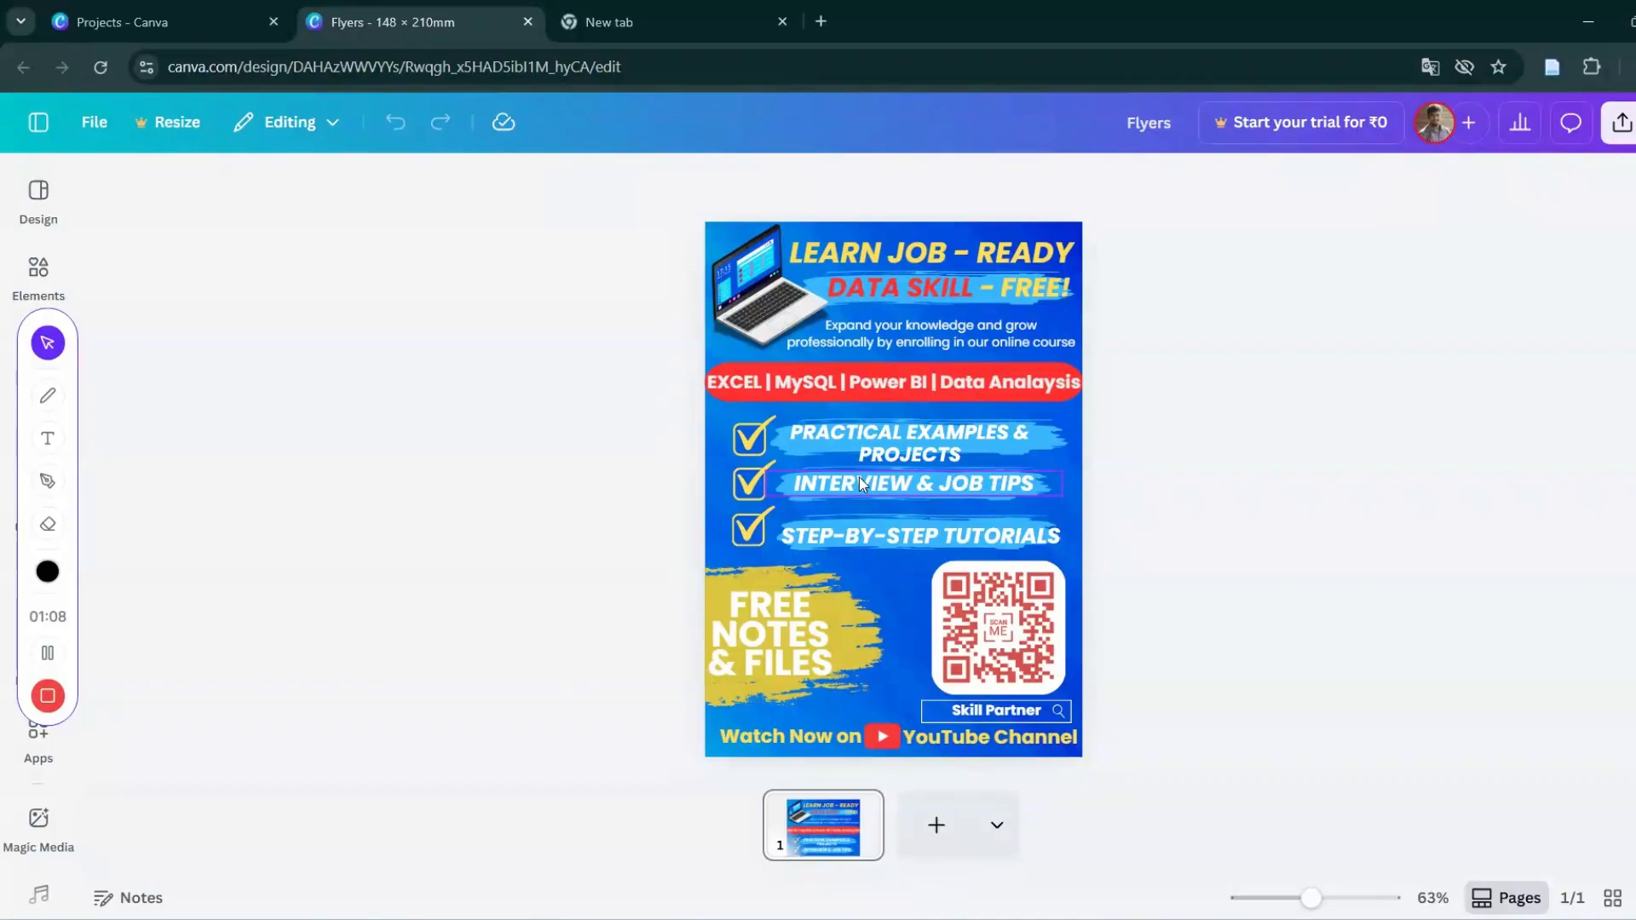
Switch to Google and search for "education poster design ideas", showing only image results.
left_click(673, 19)
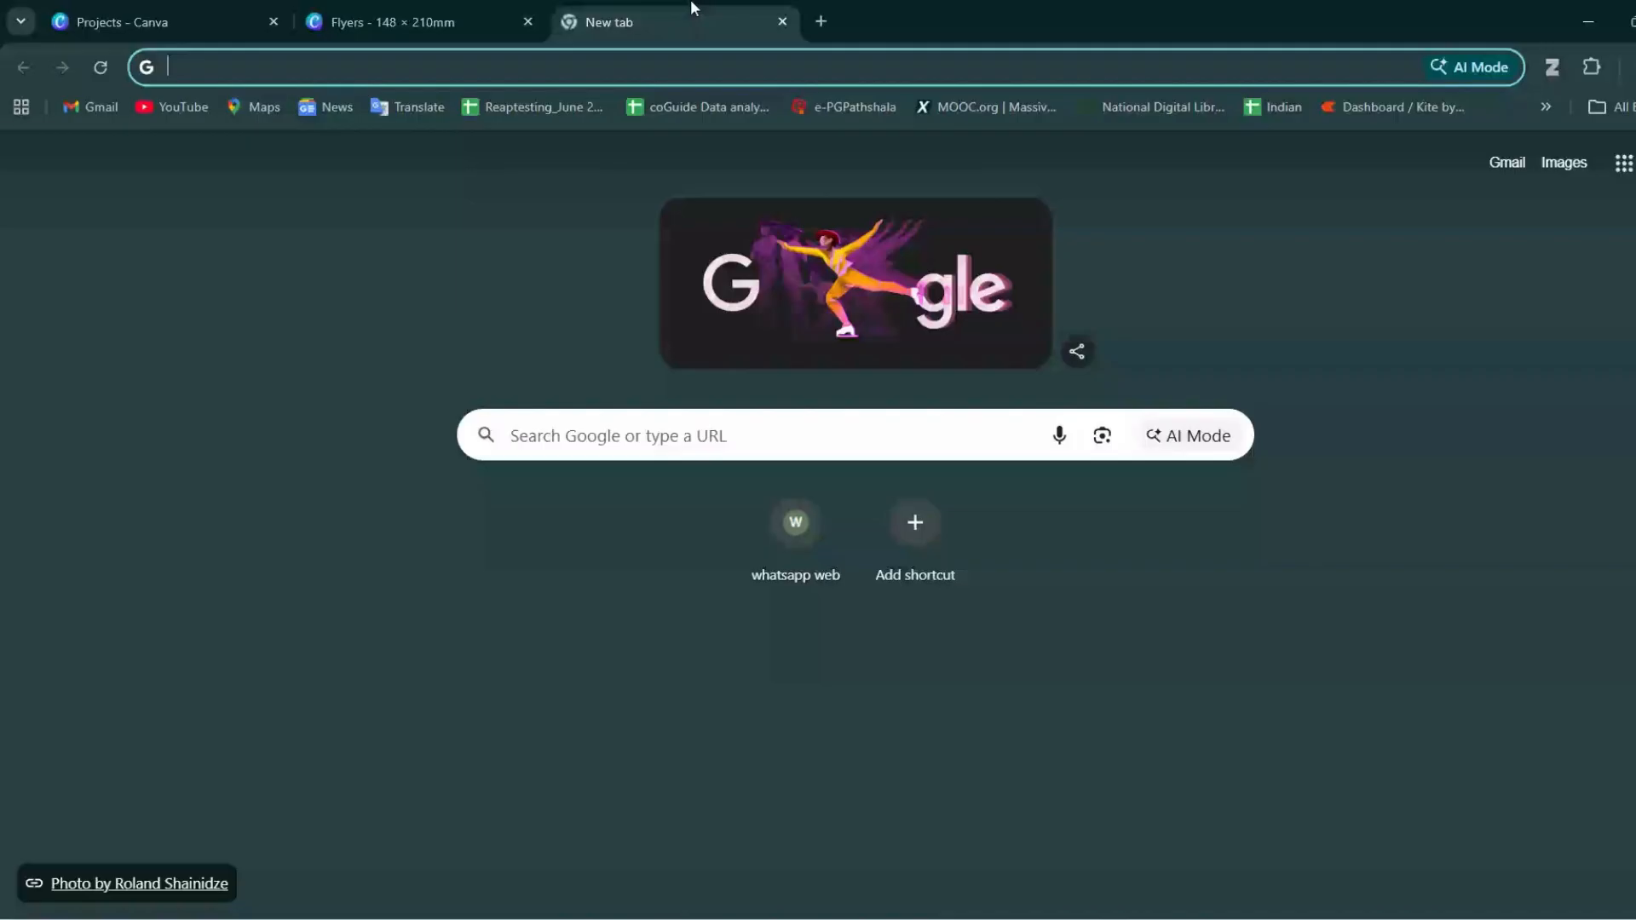
left_click(578, 69)
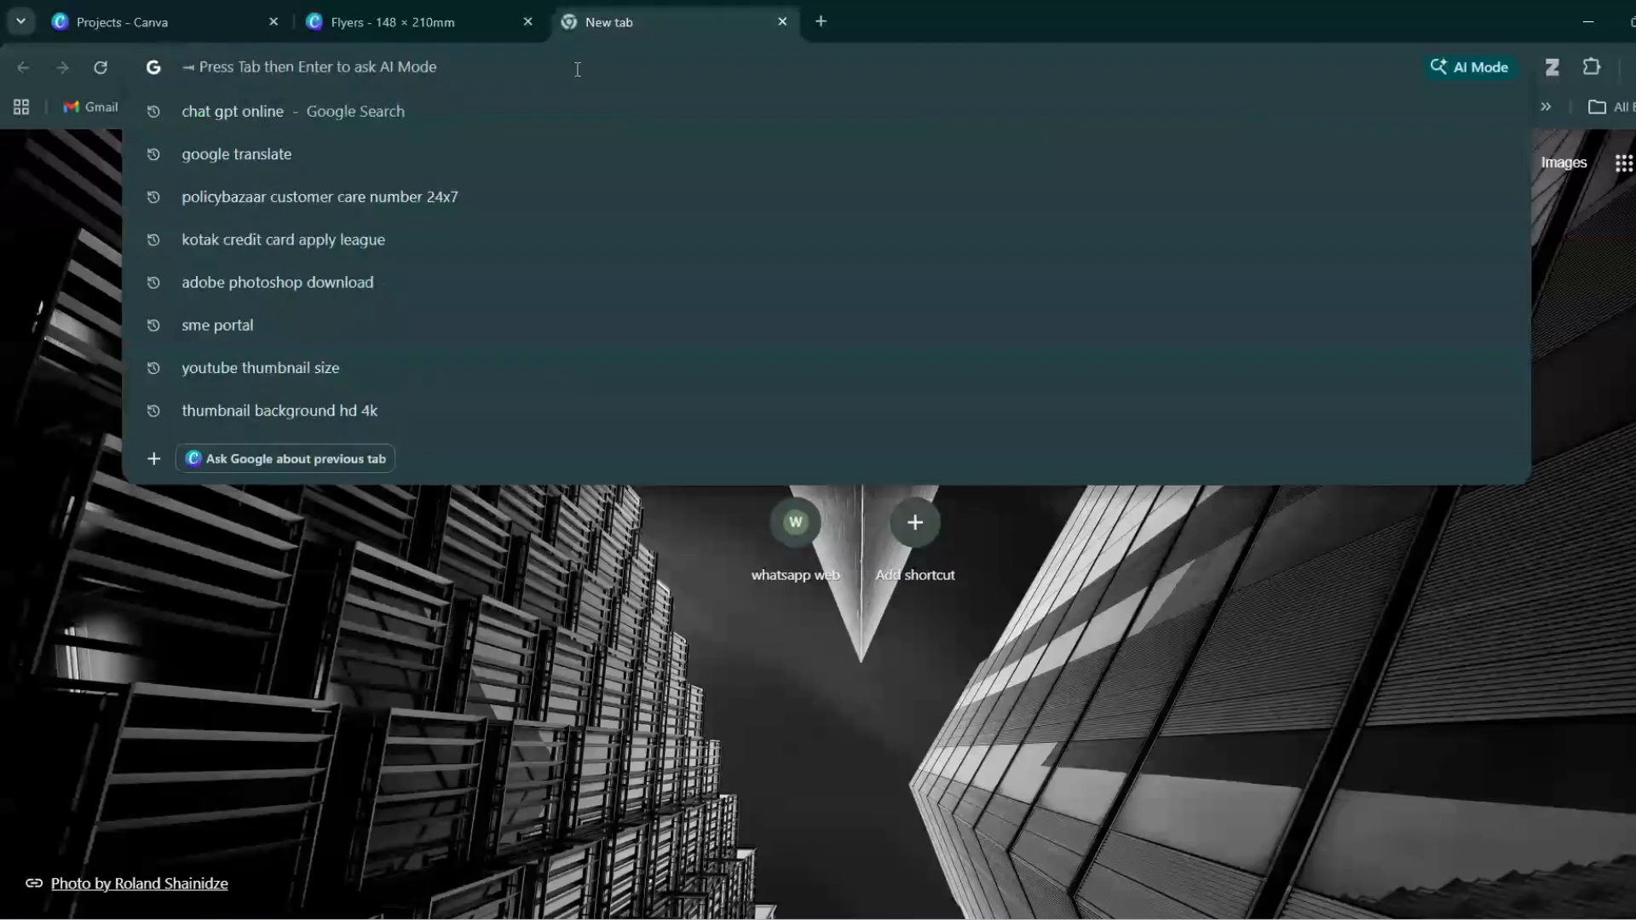
type("education")
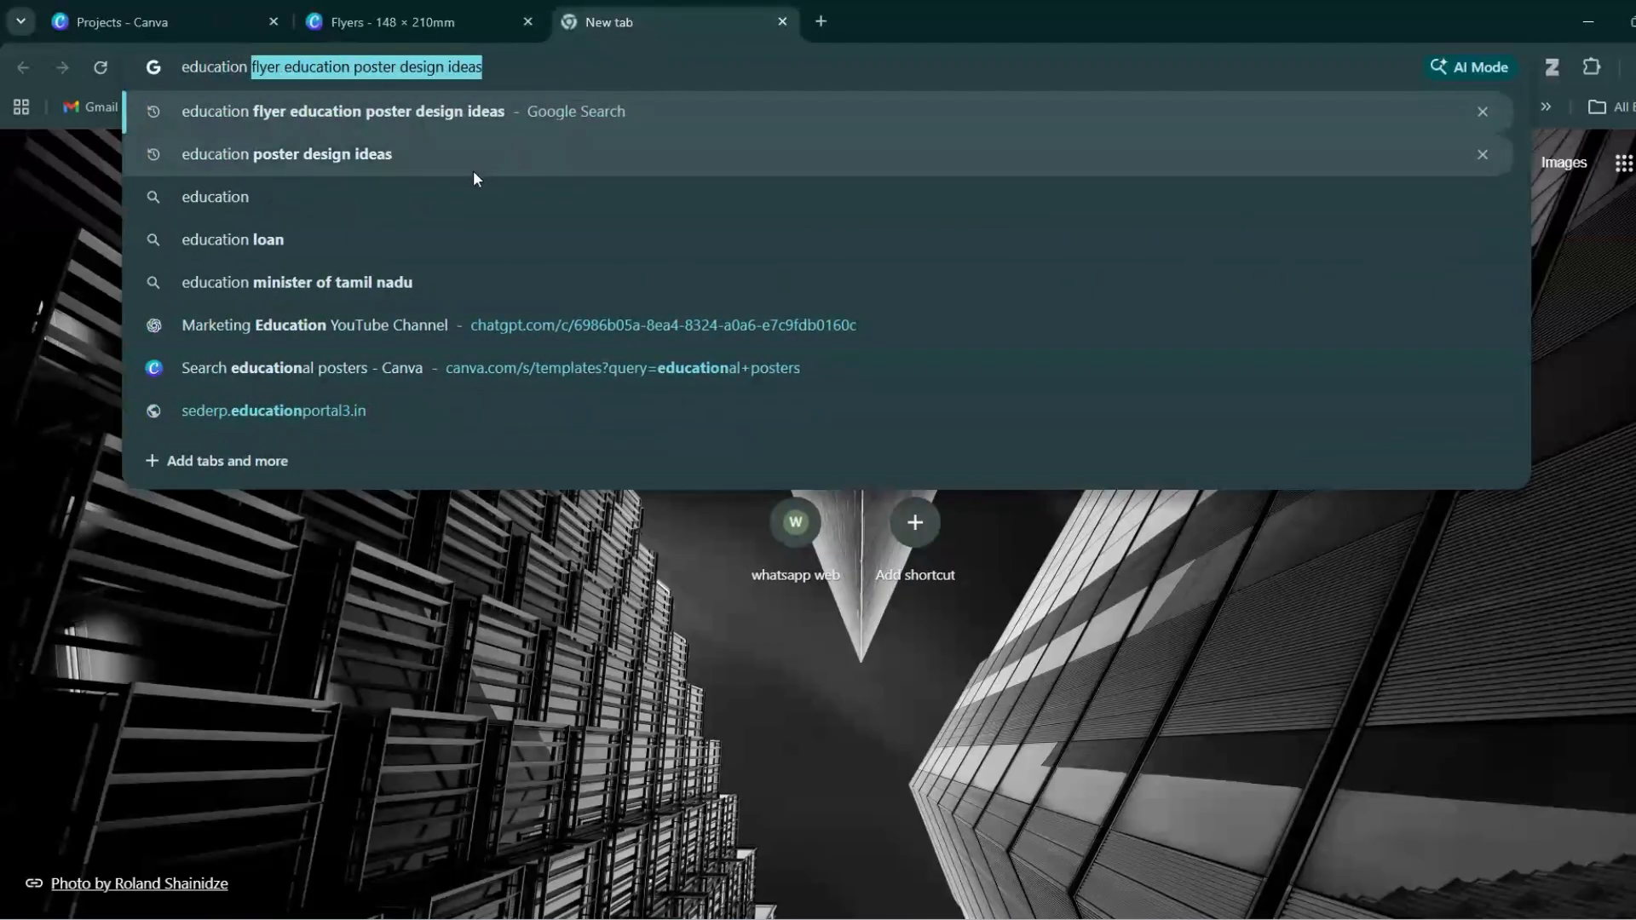
left_click(452, 162)
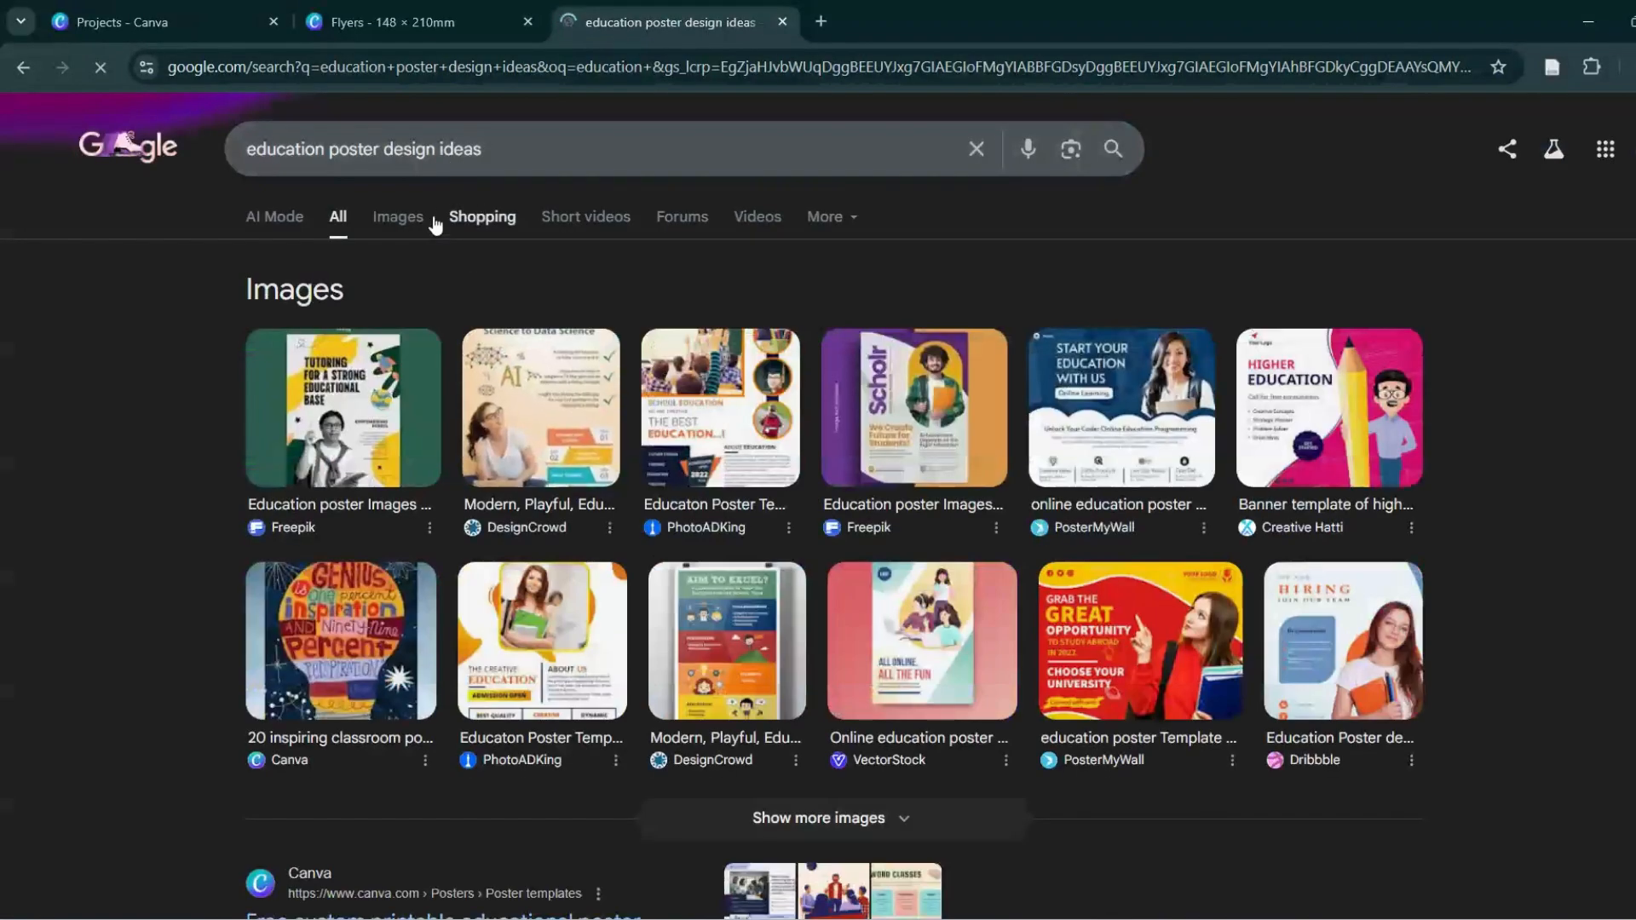
left_click(401, 218)
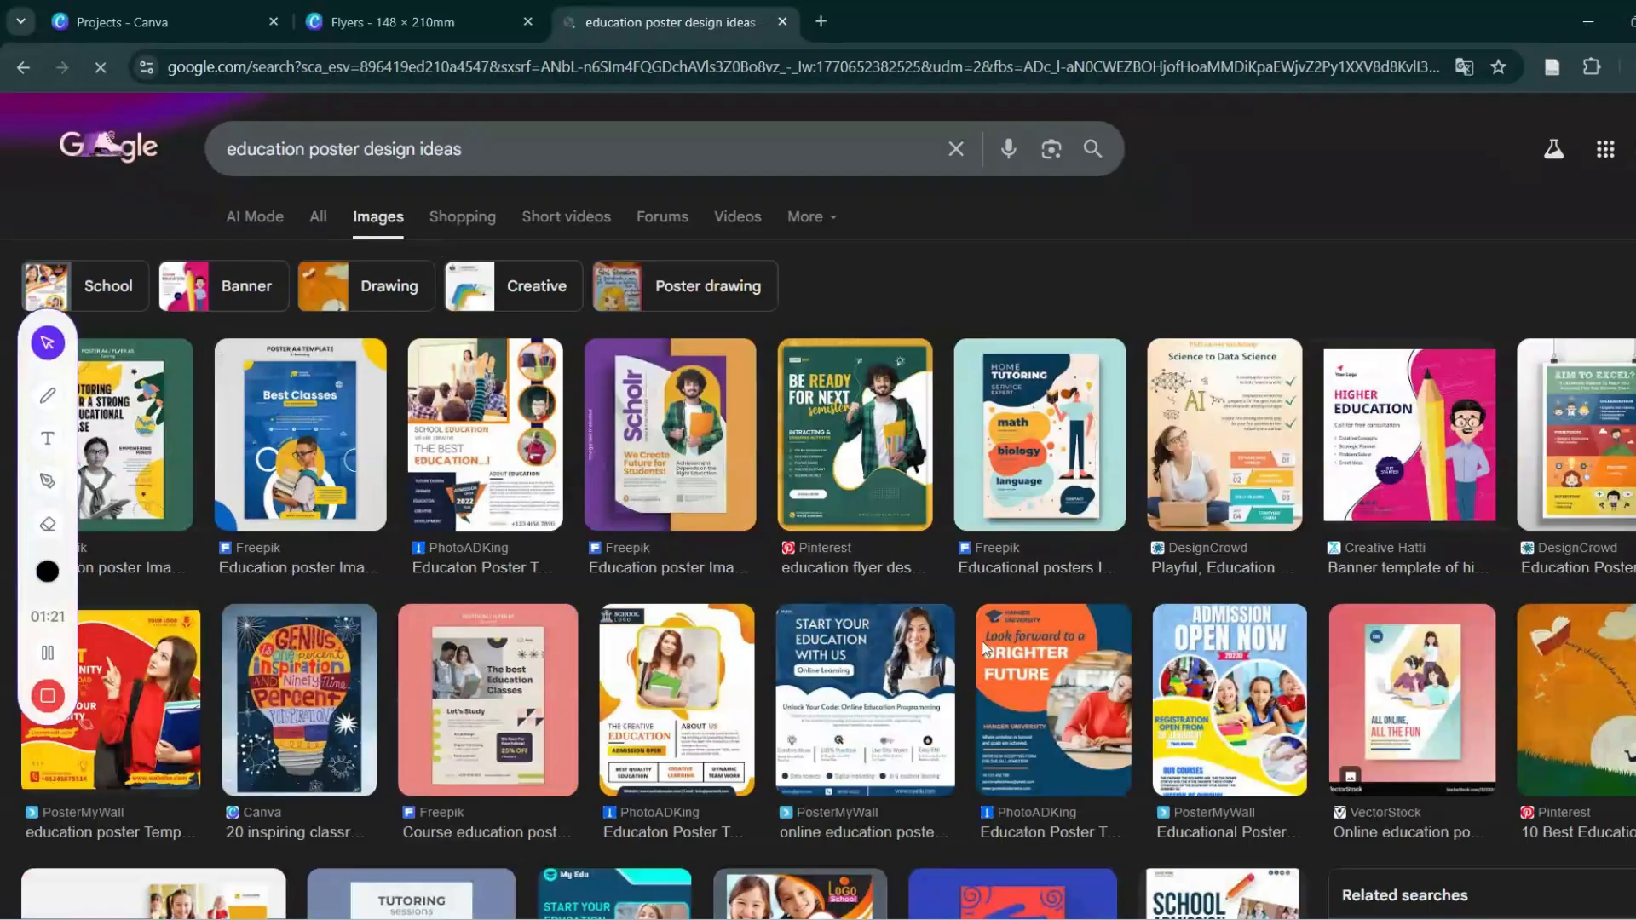
Browse the education poster image results to examine their layouts, colours and content for design ideas.
scroll(1124, 635, "down", 2)
scroll(863, 553, "up", 2)
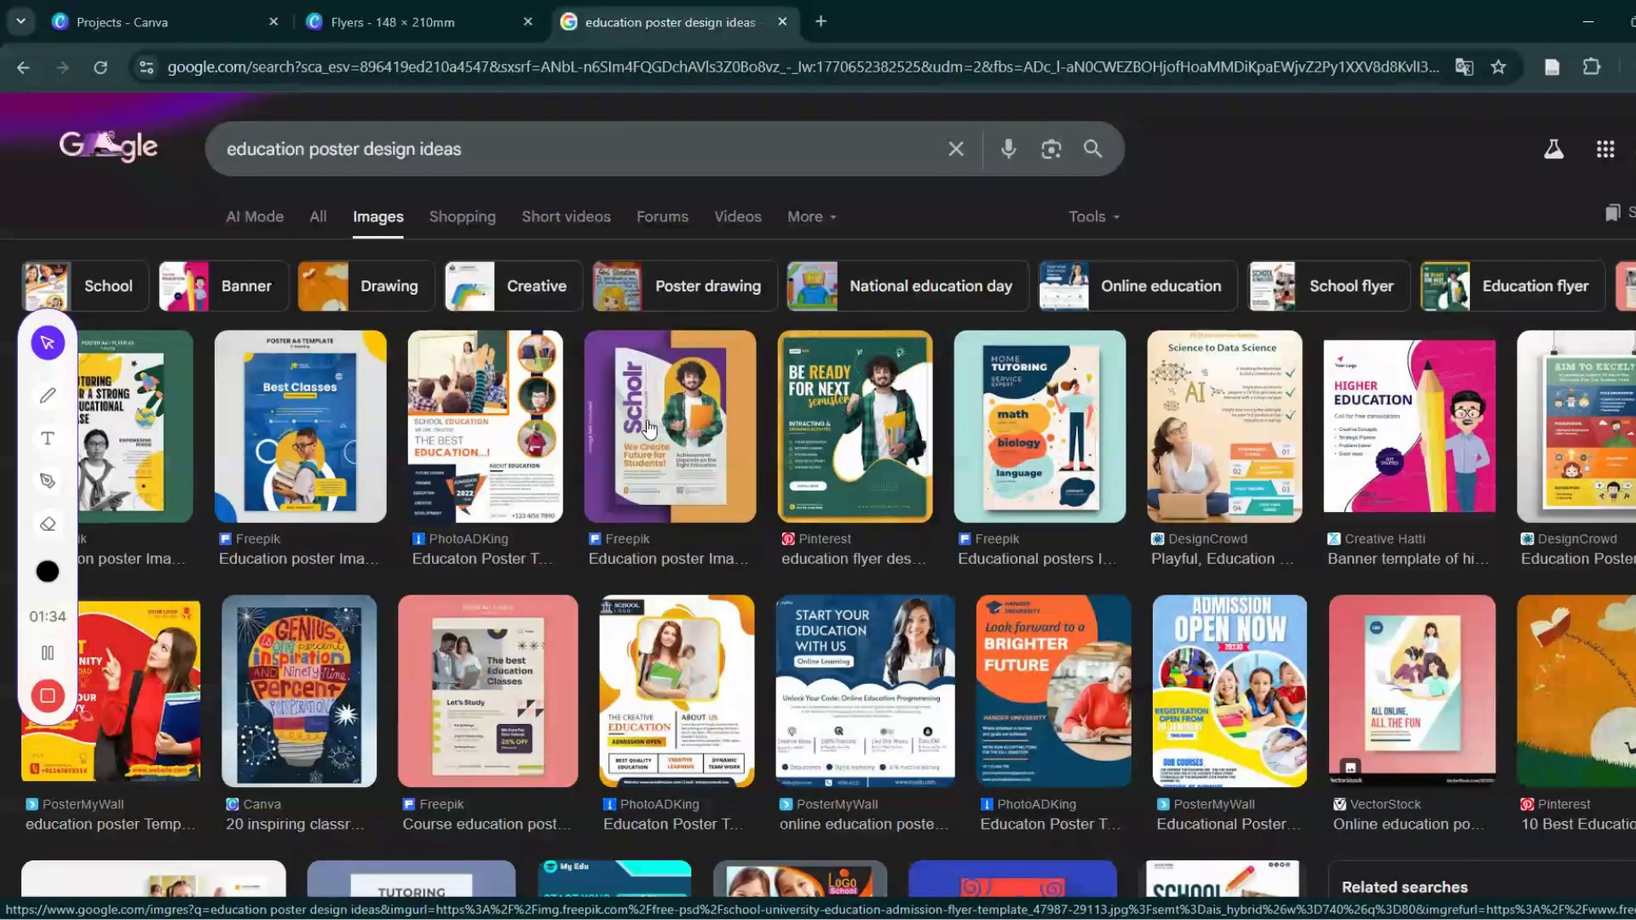
scroll(647, 426, "down", 1)
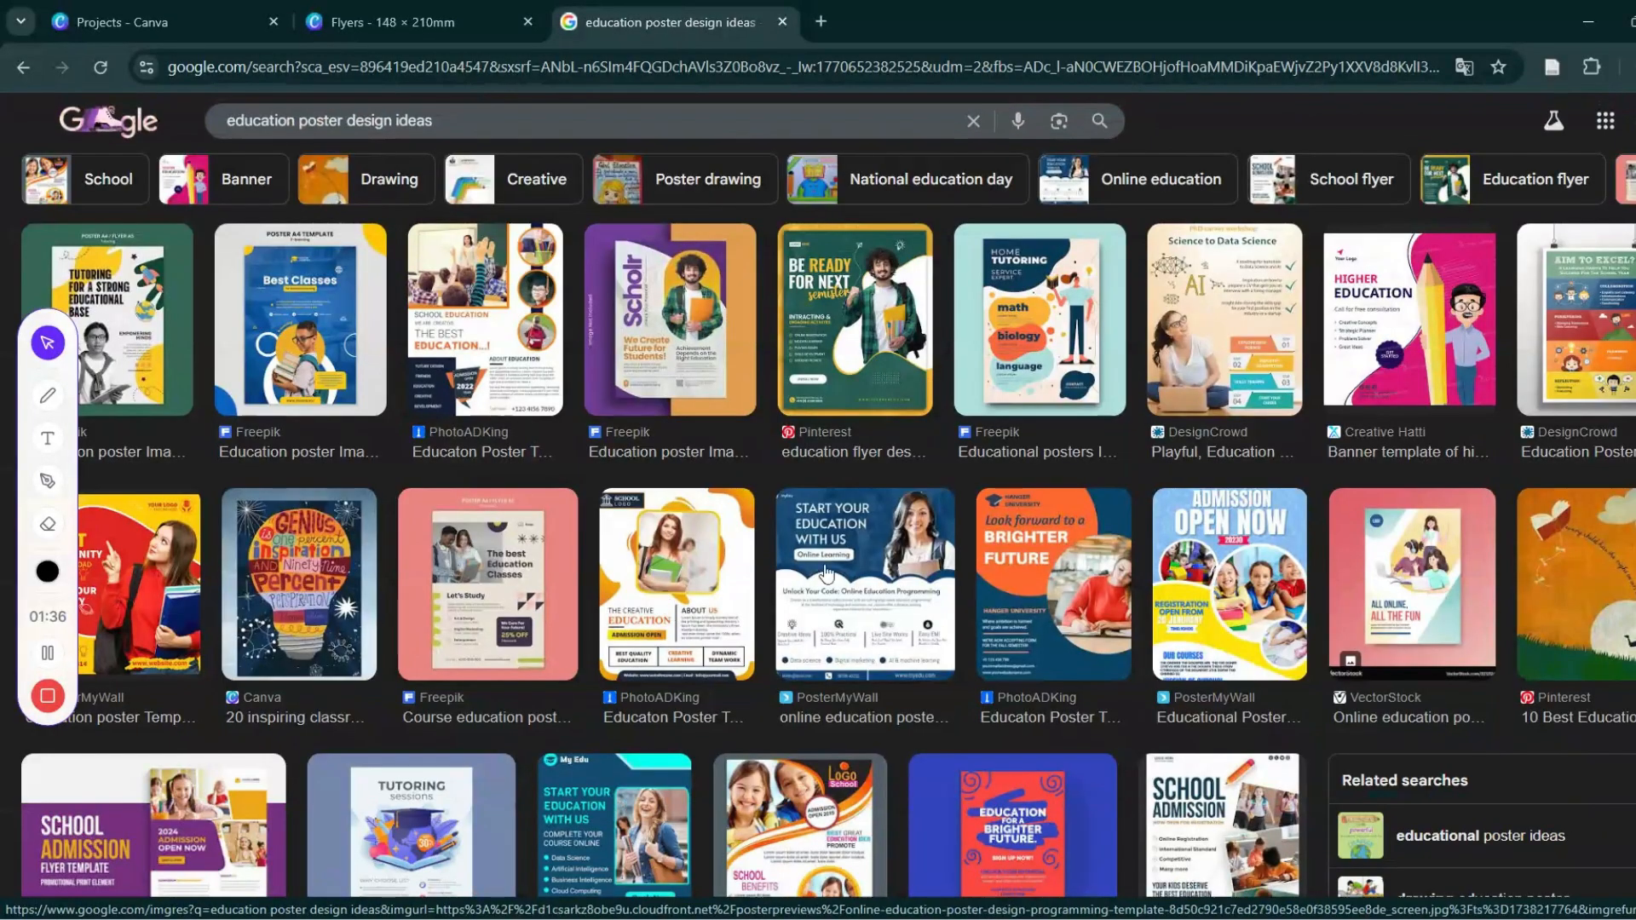
scroll(1018, 545, "down", 1)
scroll(1018, 545, "down", 2)
scroll(900, 623, "down", 1)
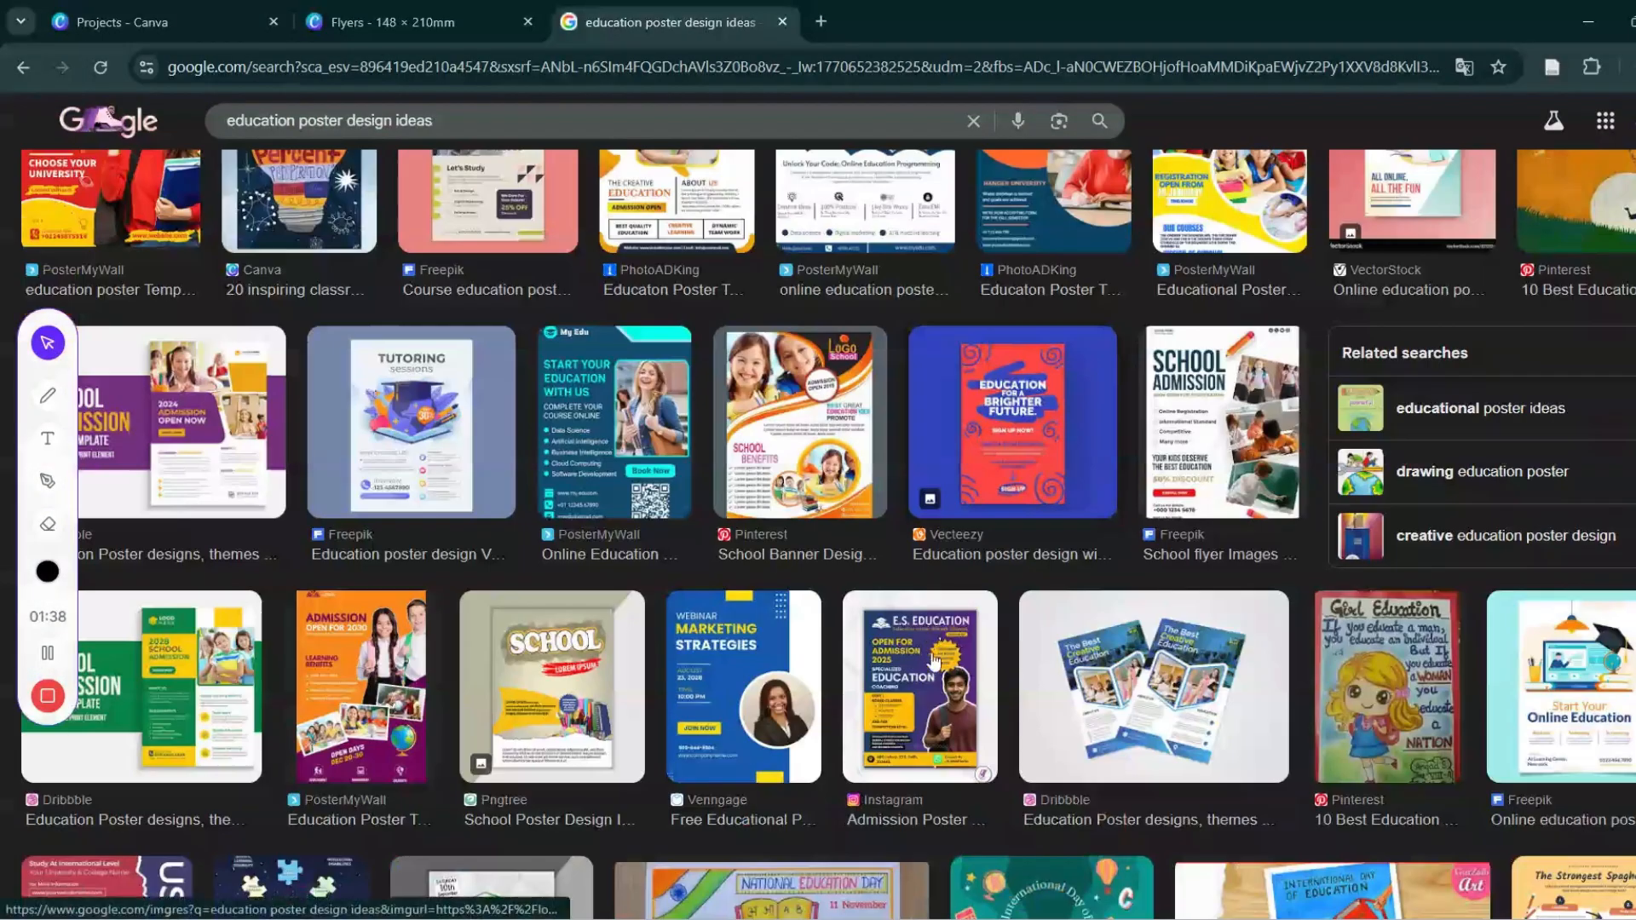
scroll(730, 676, "up", 1)
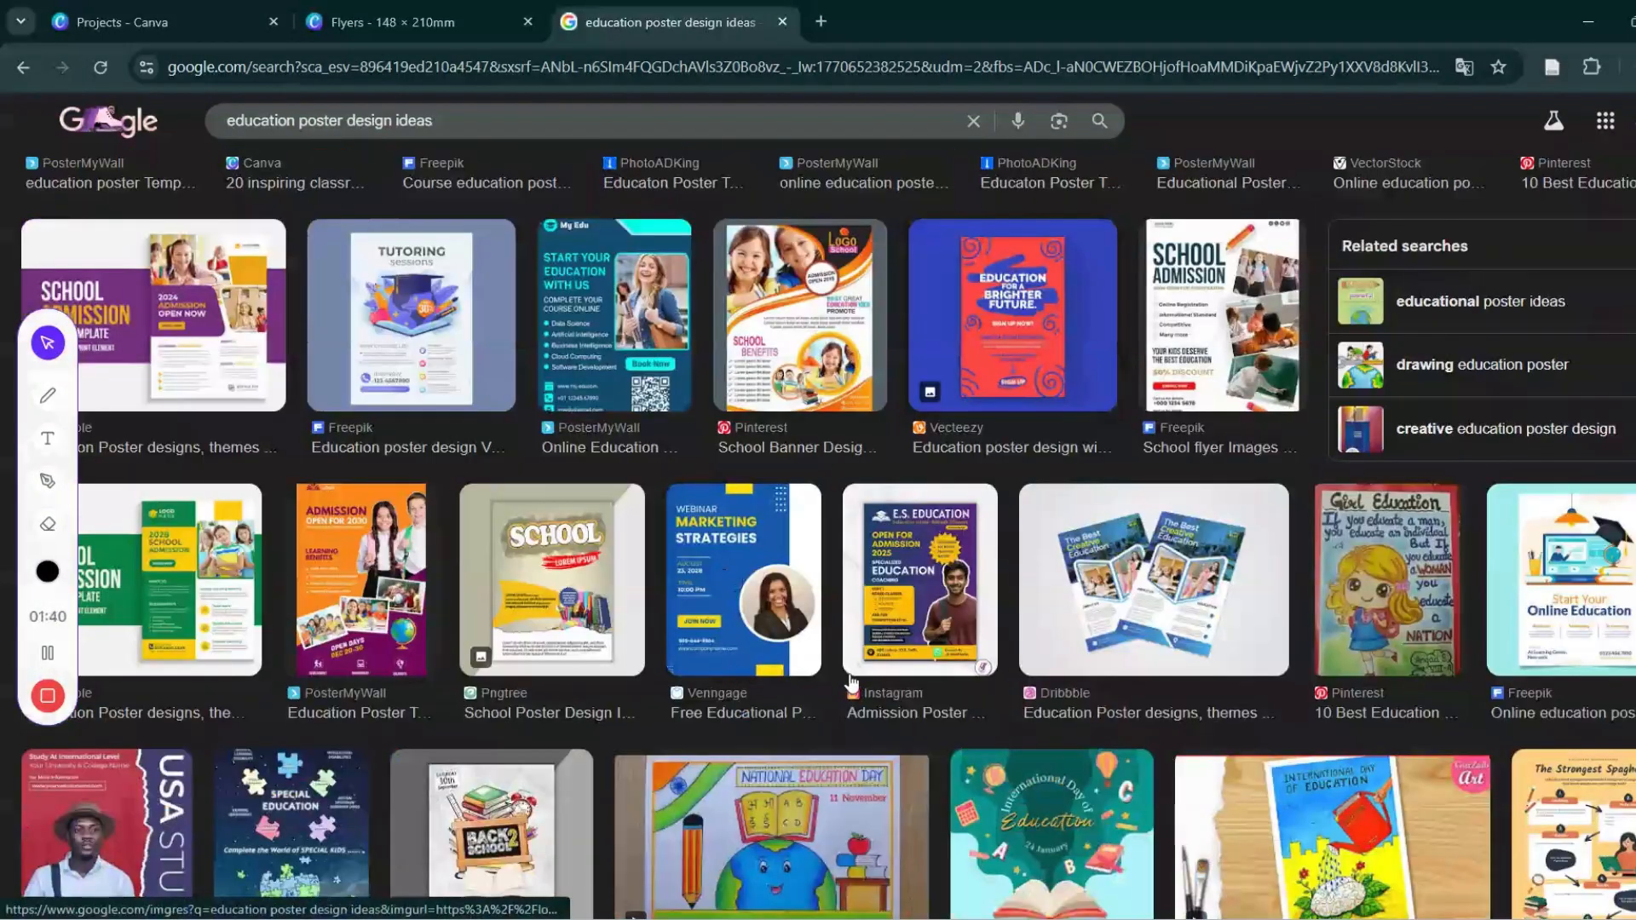
scroll(848, 682, "up", 1)
scroll(1034, 673, "up", 1)
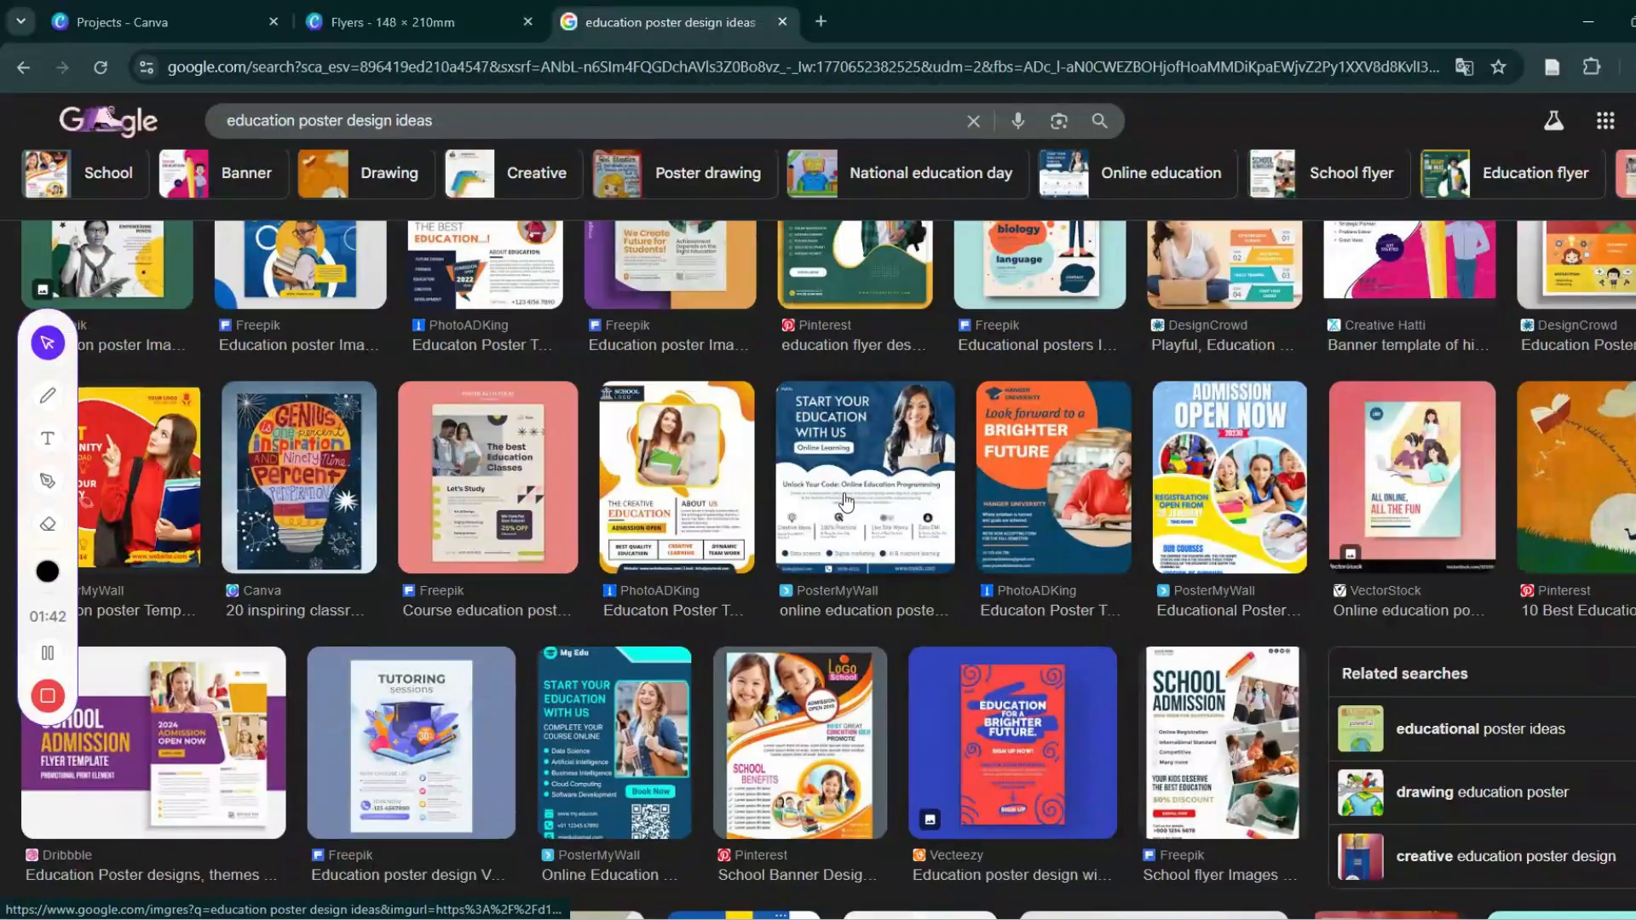
scroll(852, 511, "up", 2)
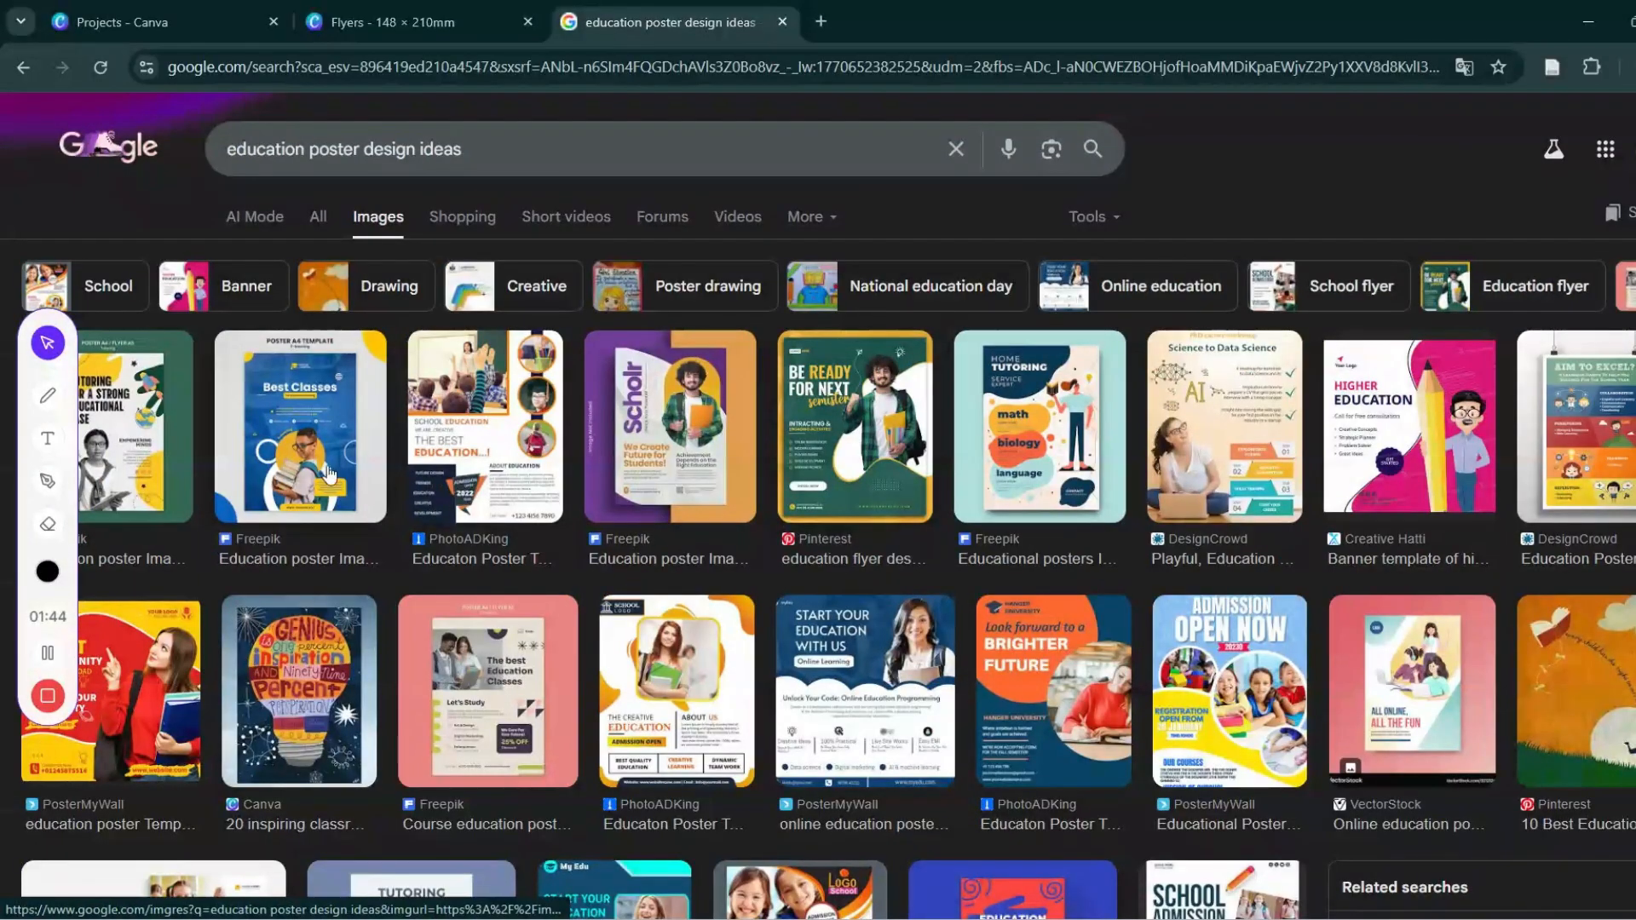
scroll(599, 520, "down", 1)
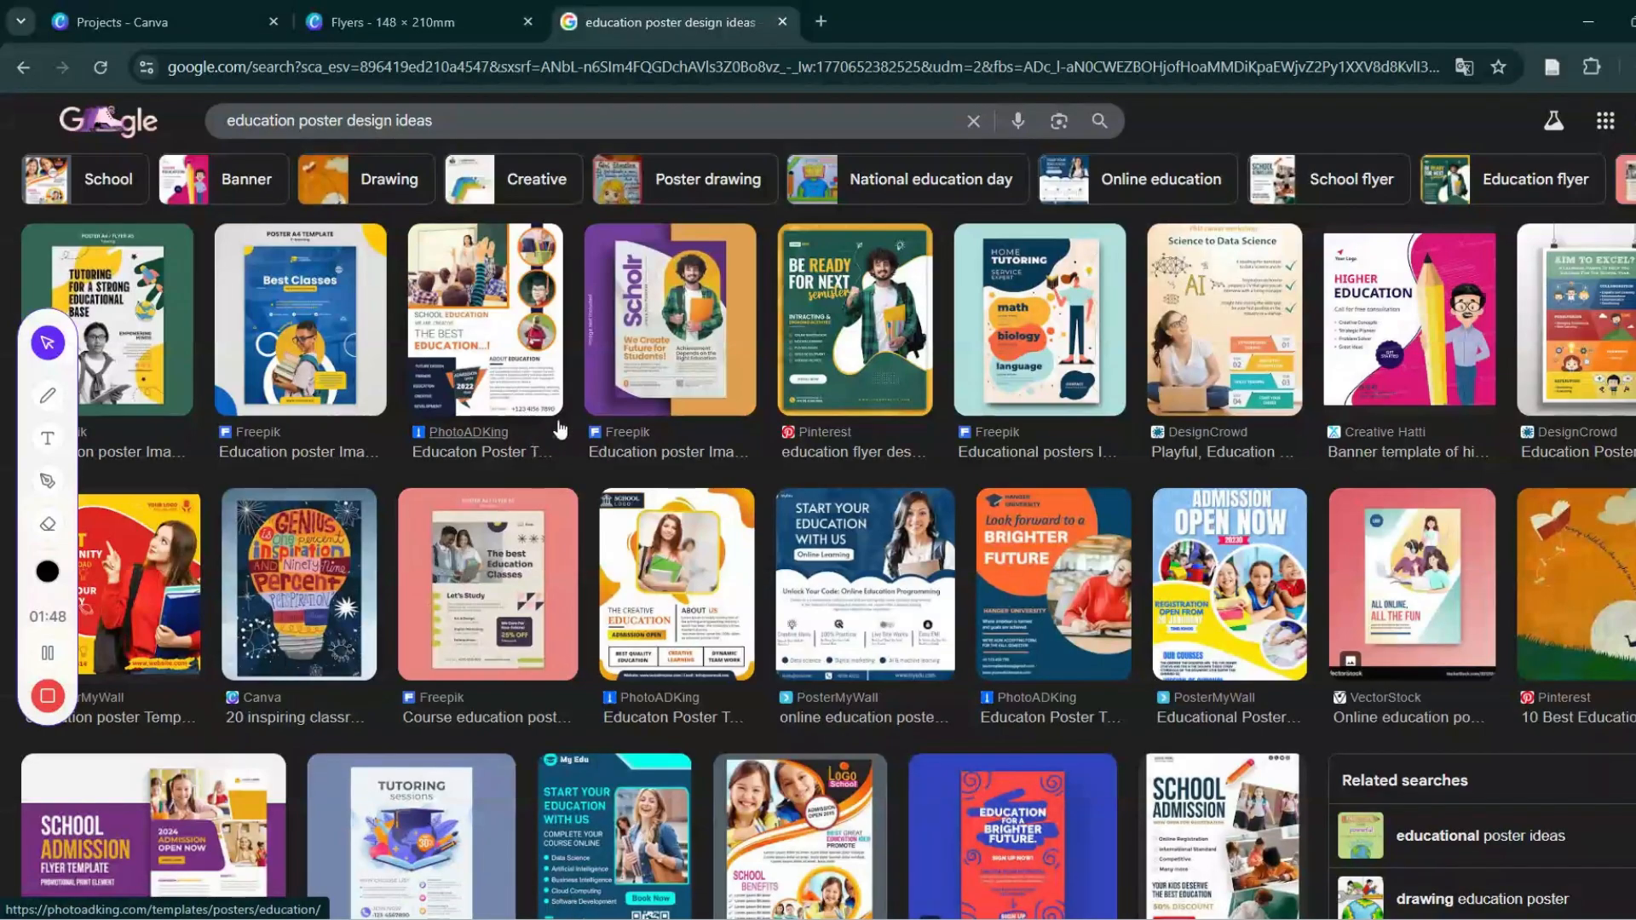
scroll(698, 377, "down", 4)
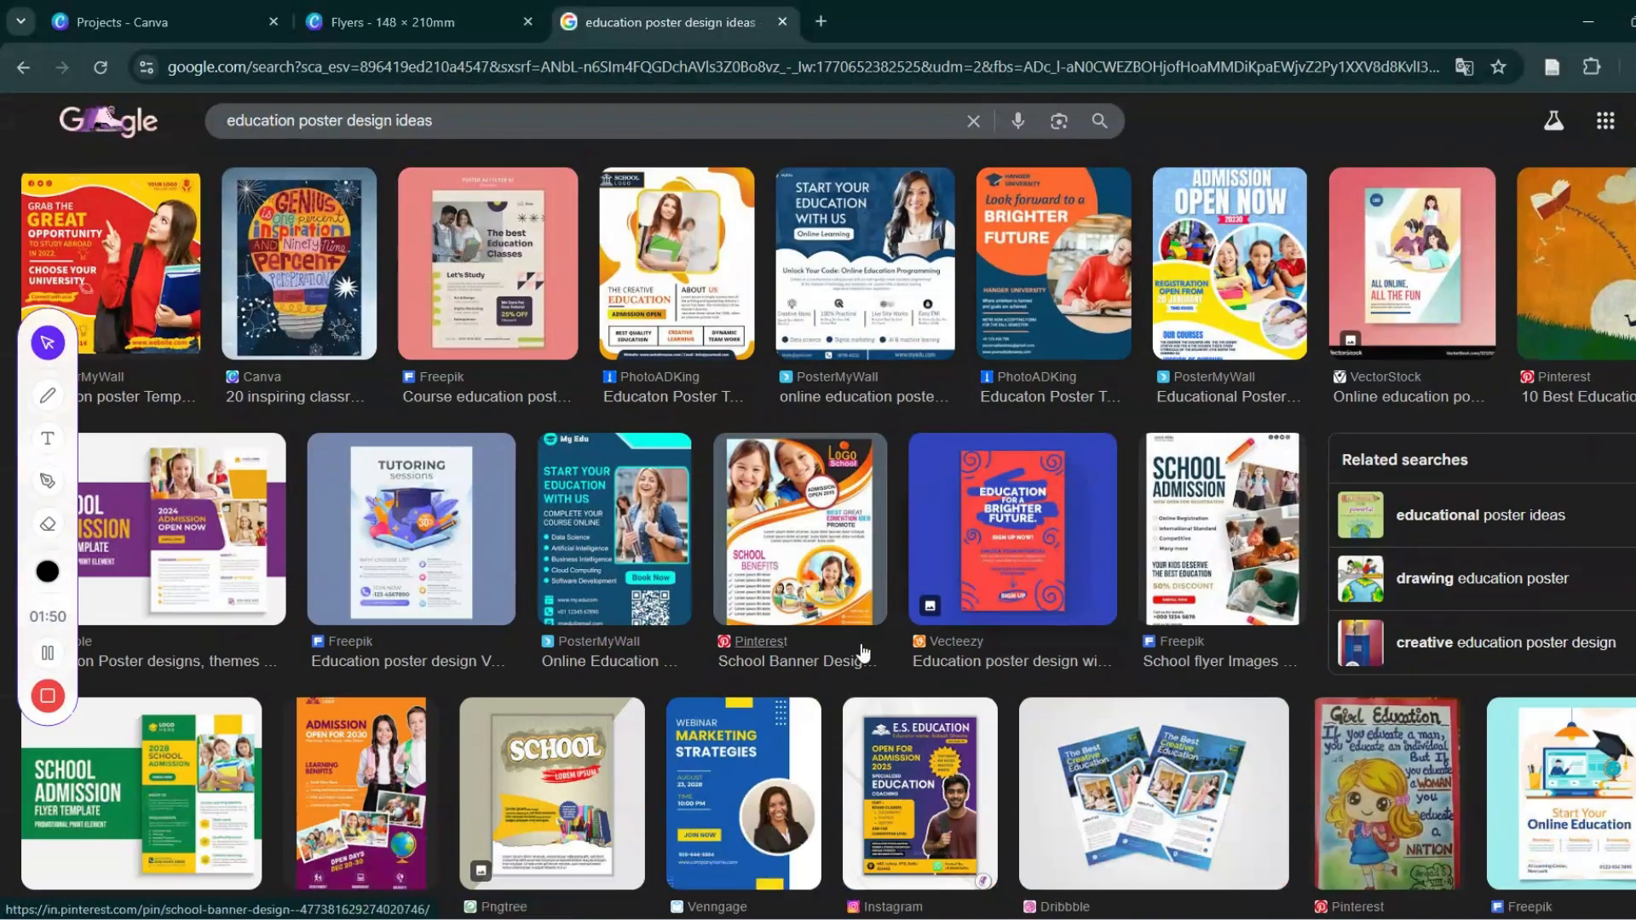
scroll(538, 703, "down", 1)
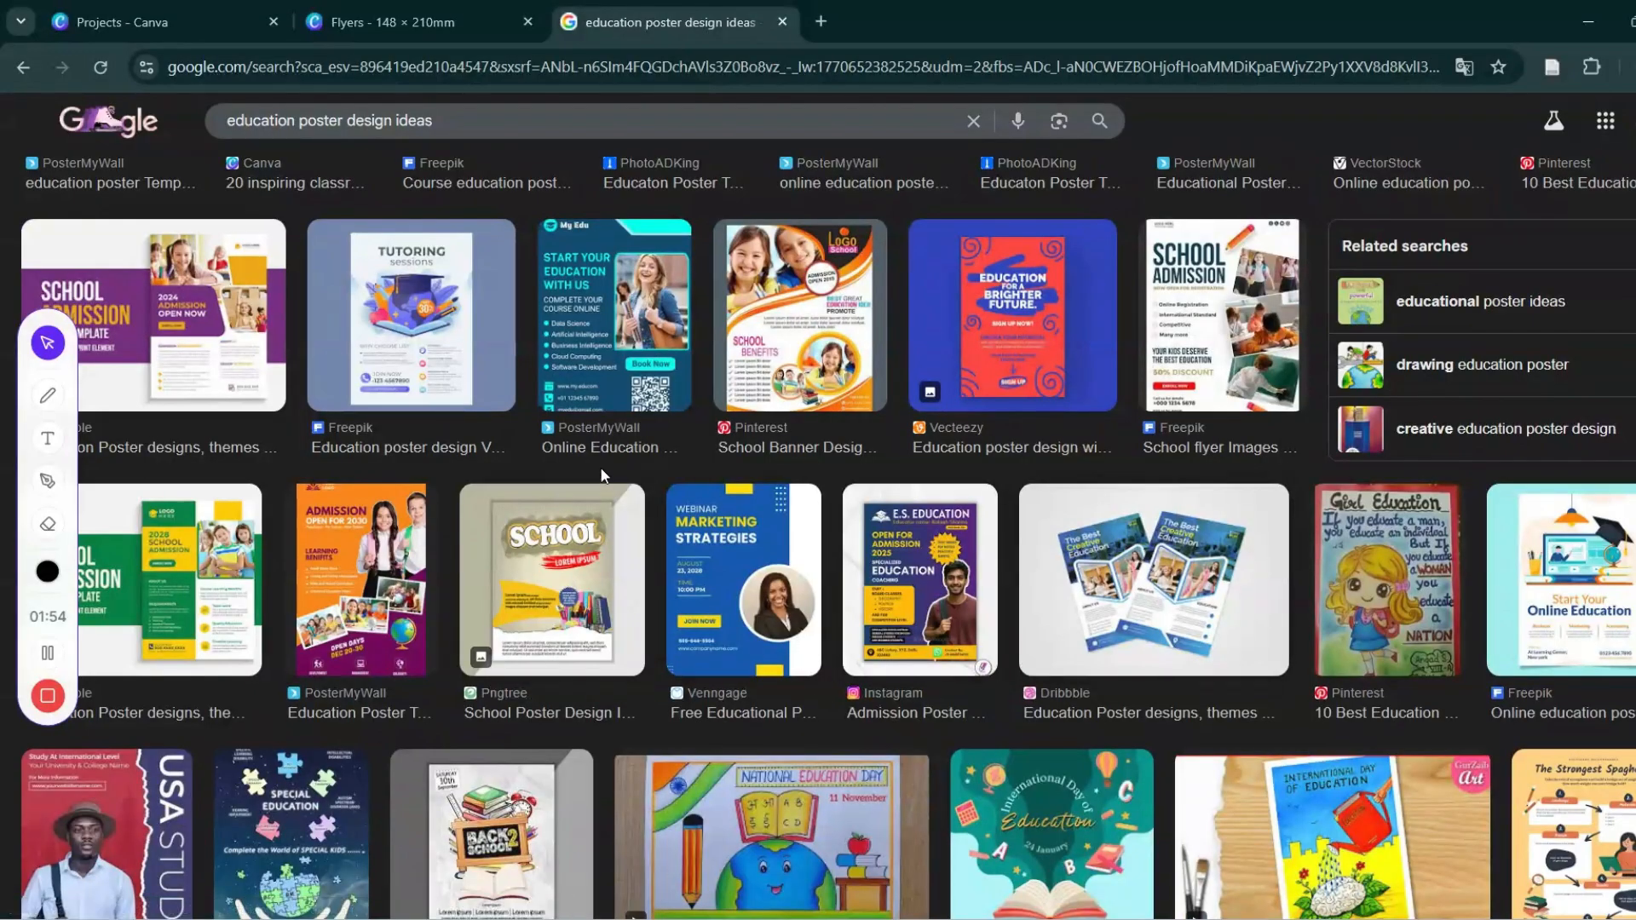
scroll(612, 481, "up", 3)
scroll(629, 535, "up", 2)
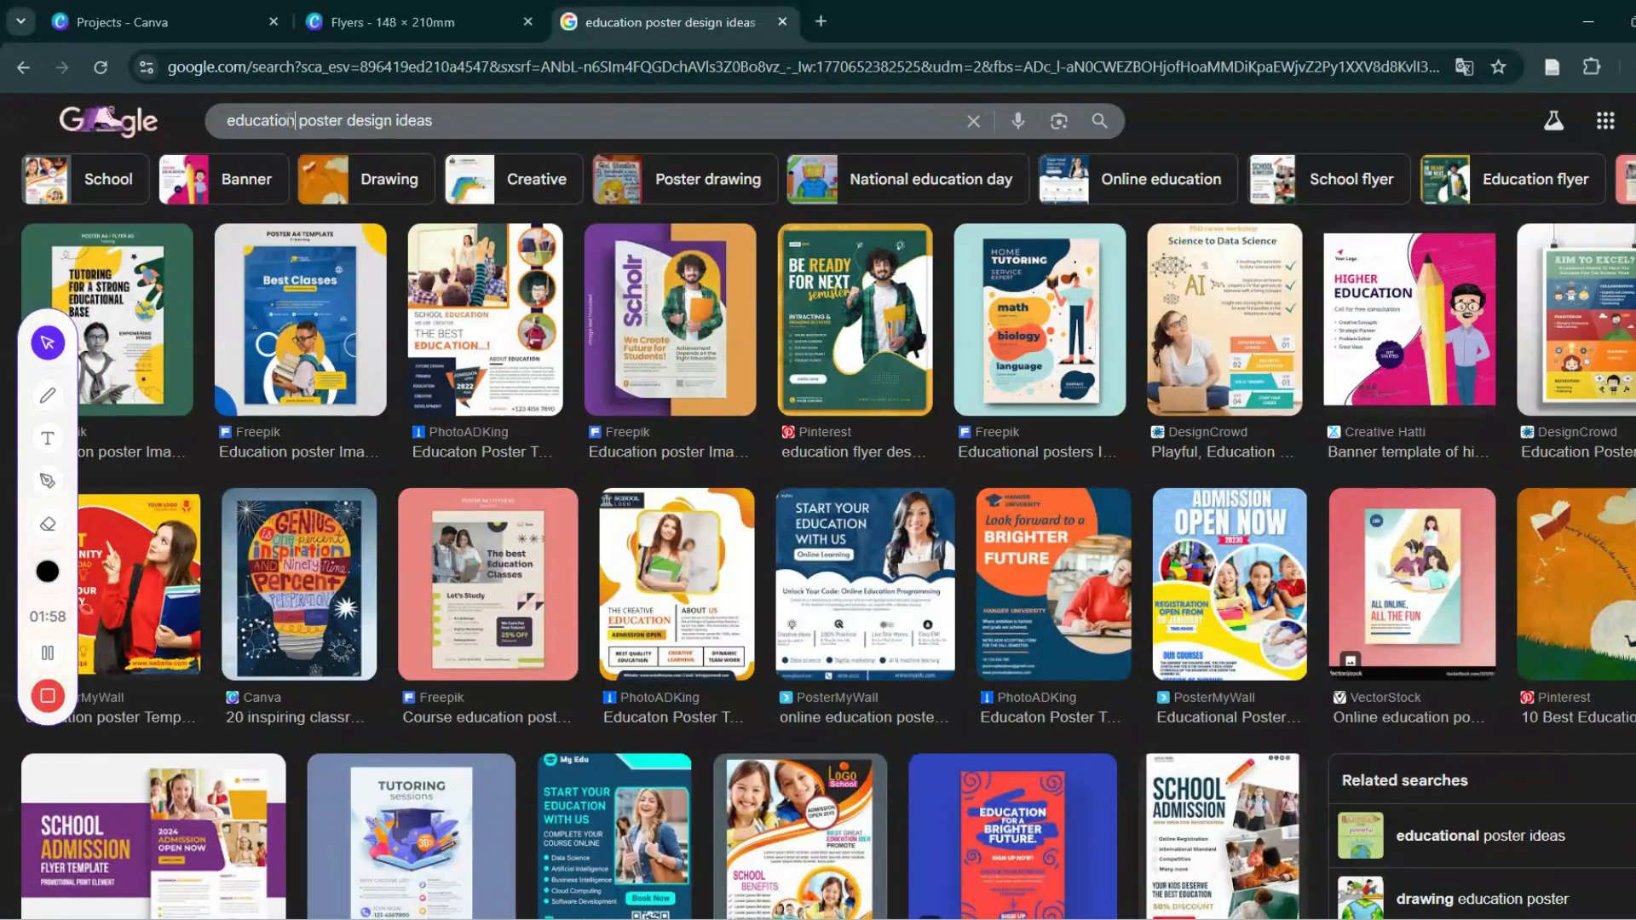
Change the image search to "food poster design ideas".
double_click(260, 120)
type("food")
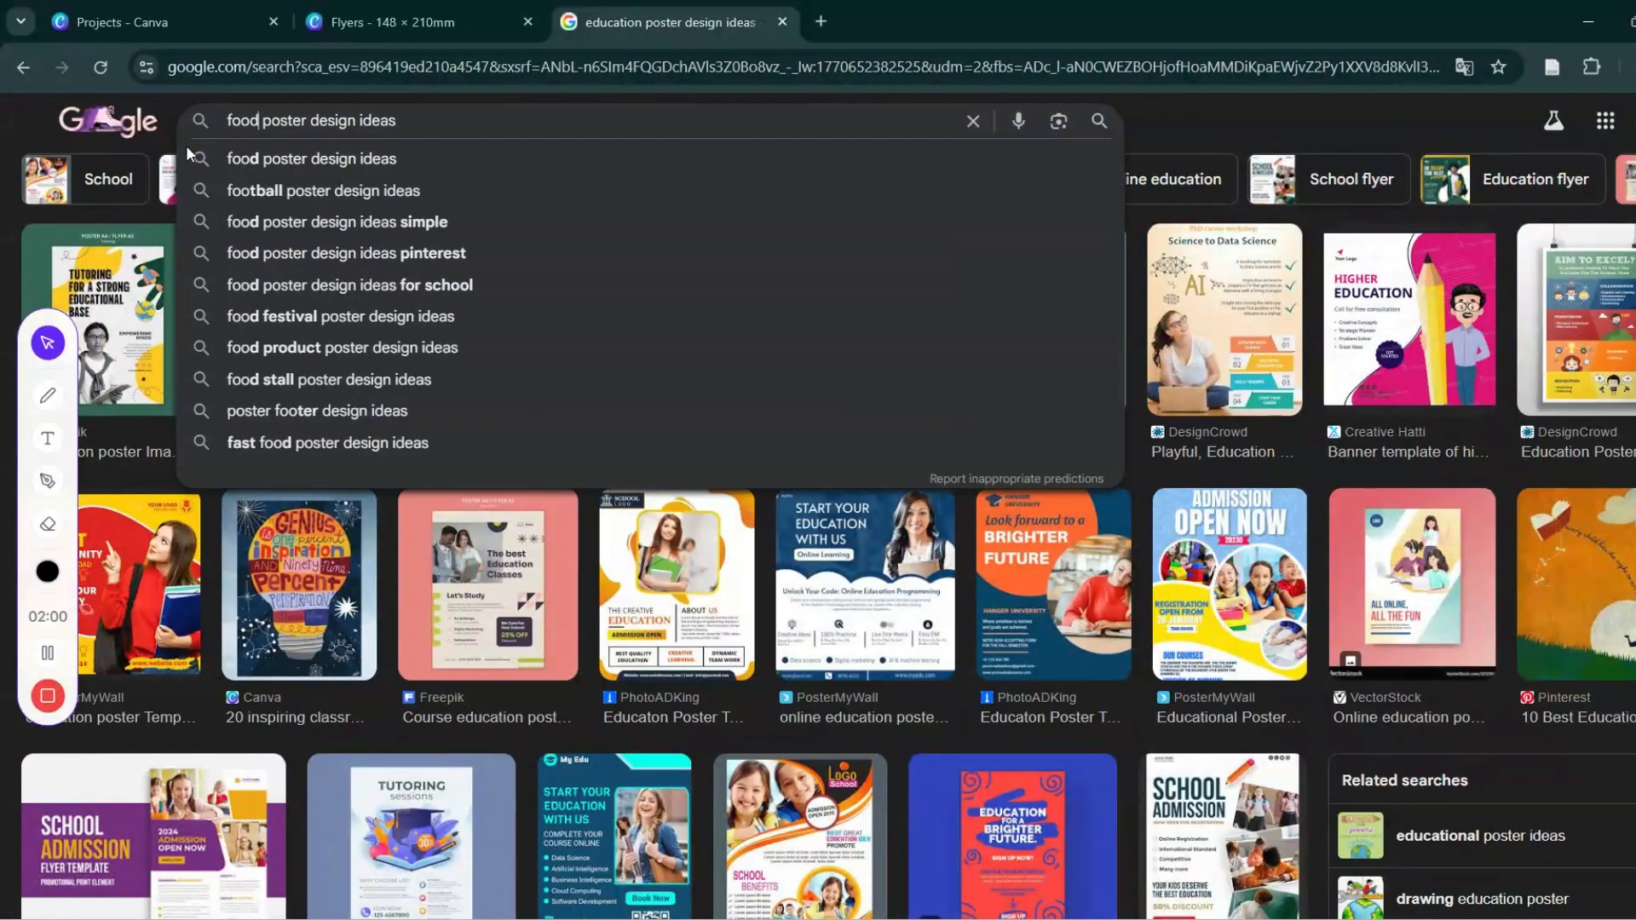
key("Return")
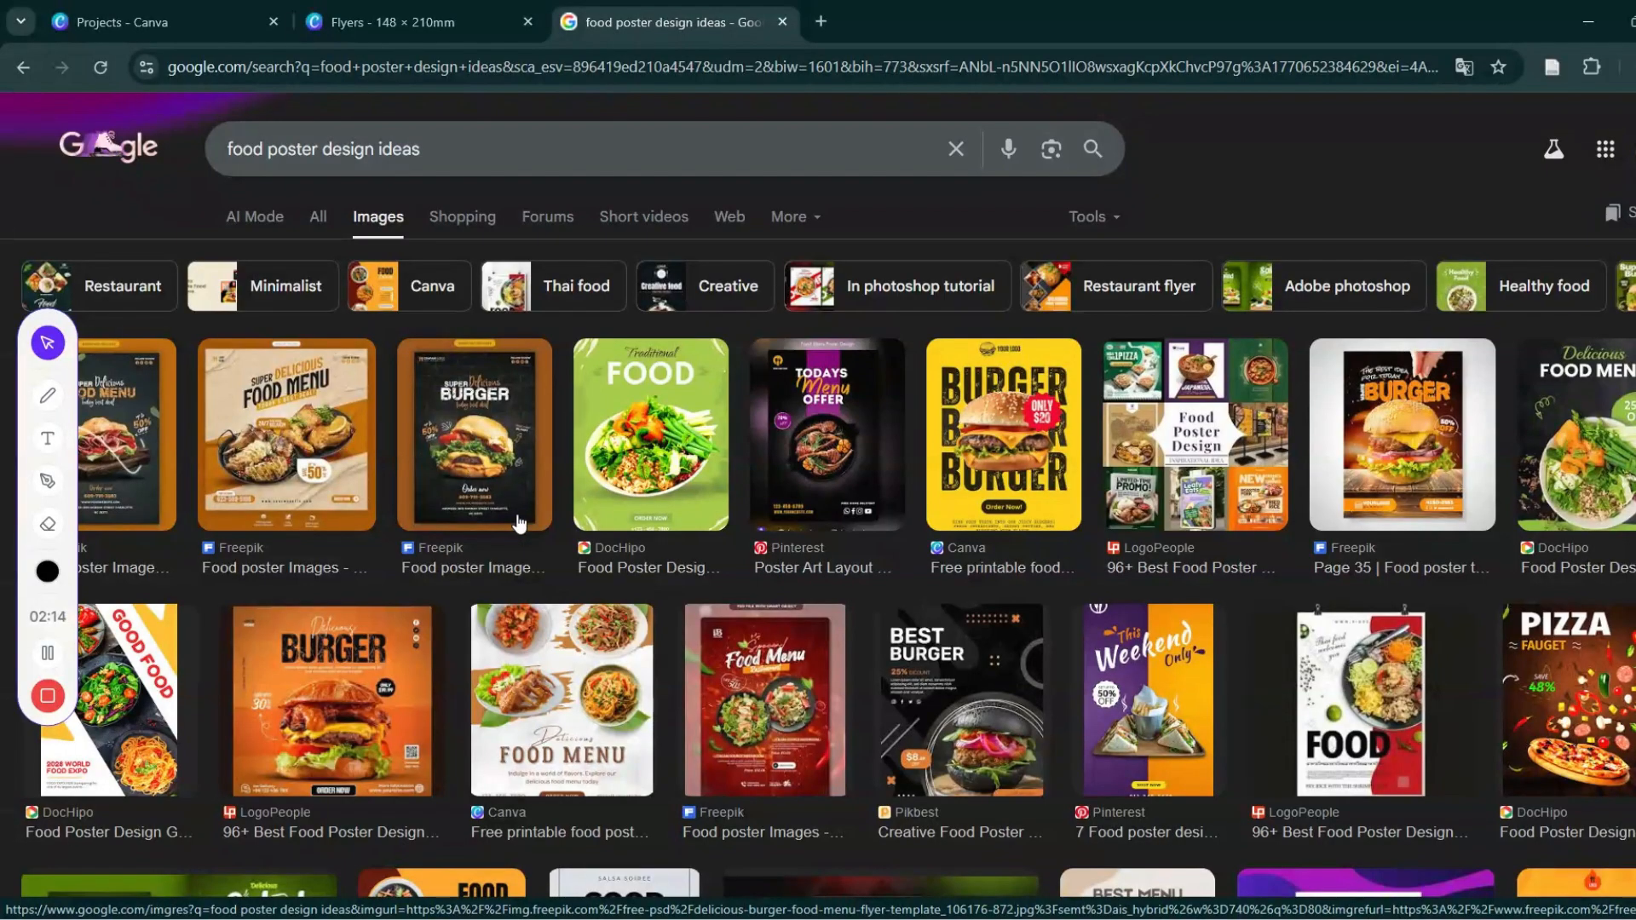
Switch to the Canva projects page and create a new custom-size design 148 mm wide and 210 mm high.
left_click(206, 8)
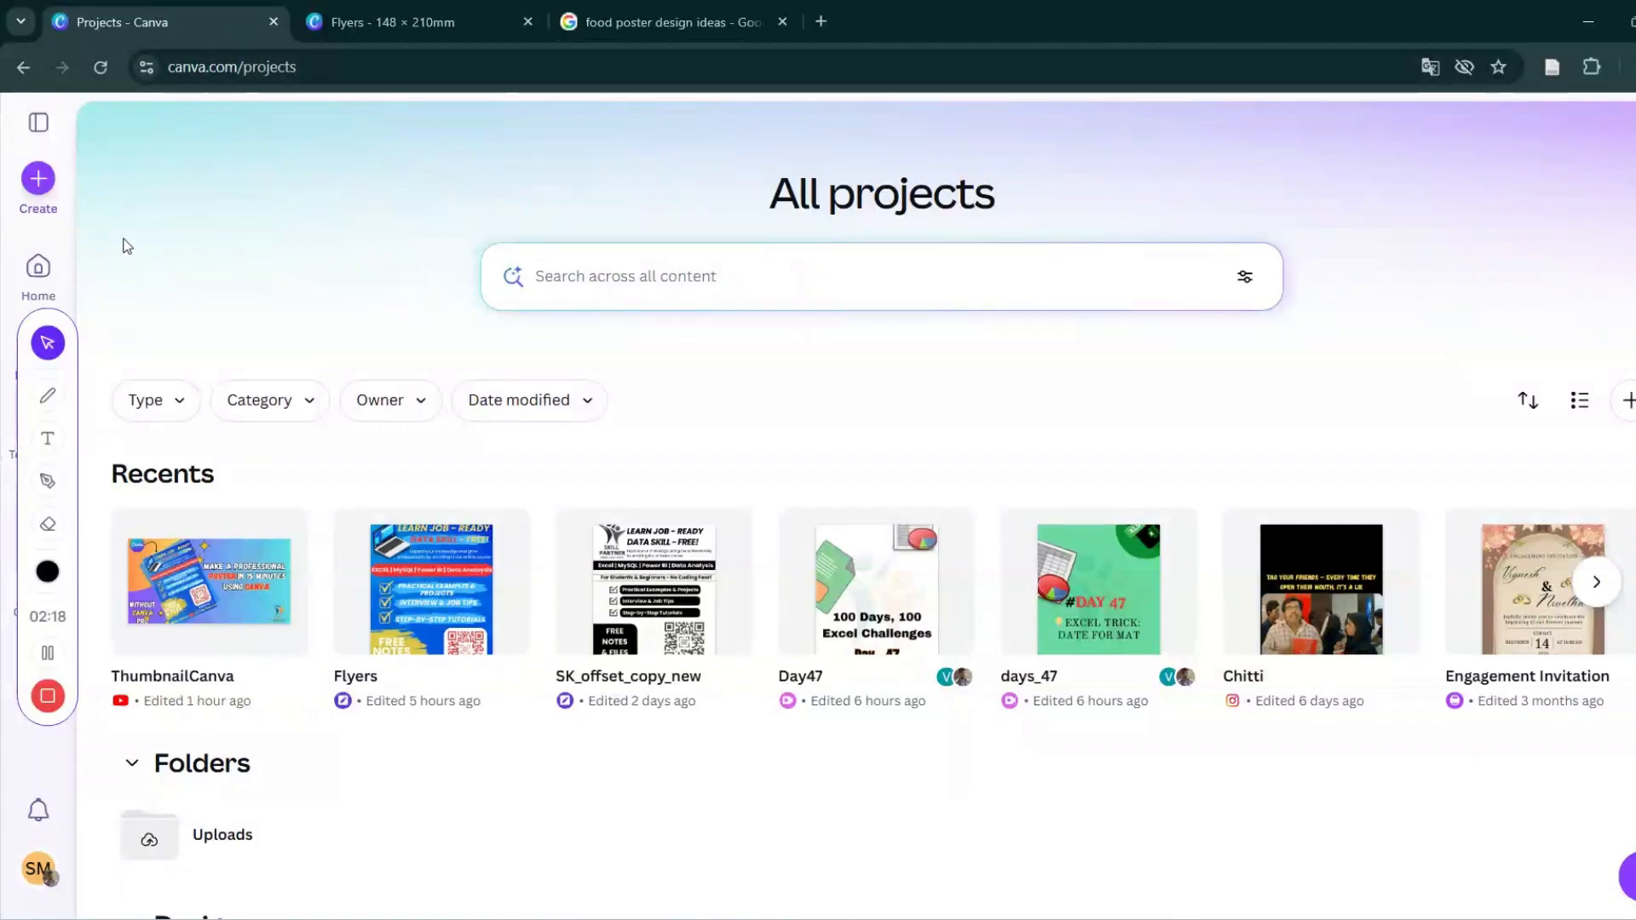
left_click(39, 178)
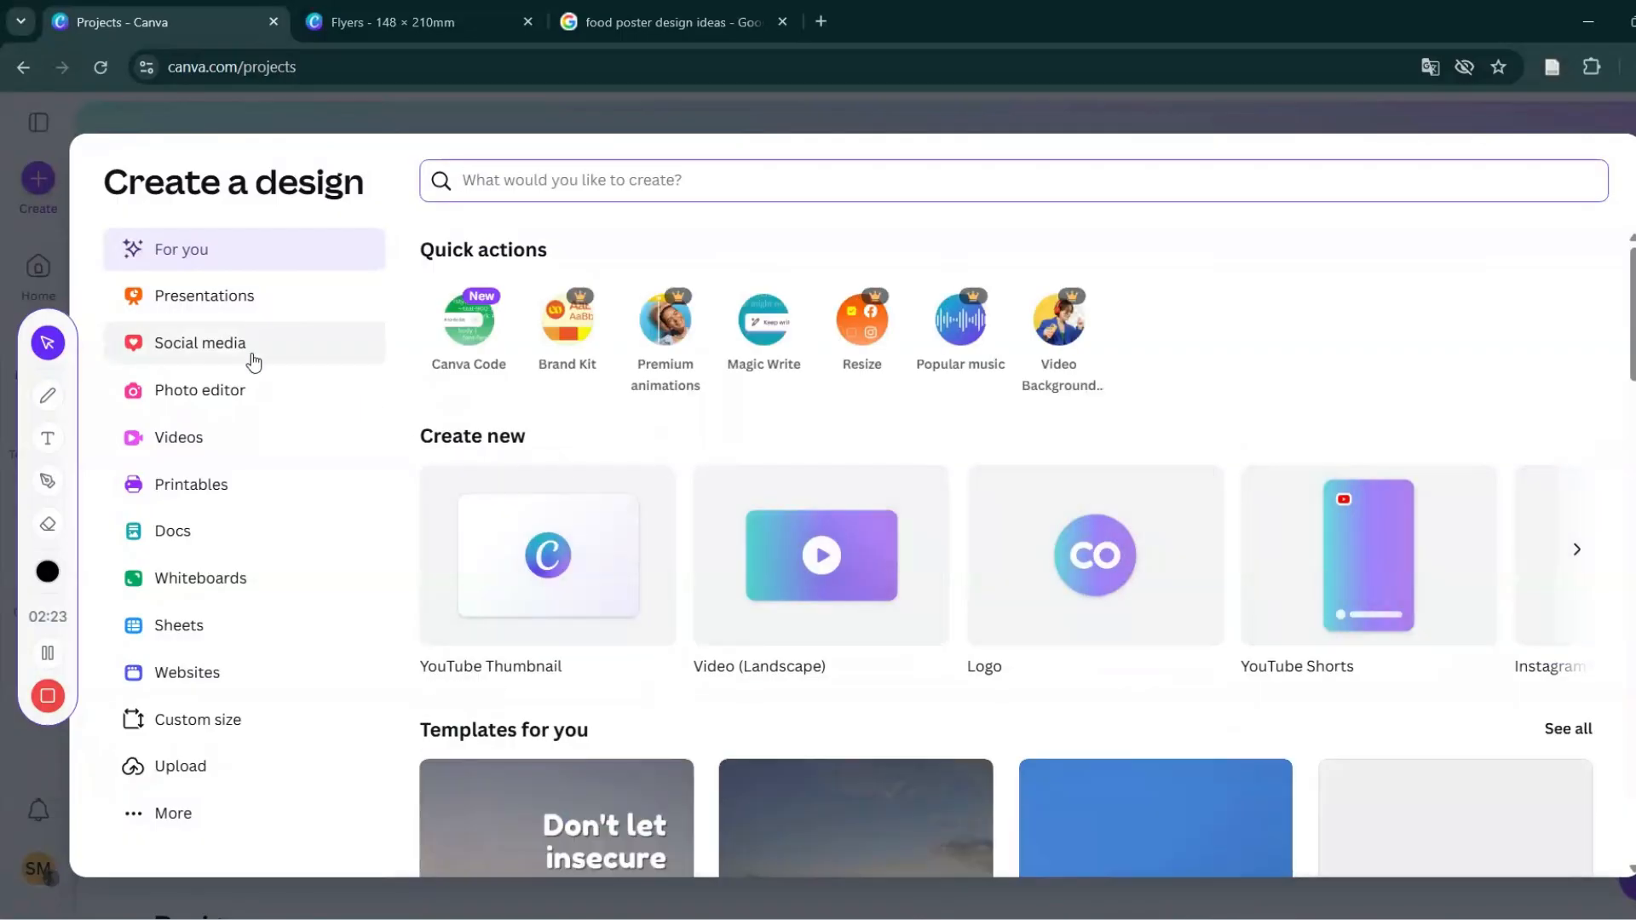
left_click(230, 731)
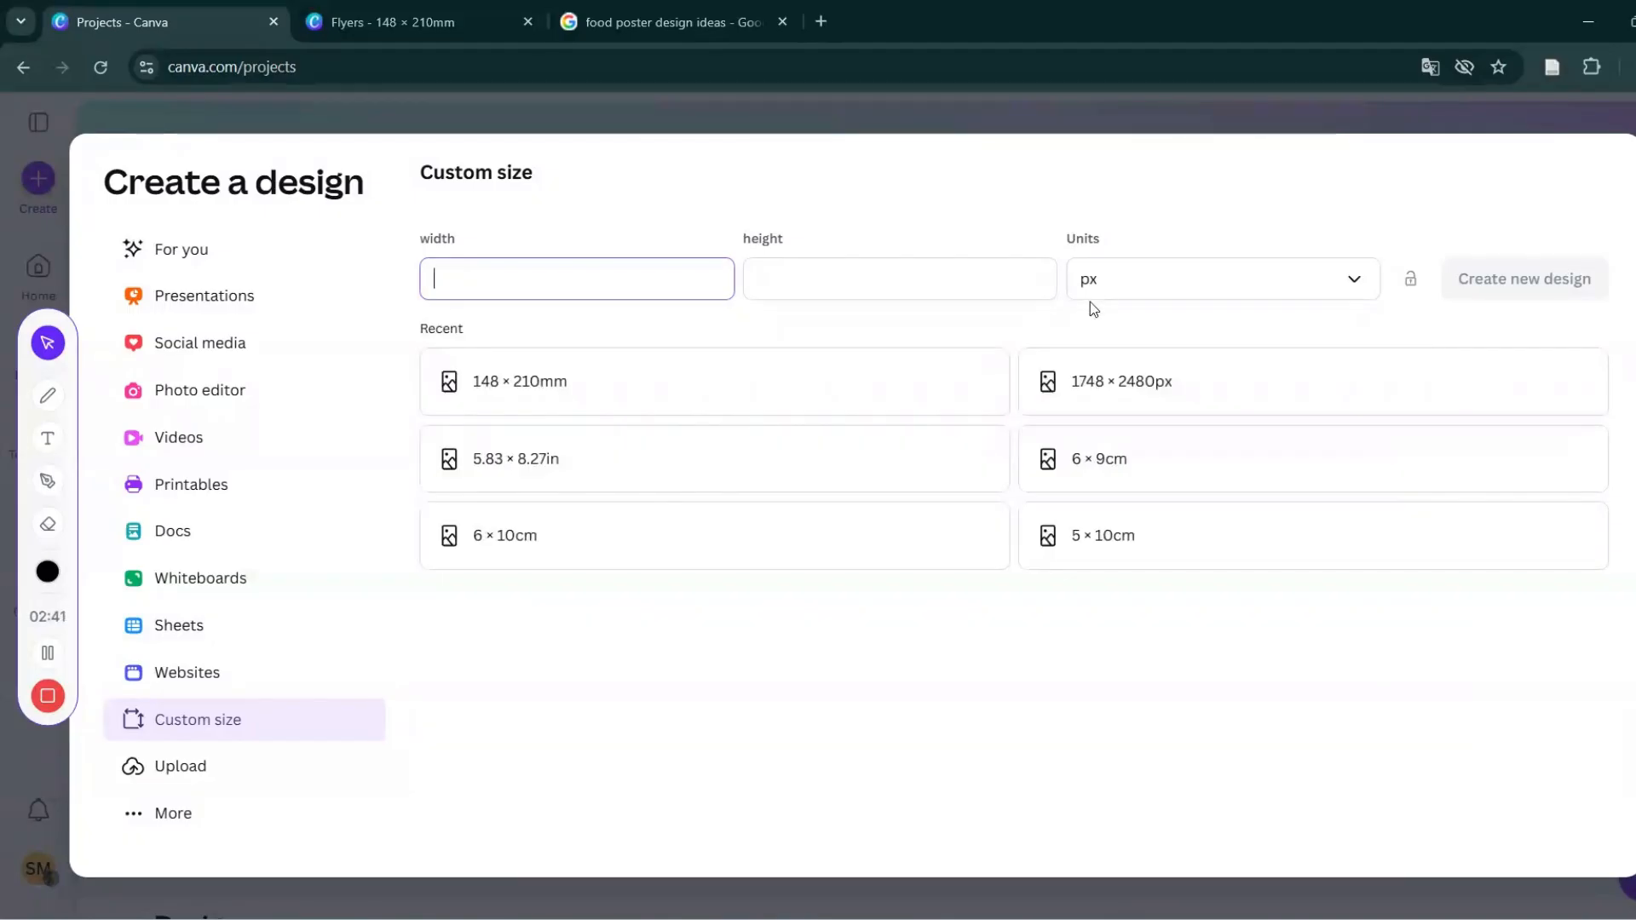
left_click(1113, 298)
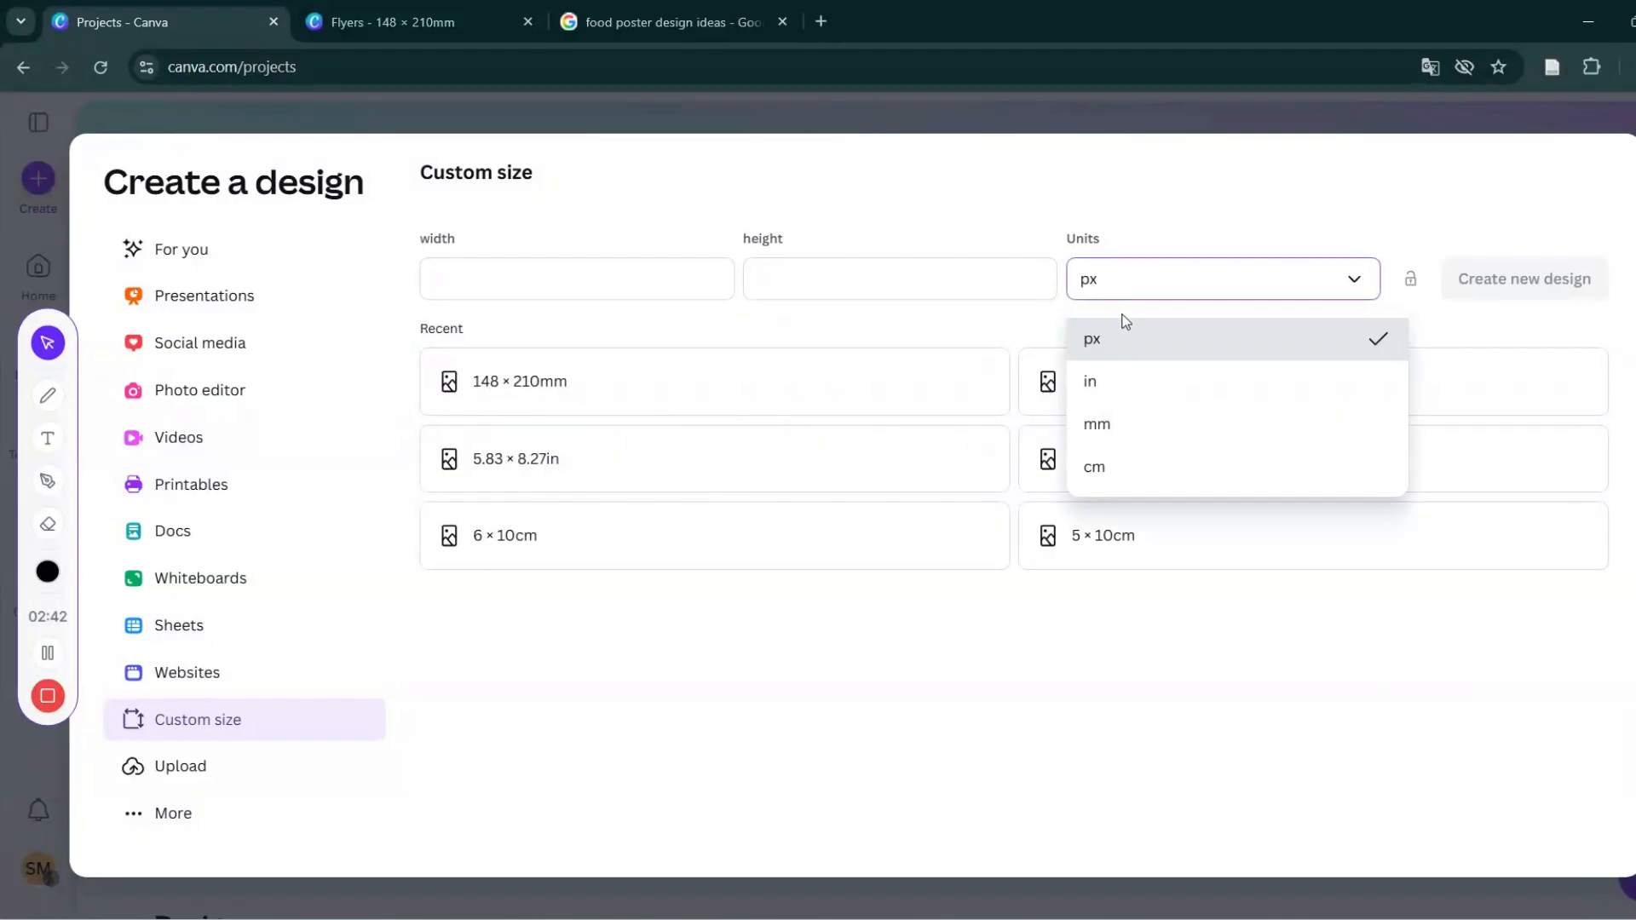
left_click(1142, 433)
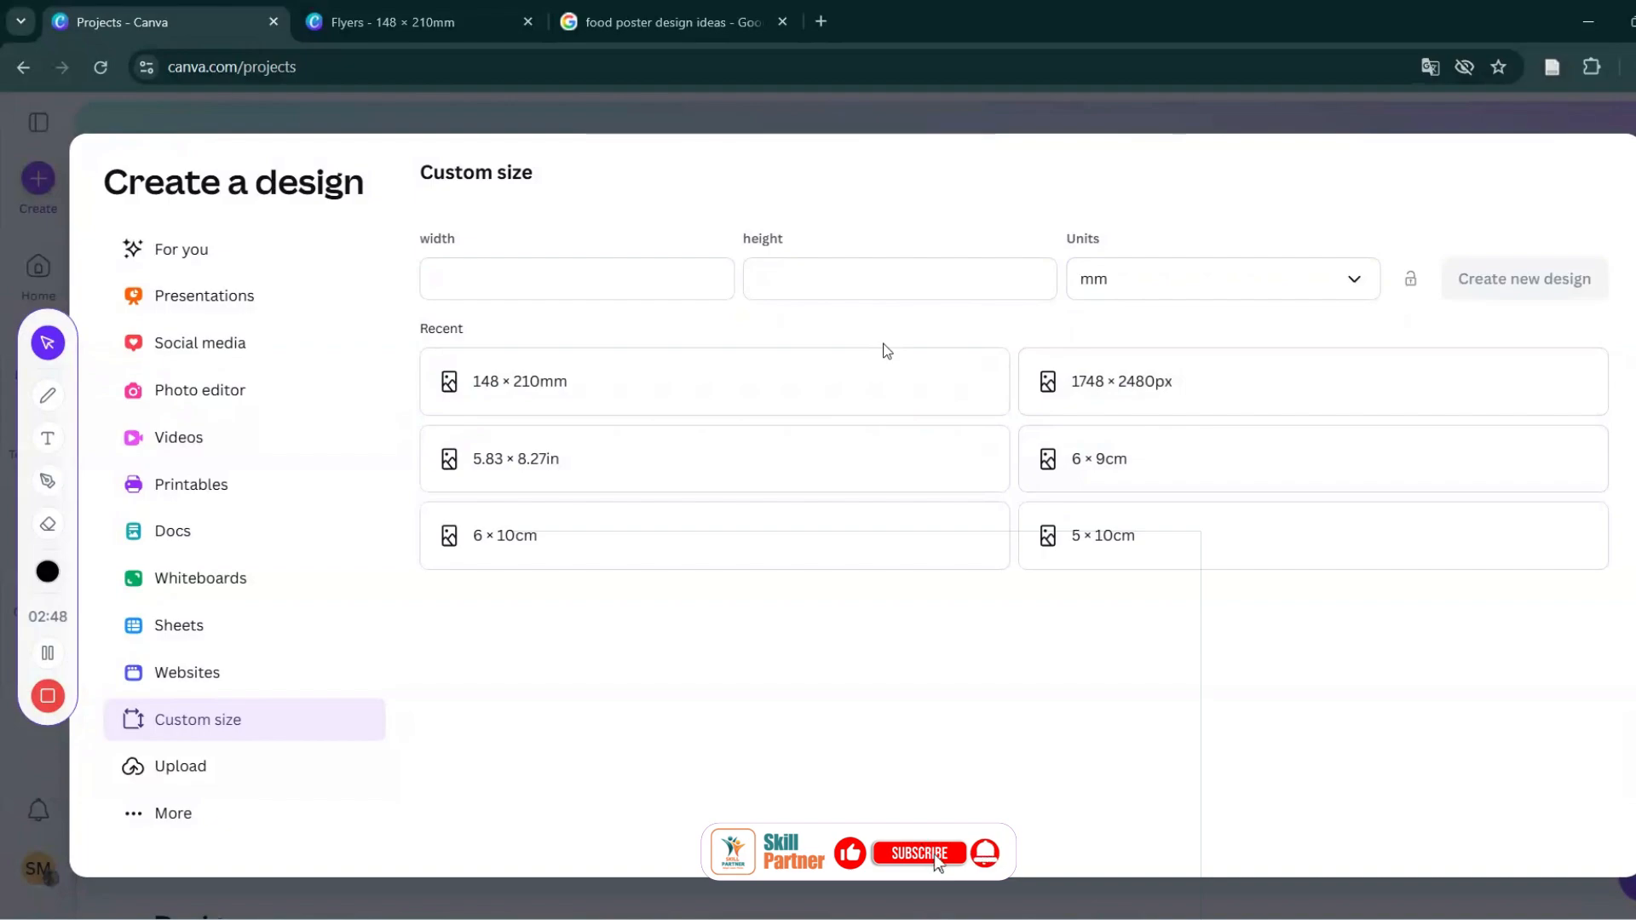
left_click(626, 276)
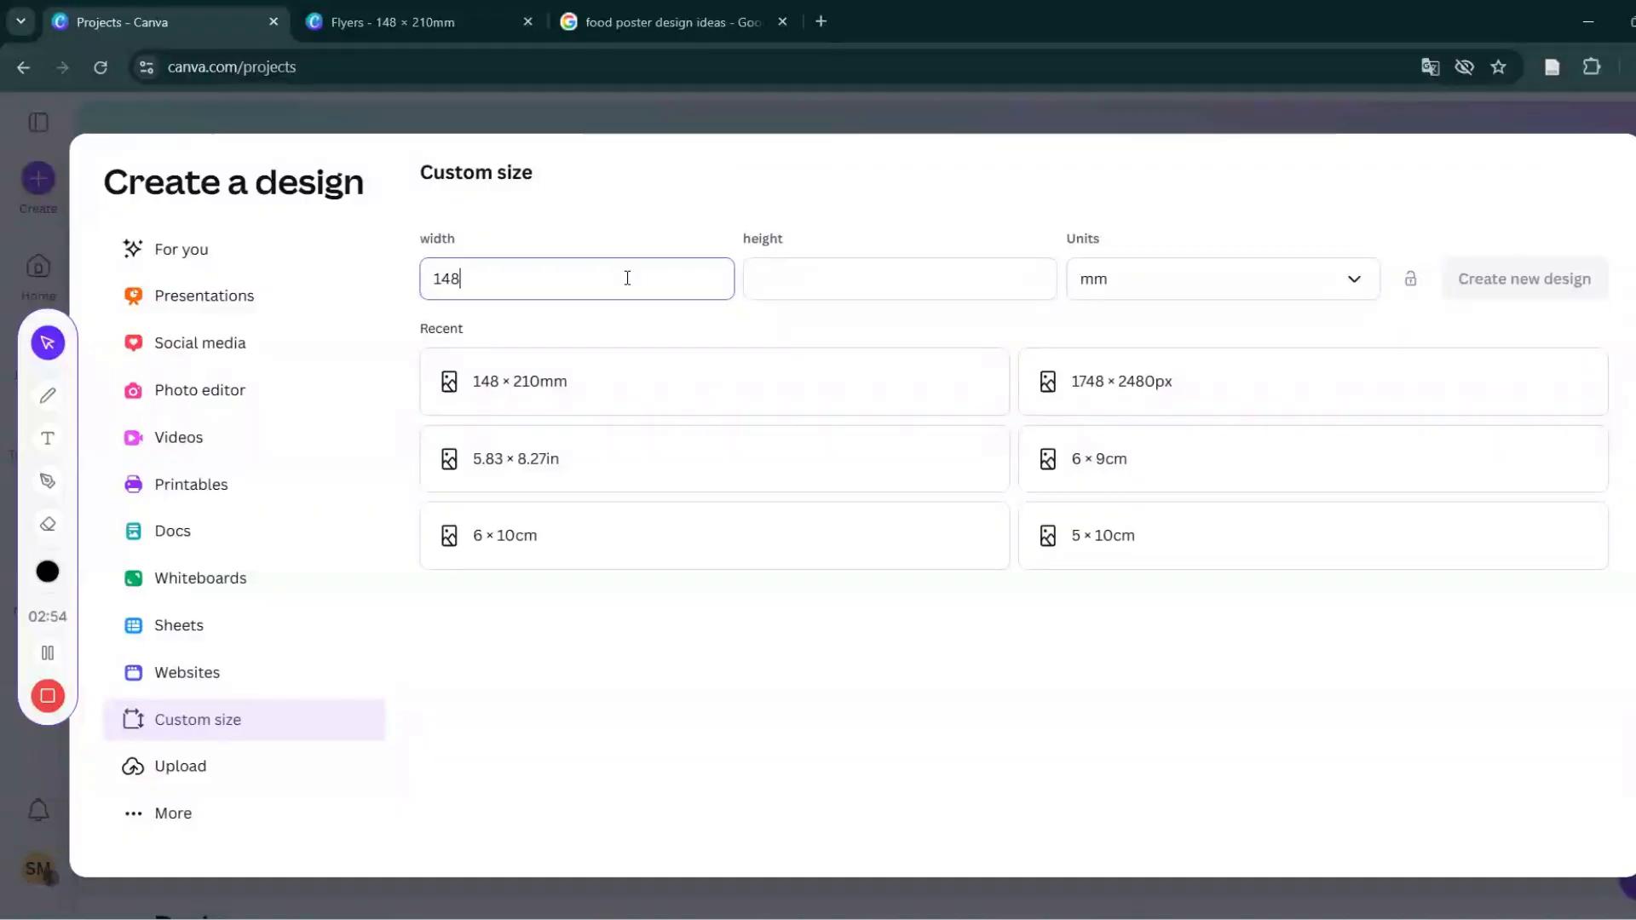
left_click(807, 274)
type("21")
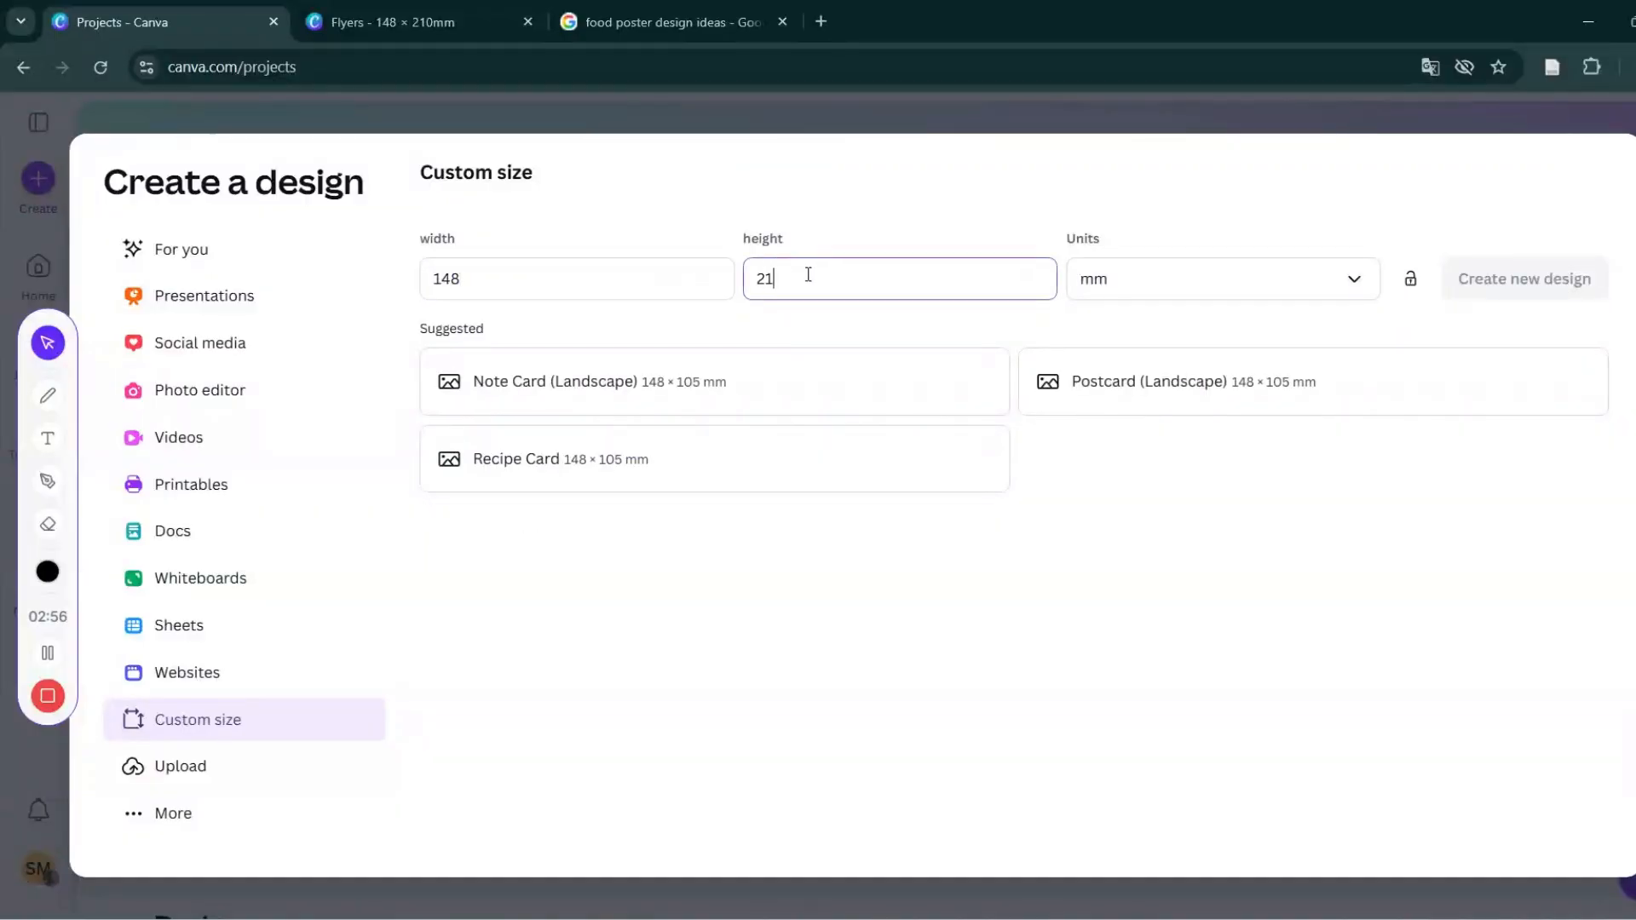
type("0")
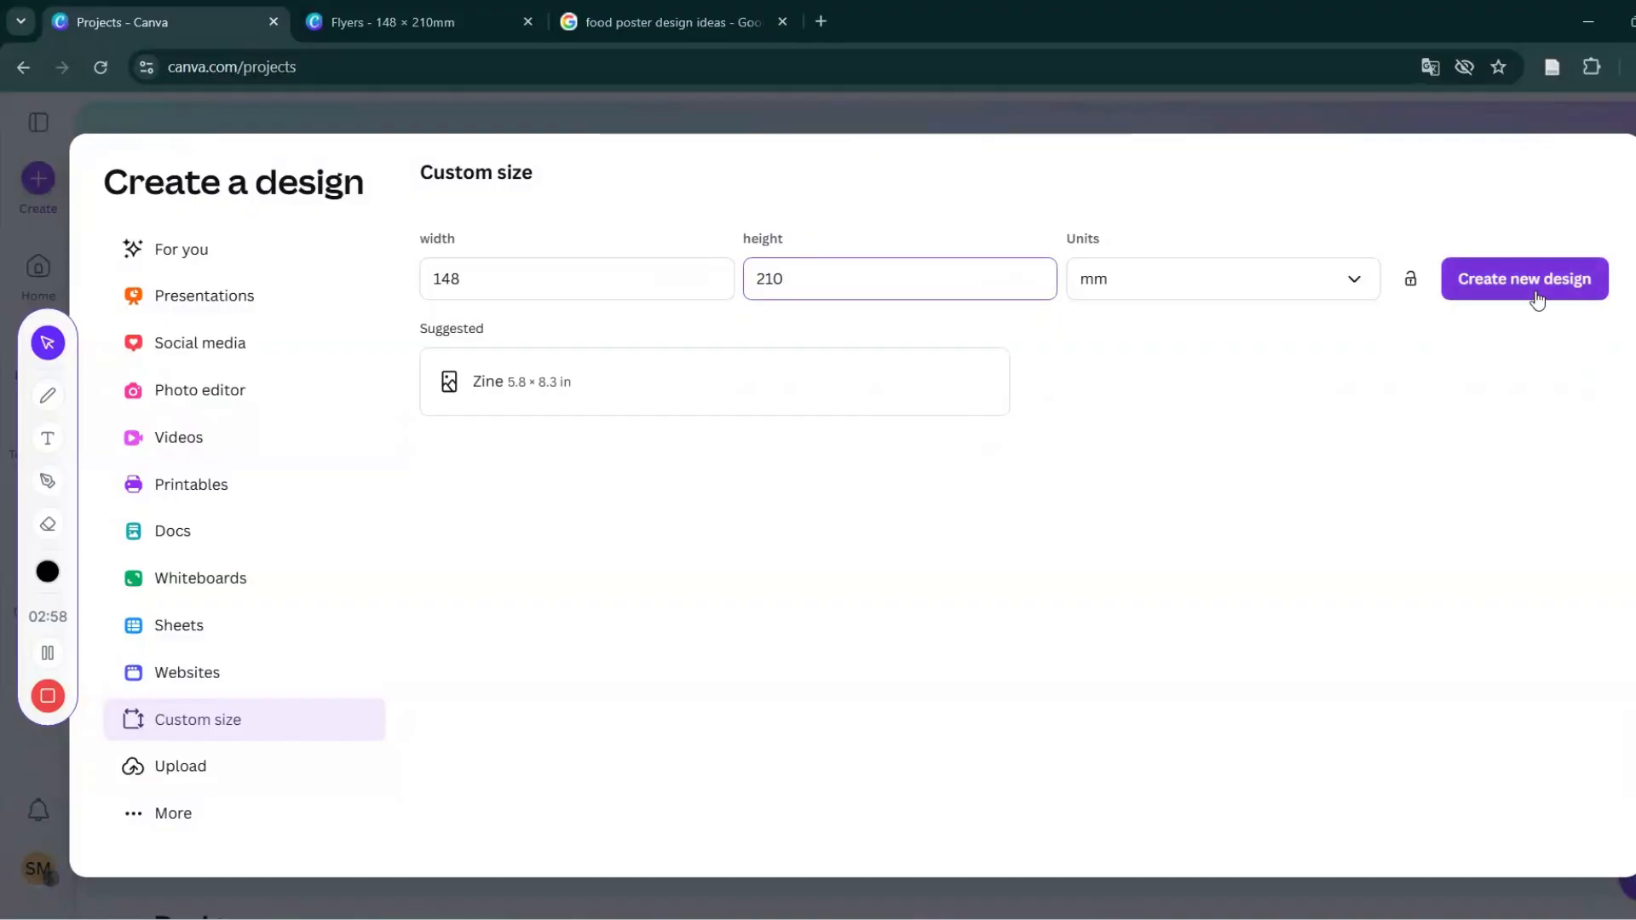
left_click(1537, 299)
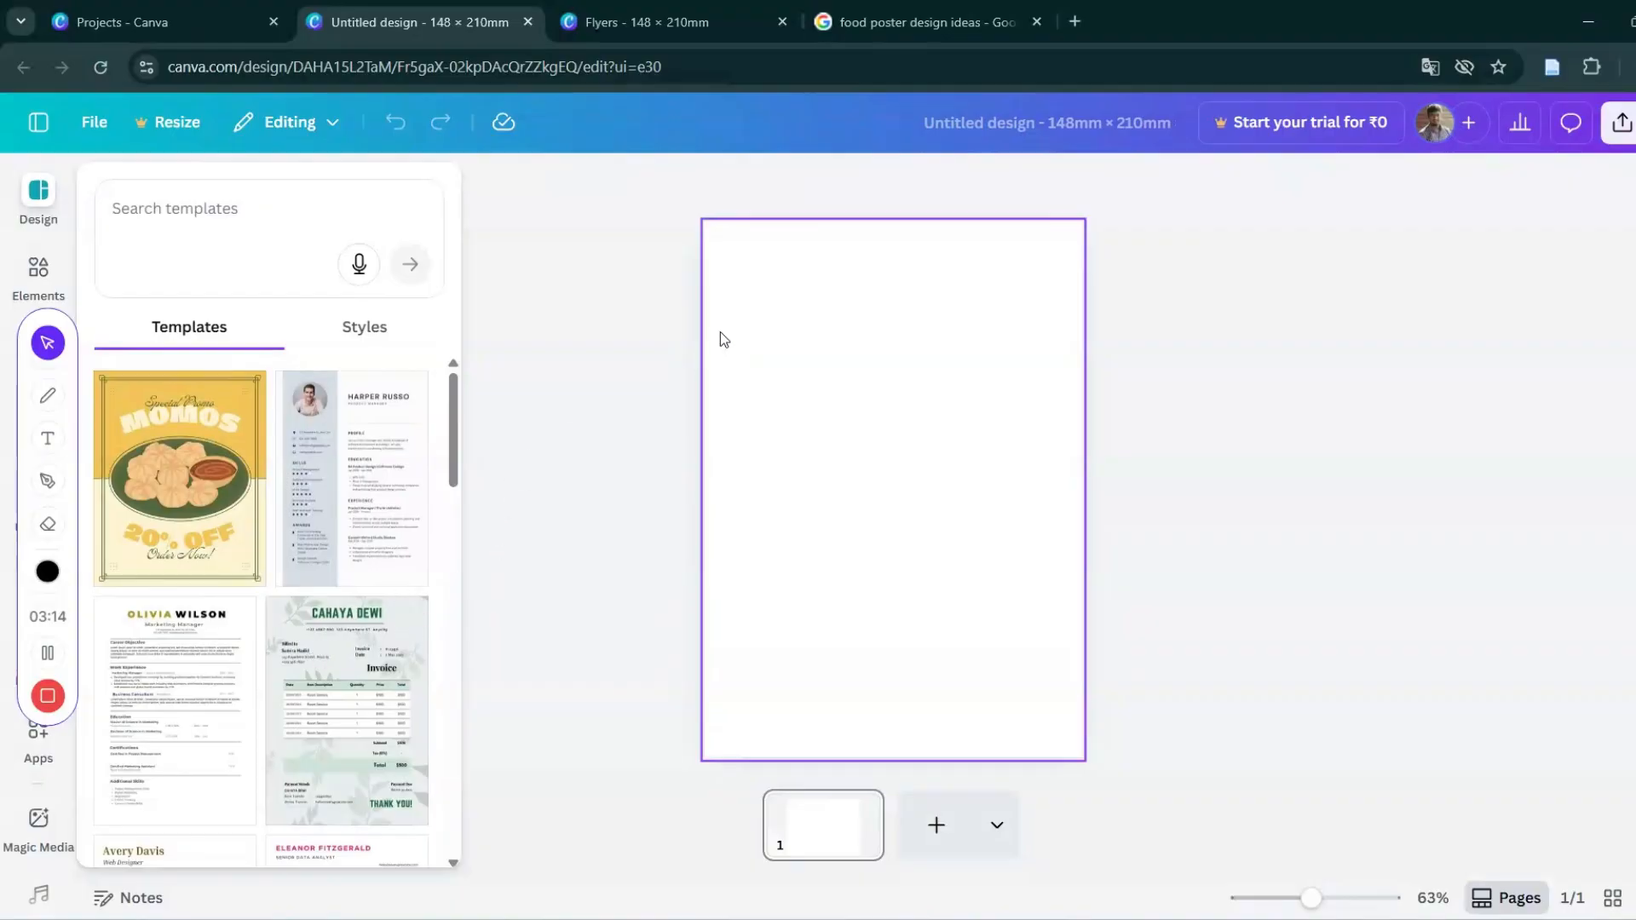
Switch back to Google and search the images for "blue colour background hd".
left_click(882, 19)
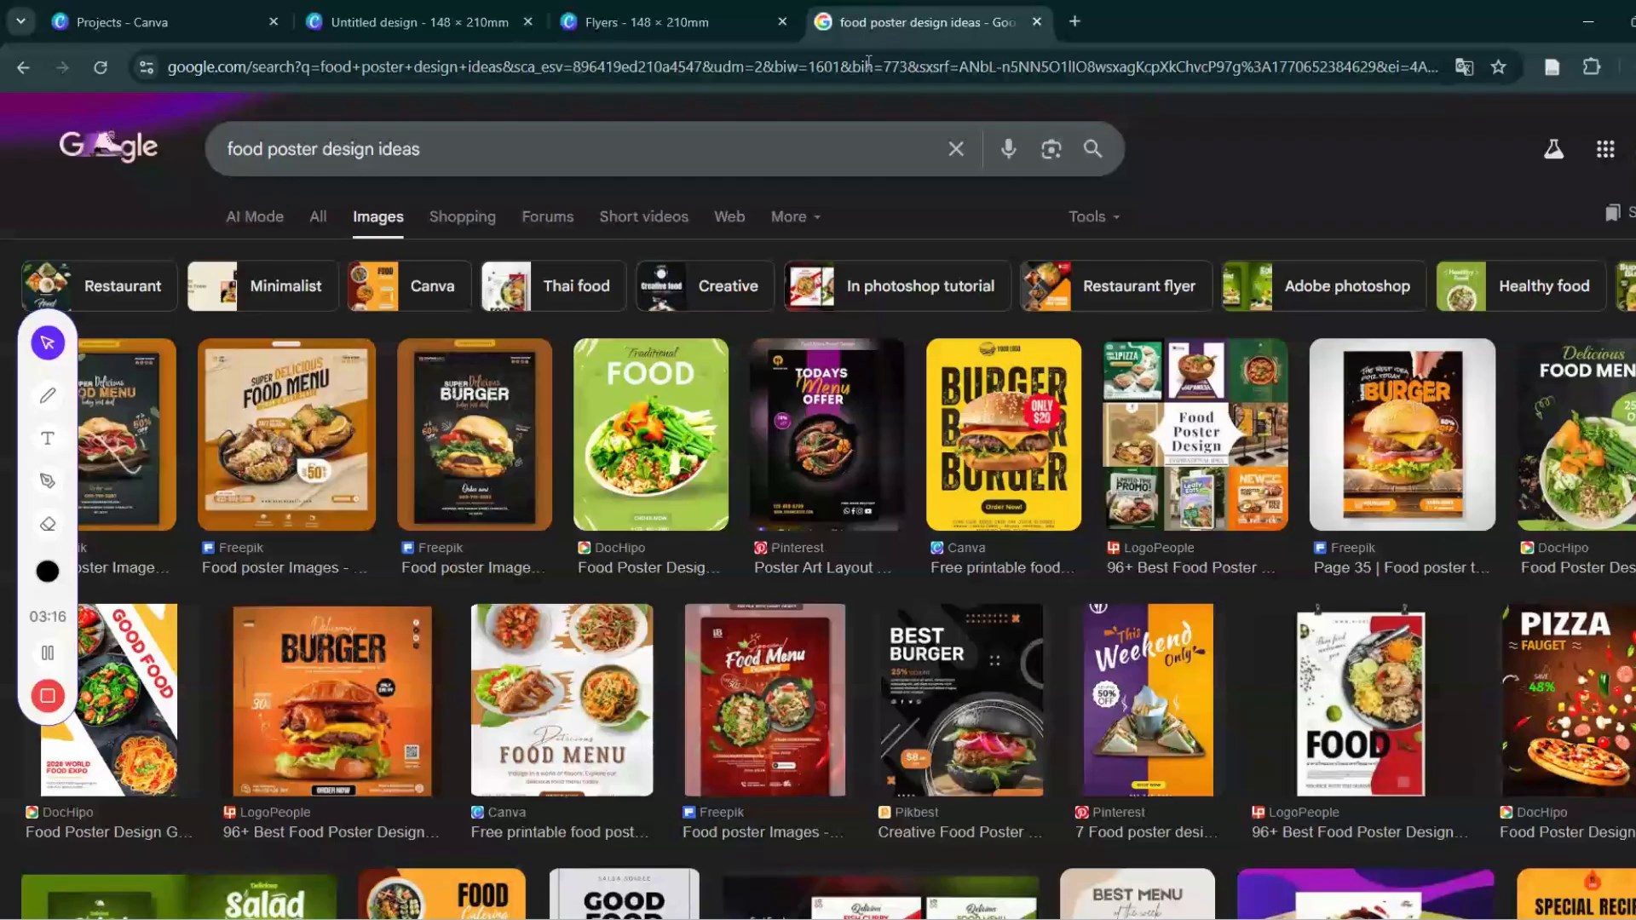
left_click(955, 148)
type("blue colo")
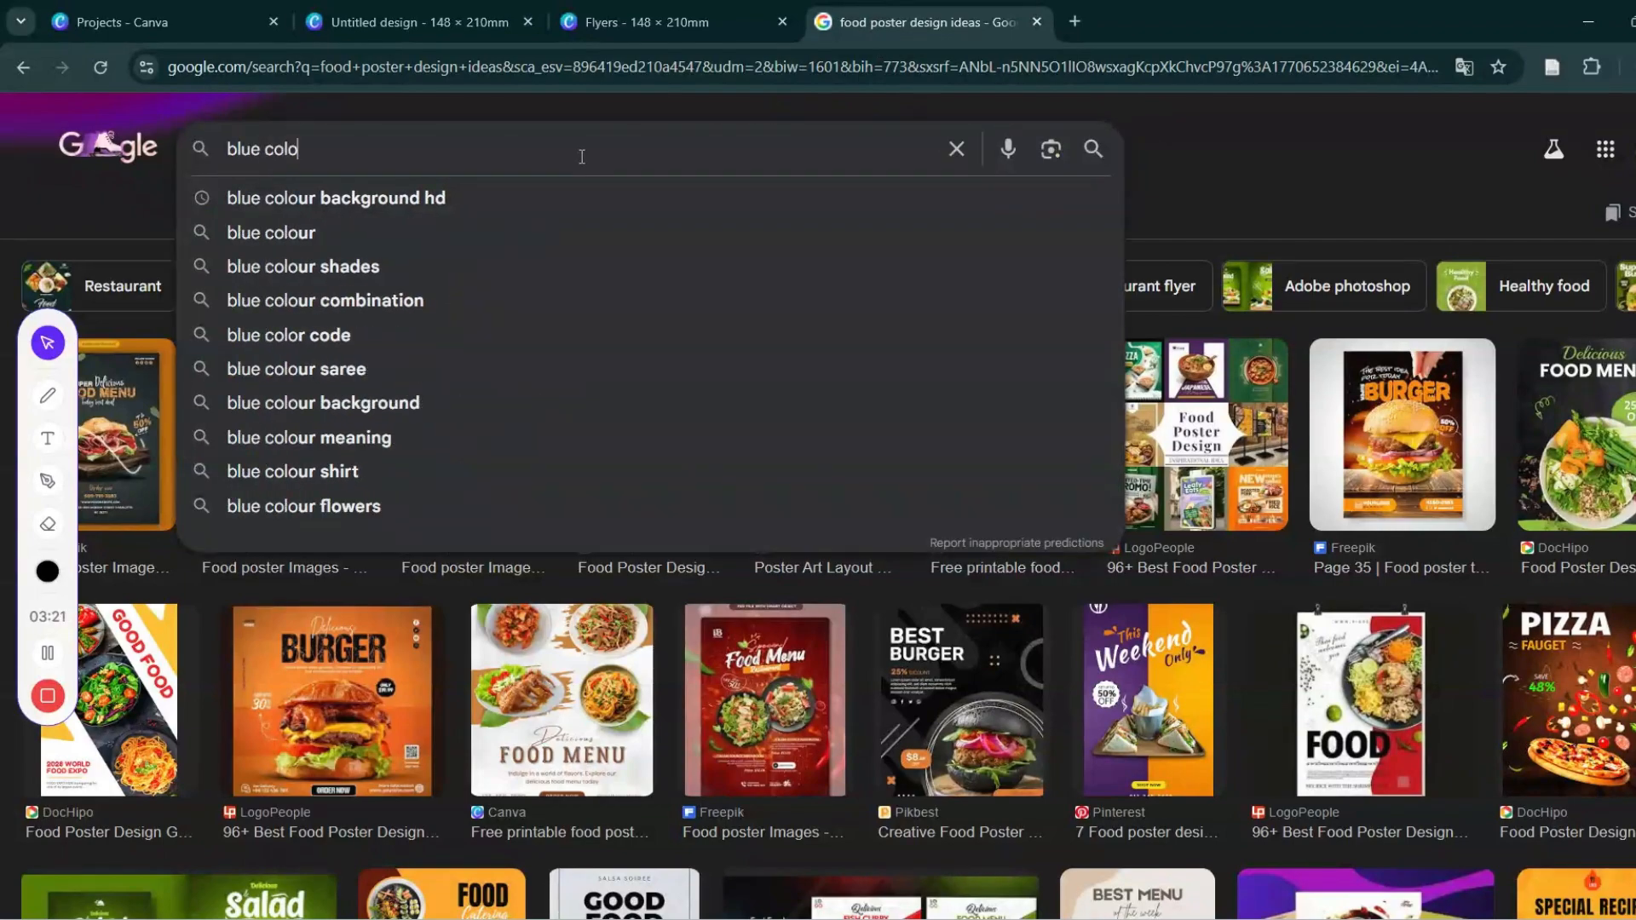
left_click(477, 203)
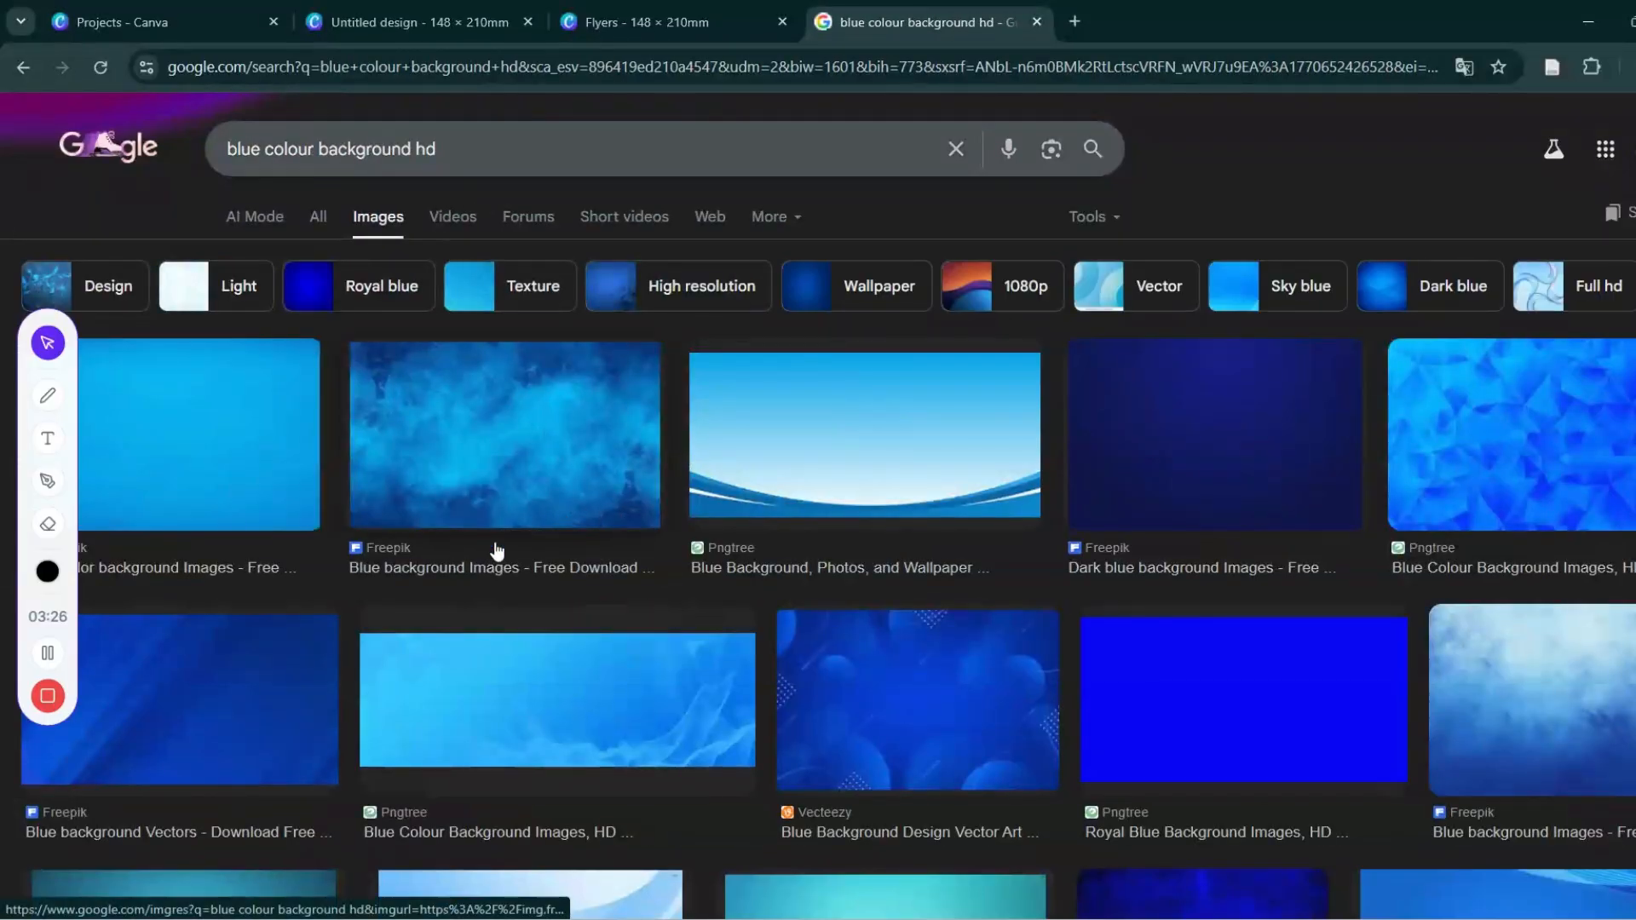
Copy the dark blue Freepik background image with diagonal lines from the image results.
scroll(466, 622, "down", 1)
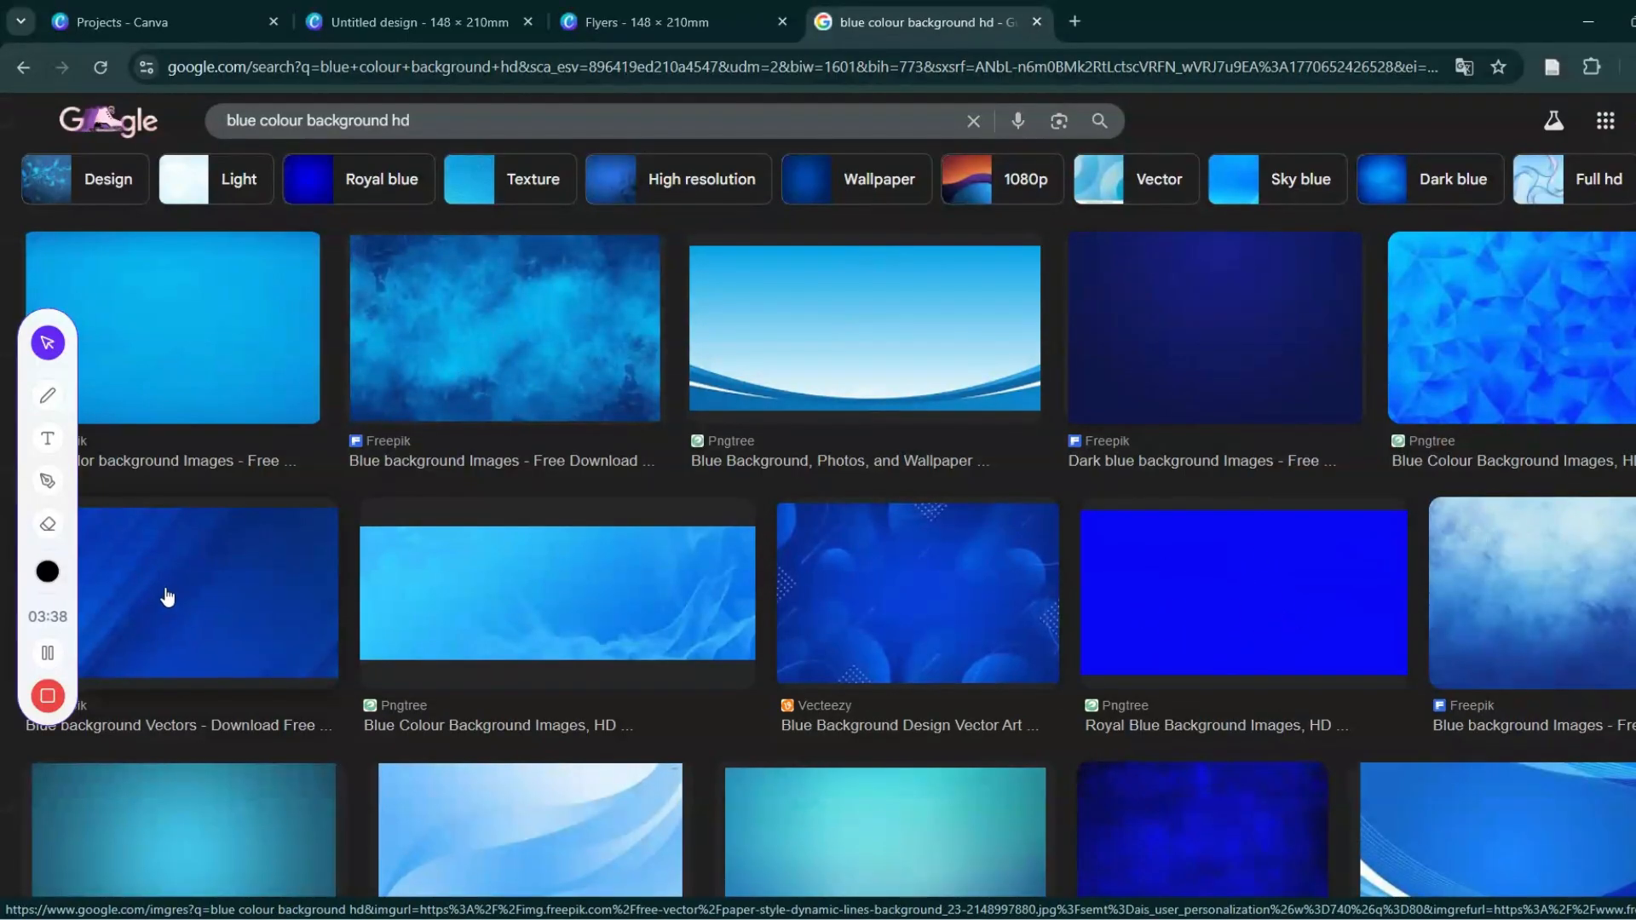
scroll(171, 592, "down", 1)
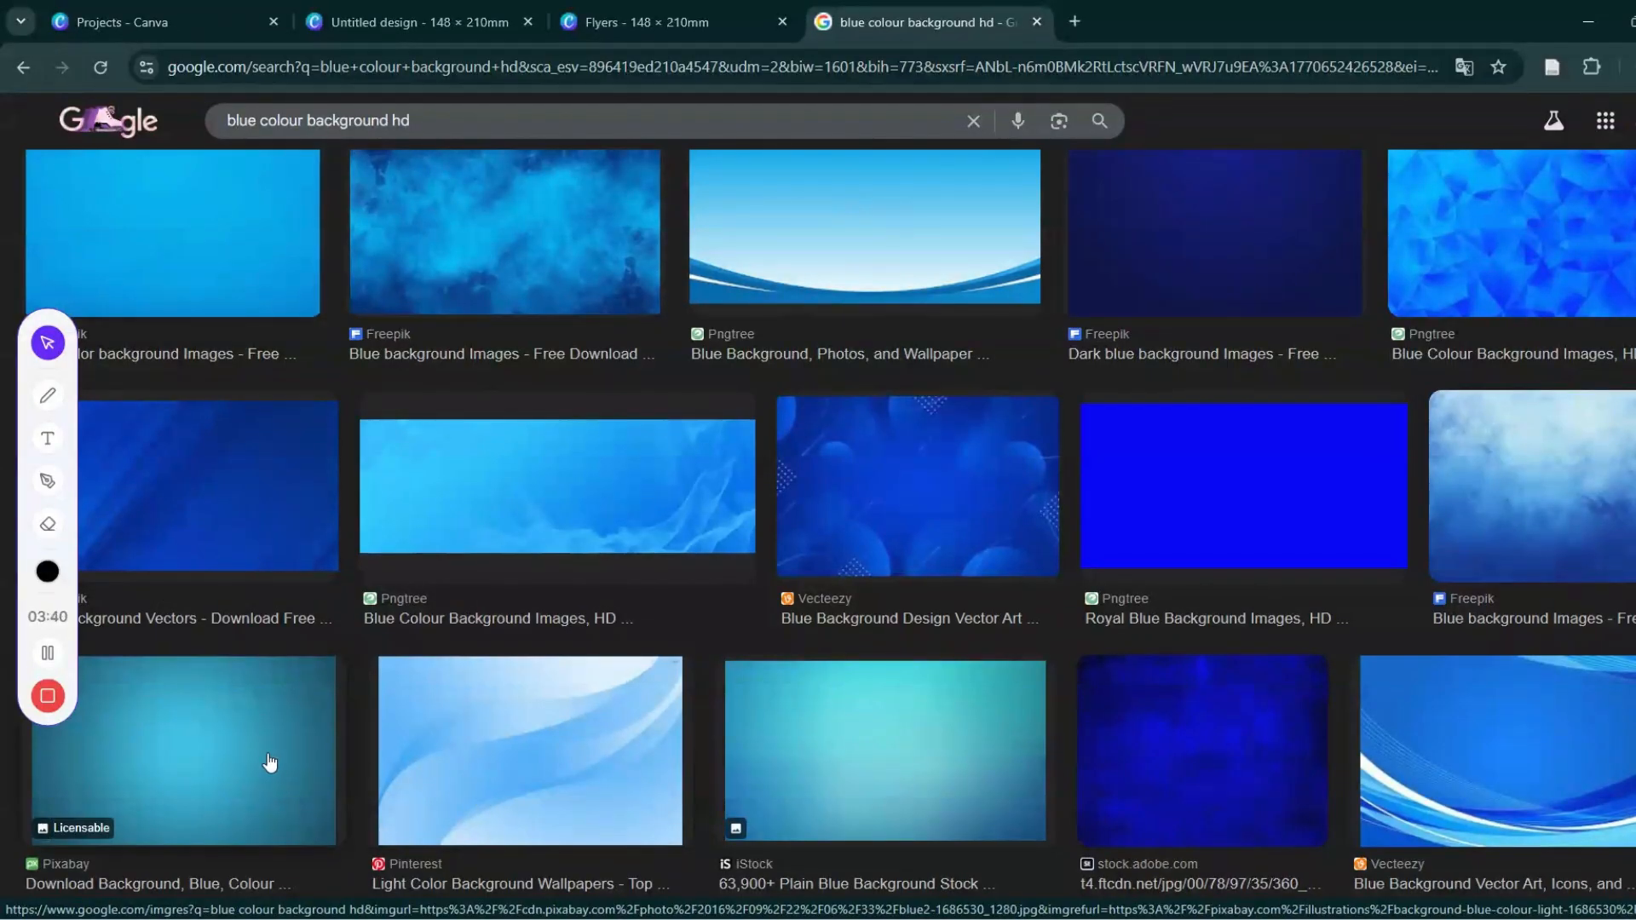
scroll(775, 582, "up", 2)
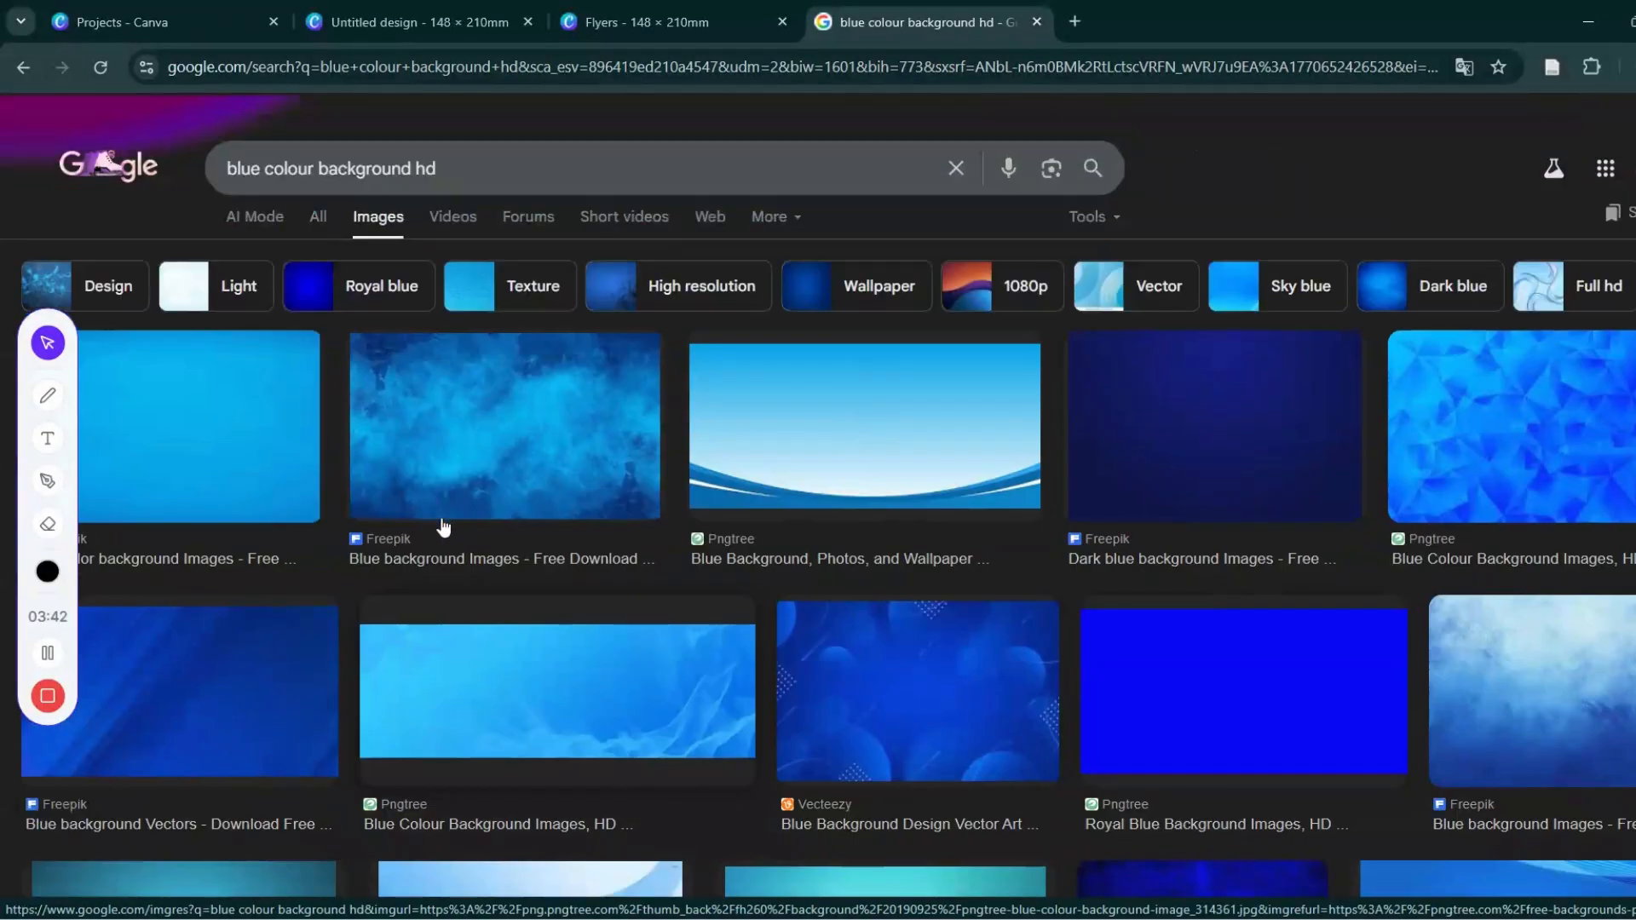
right_click(196, 715)
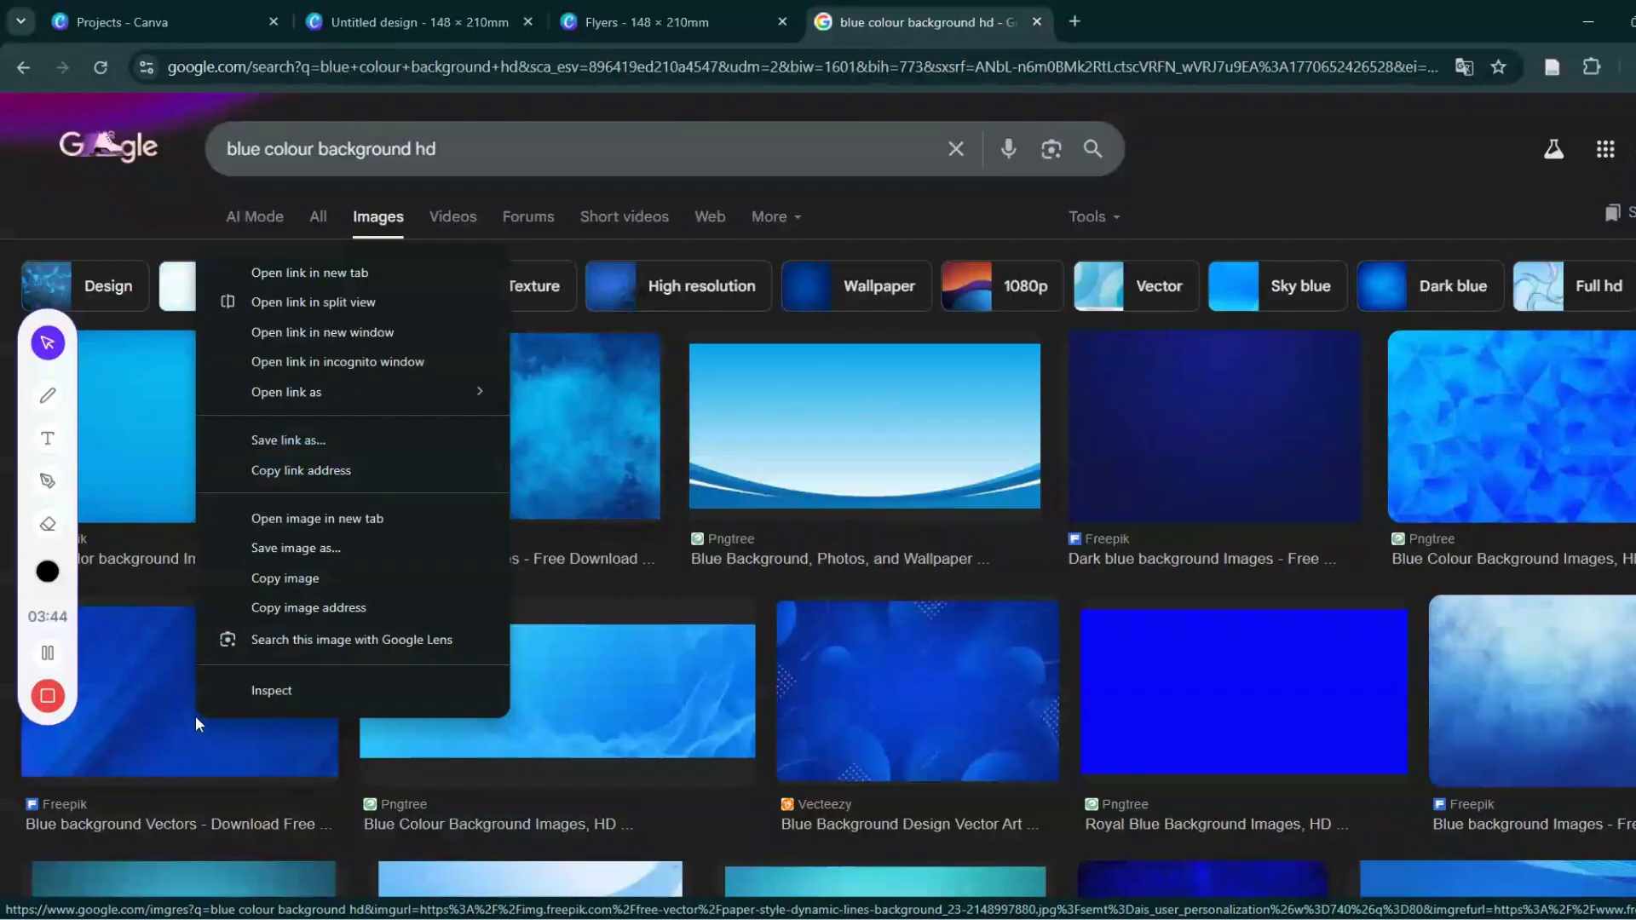
left_click(294, 581)
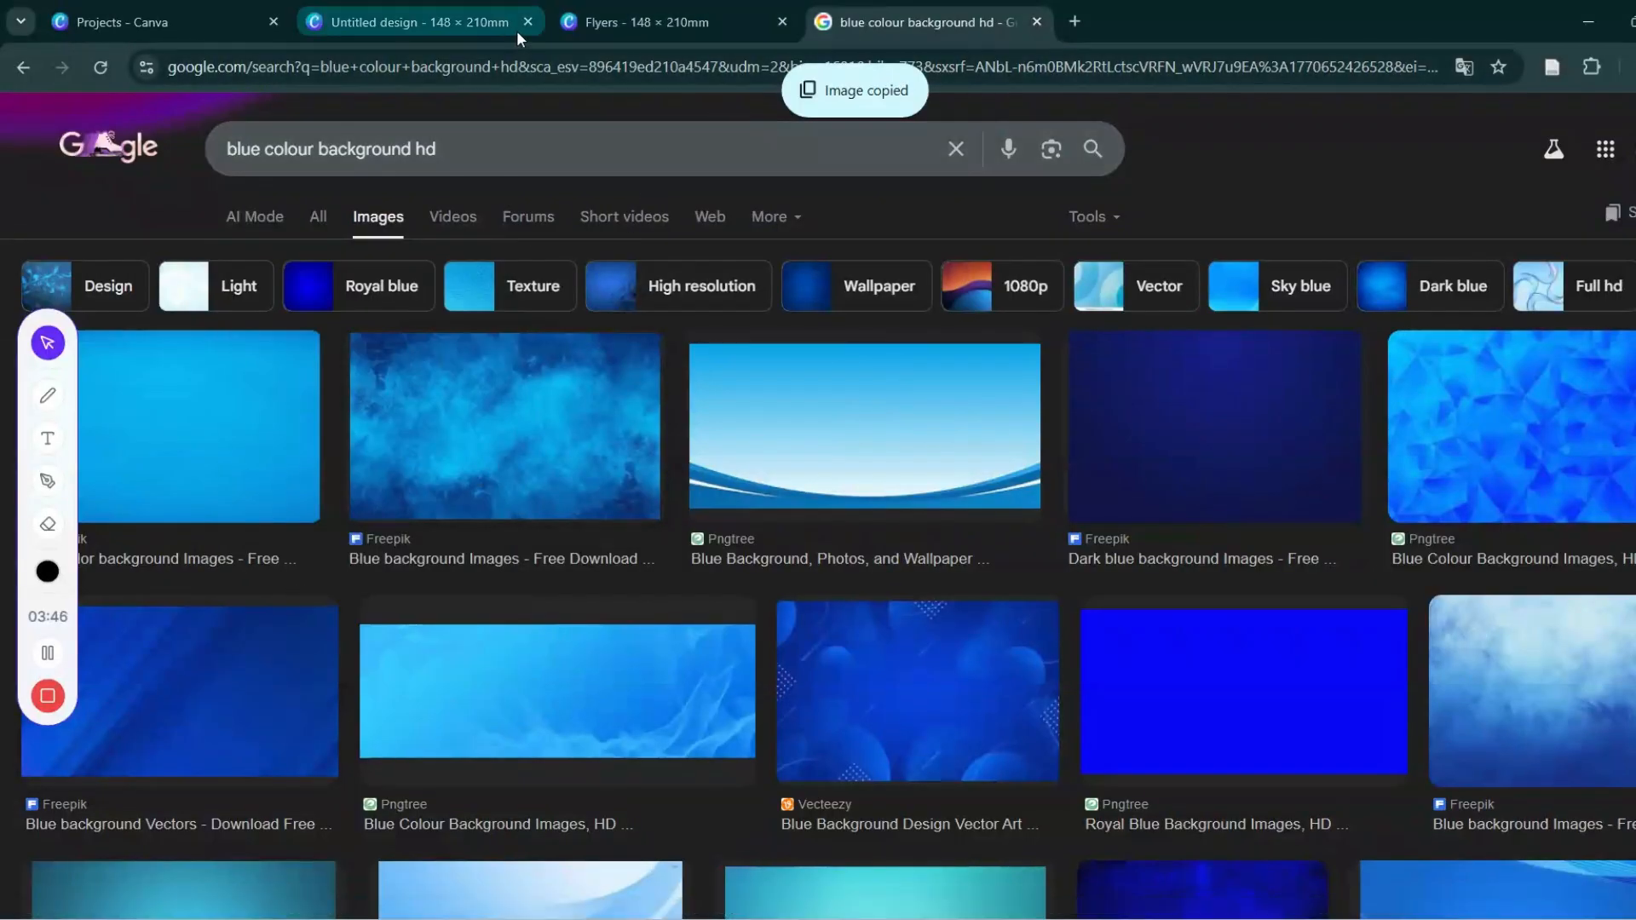
Switch to the blank 148 × 210 mm Canva design and paste the copied dark blue background image onto the page.
left_click(479, 22)
right_click(896, 431)
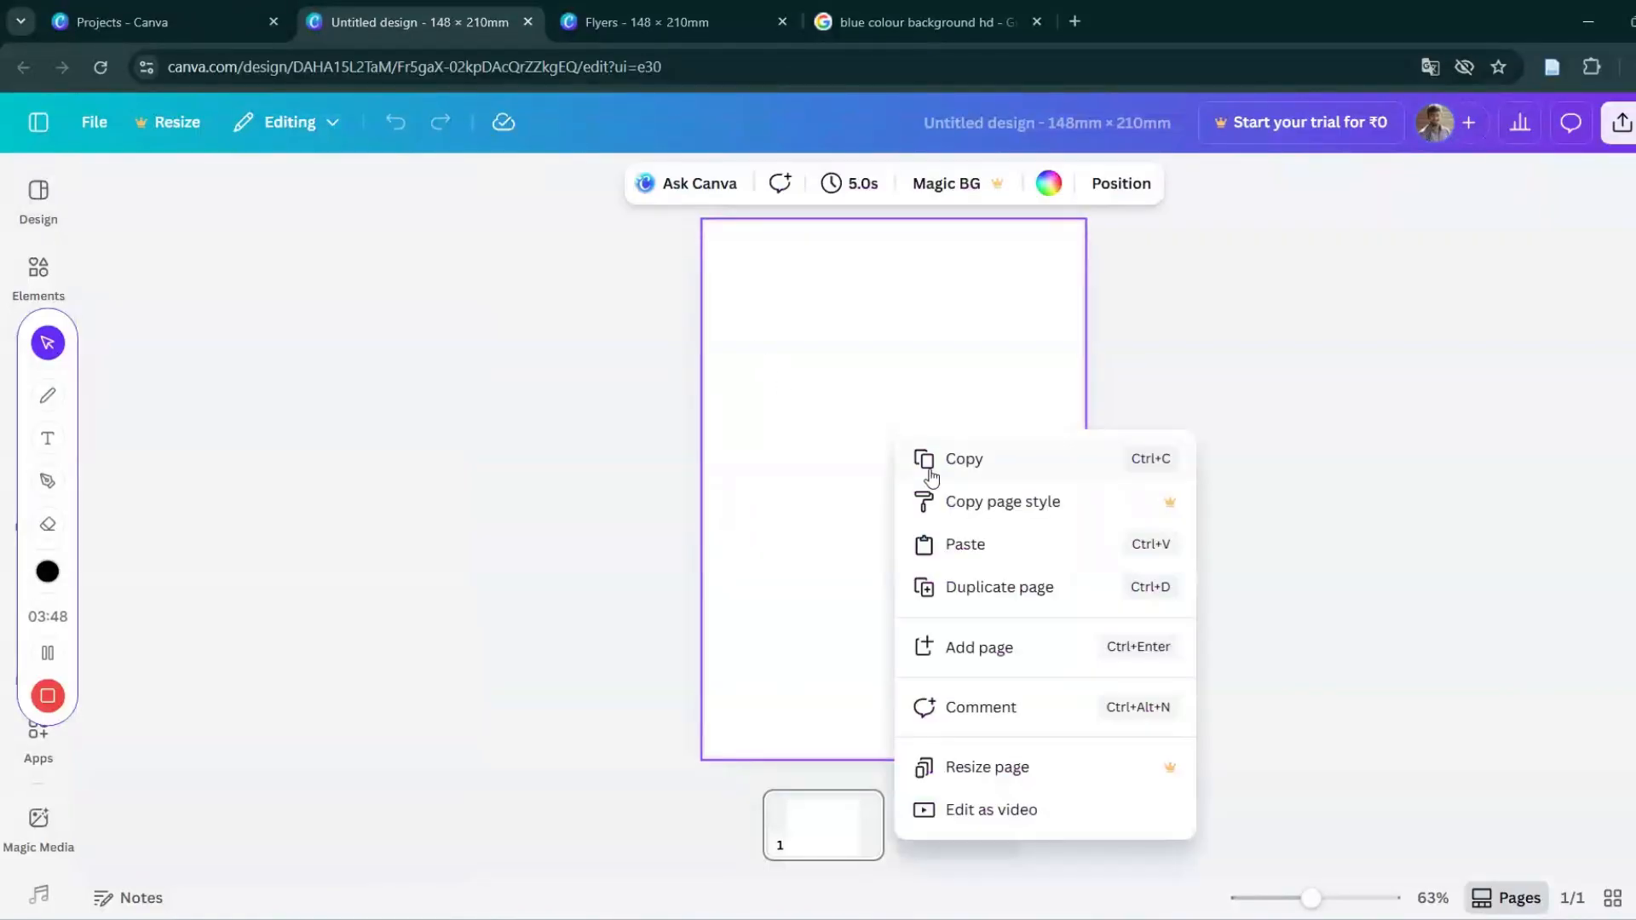
left_click(972, 563)
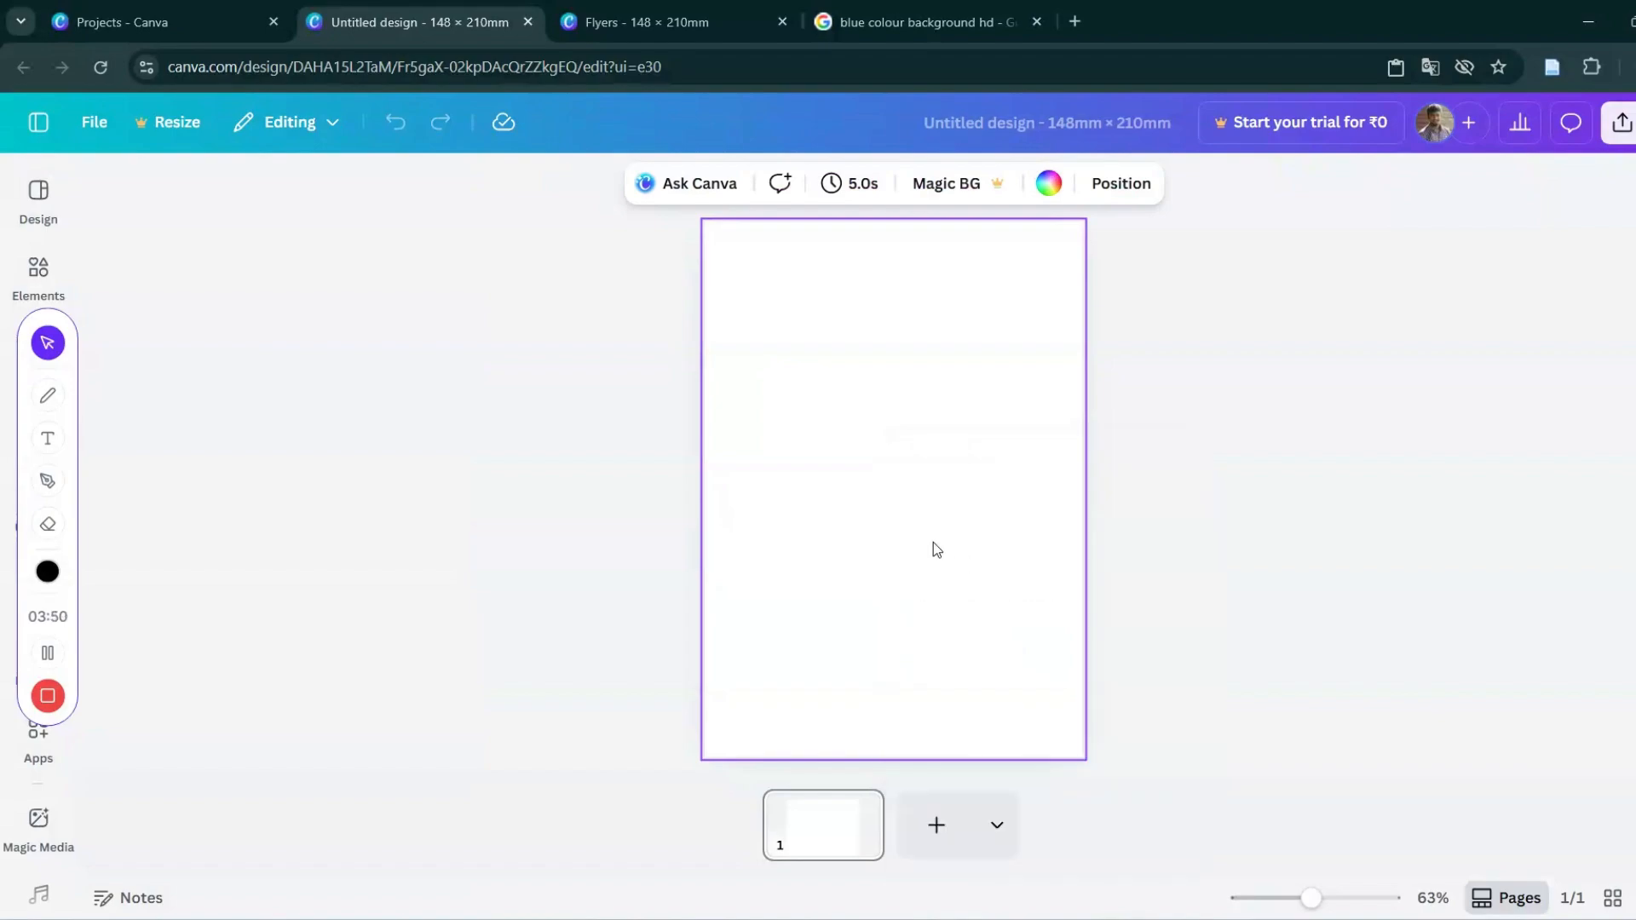
Rename the design as Poster_design.
left_click(1096, 110)
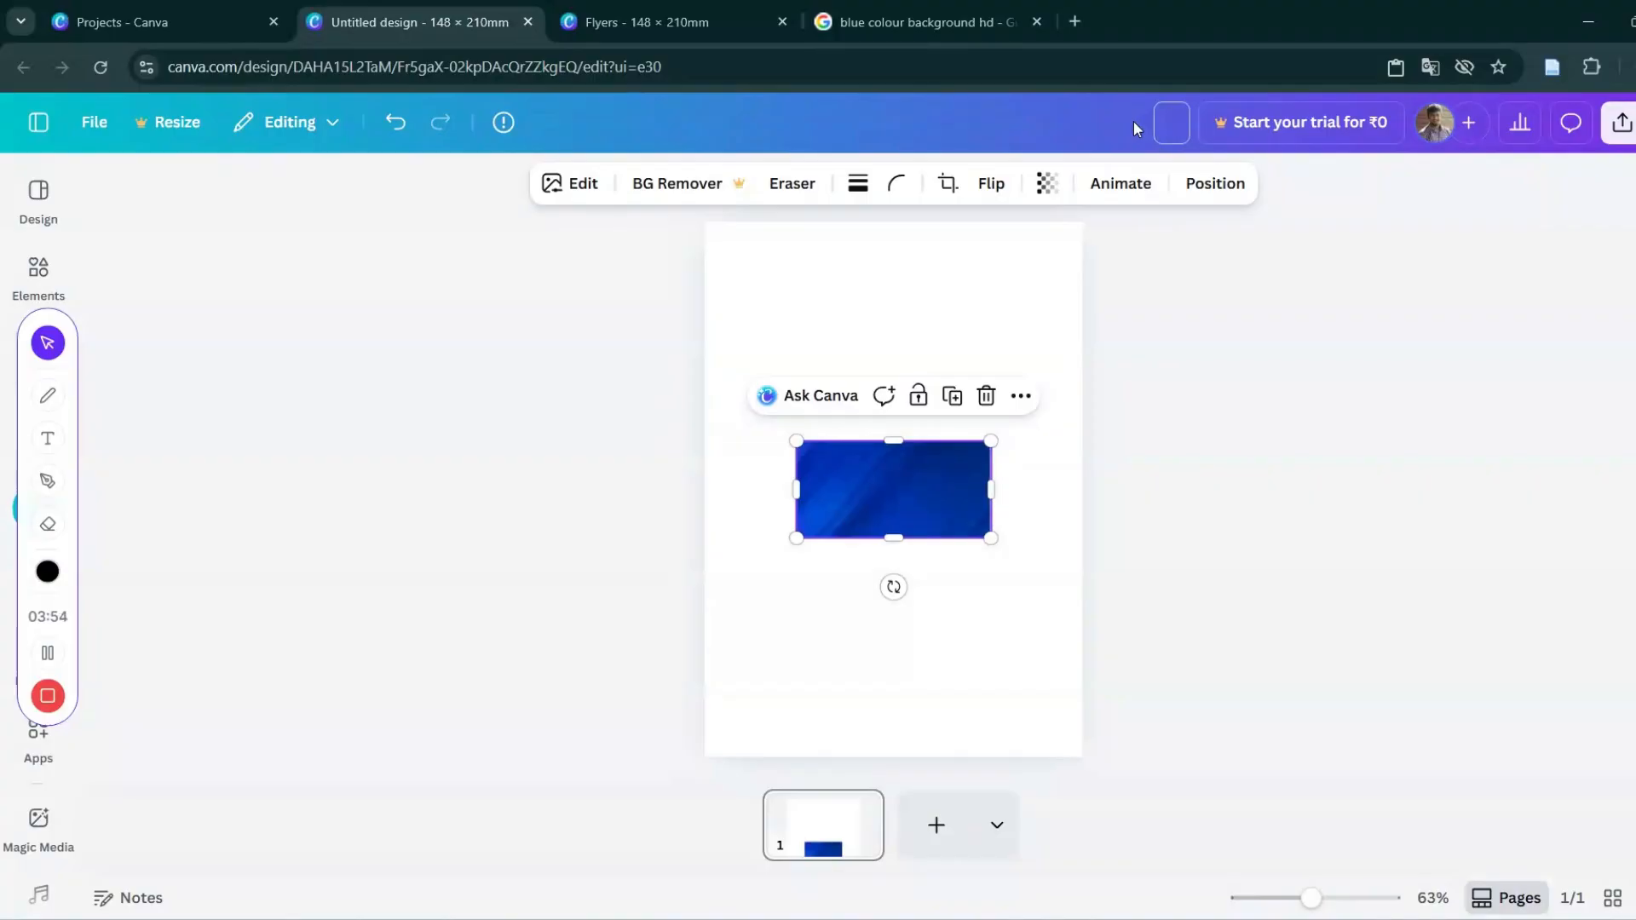
type("Poster")
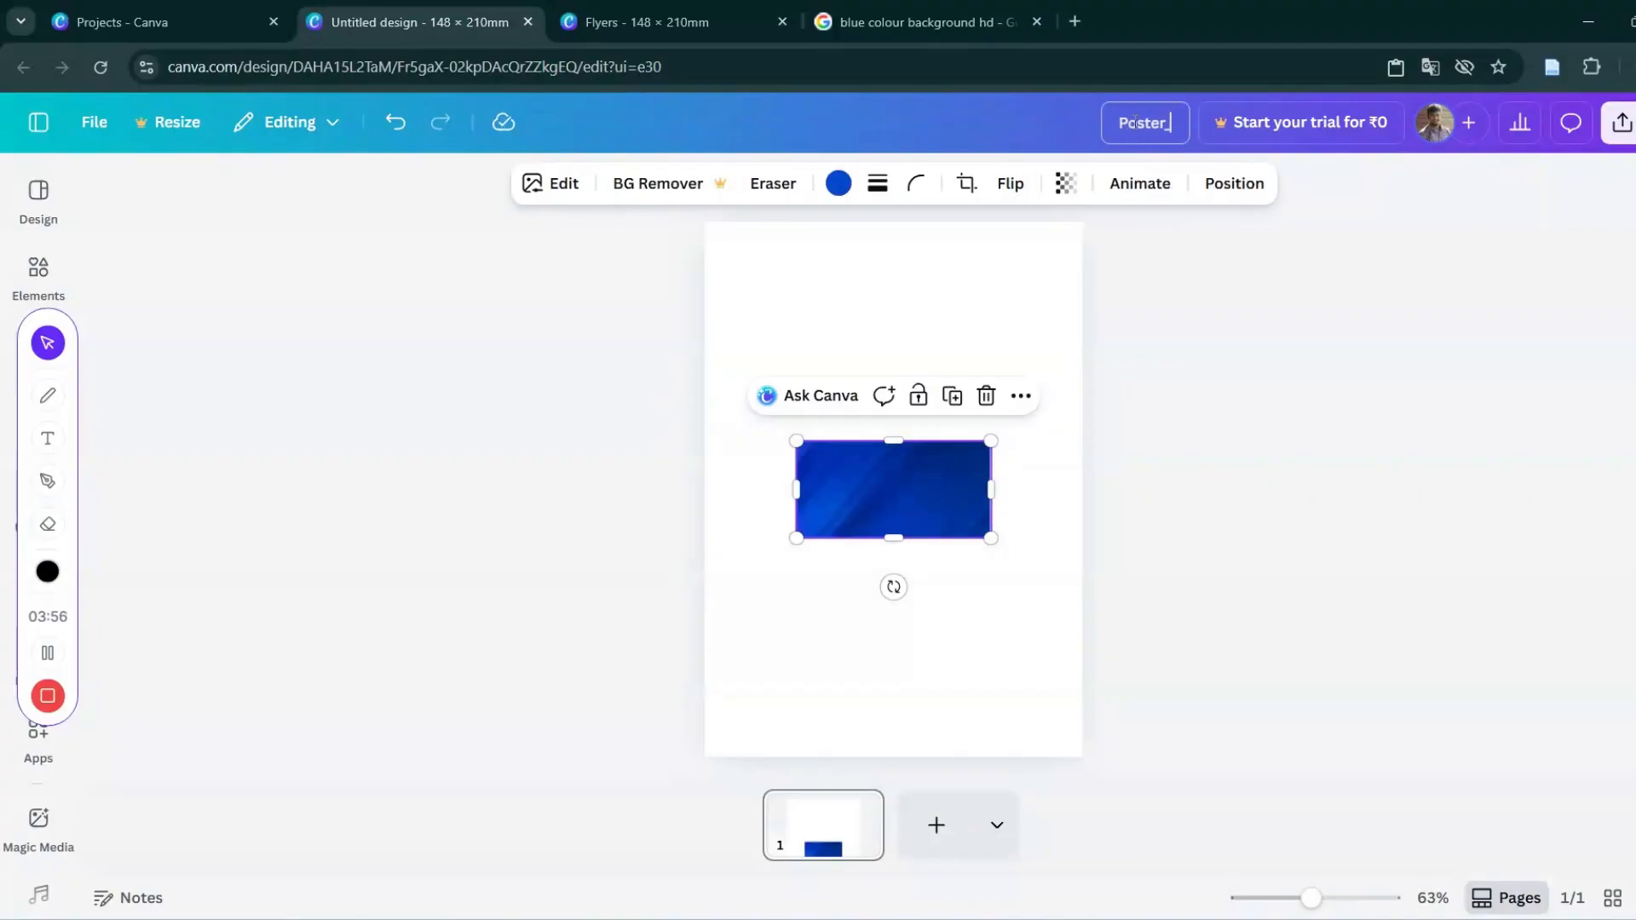
type("_designe")
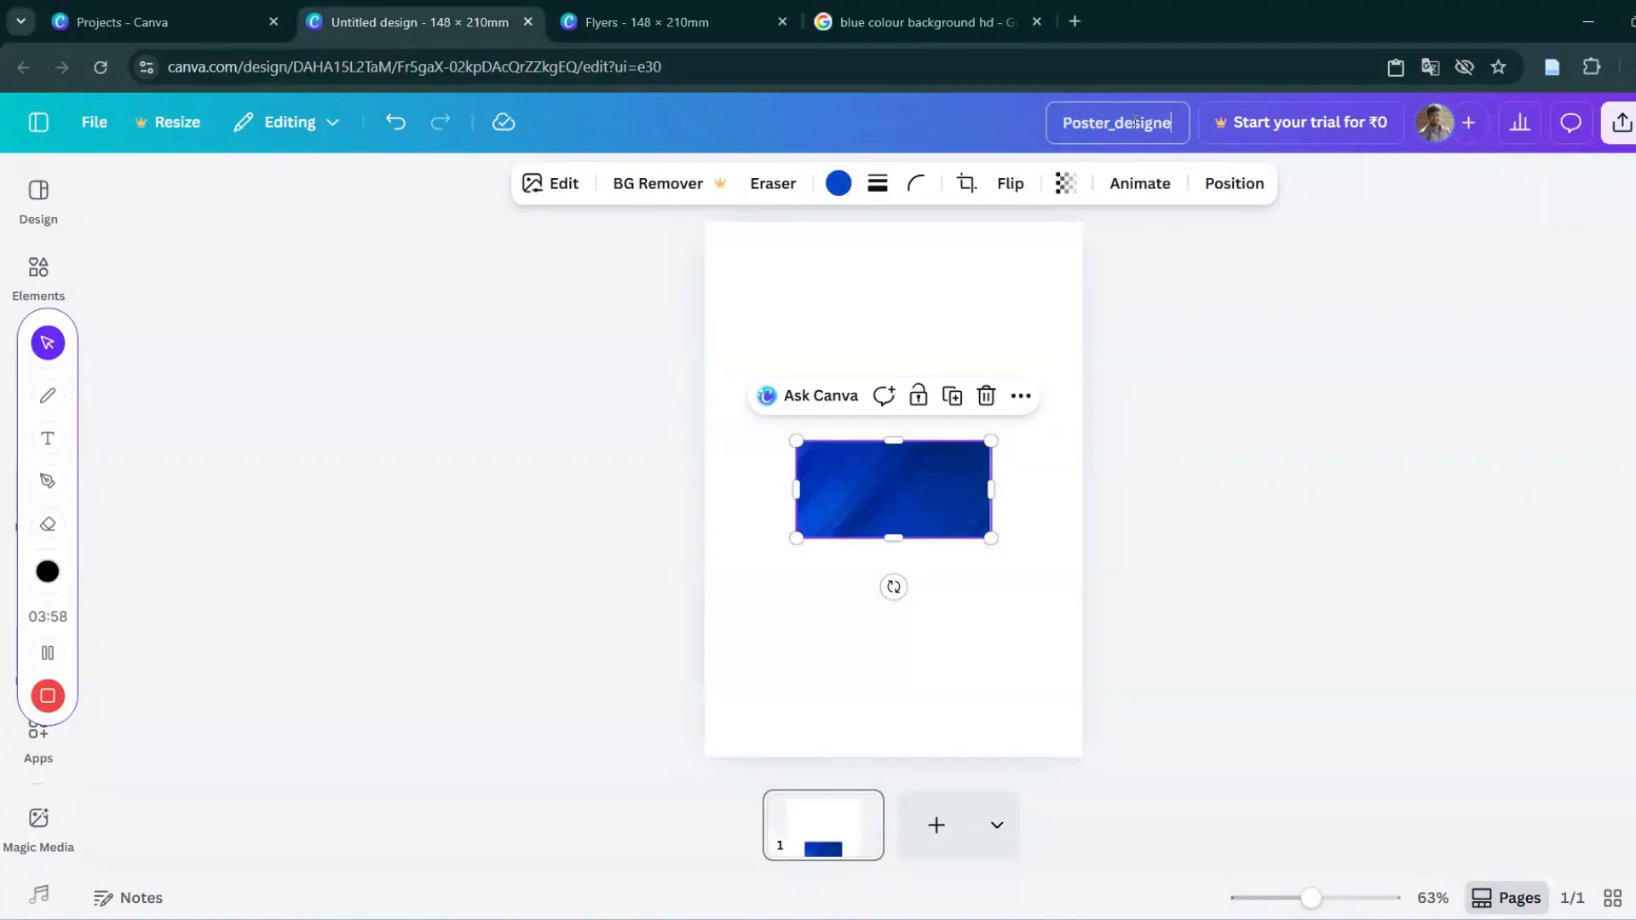
key("BackSpace")
left_click(1034, 552)
Rotate the dark blue image 90° clockwise to portrait and enlarge it to cover the page.
left_click(898, 524)
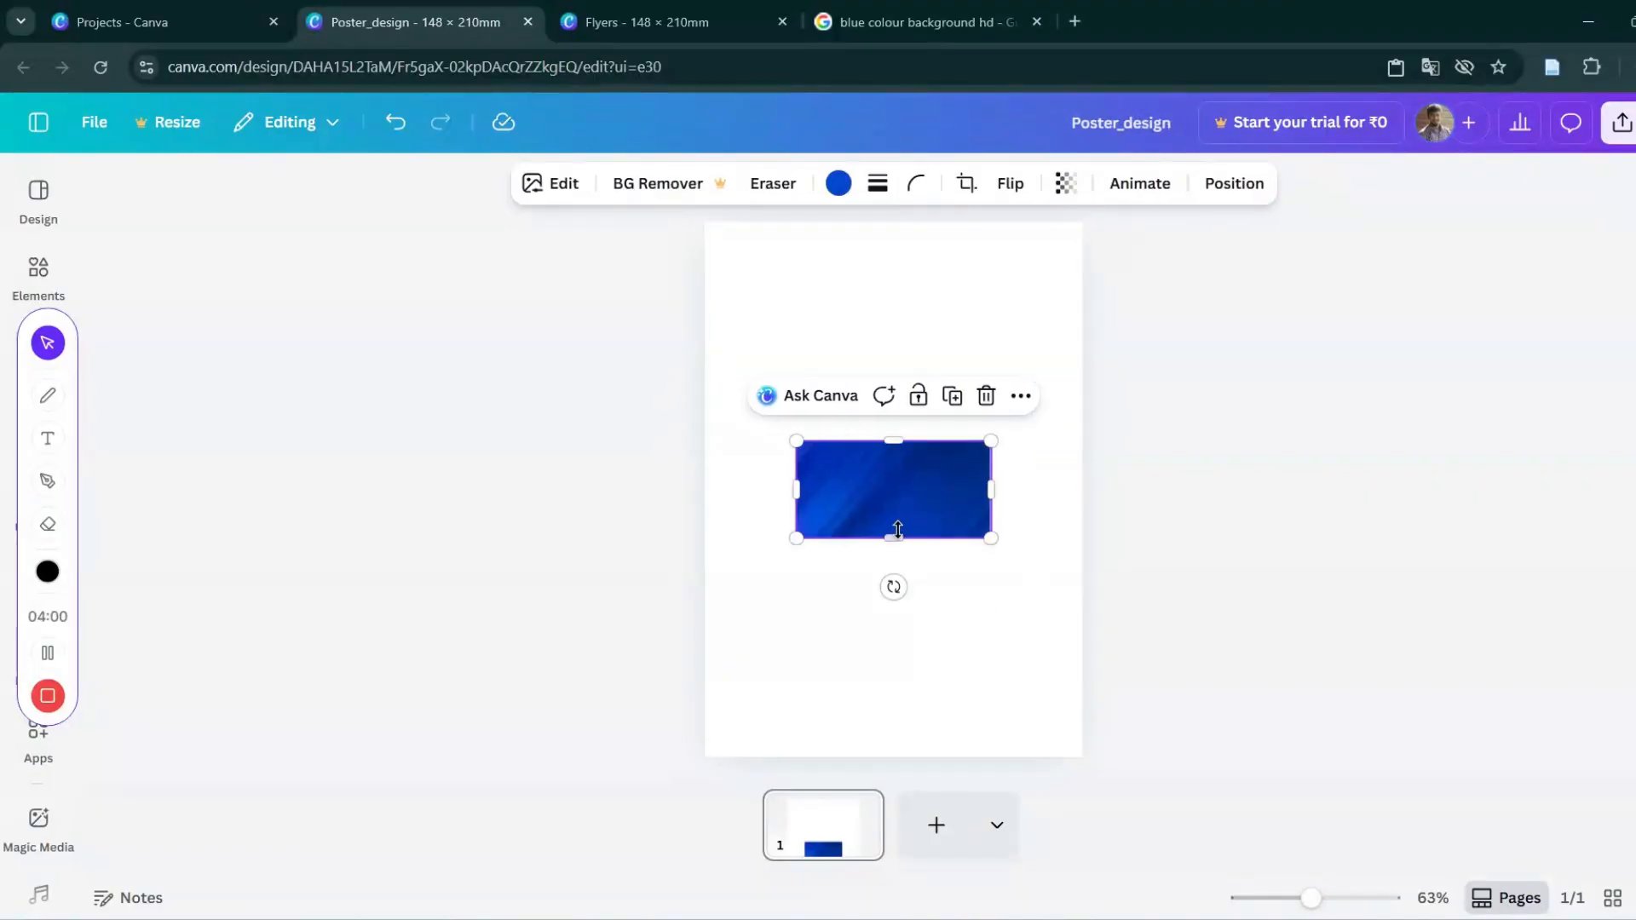
left_click_drag(893, 587, 719, 494)
left_click_drag(881, 536, 1068, 722)
left_click_drag(971, 576, 949, 535)
left_click_drag(991, 717, 1077, 774)
left_click_drag(972, 601, 1003, 613)
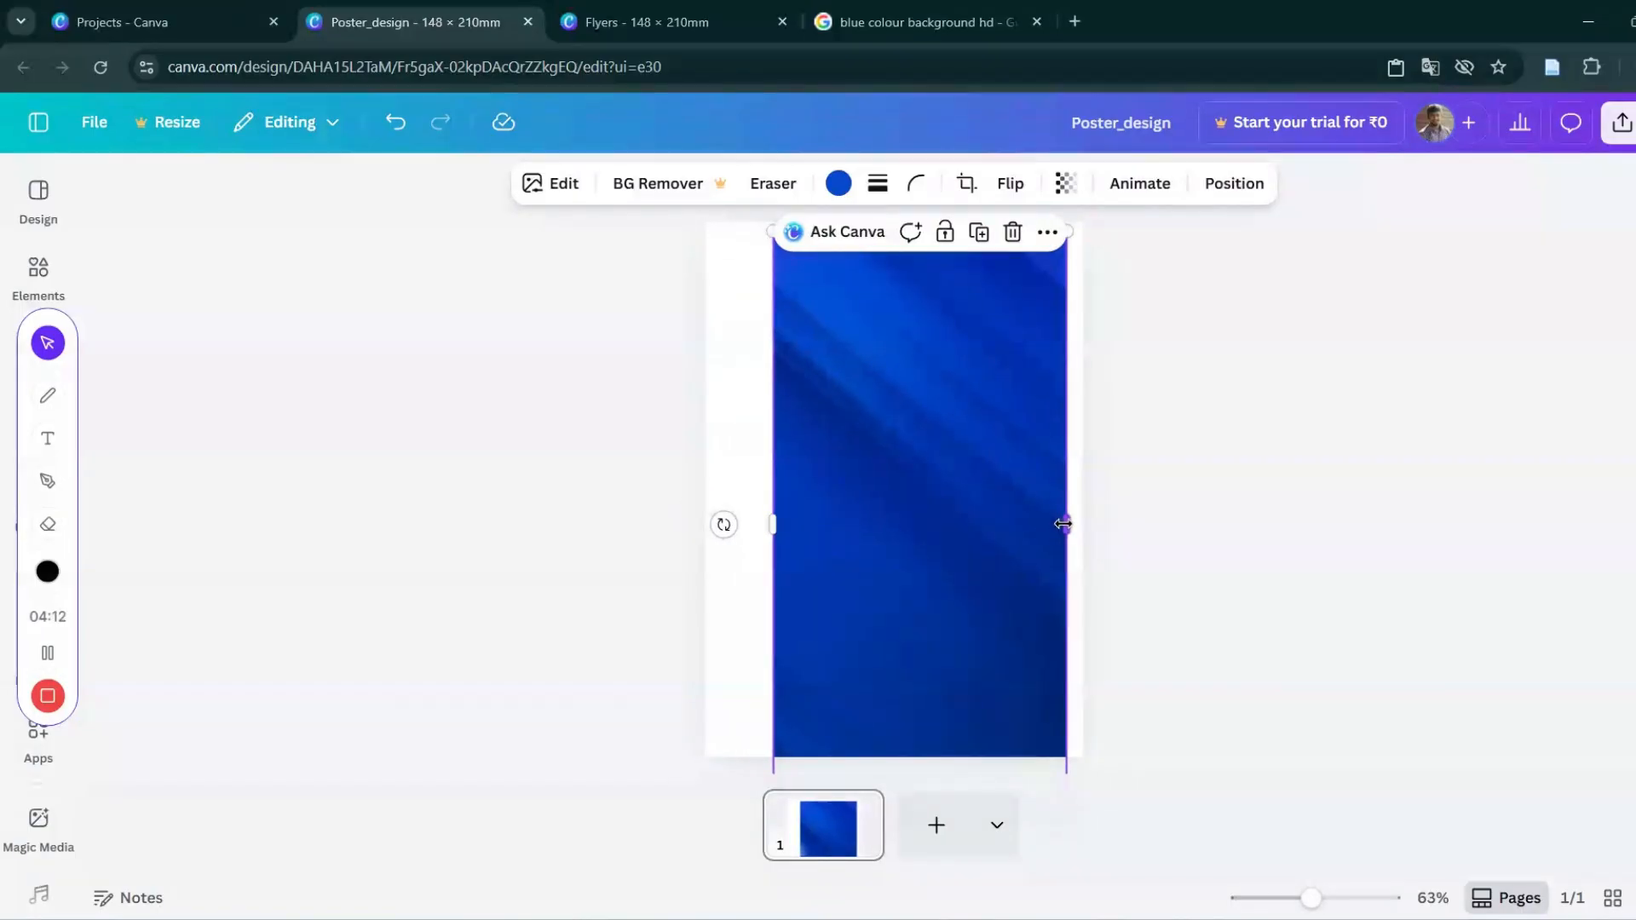
left_click_drag(1065, 524, 1096, 524)
left_click_drag(775, 524, 916, 538)
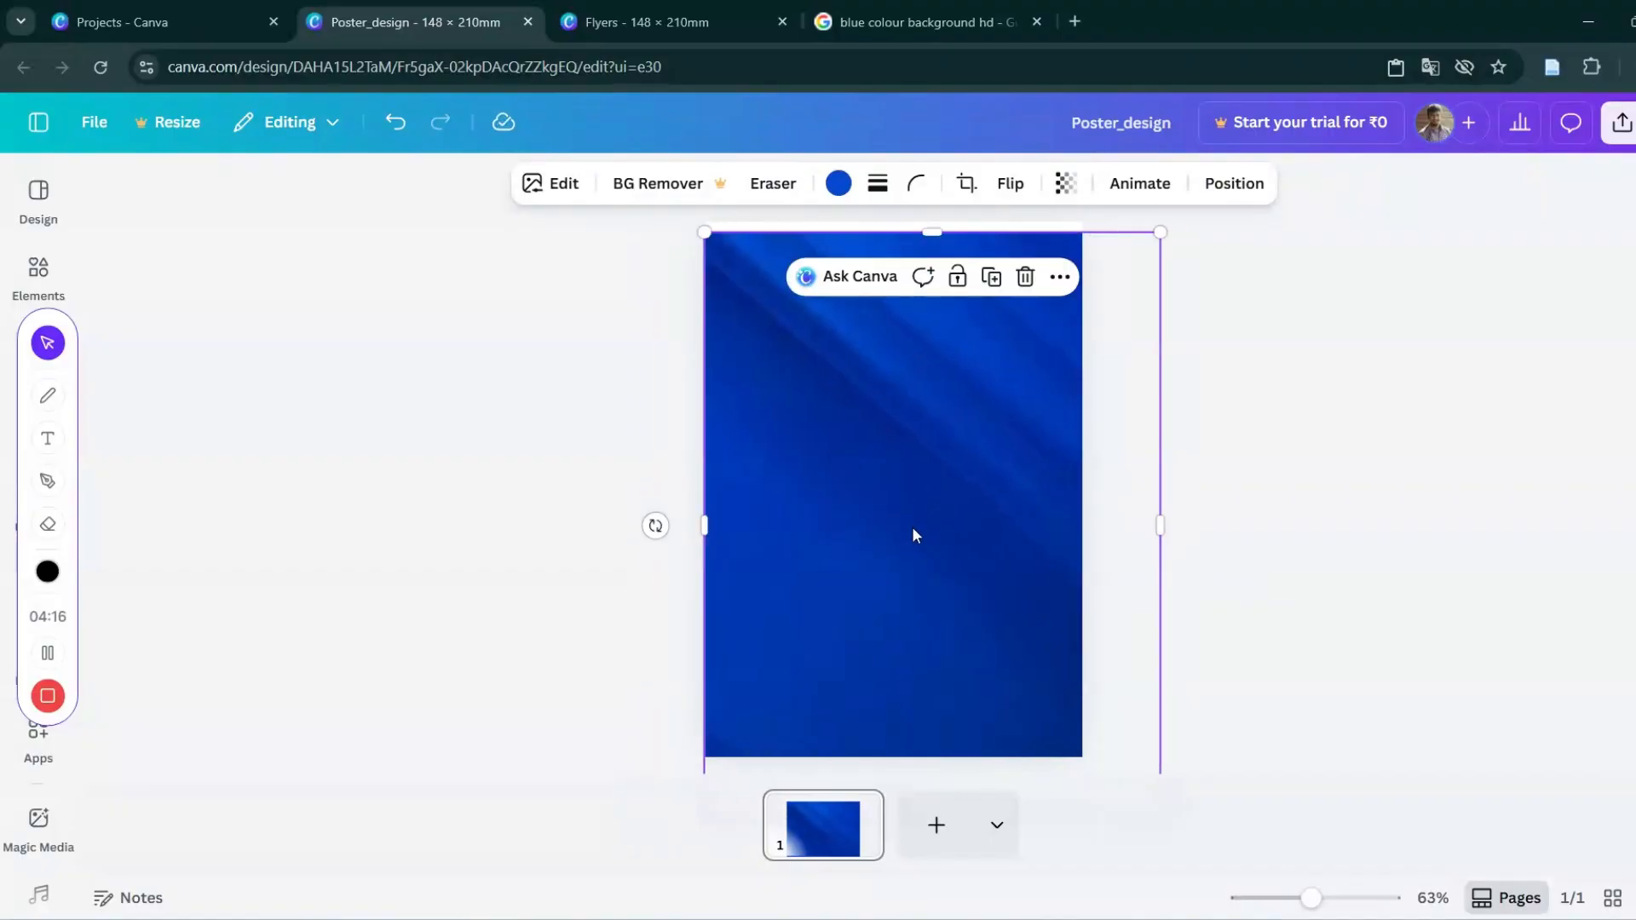
Delete the dark blue background image and look through the Google Images results for another blue background.
key("Delete")
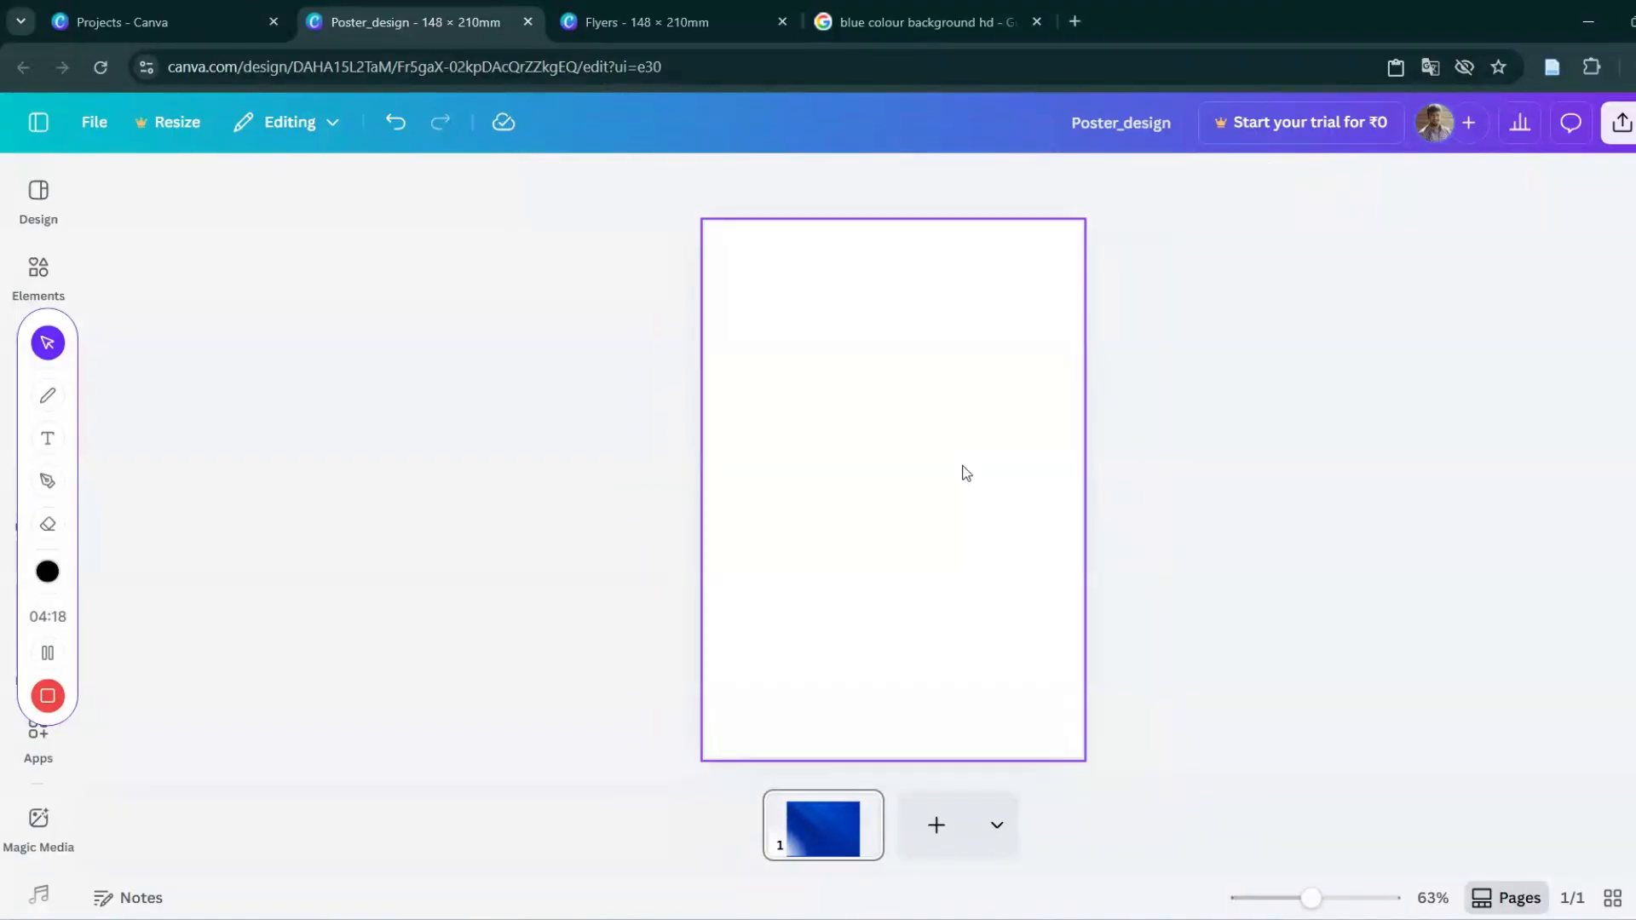
left_click(916, 22)
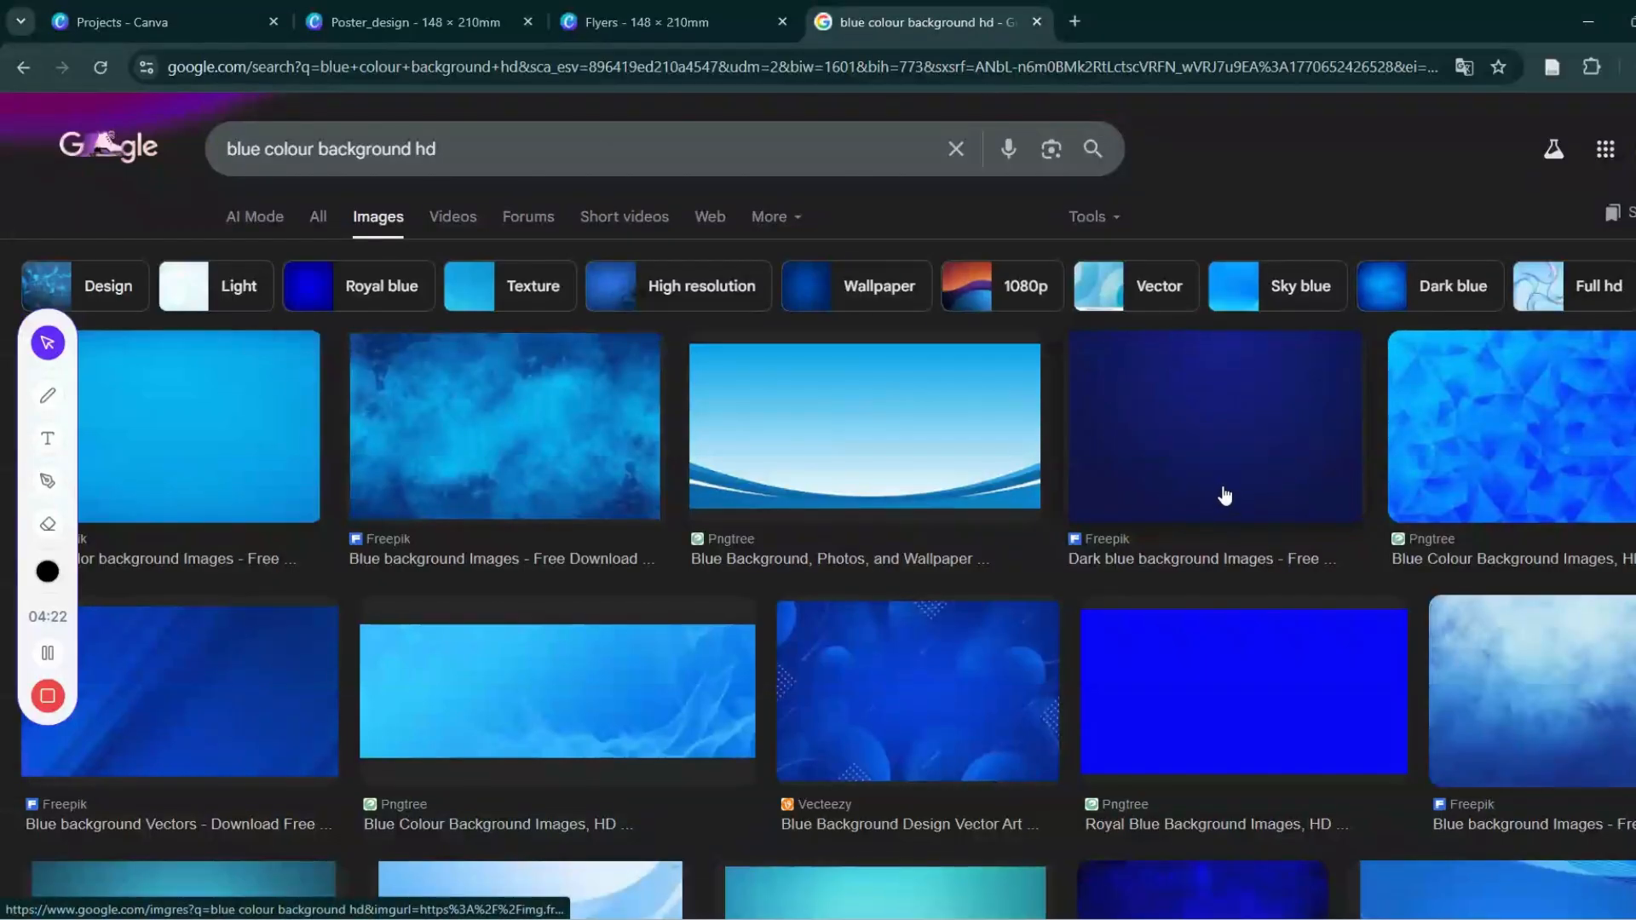
scroll(1268, 391, "down", 3)
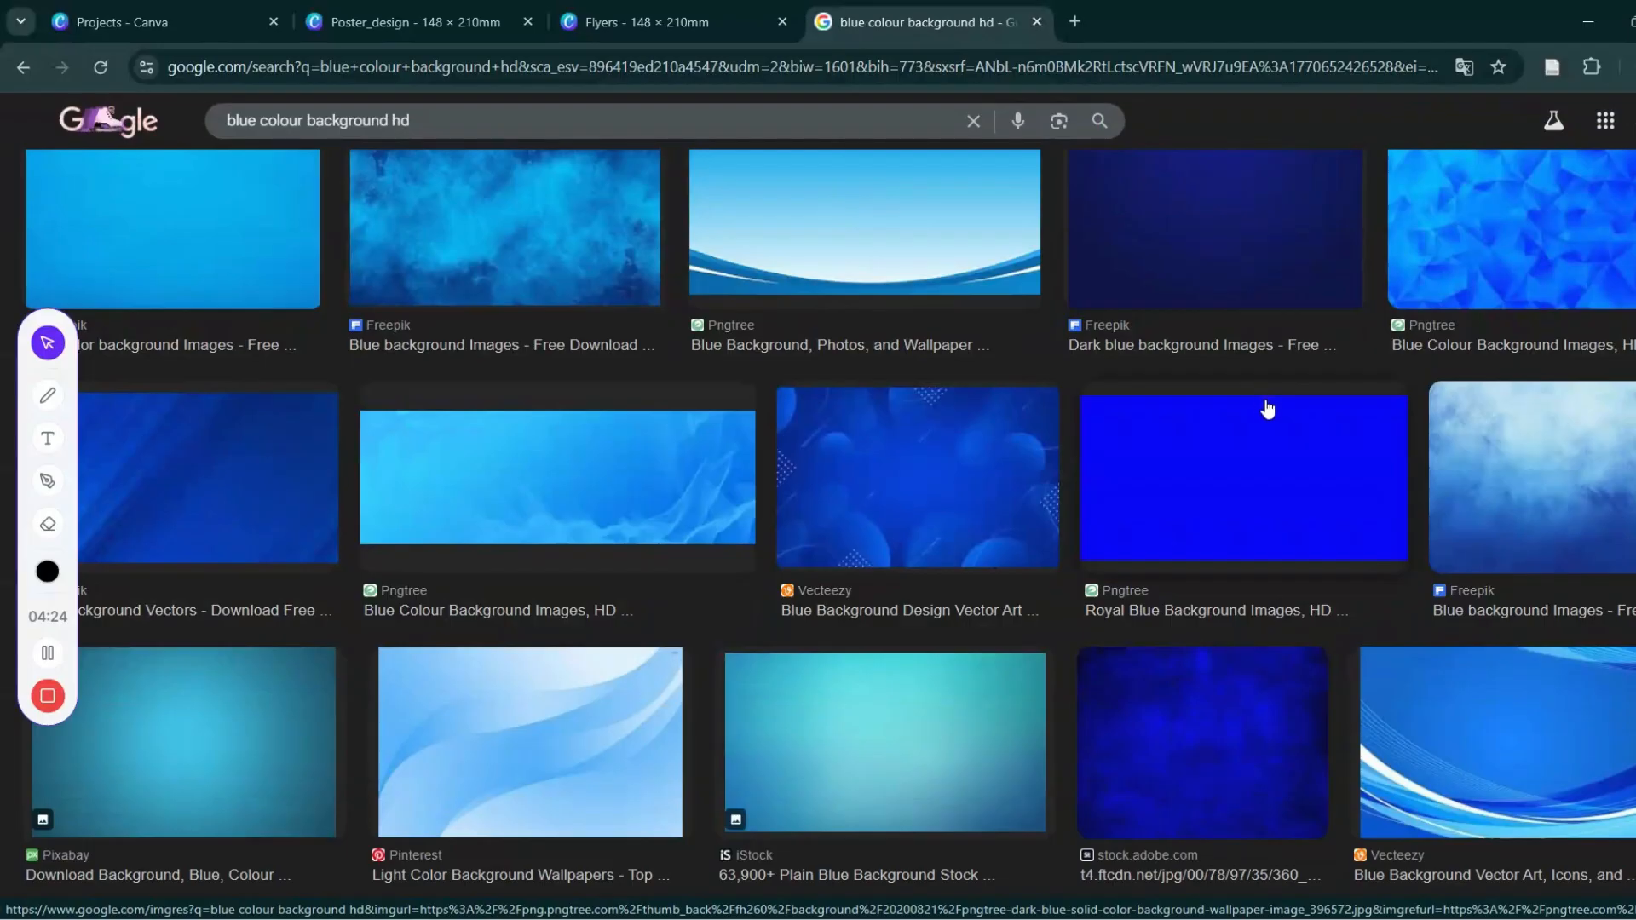
scroll(1268, 409, "down", 1)
scroll(468, 511, "up", 1)
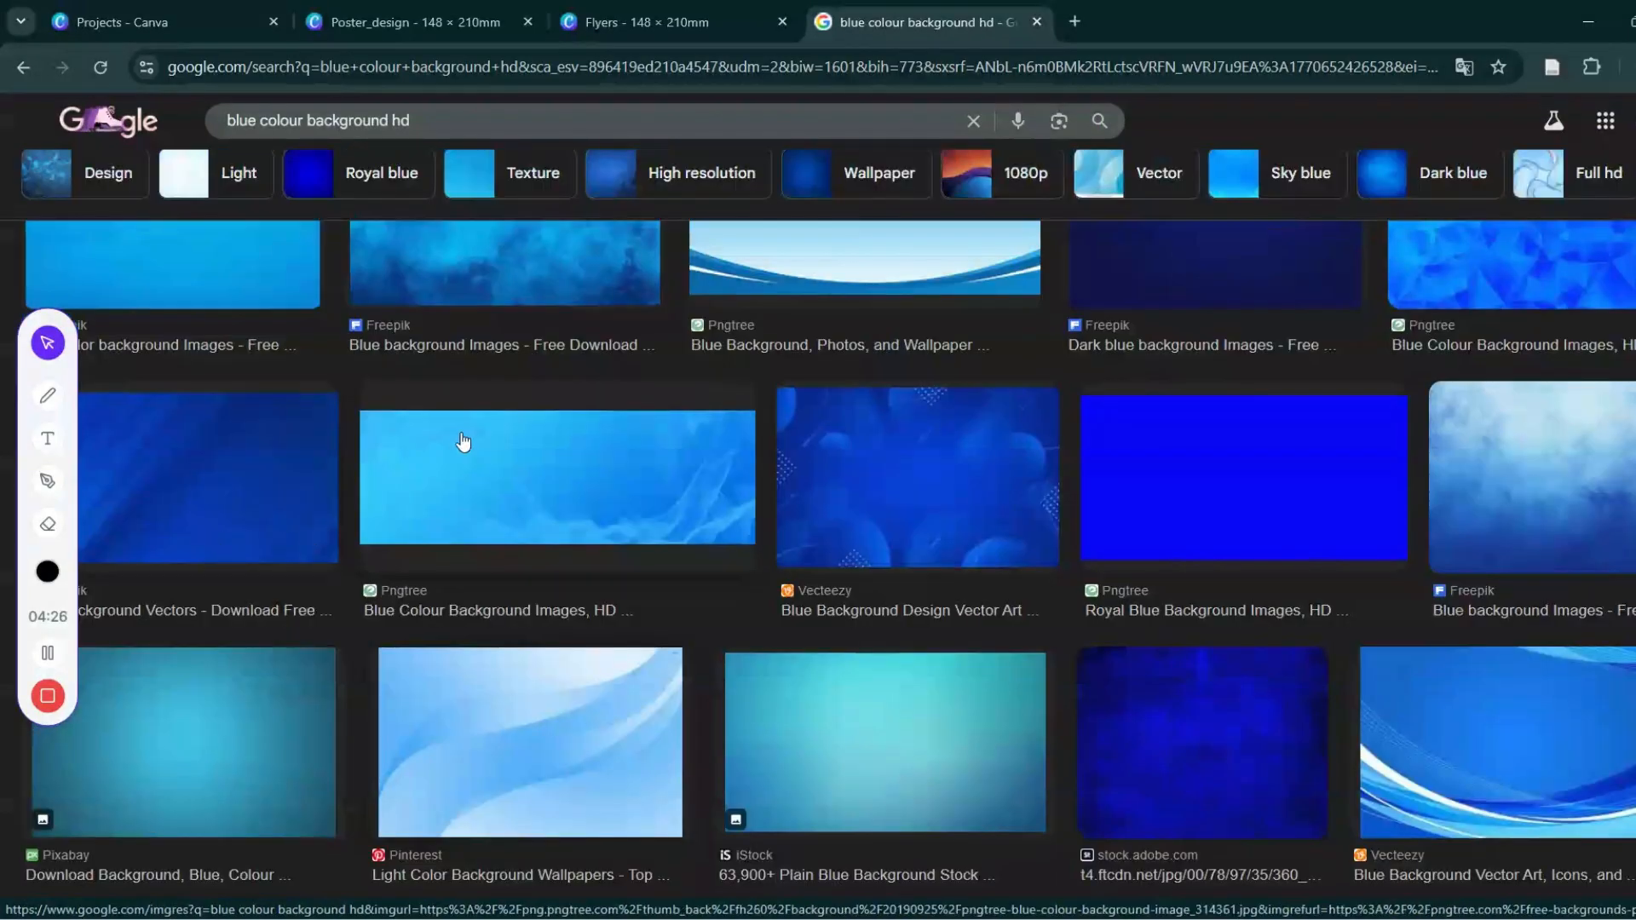
scroll(436, 477, "up", 1)
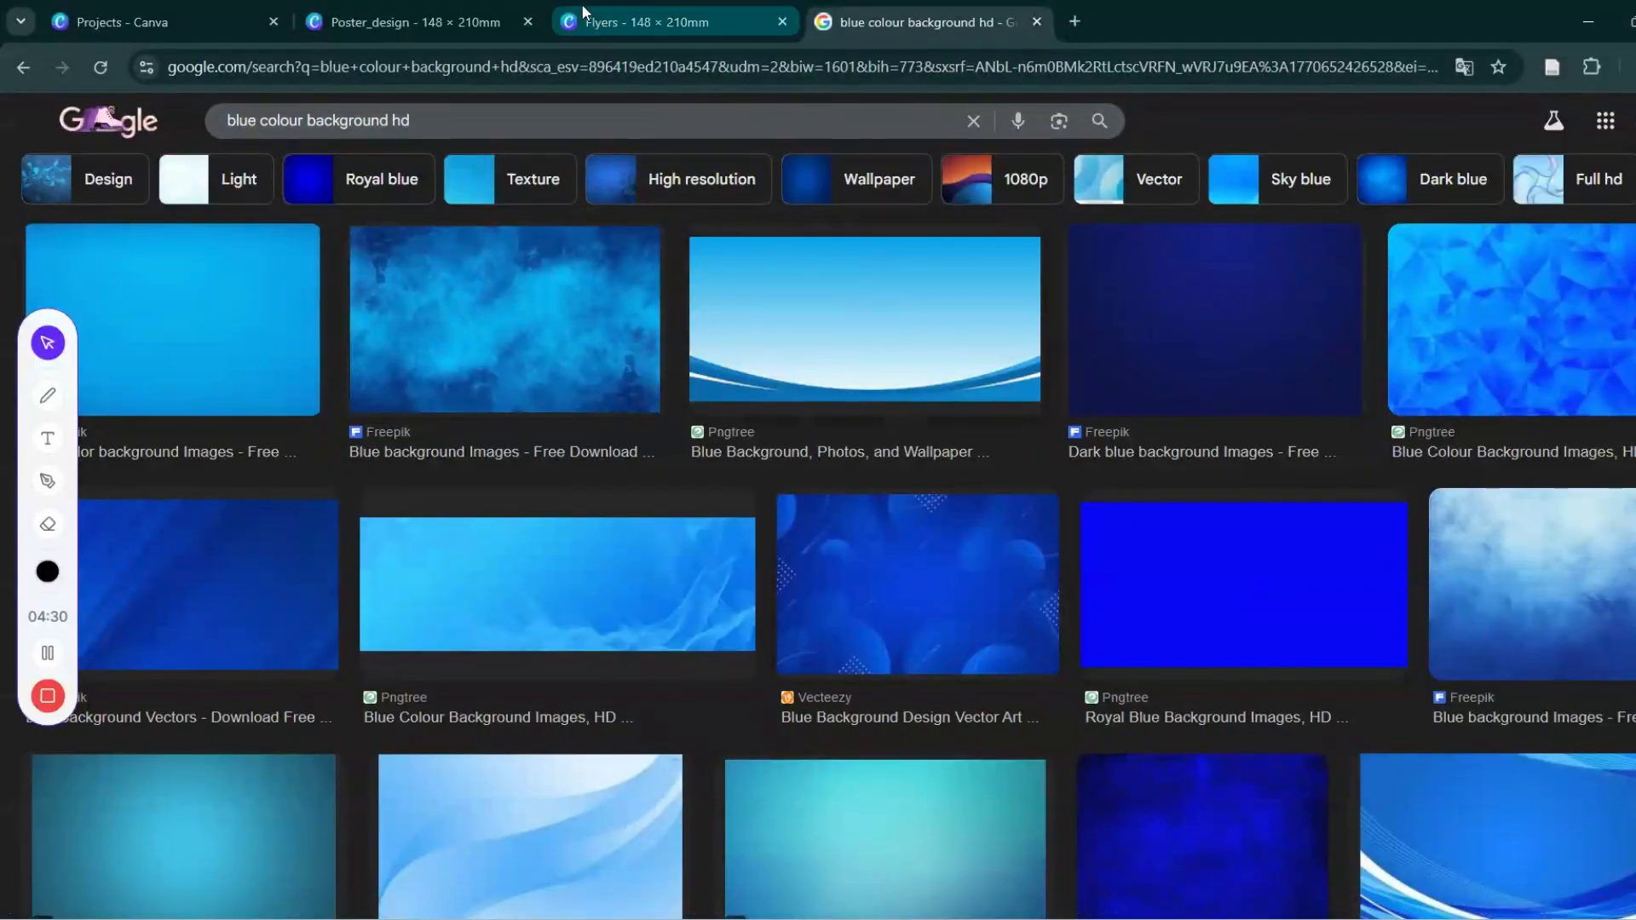
Switch back to Poster_design in Canva and add the brighter blue gradient image from the uploaded images to the page.
left_click(502, 22)
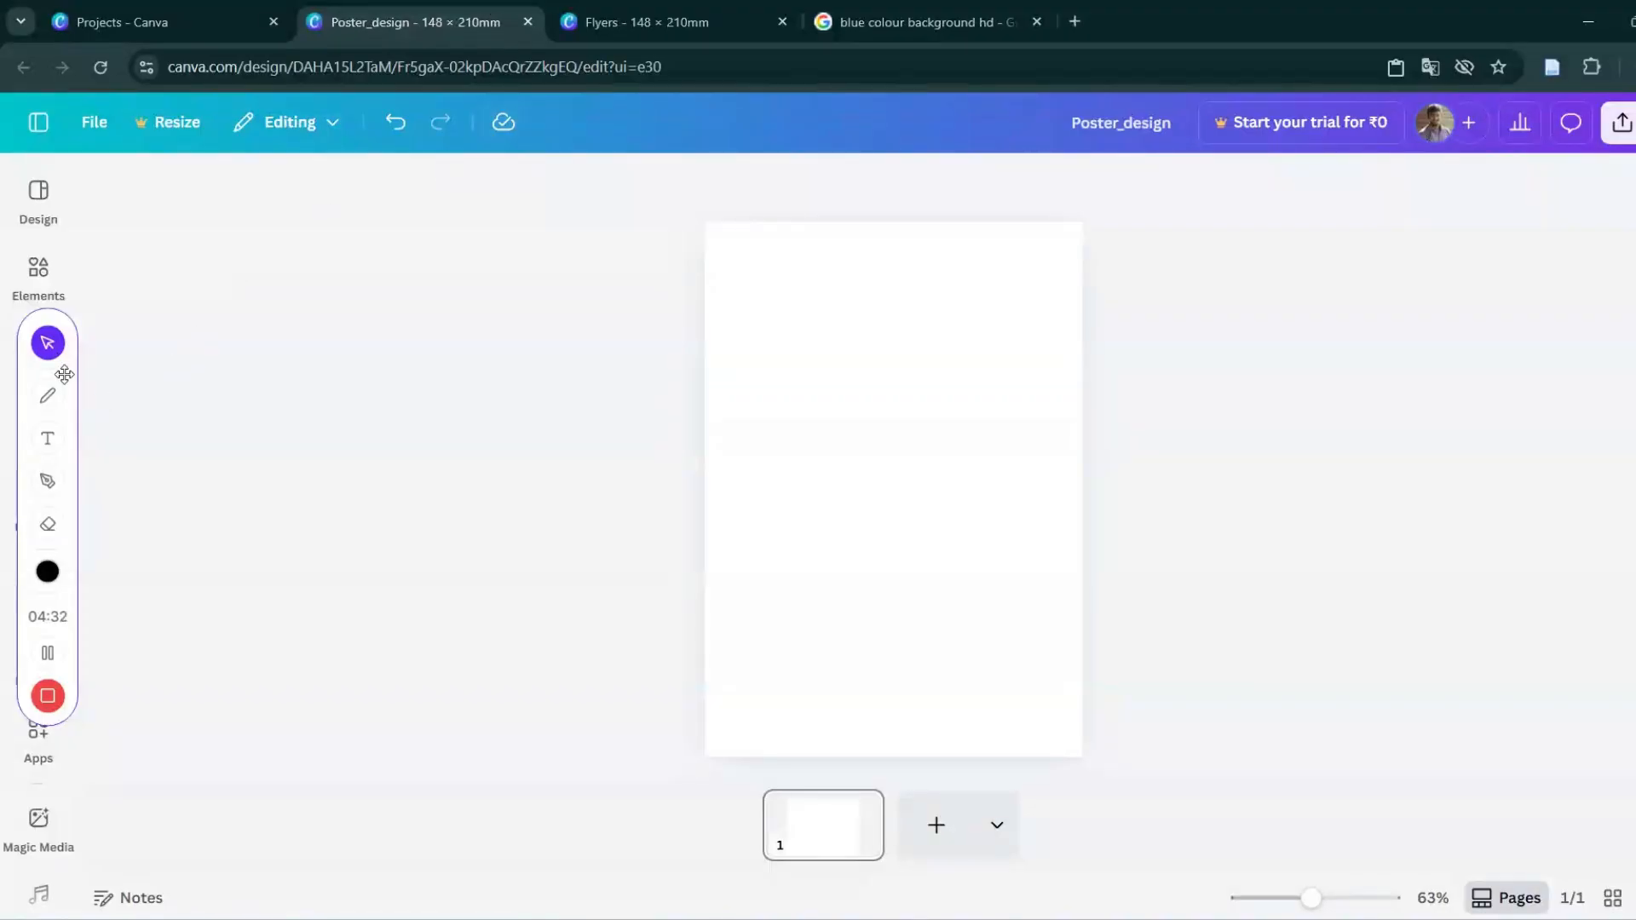
left_click_drag(64, 375, 162, 226)
left_click(39, 426)
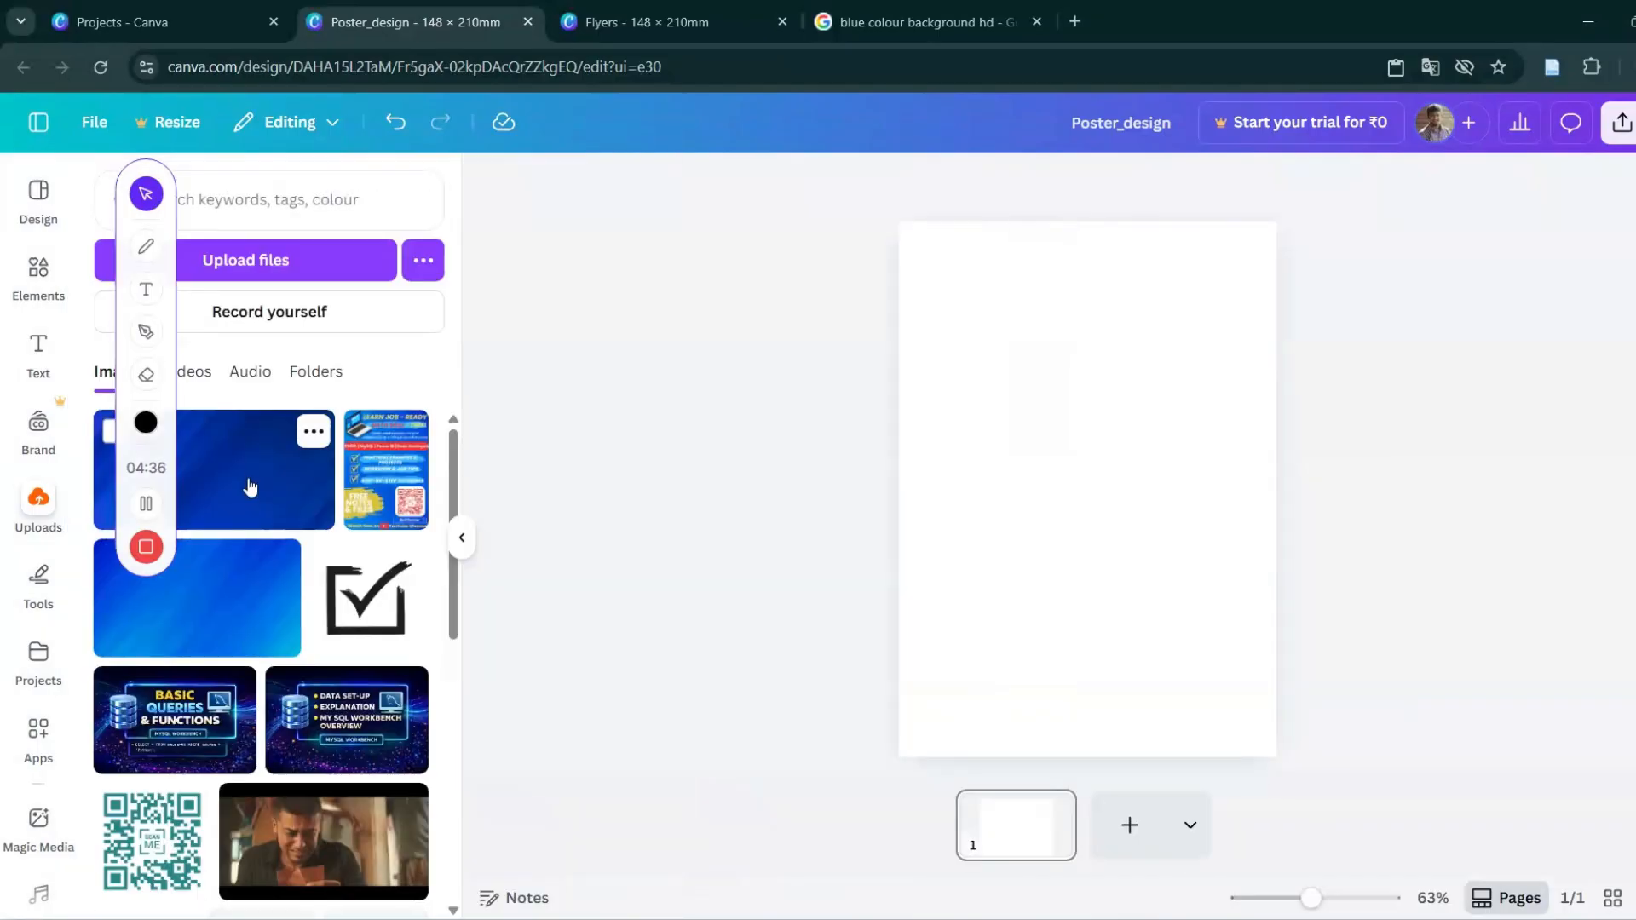
left_click(213, 581)
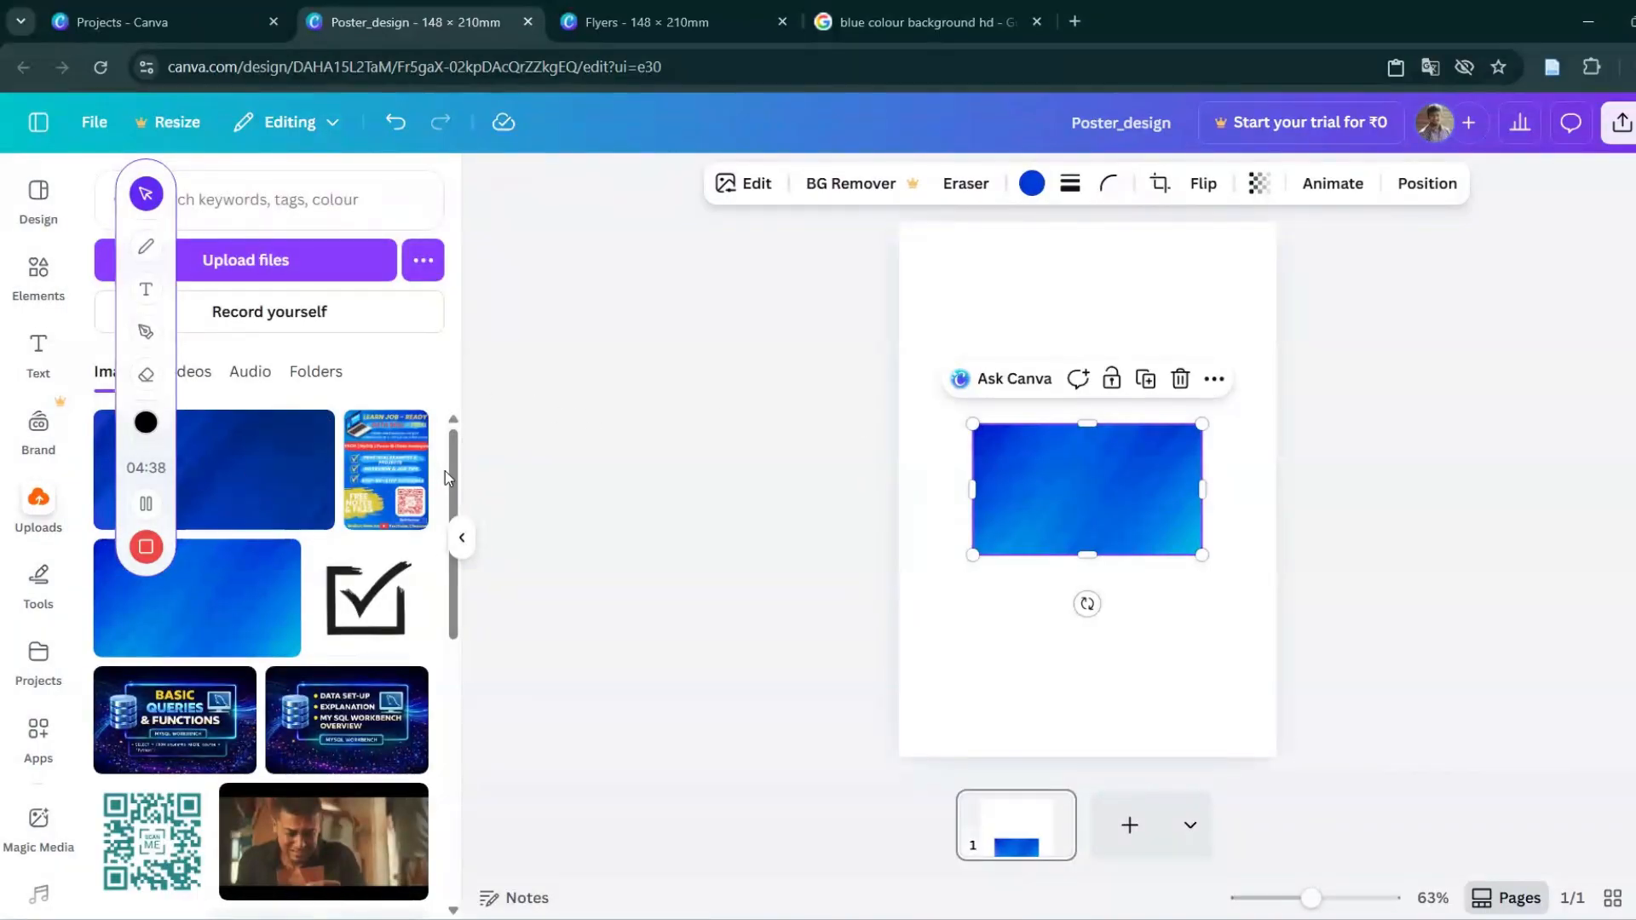
Move the blue gradient image towards the upper part of the page and rotate it 90° clockwise to portrait.
left_click_drag(1079, 494, 1070, 384)
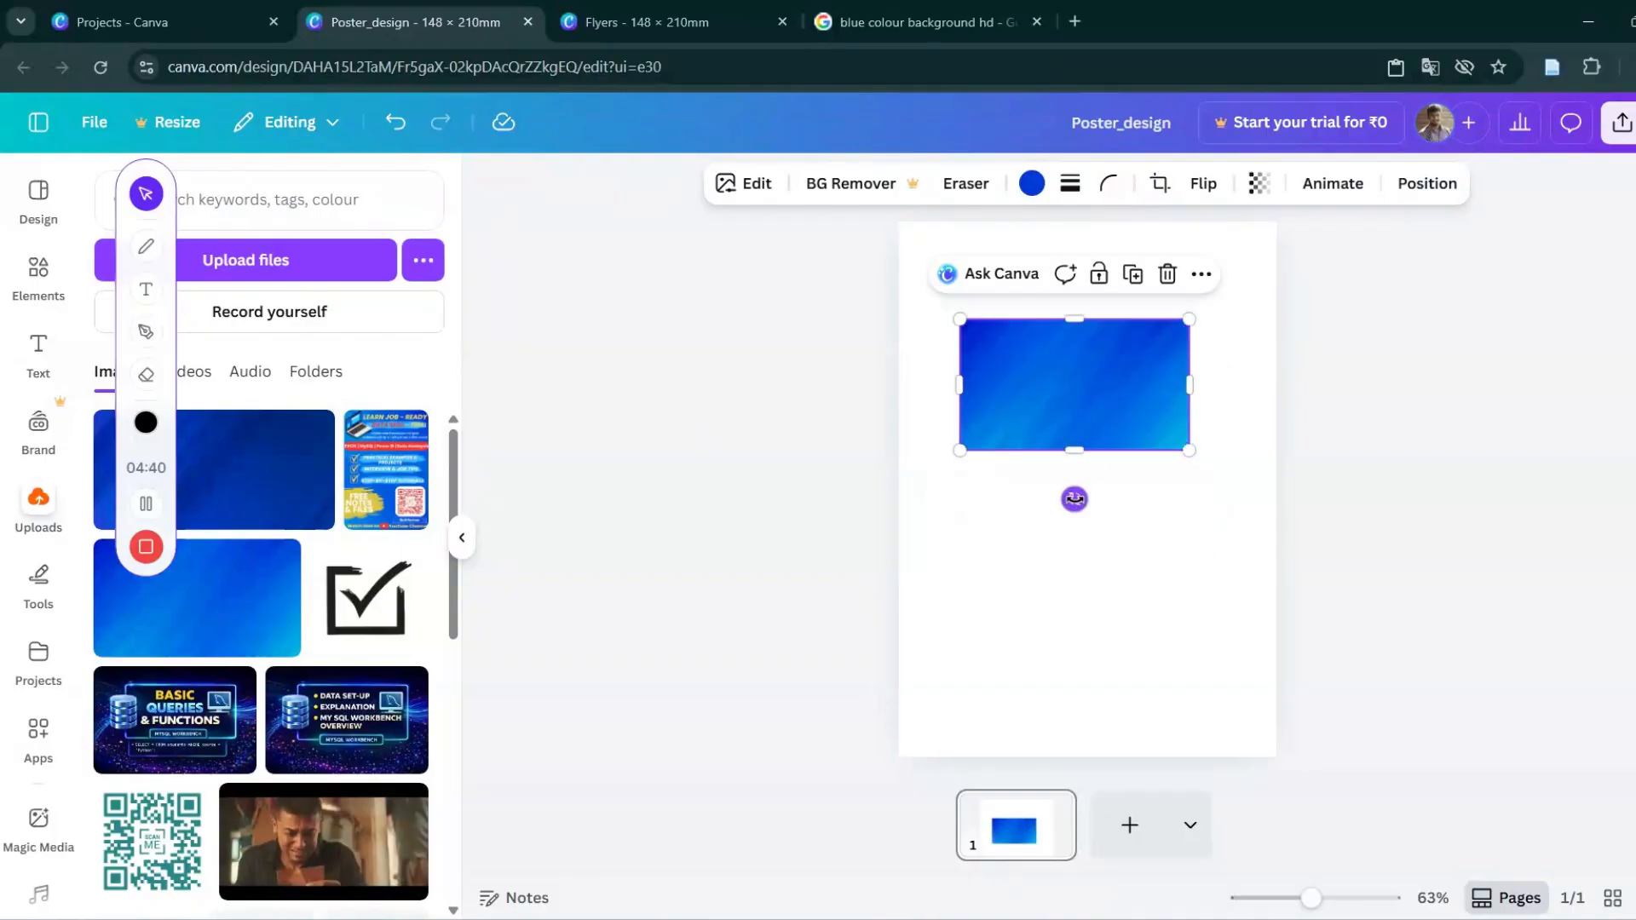
left_click_drag(1070, 493, 919, 392)
left_click_drag(1010, 499, 925, 647)
left_click(1146, 655)
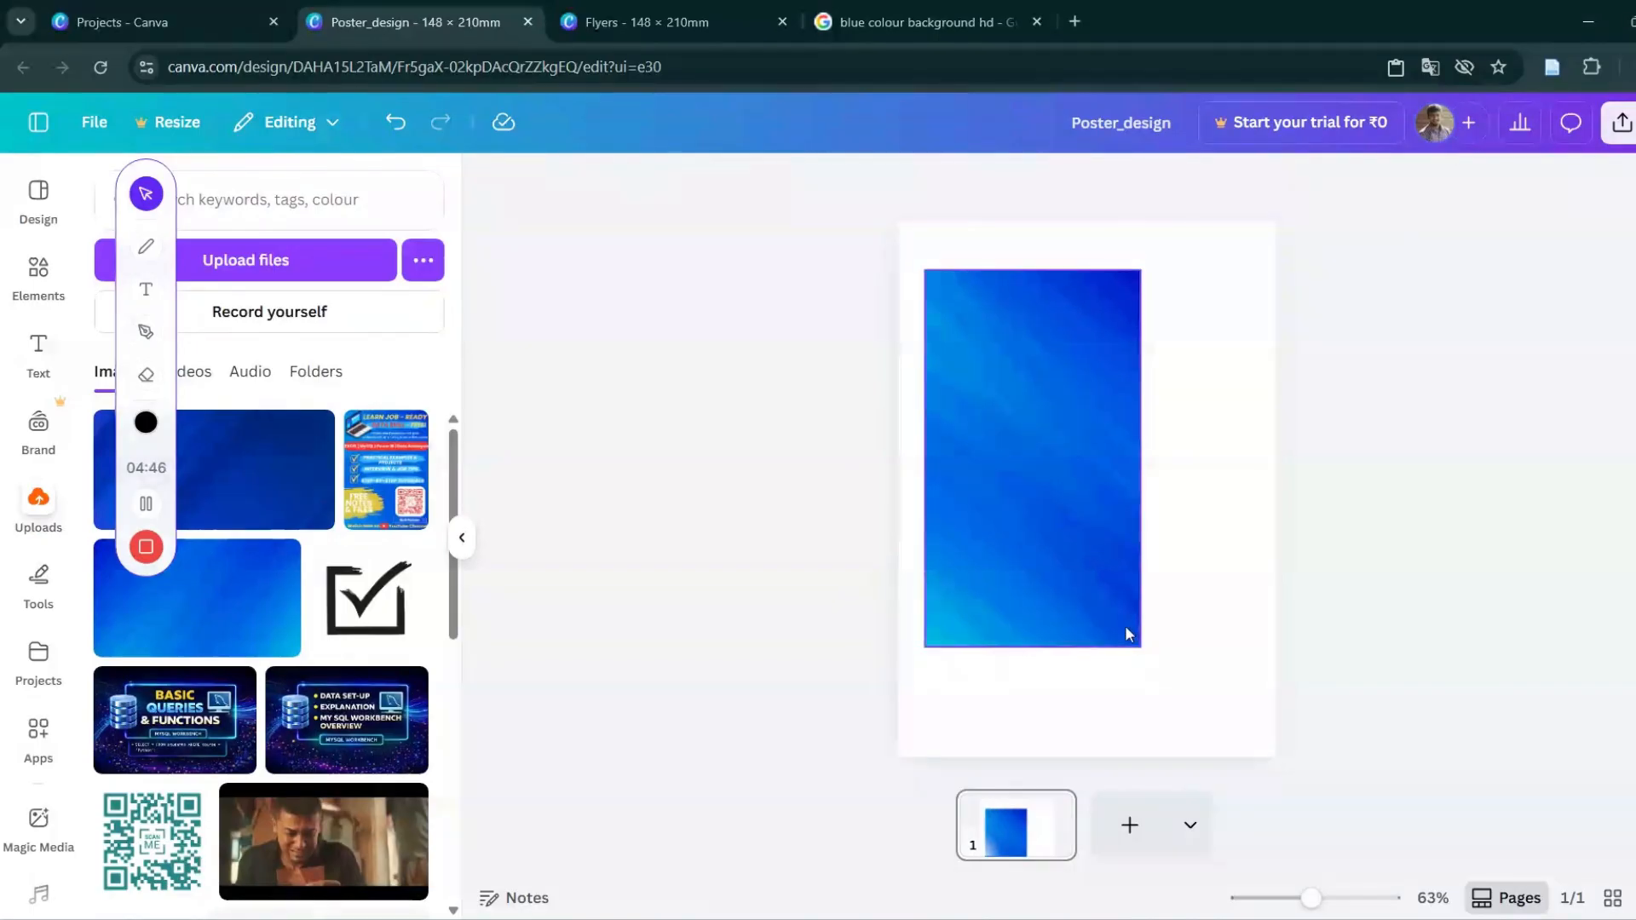
Enlarge and align the portrait blue gradient image until it fills the whole page as the background.
left_click(1138, 643)
left_click_drag(1140, 646, 1208, 757)
left_click_drag(1138, 581, 1135, 573)
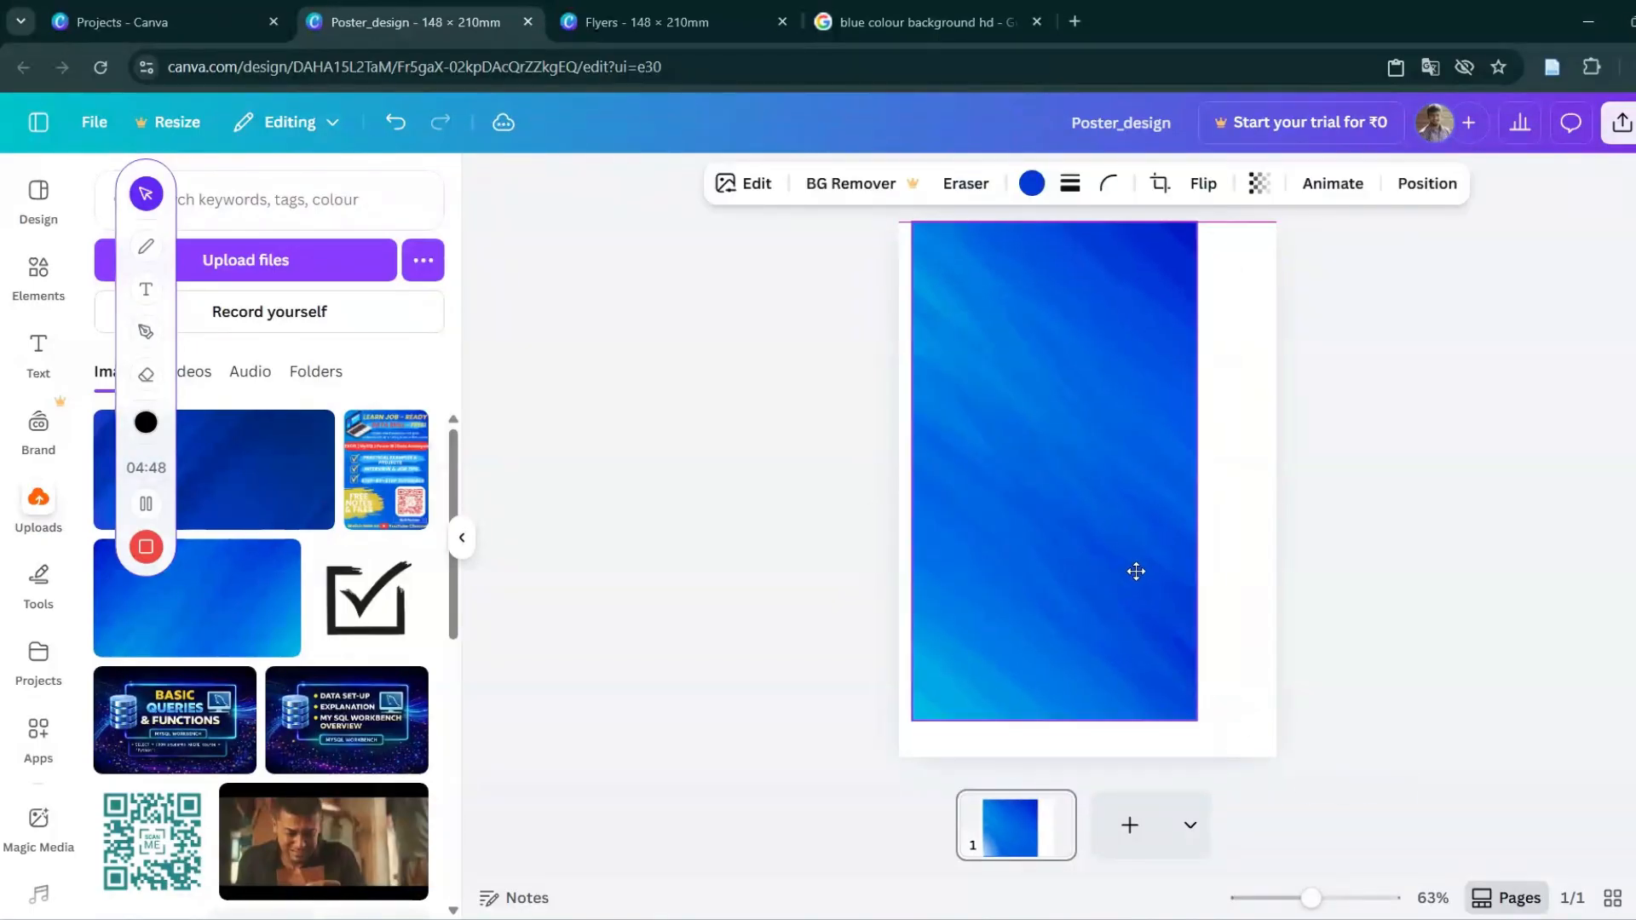
left_click_drag(1197, 720, 1227, 771)
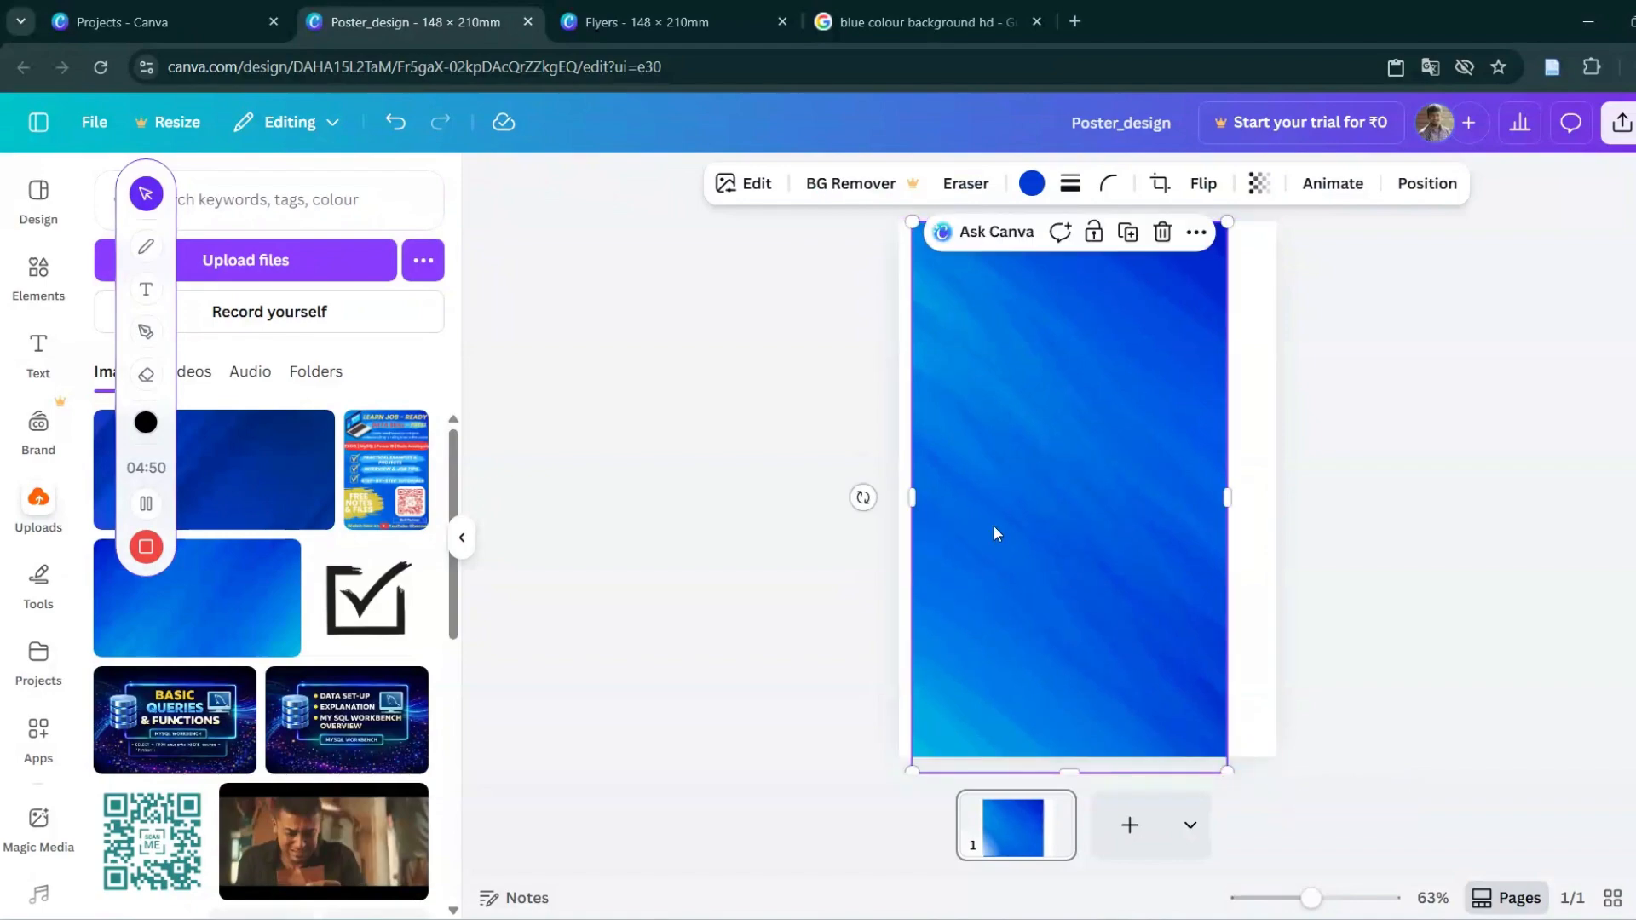
left_click_drag(899, 495, 886, 496)
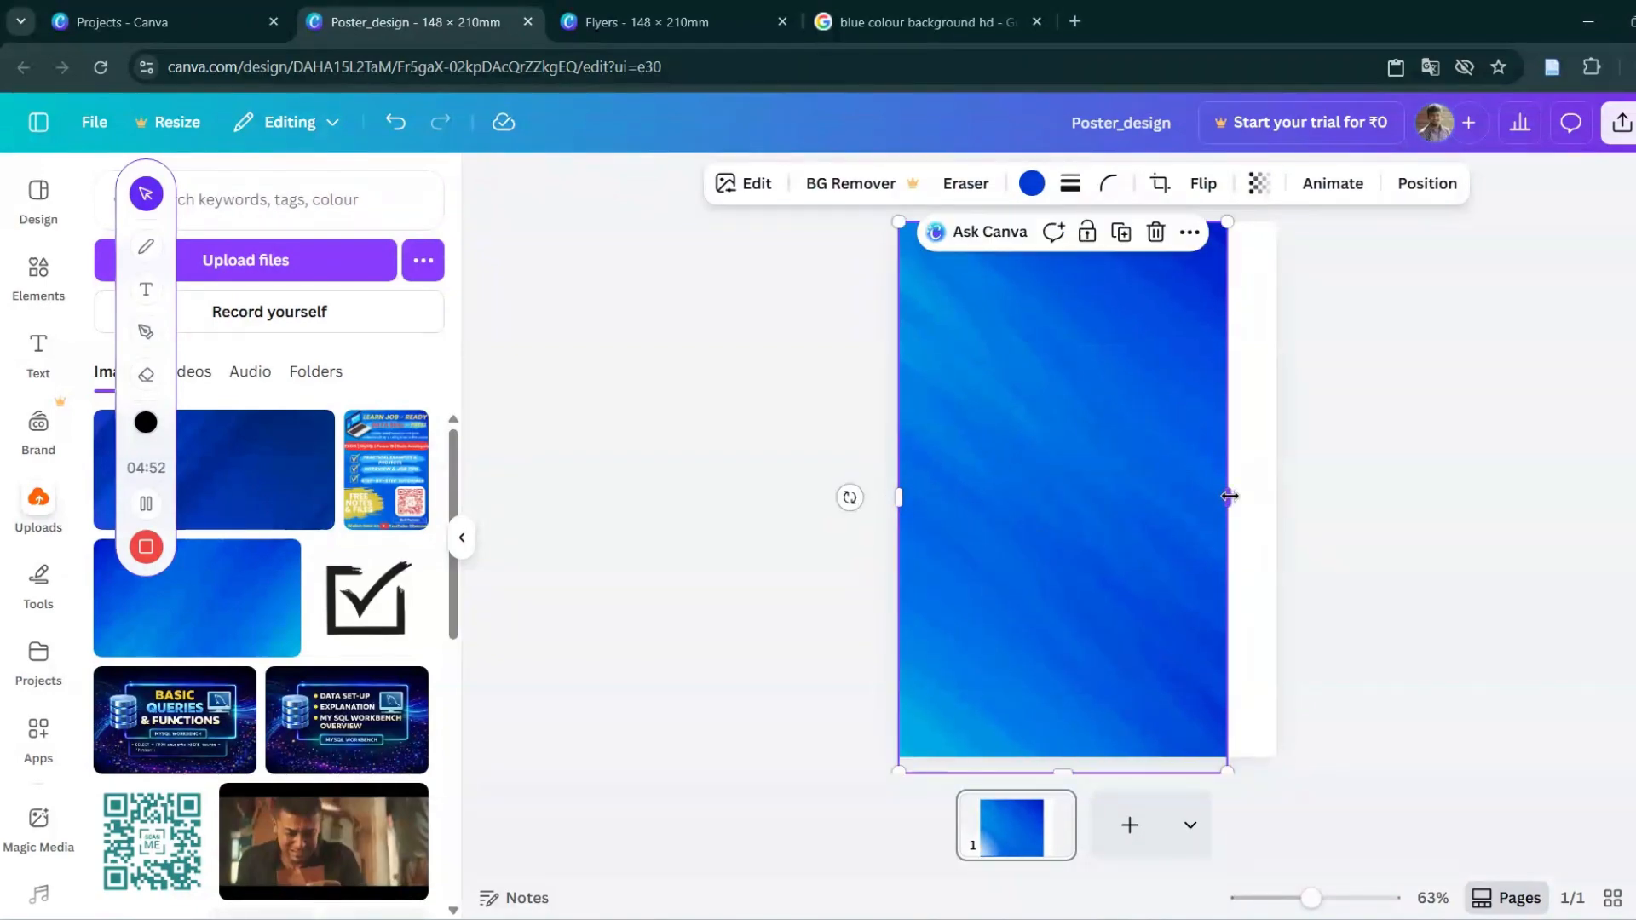
left_click_drag(1229, 495, 1275, 498)
left_click(663, 543)
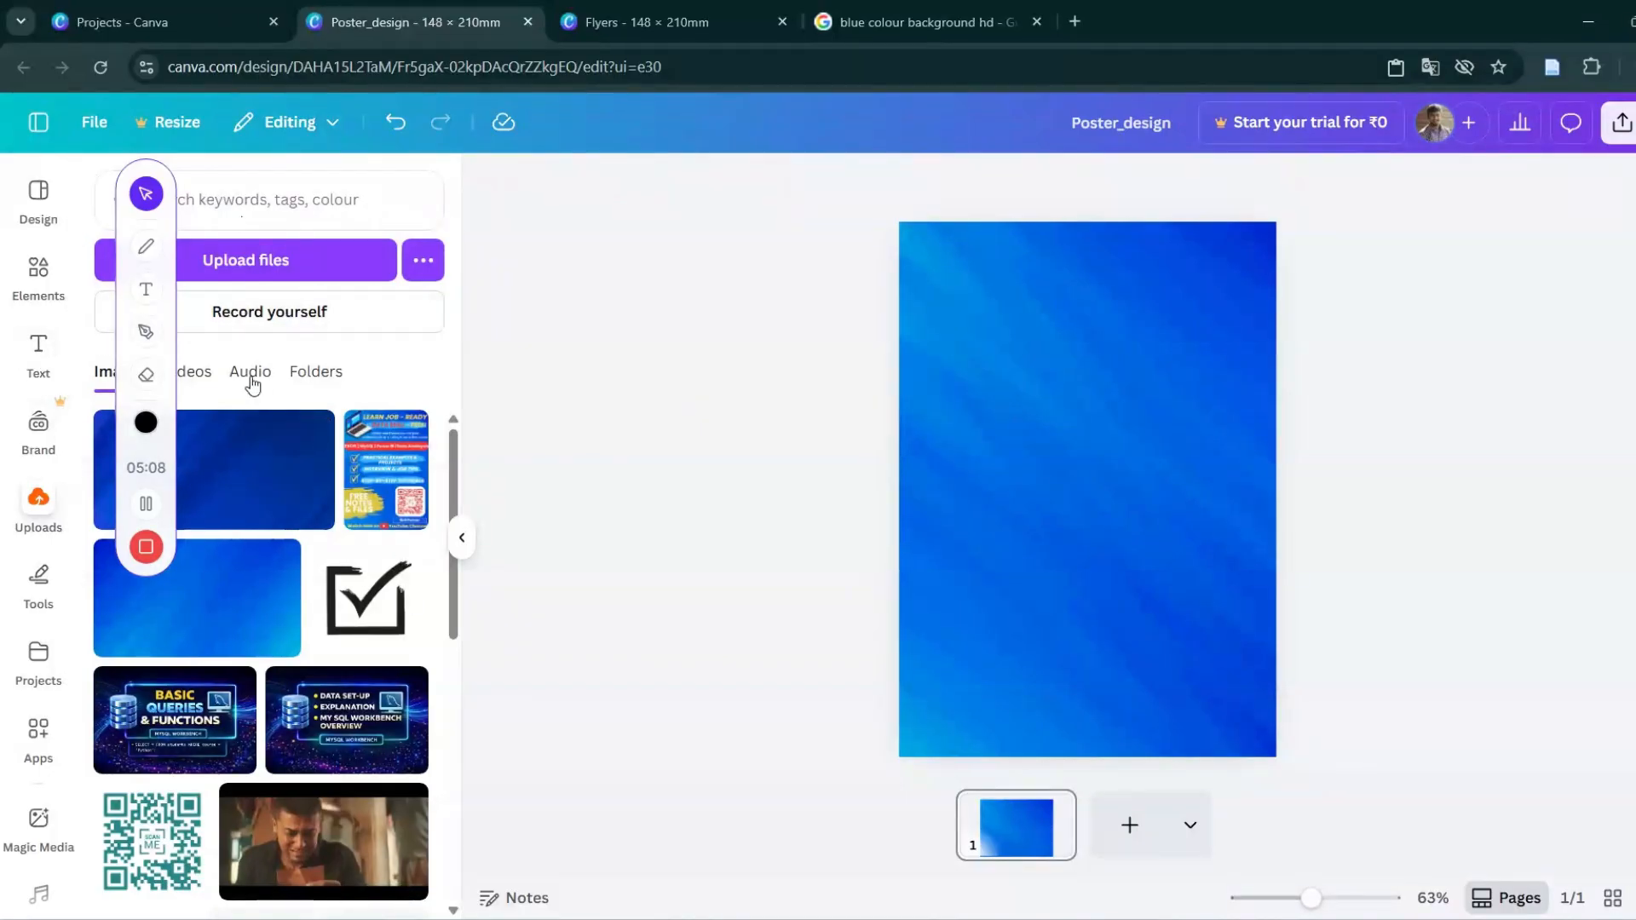
Search the elements library for "laptop icon".
left_click(38, 271)
left_click(317, 209)
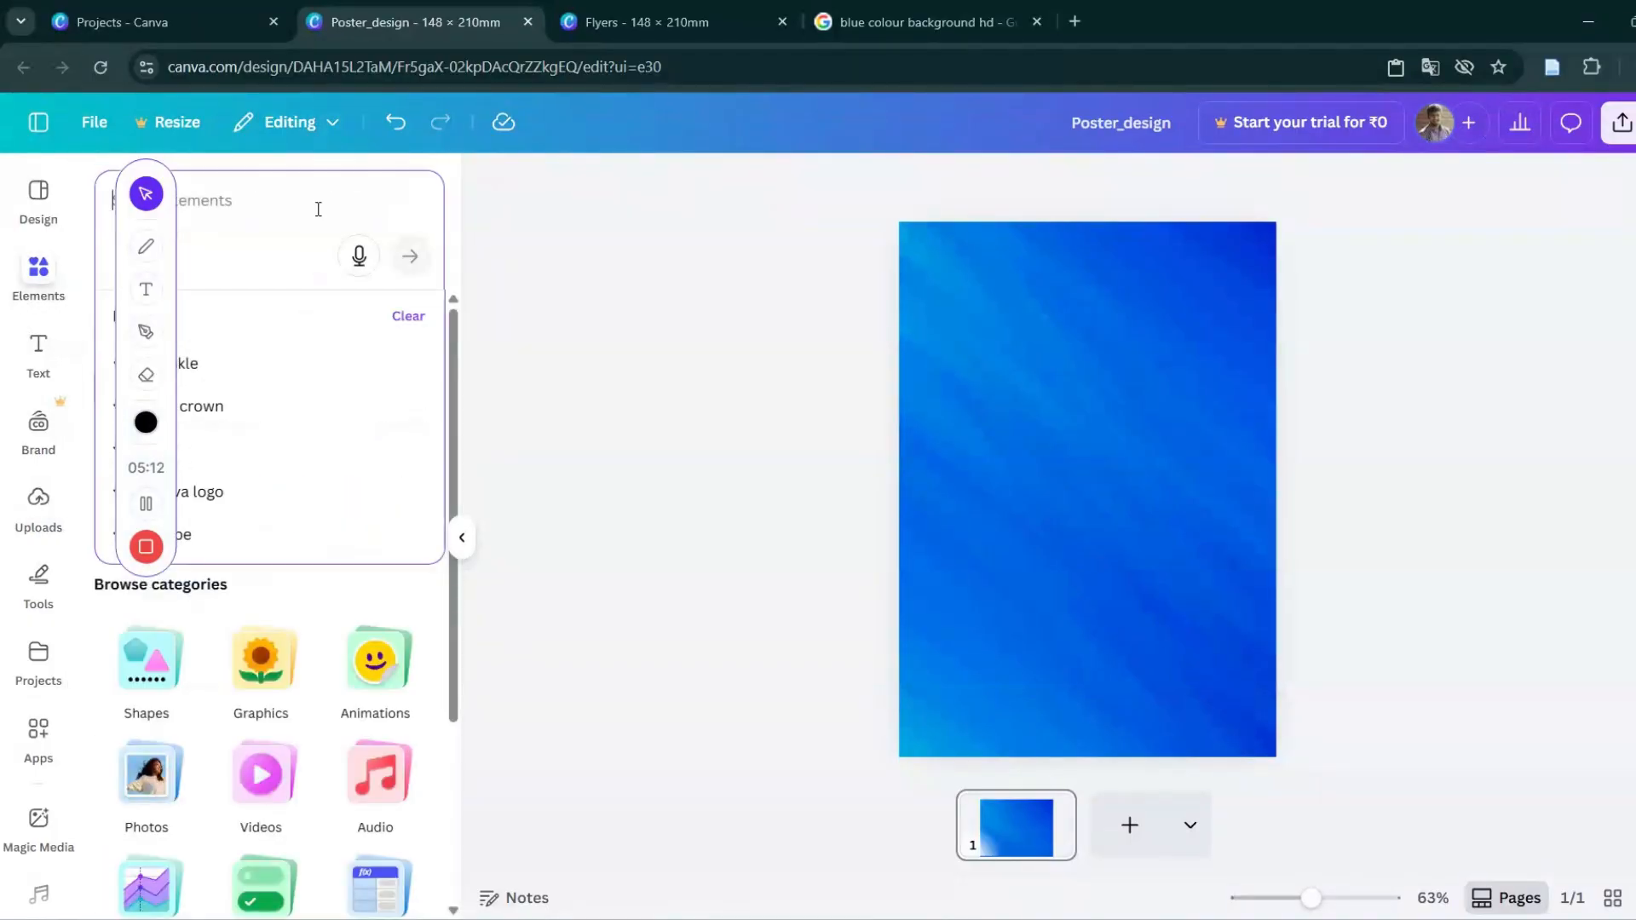
left_click_drag(169, 228, 72, 162)
left_click(135, 271)
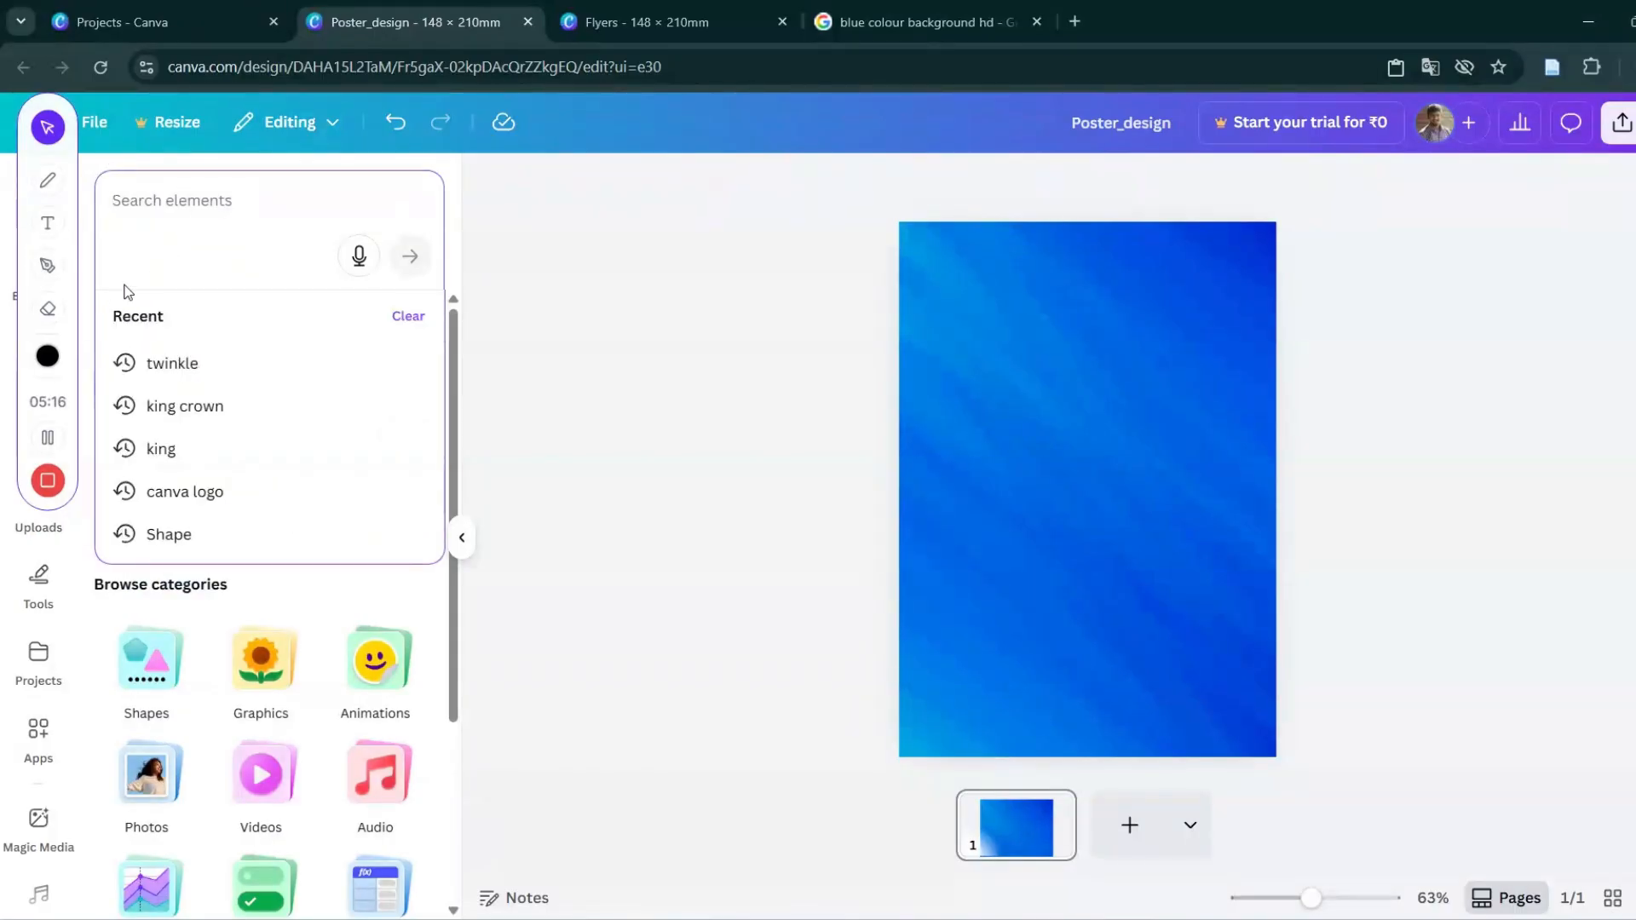
type("la")
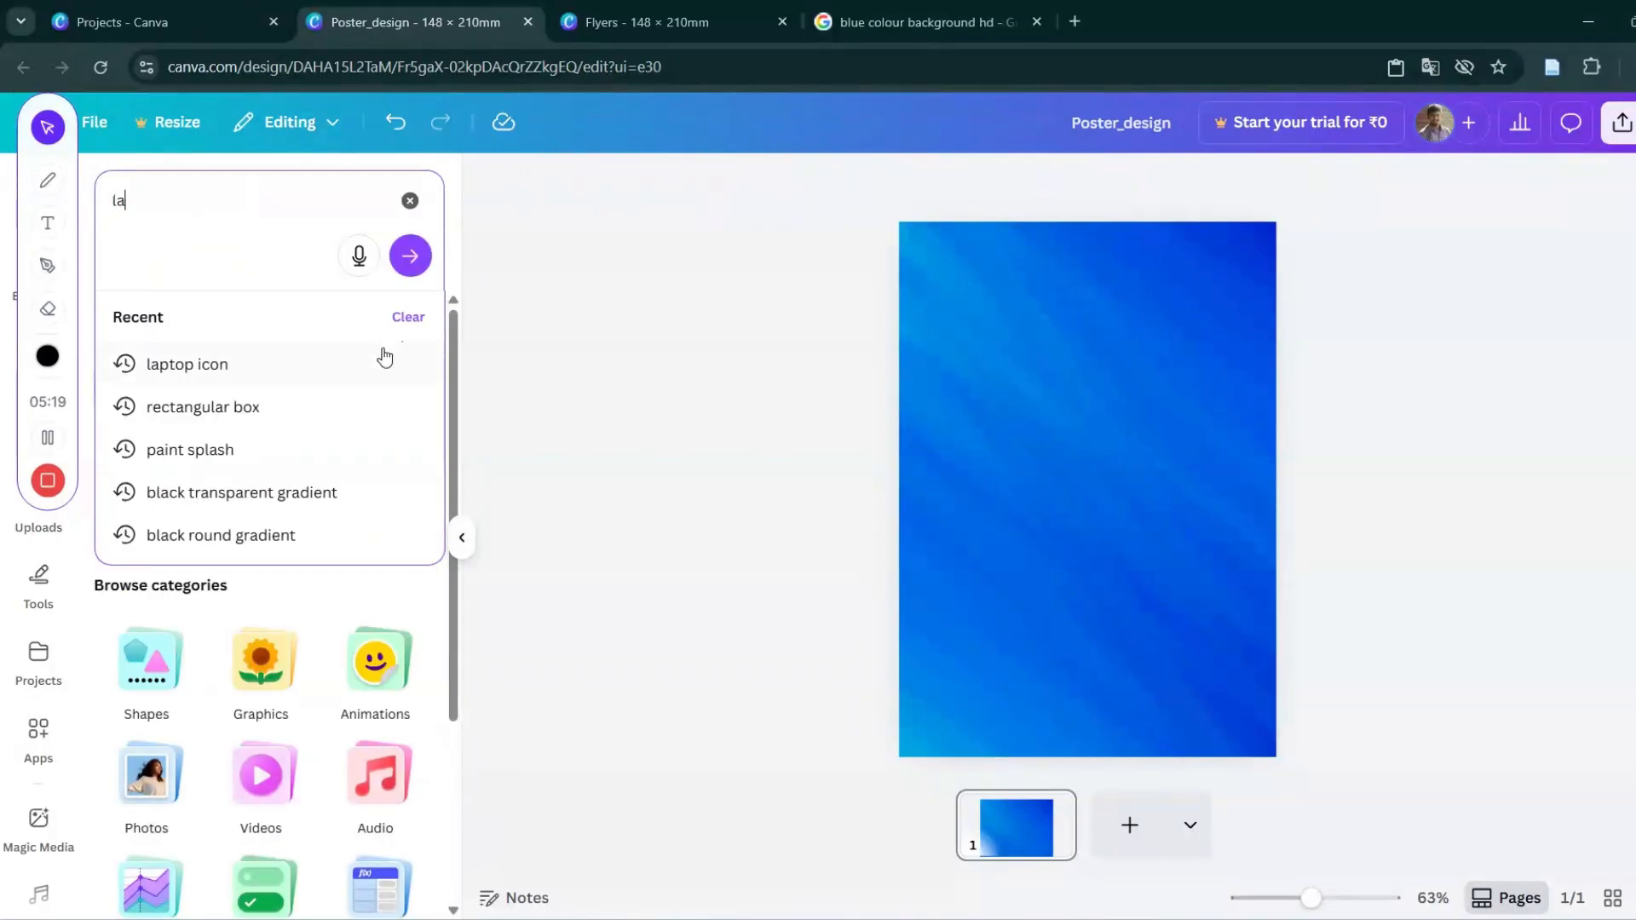
left_click(384, 357)
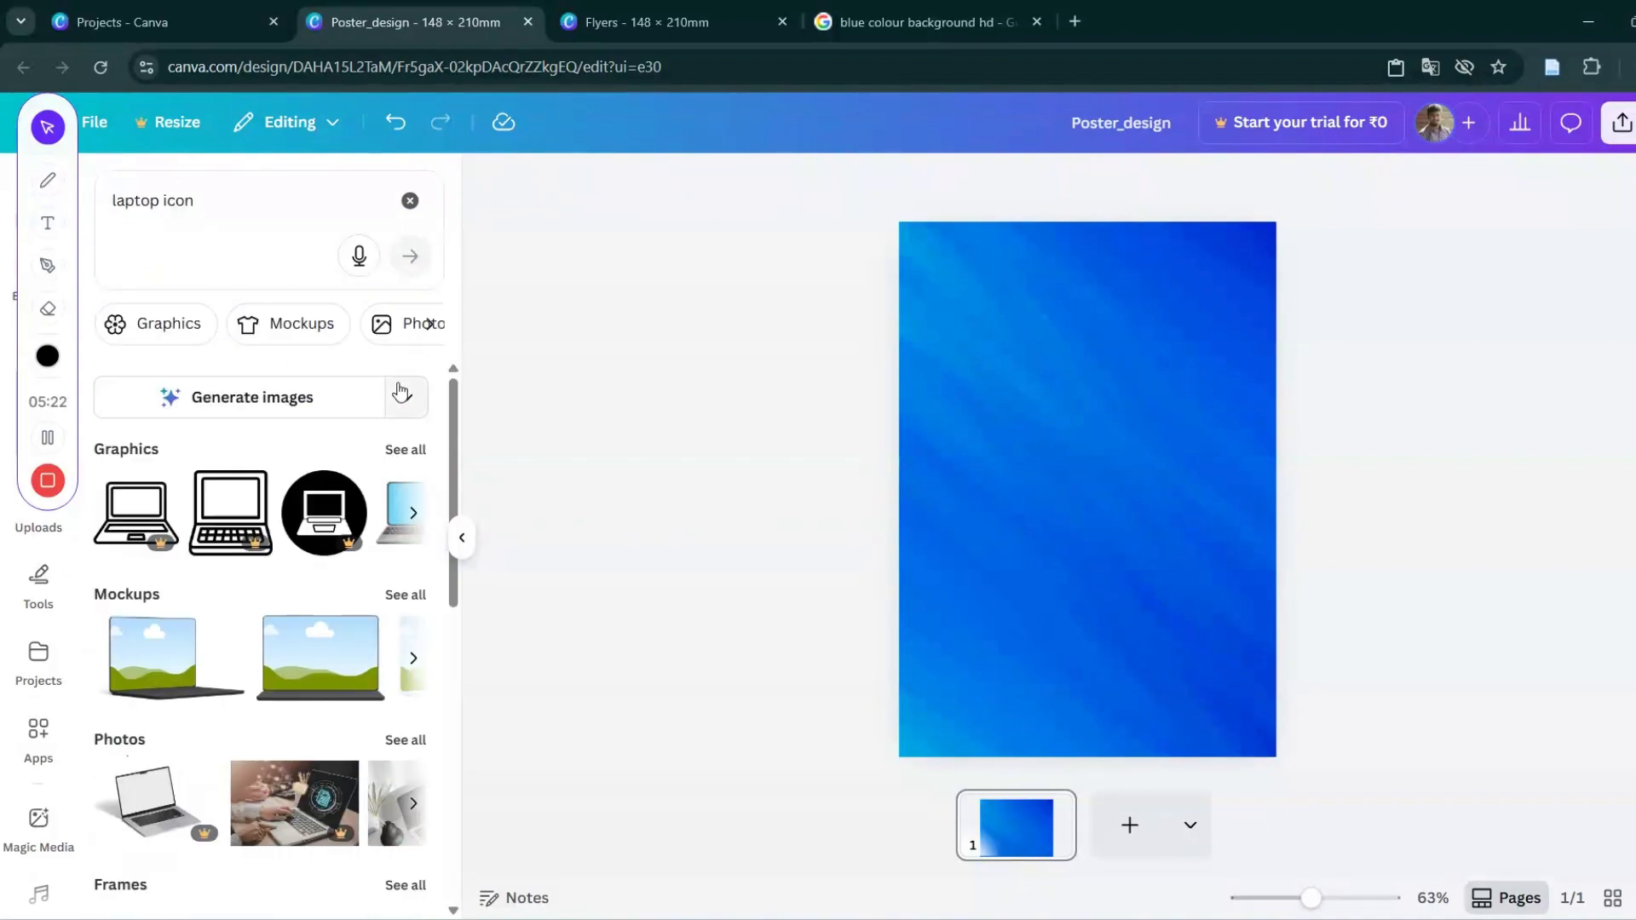
Add the angled open laptop with the blue screen from the full graphics results, shrink it and place it in the page's upper-left corner.
left_click(399, 450)
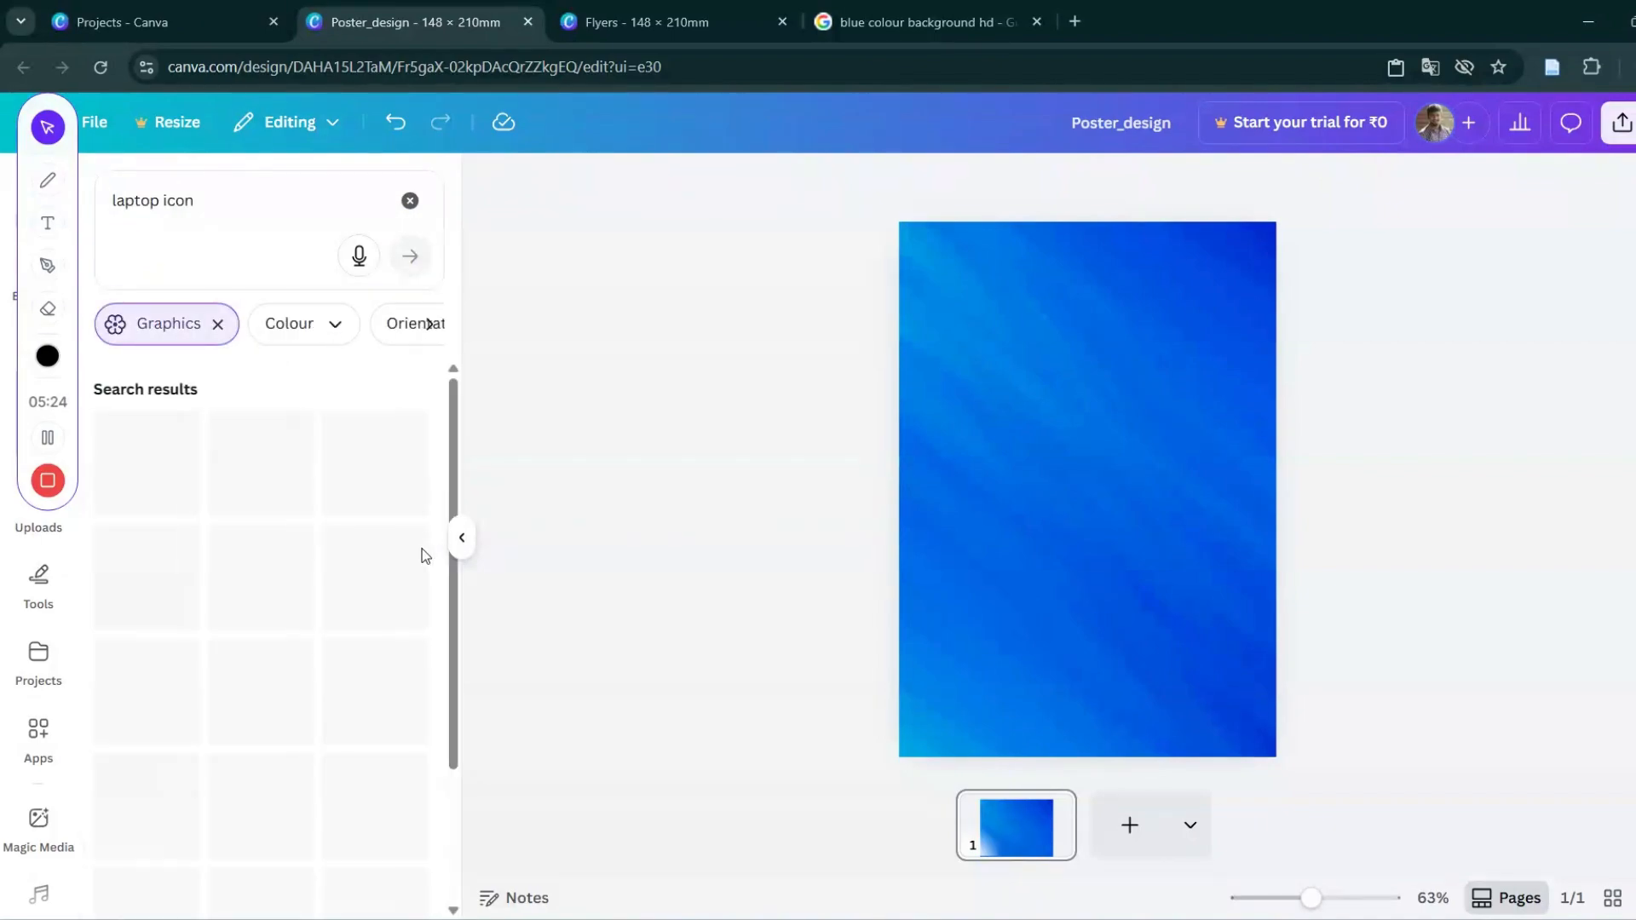
scroll(392, 555, "down", 3)
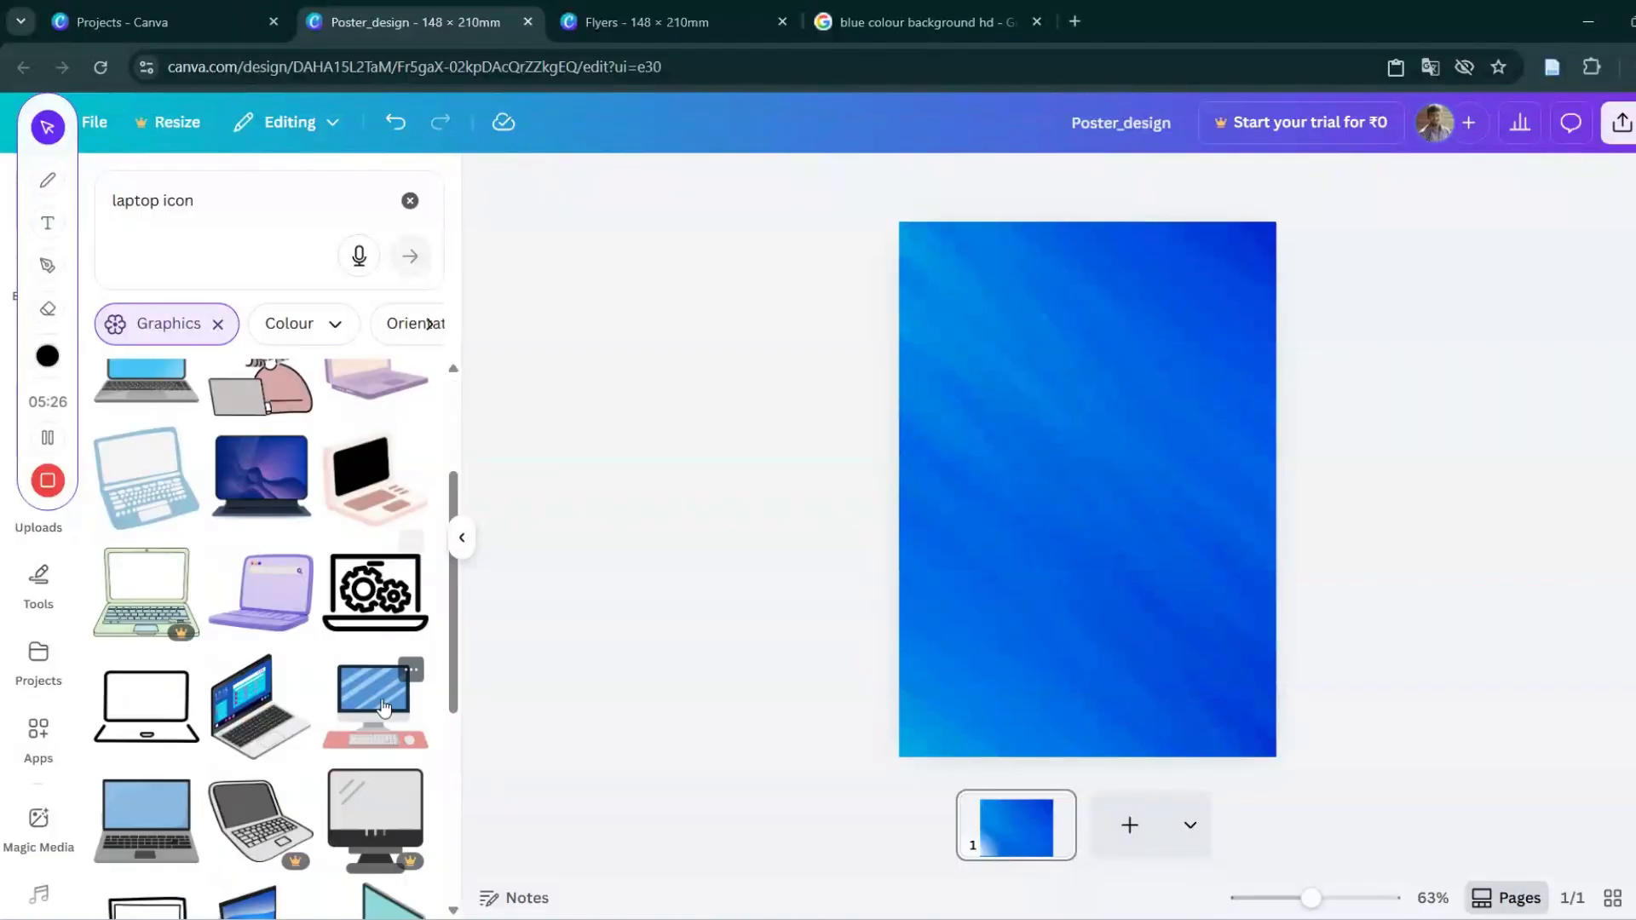
scroll(254, 733, "down", 2)
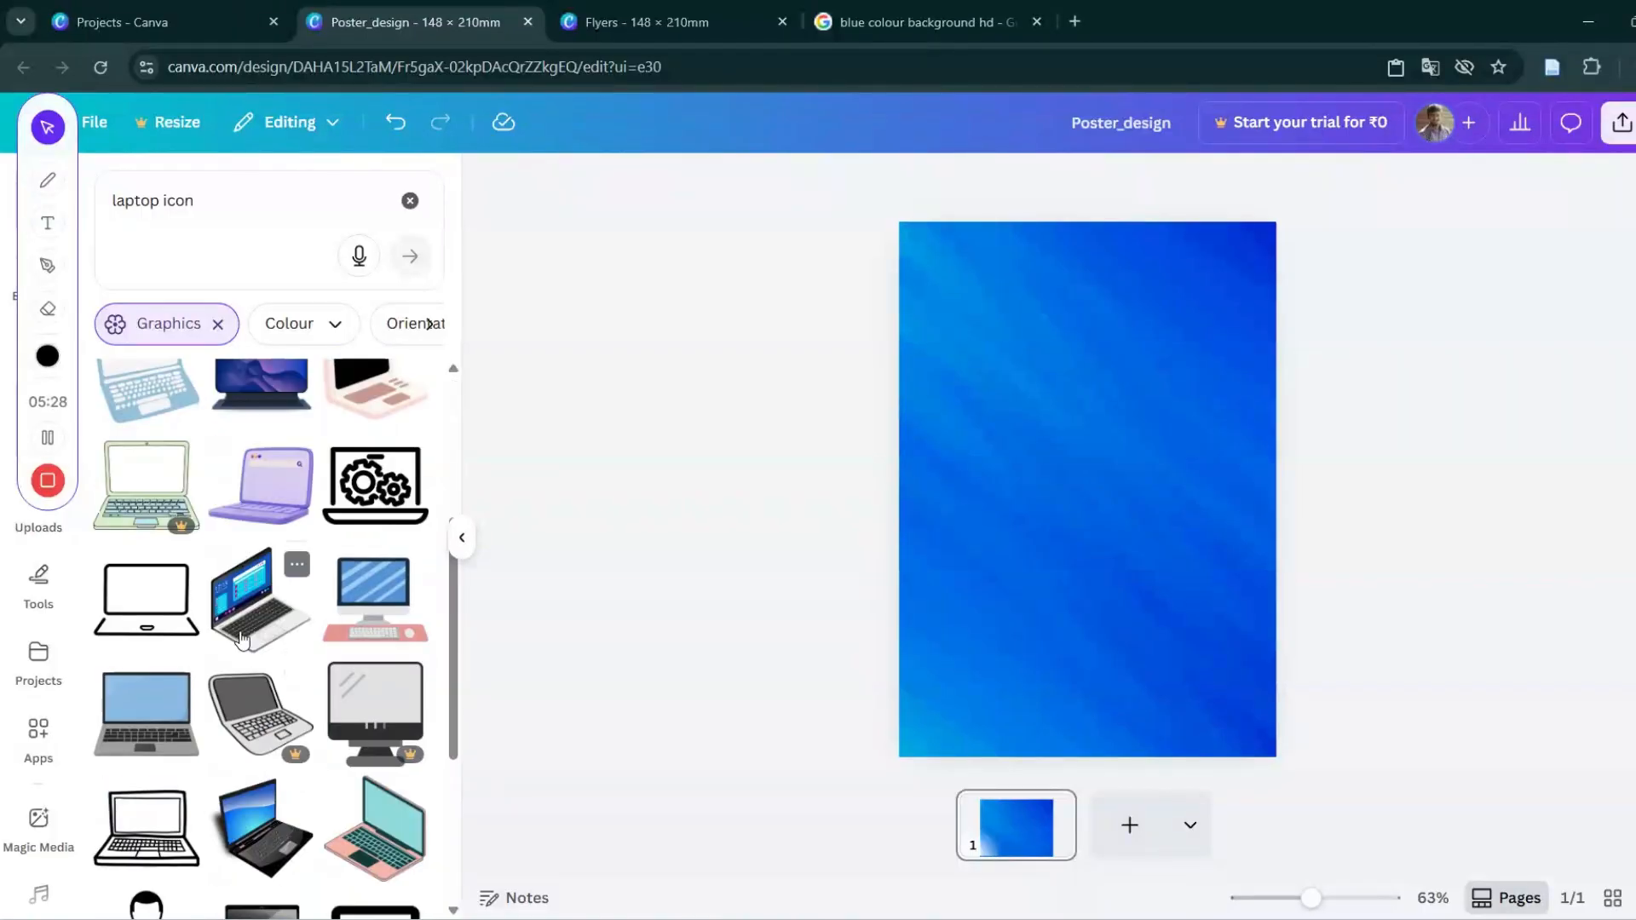
left_click(258, 599)
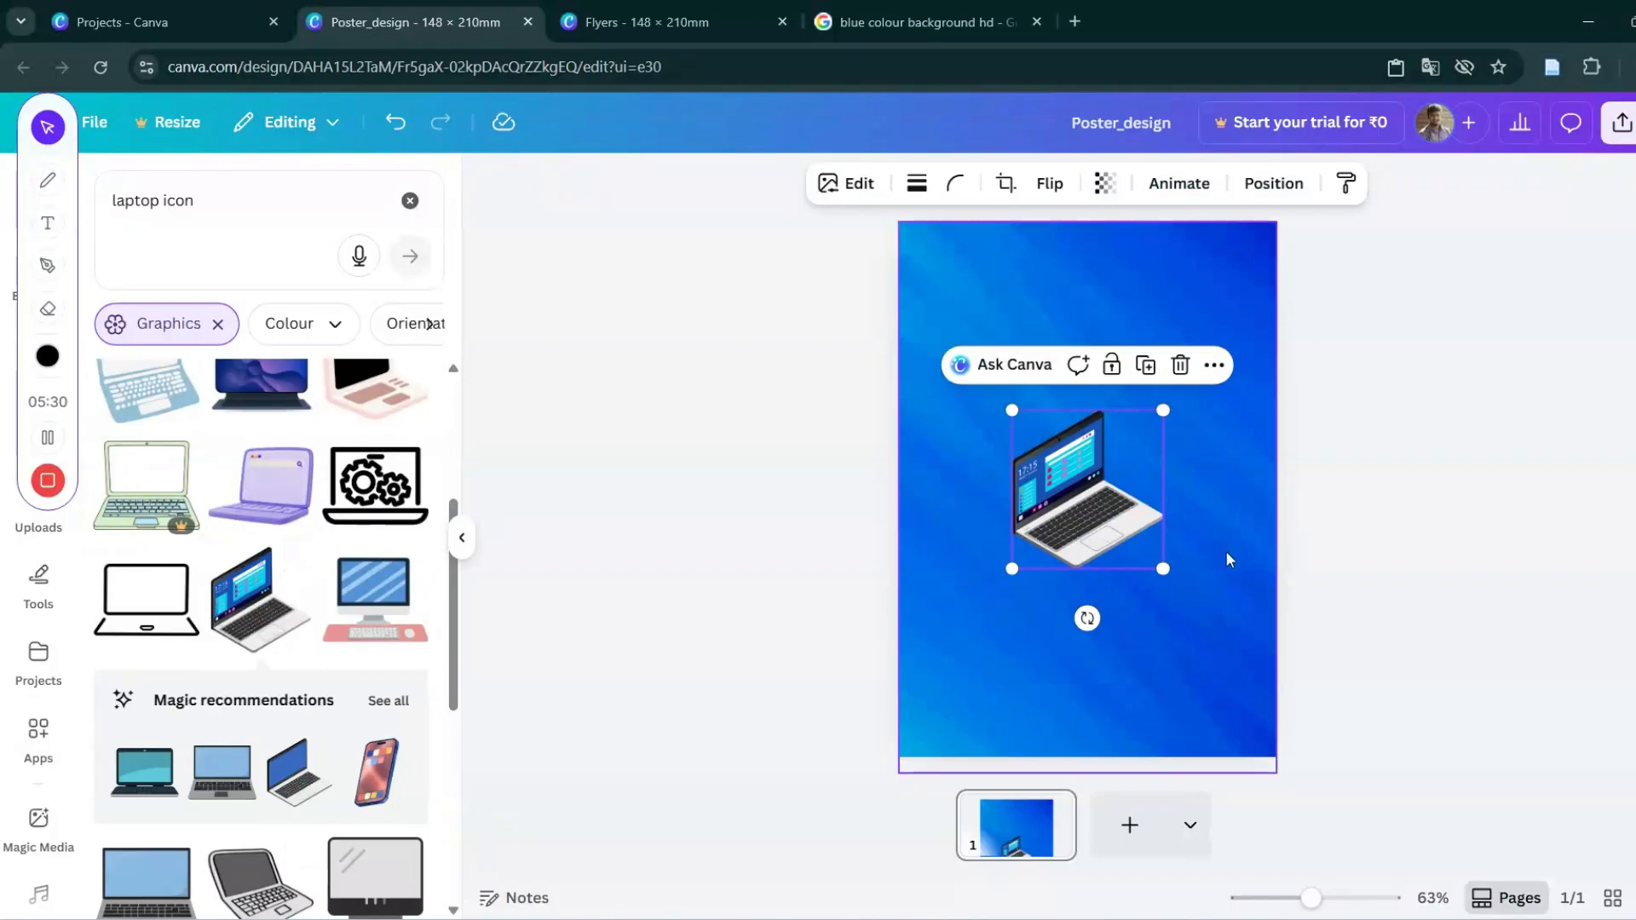
left_click_drag(1167, 577, 1136, 540)
left_click_drag(1068, 488, 966, 309)
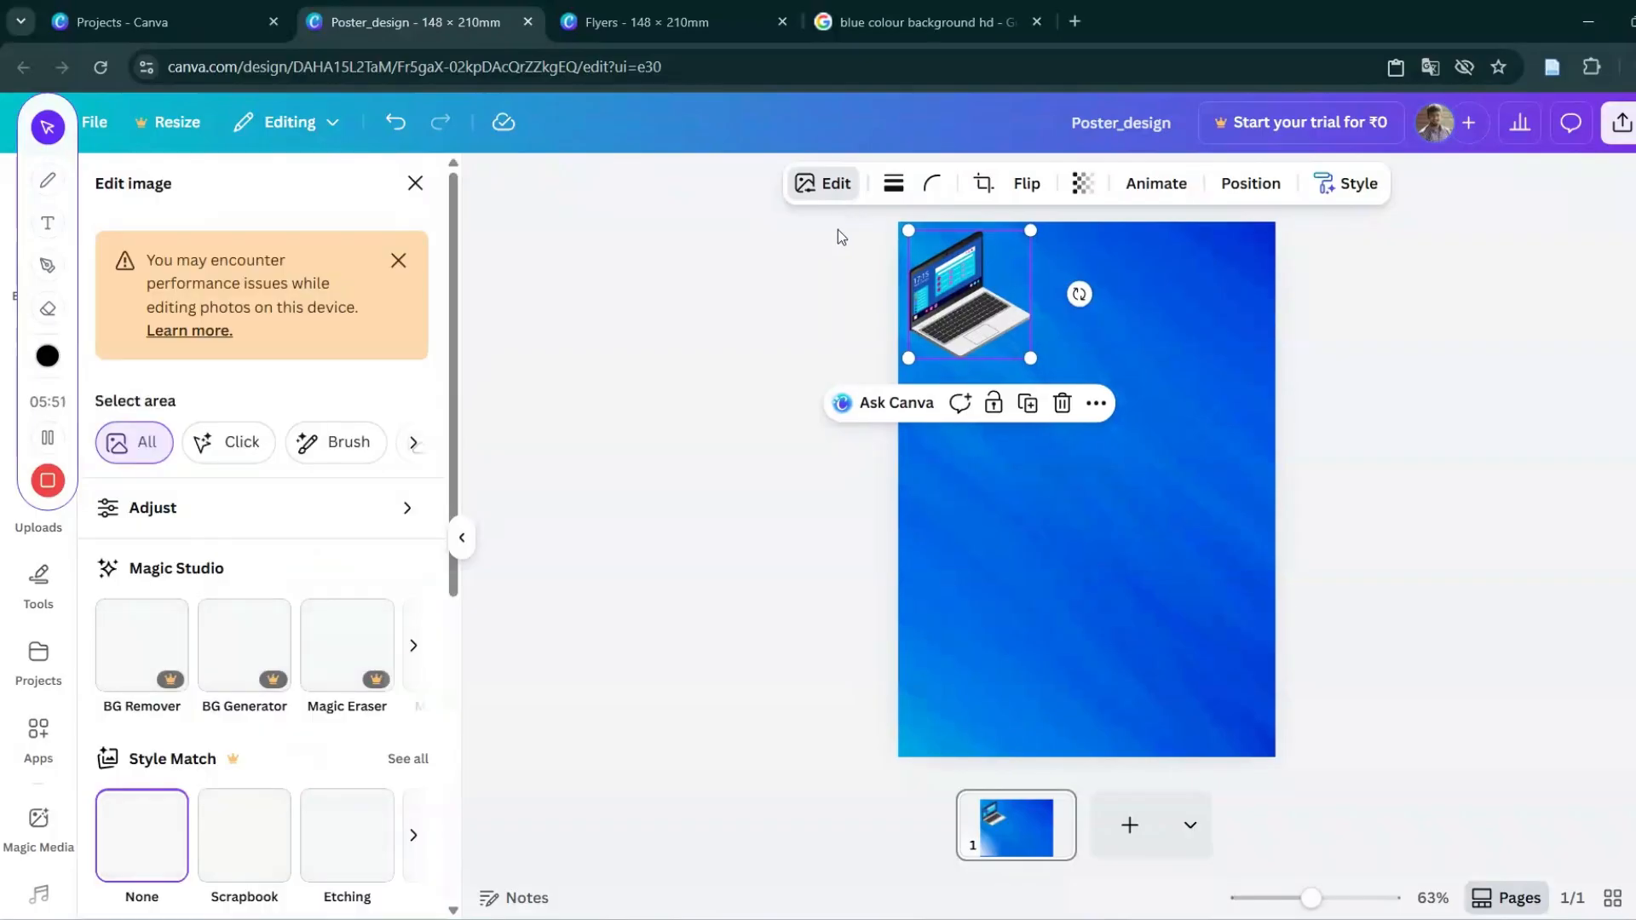
Apply the Curved shadow effect to the laptop graphic after trying the Backdrop shadow.
scroll(268, 729, "down", 5)
scroll(146, 709, "down", 2)
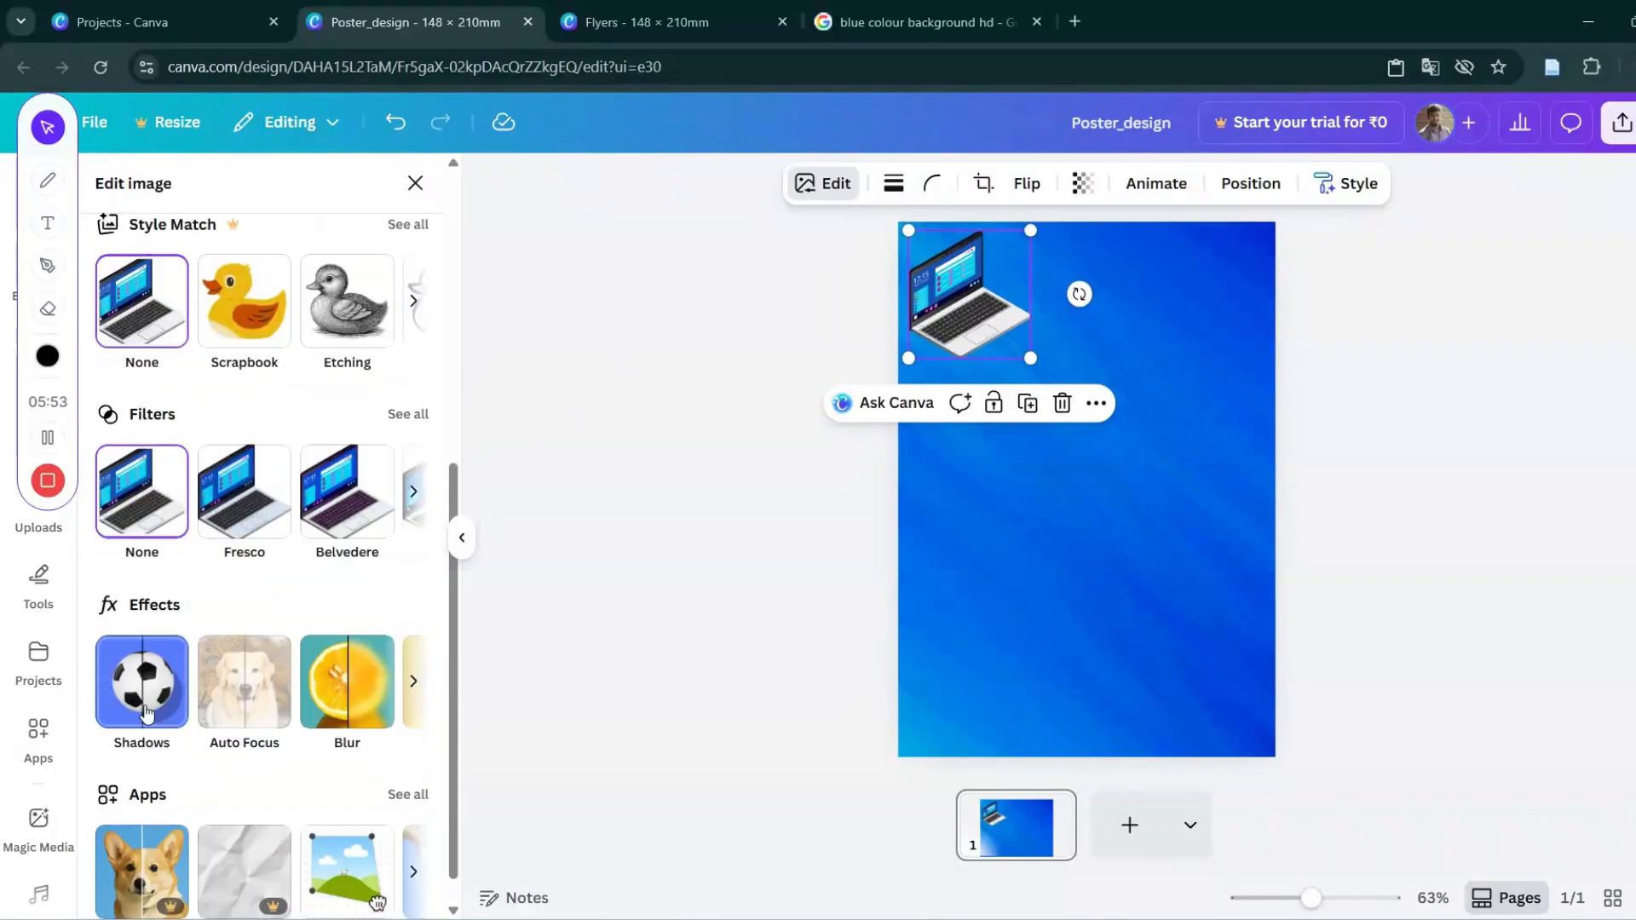
left_click(147, 709)
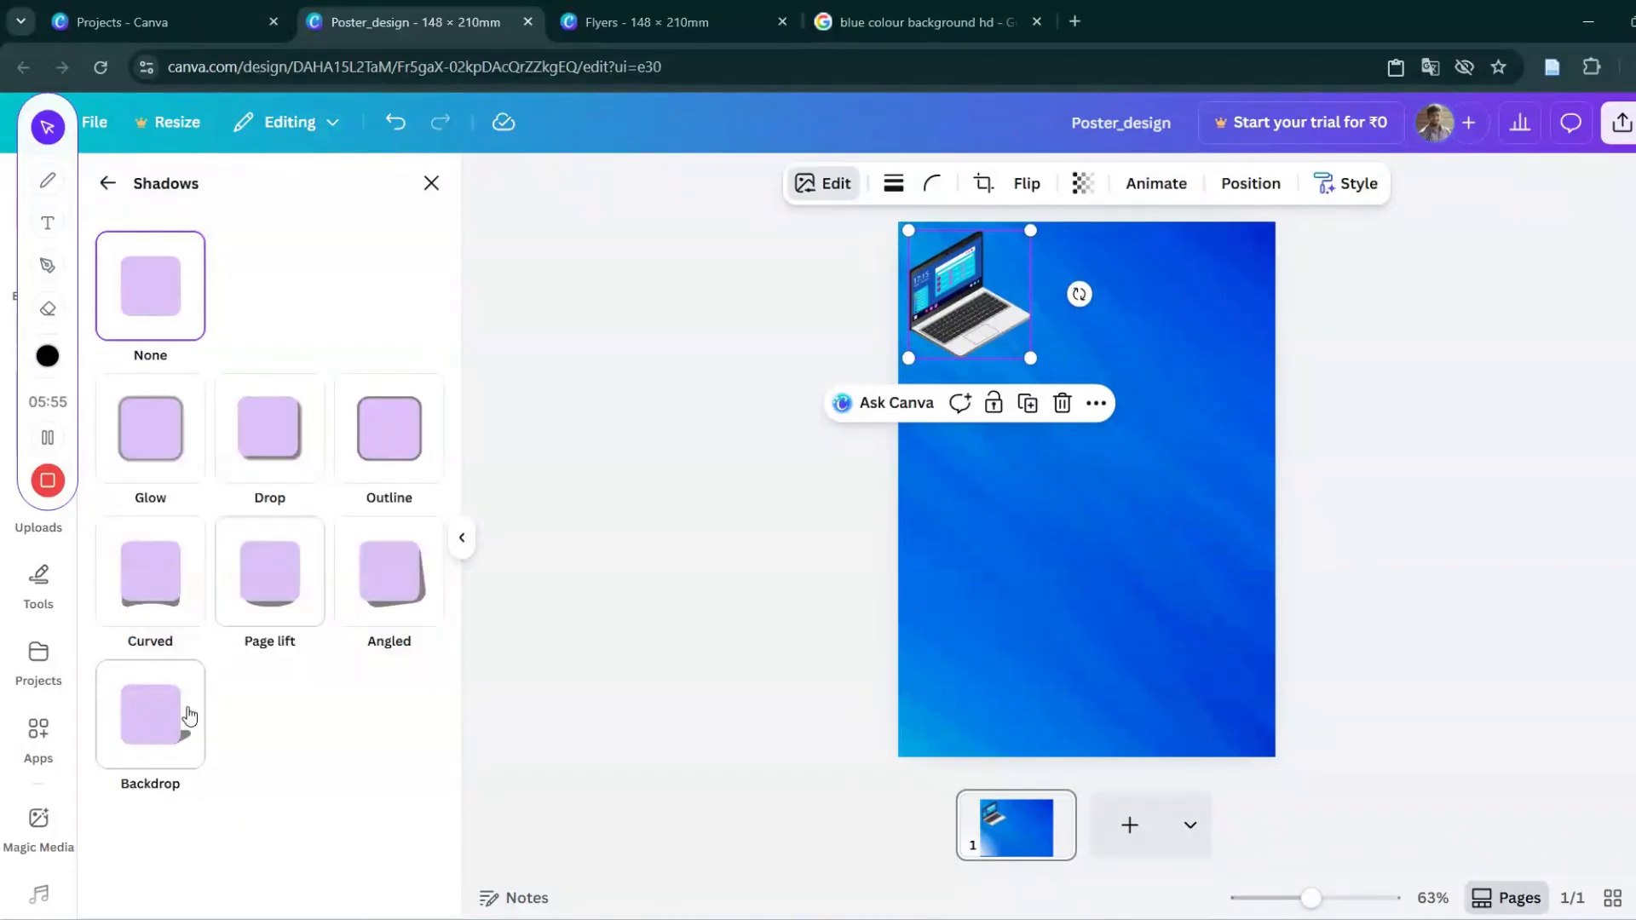
left_click(176, 753)
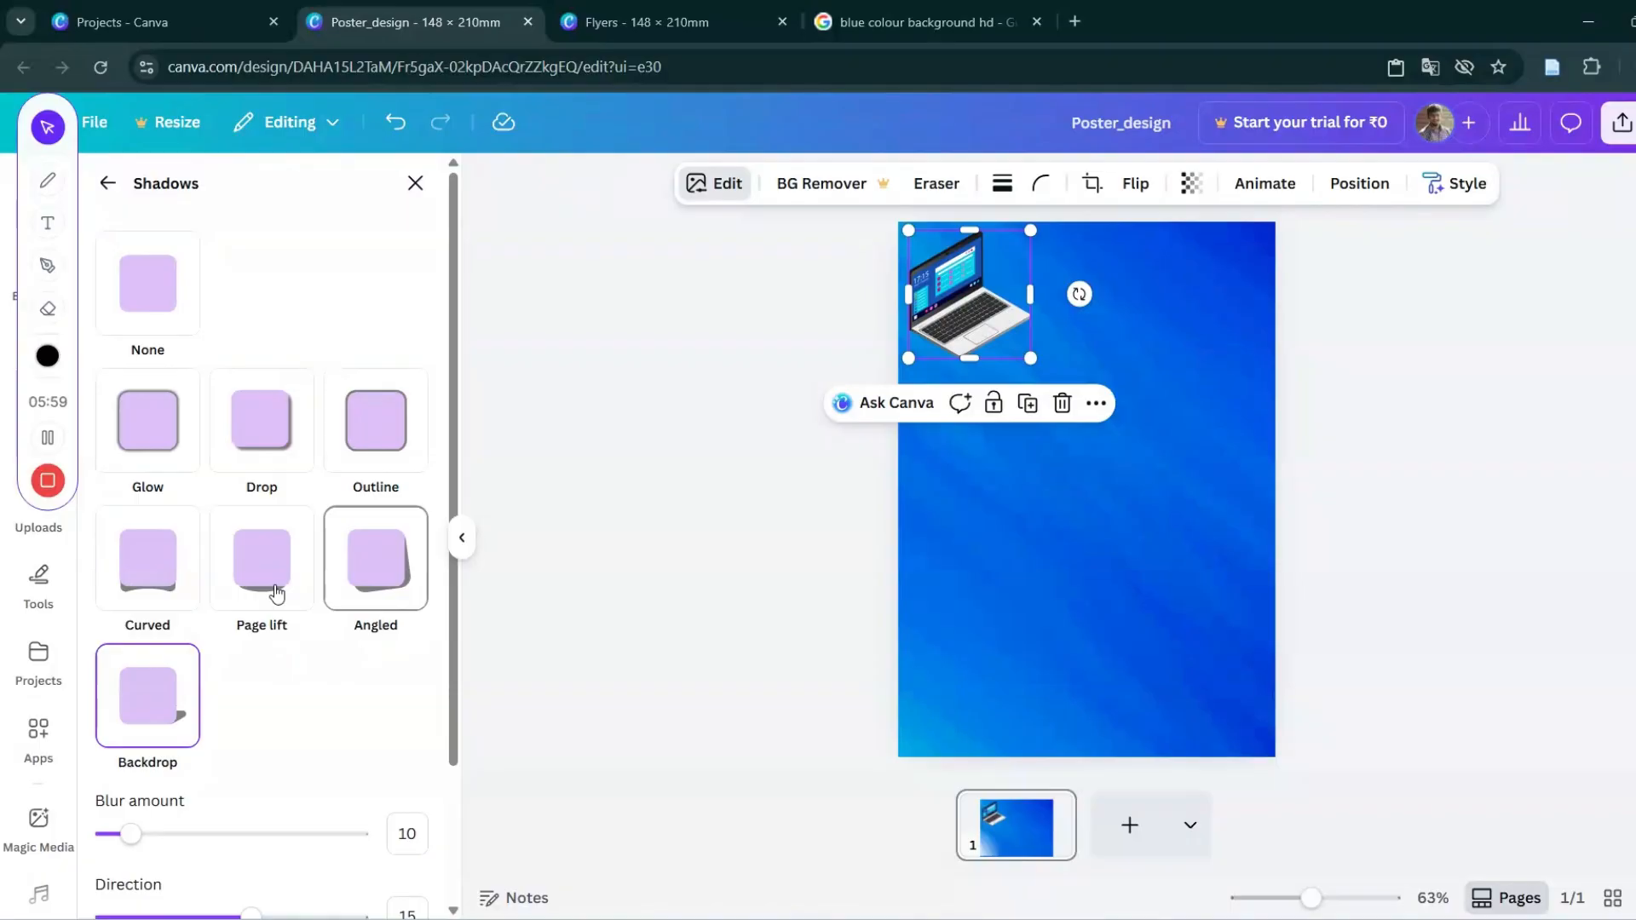
left_click(176, 577)
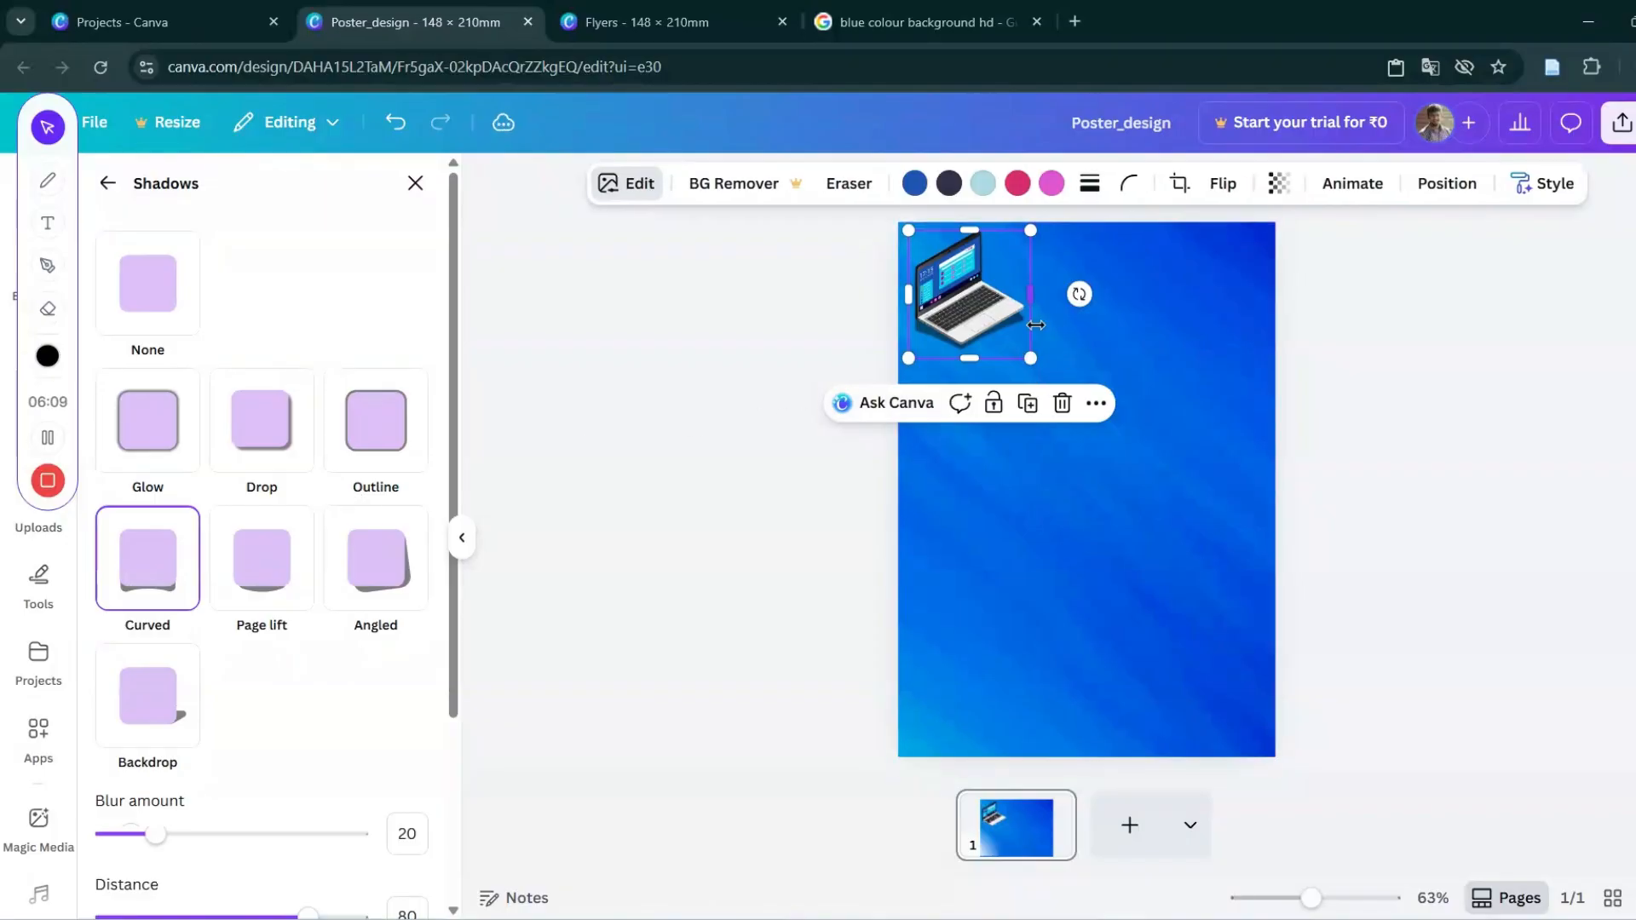
left_click(974, 310)
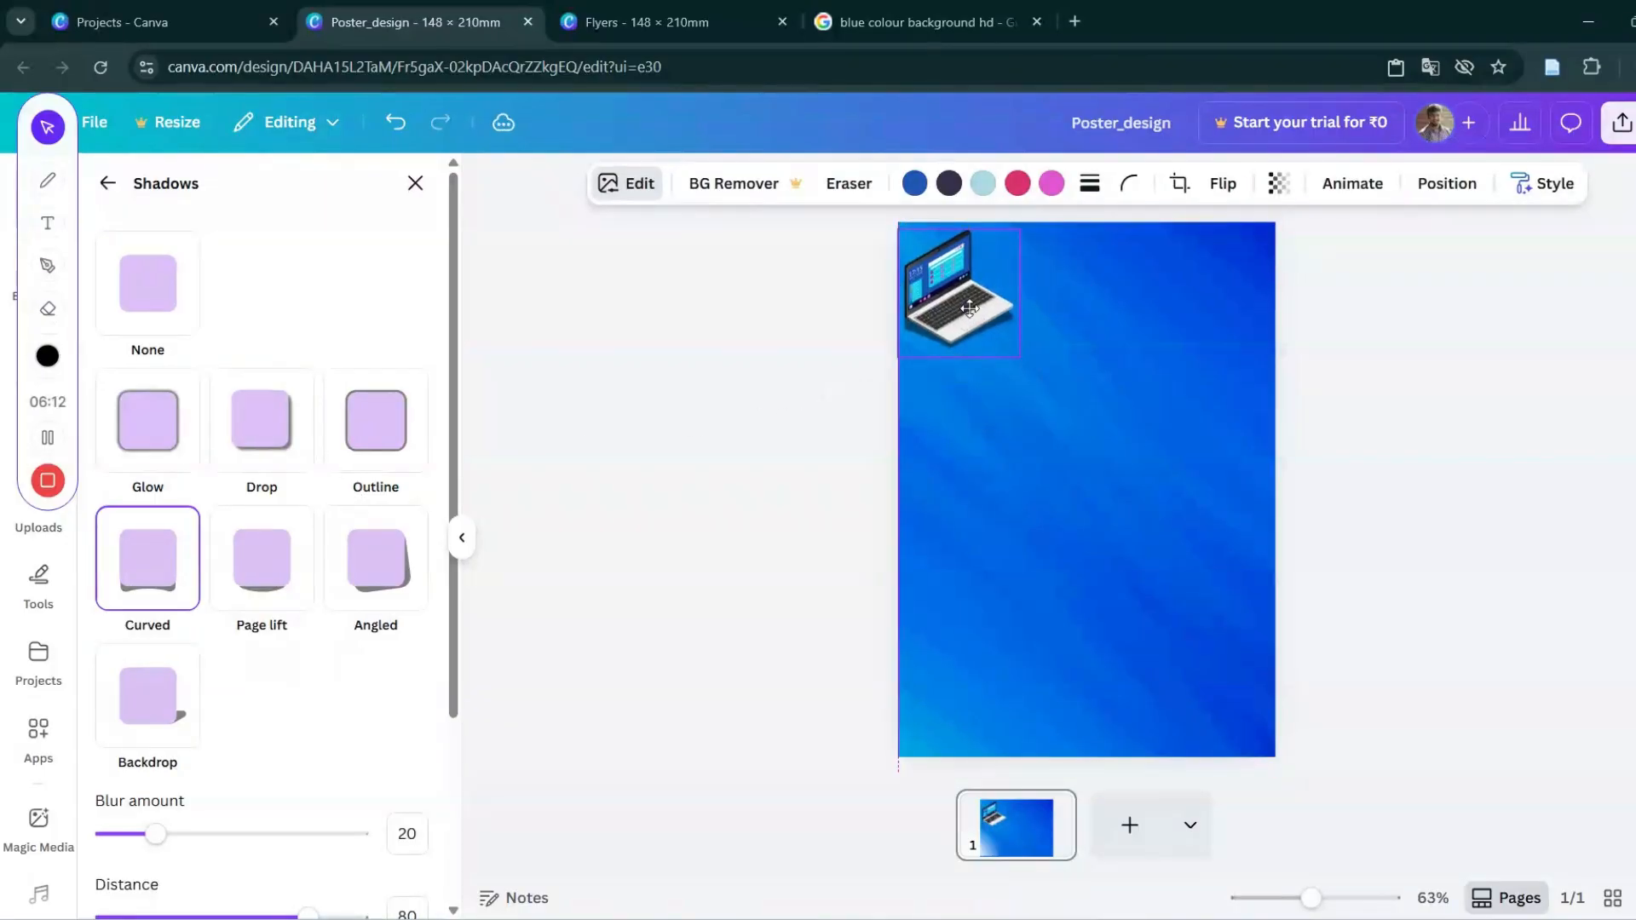
left_click(974, 308)
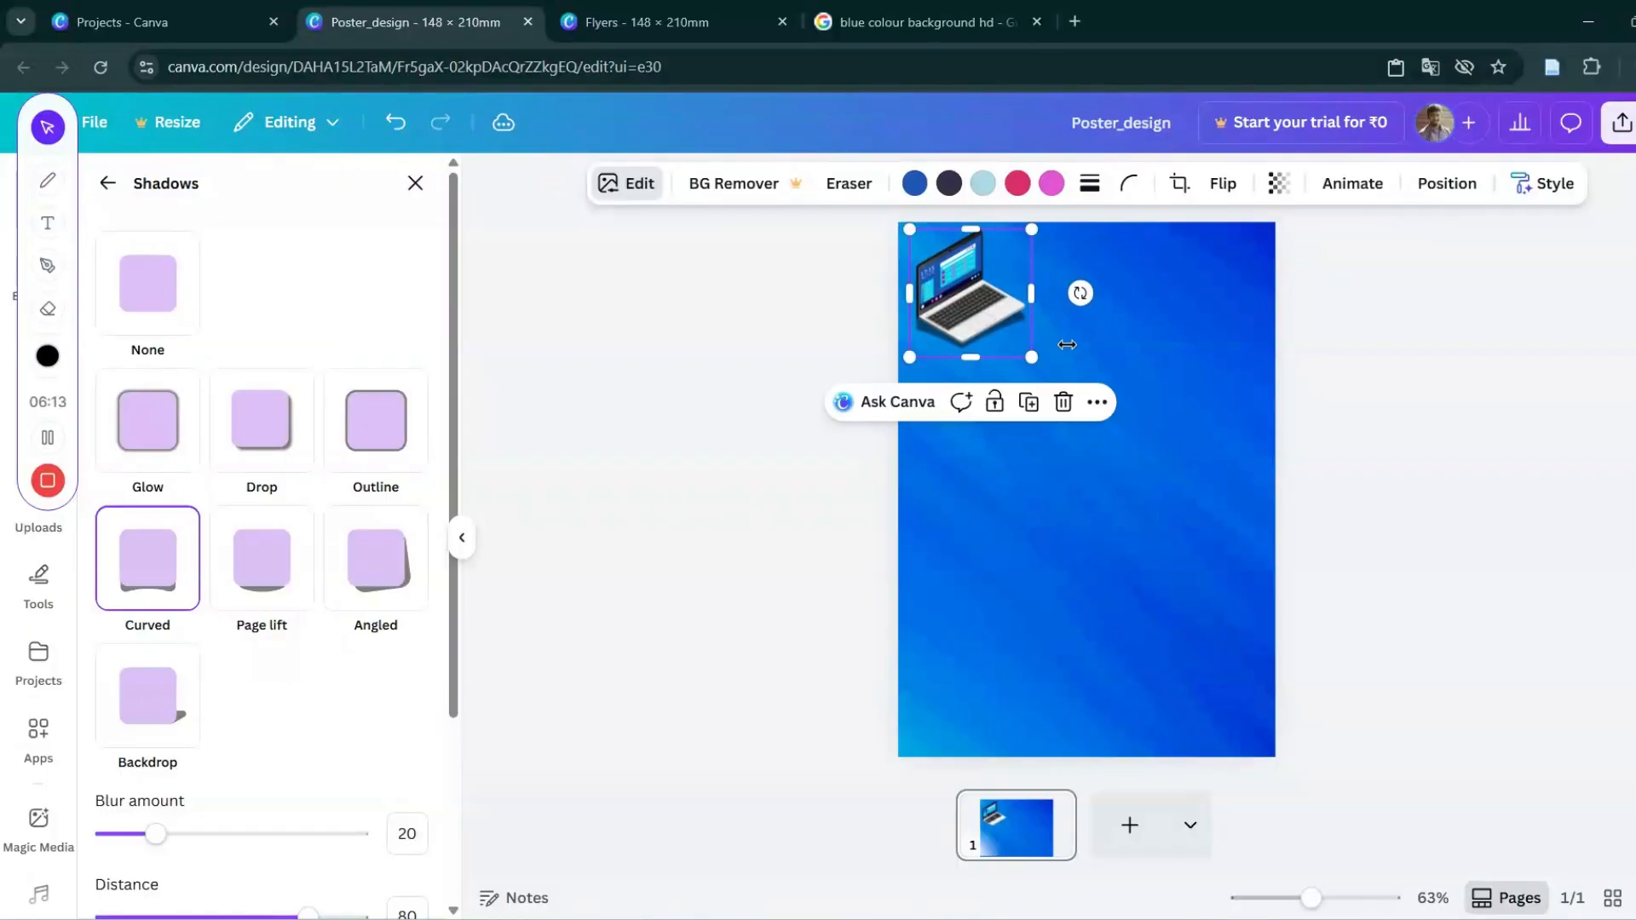
left_click(1124, 358)
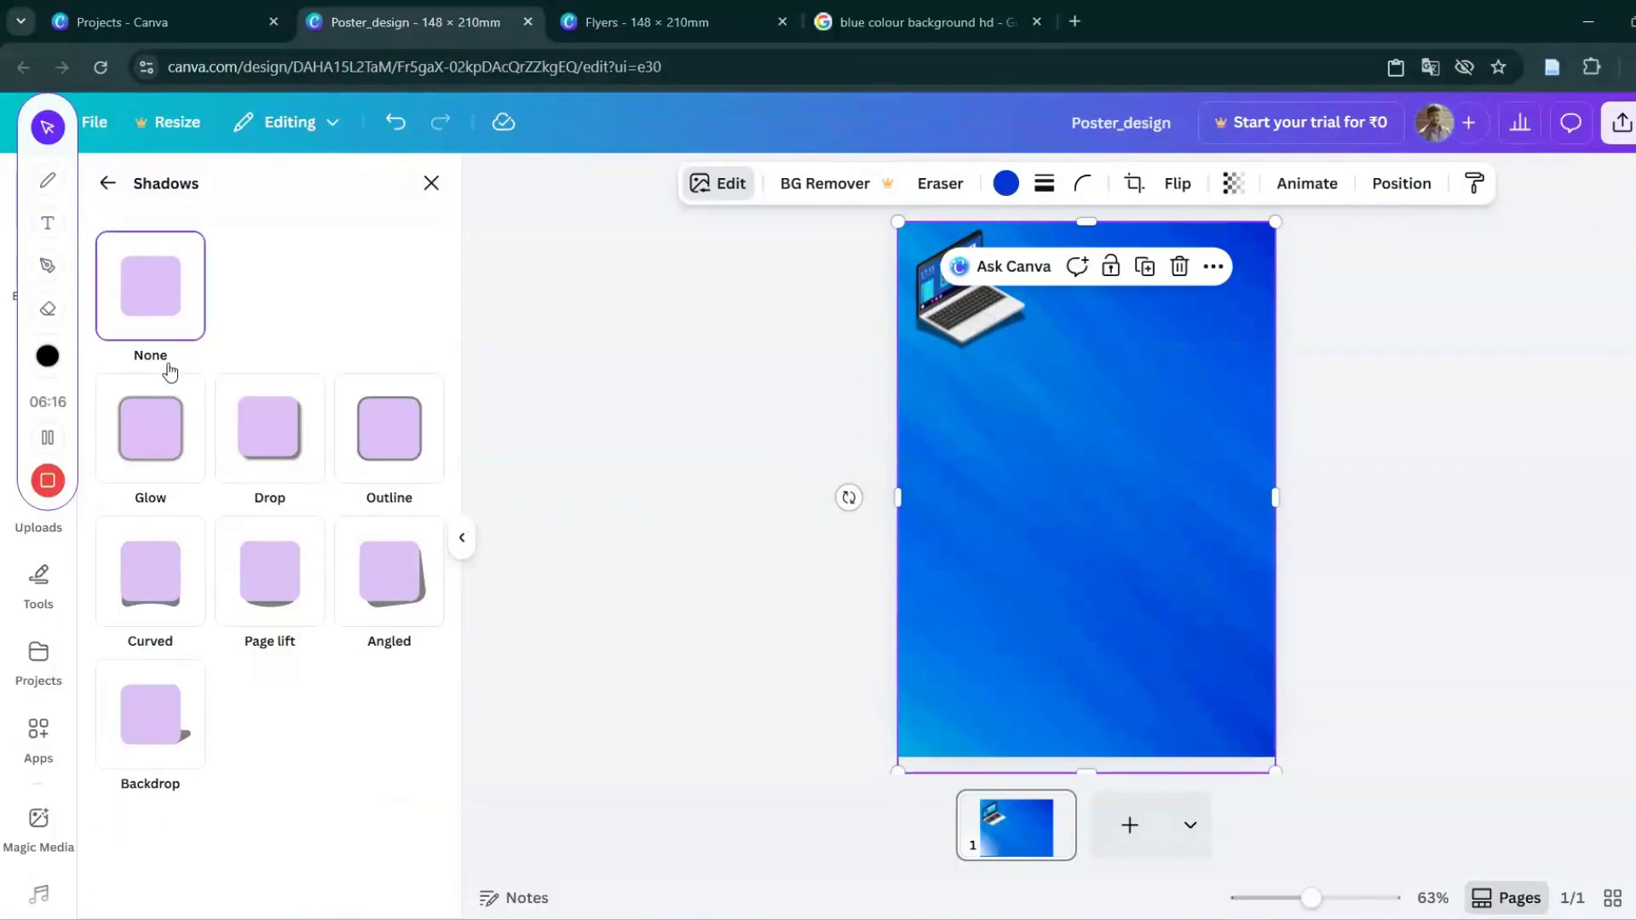
left_click_drag(72, 196, 128, 195)
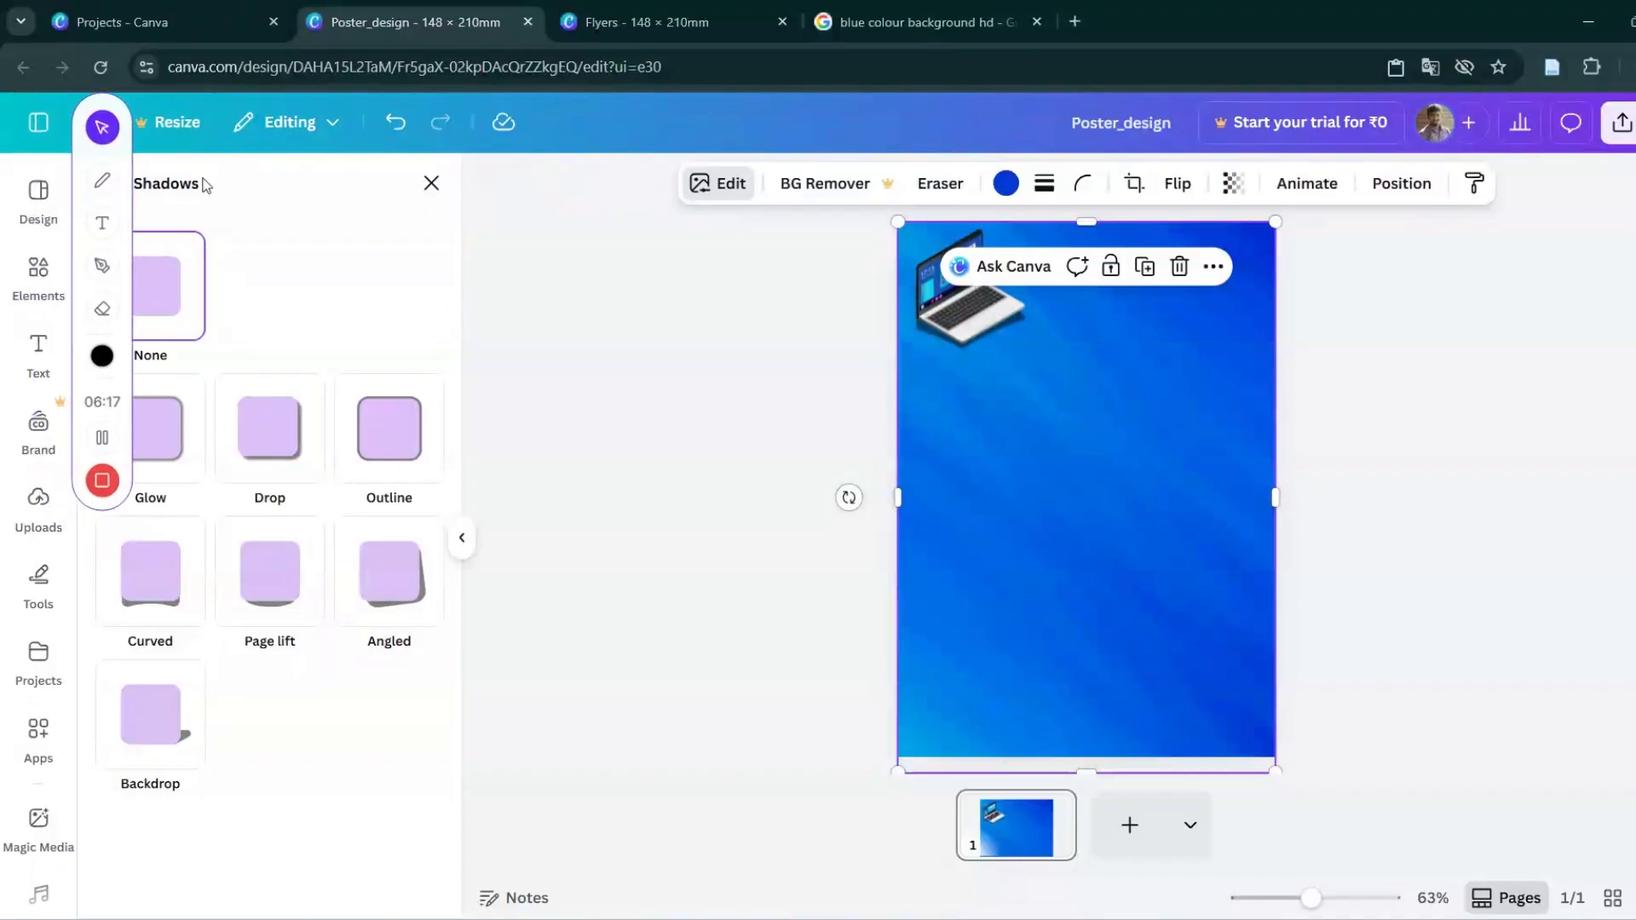
Add a heading text box reading "Learn job - Ready", taking the wording from the headline of the finished Flyers design.
left_click(44, 354)
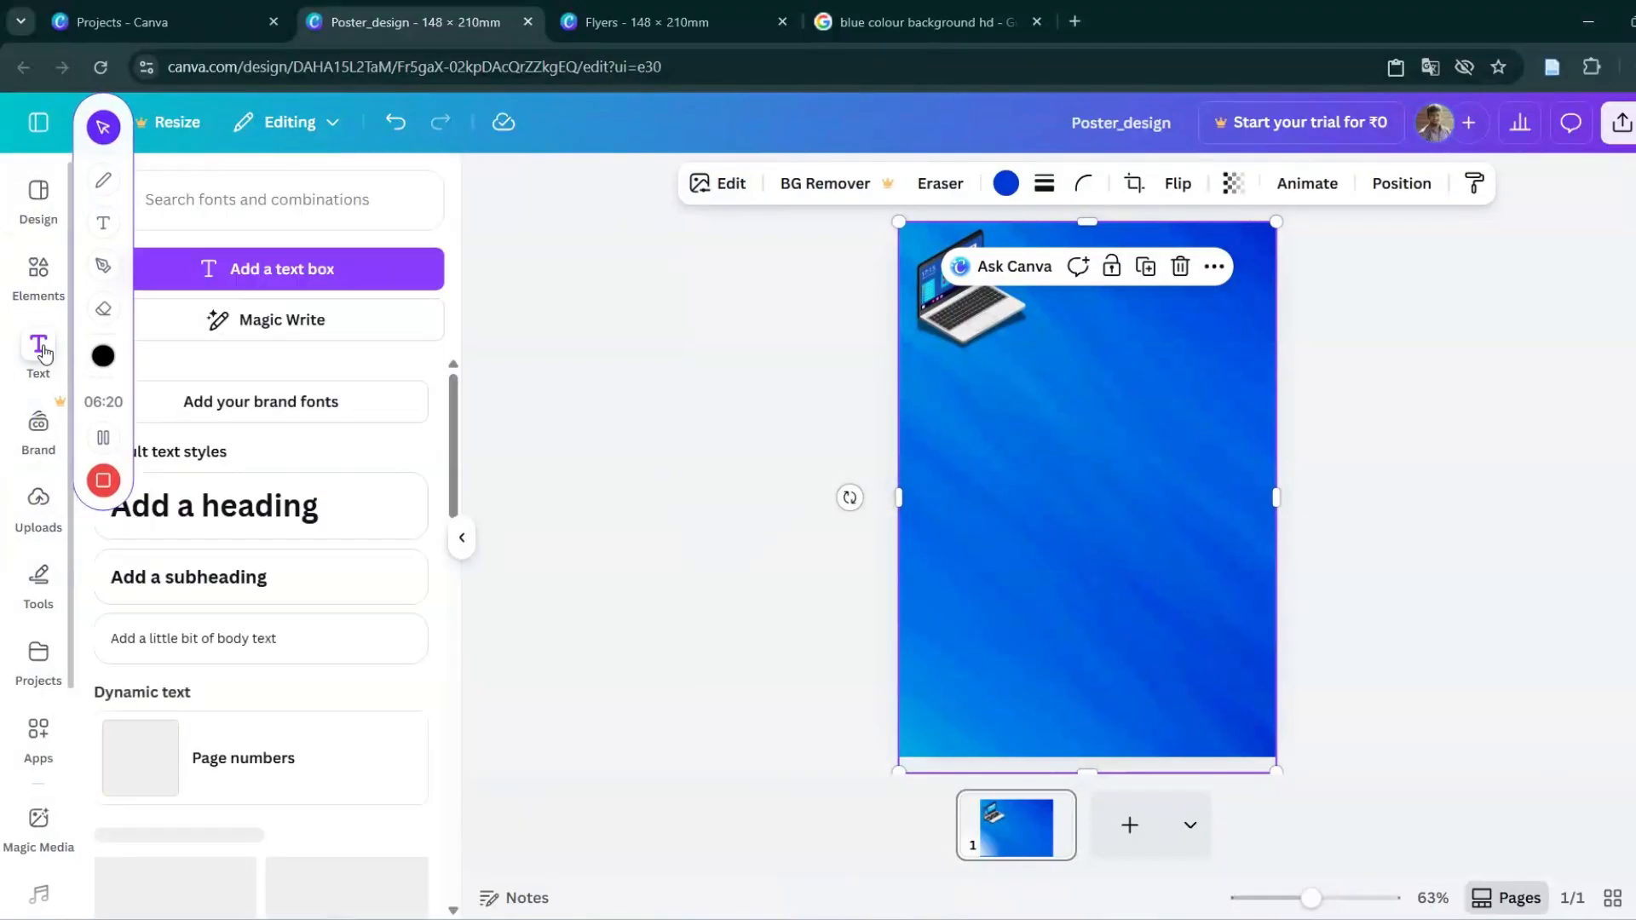
left_click(268, 506)
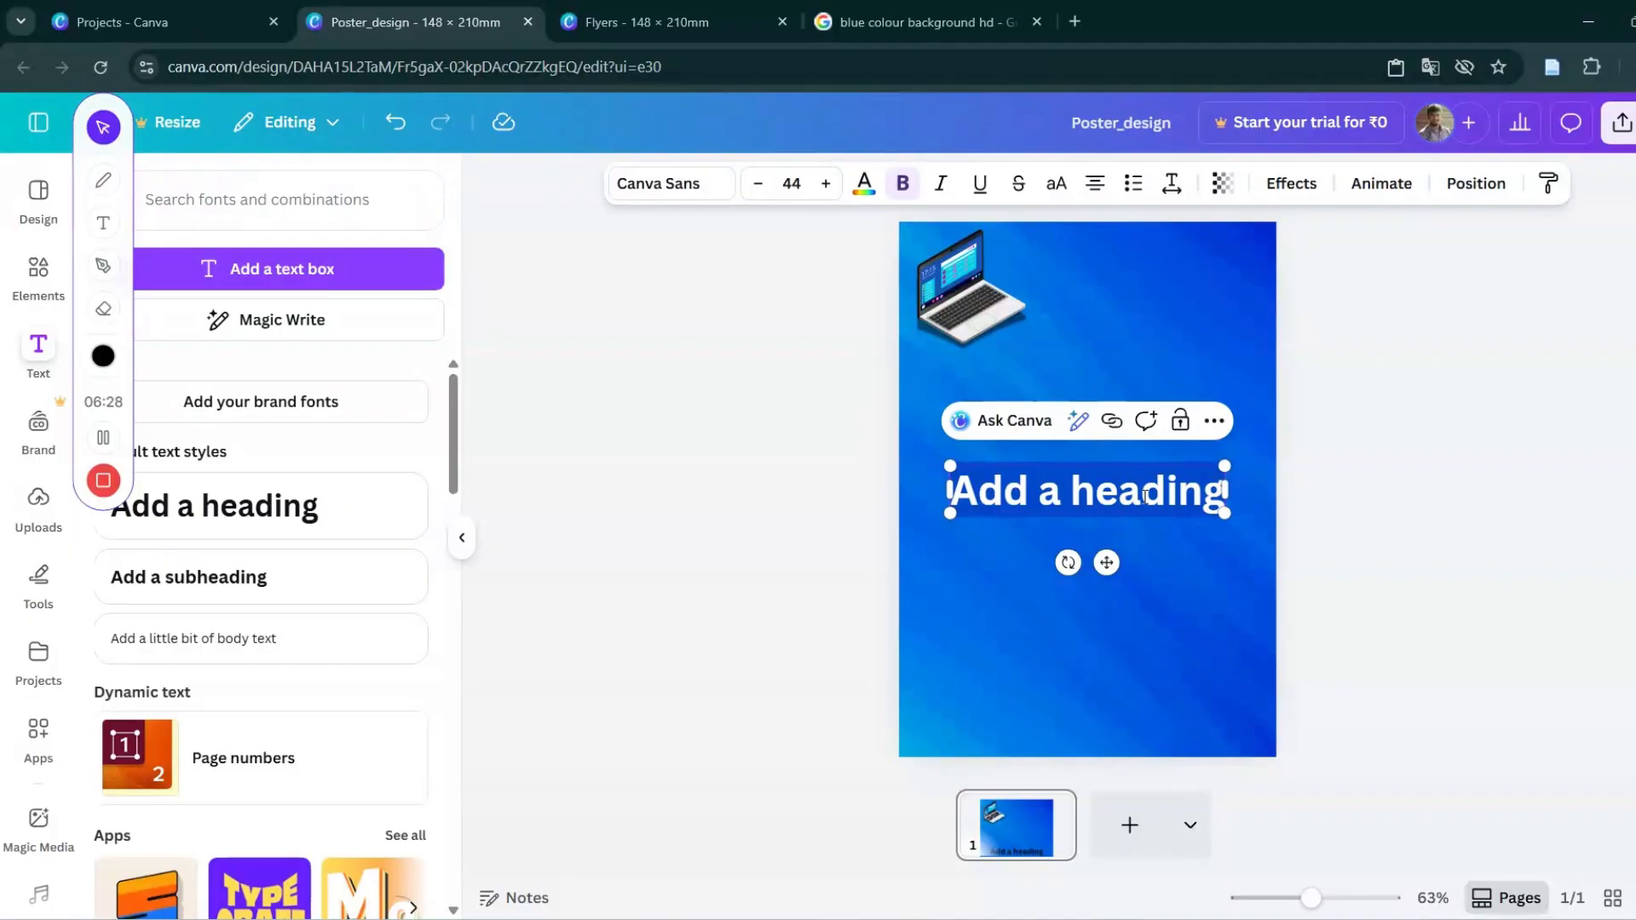
left_click(664, 32)
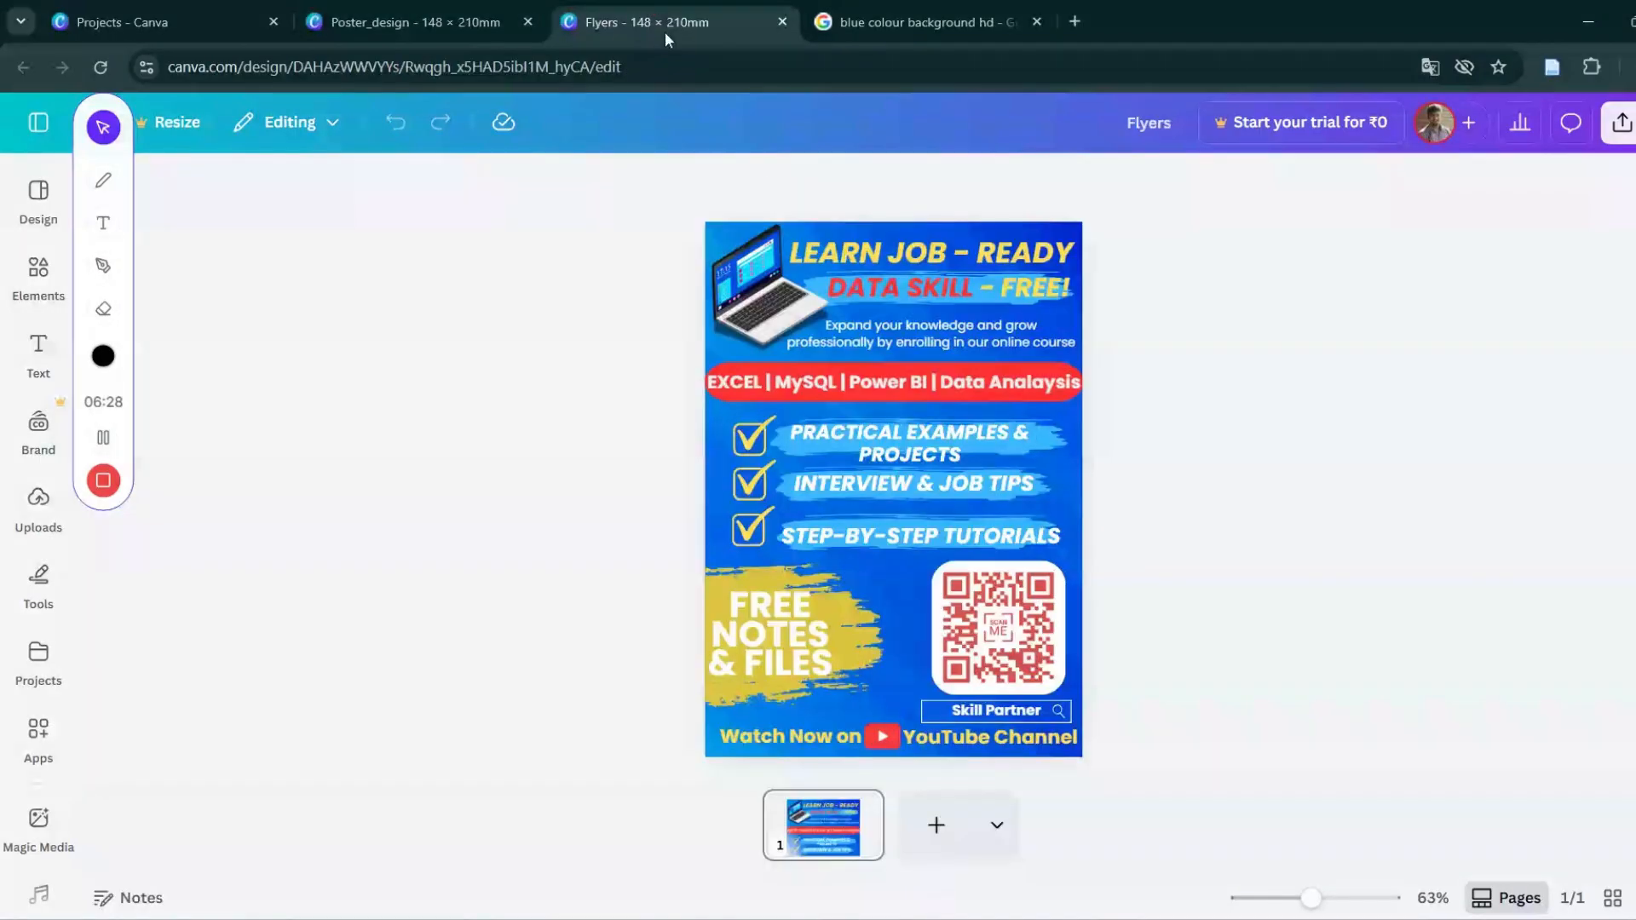
left_click(857, 247)
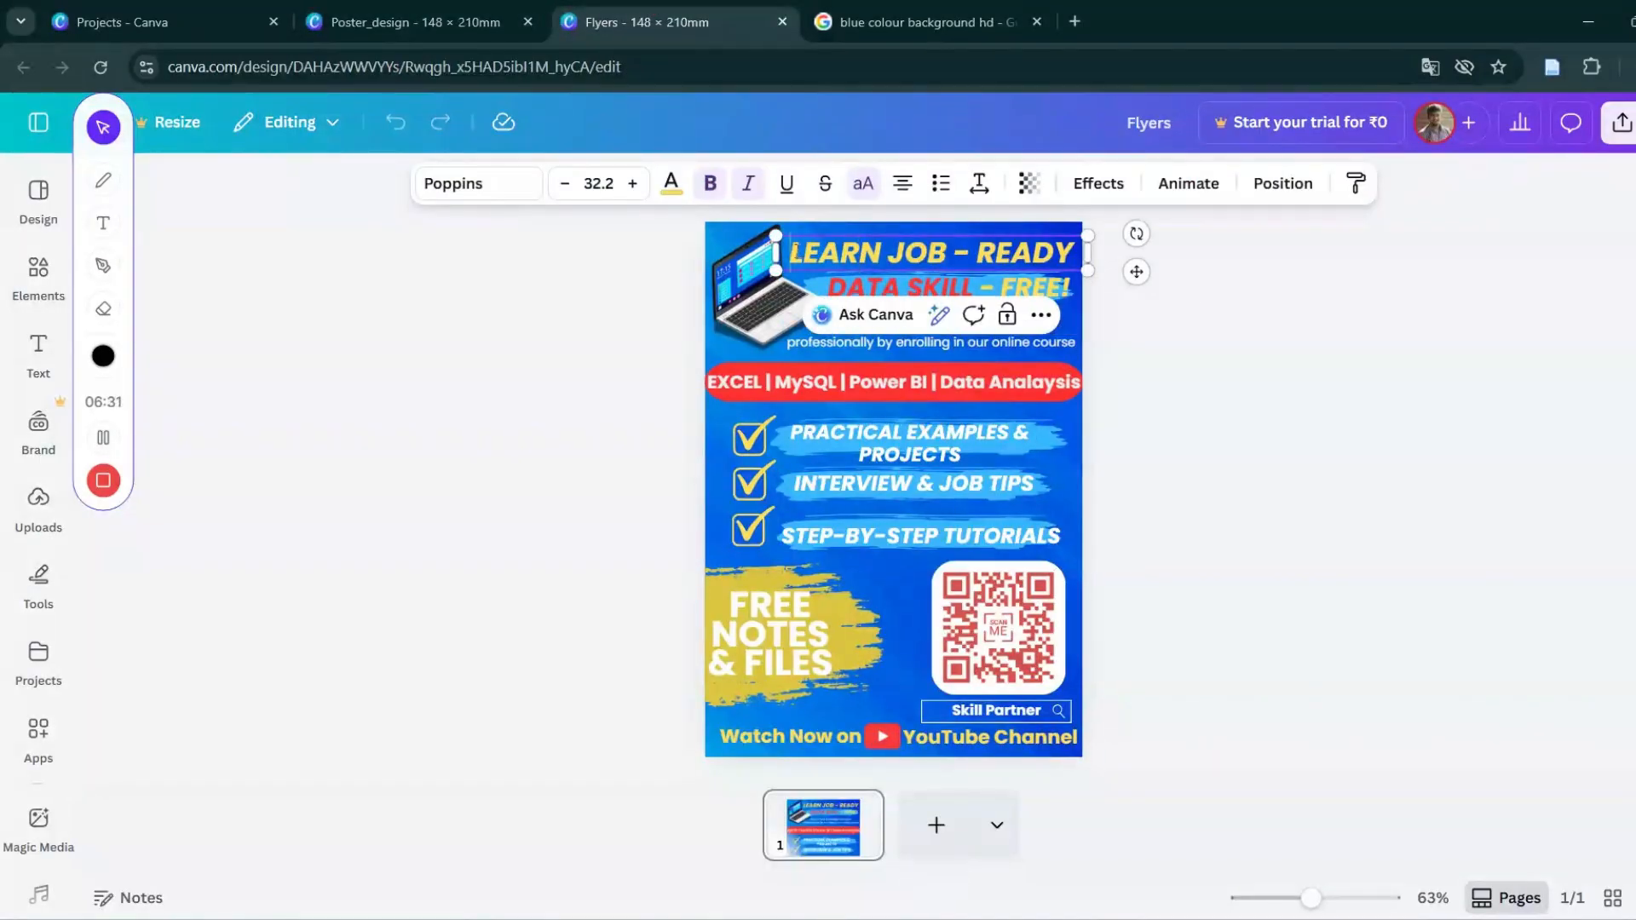
left_click_drag(792, 252, 1066, 254)
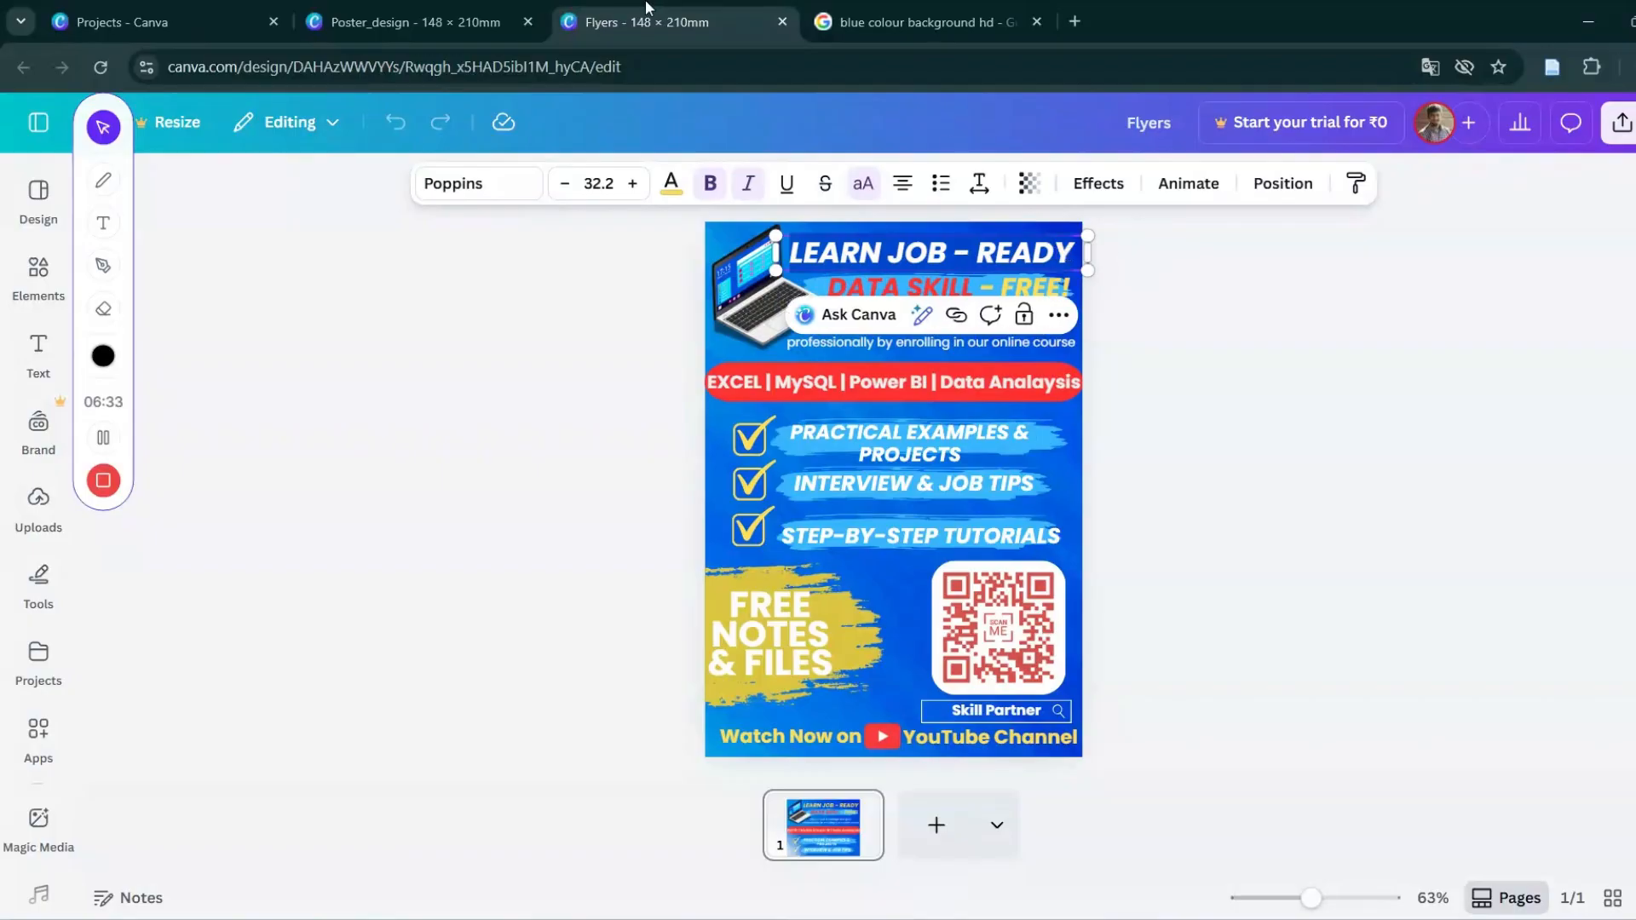
left_click(409, 21)
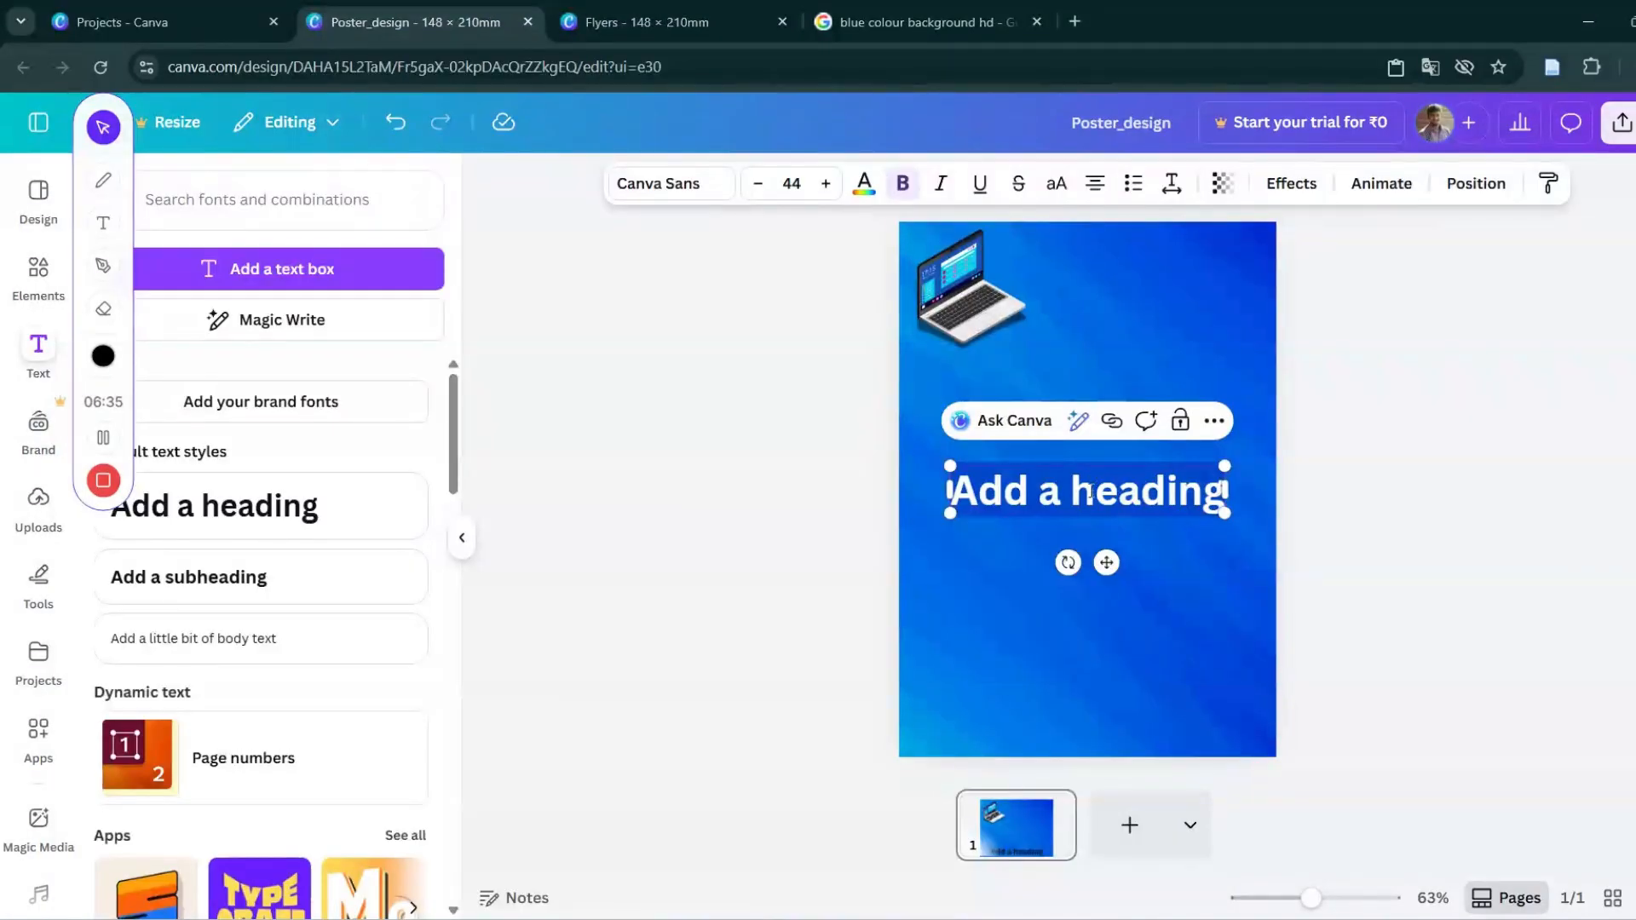
type("Learn job - Ready")
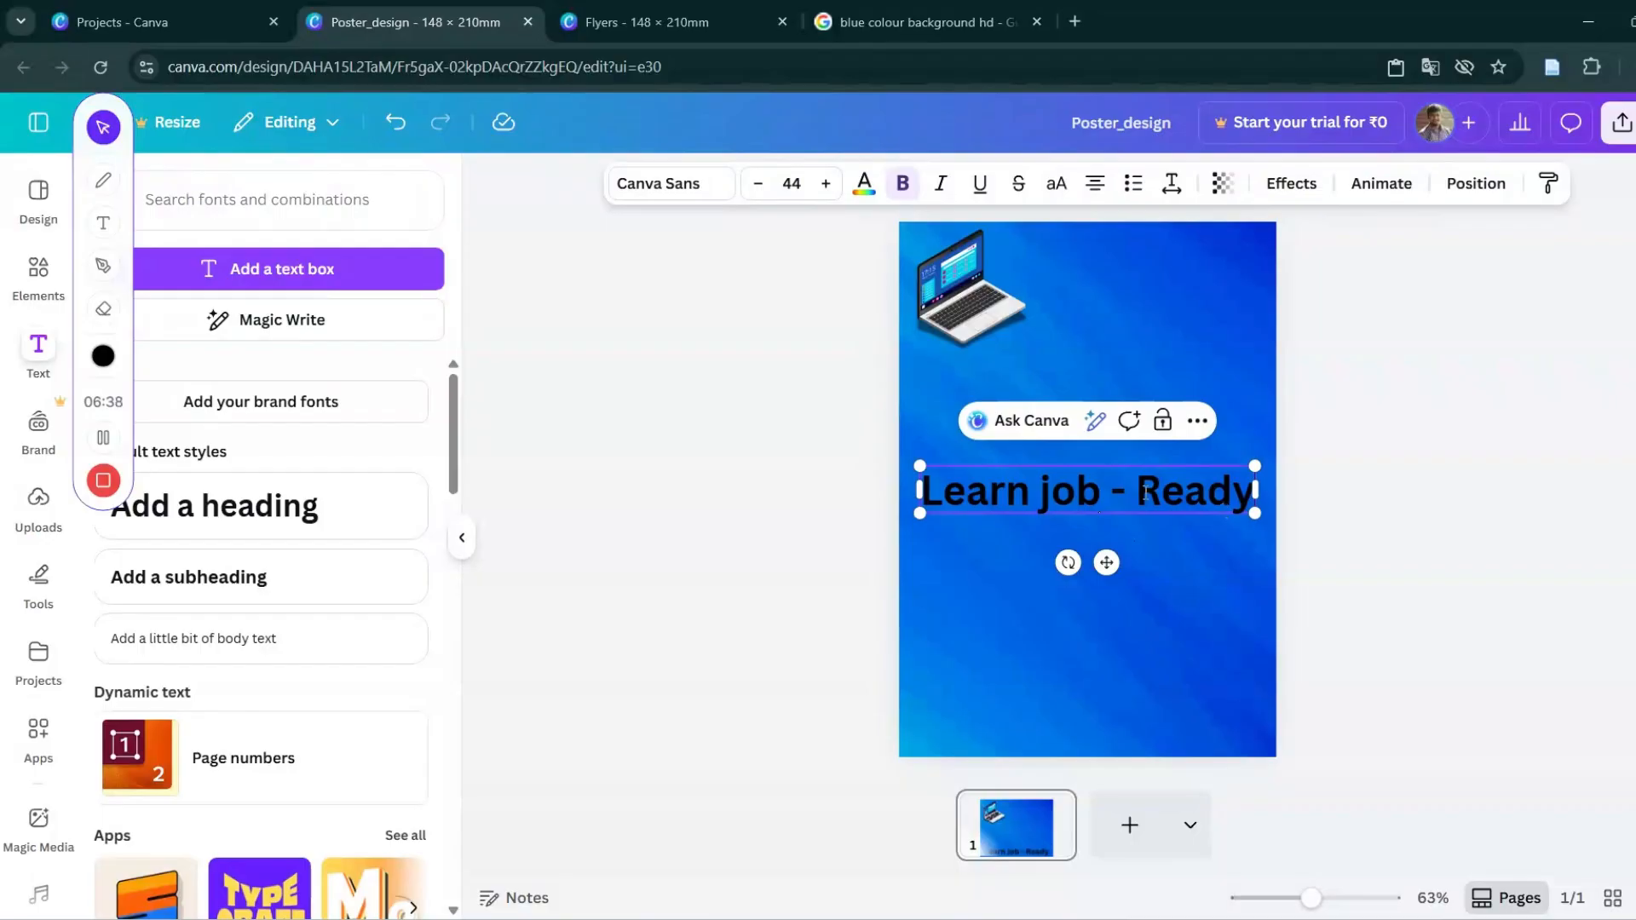
Convert the whole heading to uppercase and widen its text box so the words fit on one line.
left_click_drag(930, 494, 1259, 492)
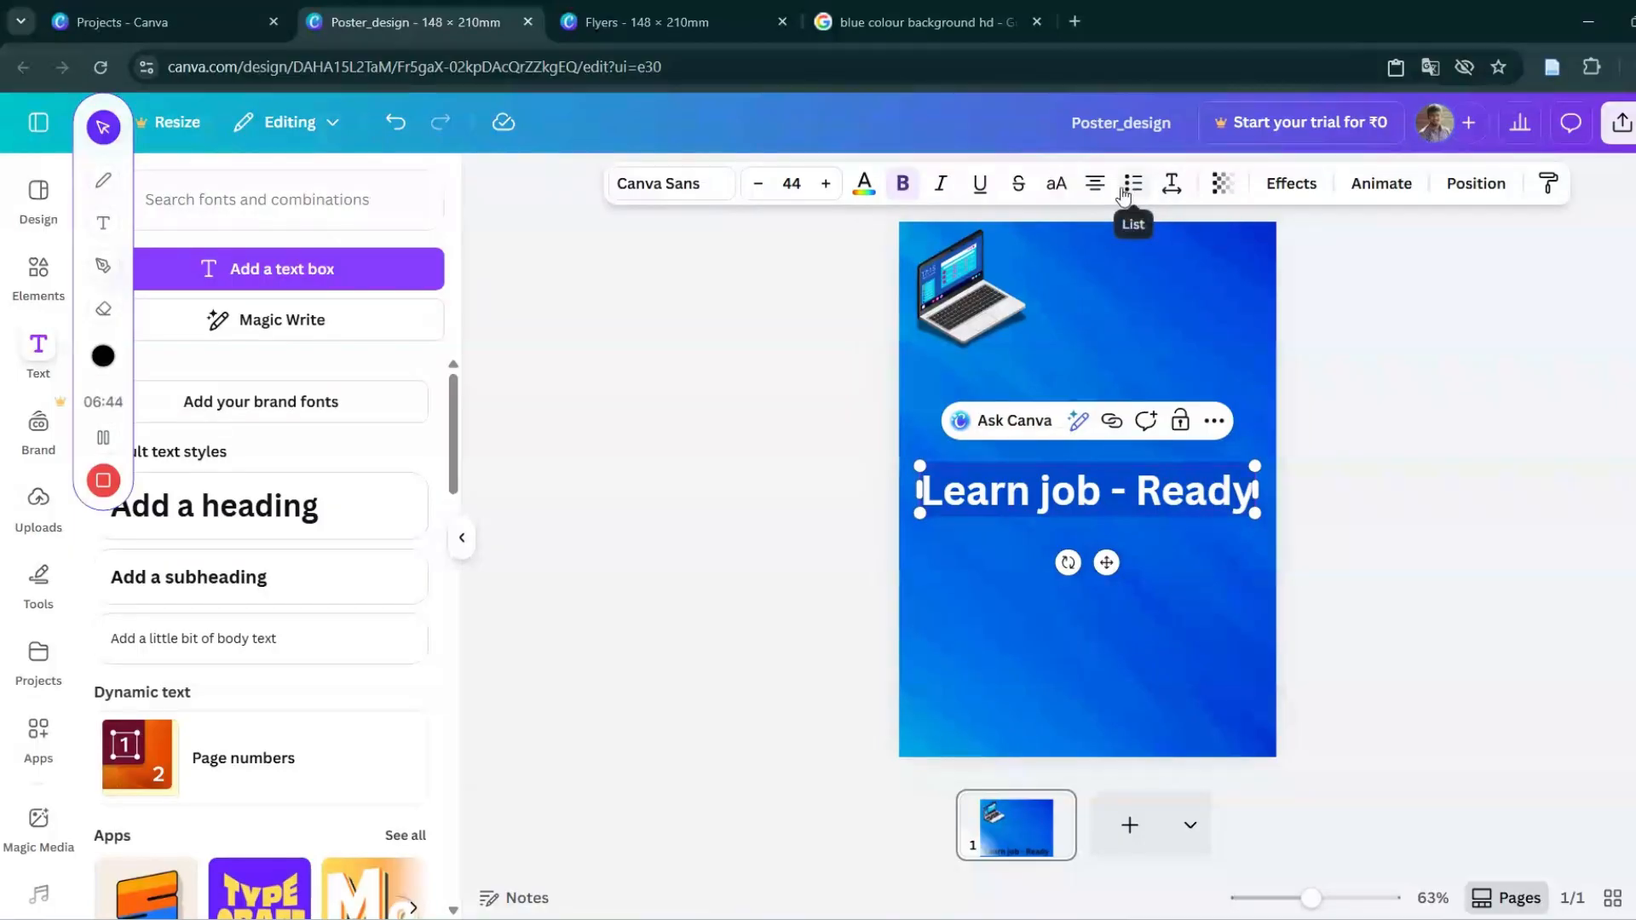
left_click(1066, 192)
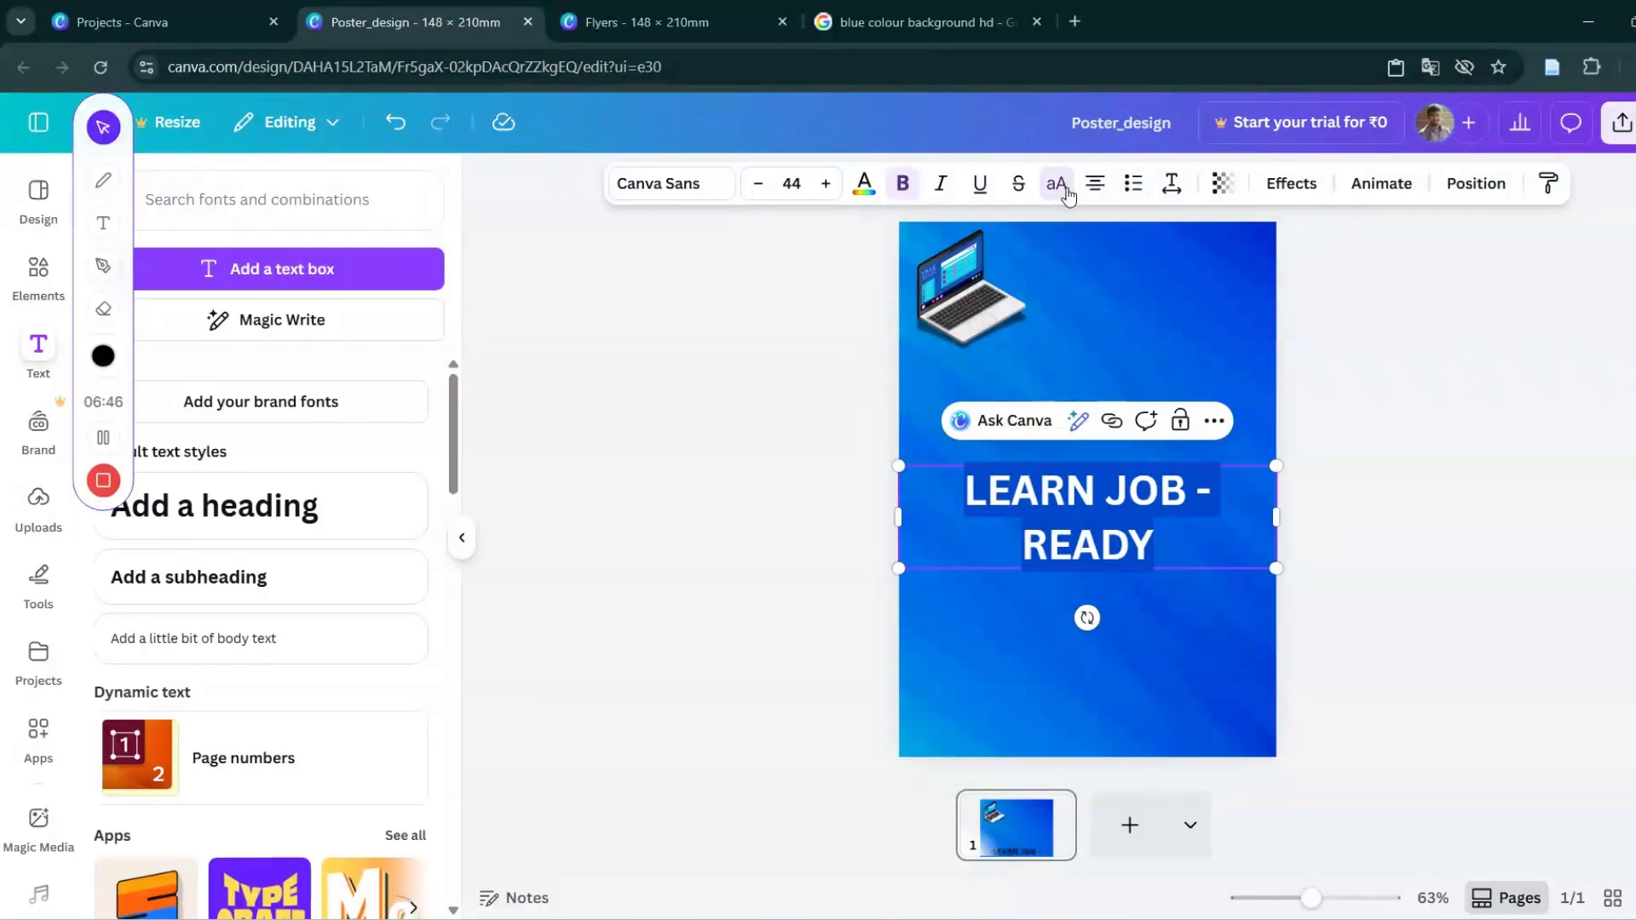
left_click_drag(1275, 513, 1308, 490)
Change the heading's font to Poppins in bold italic.
left_click(713, 181)
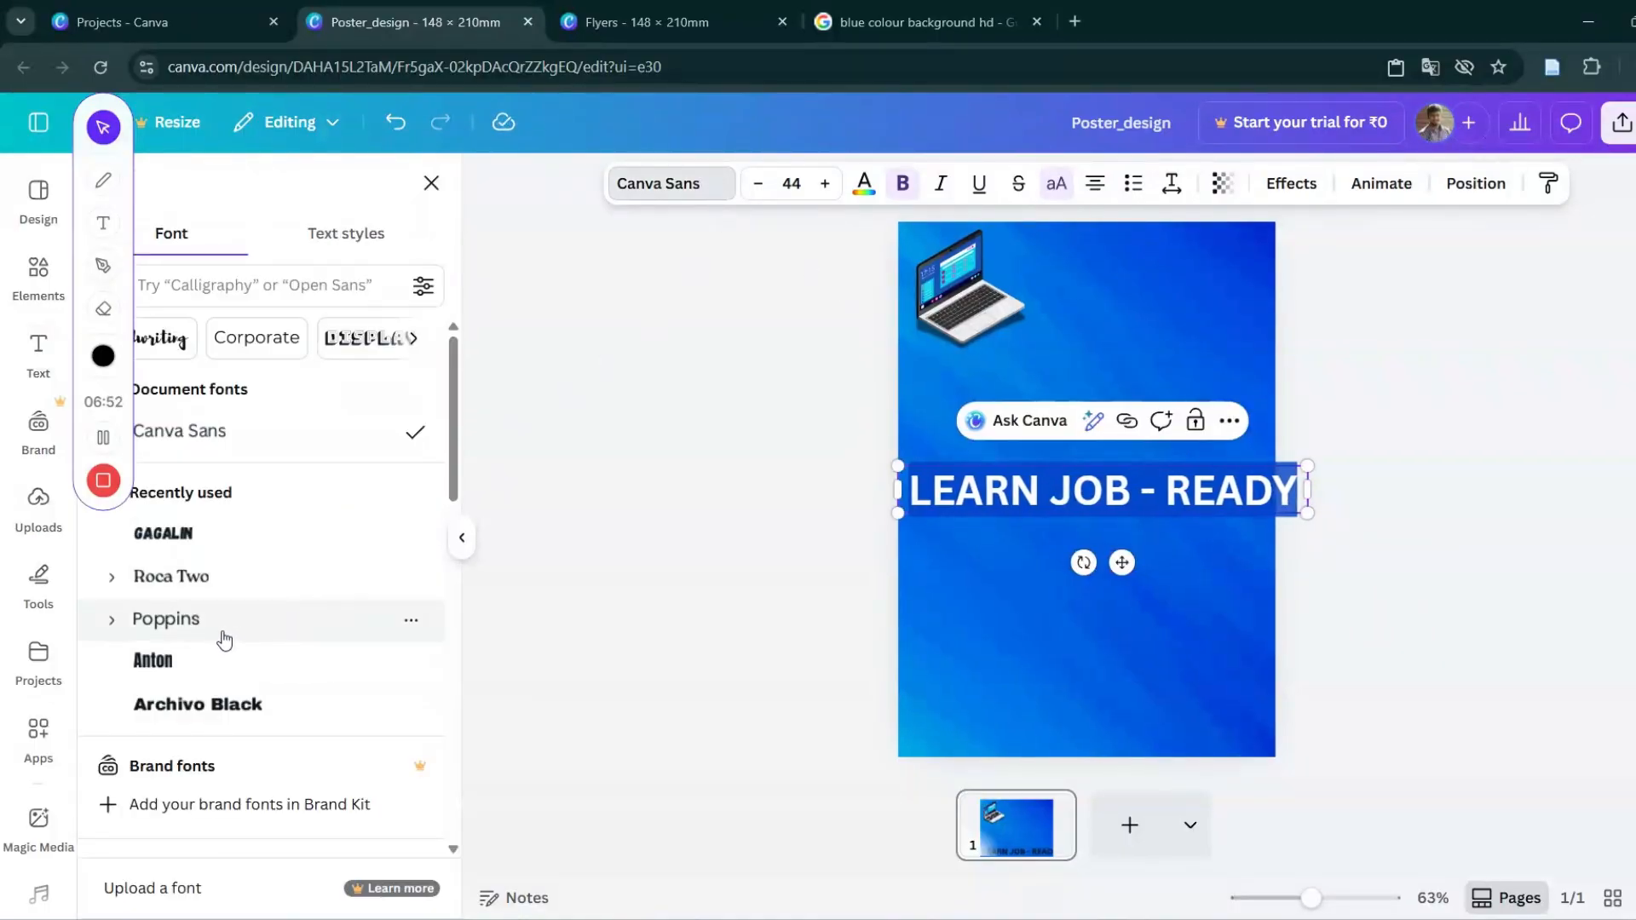
left_click(224, 639)
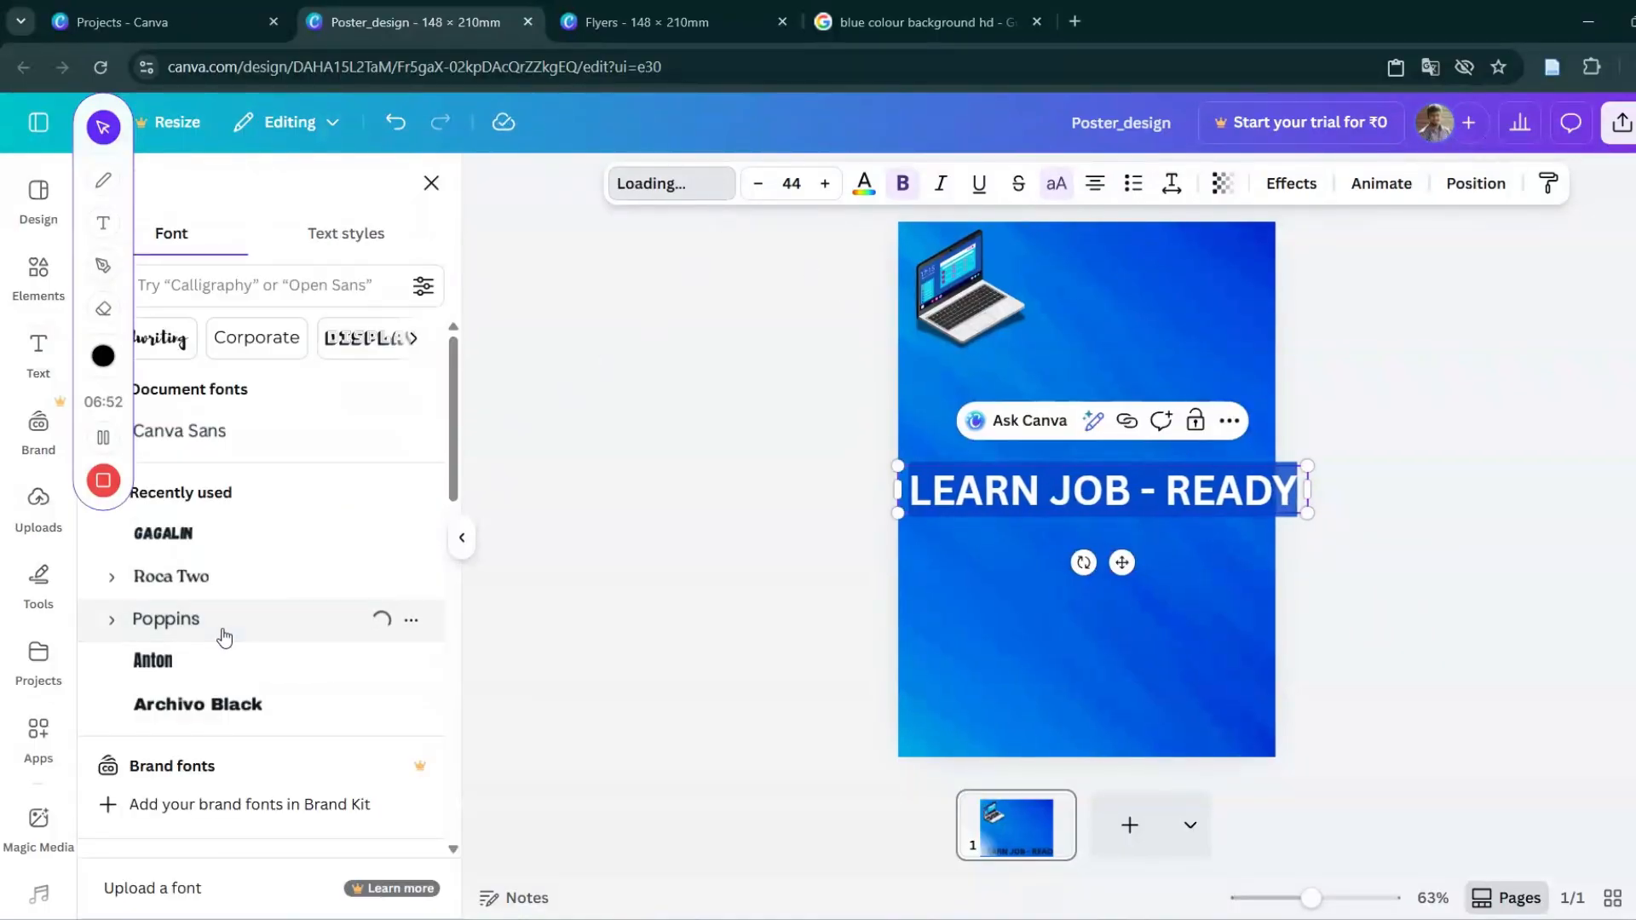
left_click(902, 184)
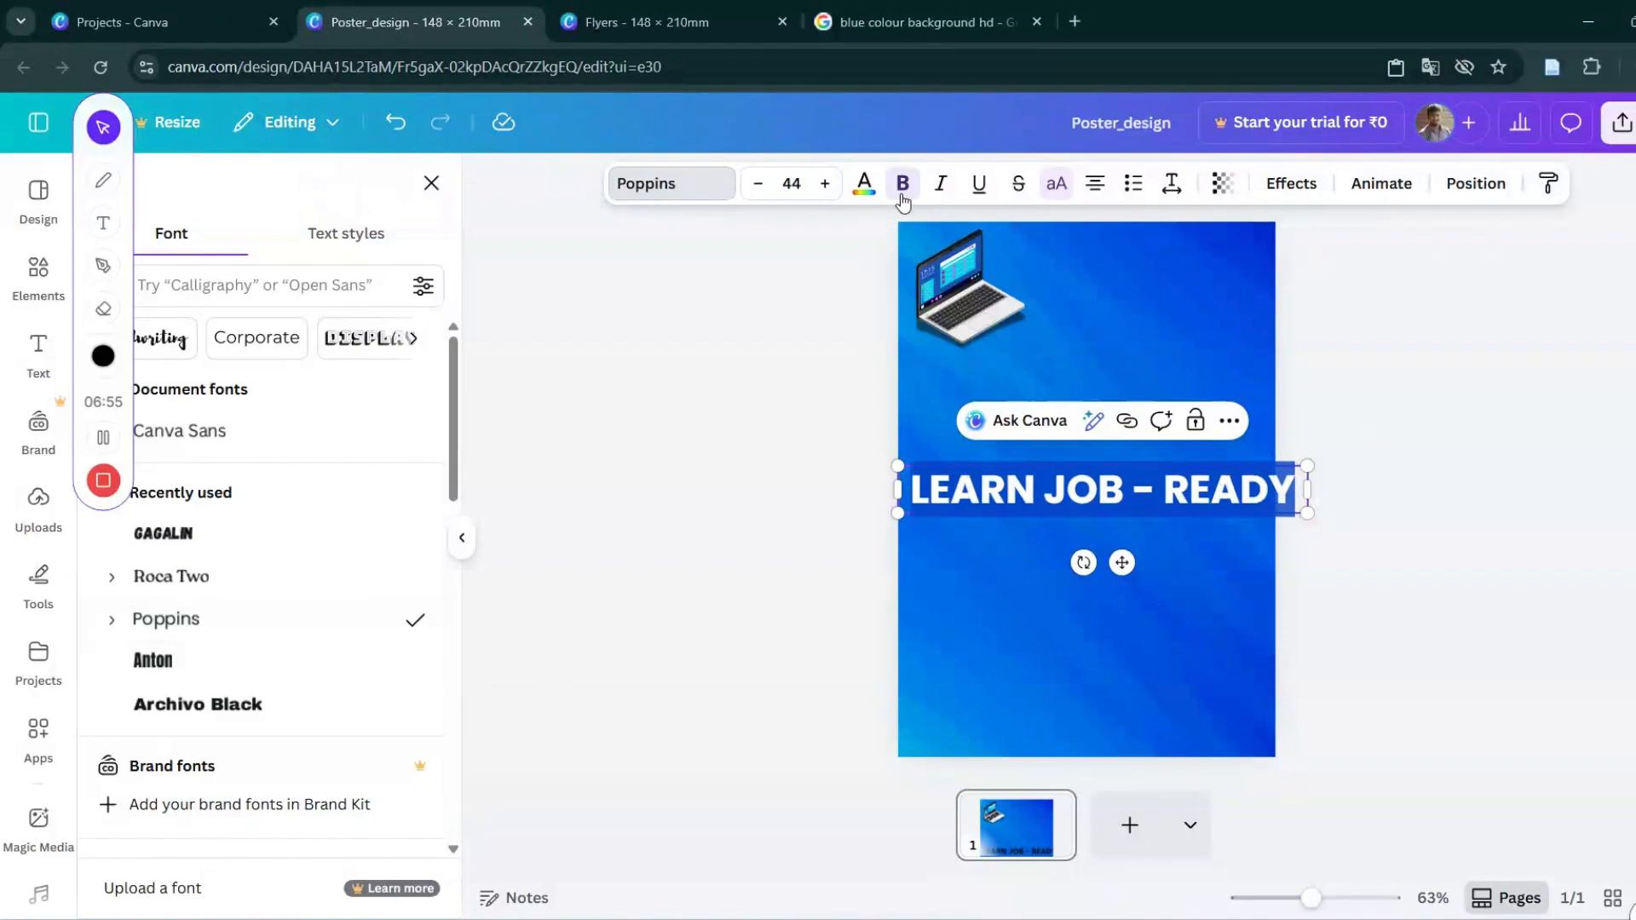
left_click(946, 192)
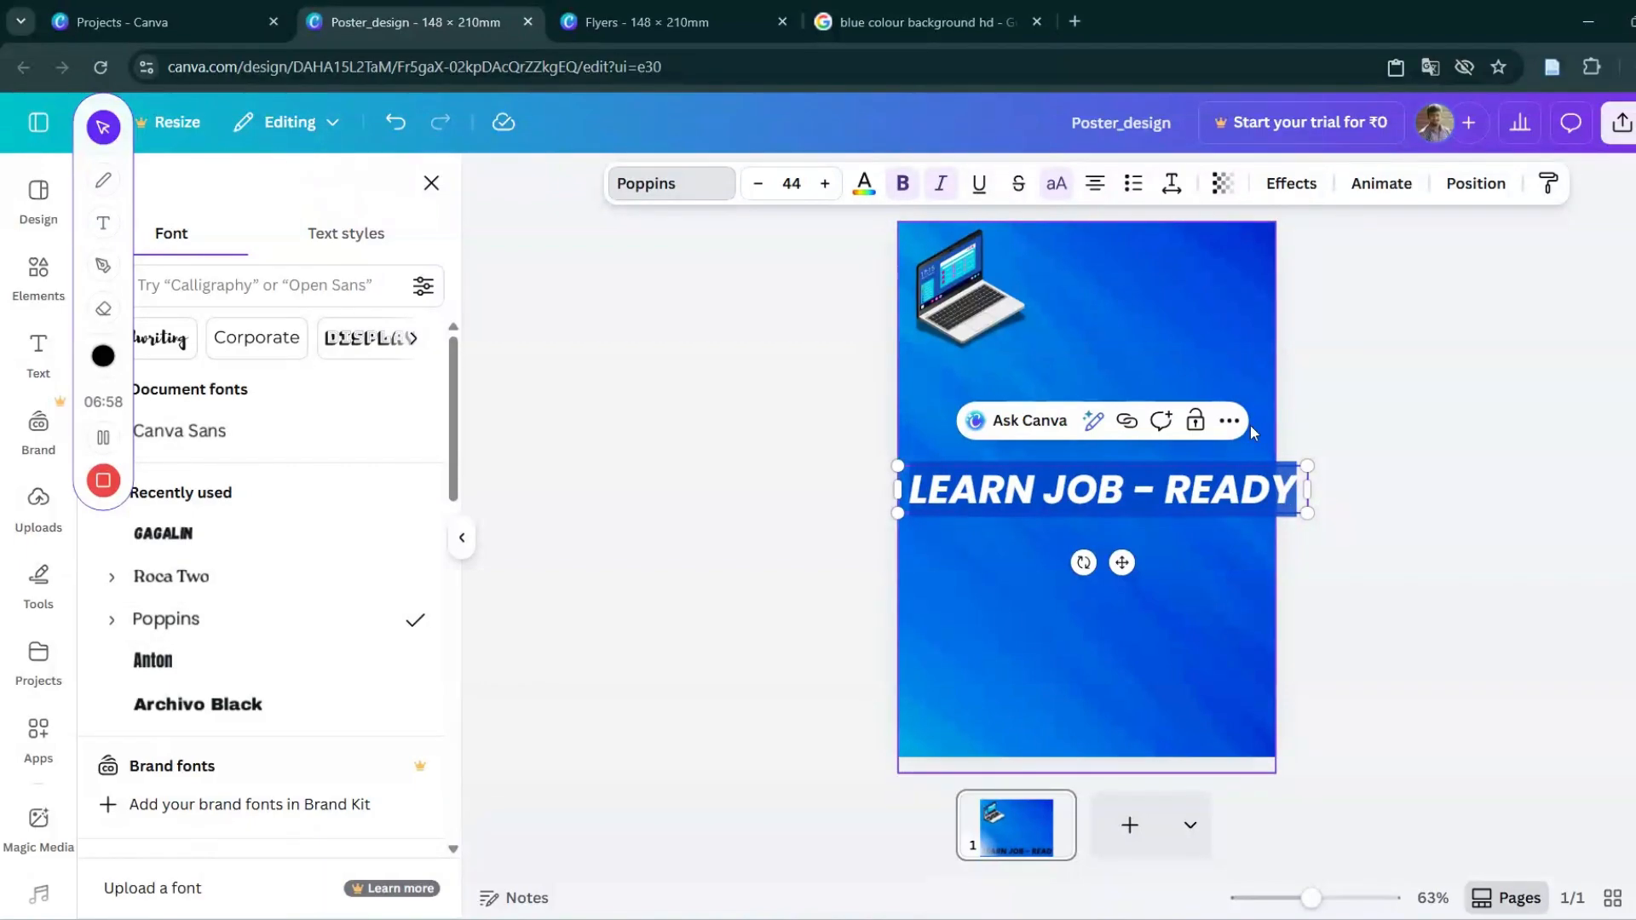
Narrow the heading's text box to fit within the page width and set the font size to 40.
left_click_drag(1311, 492, 1267, 499)
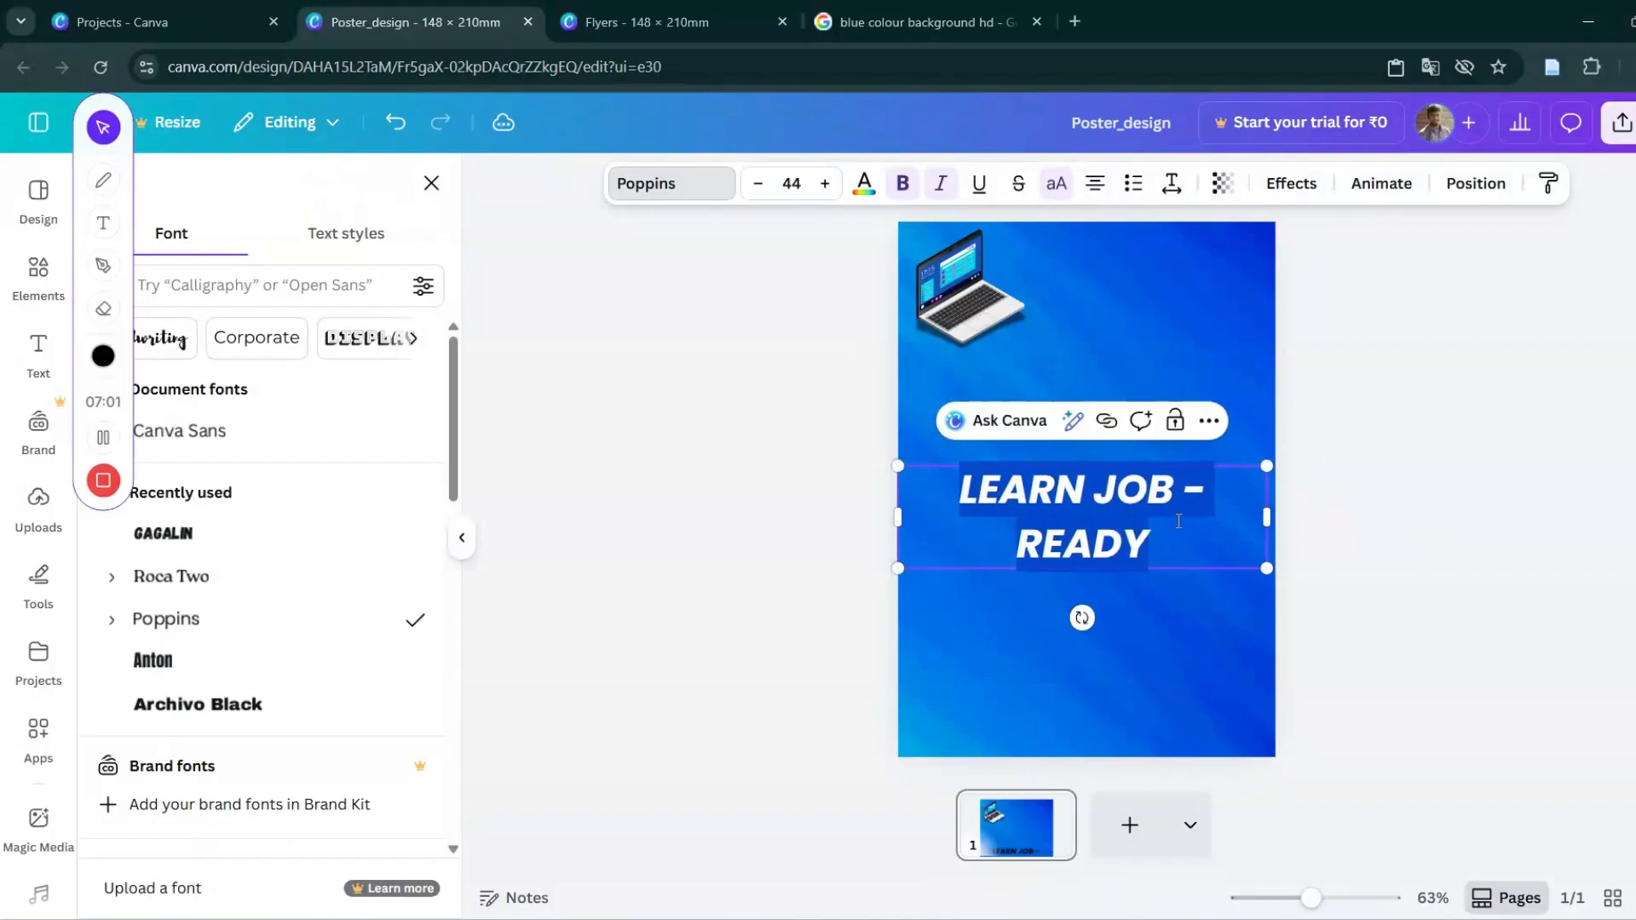
left_click(763, 189)
left_click(763, 189)
left_click(760, 186)
left_click(761, 186)
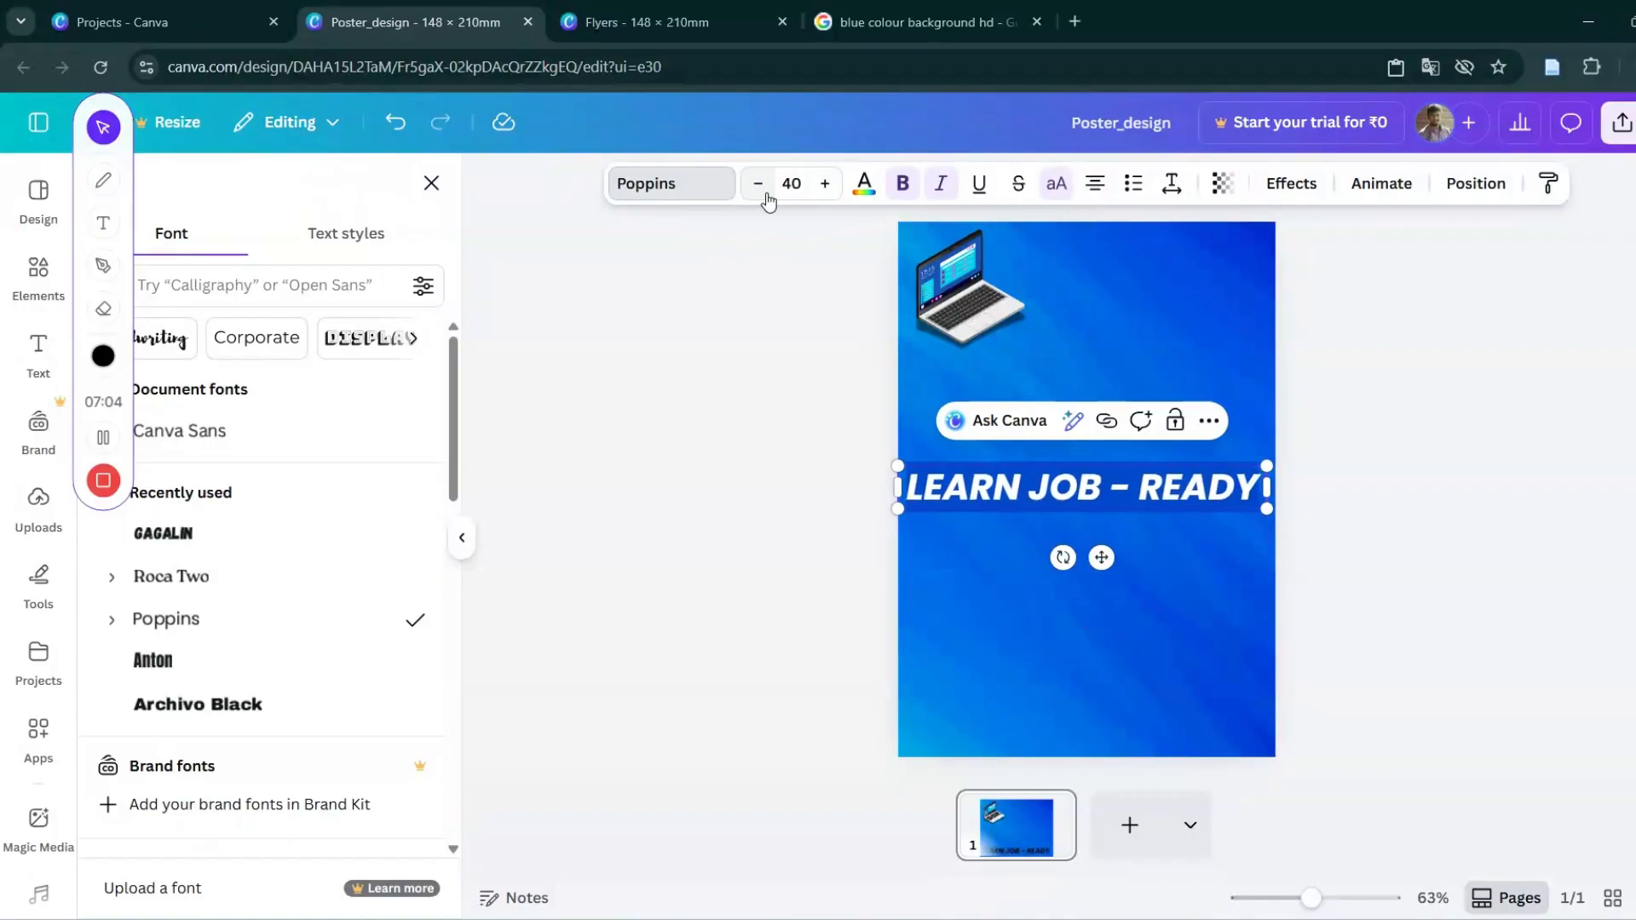
Move the heading to the top of the page beside the laptop and narrow its text box to end at the page edge.
left_click_drag(1104, 552, 1179, 325)
left_click_drag(1192, 321, 1187, 322)
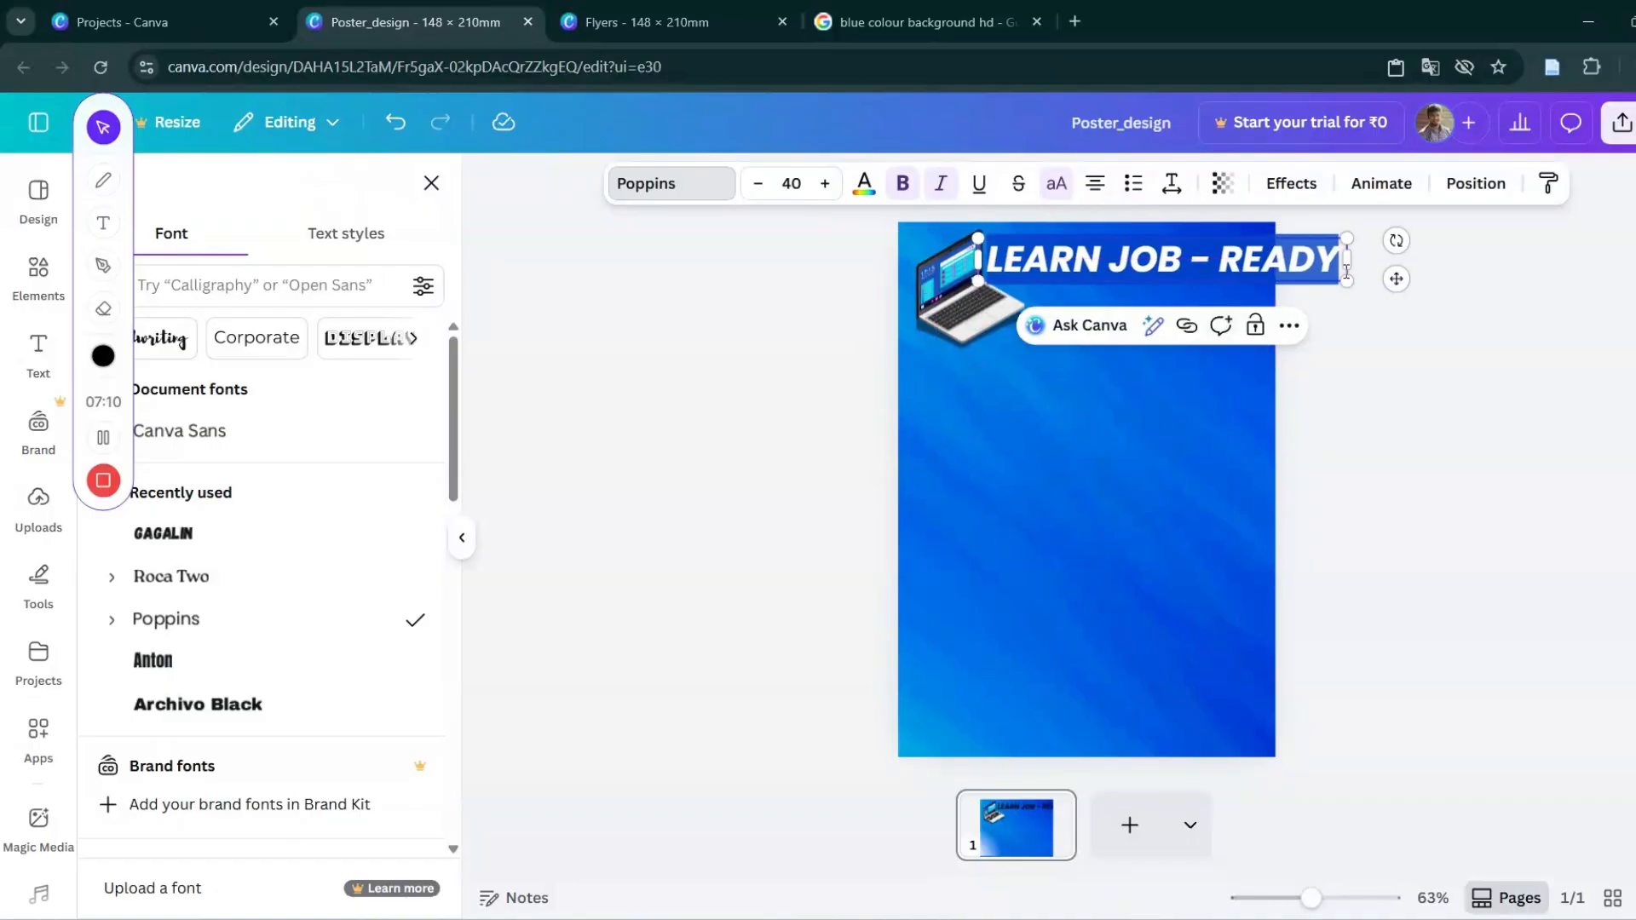
left_click_drag(1344, 258, 1281, 264)
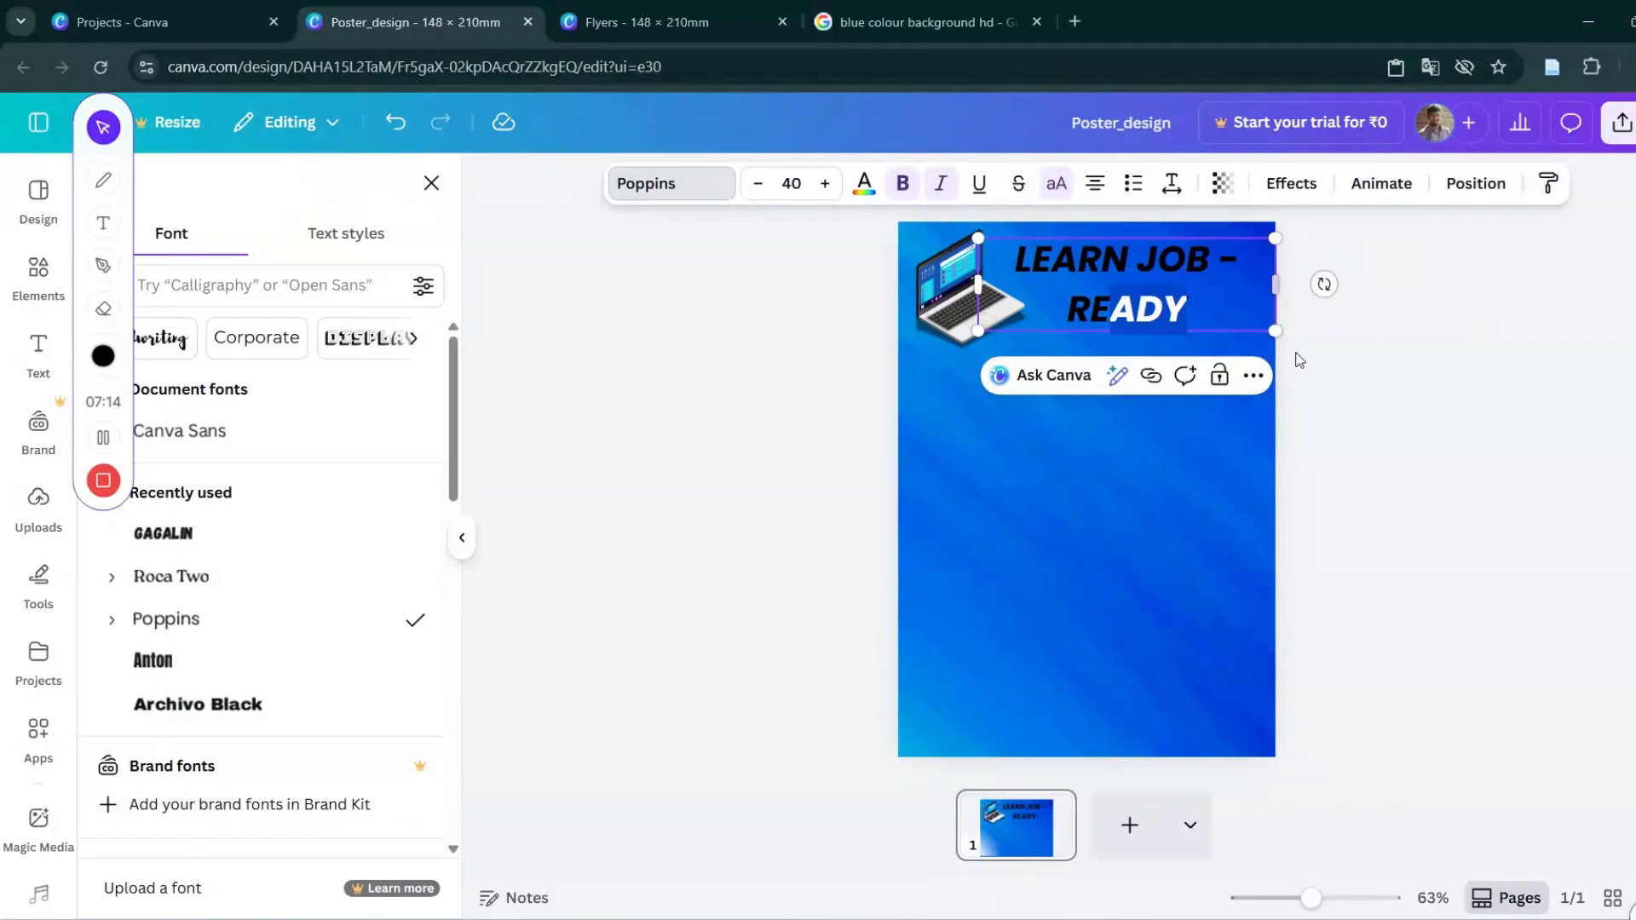
Reduce the heading's font size to 32 so it fits on one line beside the laptop.
left_click(758, 188)
left_click(758, 188)
left_click(758, 188)
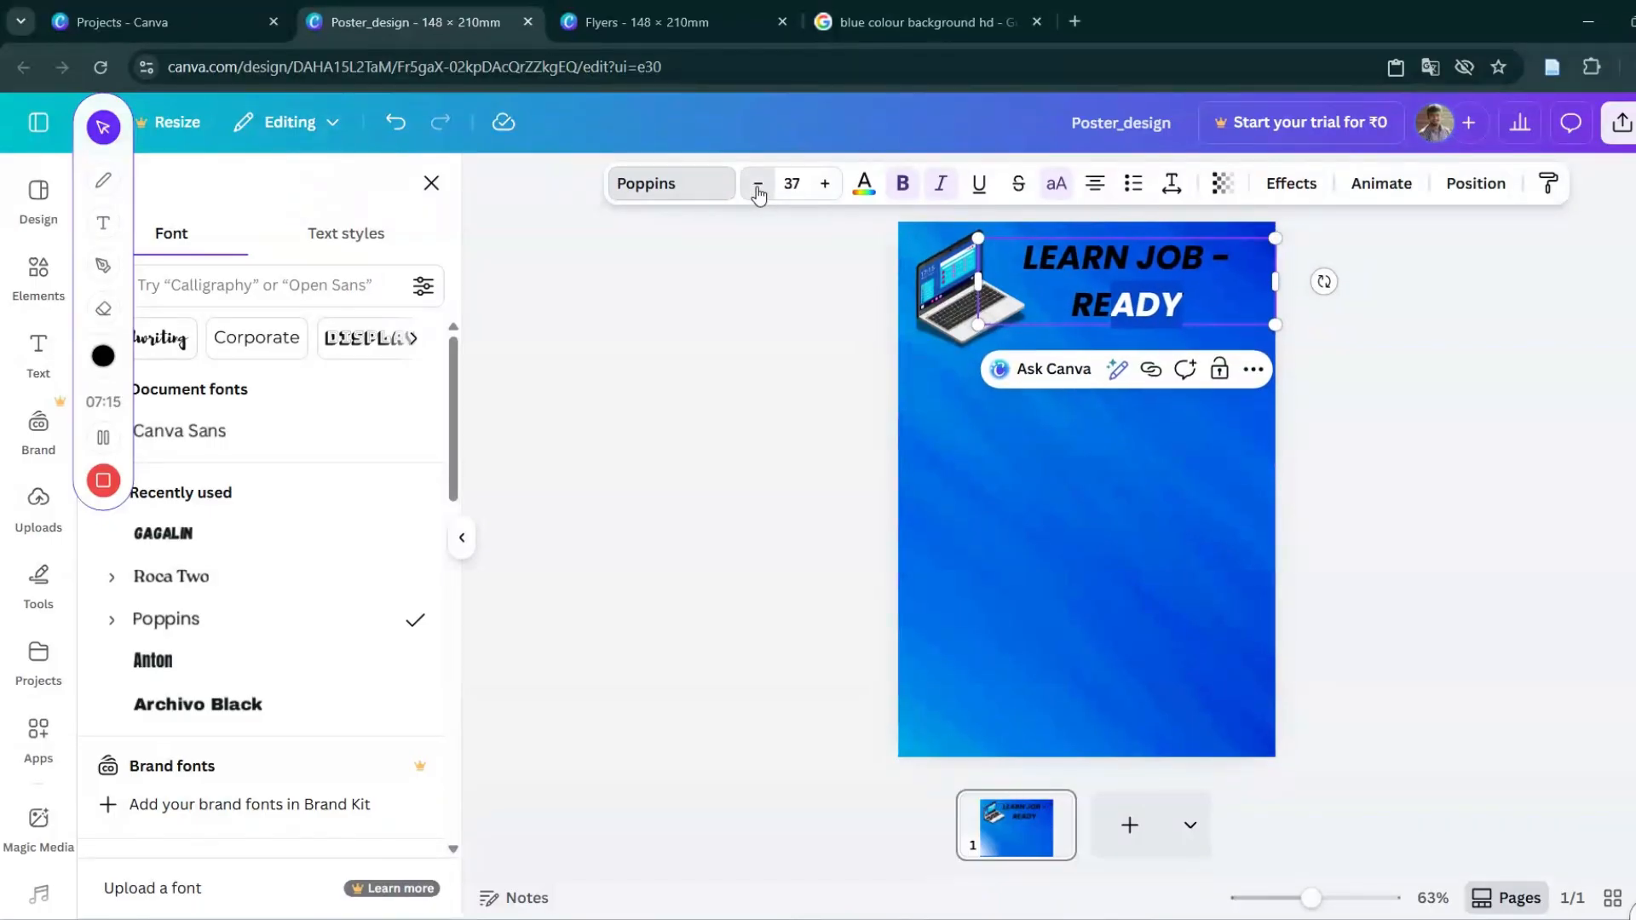
left_click(758, 187)
left_click(758, 187)
left_click(757, 187)
left_click(757, 187)
left_click(757, 187)
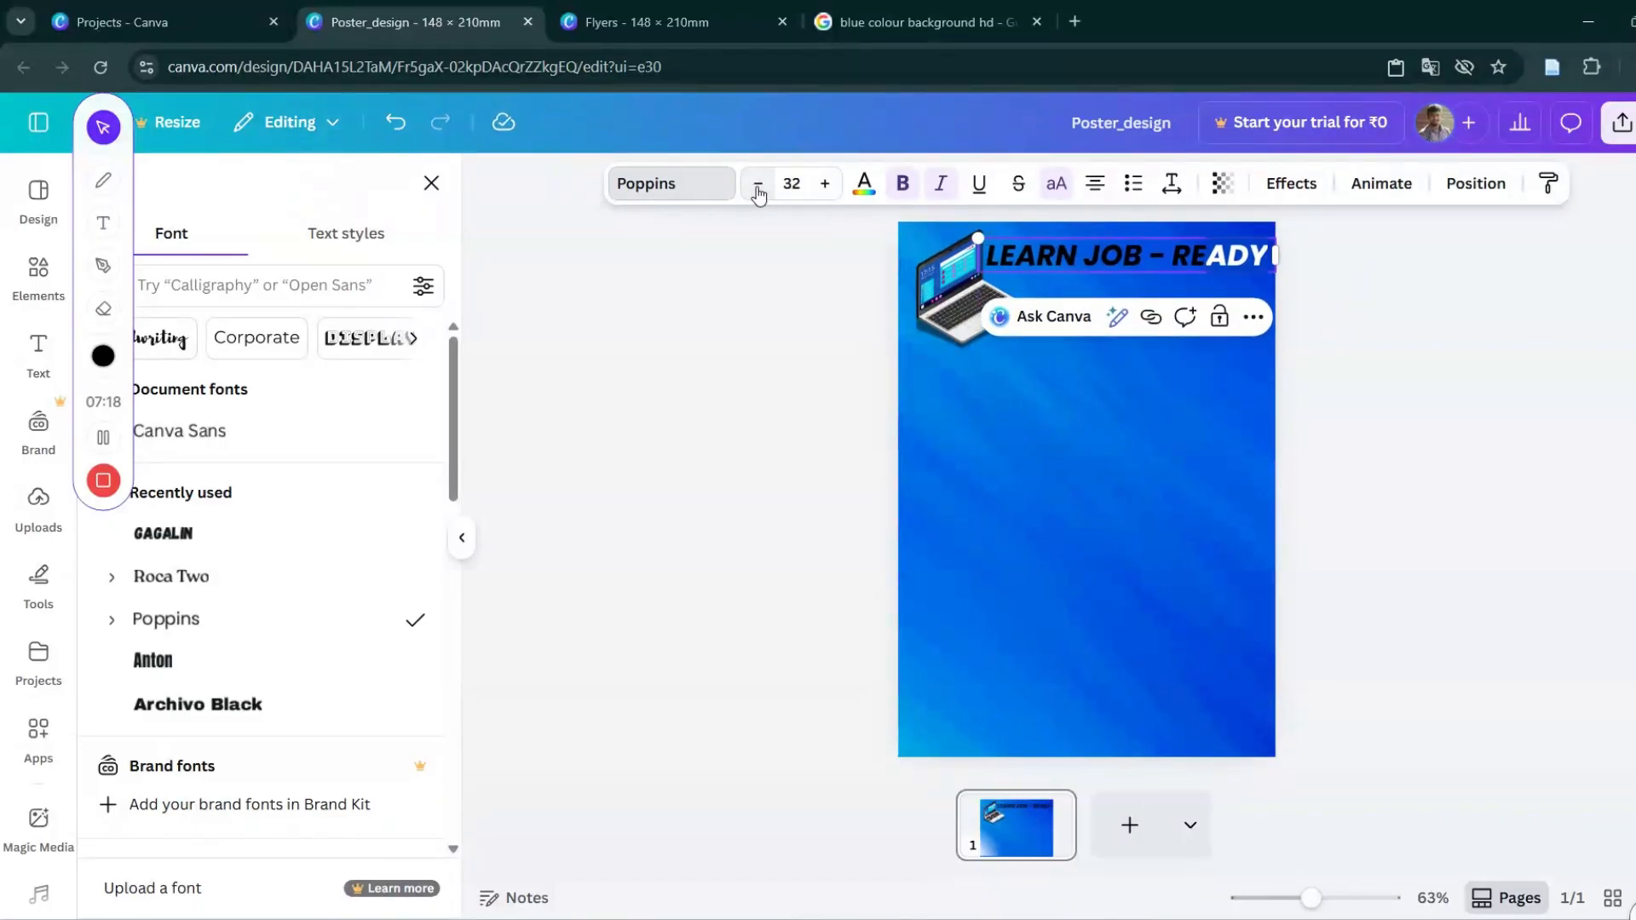
left_click(1012, 476)
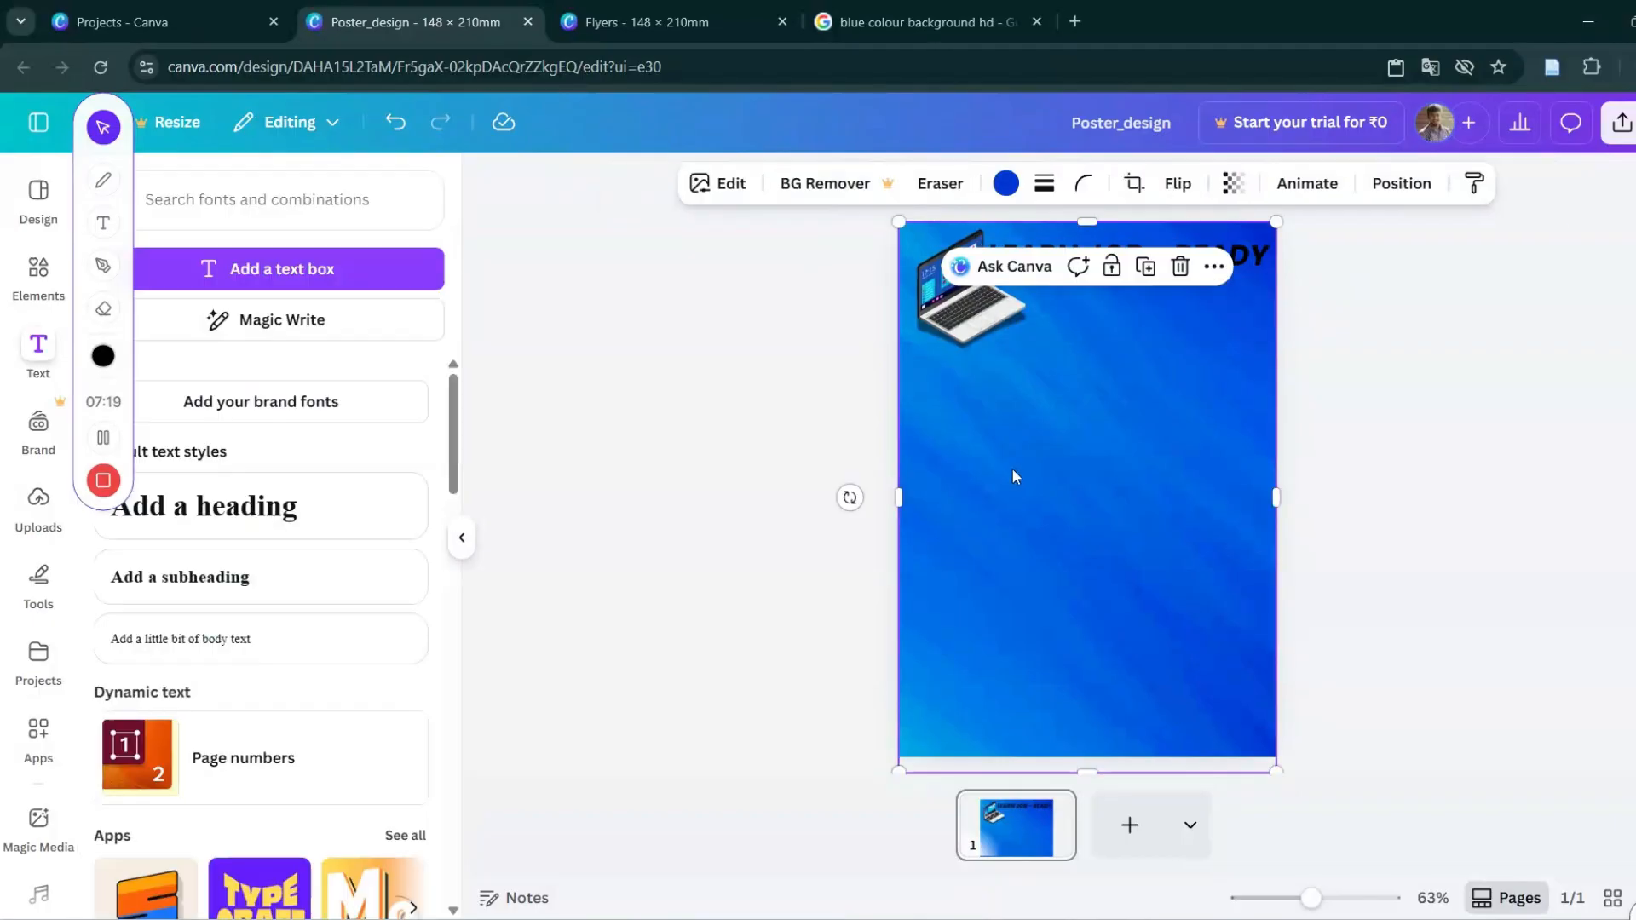
Colour the "LEARN JOB - READY" heading yellow from the default solid colours.
left_click(1254, 262)
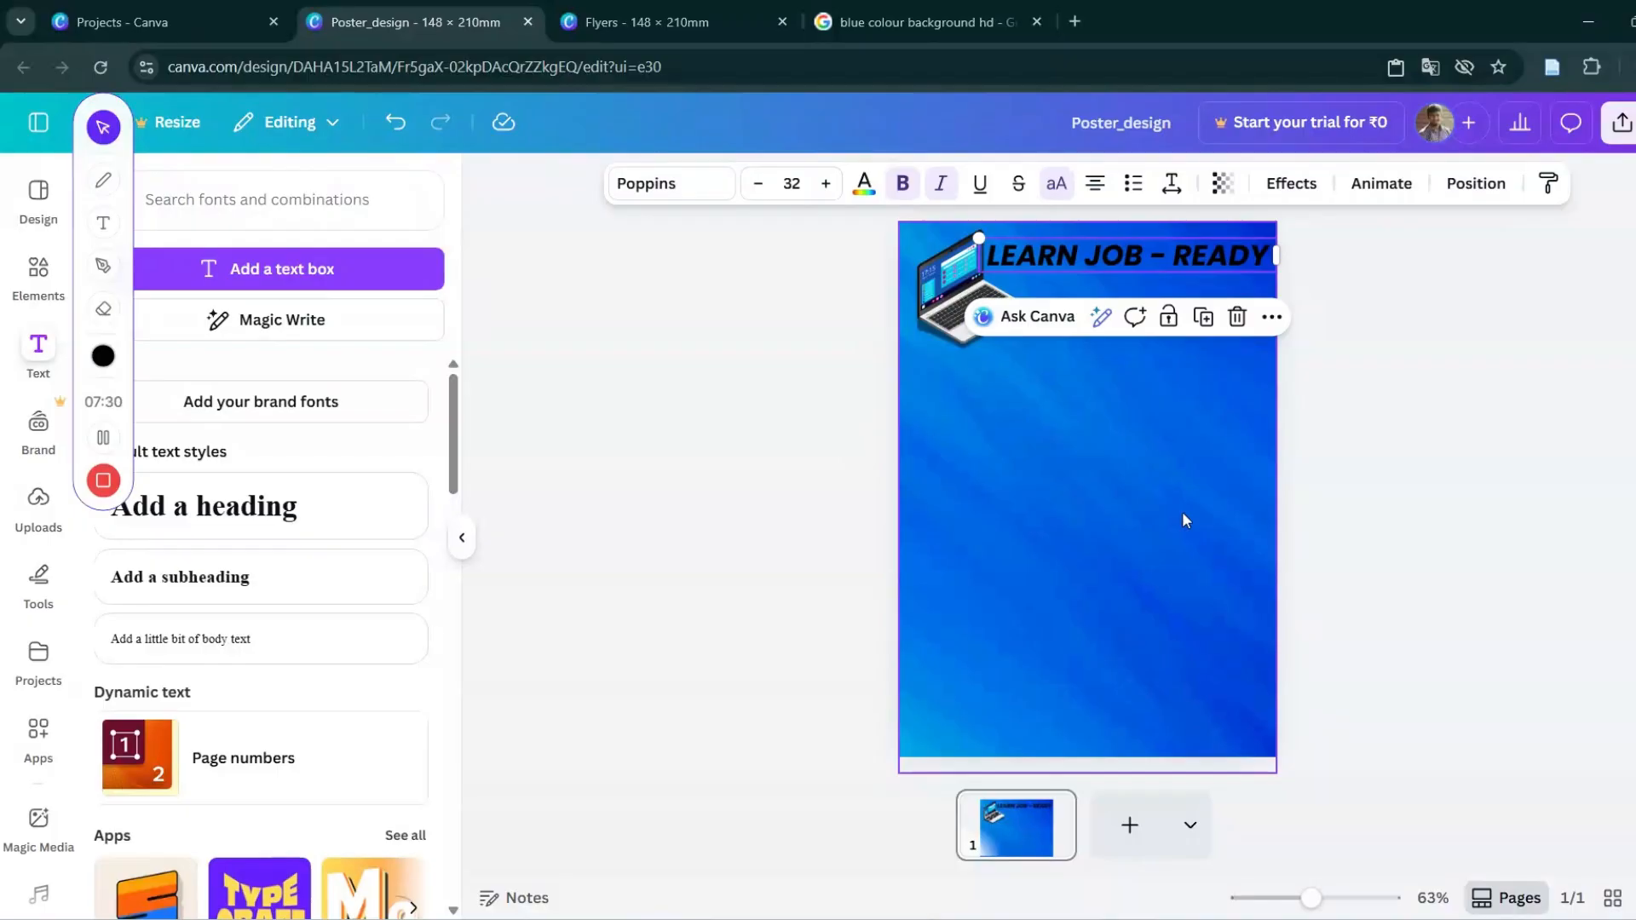
left_click(859, 189)
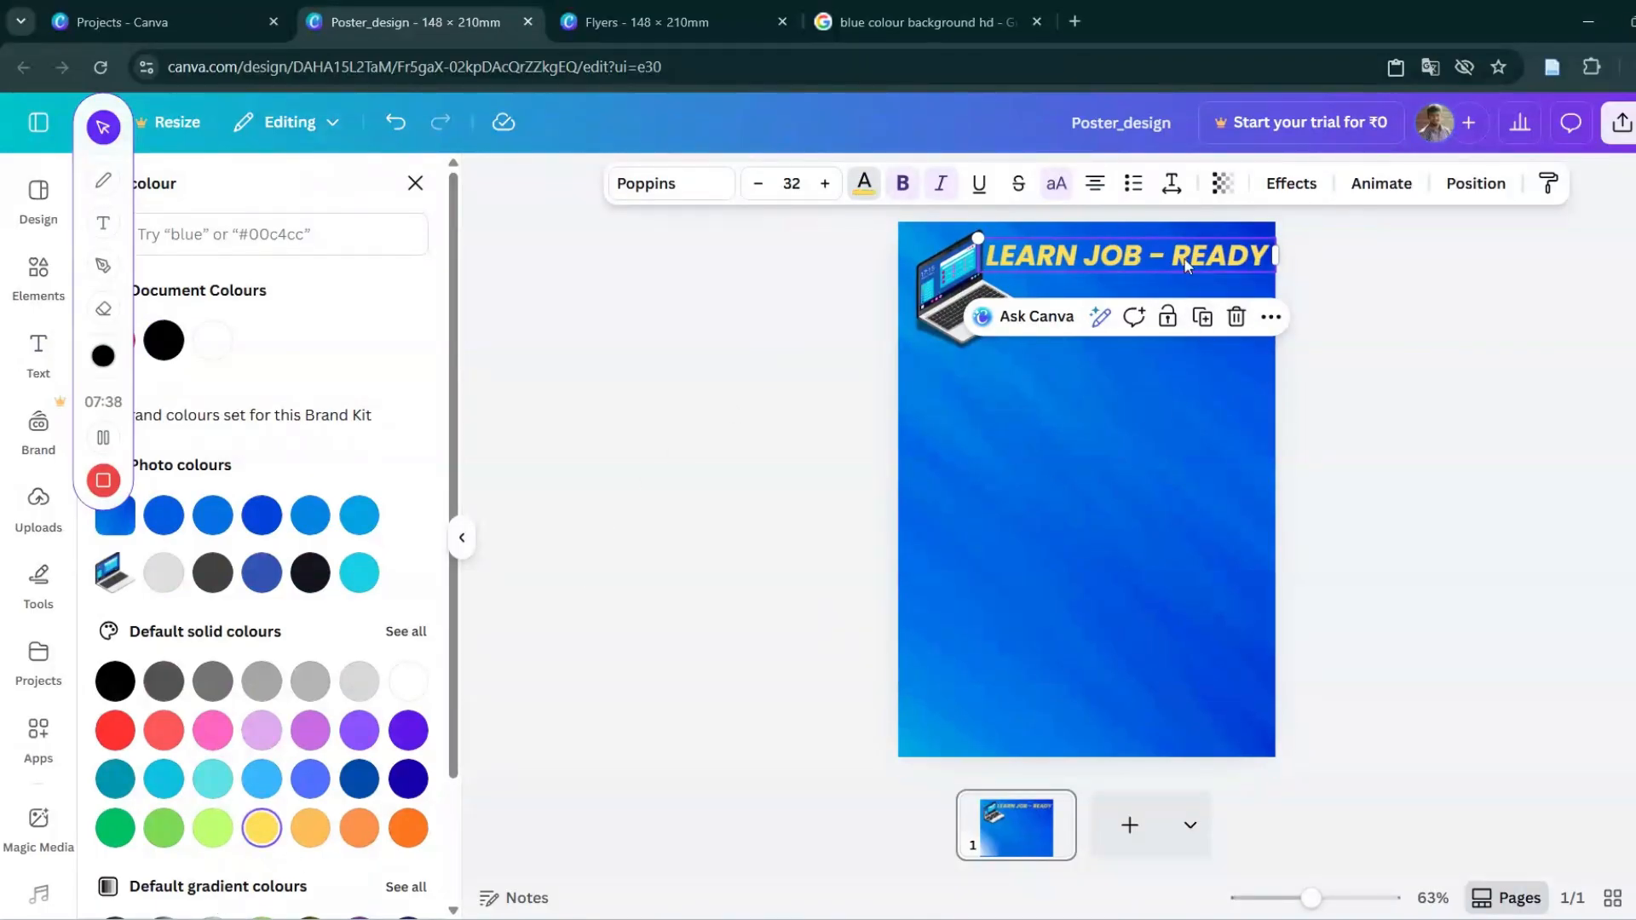
left_click(1102, 417)
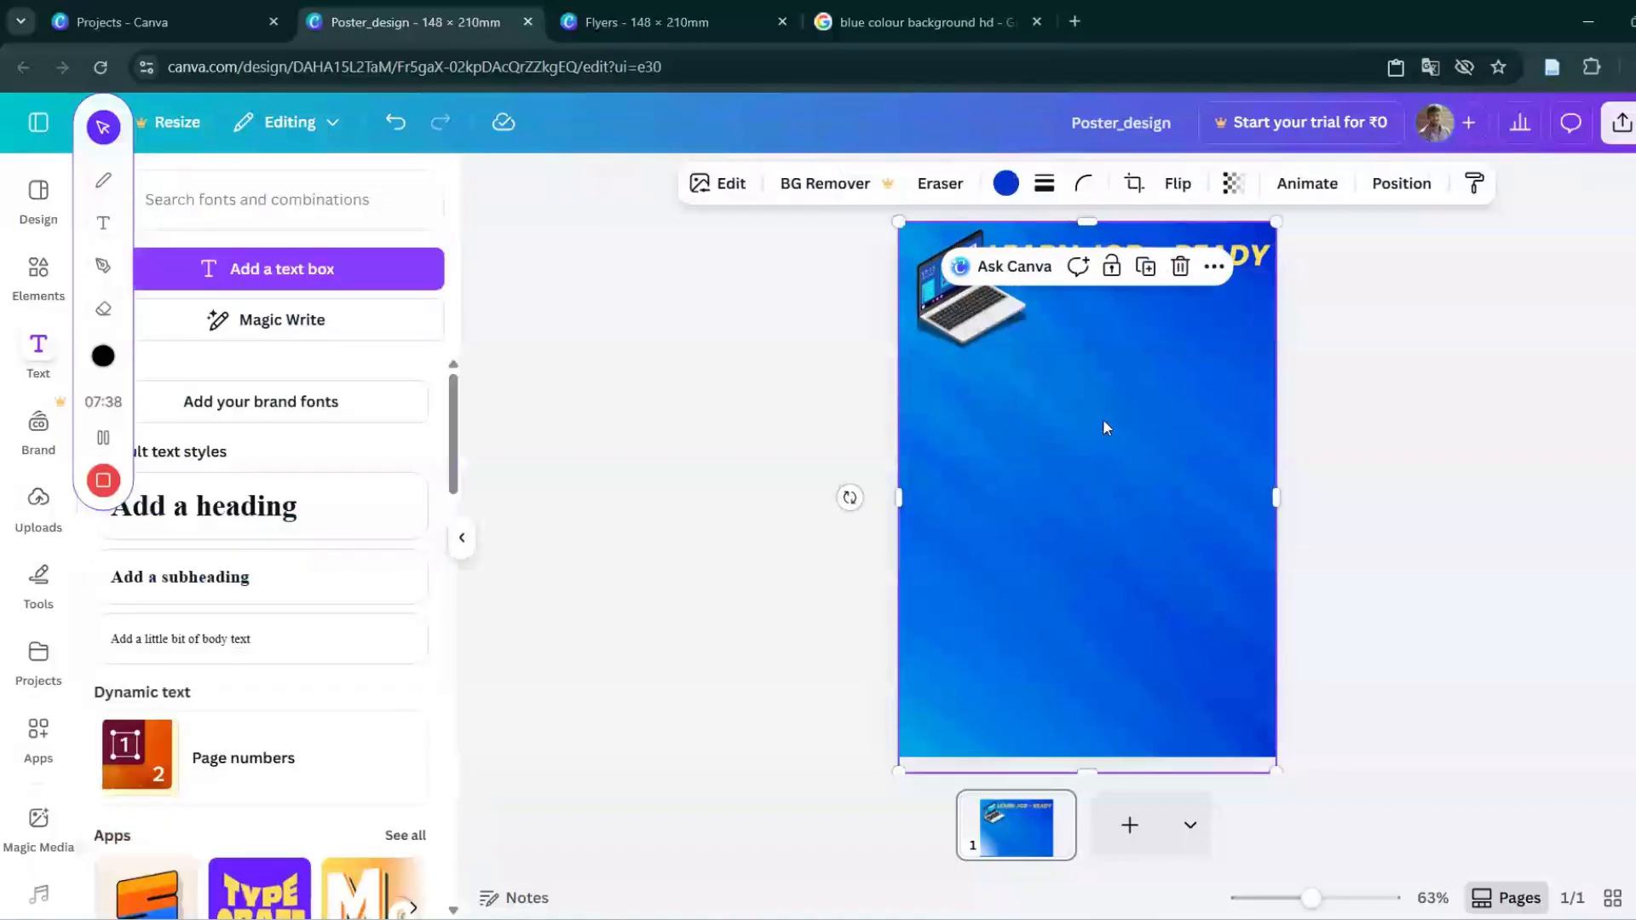
left_click(1244, 264)
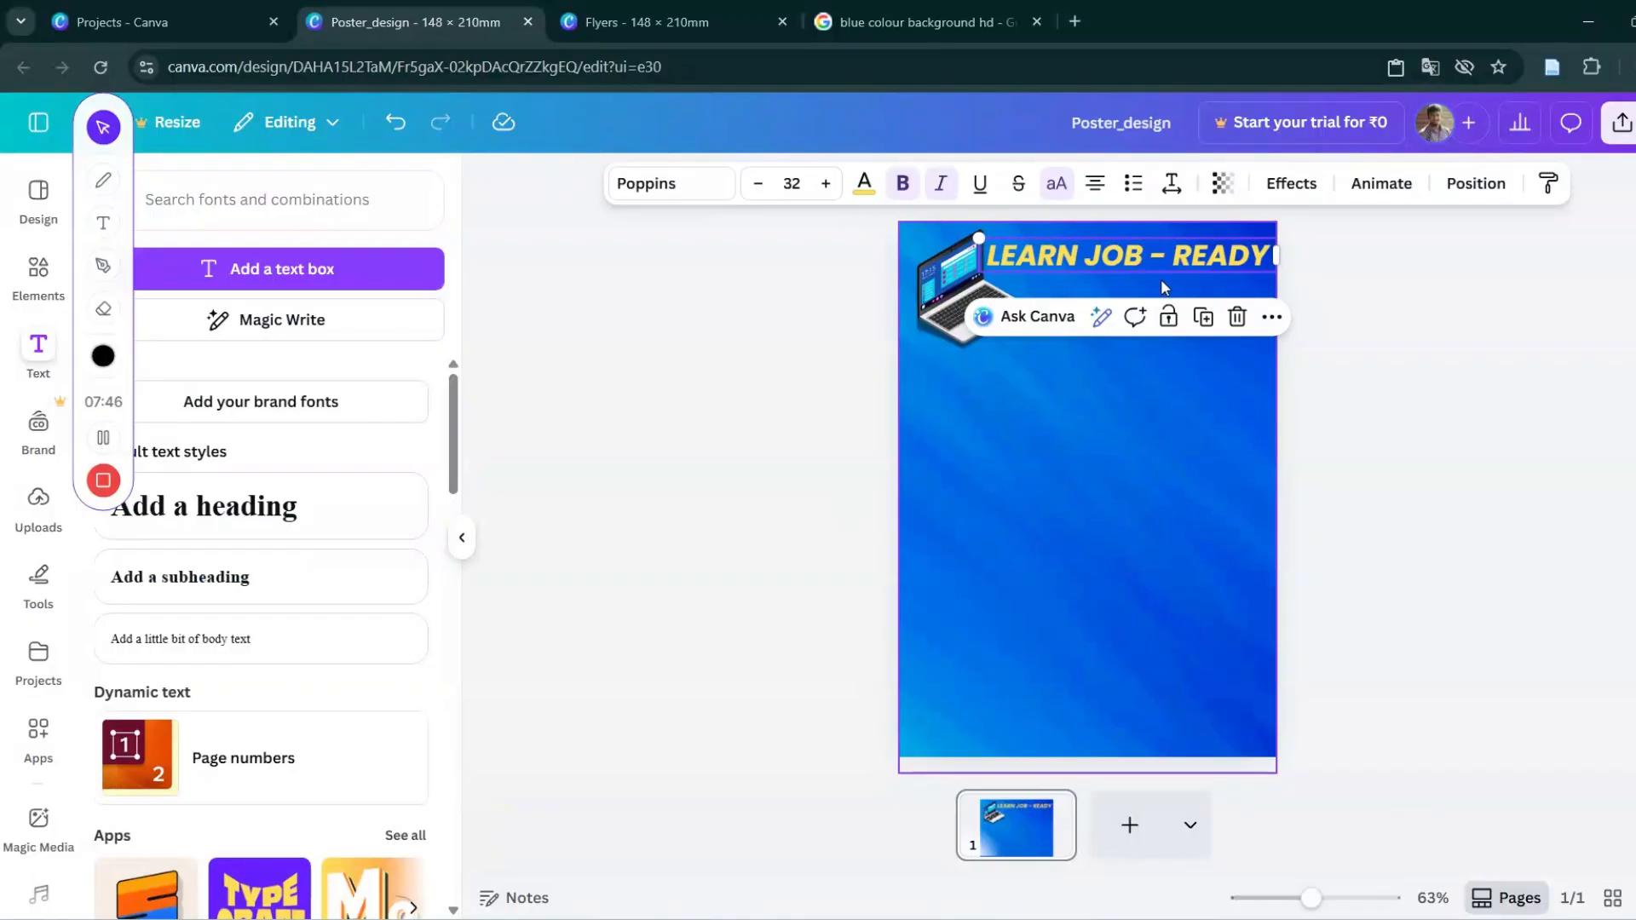
left_click(1157, 254)
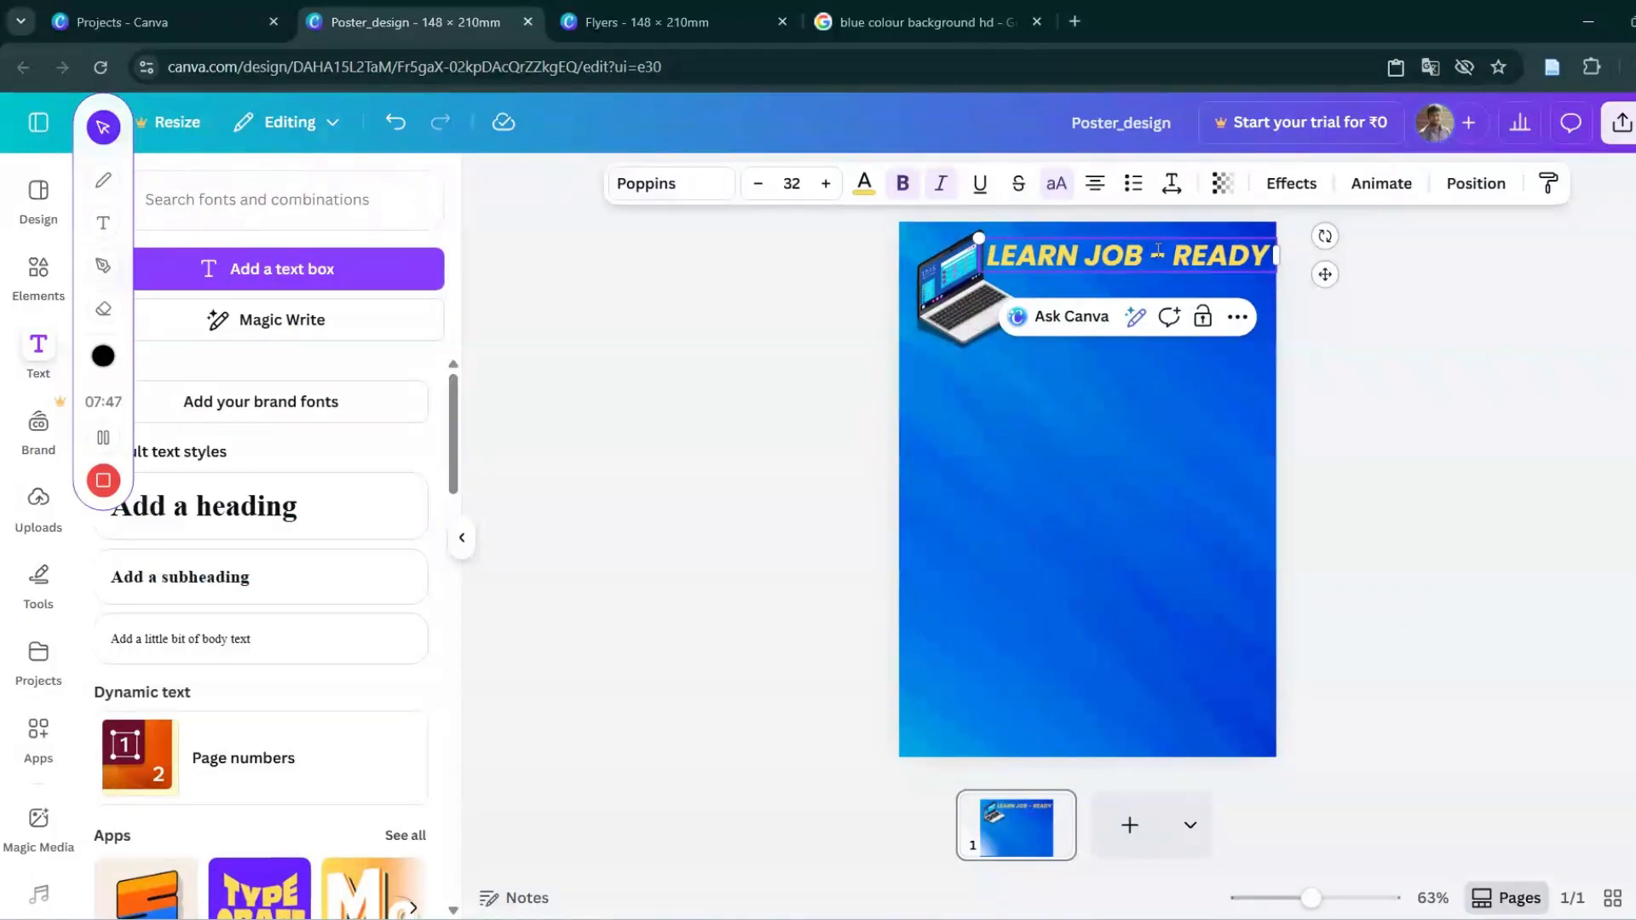
left_click(1211, 426)
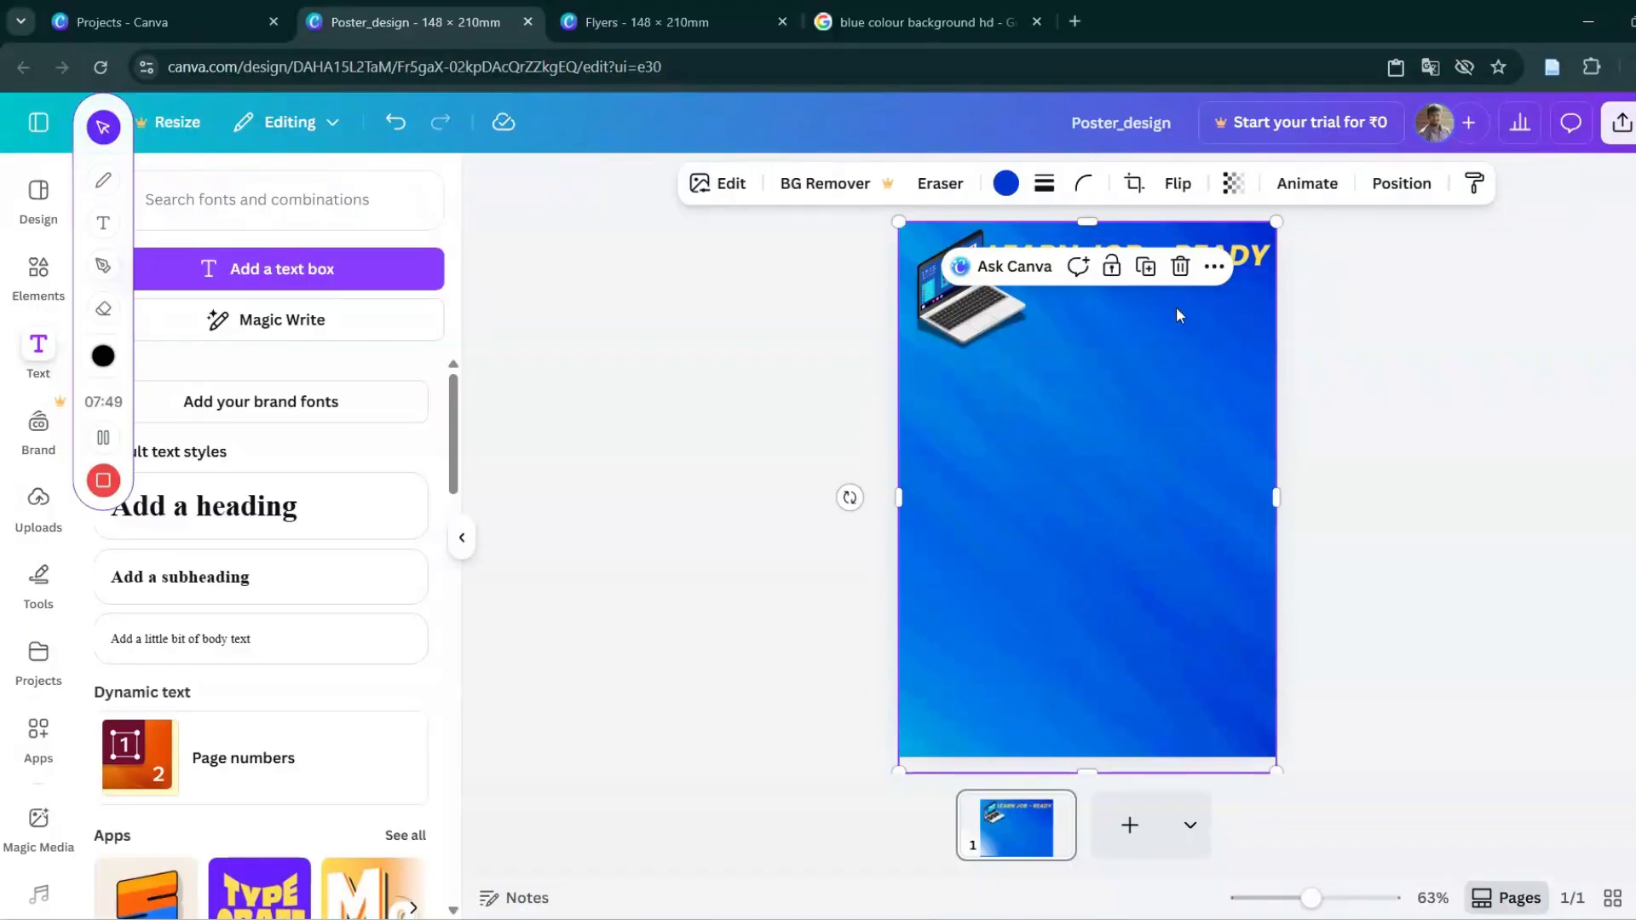
Duplicate the yellow heading and place the copy directly below the original as a second line.
left_click(1264, 267)
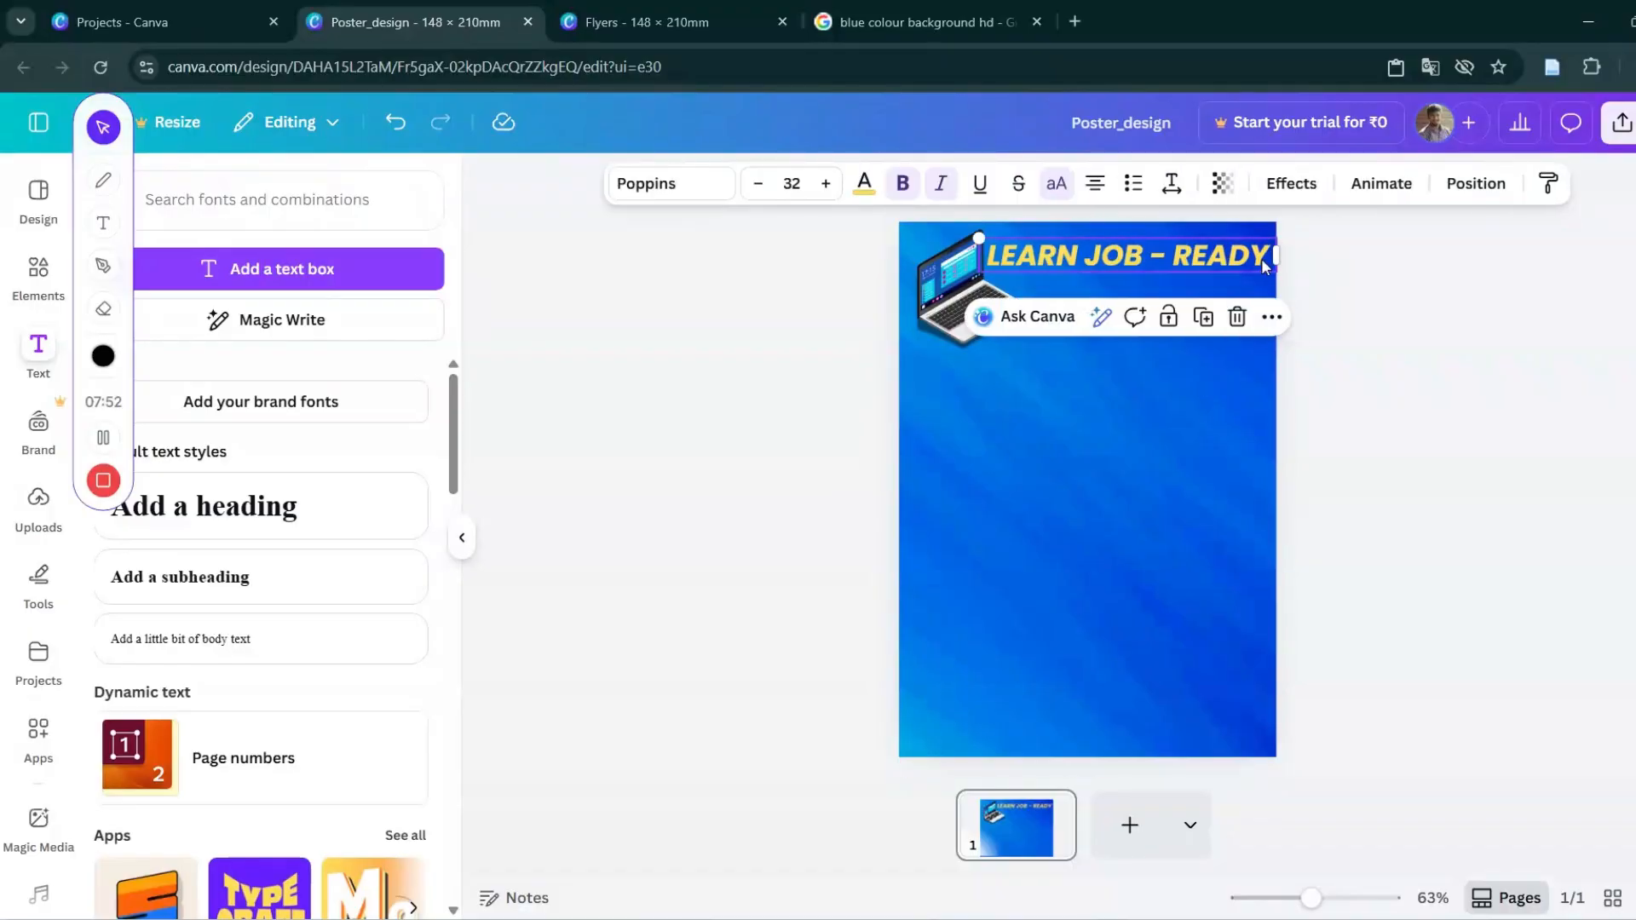
key("ctrl+d")
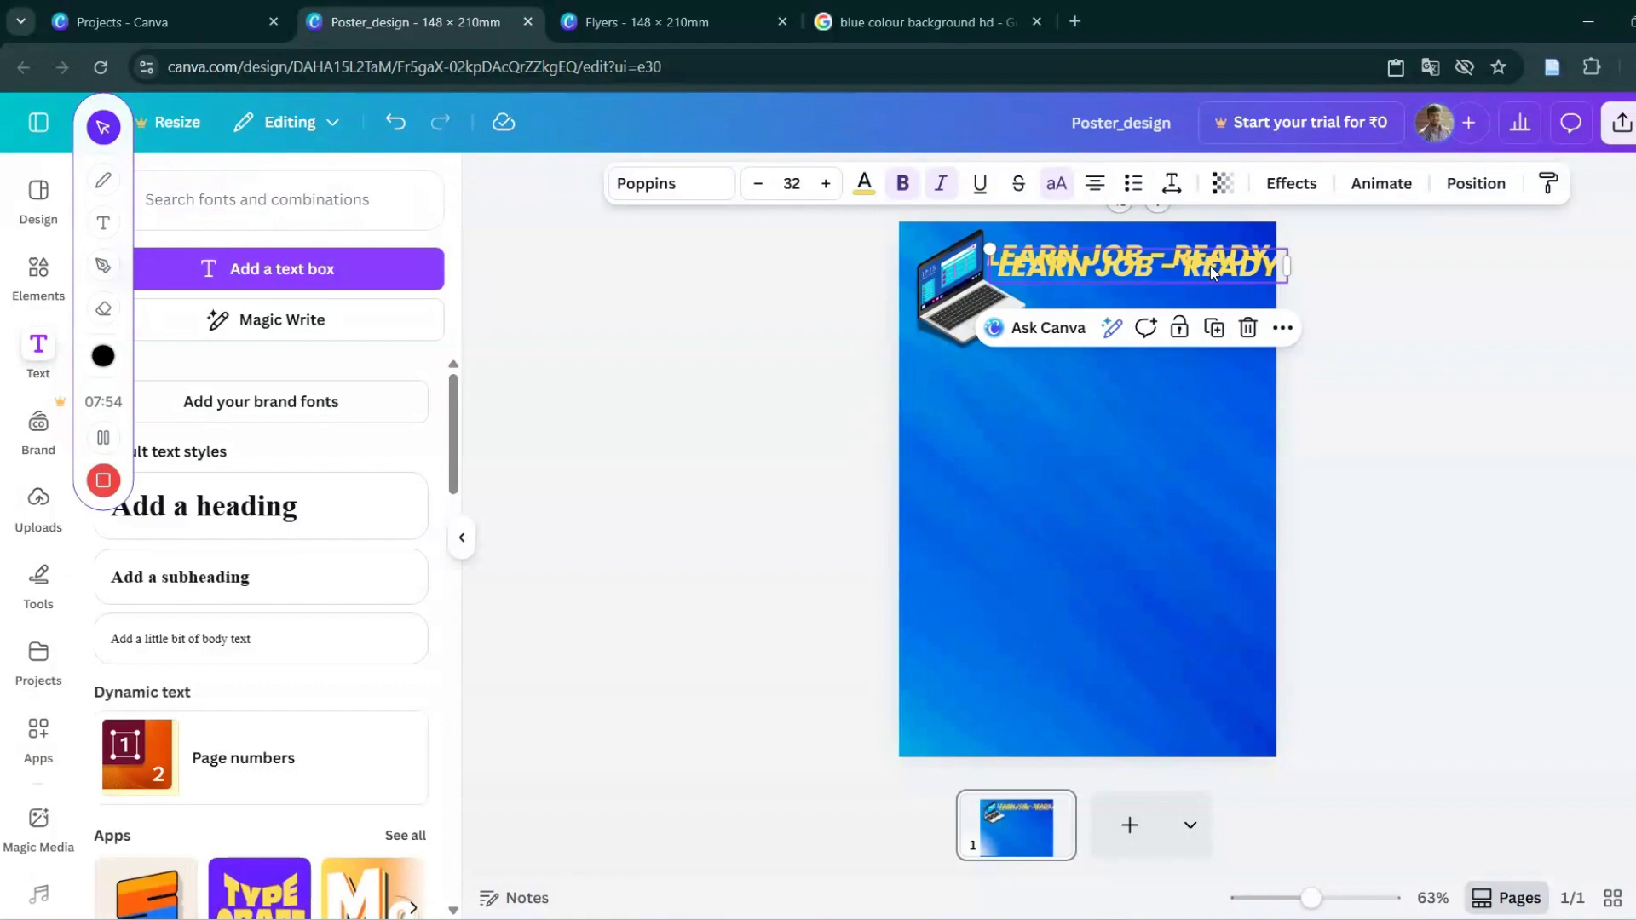
left_click_drag(1210, 265, 1226, 290)
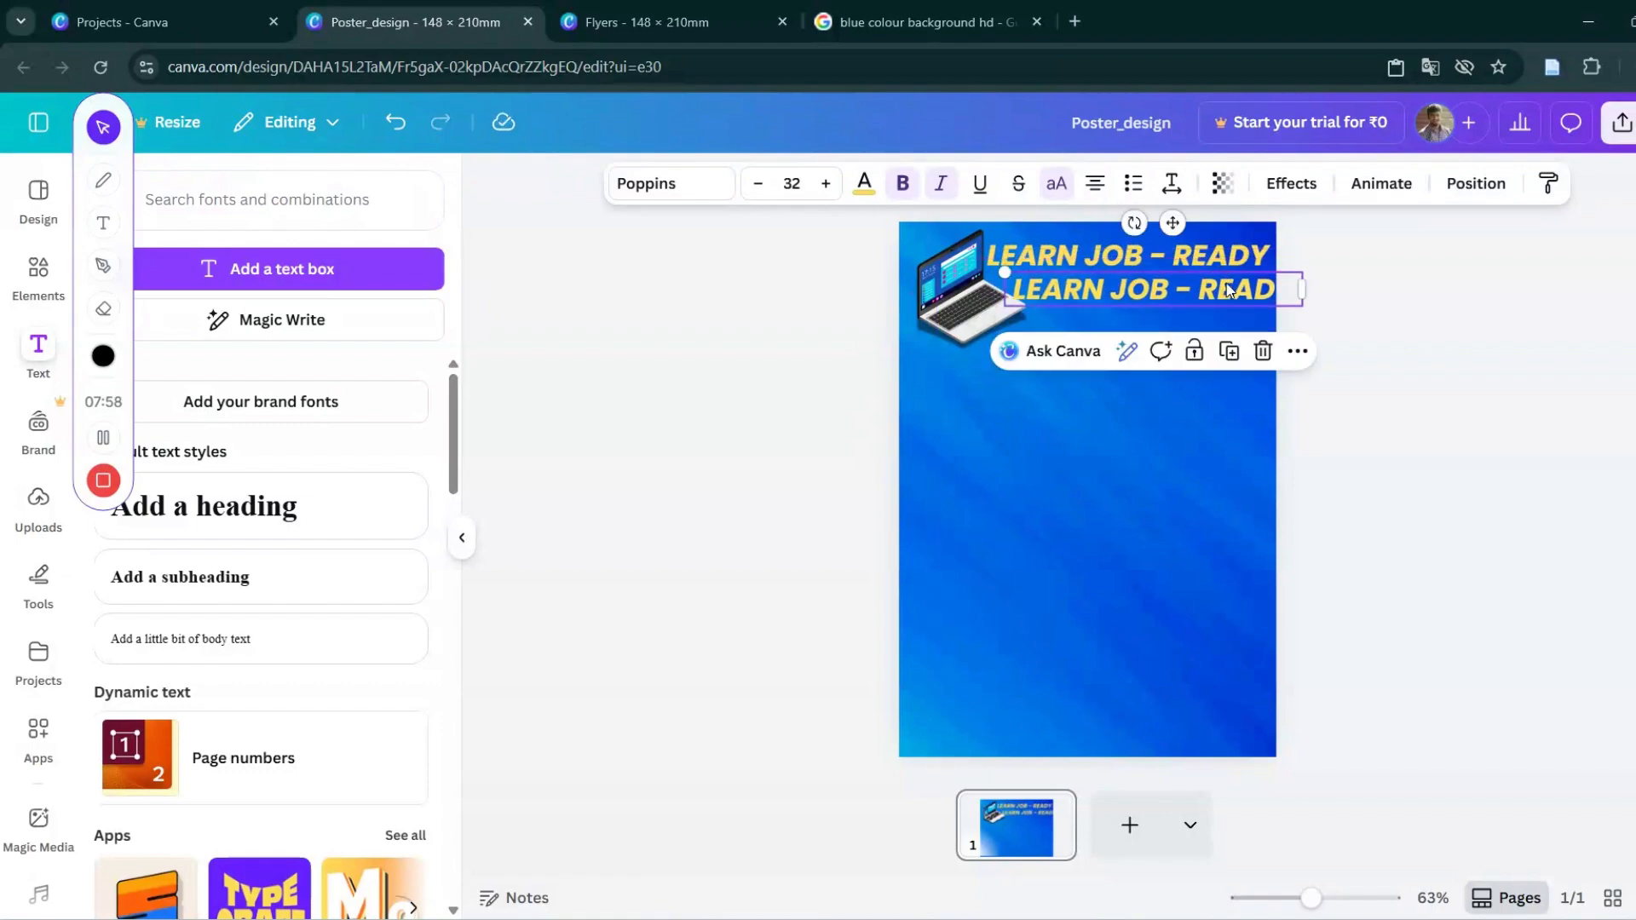
Replace the text of the duplicated second heading line with "DATA SKILL - FREE!".
double_click(1227, 289)
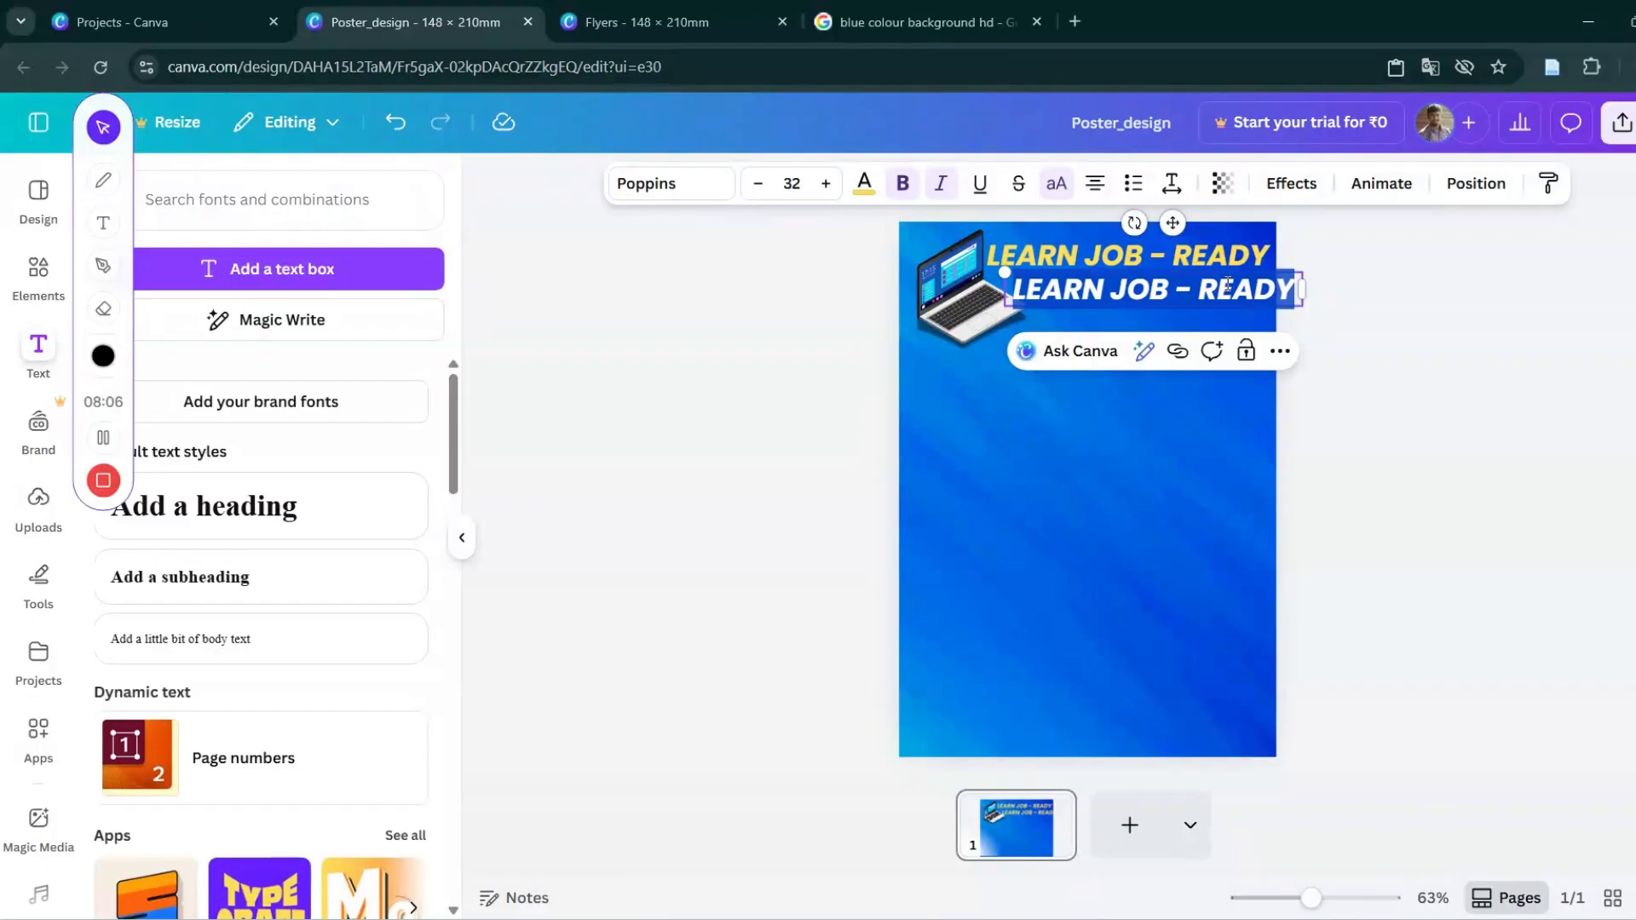
type("DATA")
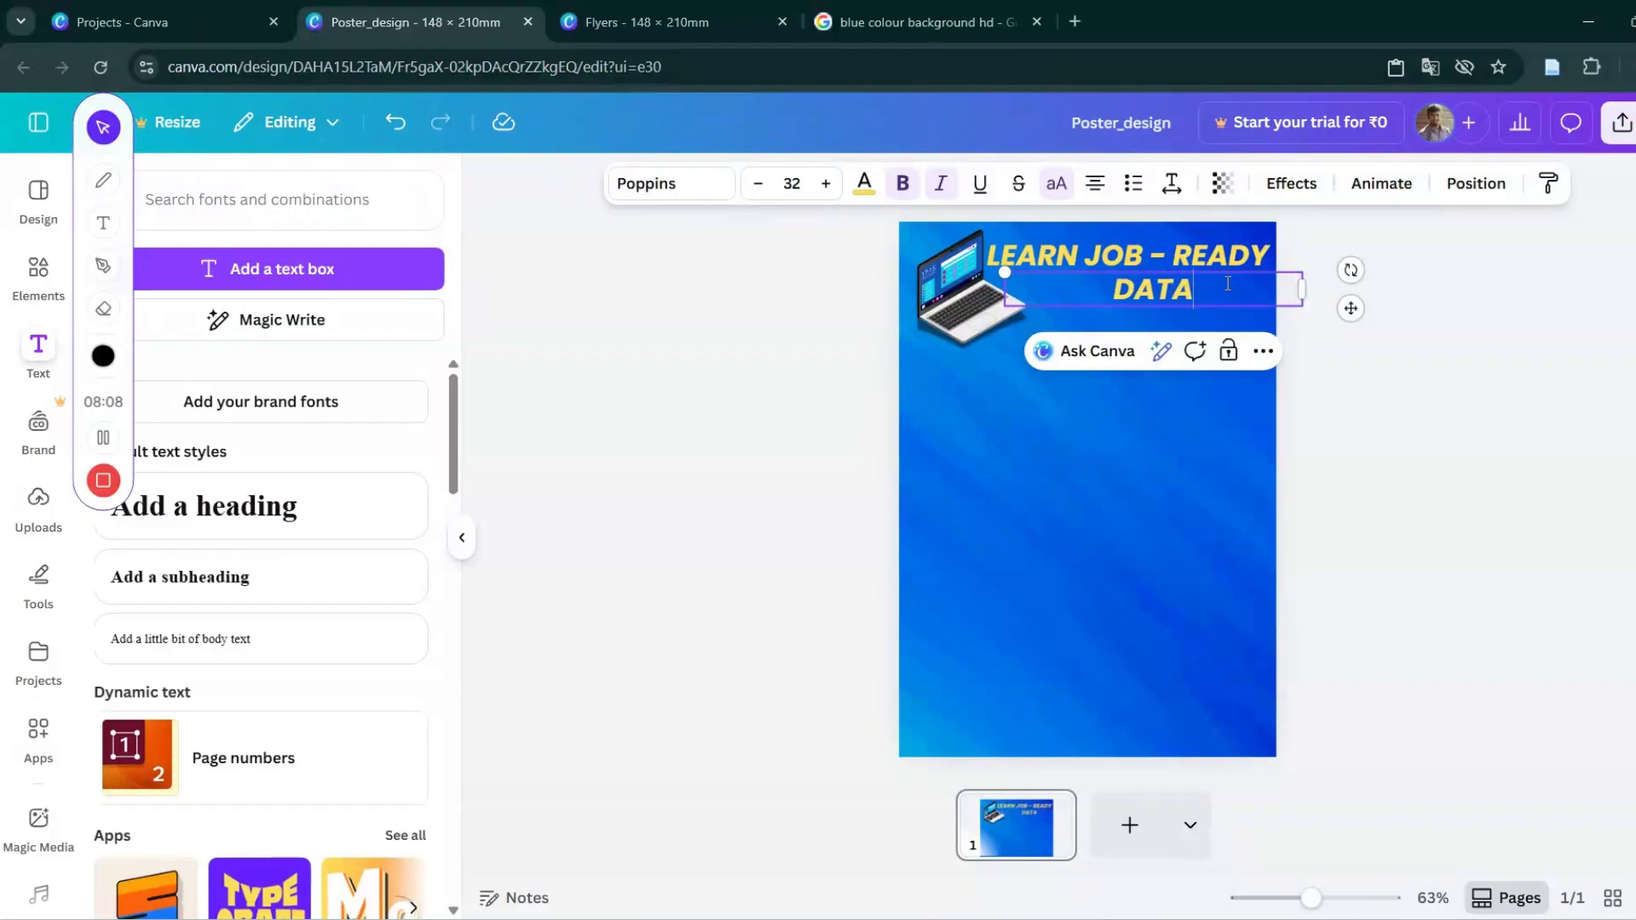
type(" SKILL ")
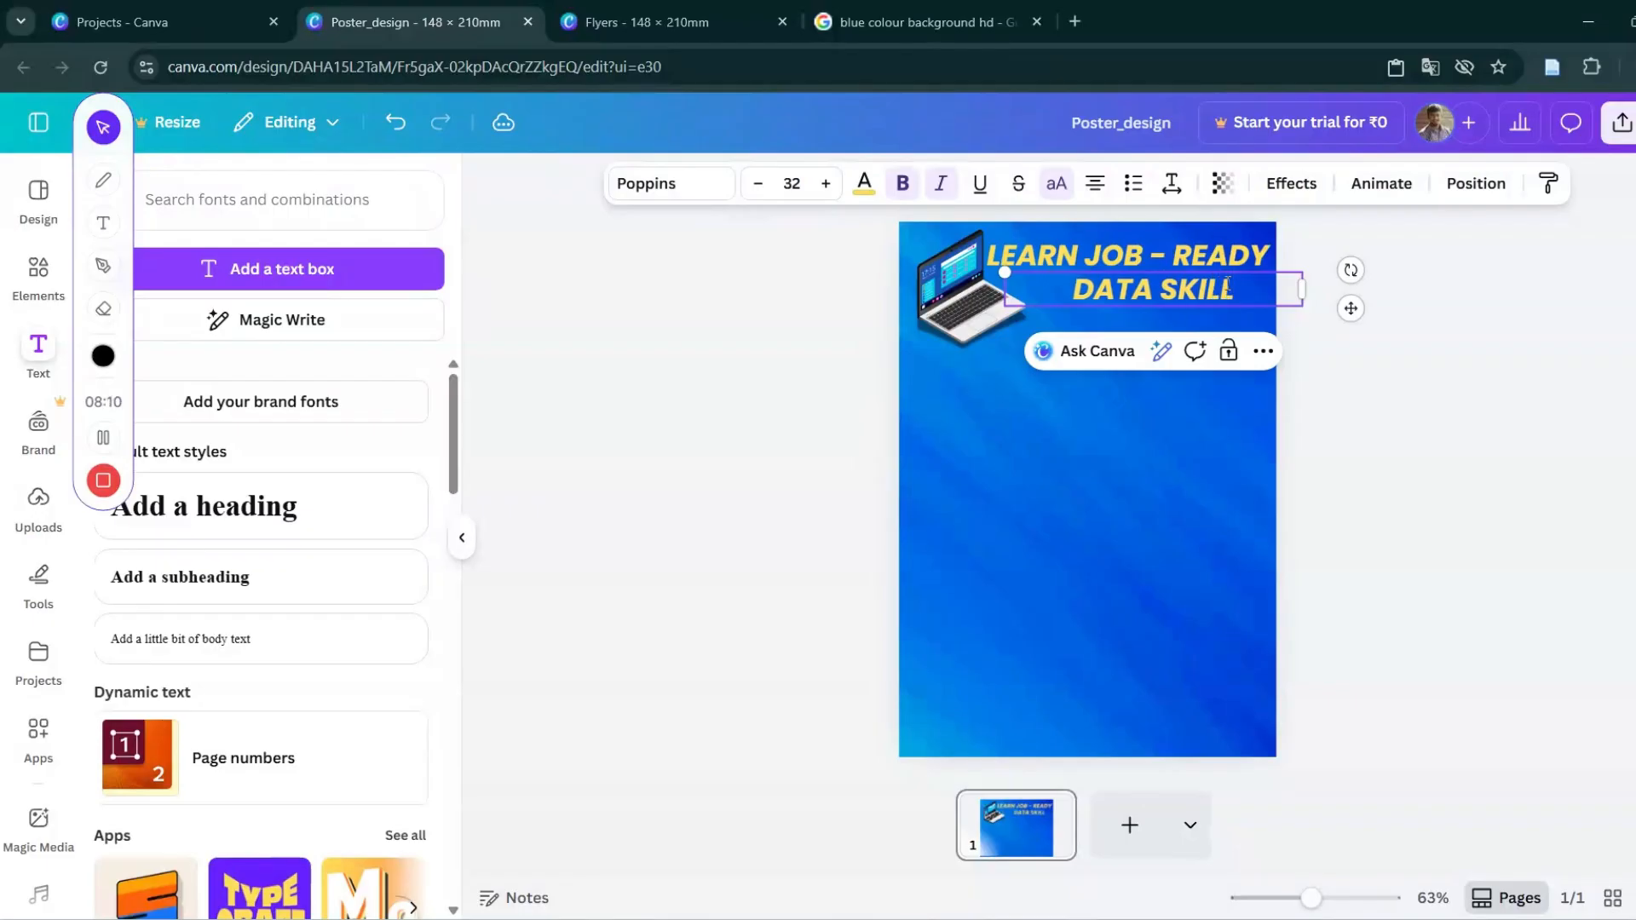
type("- F")
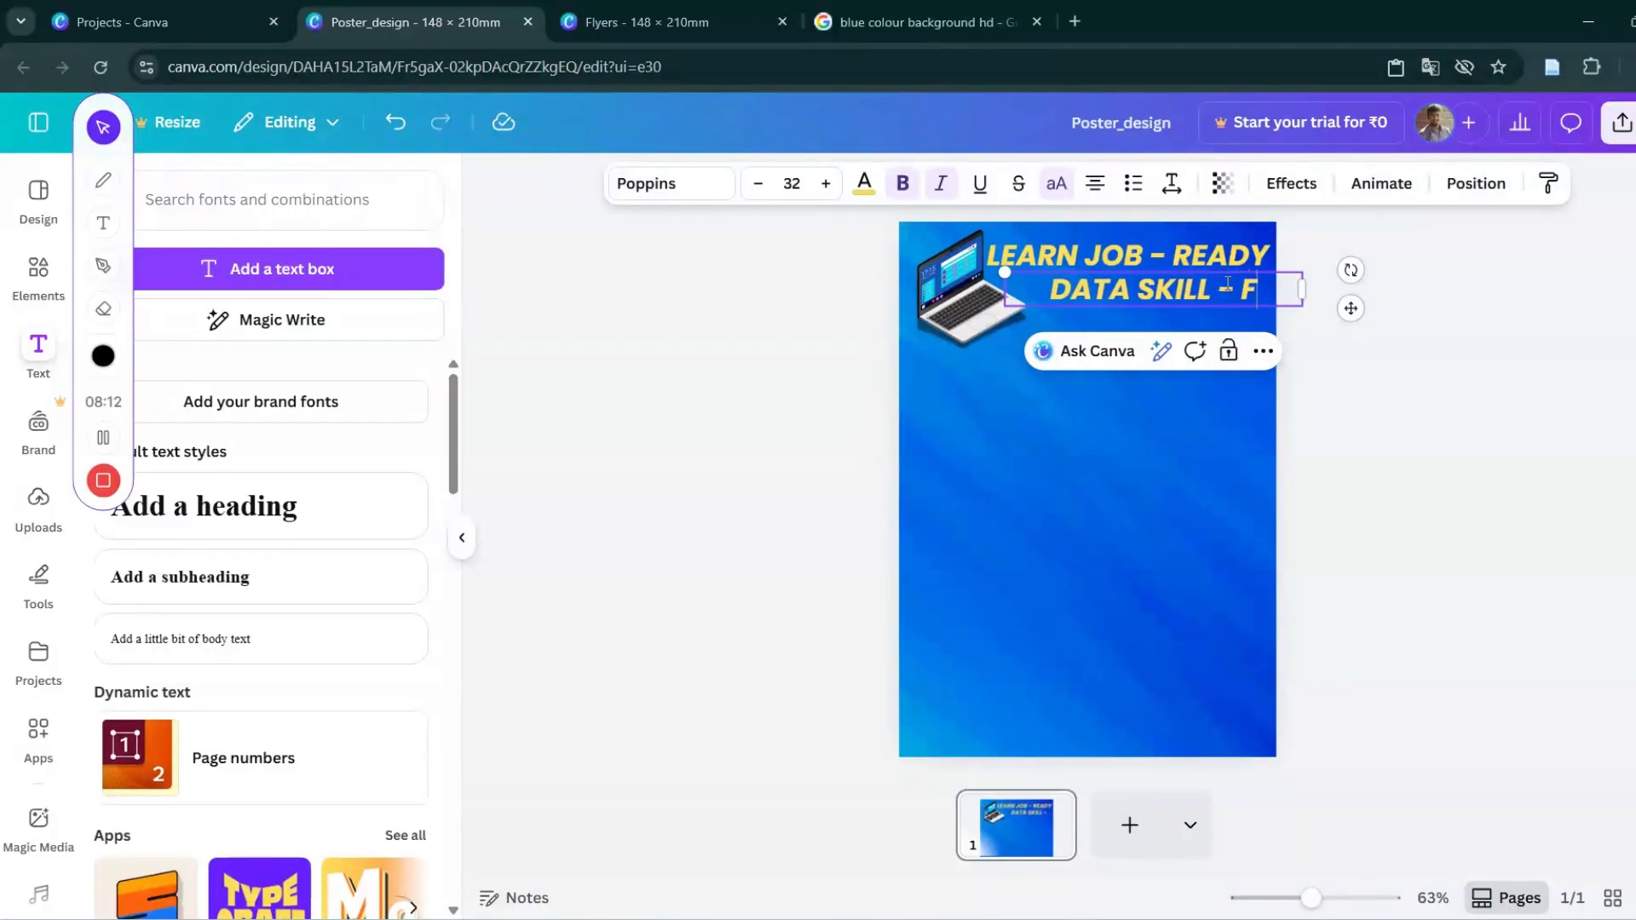
type("REE!")
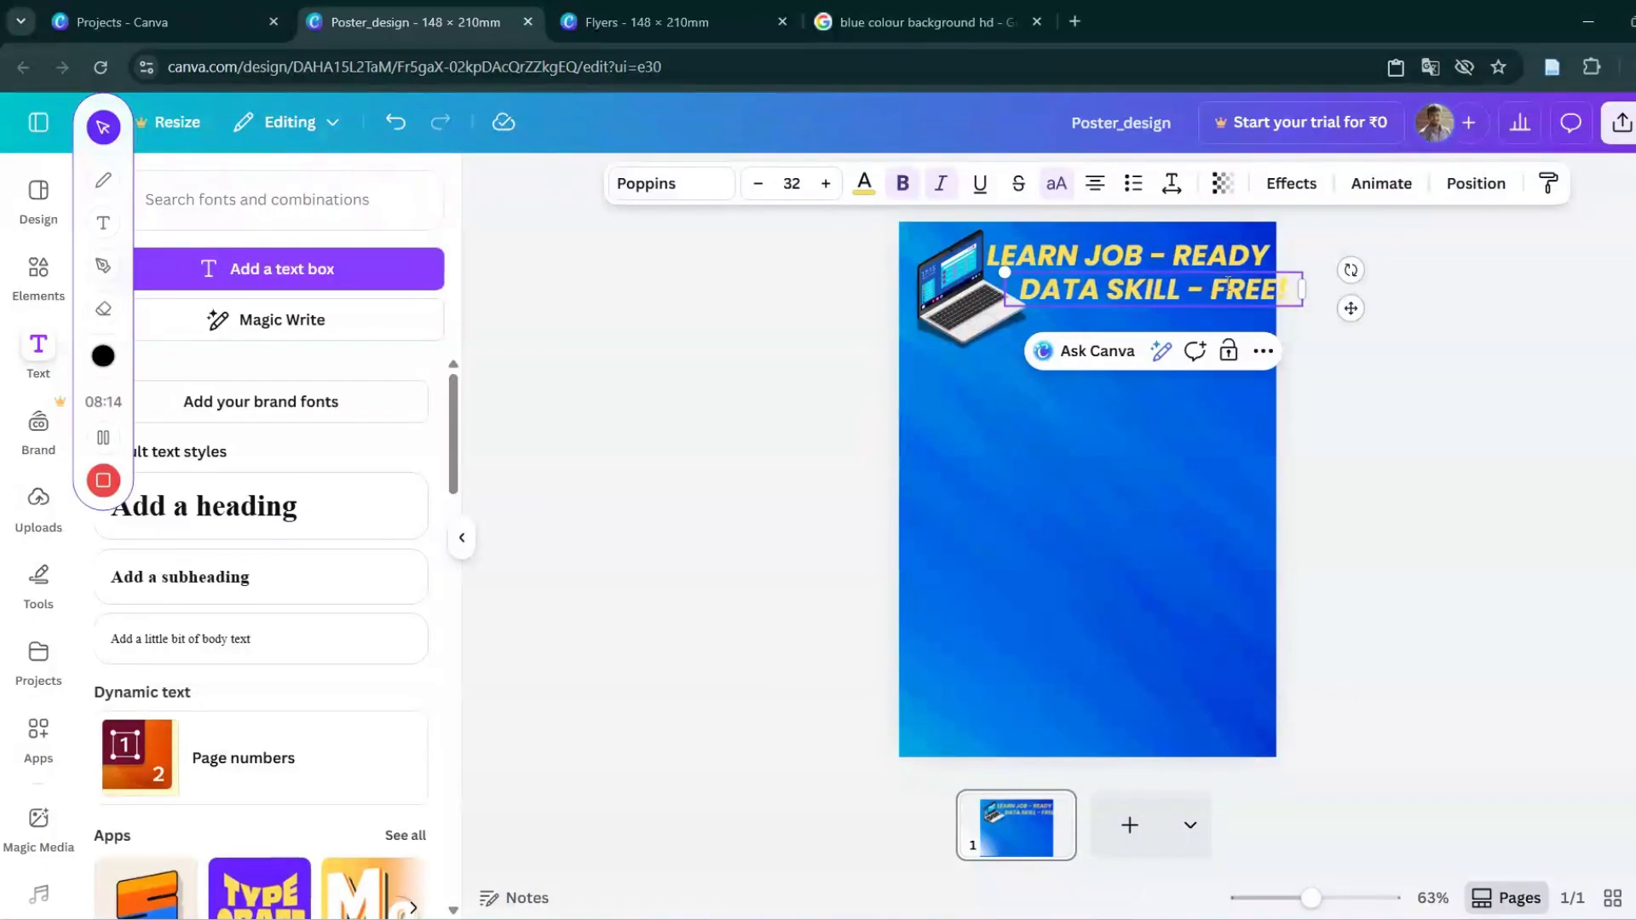
Narrow the second heading line's text box to end at the page edge and set its font size to 30.
mouse_move(1301, 288)
left_mouse_down()
mouse_move(1314, 290)
mouse_move(1284, 296)
left_mouse_up()
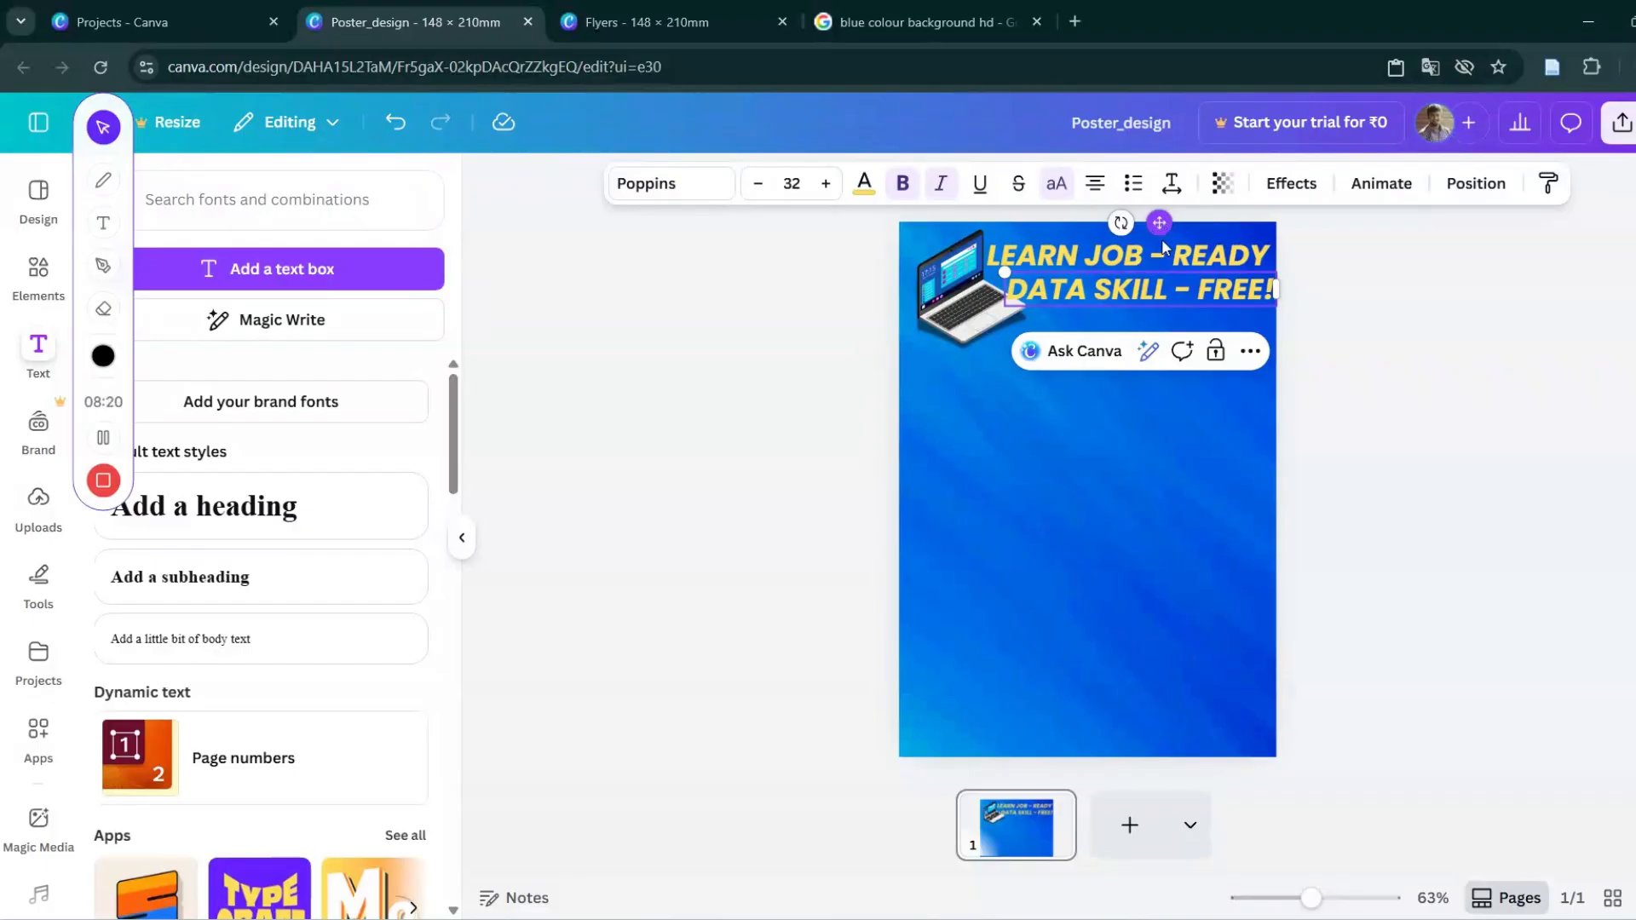
left_click(753, 186)
left_click(752, 185)
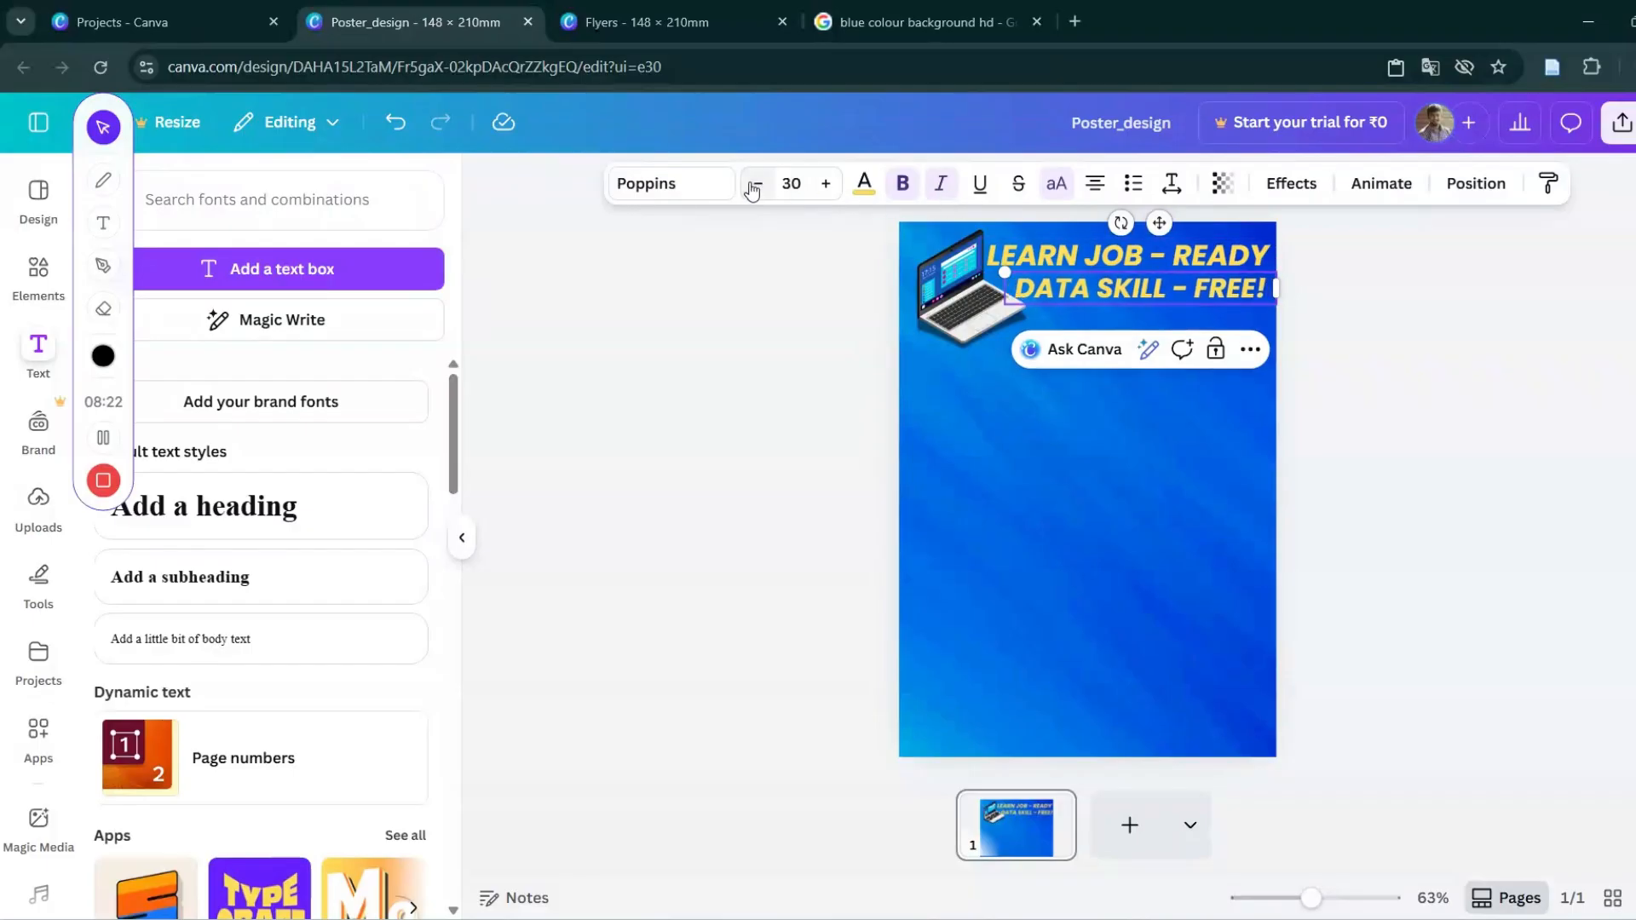
left_click(752, 186)
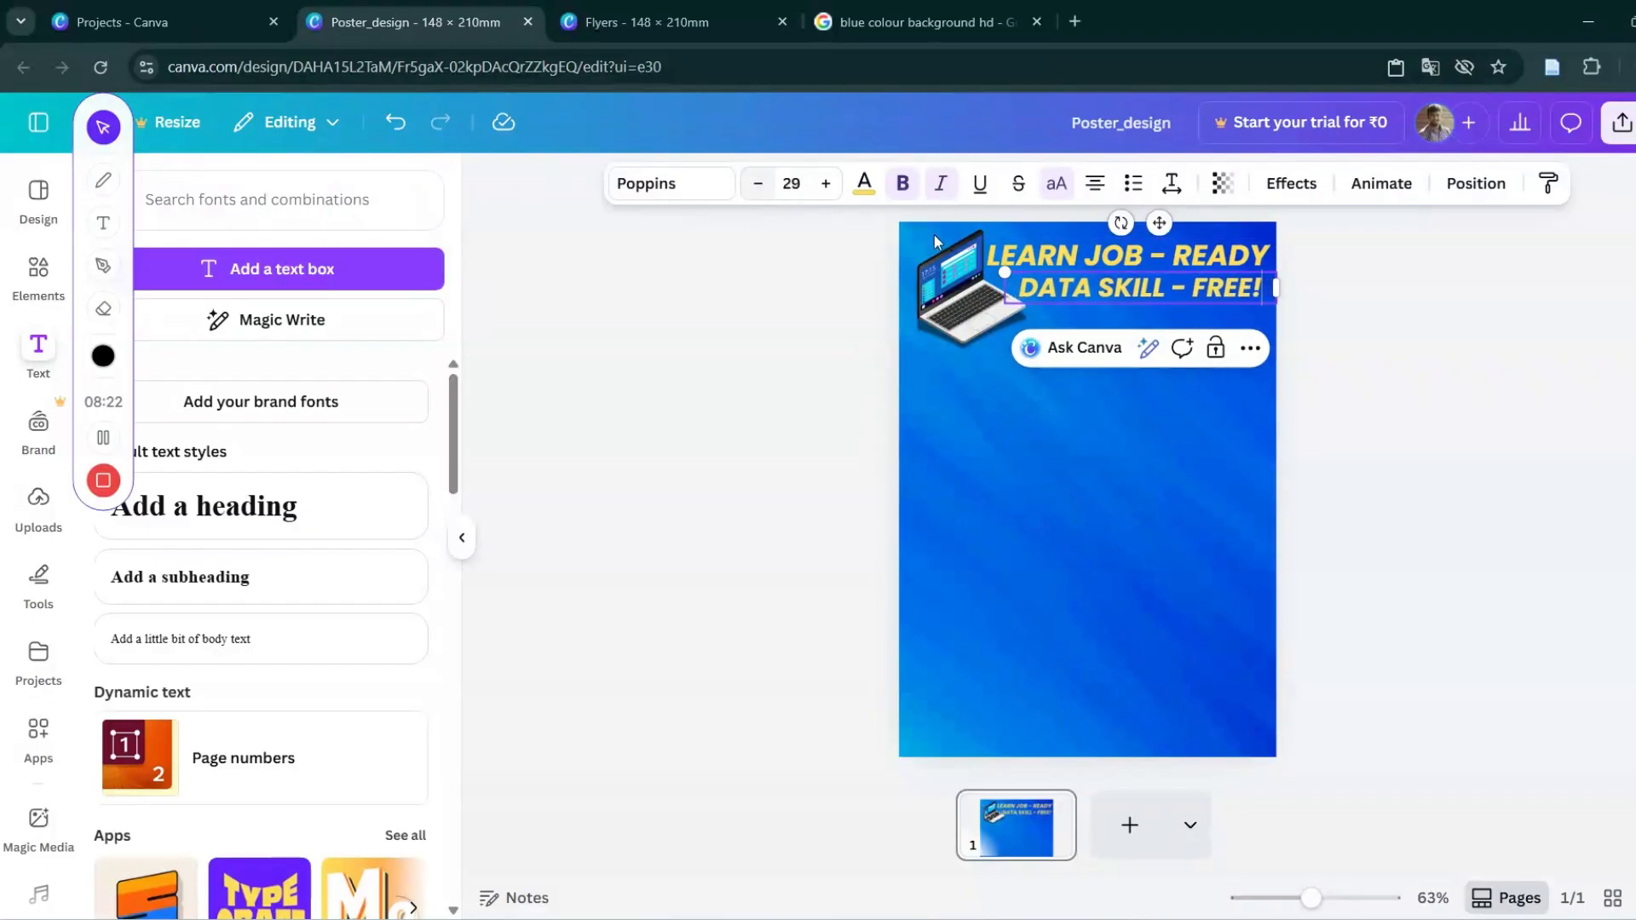
left_click(824, 184)
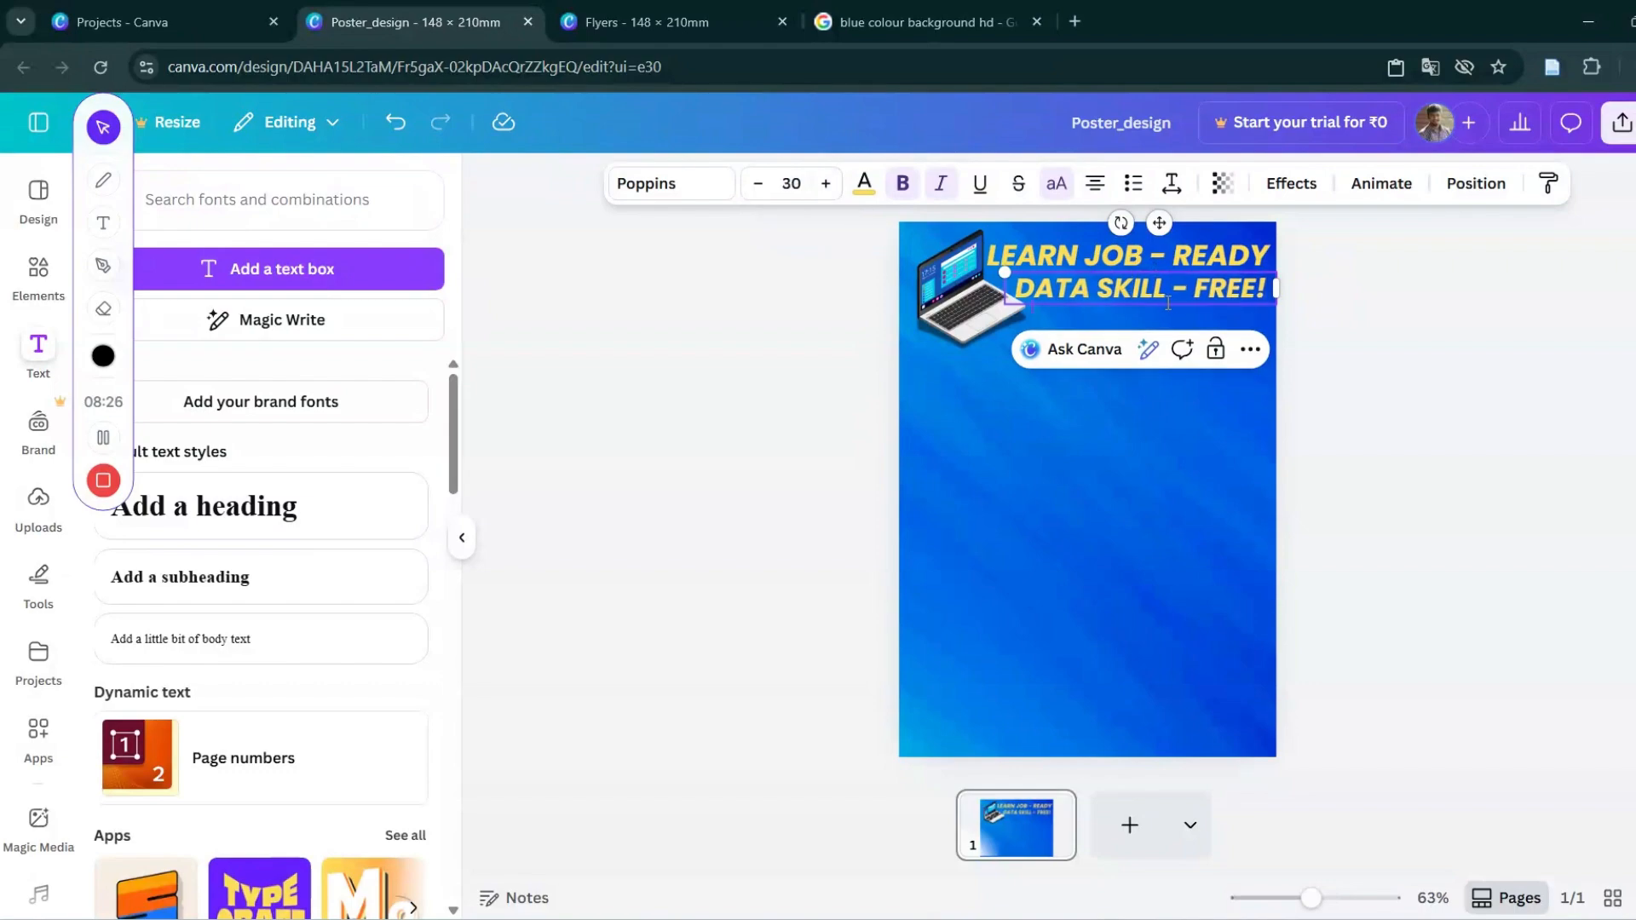
Colour only the words "DATA SKILL" in the second heading line red from the default solid colours.
left_click_drag(1167, 297, 1020, 285)
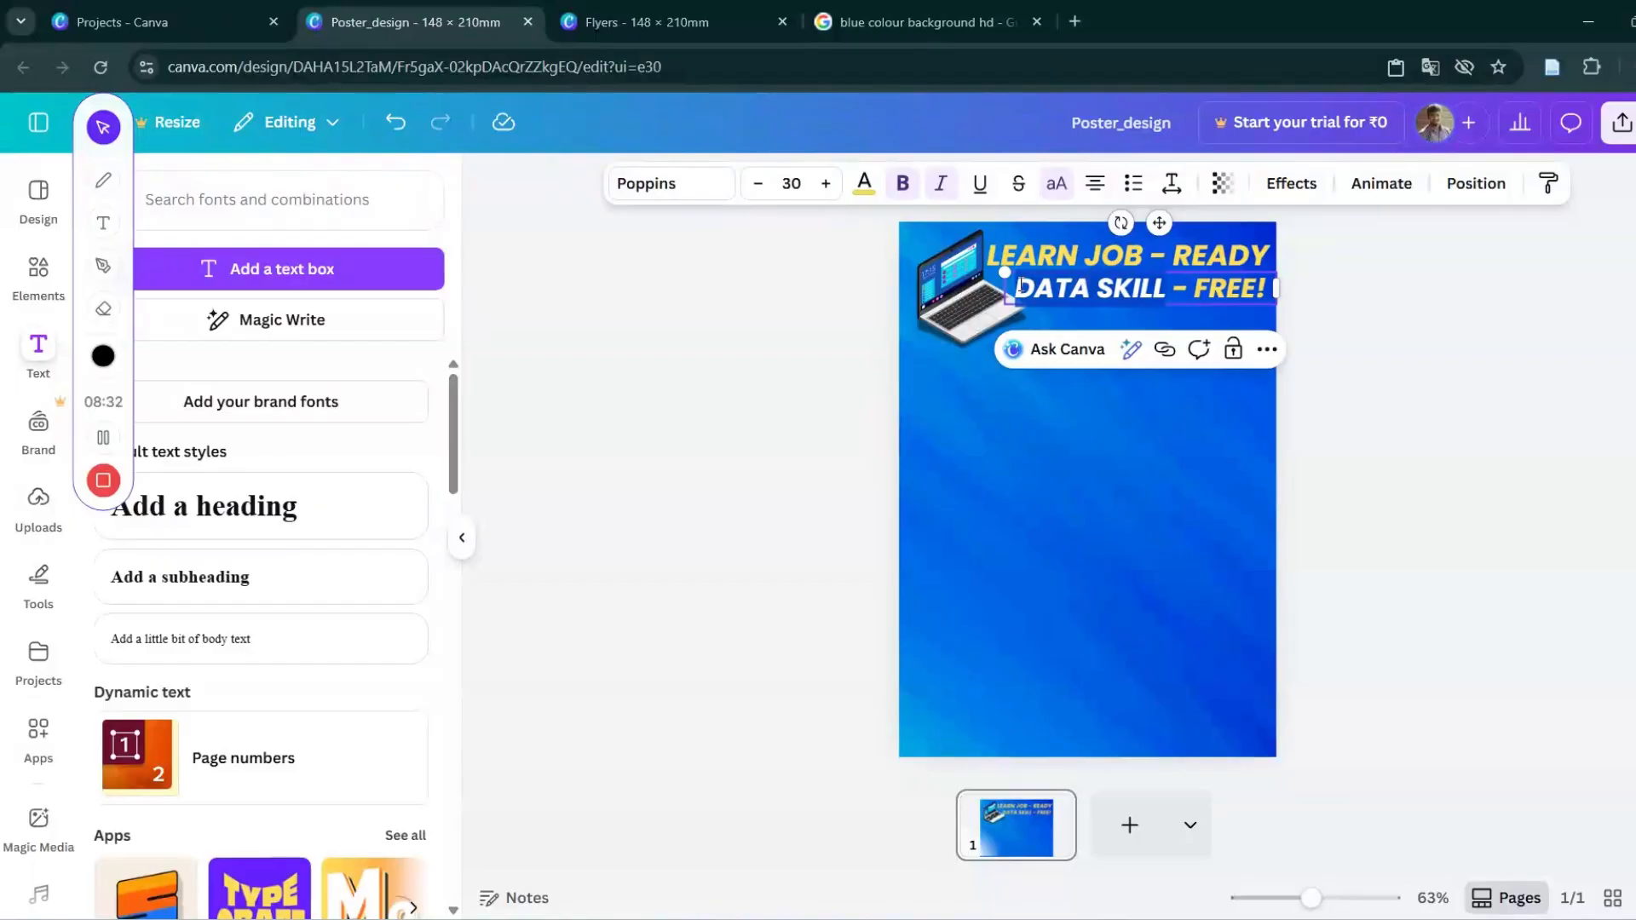
left_click(863, 186)
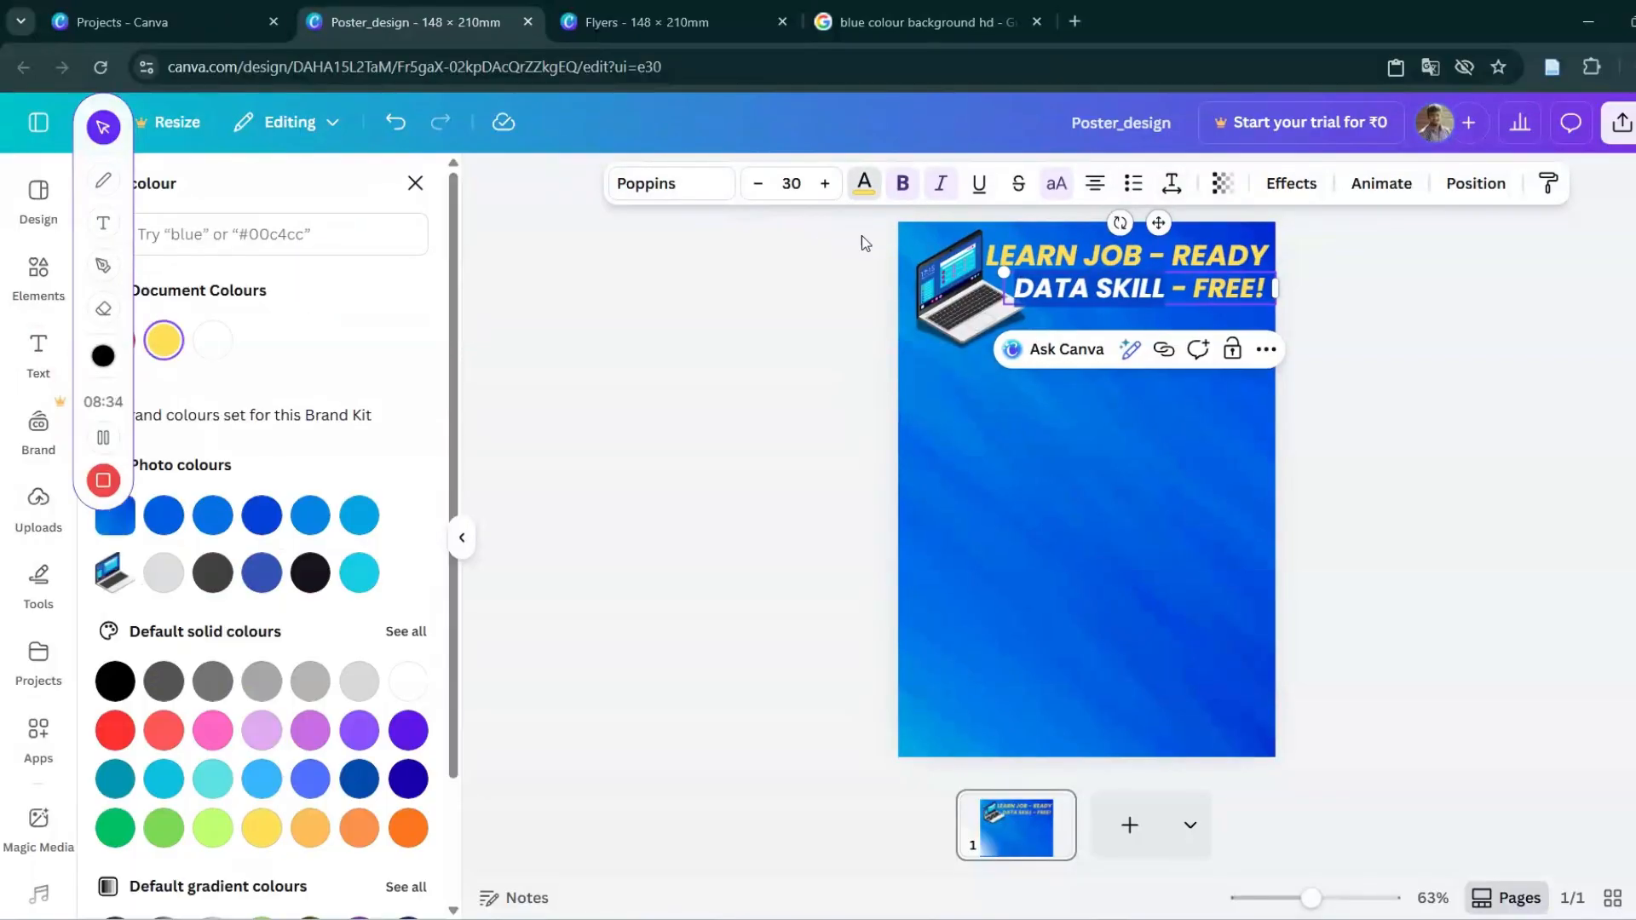
left_click(120, 728)
left_click(1071, 569)
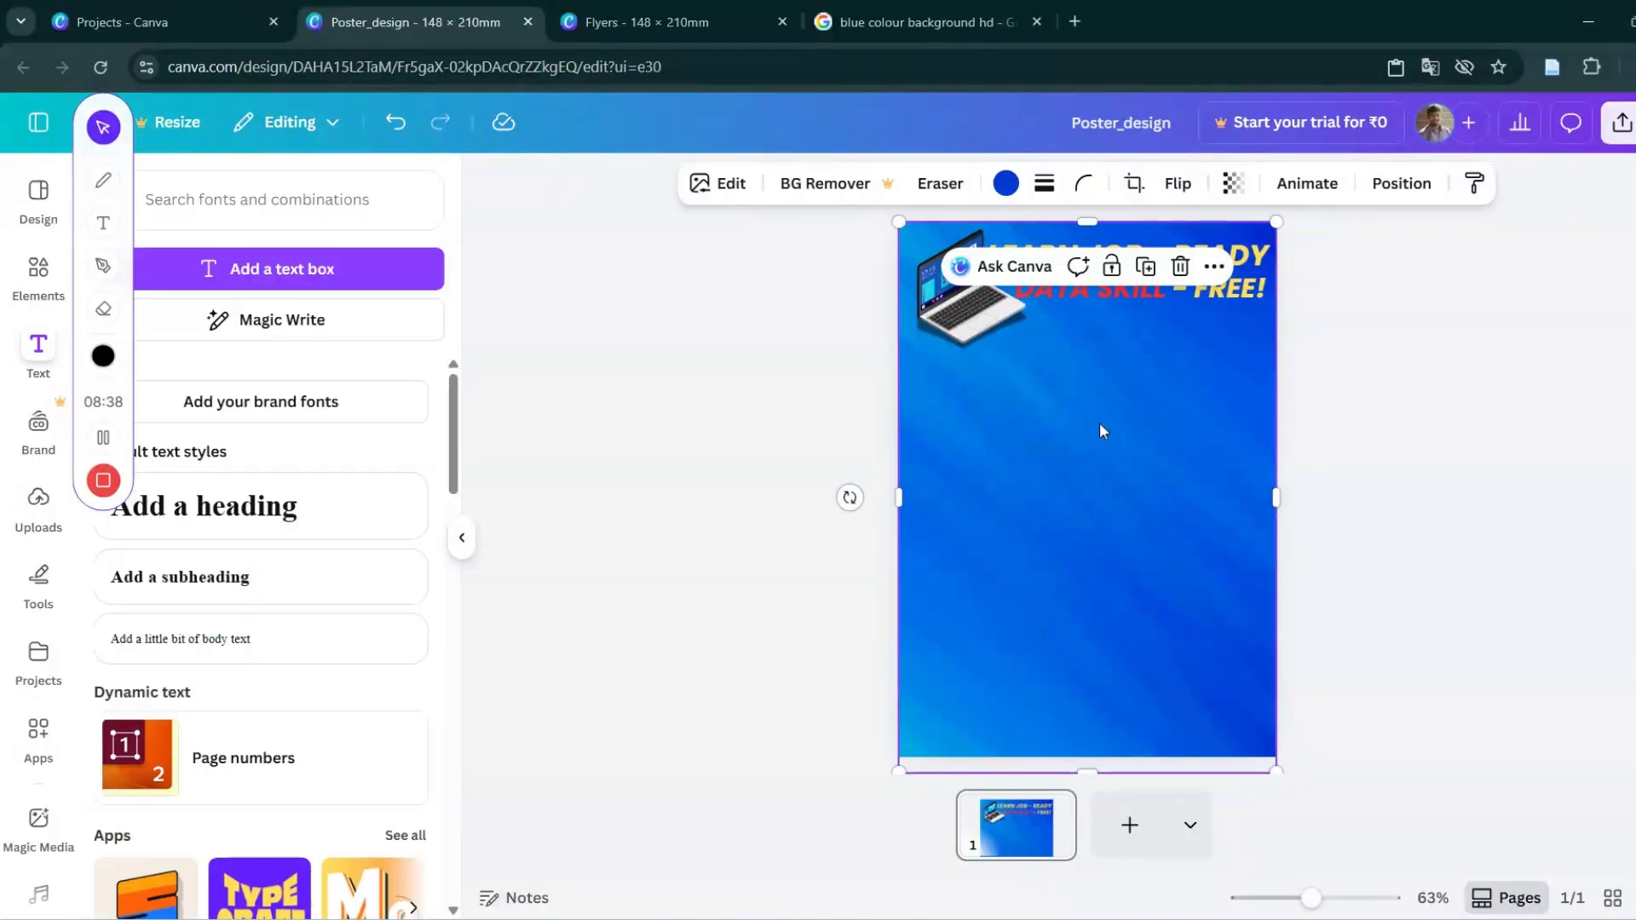
left_click(1334, 365)
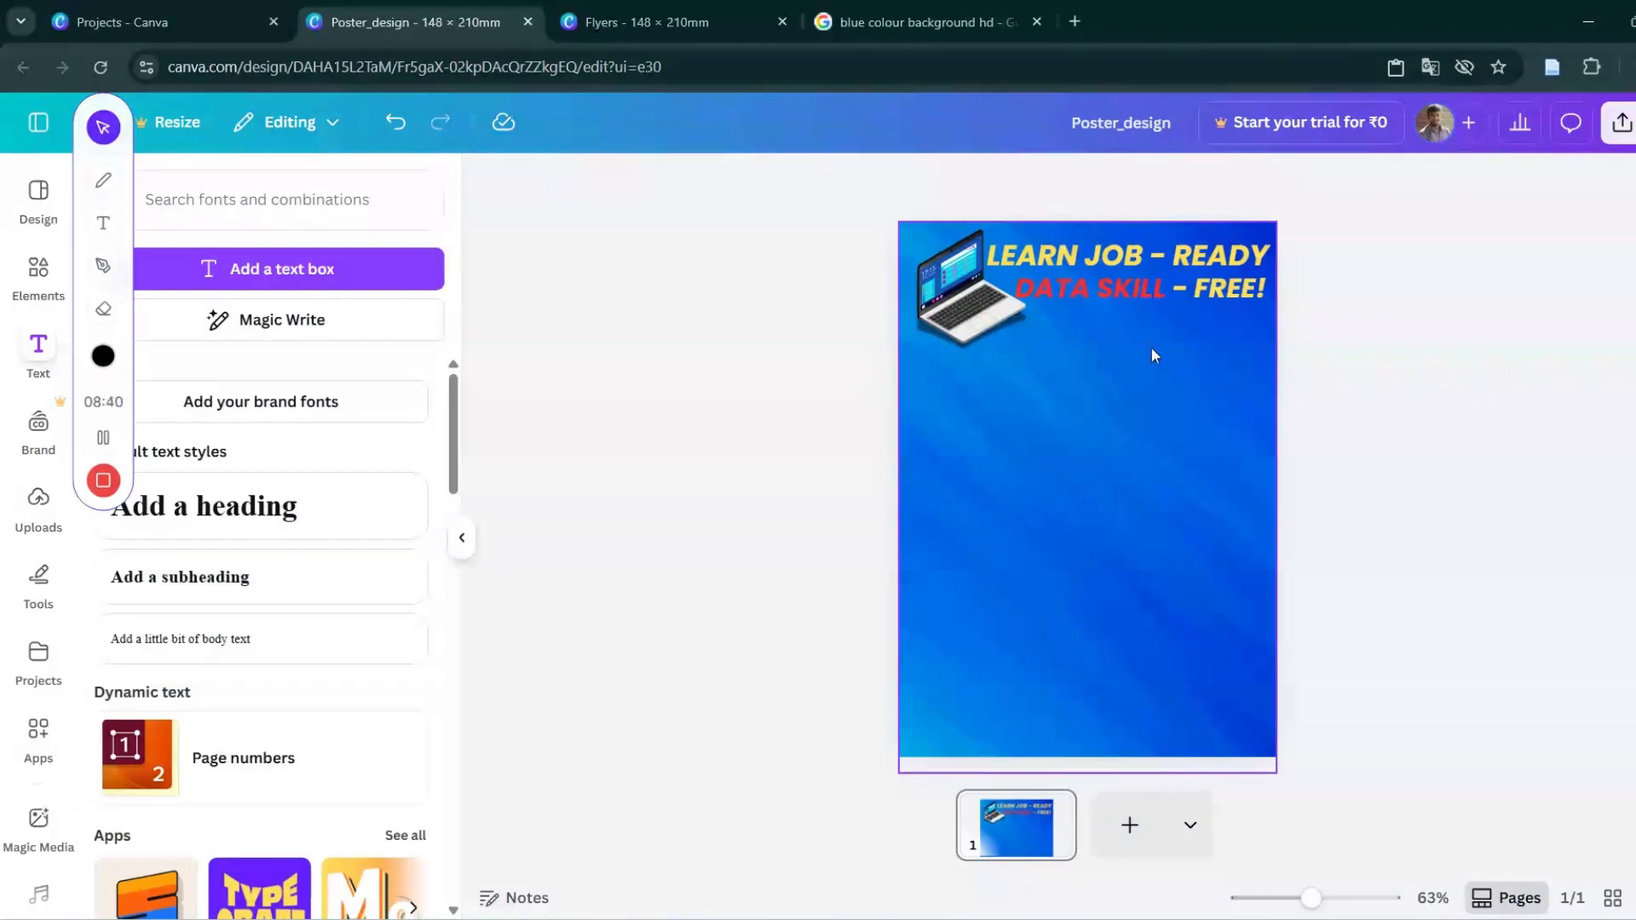
left_click(1178, 291)
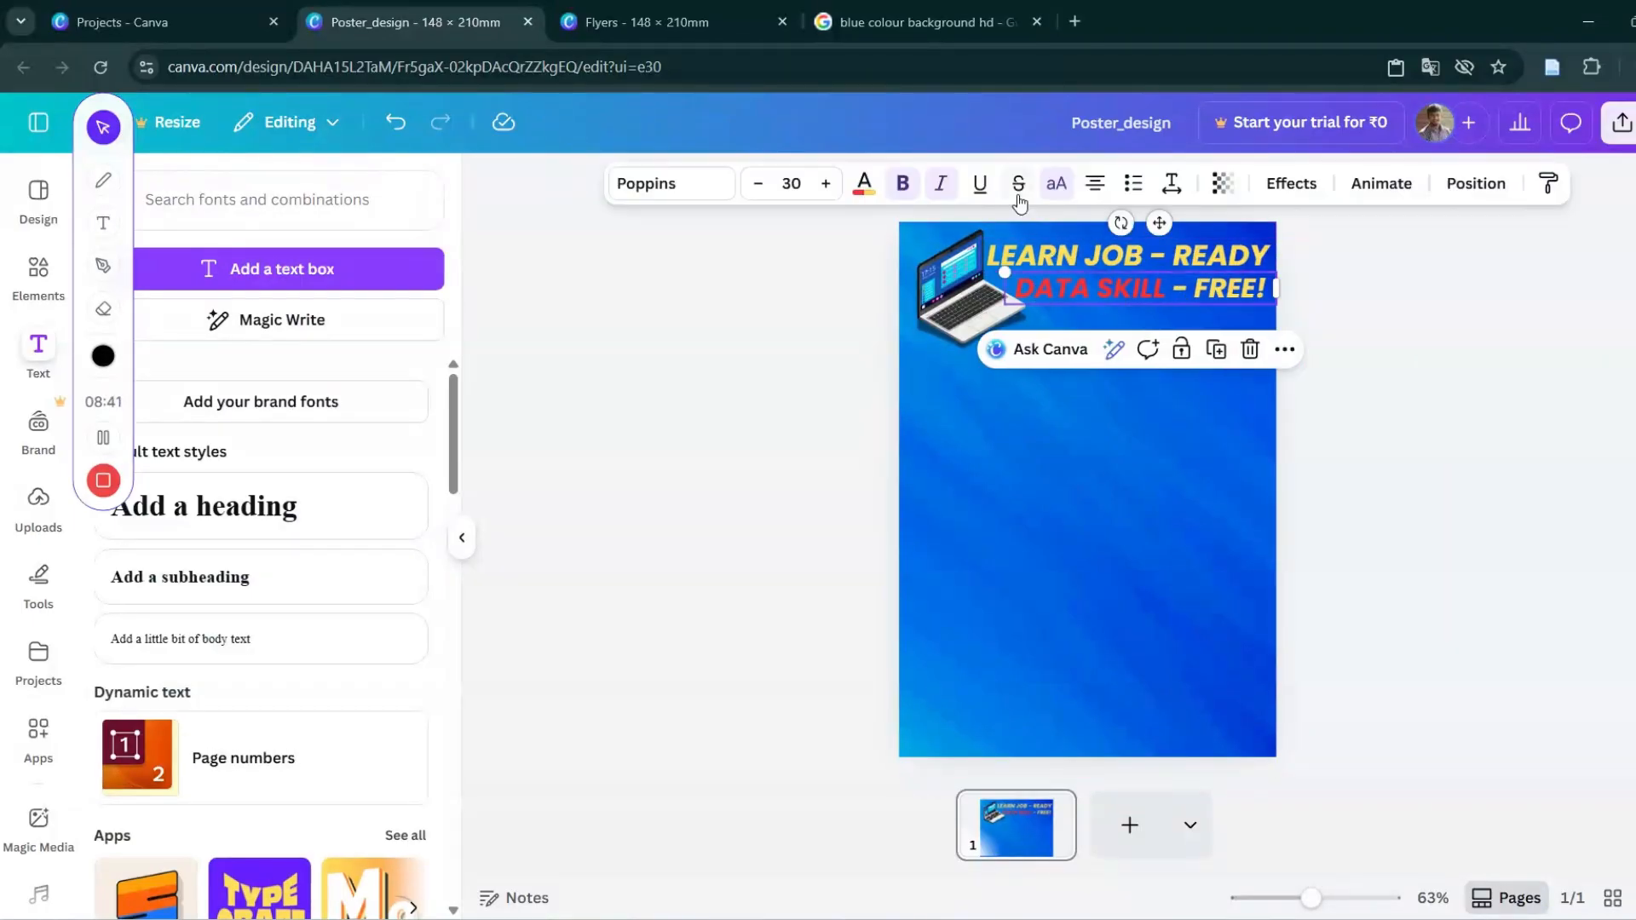
left_click(1122, 420)
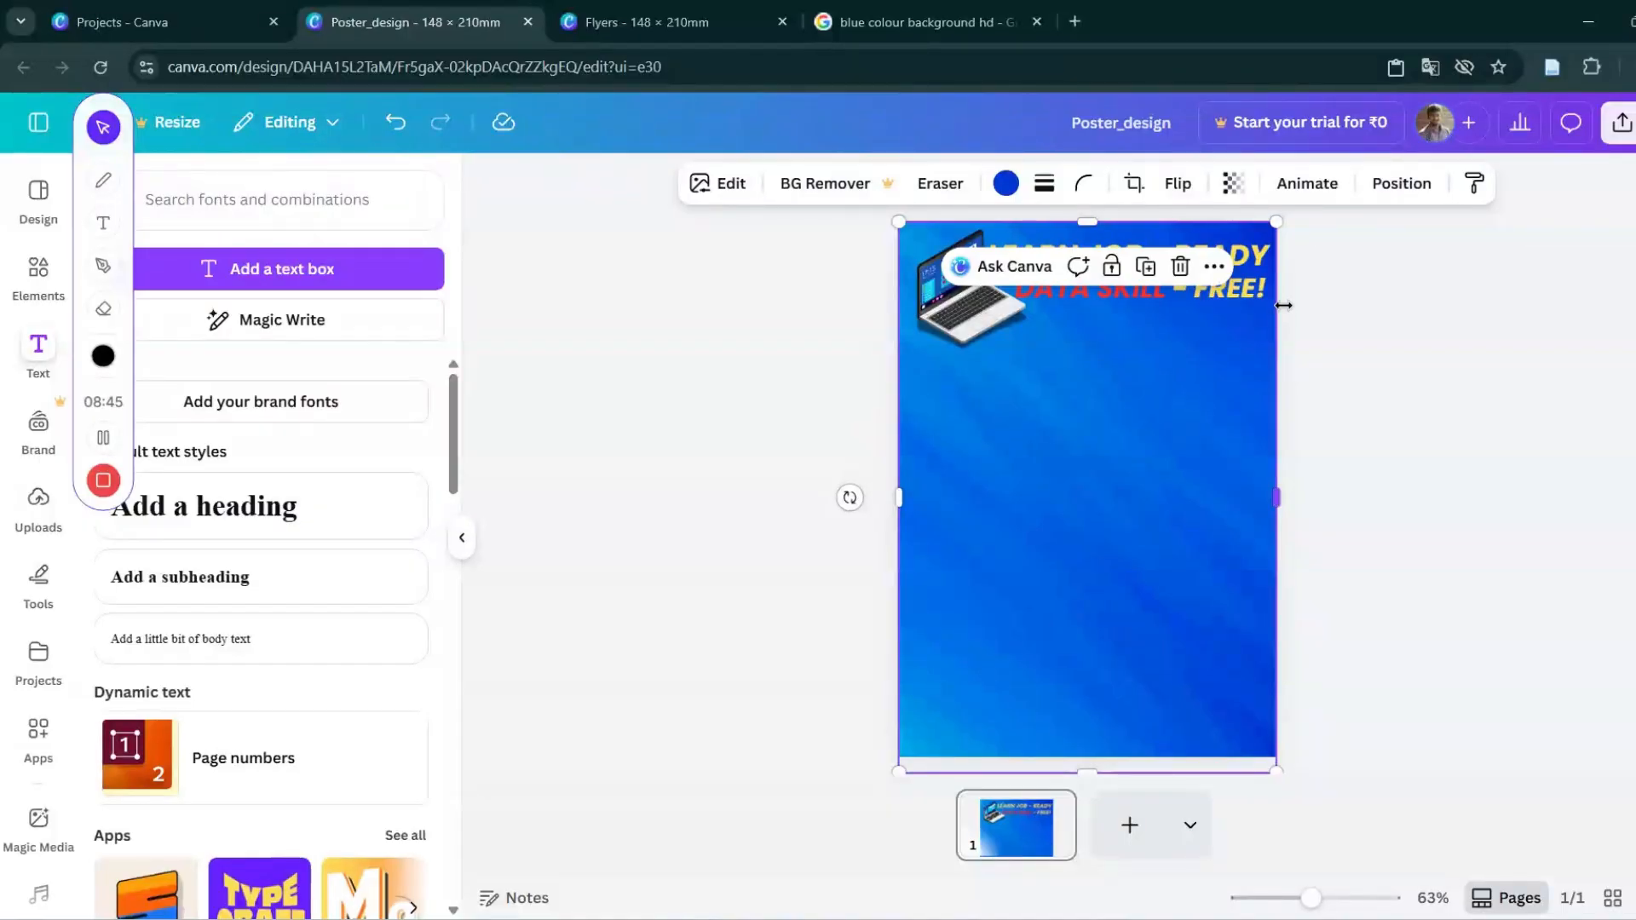
left_click(929, 262)
left_click(1121, 340)
Search the elements library for "paint splash" and clear the search.
left_click(39, 275)
left_click(285, 207)
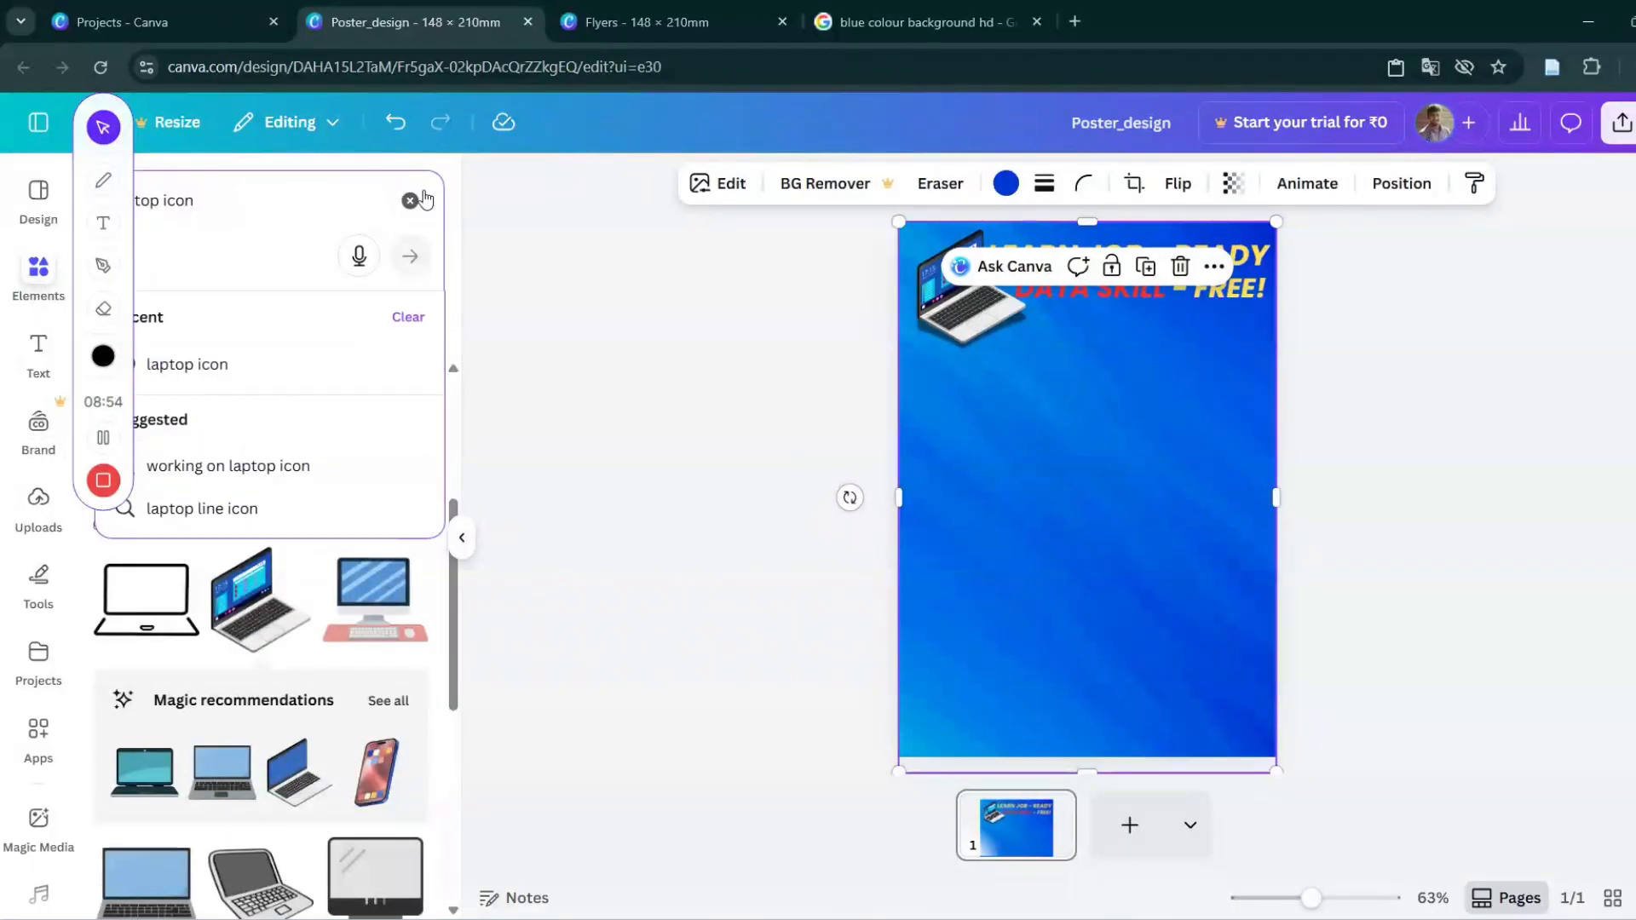
left_click(296, 216)
key("ctrl+a")
key("BackSpace")
type("paint")
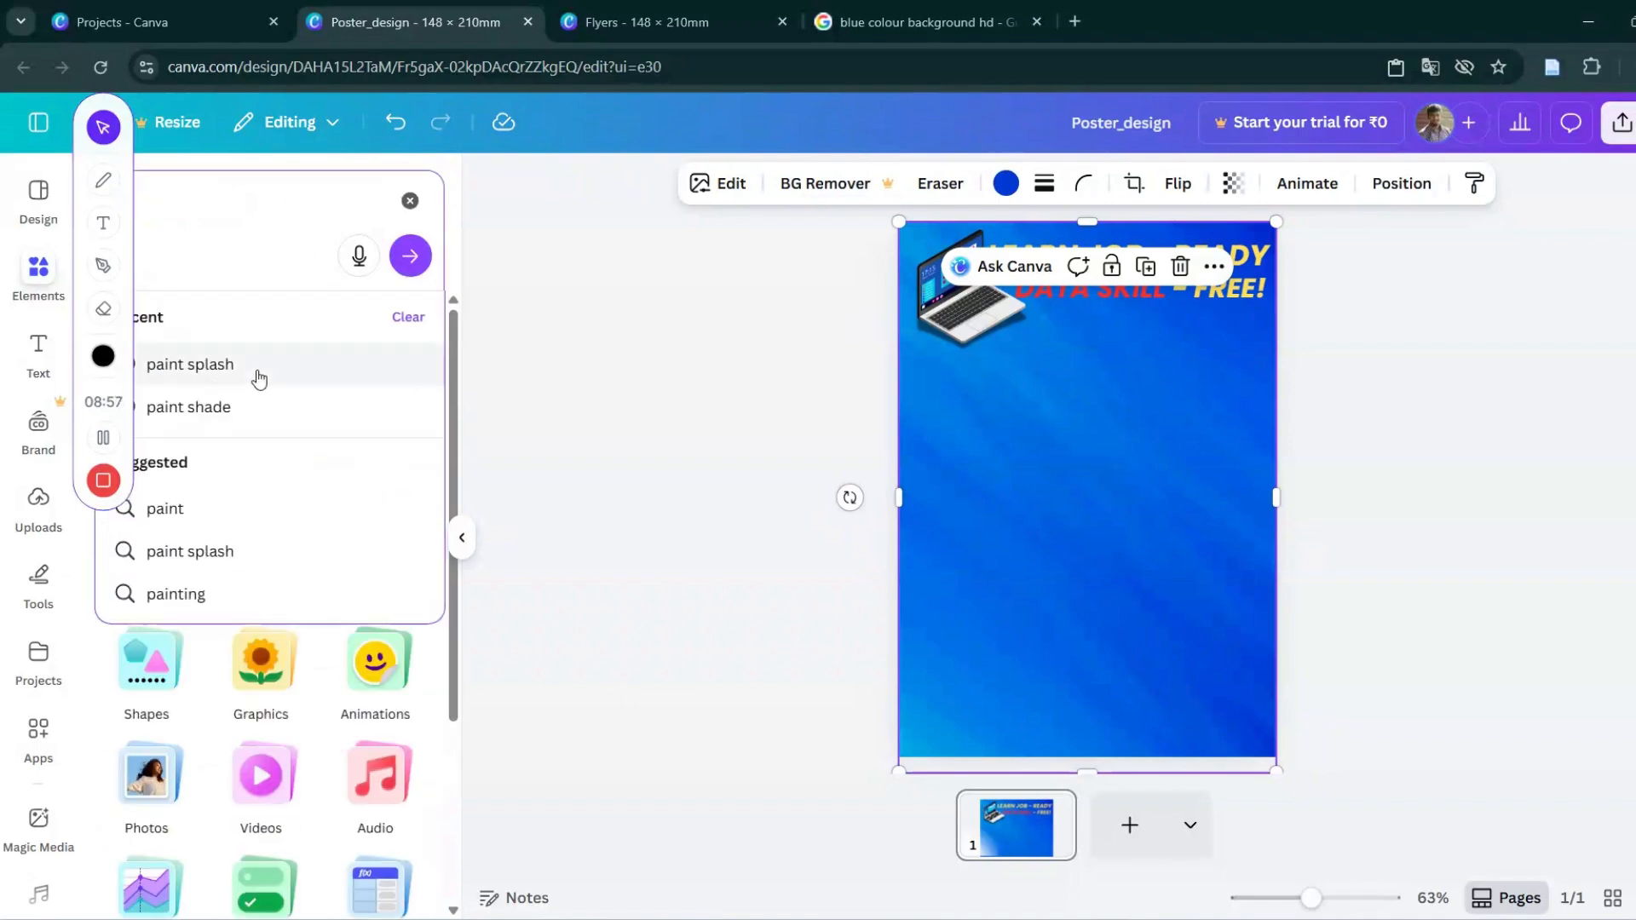
left_click(254, 368)
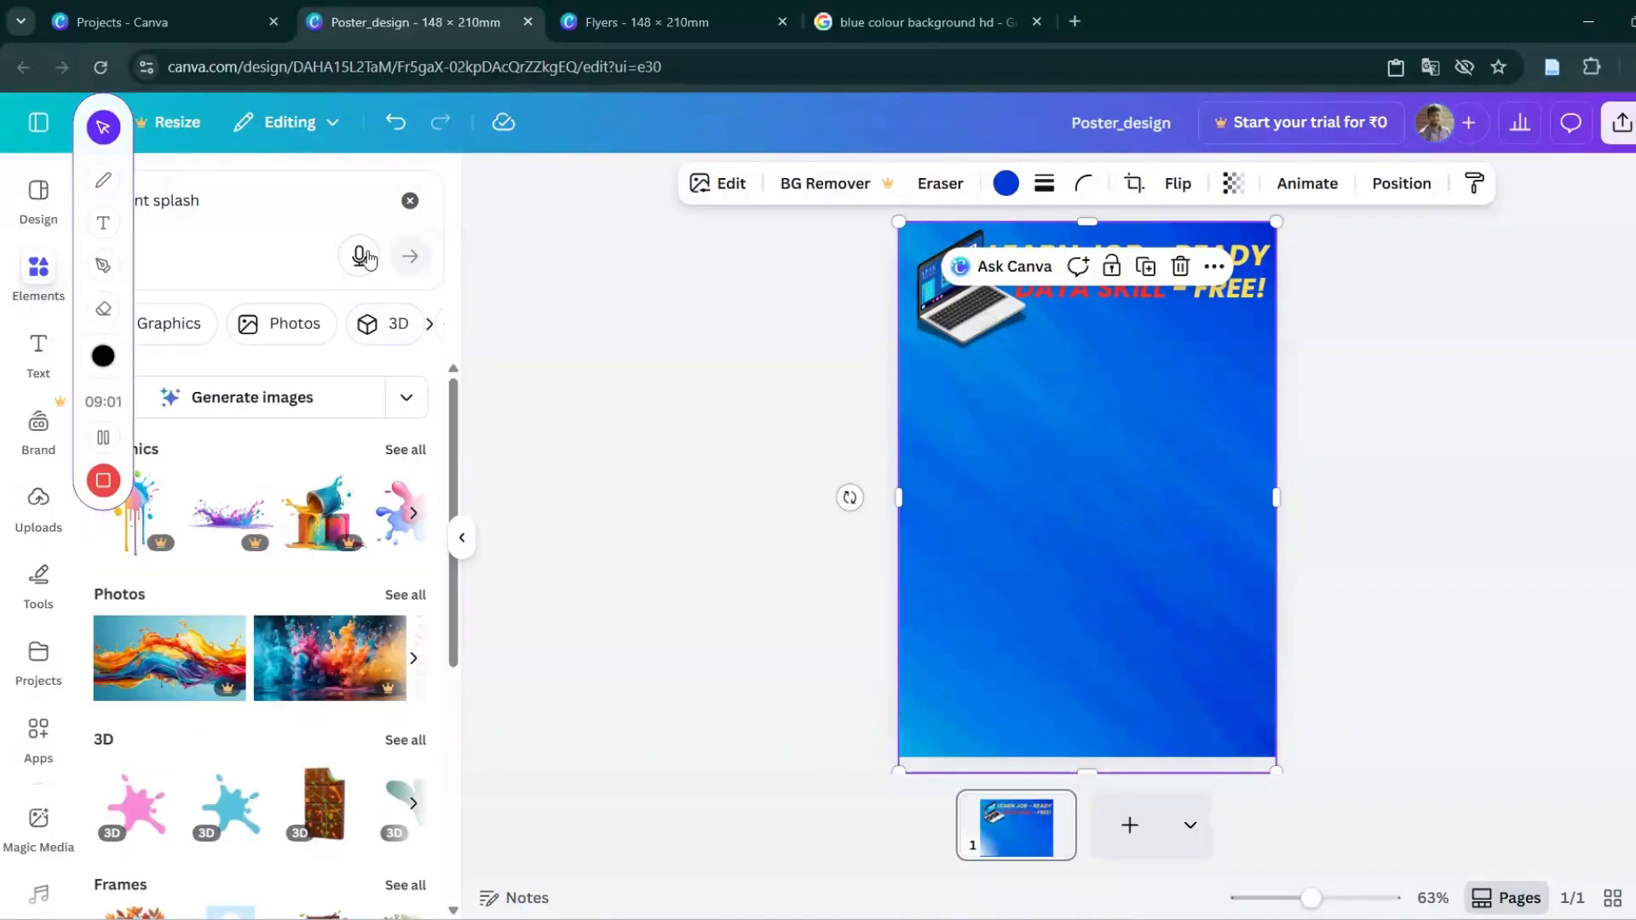
left_click(410, 200)
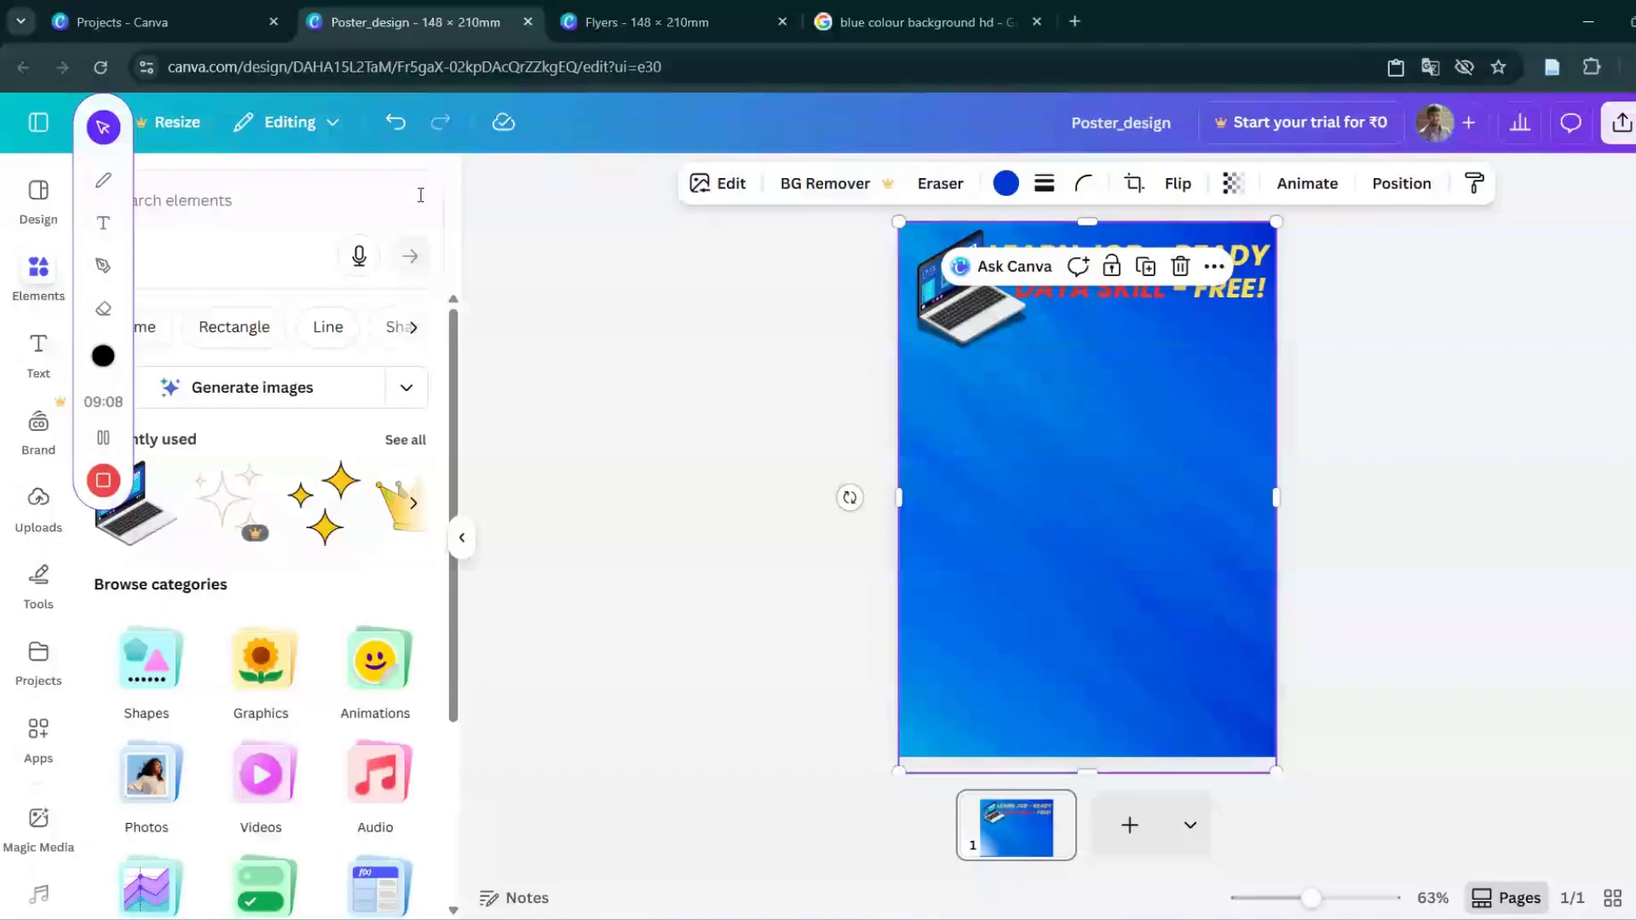
Search the elements library for "brush stroke" and browse all of its graphics results.
left_click(371, 204)
type("brush")
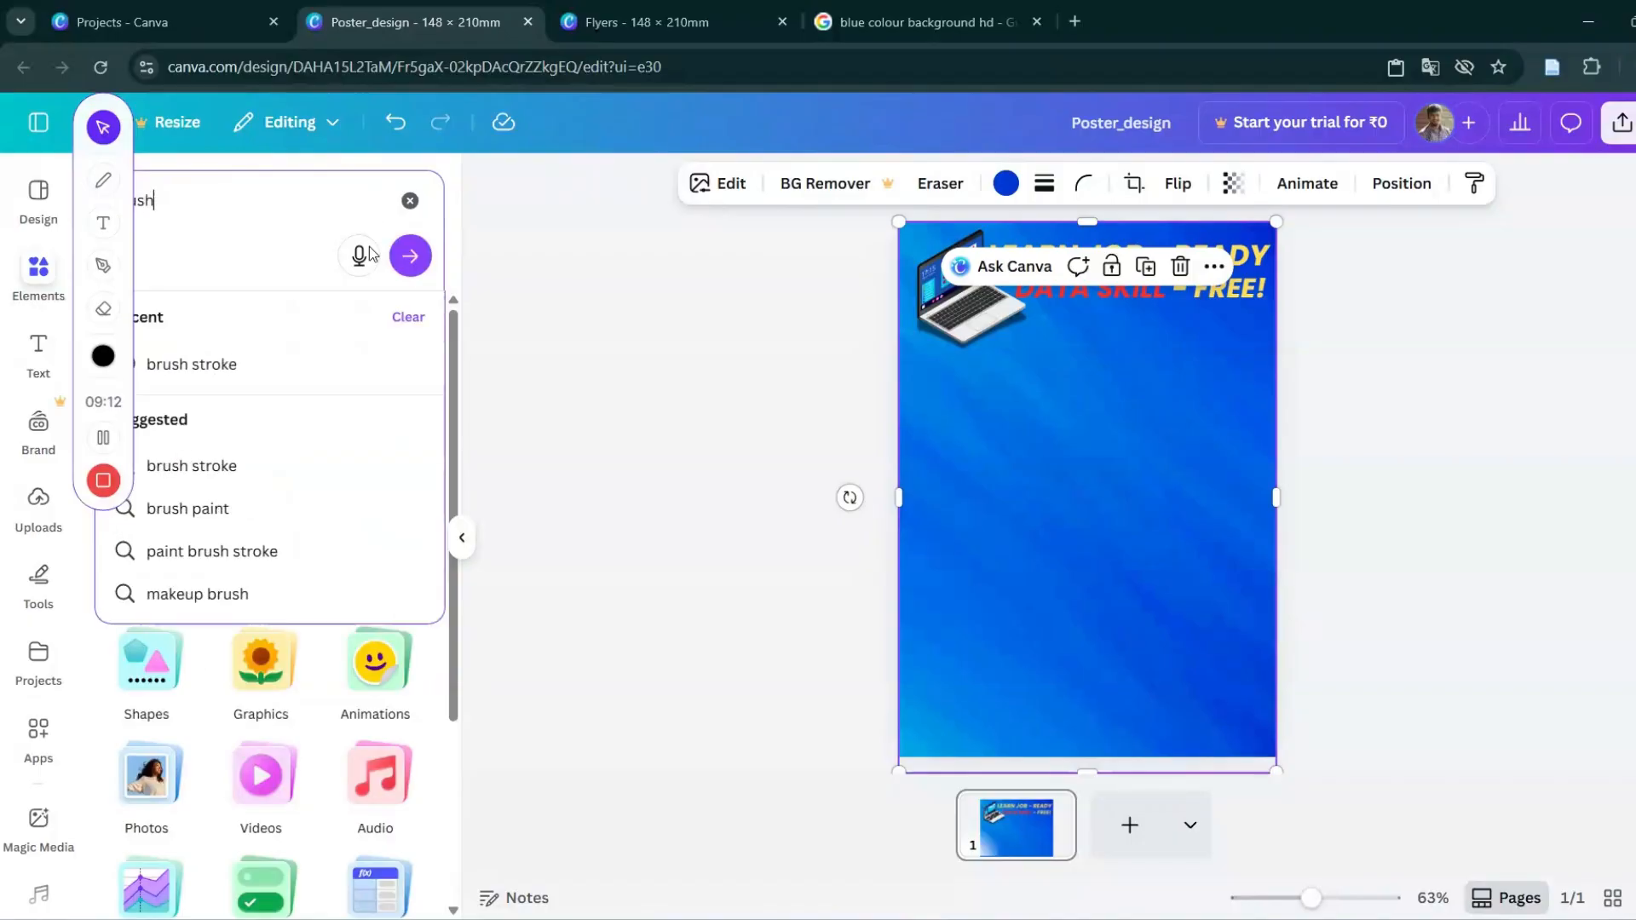
left_click(292, 363)
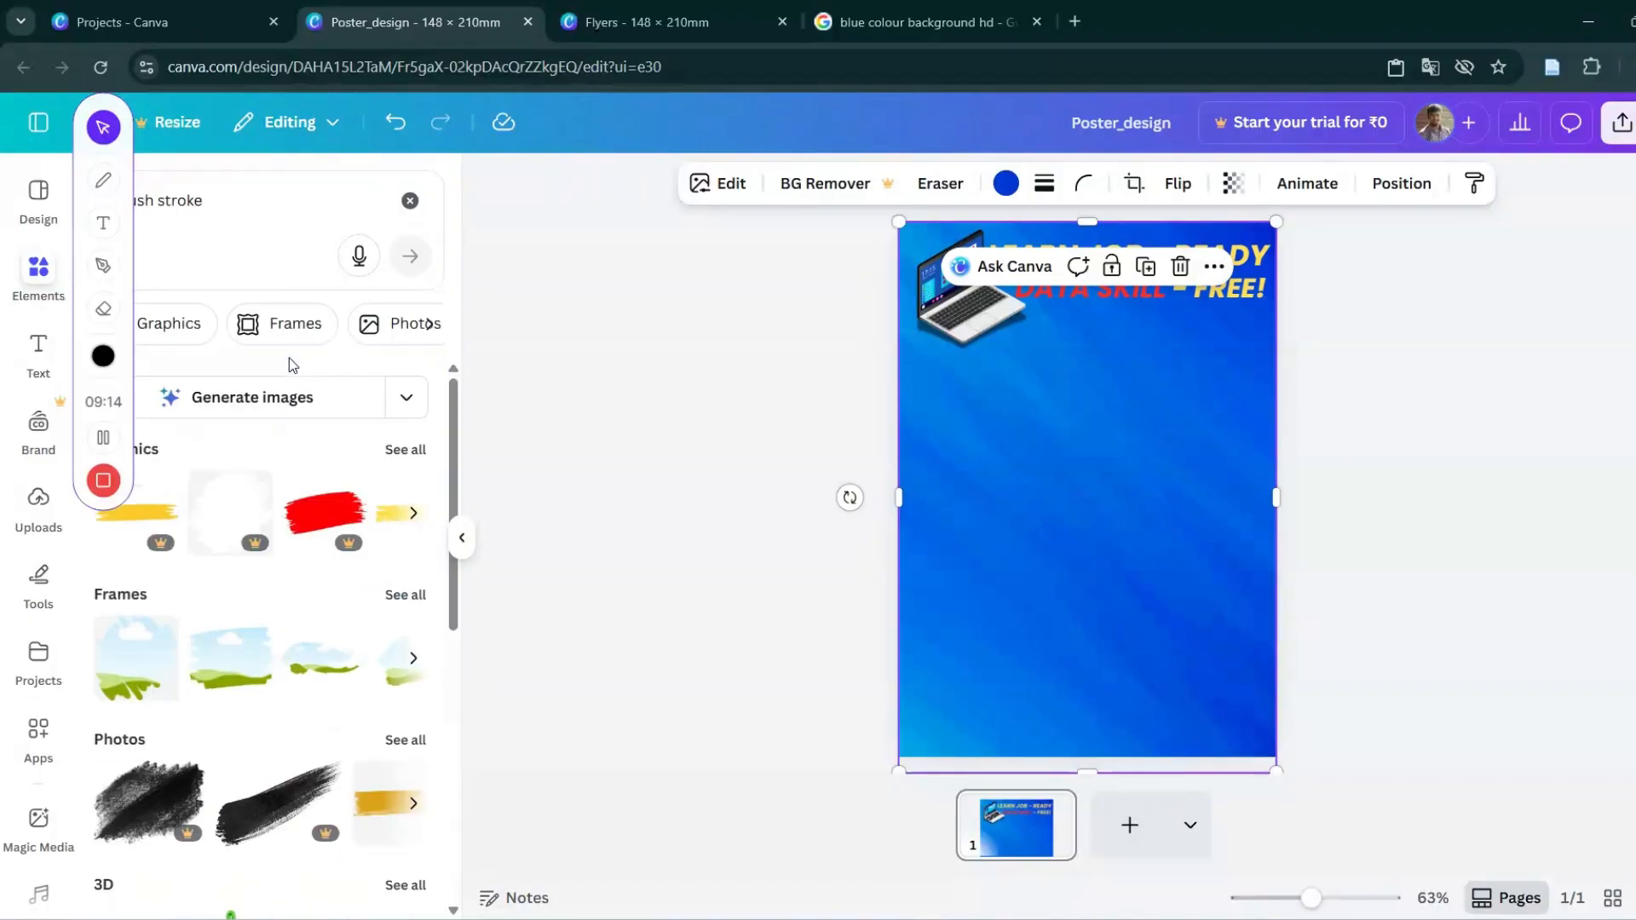
left_click(404, 446)
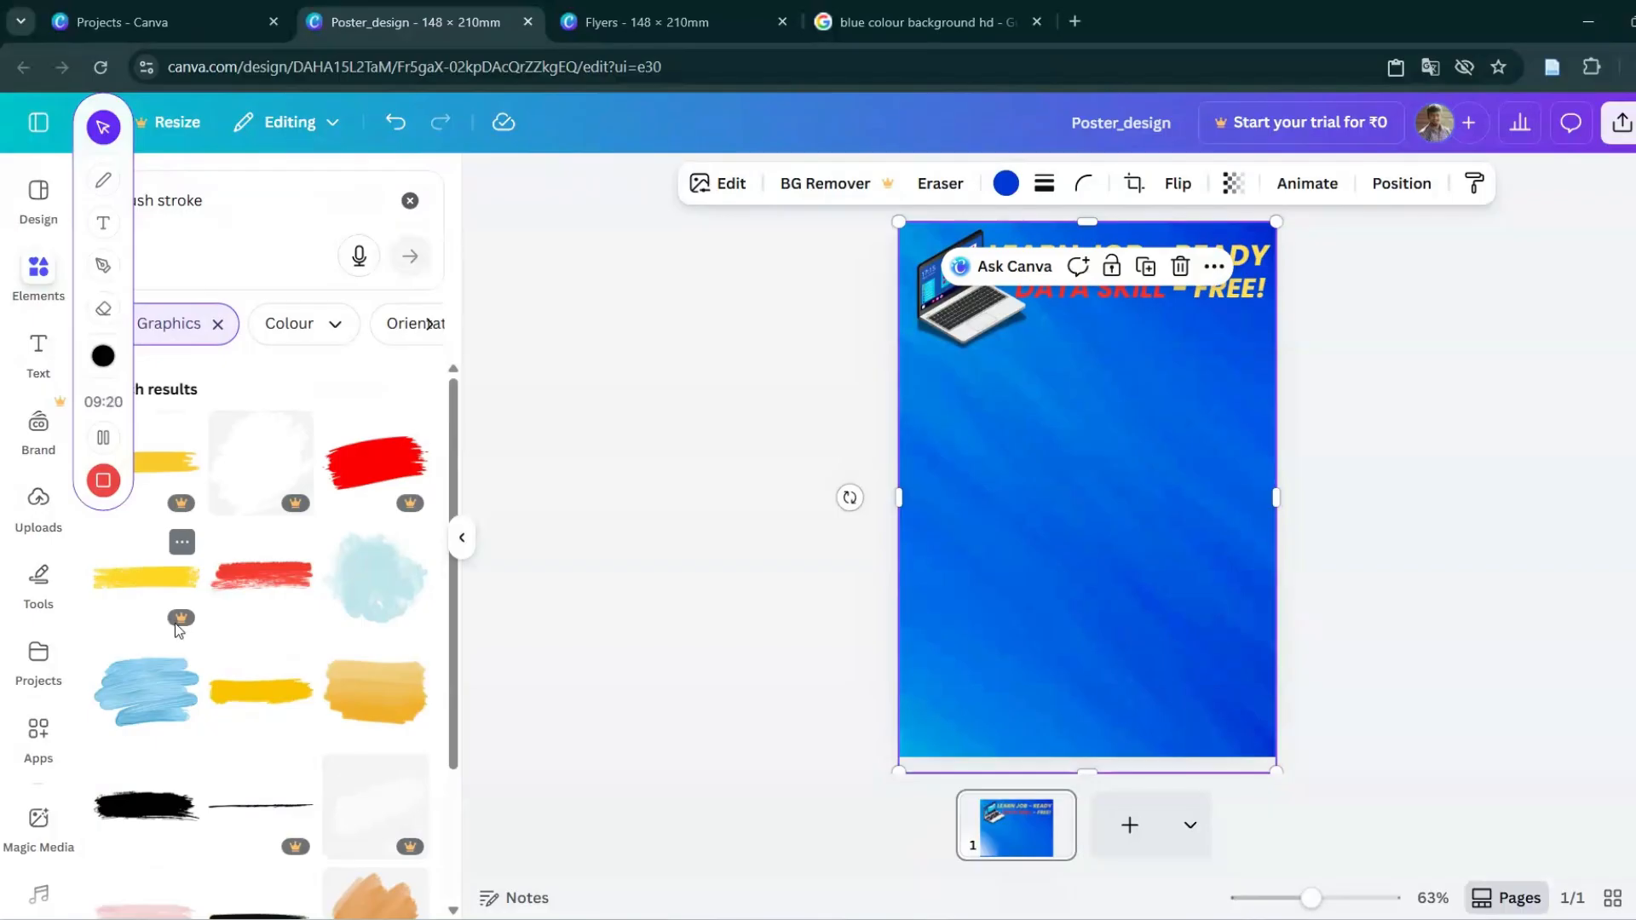
scroll(265, 609, "down", 1)
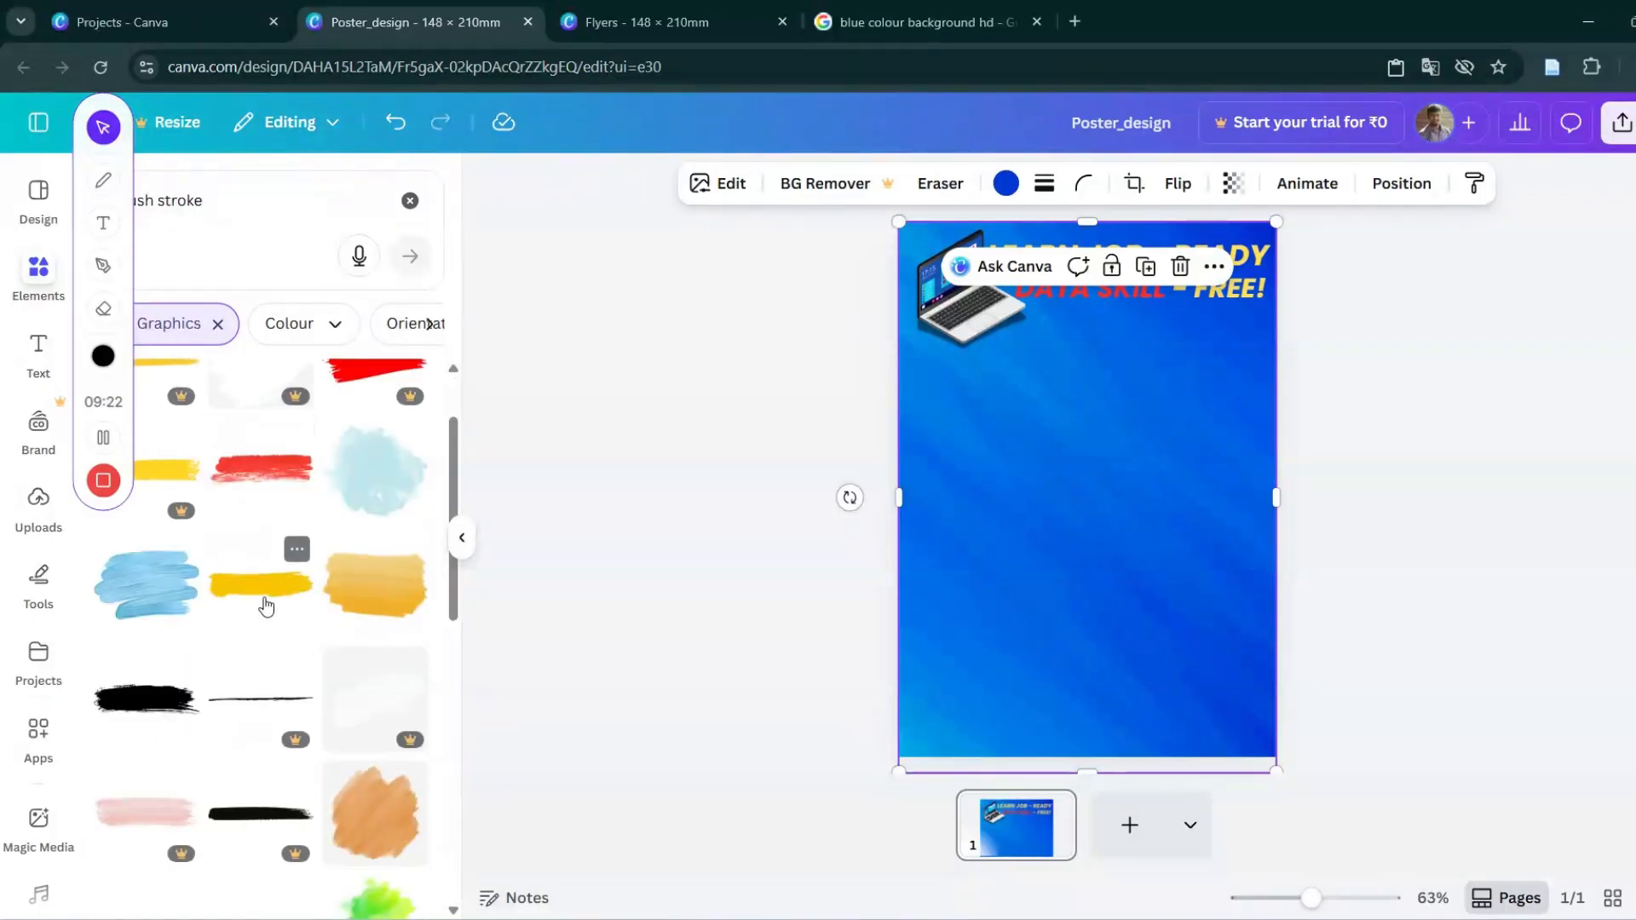
Add the solid yellow brush stroke graphic to the page and try blue photo colours on it, settling on cyan #16cde8.
left_click(267, 606)
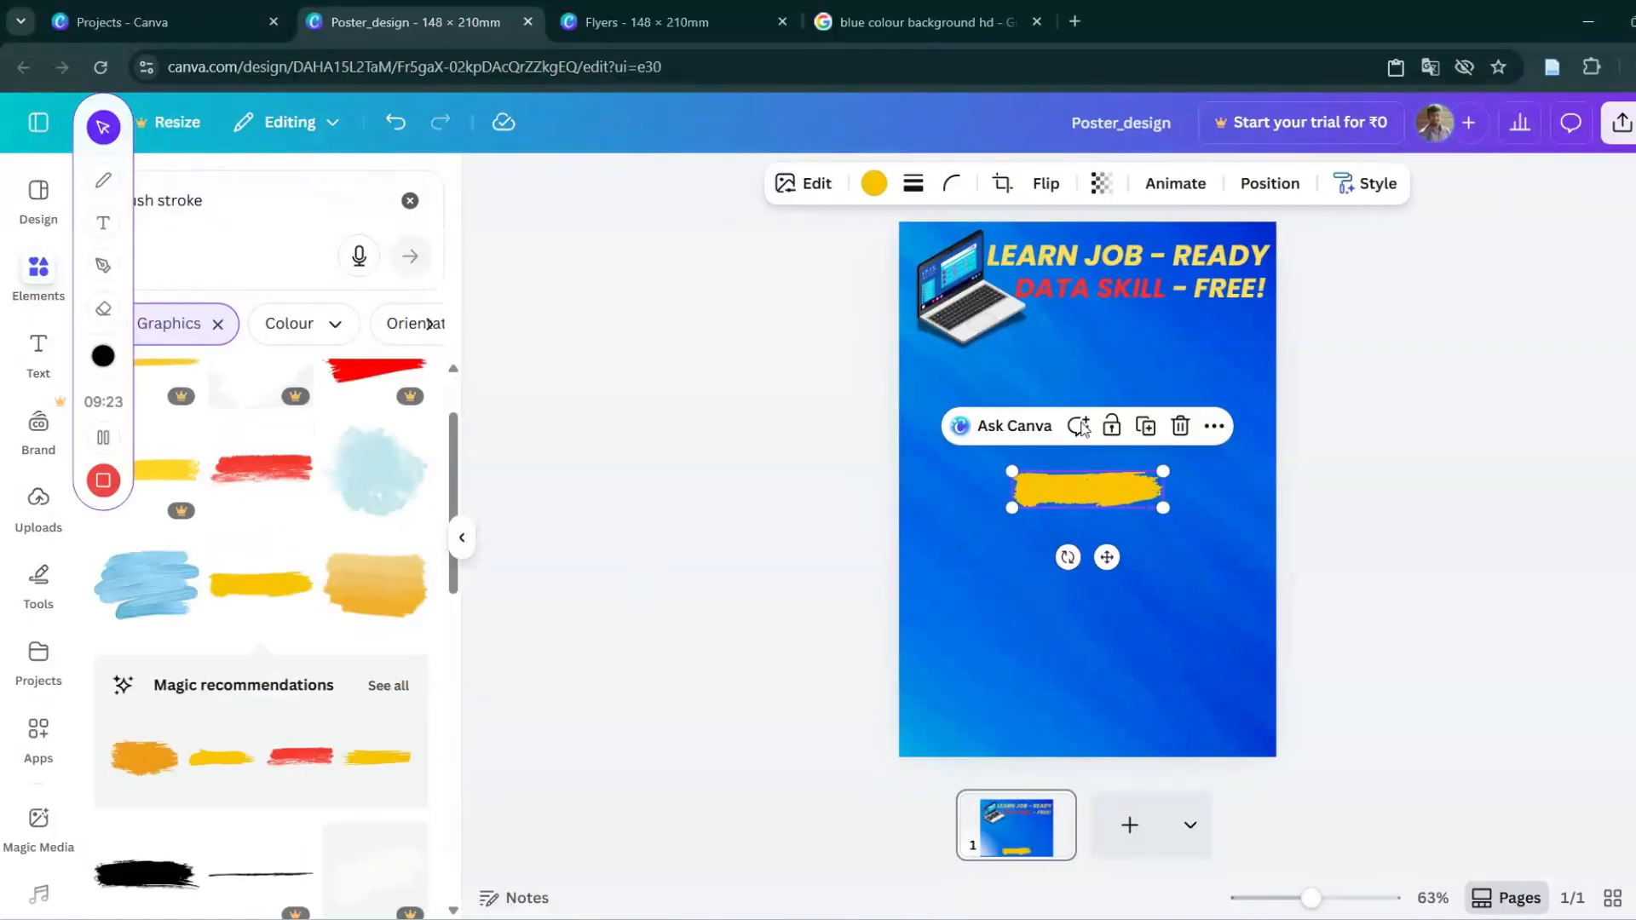
left_click(873, 185)
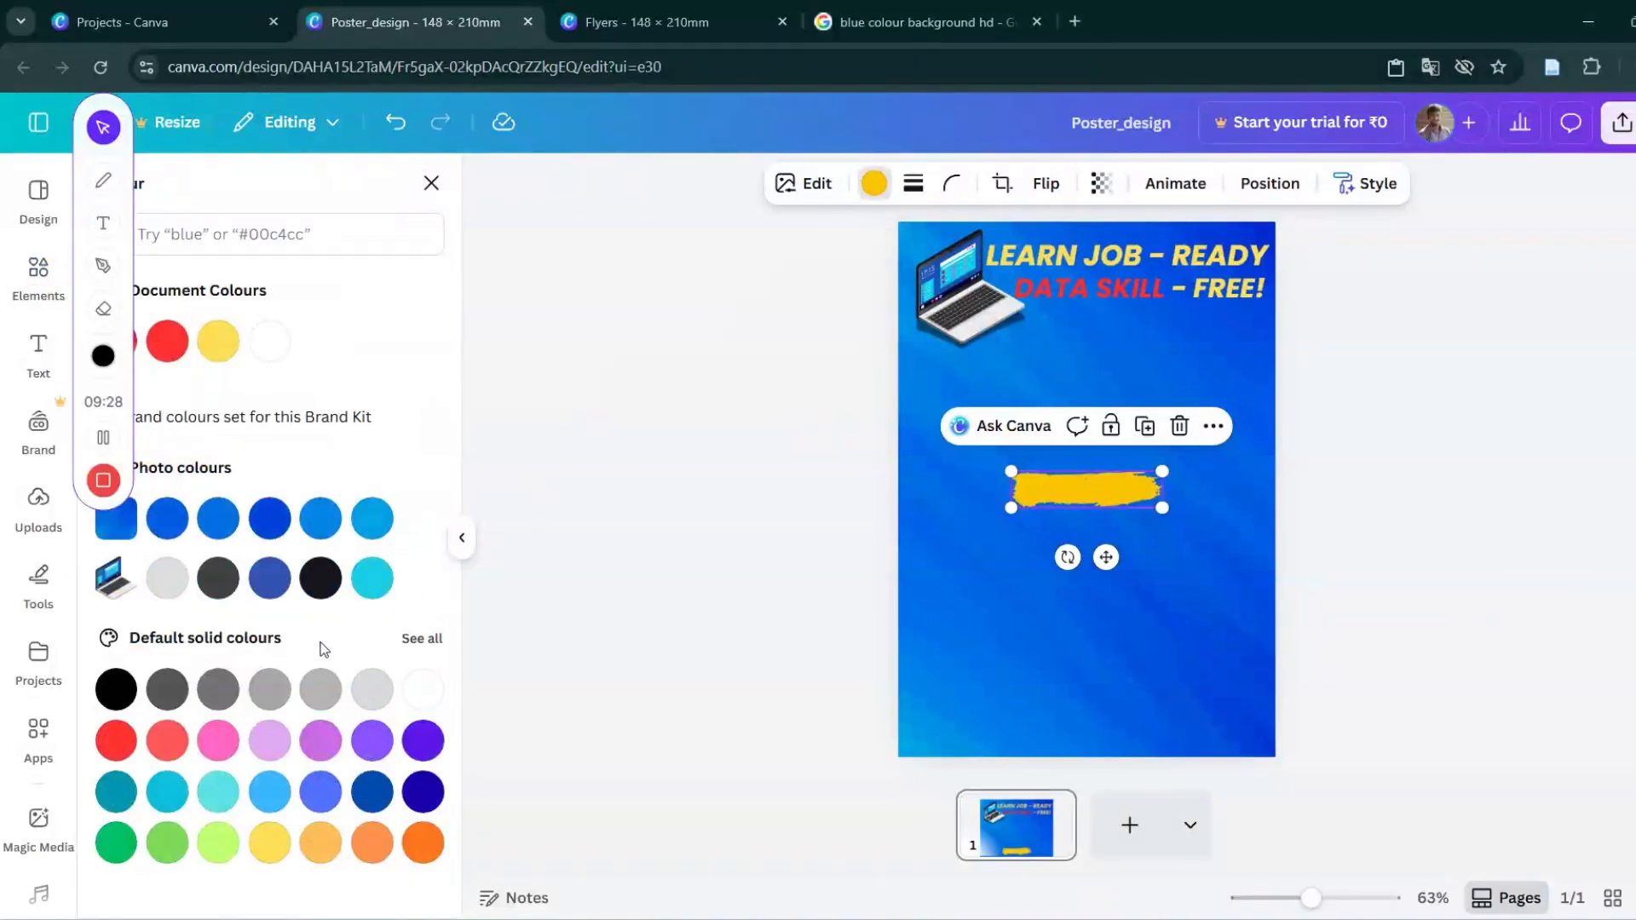
left_click(375, 581)
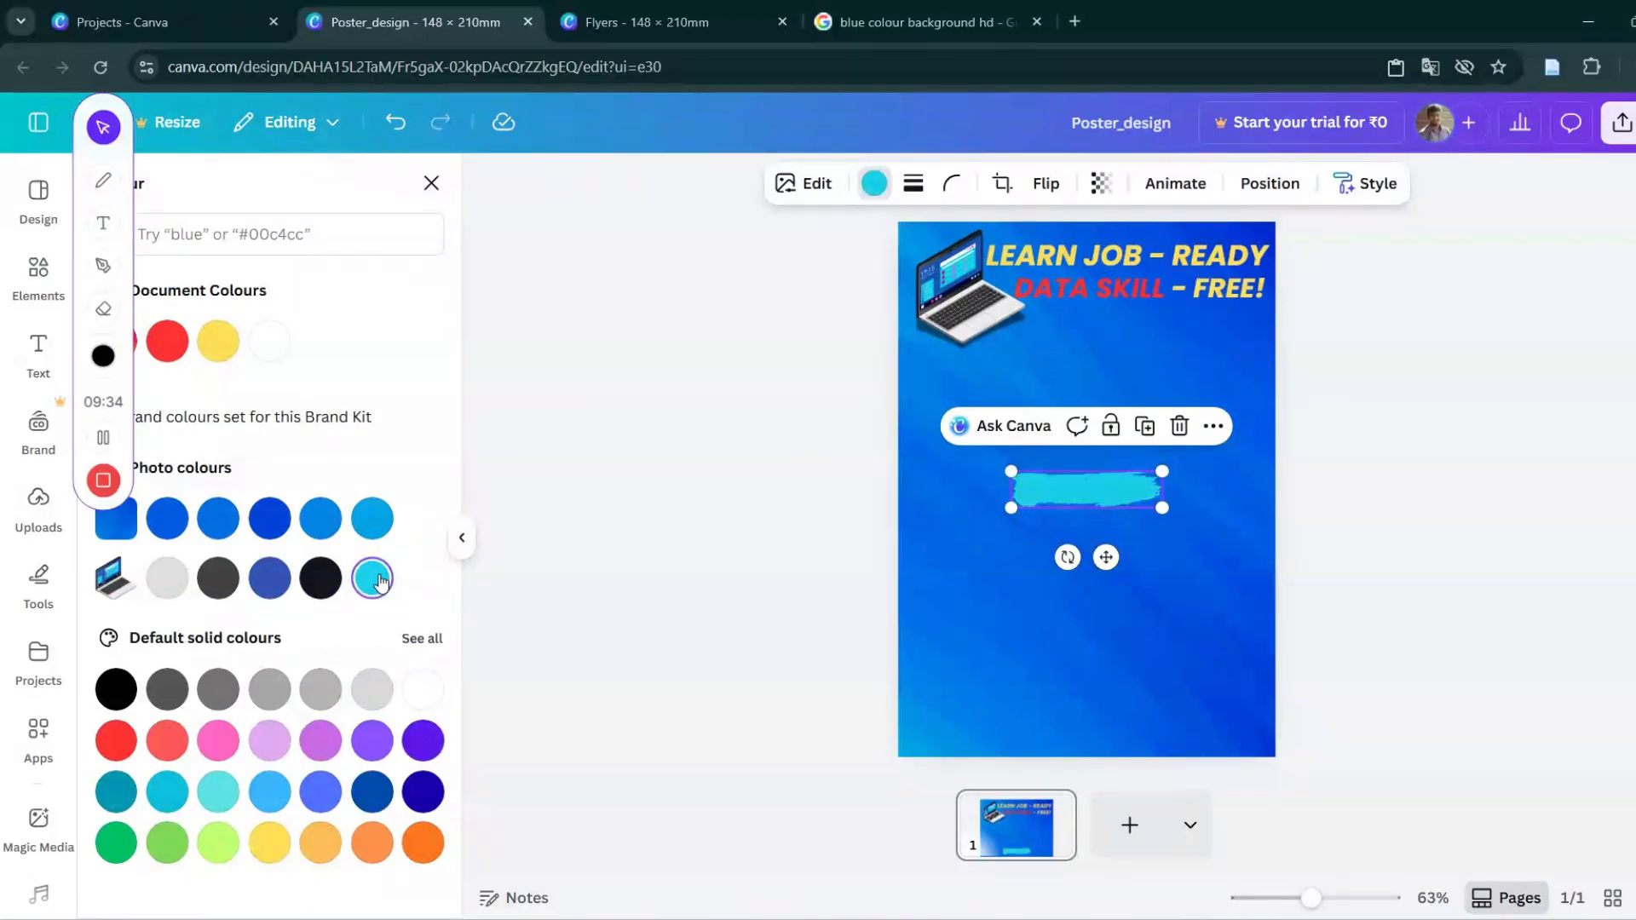
left_click(372, 523)
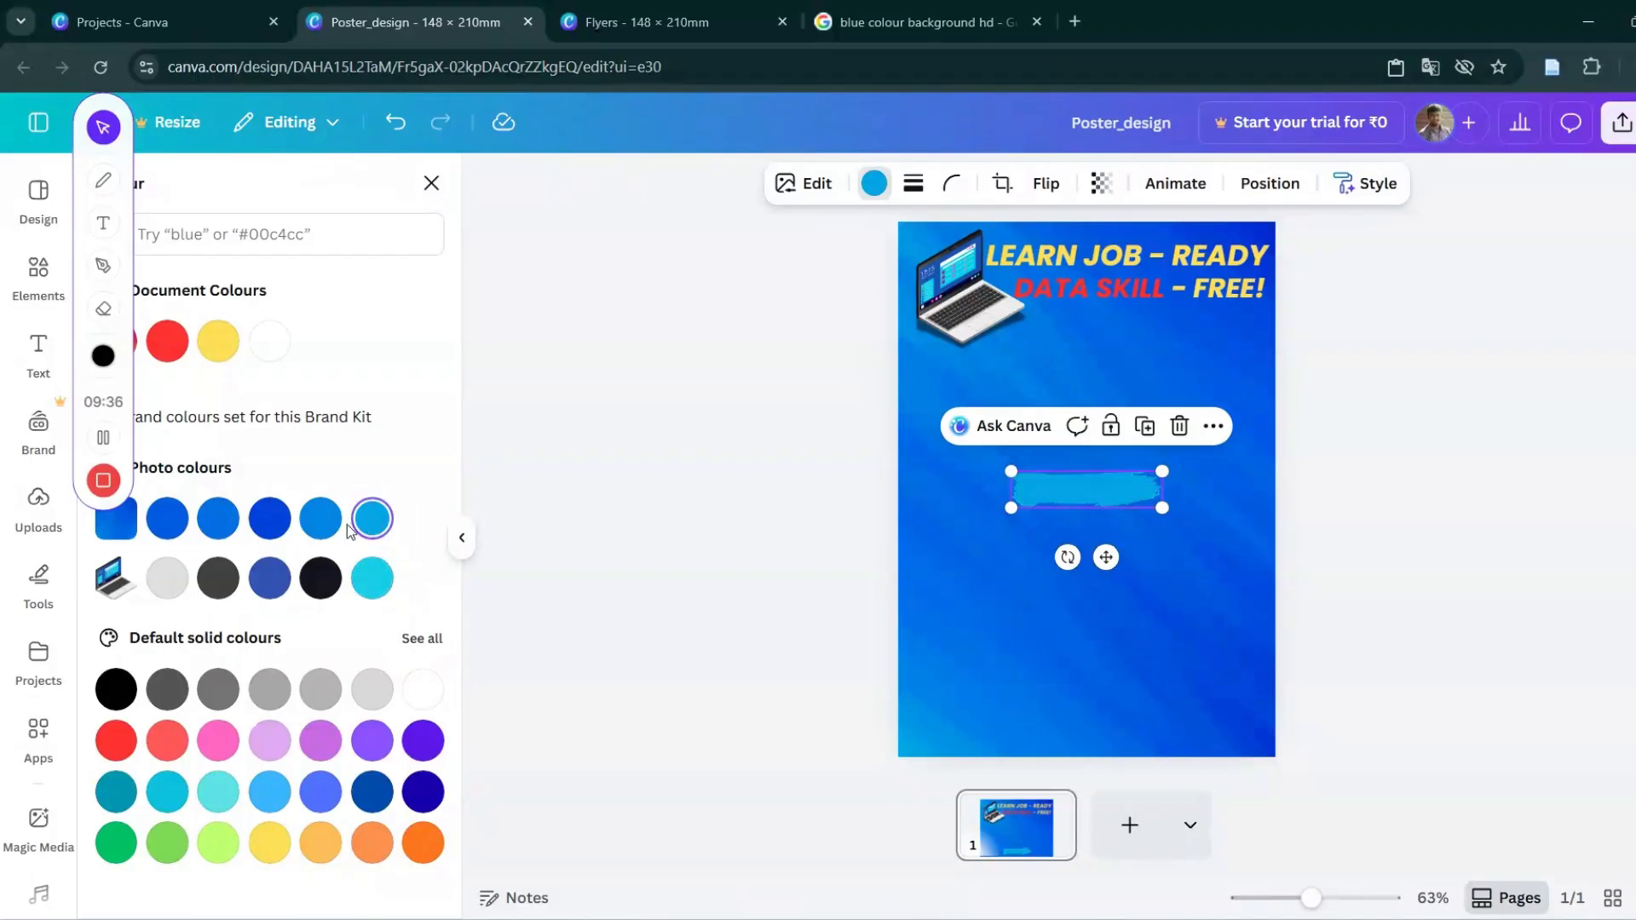
left_click(321, 520)
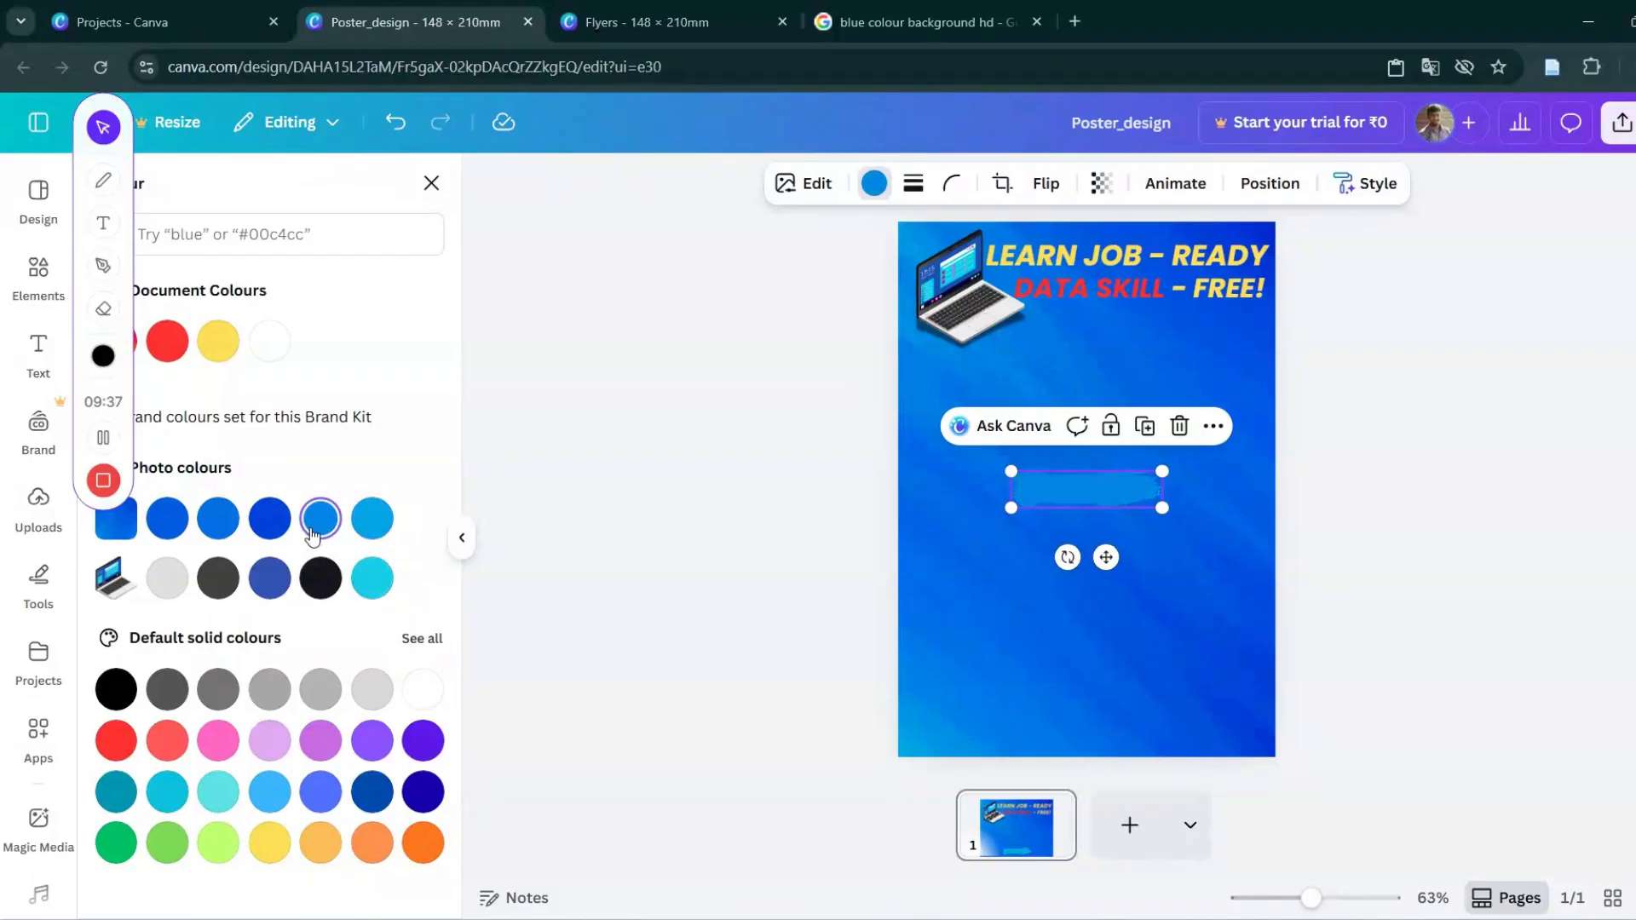
left_click(271, 583)
left_click(266, 523)
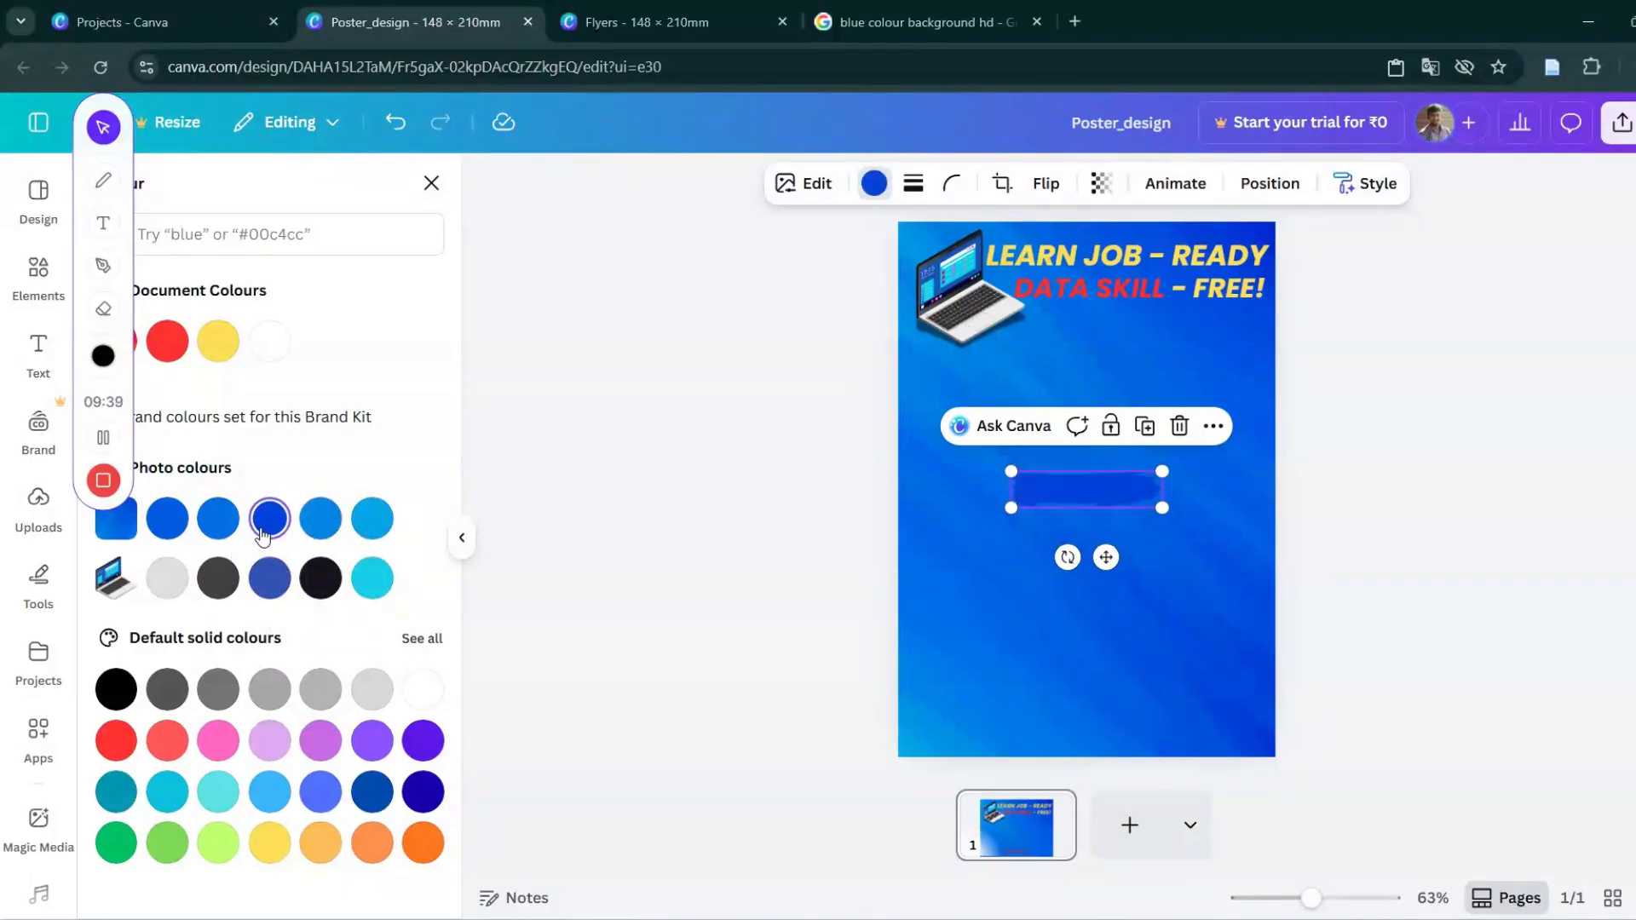
left_click(218, 522)
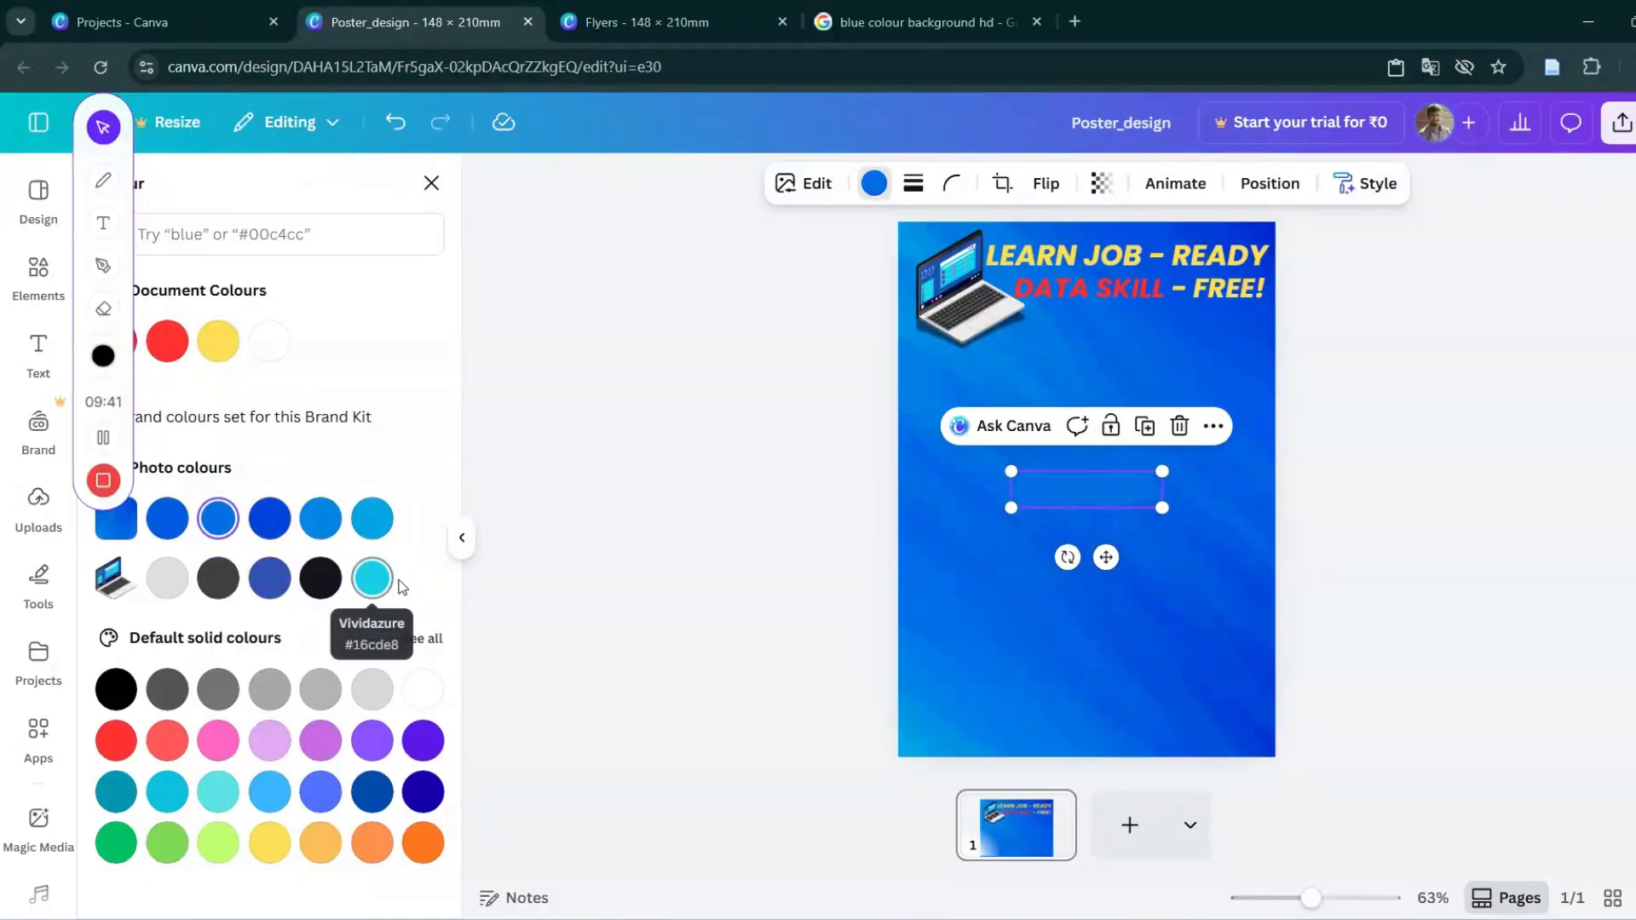
left_click(377, 593)
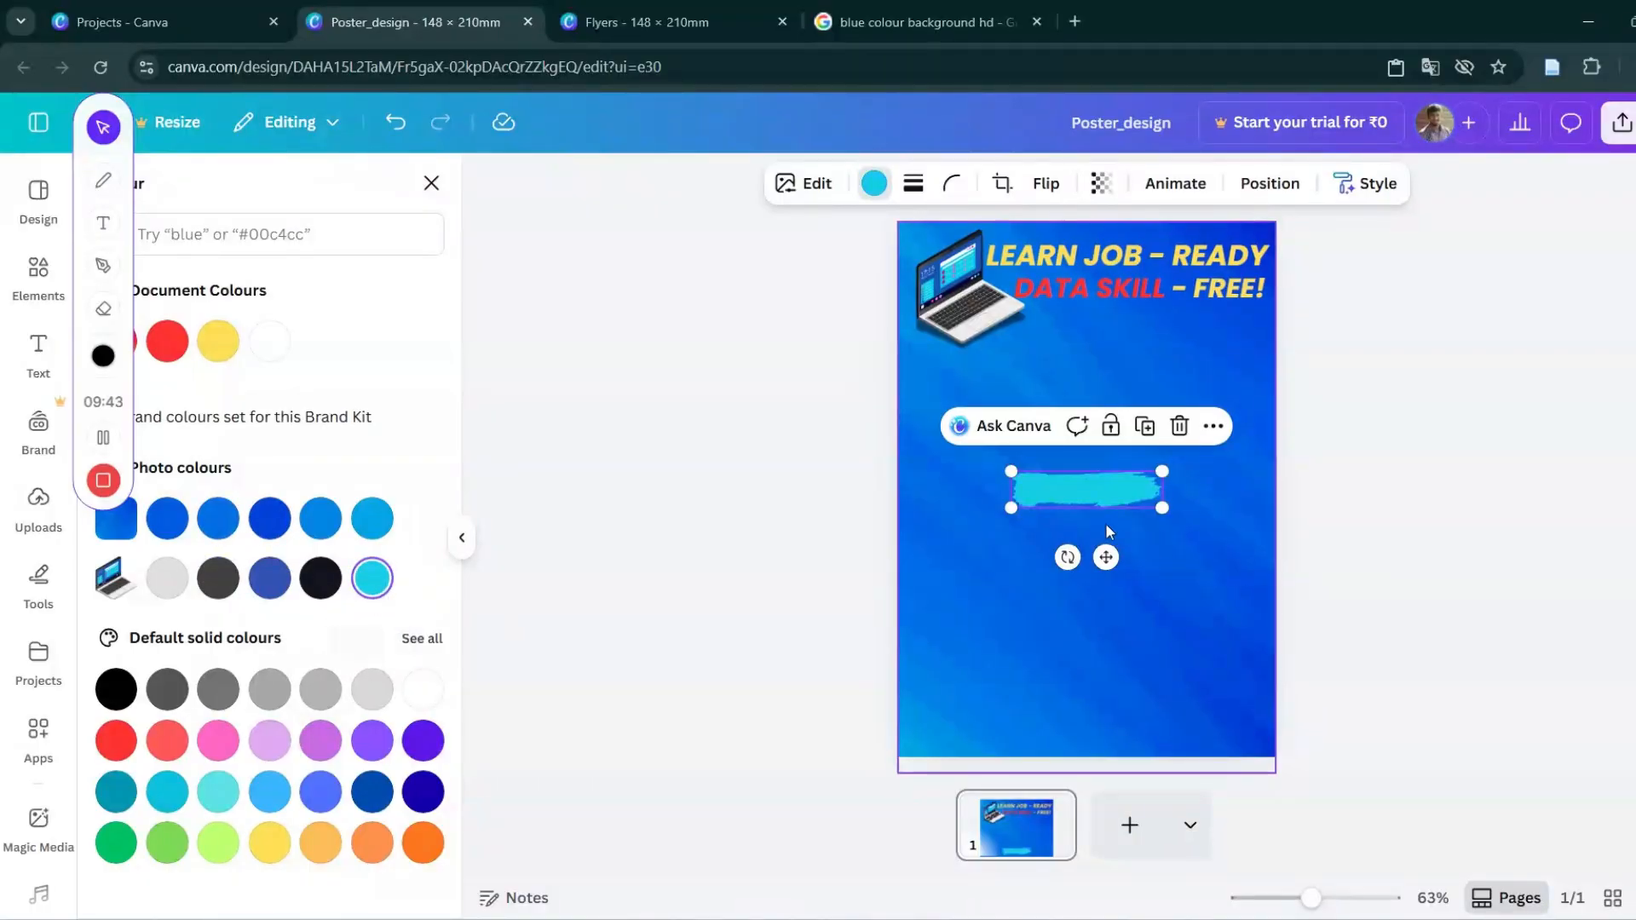
Try the cyan brush stroke behind "DATA SKILL - FREE!", enlarging it to span the whole line, and delete it.
mouse_move(1082, 491)
left_mouse_down()
mouse_move(1140, 388)
mouse_move(1070, 290)
mouse_move(1287, 305)
mouse_move(1202, 281)
mouse_move(1138, 294)
left_mouse_up()
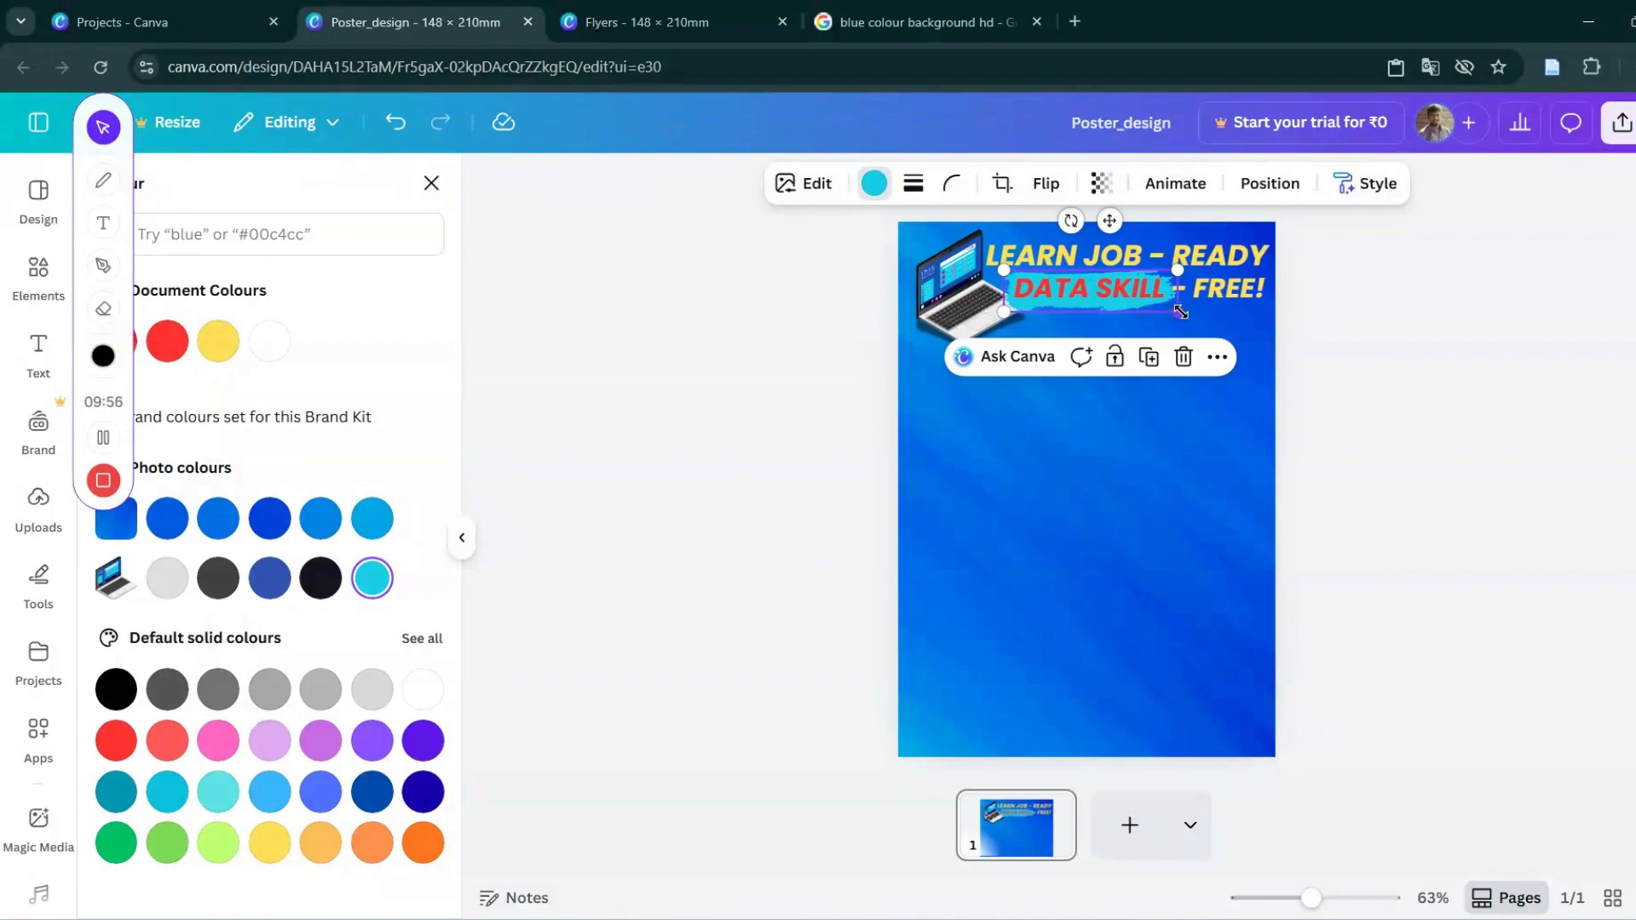
left_click_drag(1180, 312, 1285, 338)
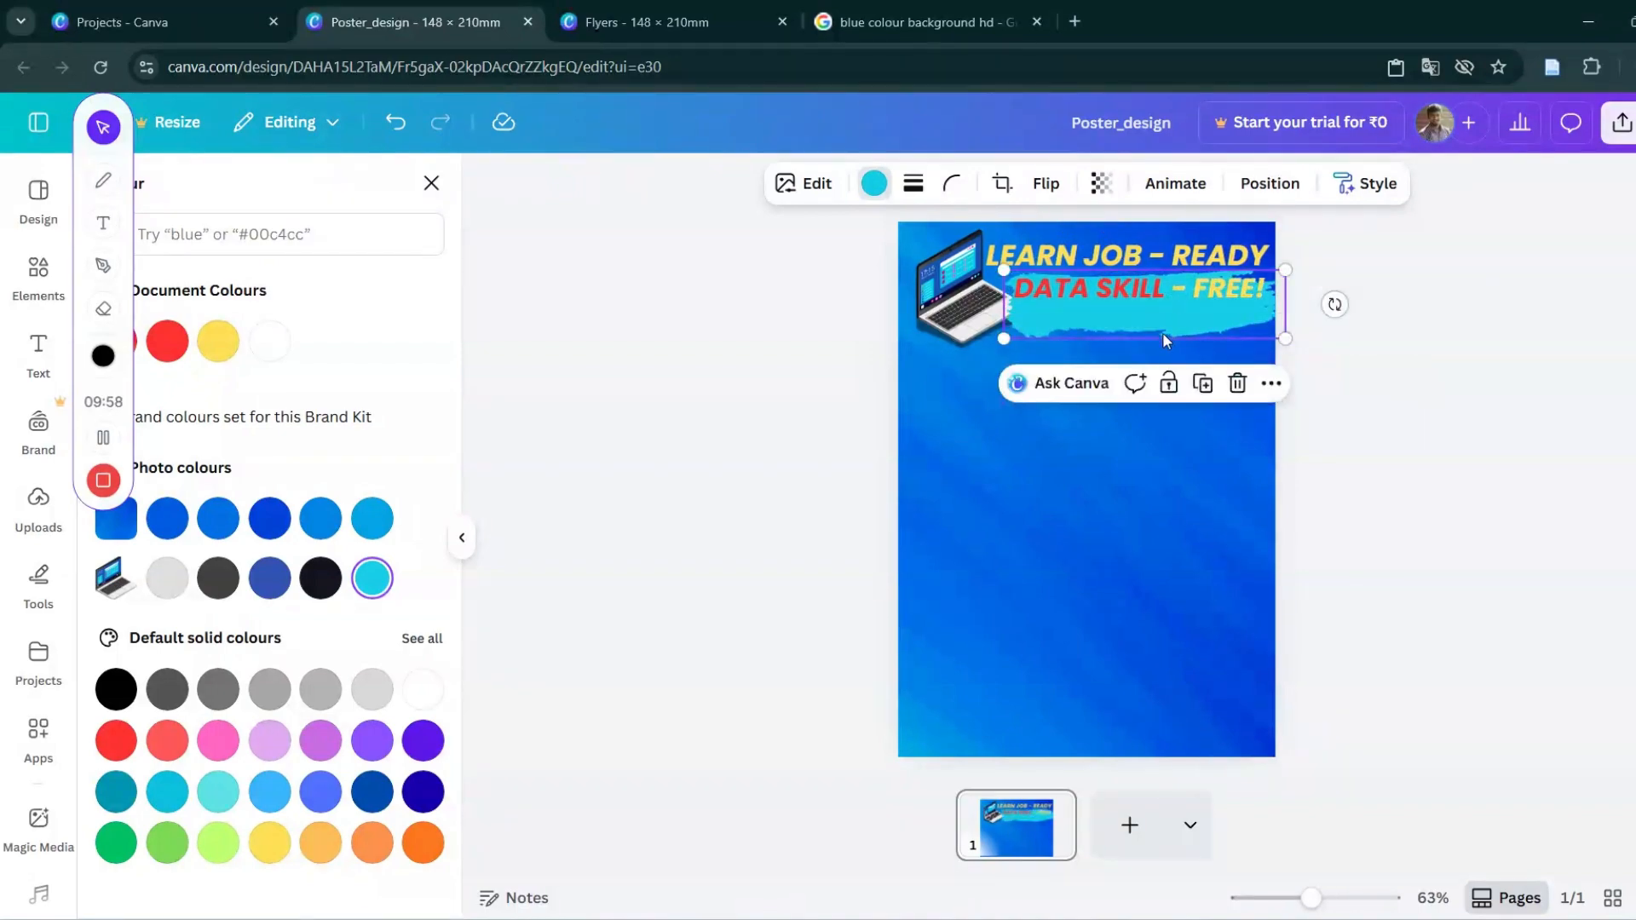
left_click_drag(1165, 339, 1168, 325)
key("Delete")
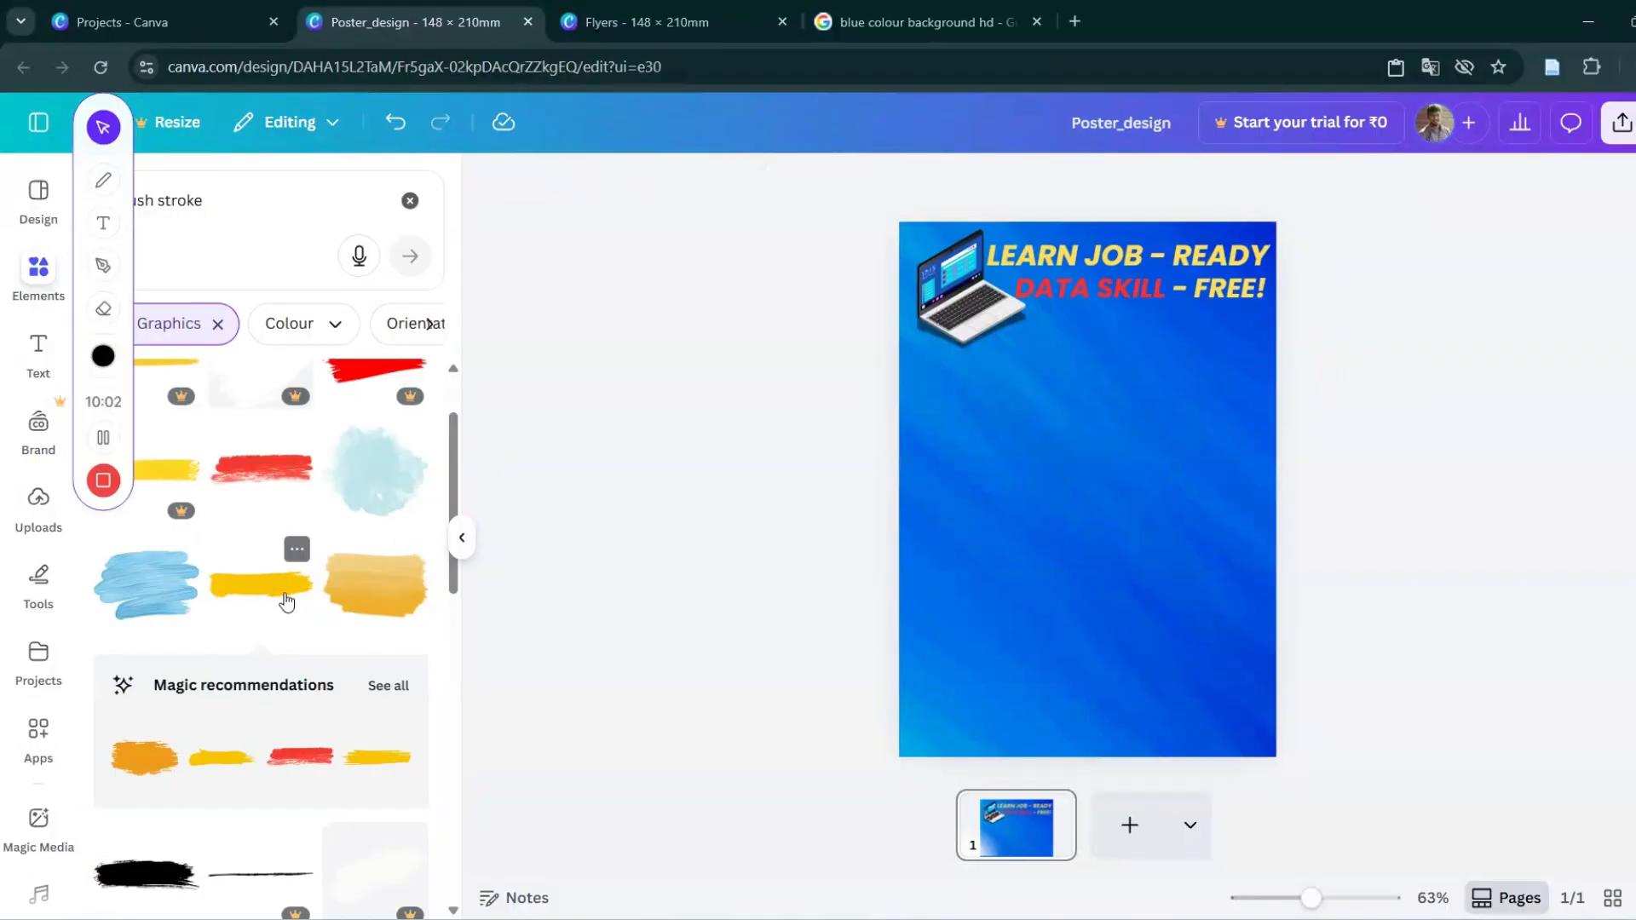
scroll(287, 596, "up", 1)
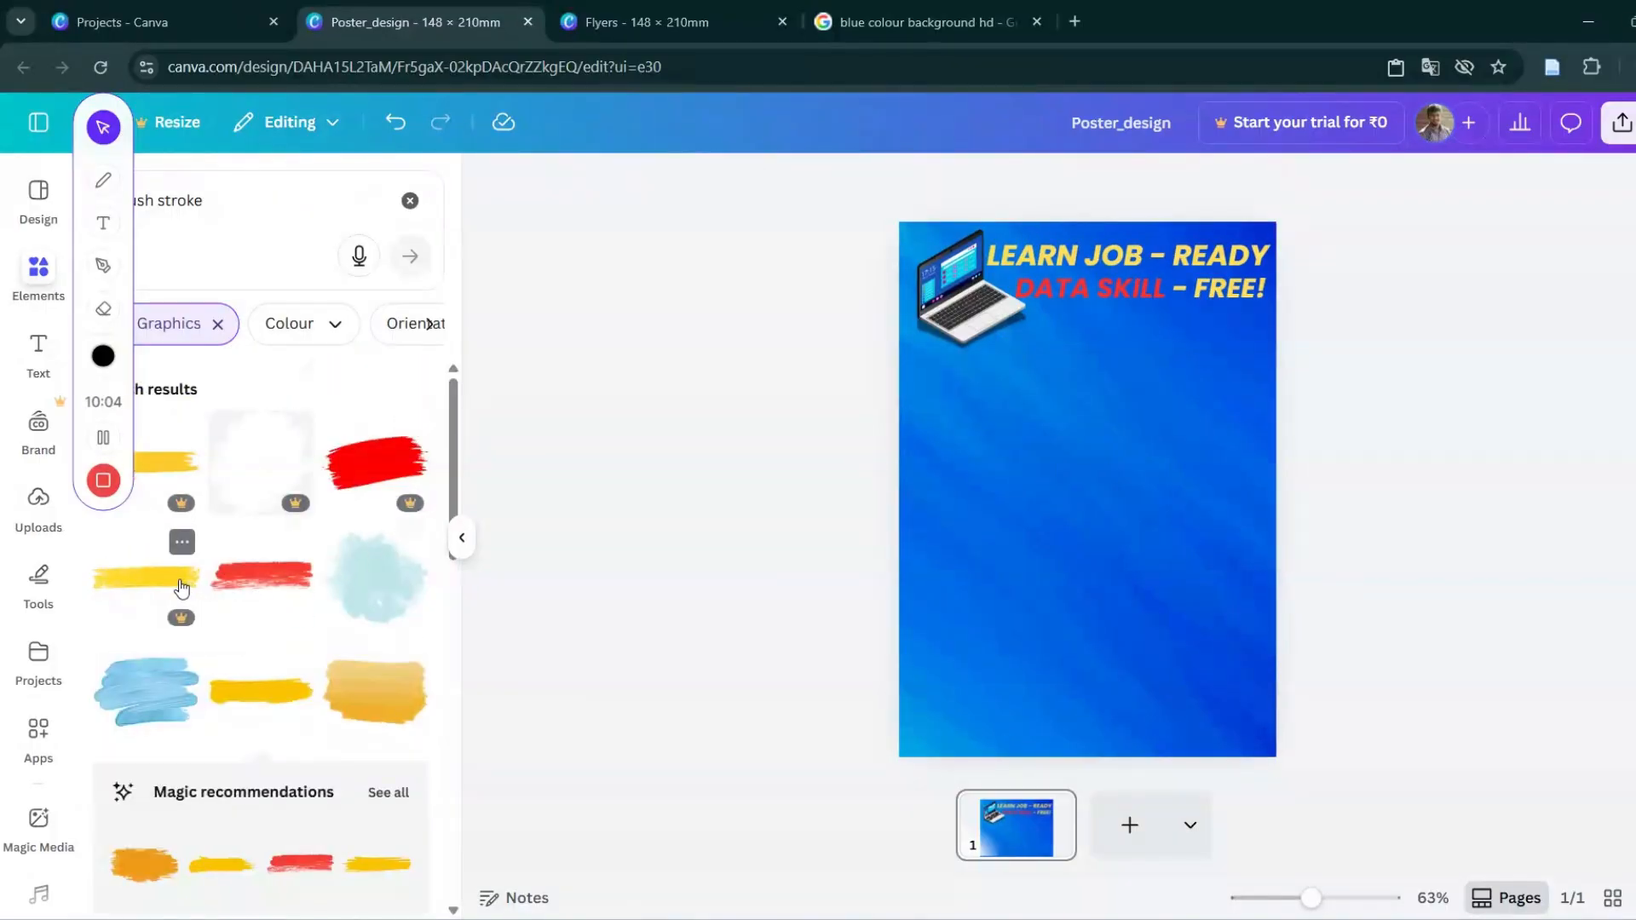
Add the brown brush stroke graphic to the page, enlarge it and recolour it with the laptop's cyan photo colour.
scroll(255, 610, "down", 4)
scroll(307, 707, "down", 1)
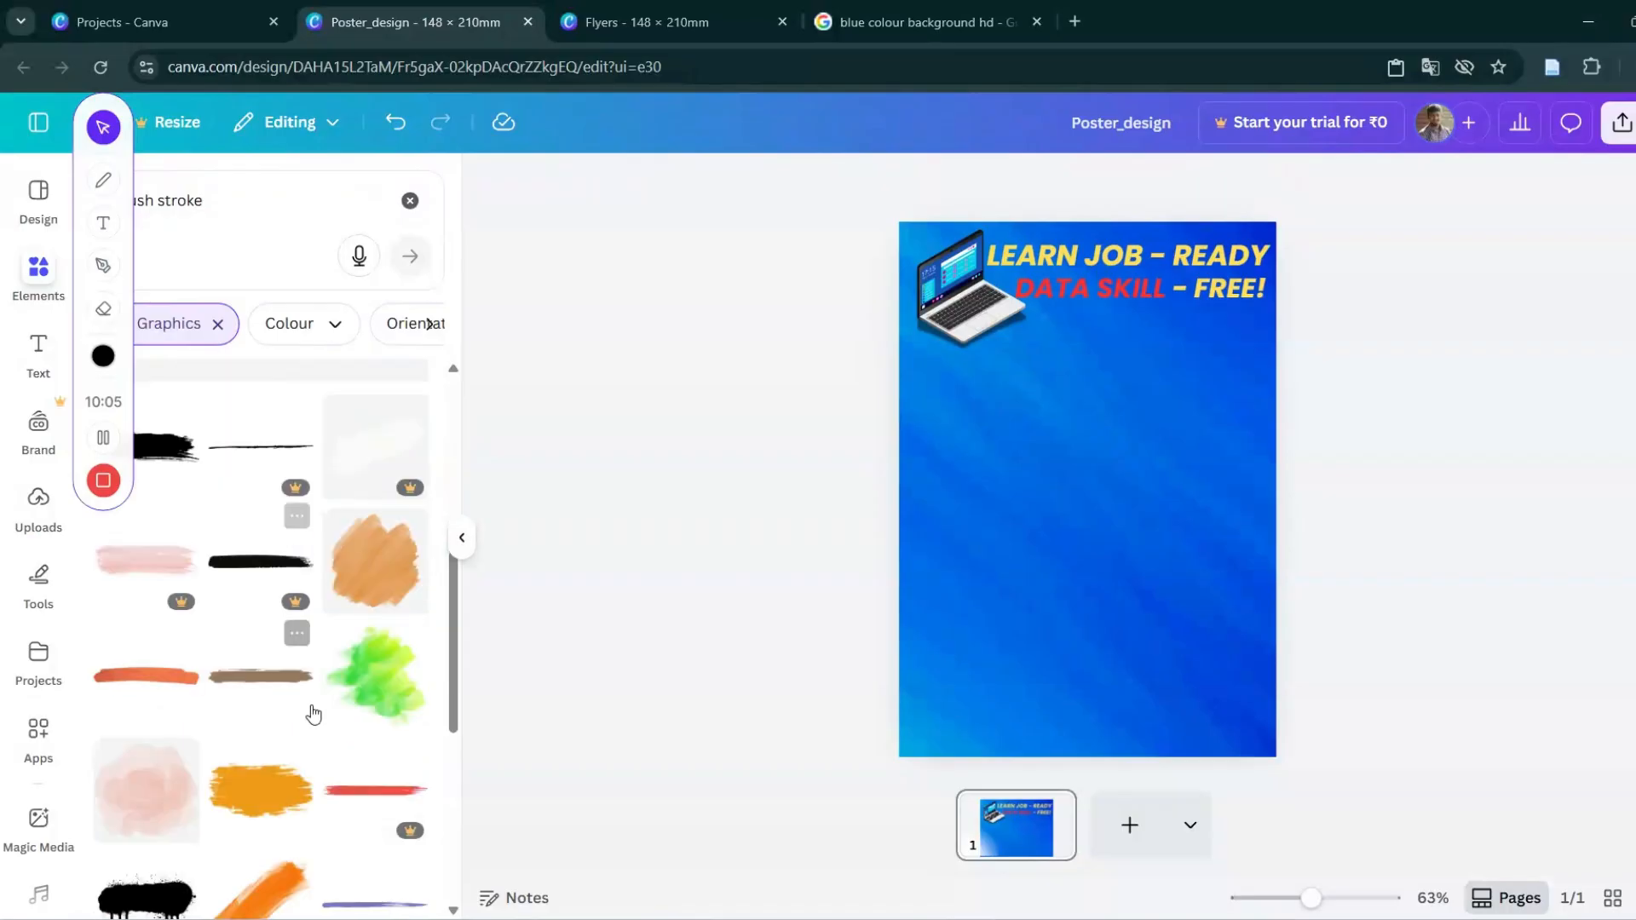
left_click(244, 686)
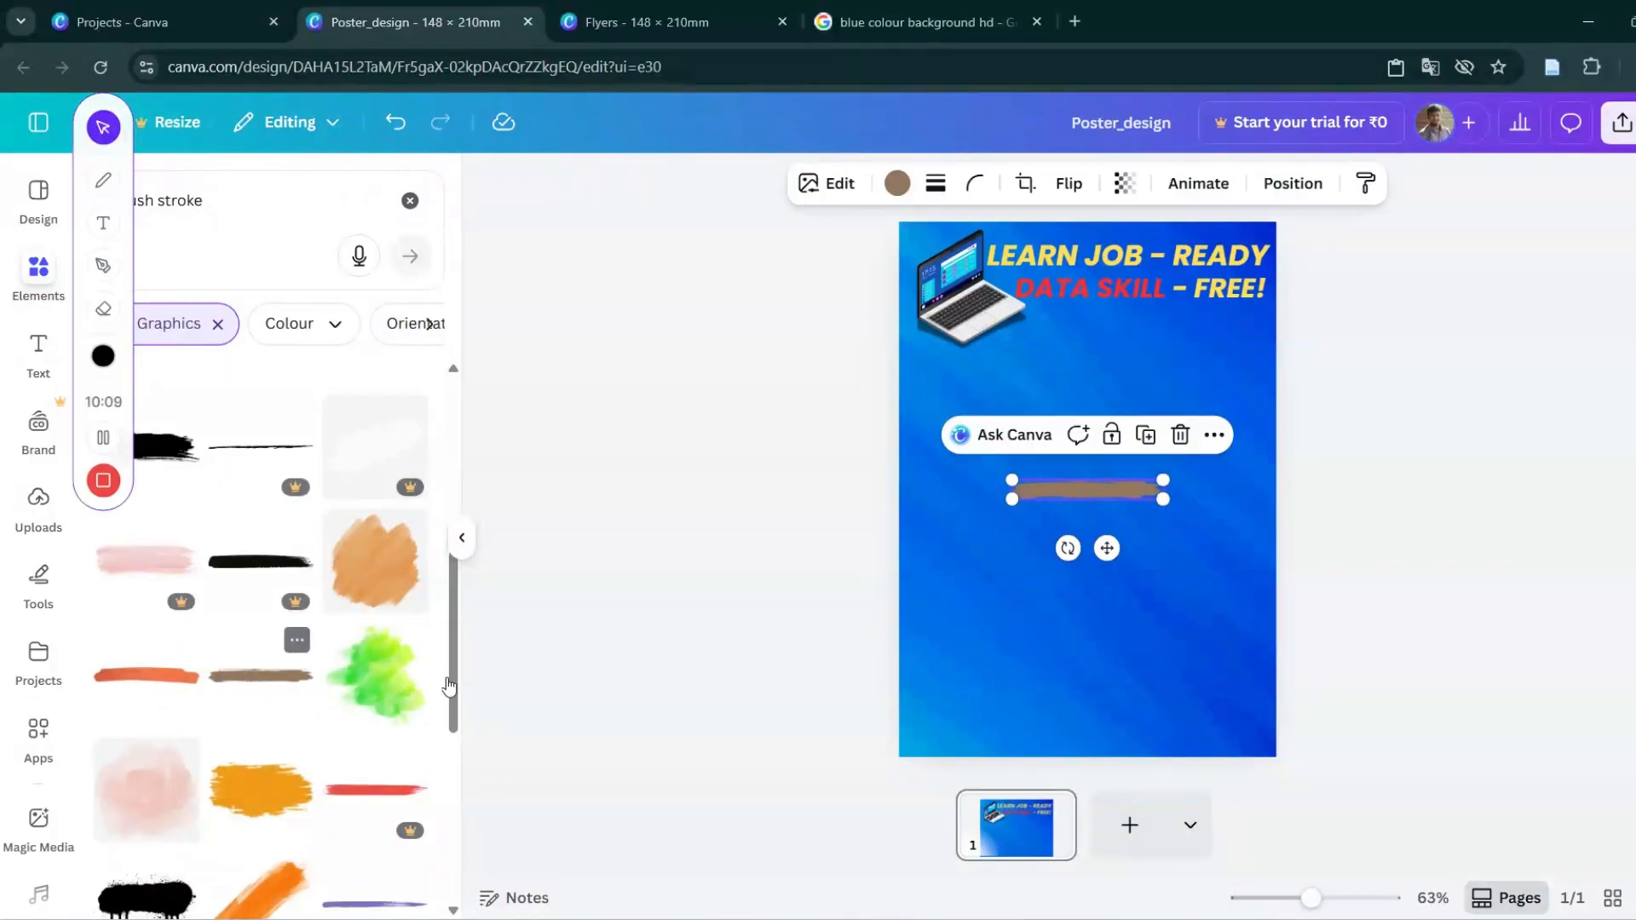
left_click_drag(1164, 500, 1244, 526)
left_click(873, 184)
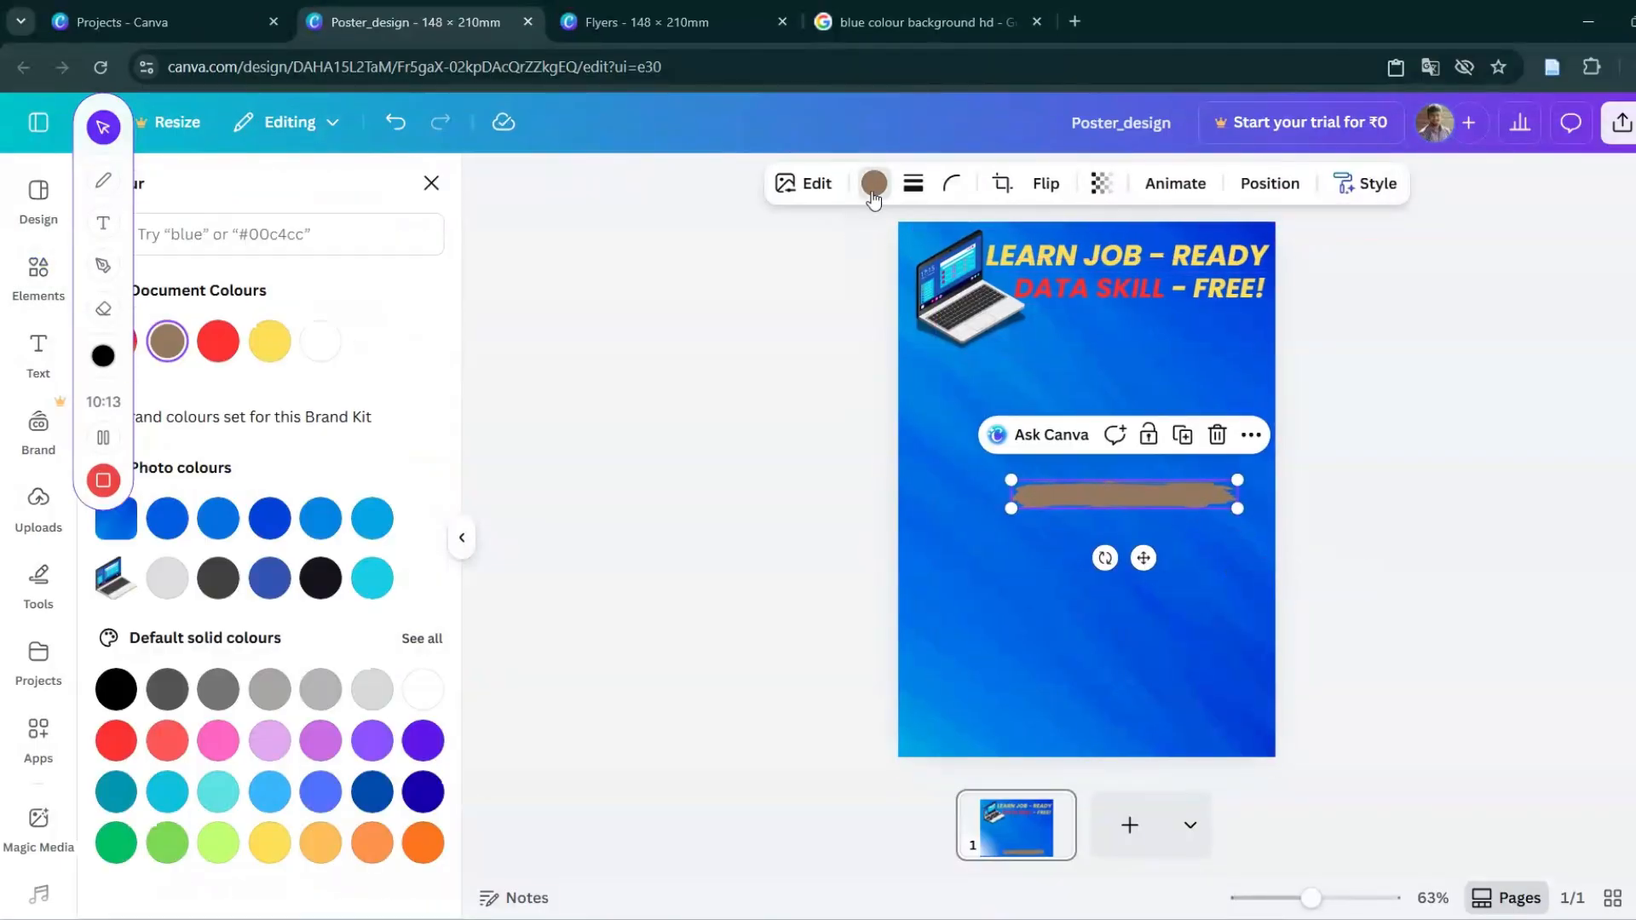
left_click(373, 577)
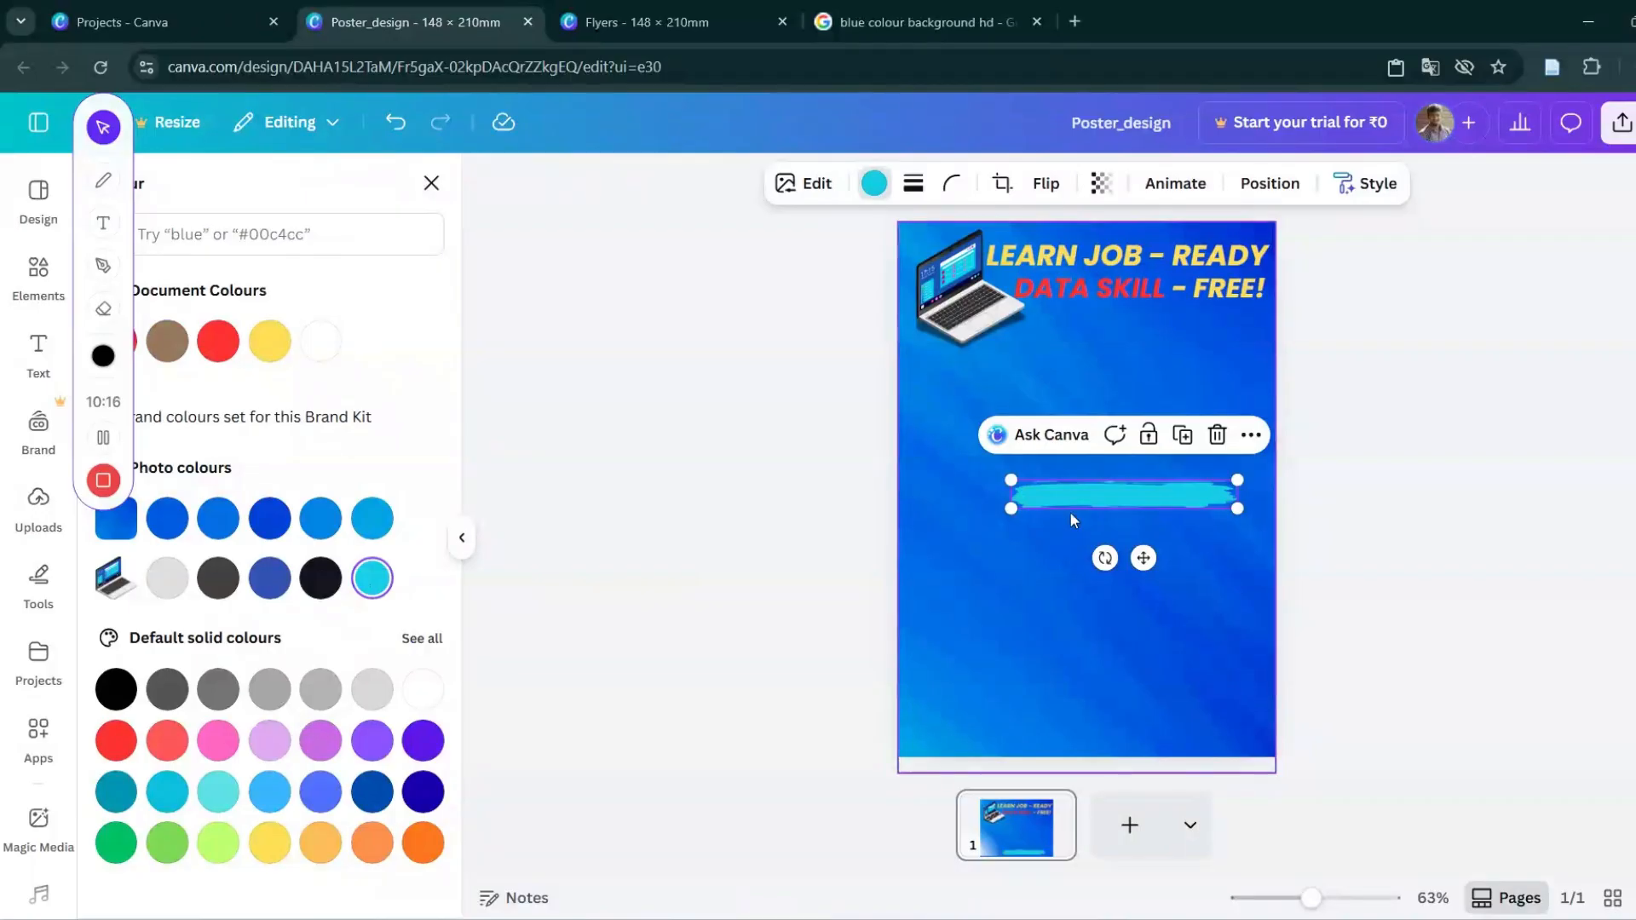
Place the cyan brush stroke behind "DATA SKILL - FREE!" and widen it to span the whole line.
left_click_drag(1143, 555, 1125, 350)
left_click_drag(1230, 295, 1285, 304)
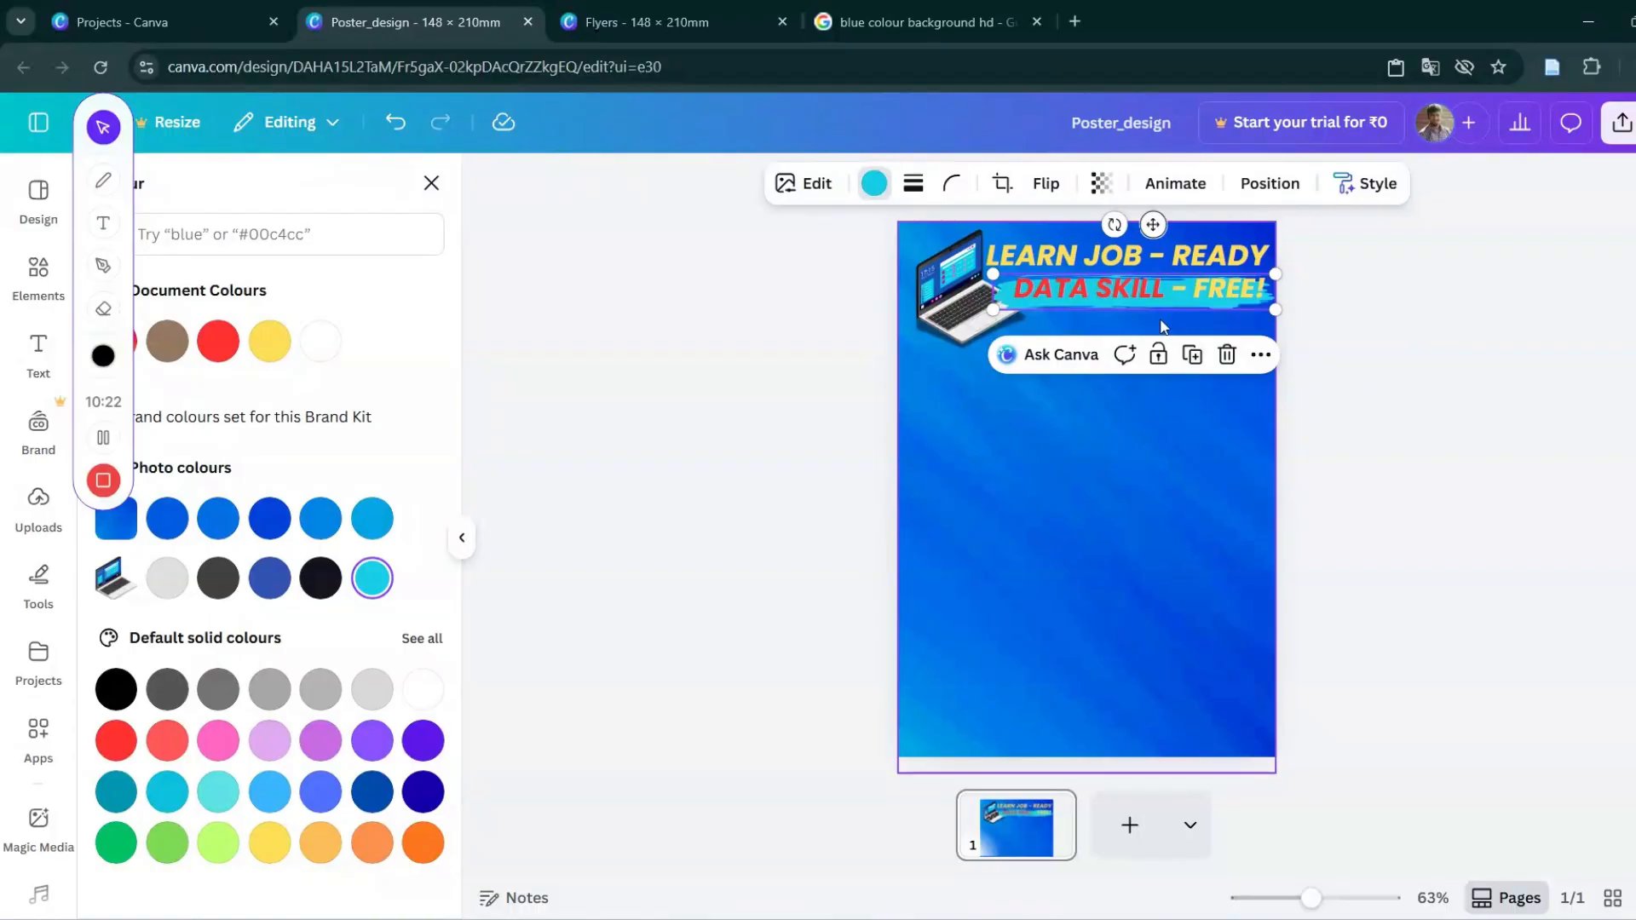
left_click_drag(1152, 224, 1151, 219)
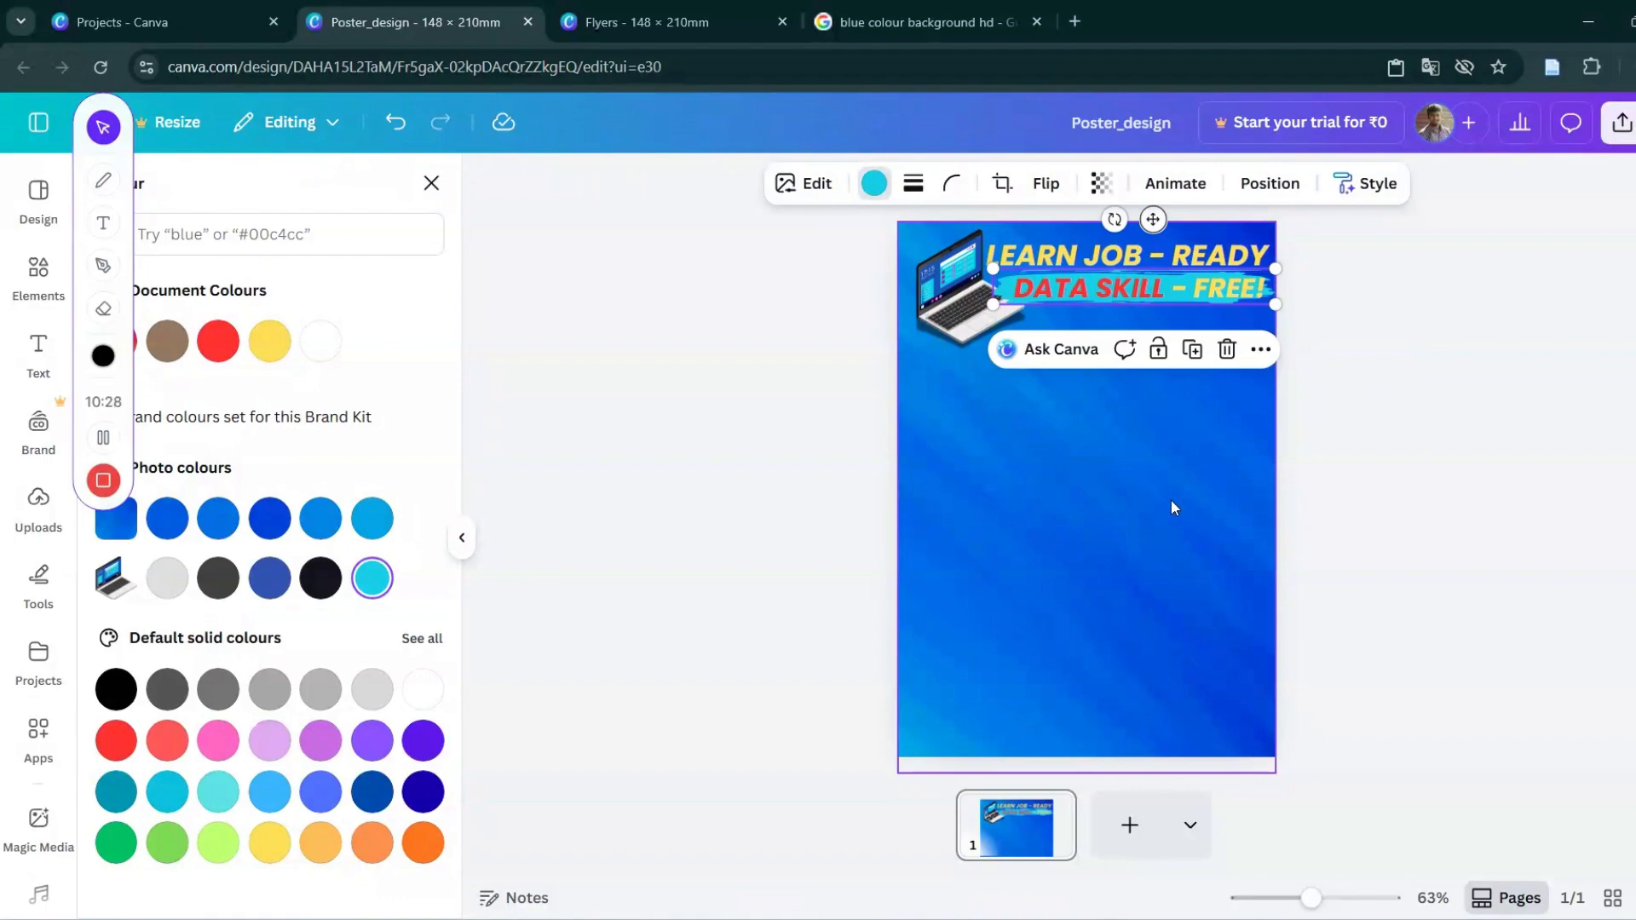
Reorder the layers so the cyan brush stroke sits beneath the laptop graphic and above the blue background.
left_click(1171, 500)
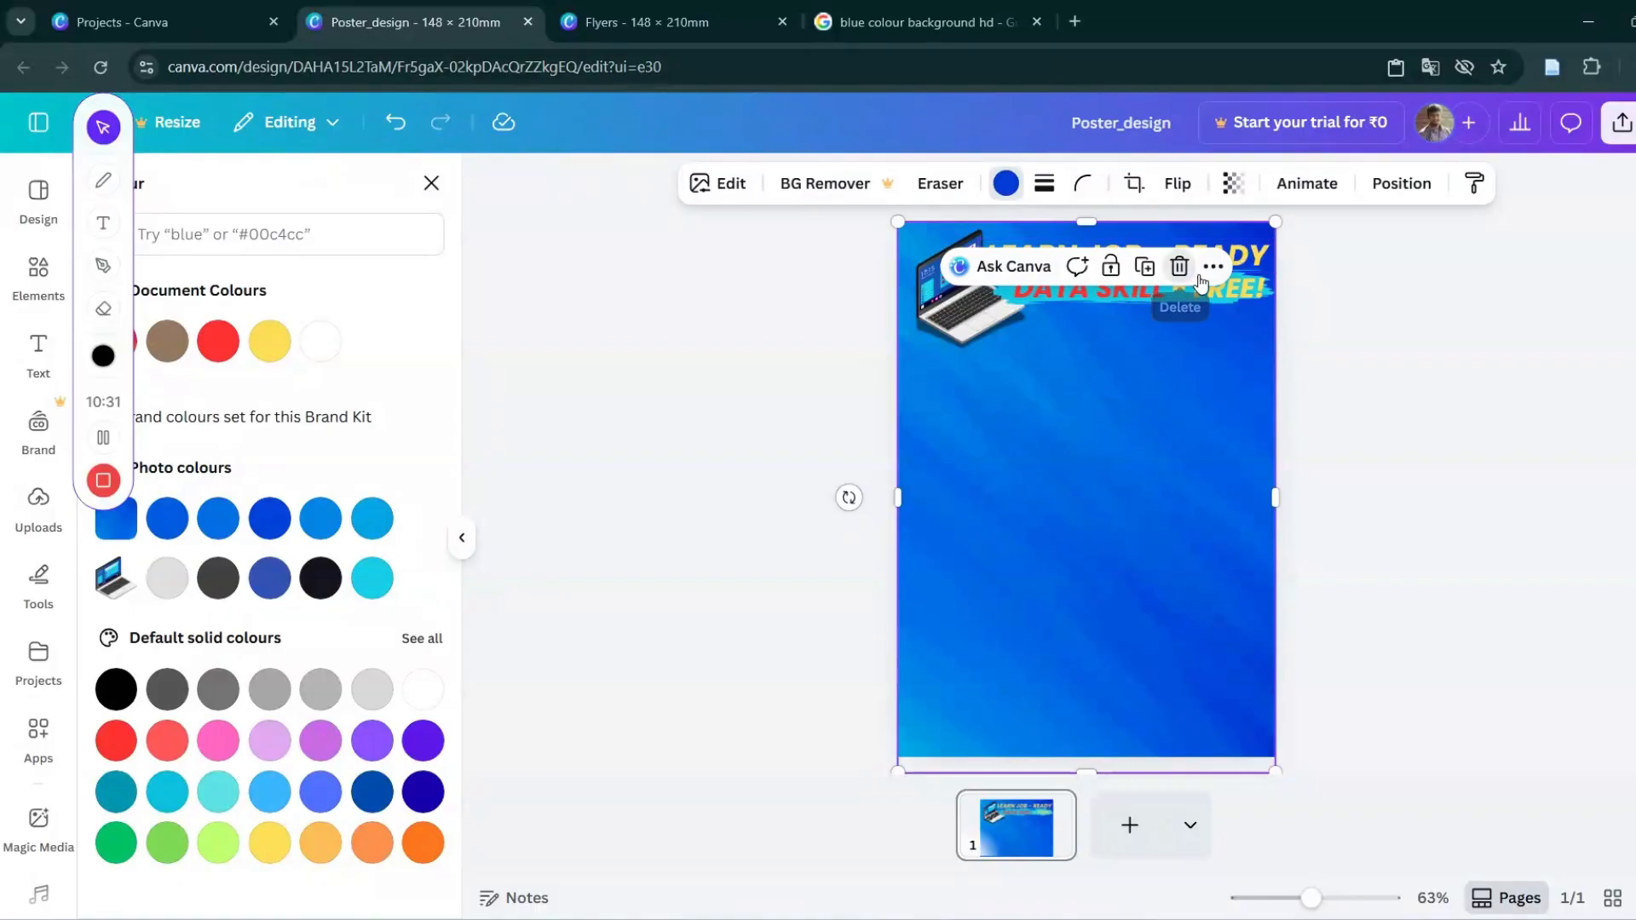
left_click(971, 343)
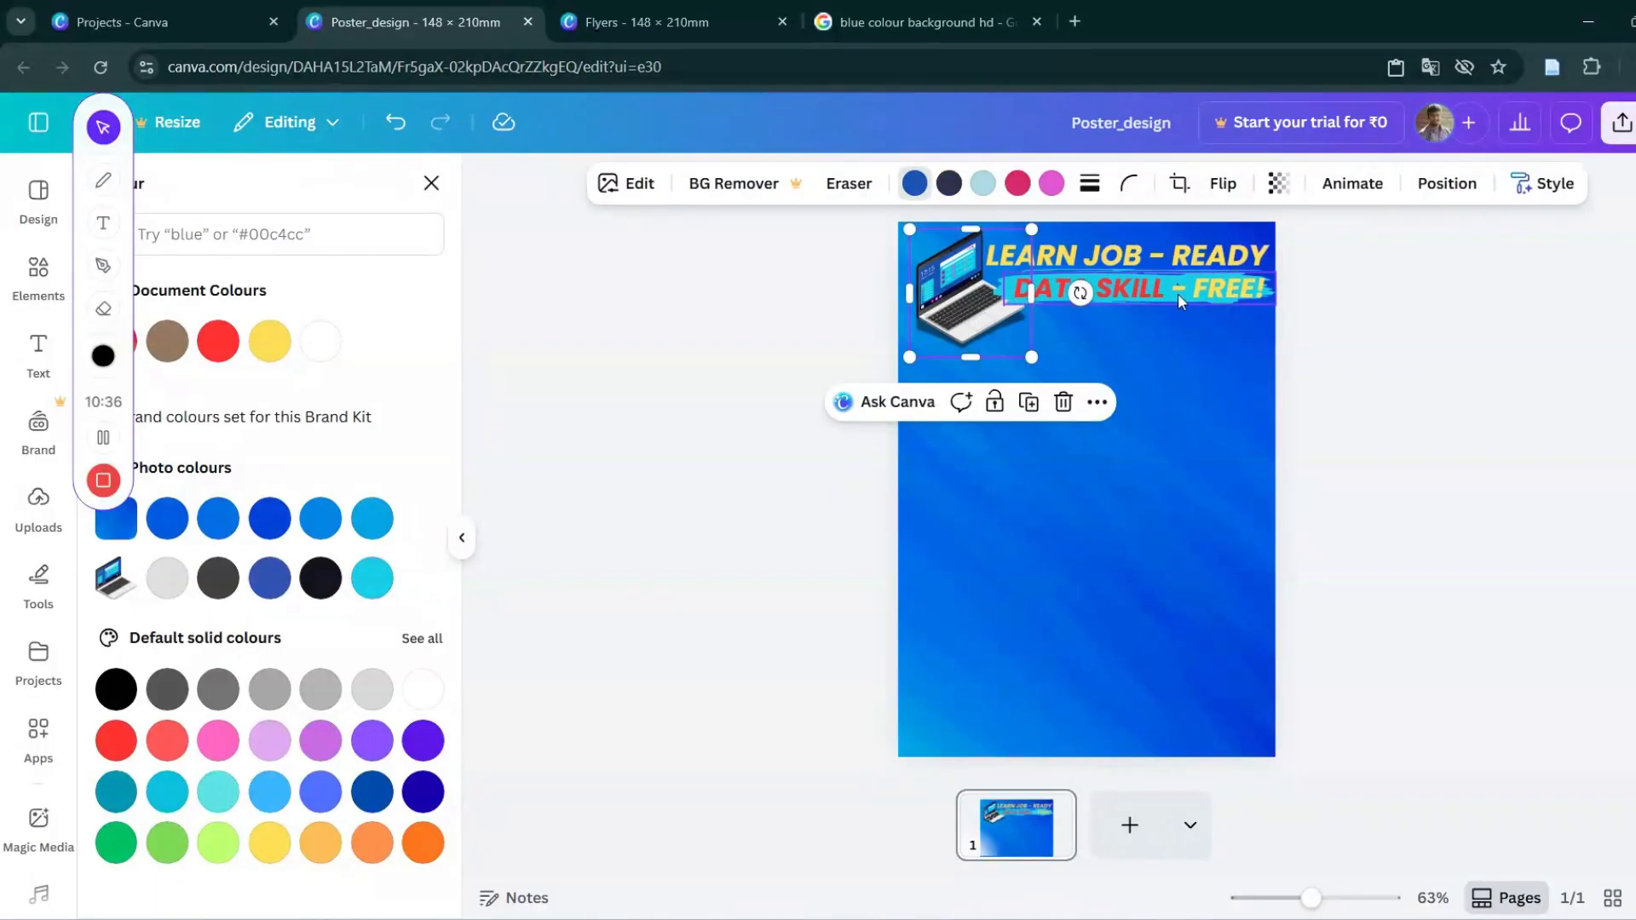
left_click(999, 294)
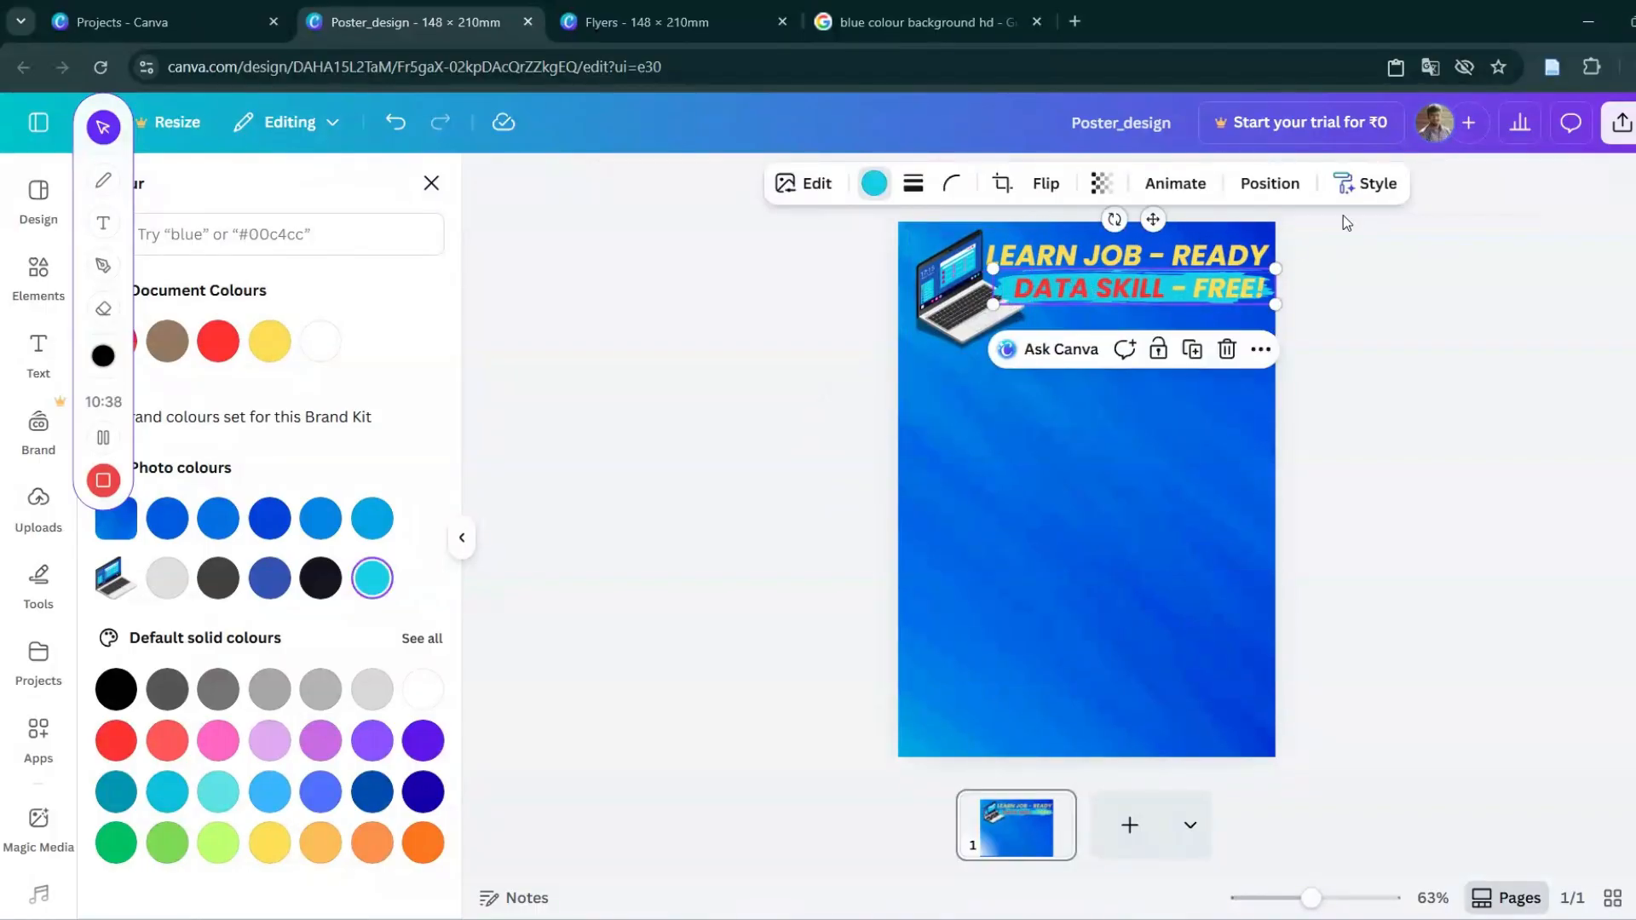
left_click(1249, 195)
left_click(367, 247)
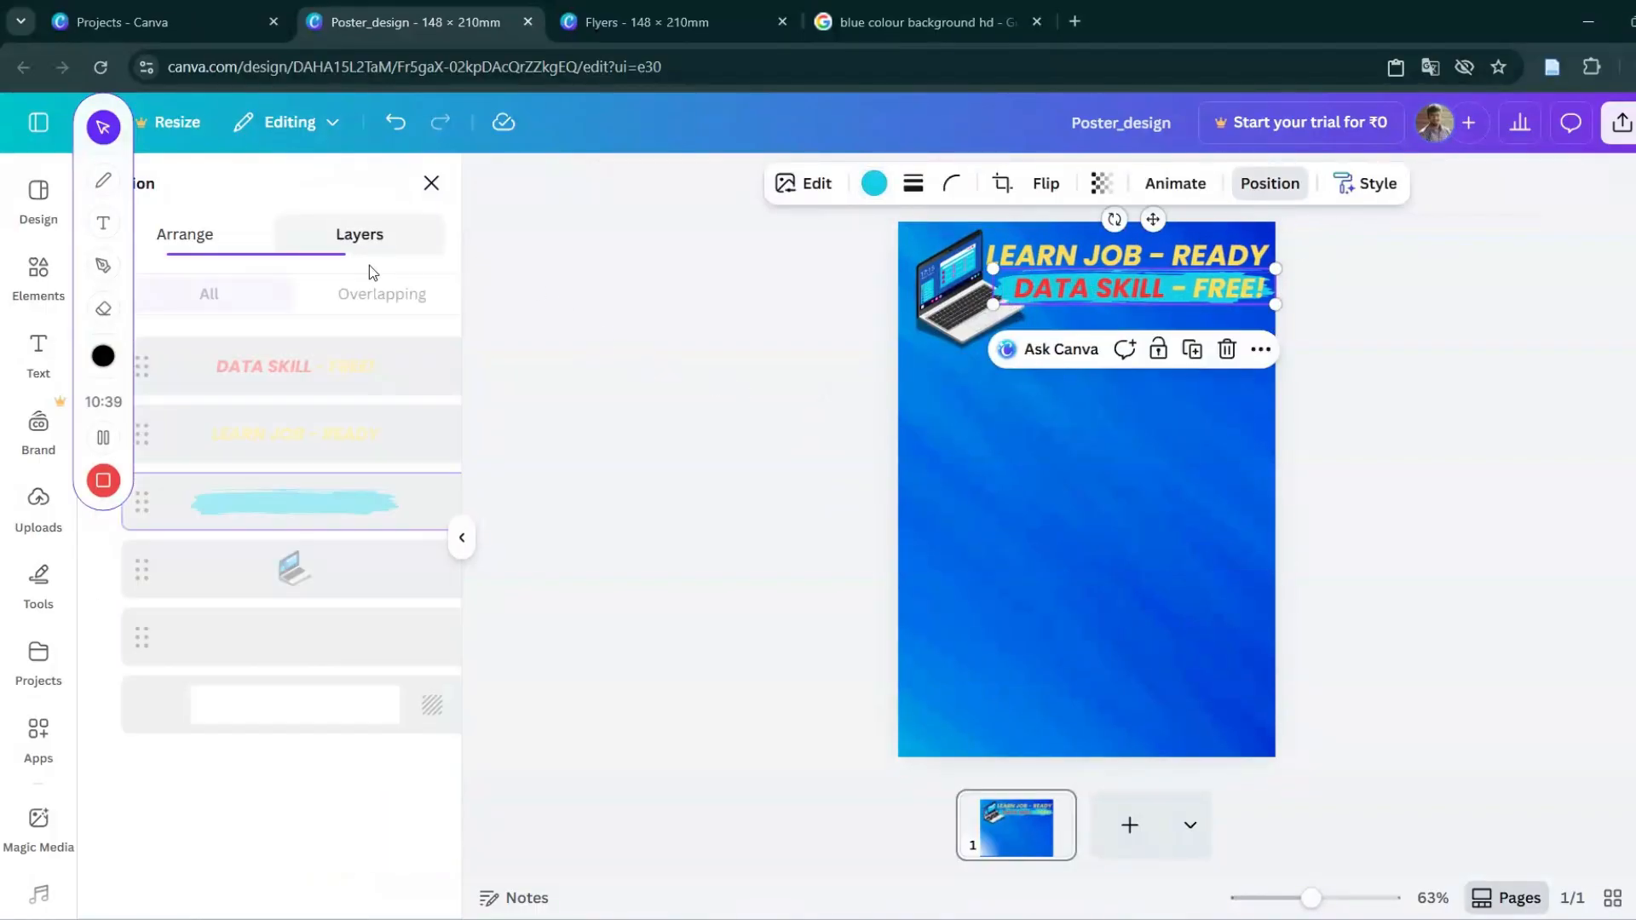
left_click_drag(300, 503, 300, 594)
left_click(1070, 374)
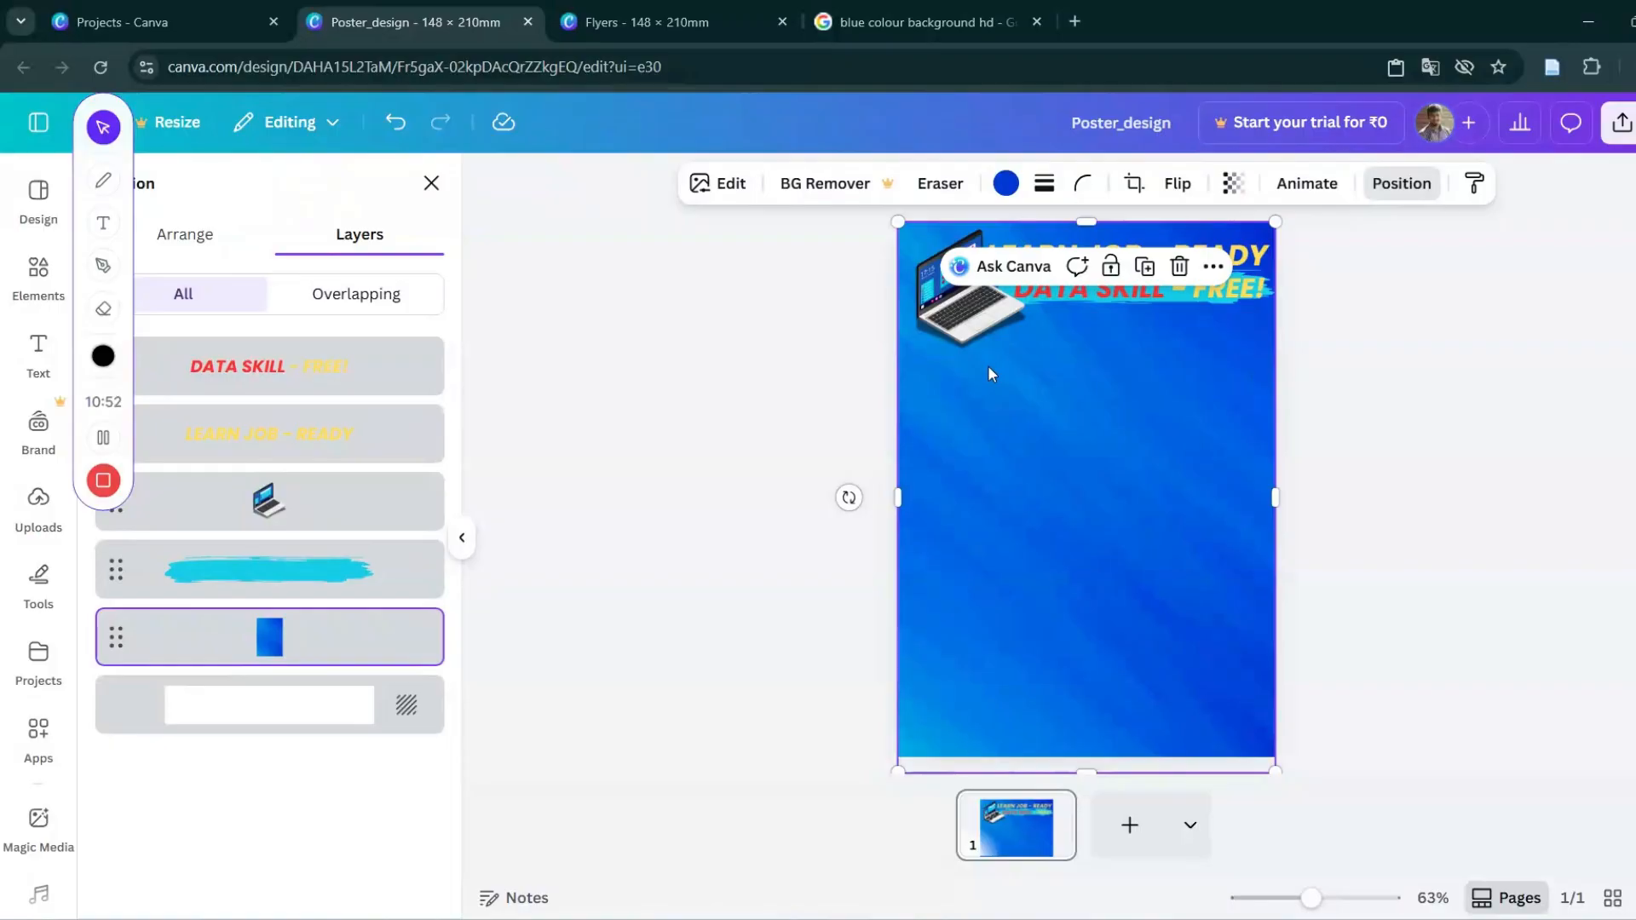
Replace the elements search with "Shape" and show all of the shape results.
left_click(34, 286)
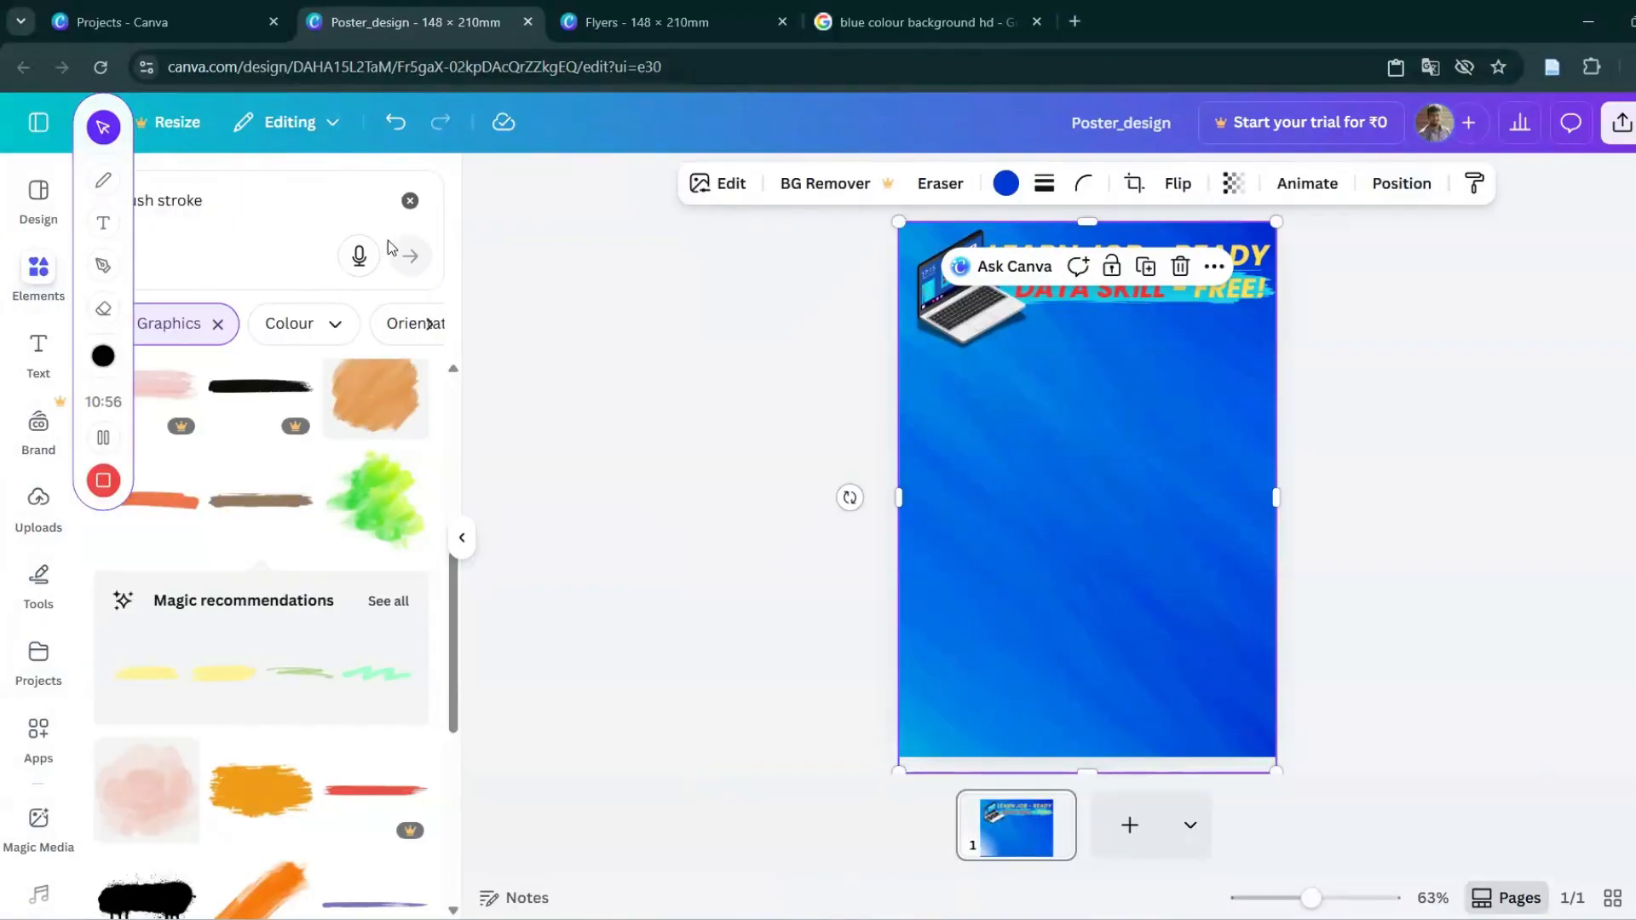
left_click(409, 203)
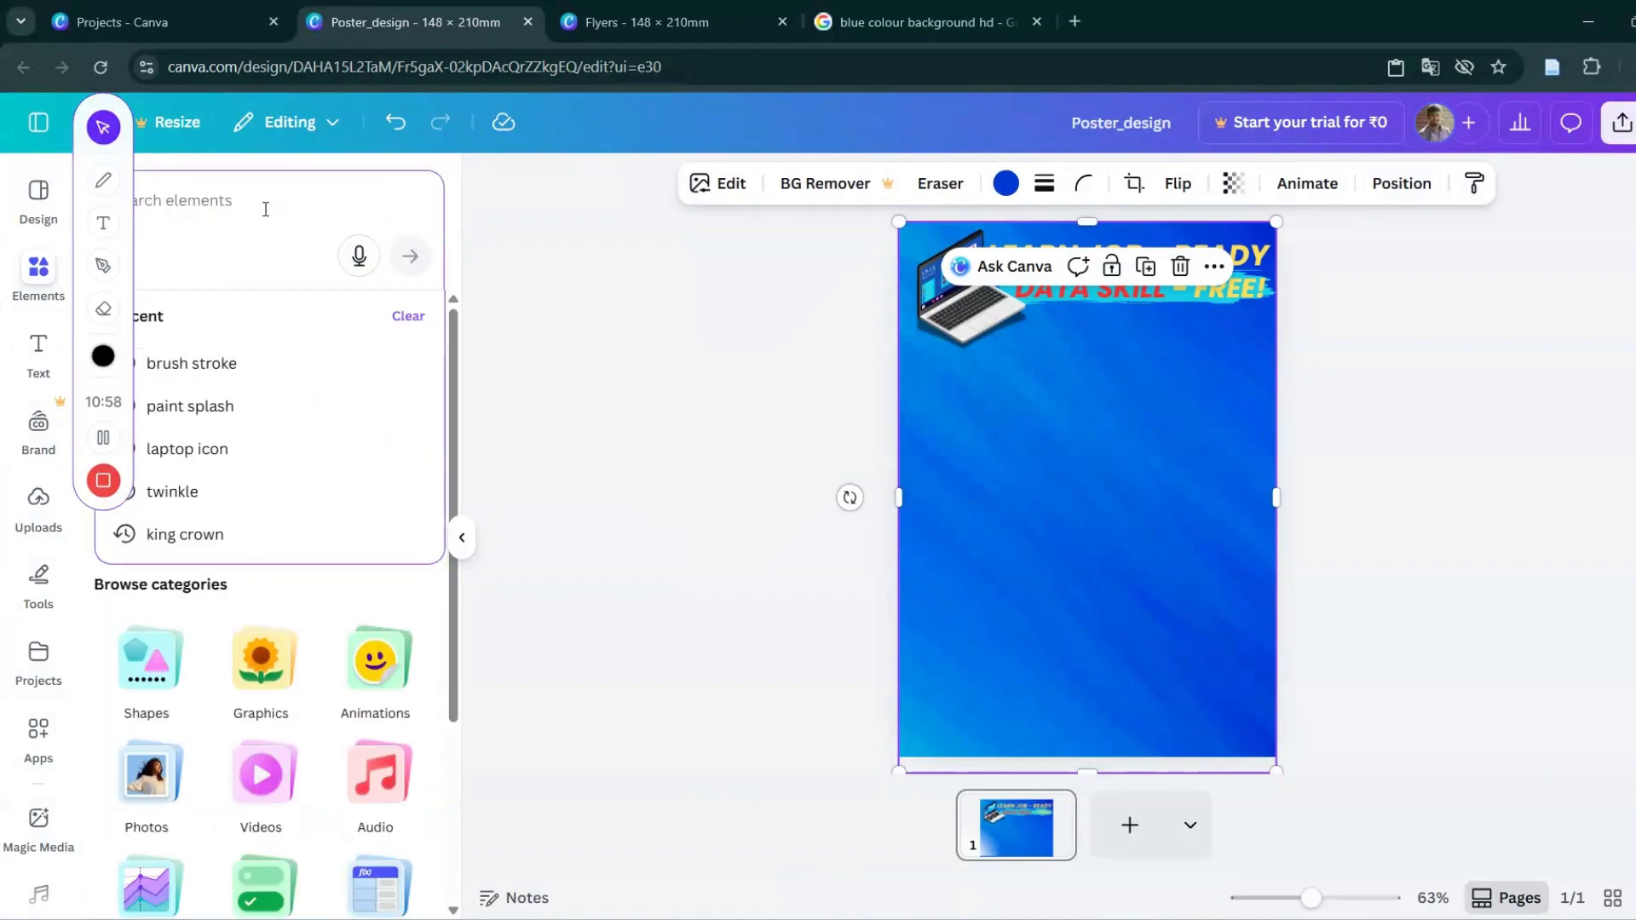
type("shspe")
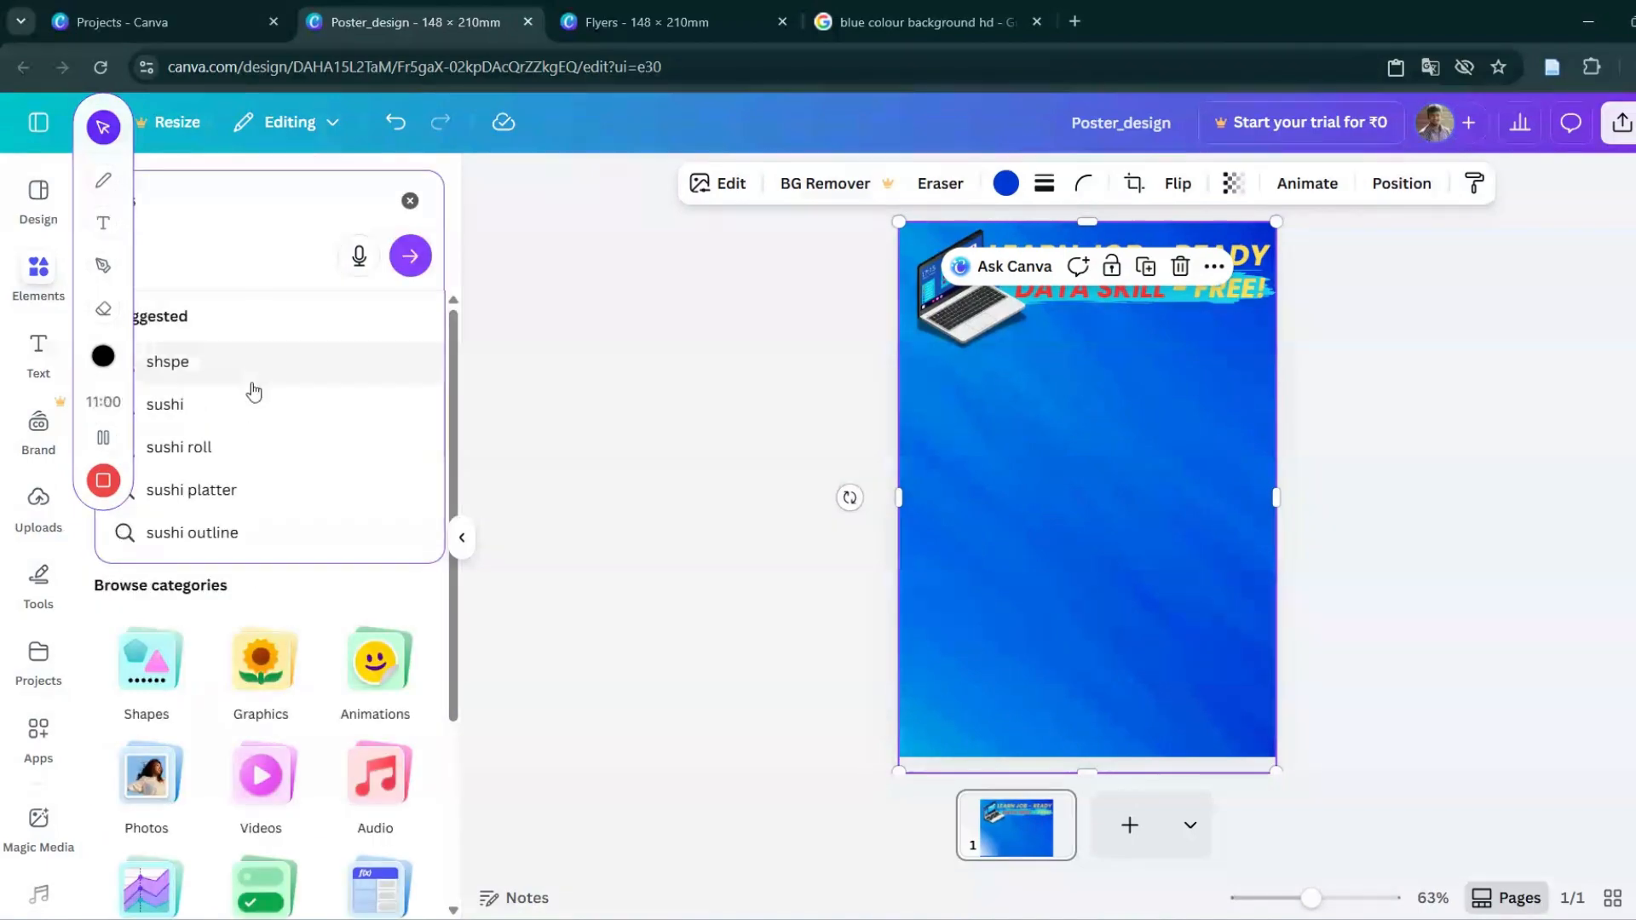
key("BackSpace")
key("BackSpace")
key("BackSpace")
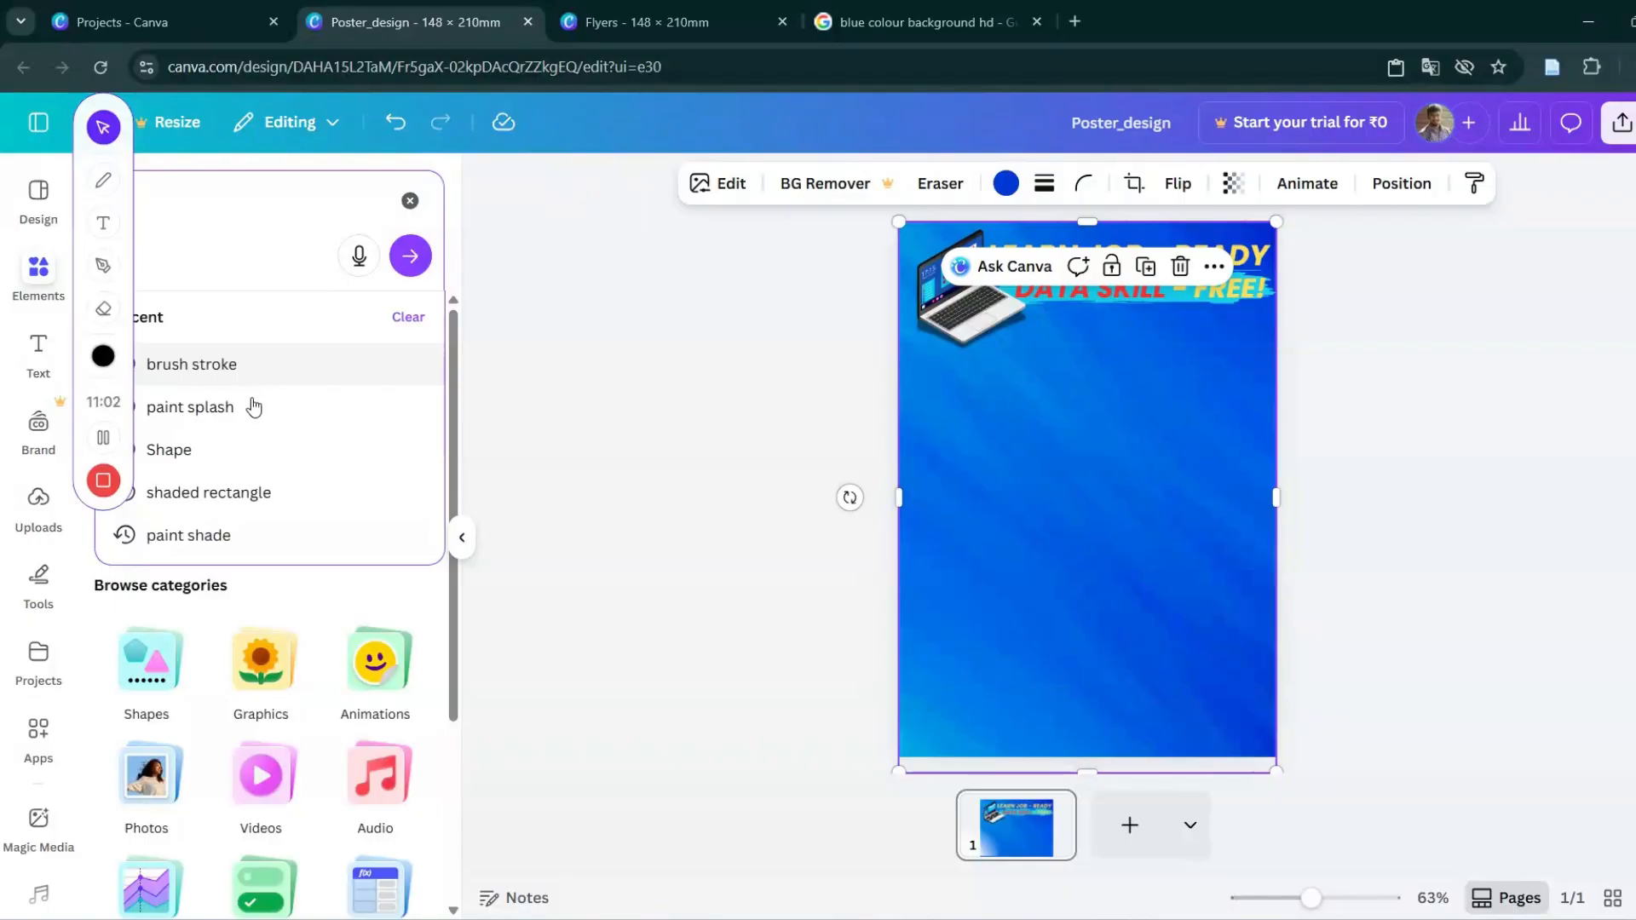
left_click(253, 448)
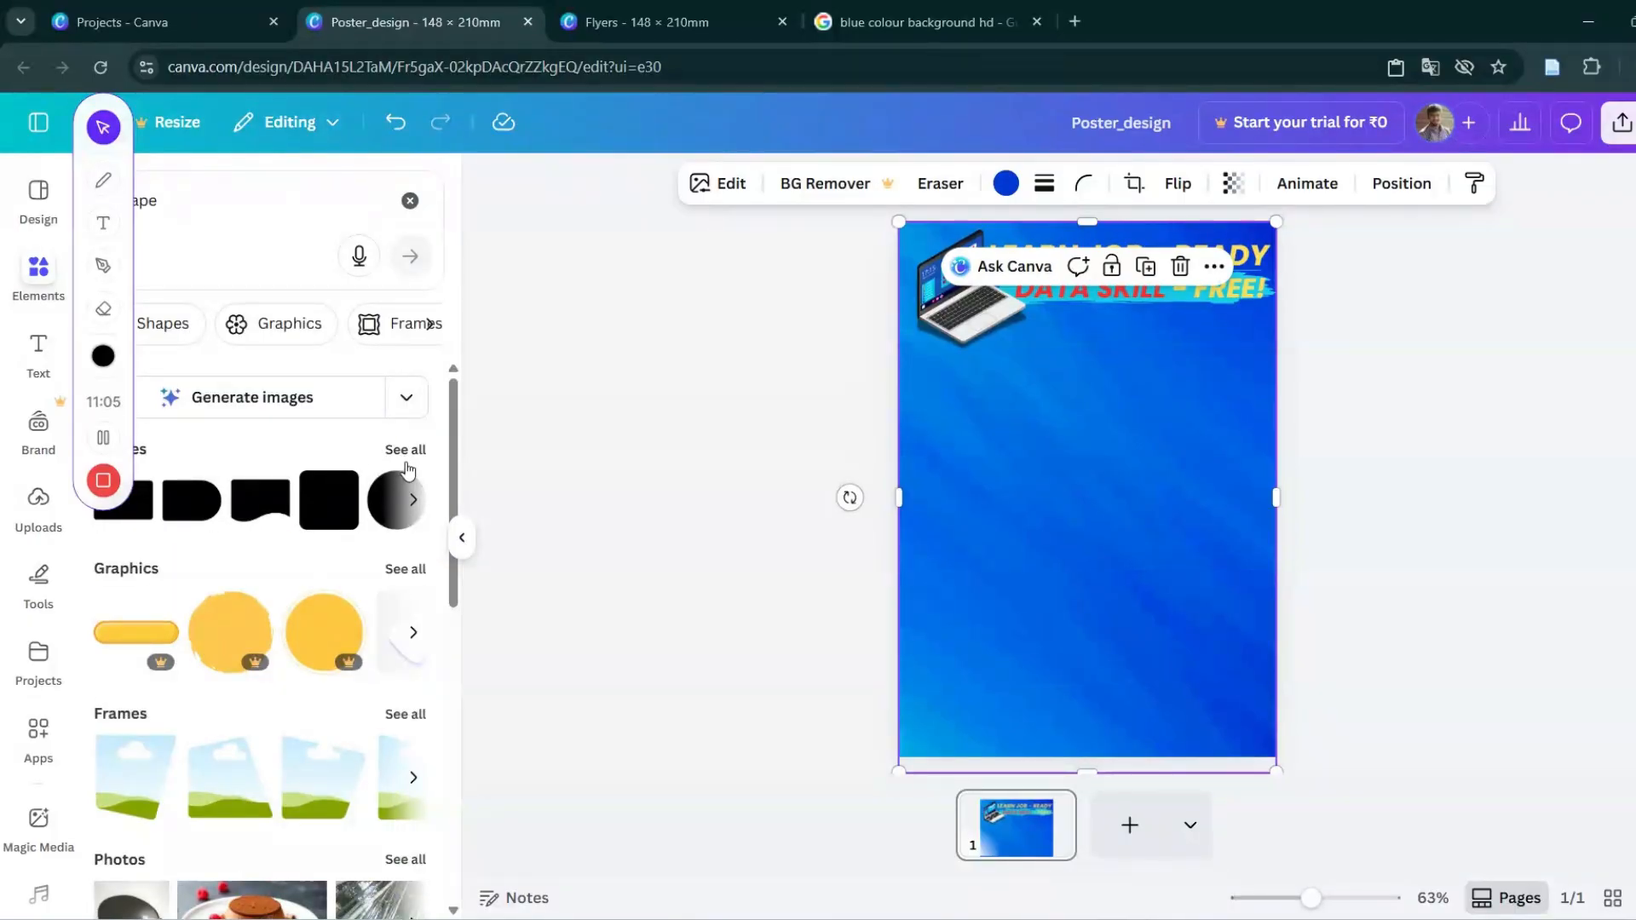
left_click(404, 451)
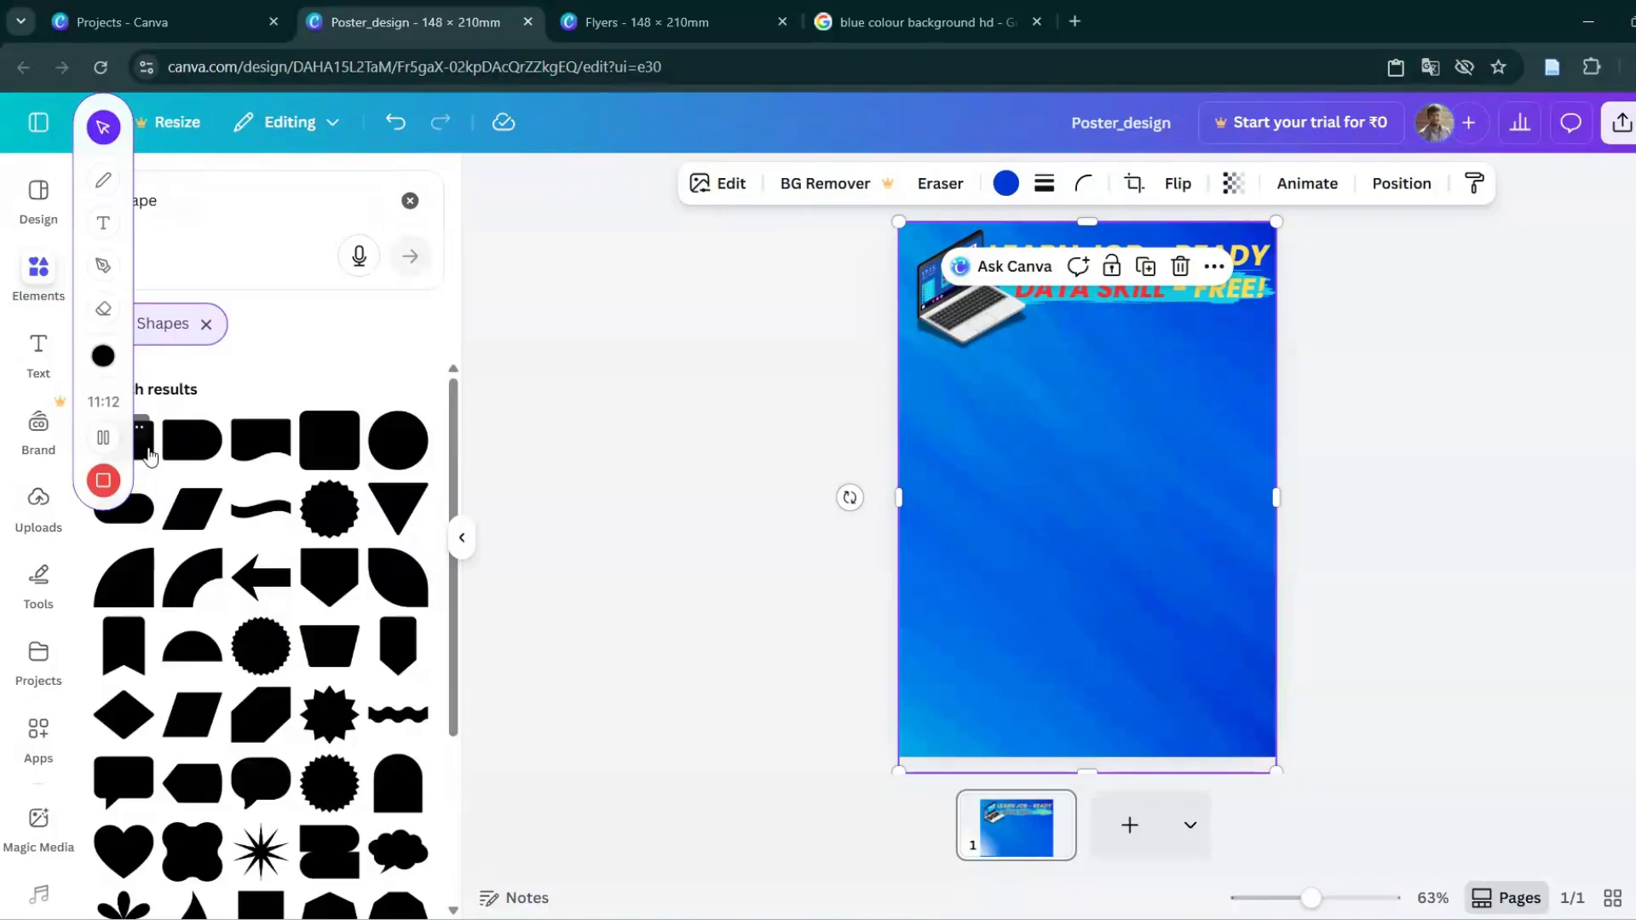
Browse the shape results and add the Flowchart Process rectangle to the page.
scroll(245, 647, "down", 8)
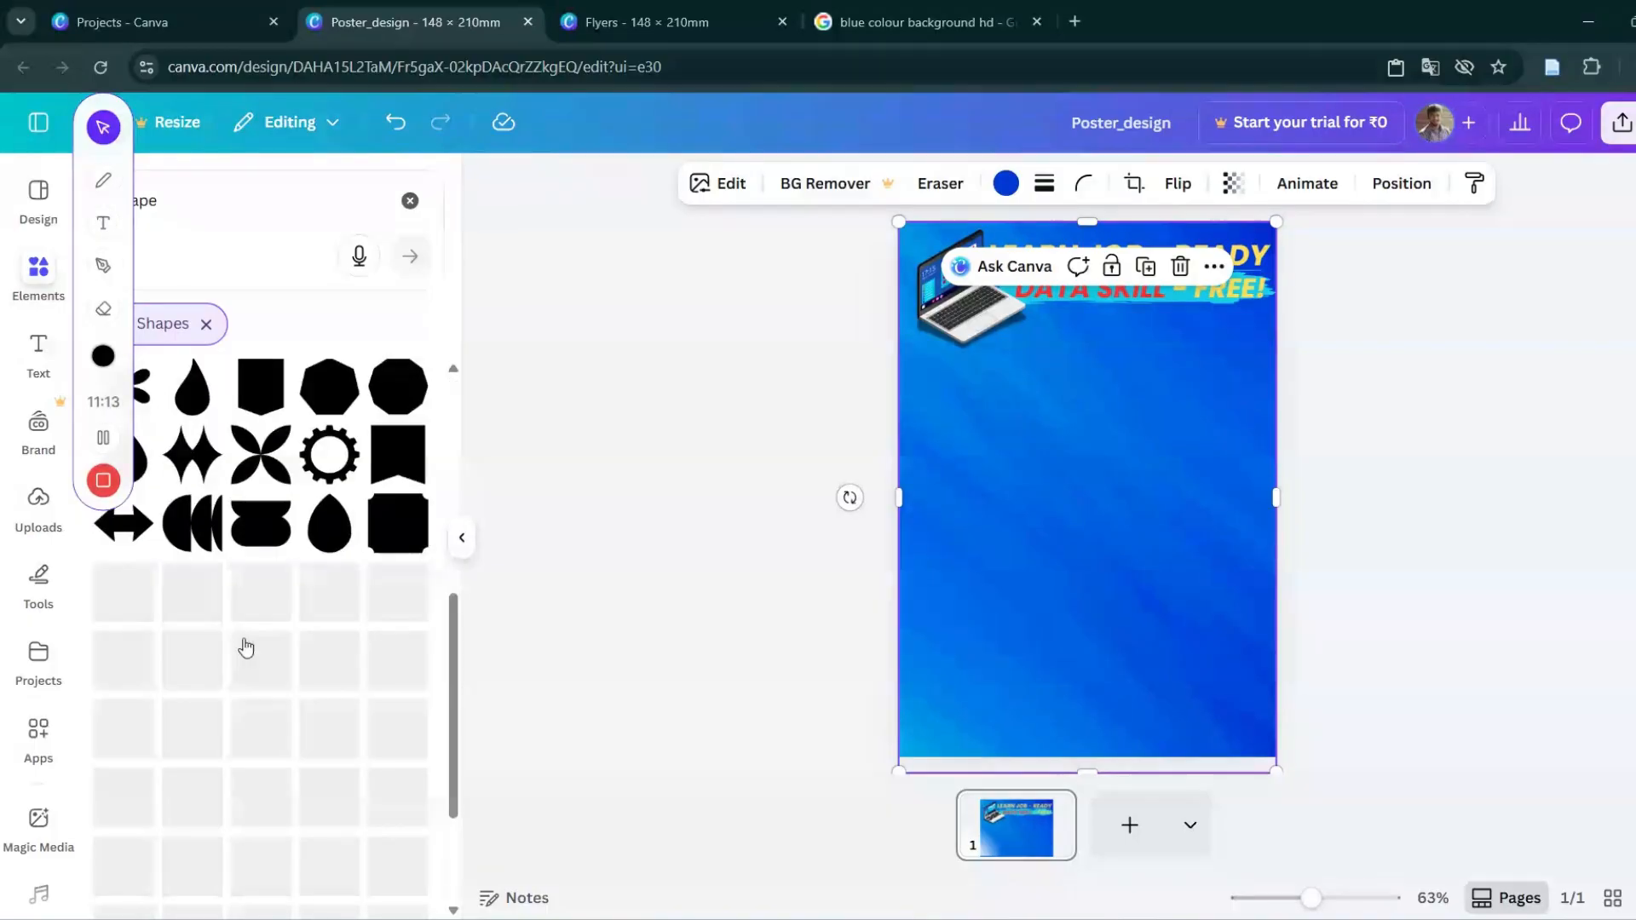
scroll(246, 647, "down", 3)
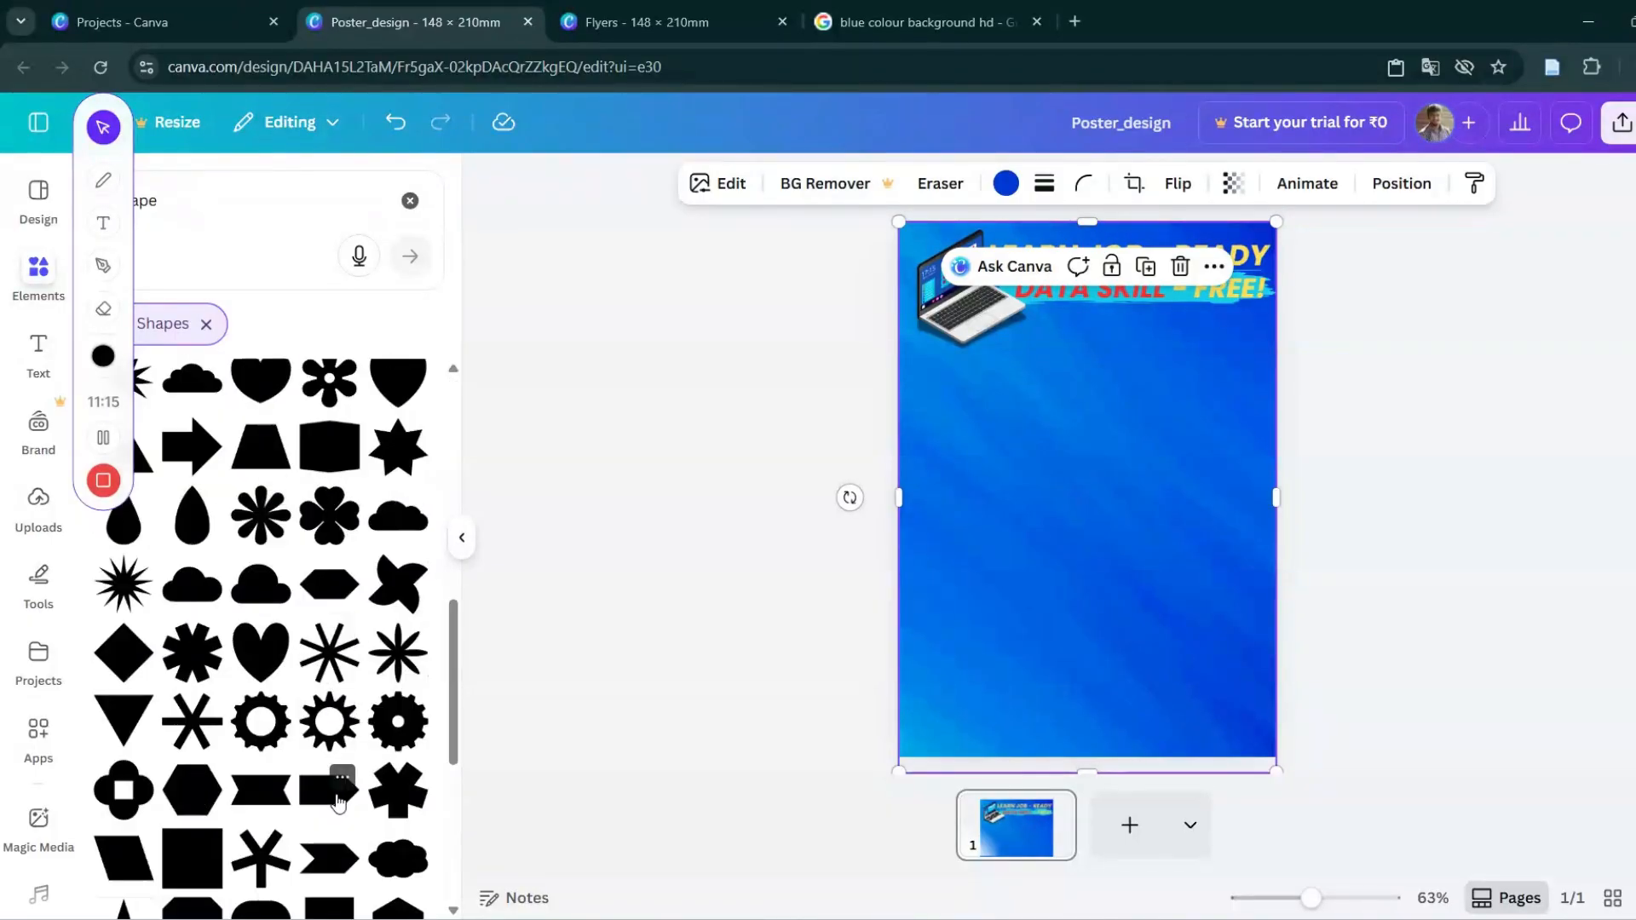
scroll(338, 801, "down", 3)
scroll(356, 791, "down", 3)
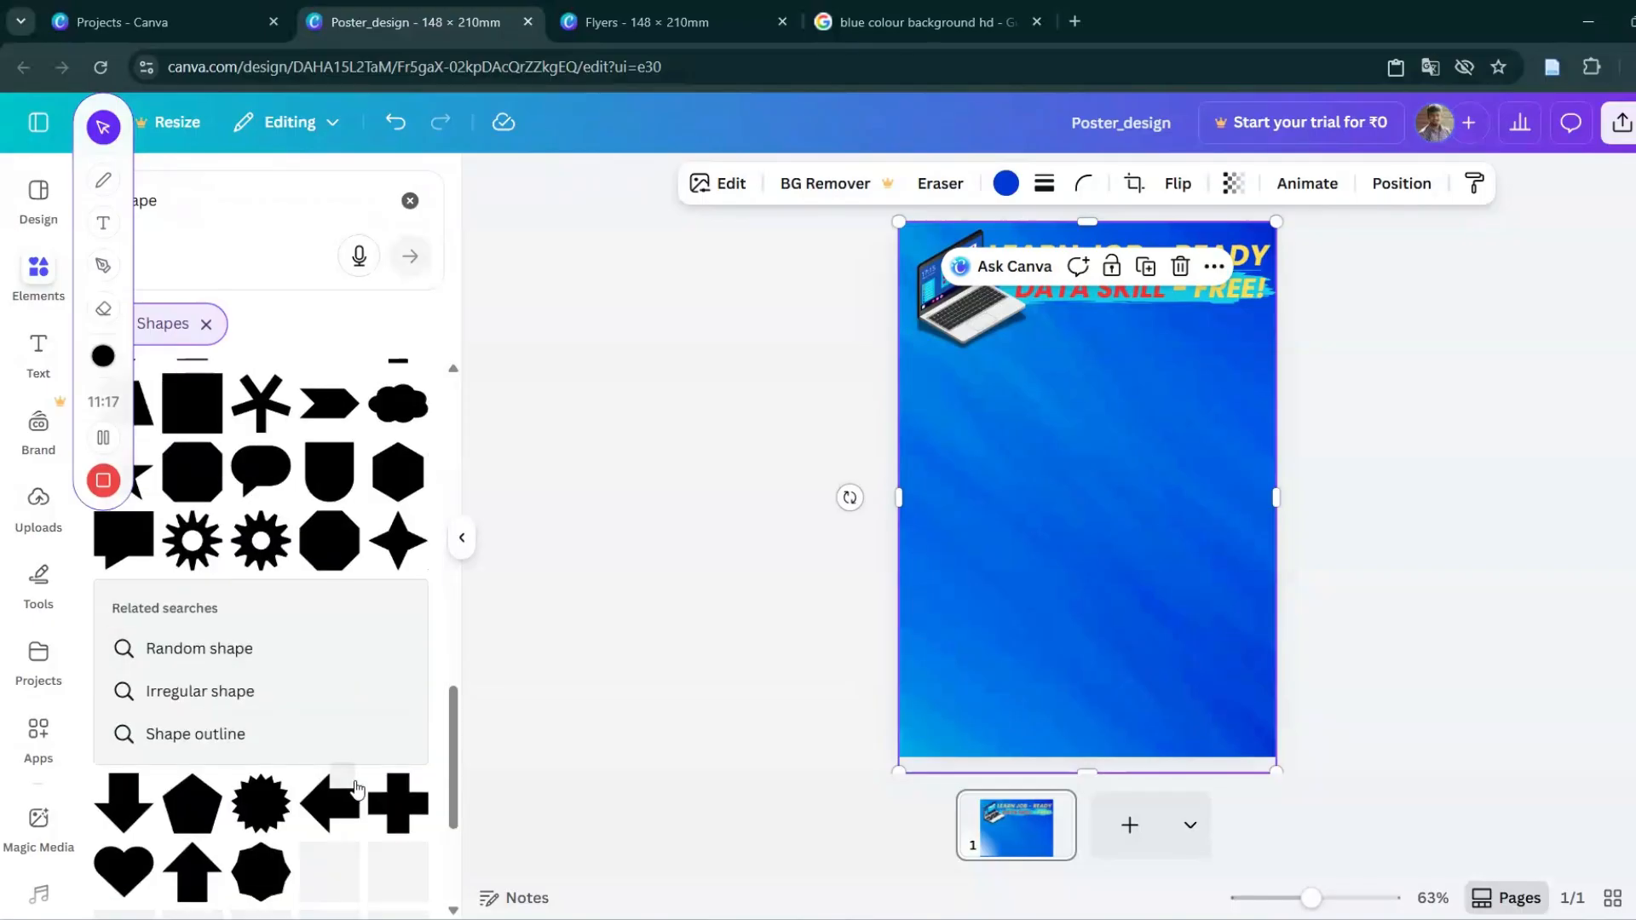
scroll(357, 791, "down", 1)
scroll(354, 741, "down", 5)
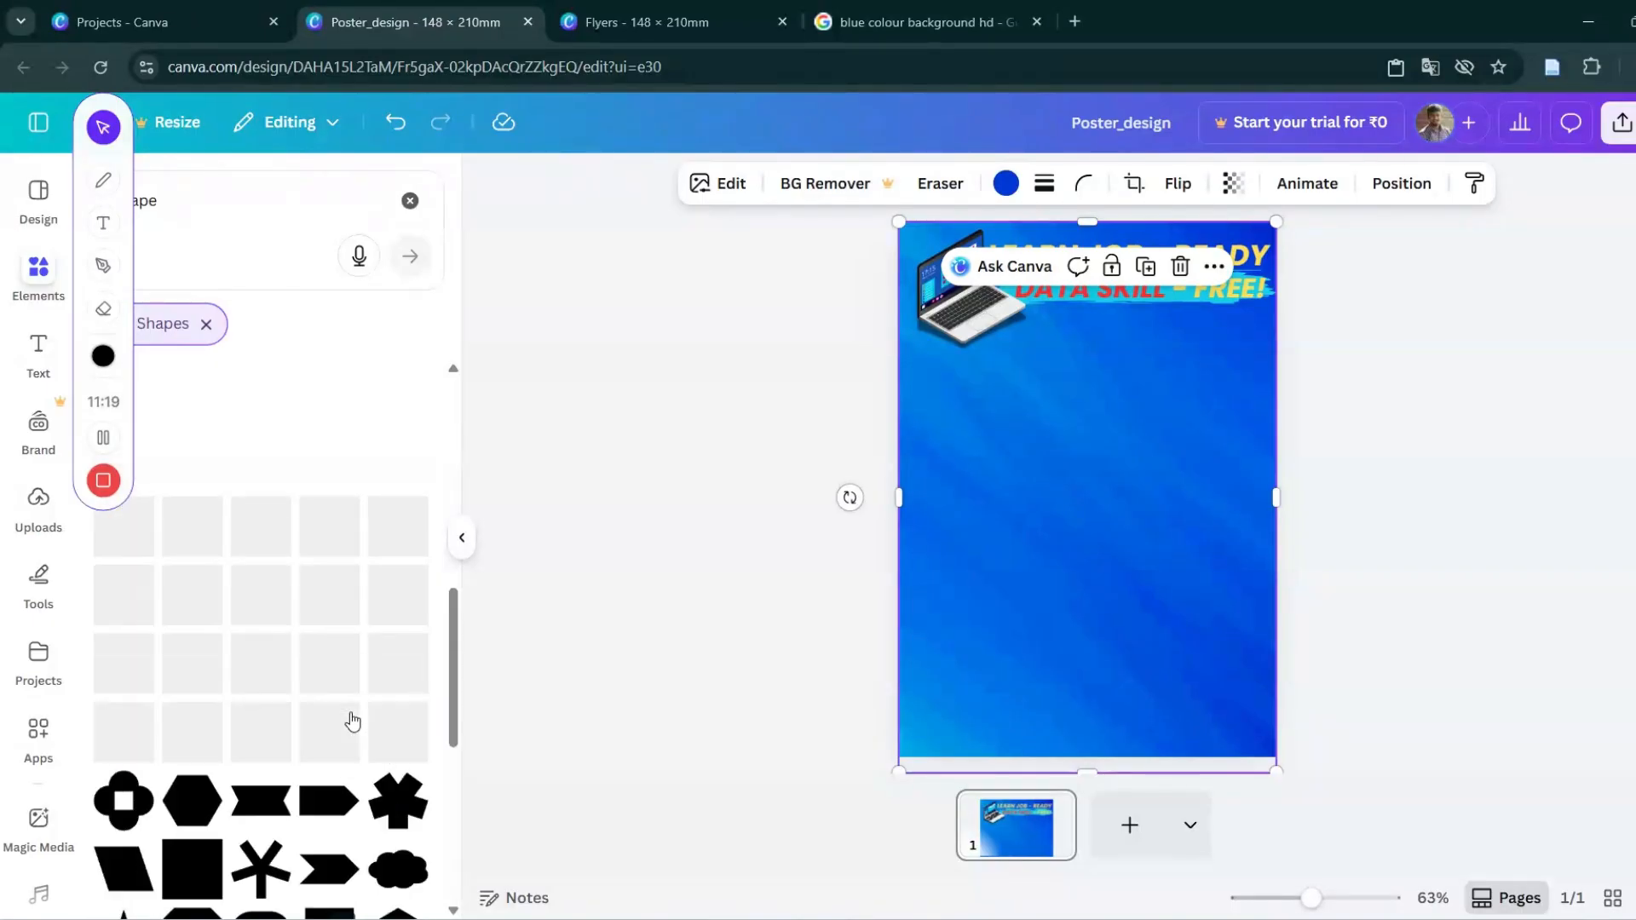
scroll(353, 718, "up", 8)
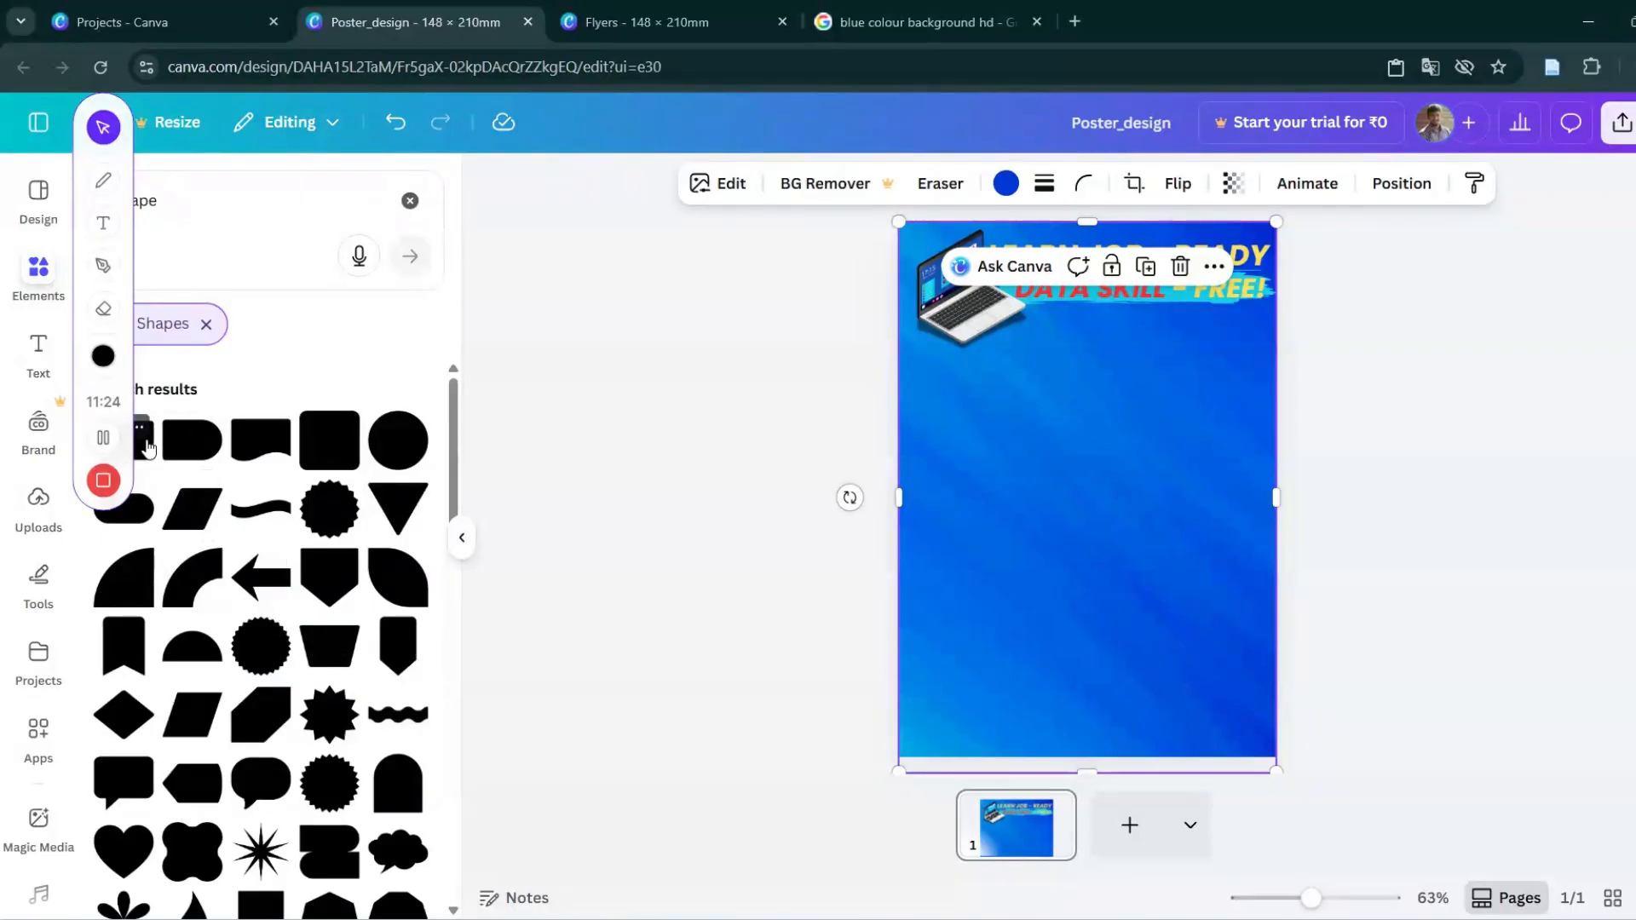
left_click(141, 427)
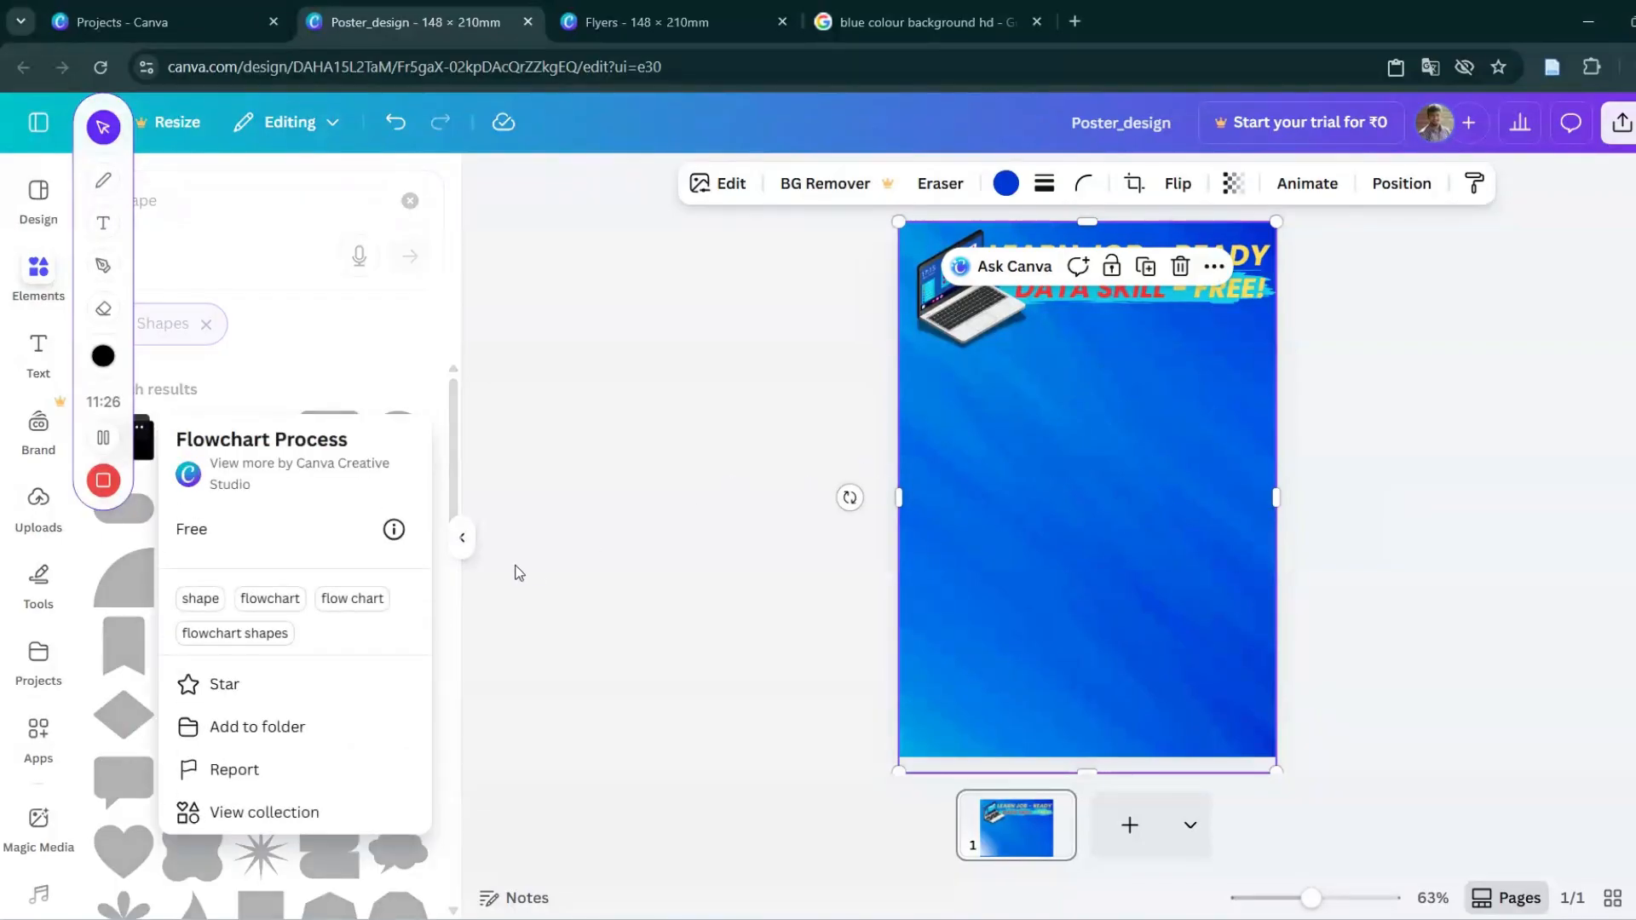
left_click(160, 453)
left_click(149, 464)
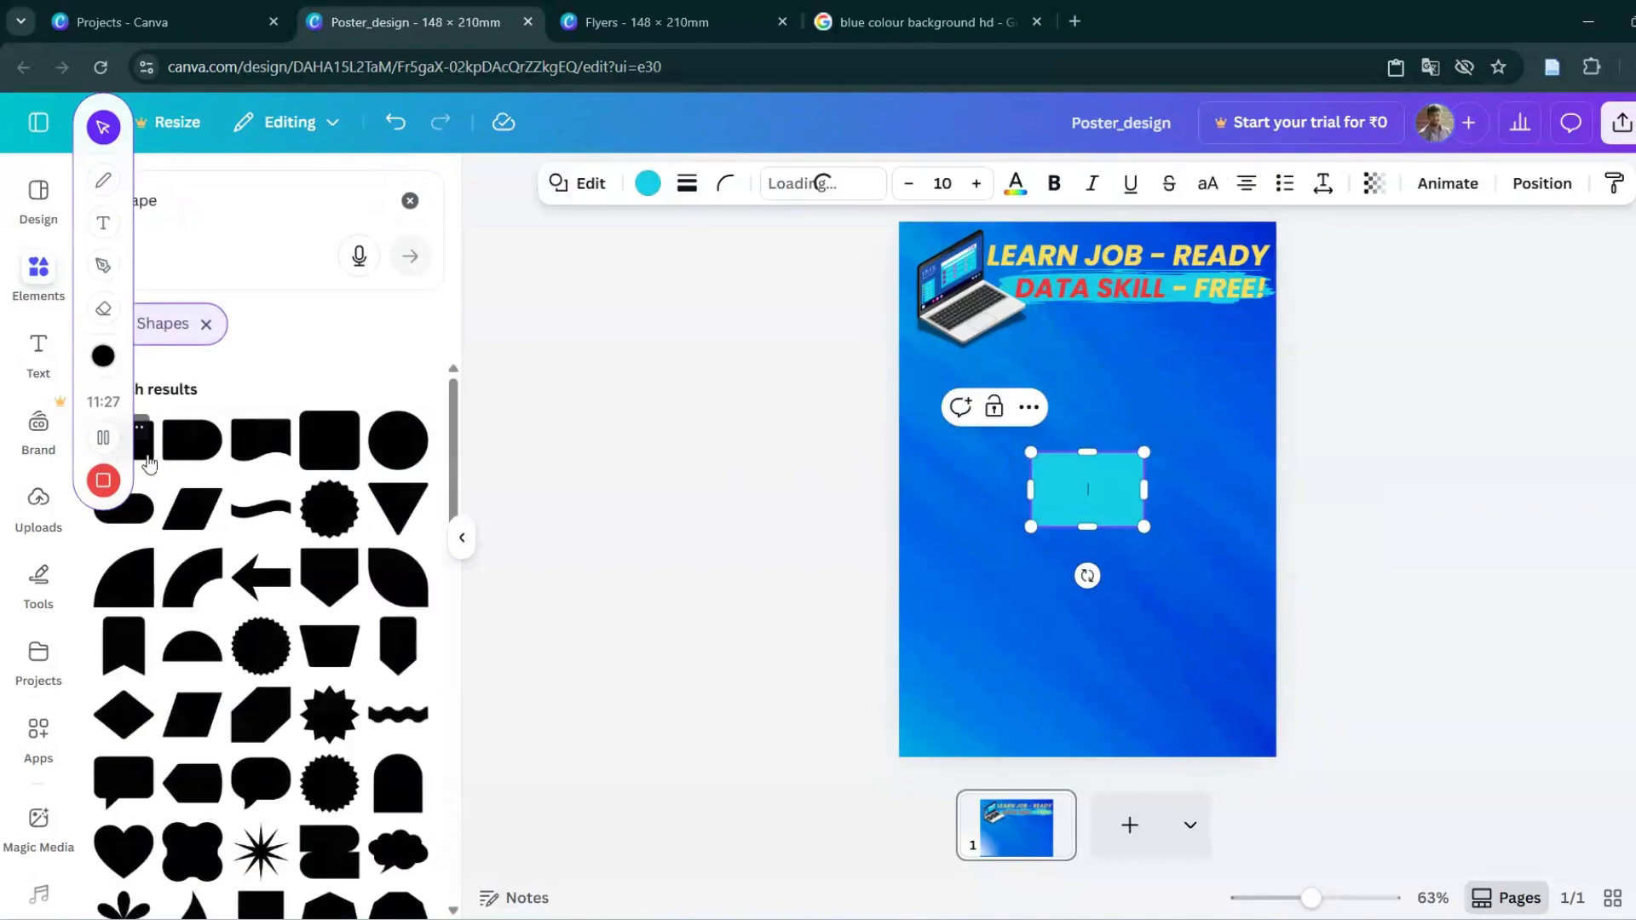
left_click(1089, 512)
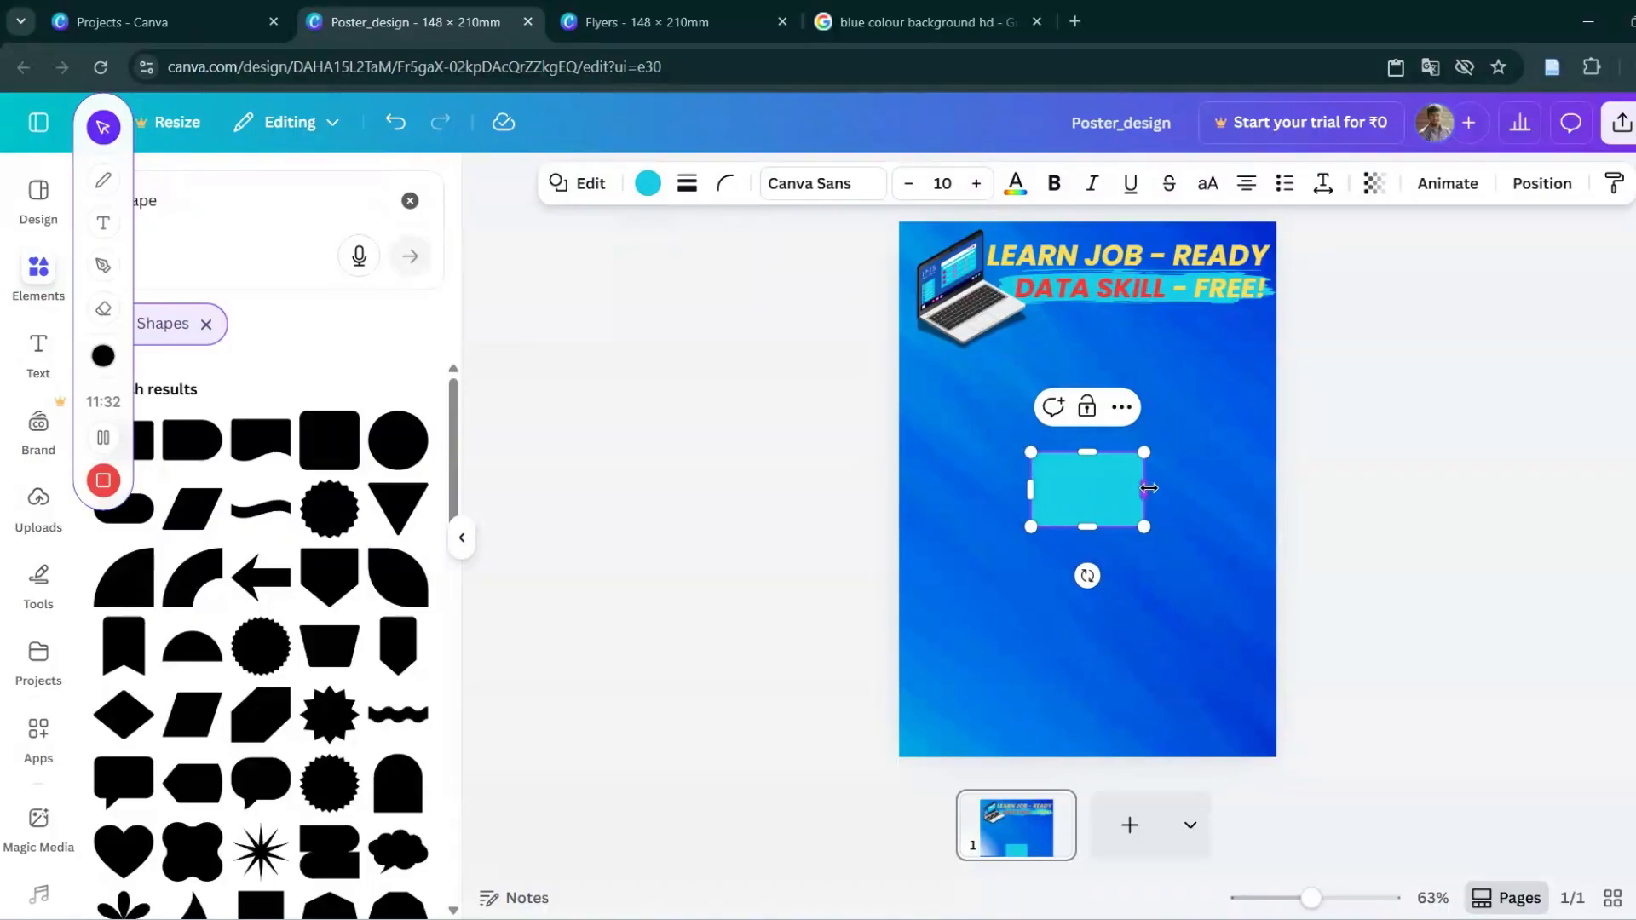
Stretch the cyan rectangle across the full page width and reduce its height to a narrow band.
left_click_drag(1144, 488, 1275, 486)
left_click_drag(1029, 487, 898, 470)
left_click_drag(1090, 526, 1085, 501)
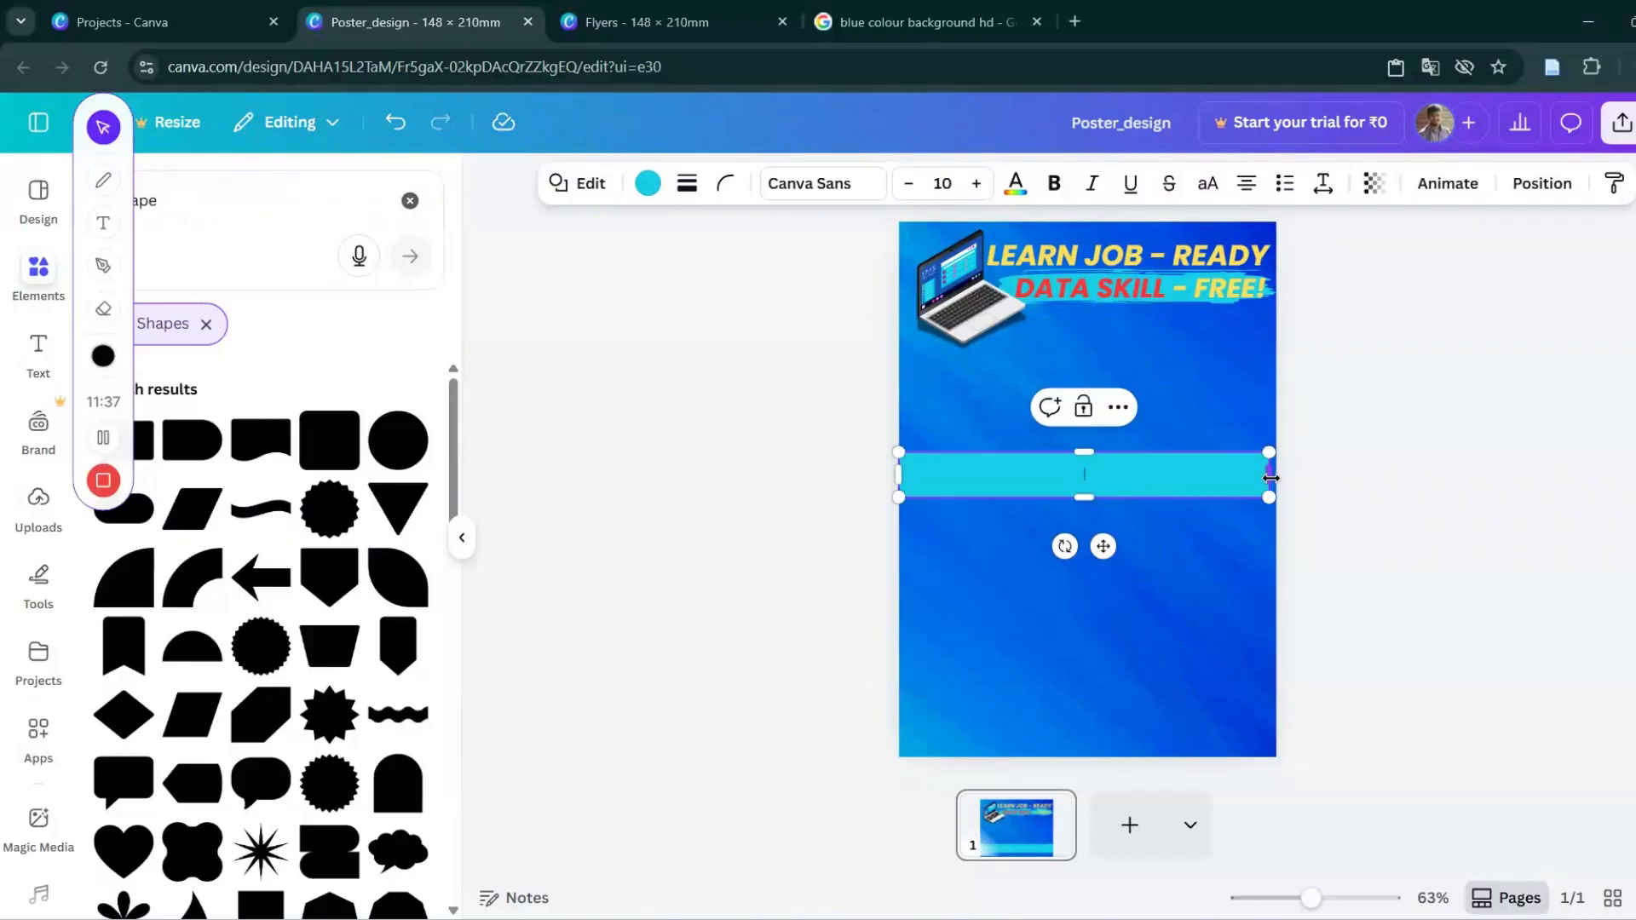
left_click_drag(1270, 478, 1276, 476)
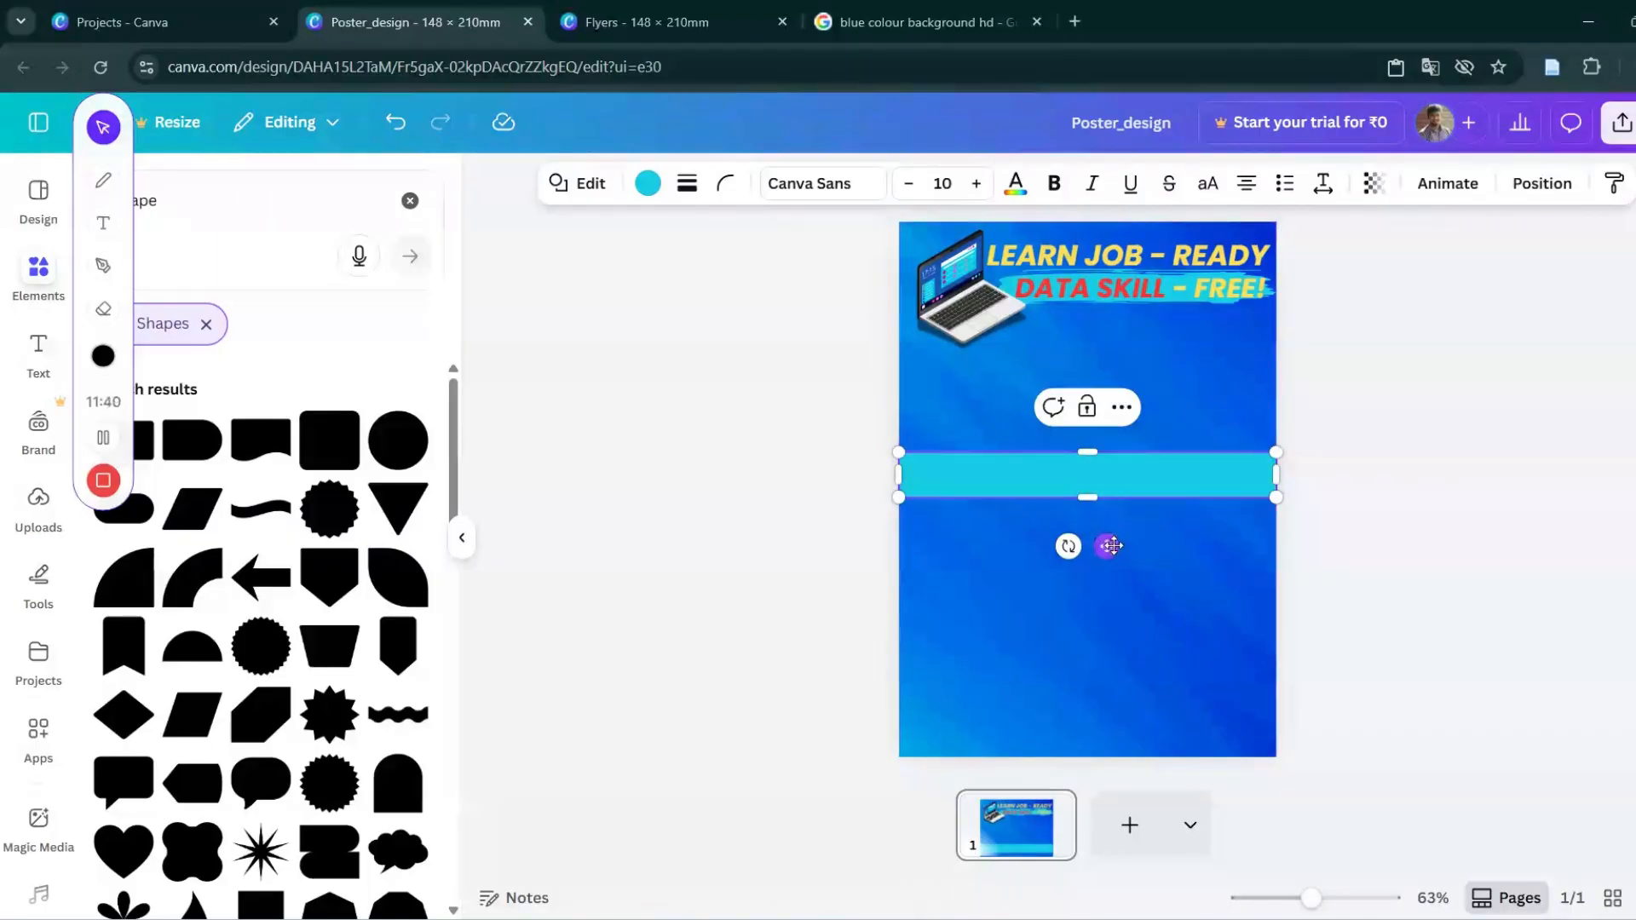
Move the band to just below the laptop graphic and recolour it with the red document colour.
left_click_drag(1107, 544, 1106, 453)
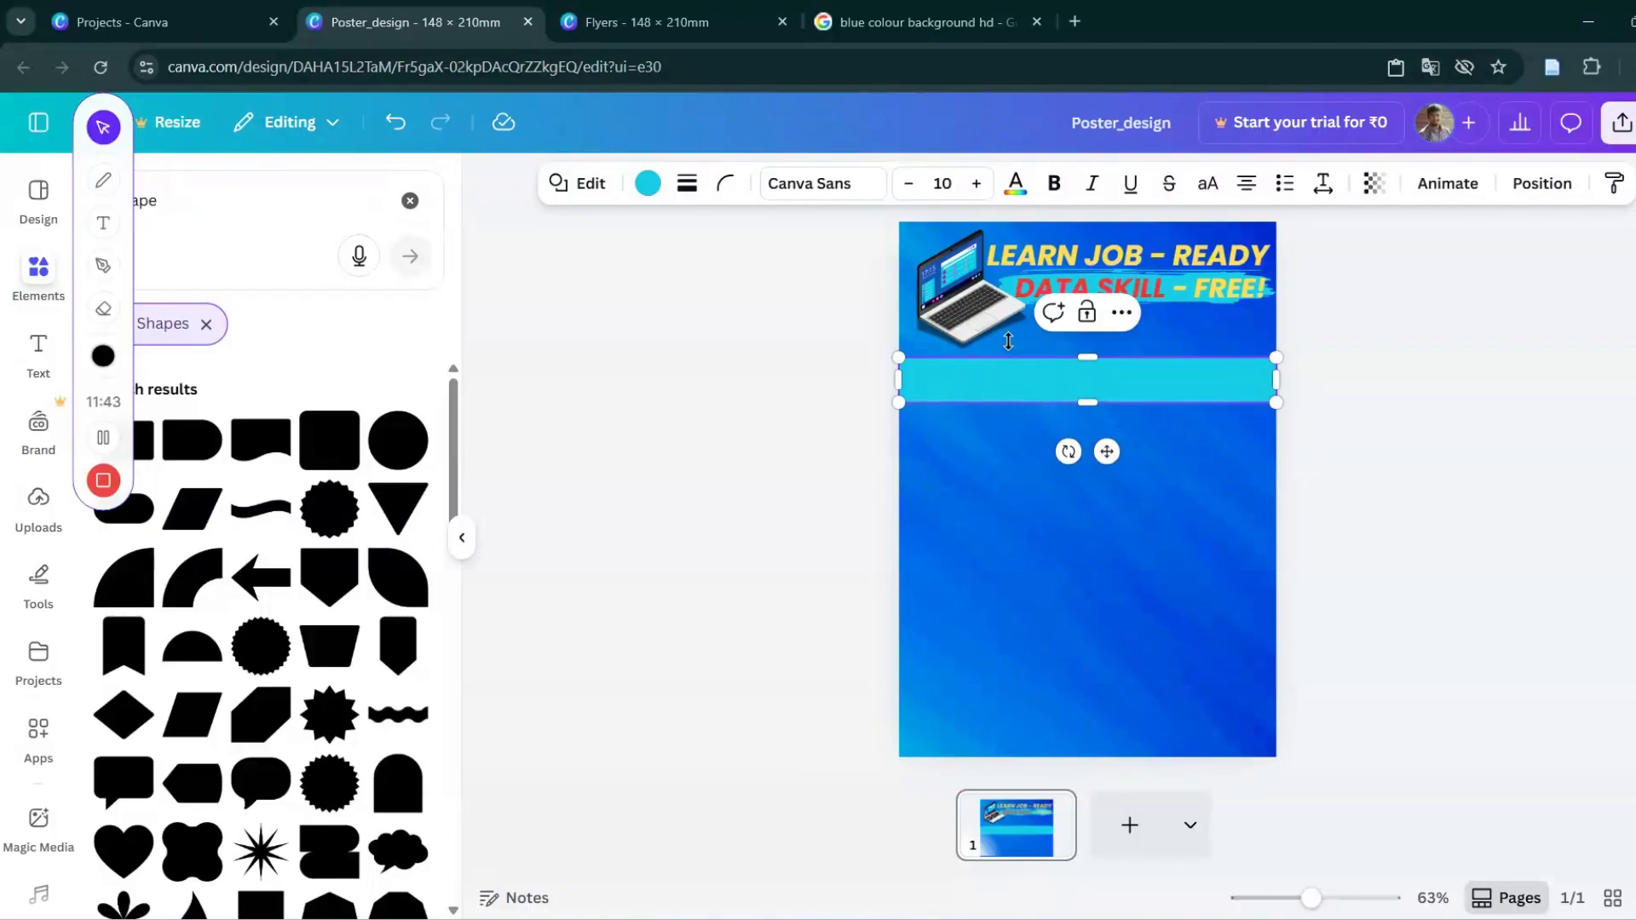
left_click(647, 185)
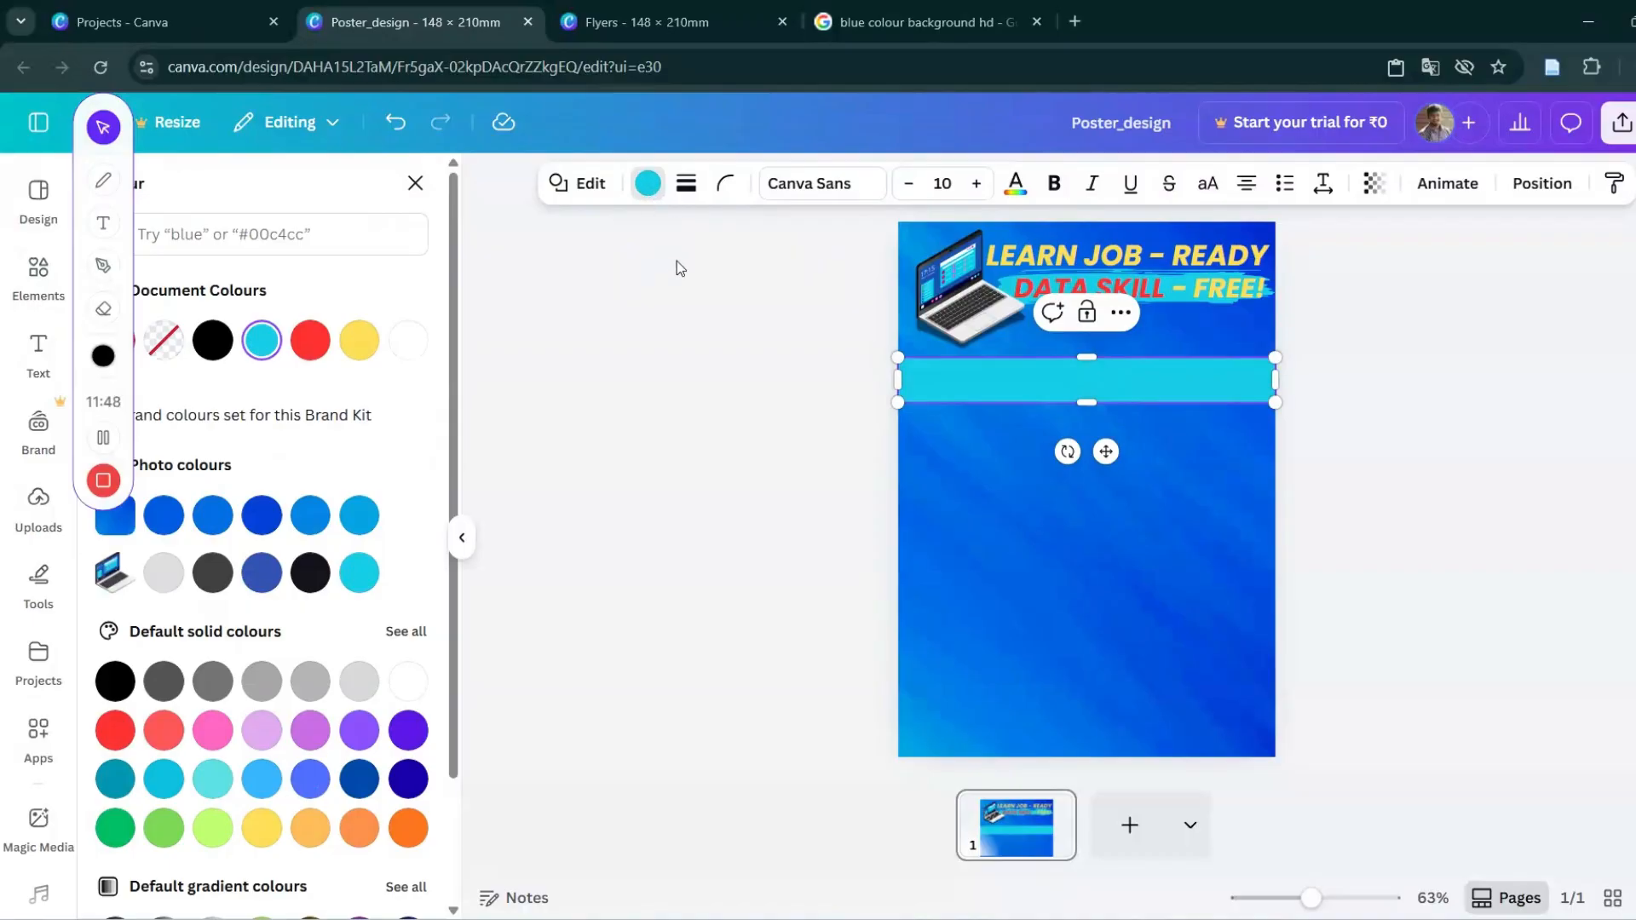
left_click(305, 353)
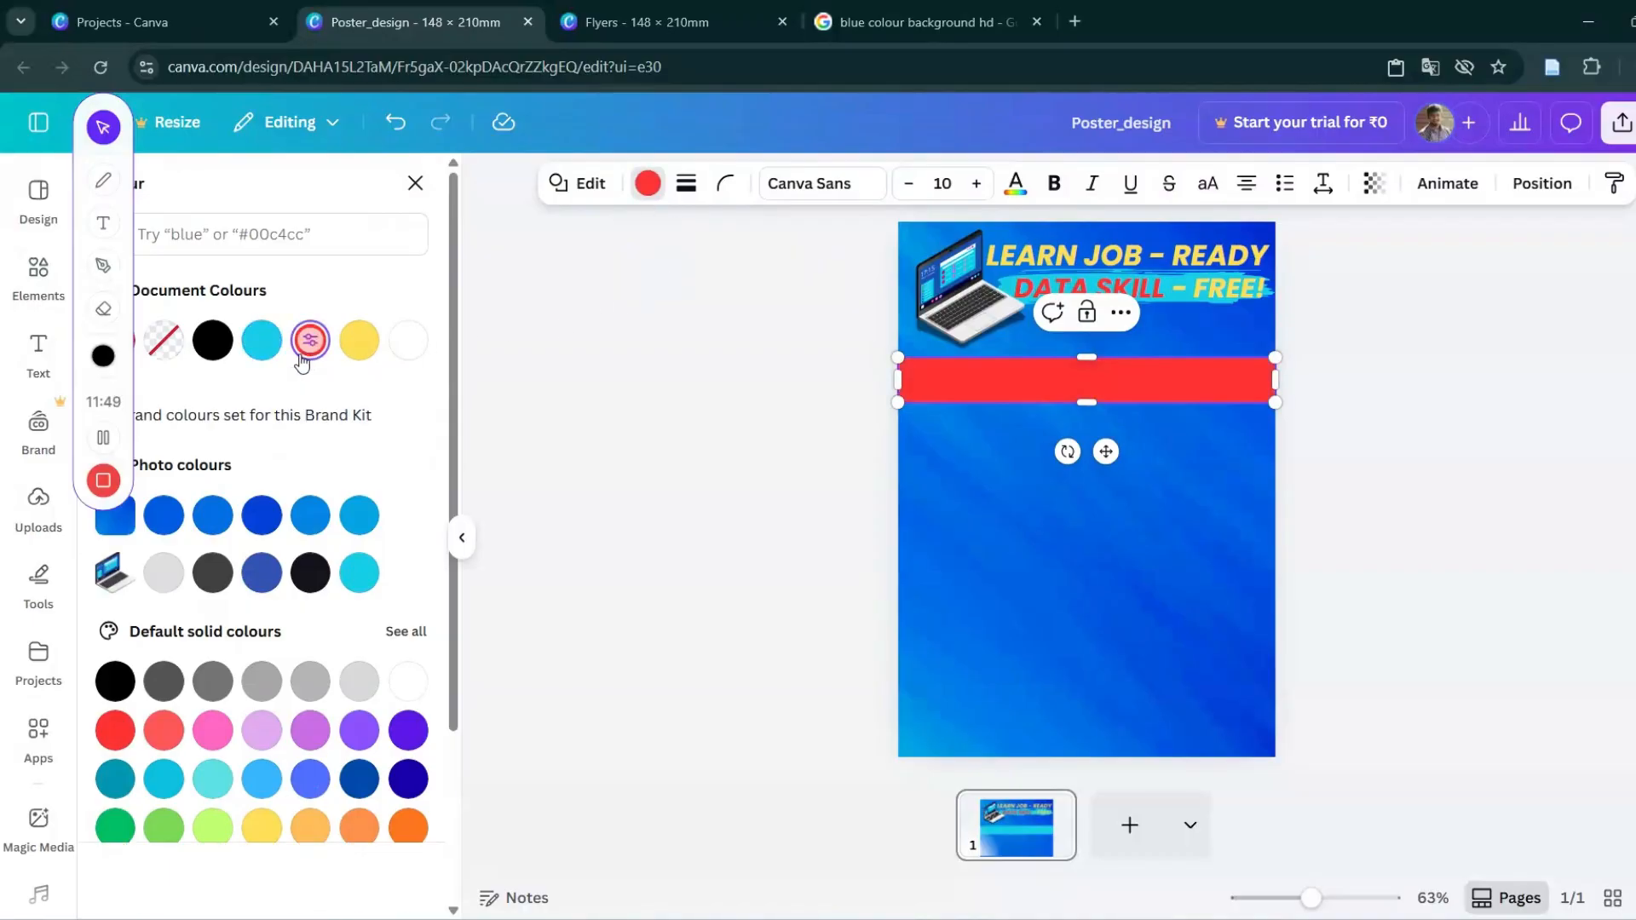
Duplicate the "DATA SKILL – FREE!" headline text and move the copy onto the red band, centred.
left_click(1157, 295)
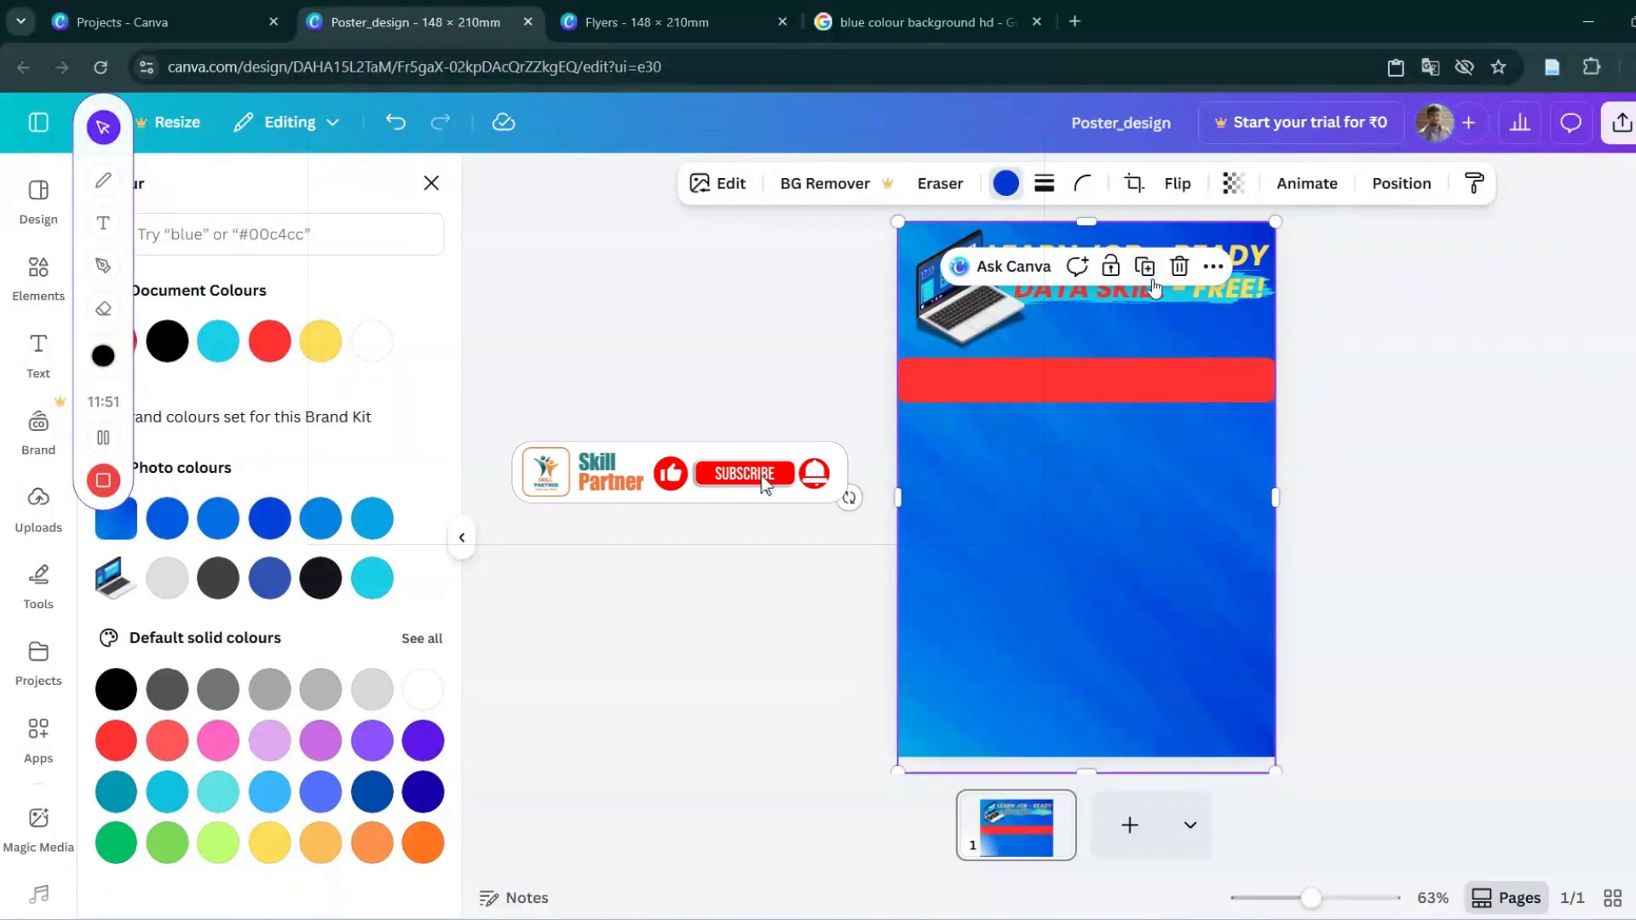
left_click(1157, 294)
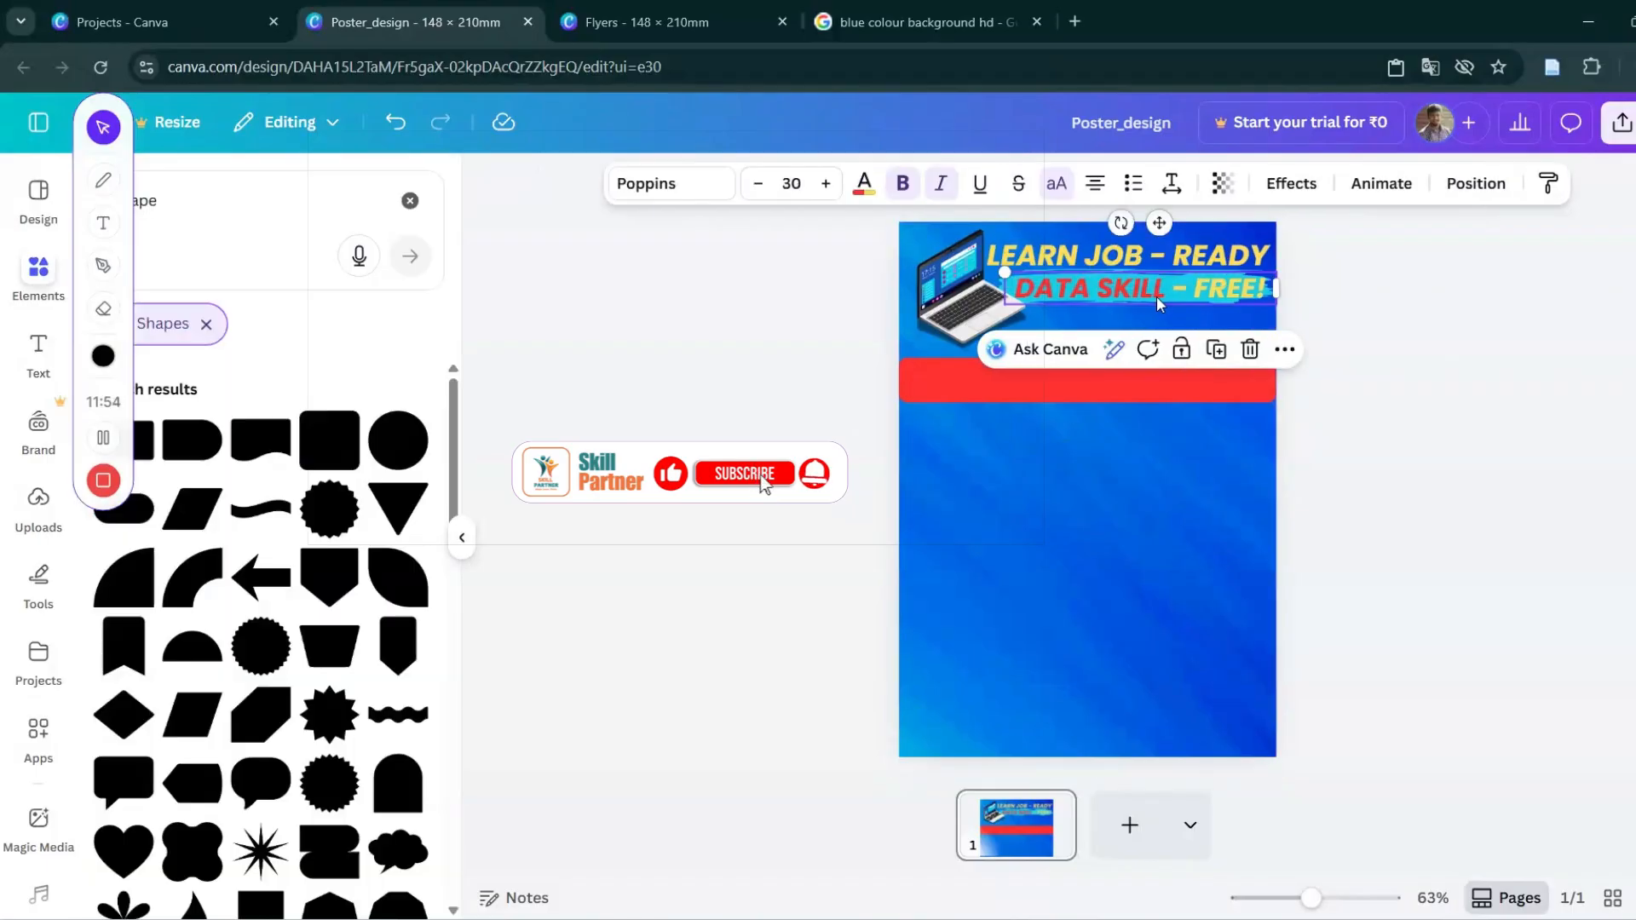
left_click_drag(1157, 295, 1167, 305)
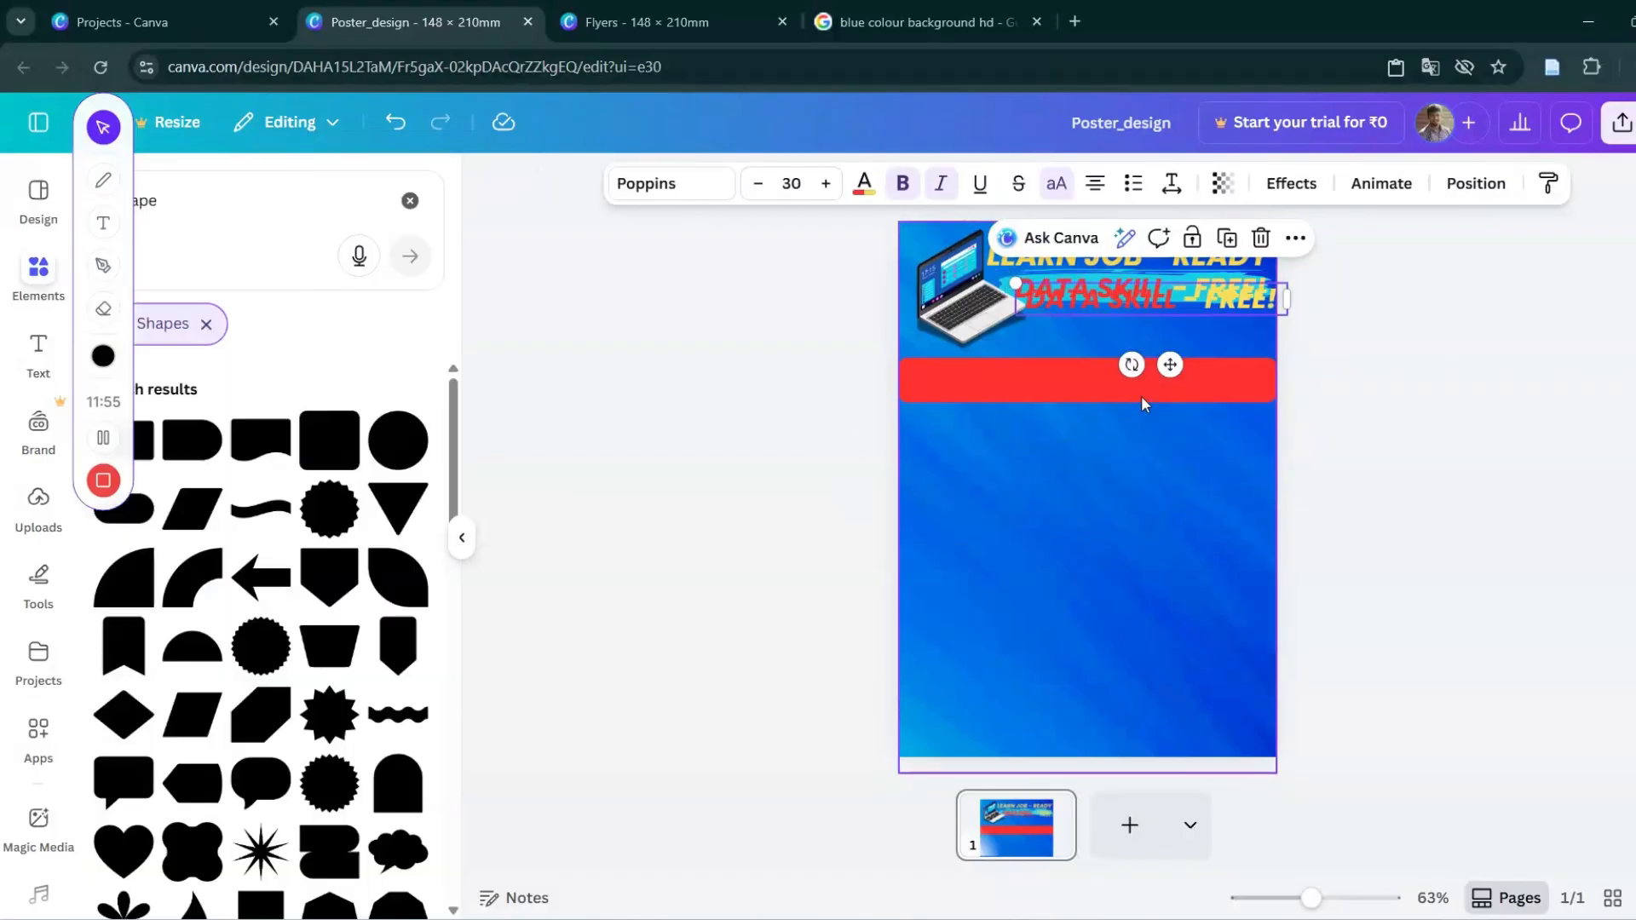
left_click_drag(1170, 364, 1110, 438)
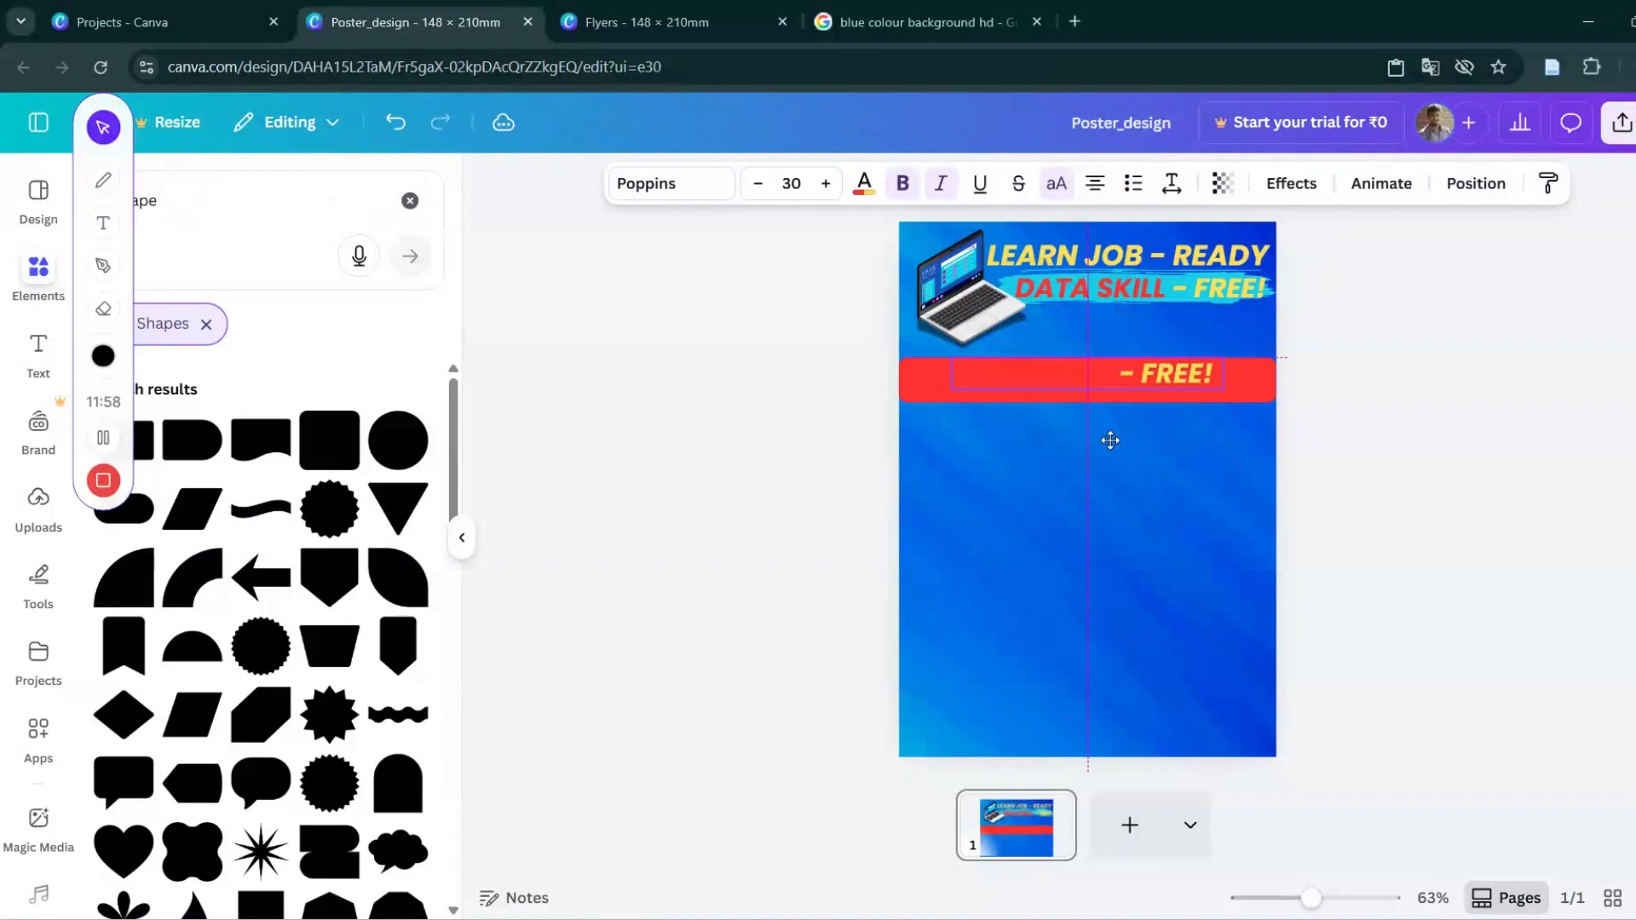
Recolour all of the copied text on the red band with the white document colour.
double_click(1112, 380)
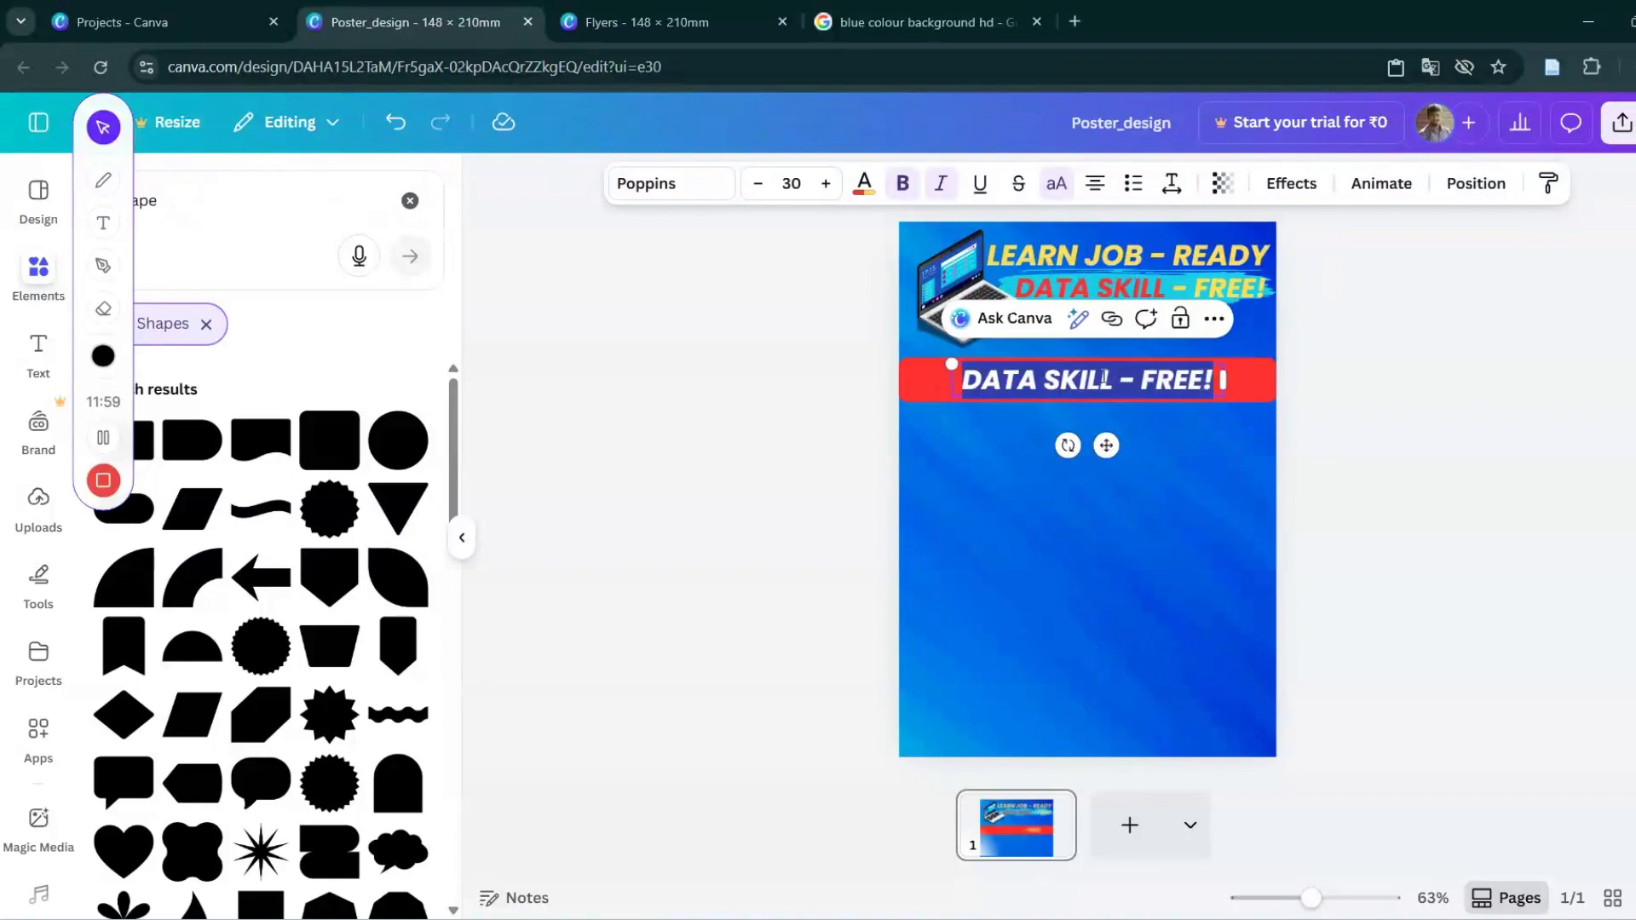
left_click(863, 183)
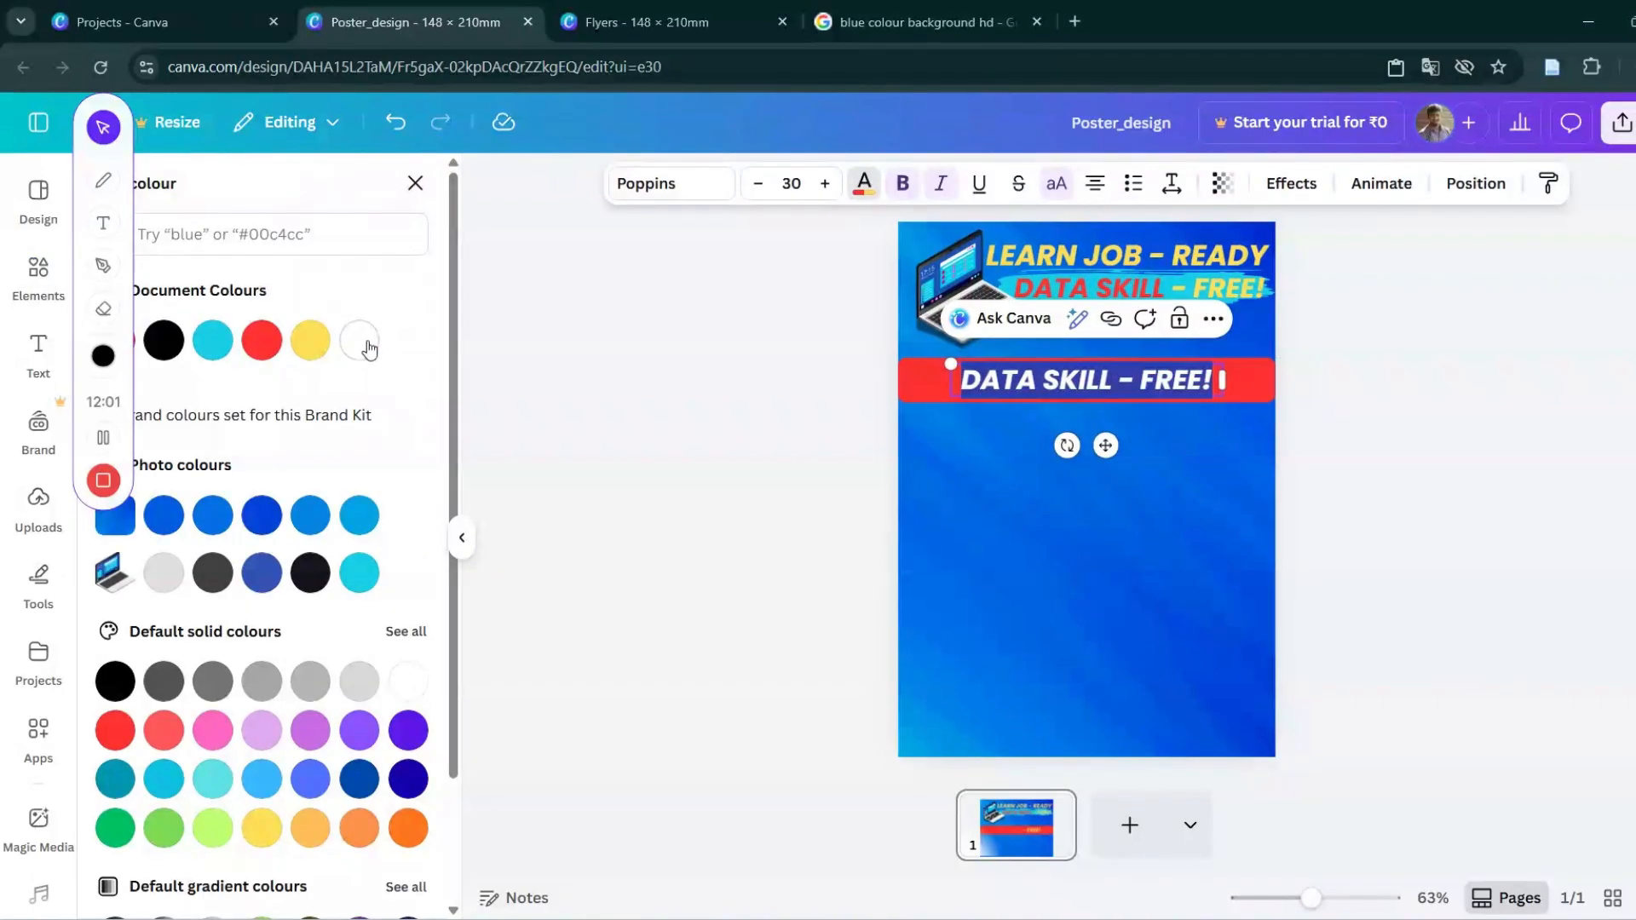
left_click(358, 341)
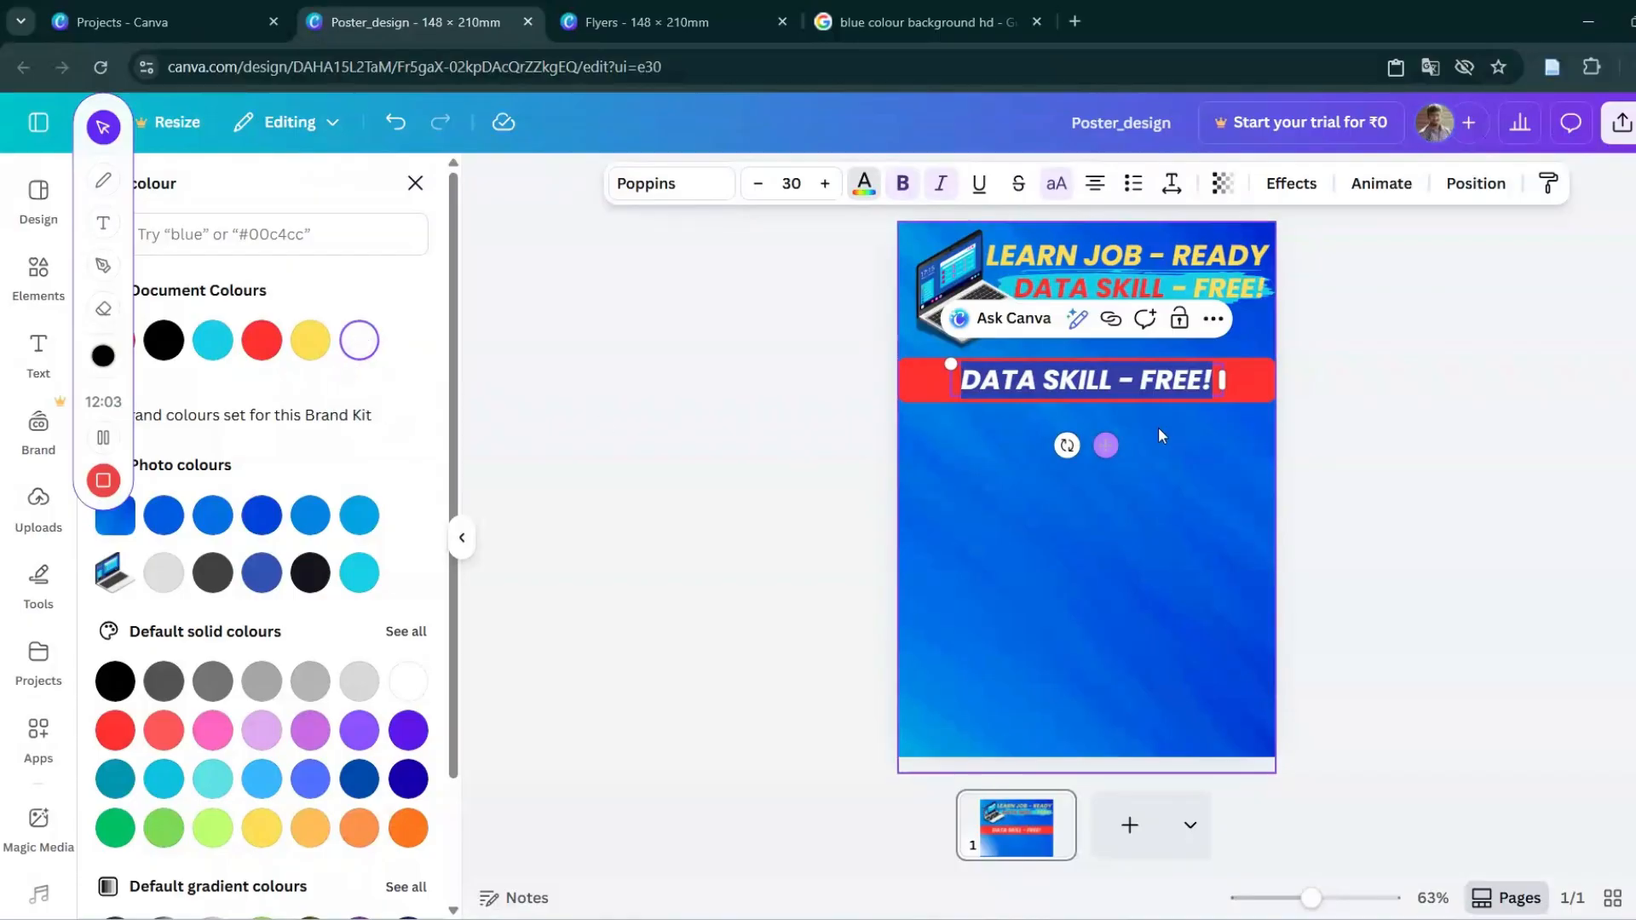
Replace the red band's text with "EXCEL \ POWER BI".
left_click(1187, 390)
left_click_drag(1211, 379, 956, 380)
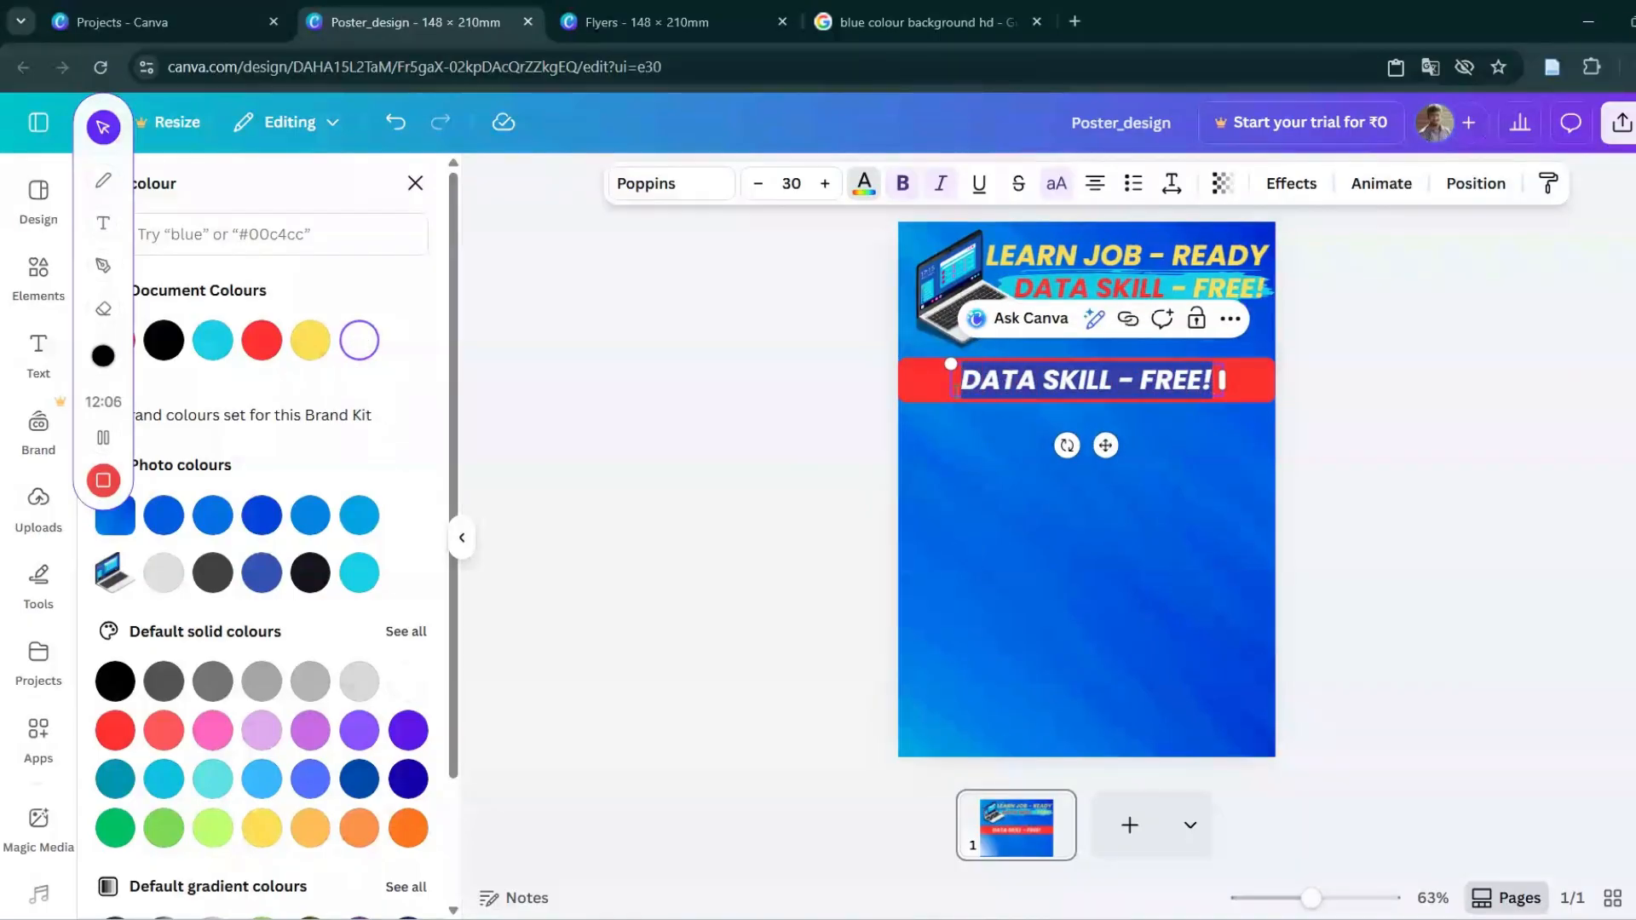
type("EXCEL")
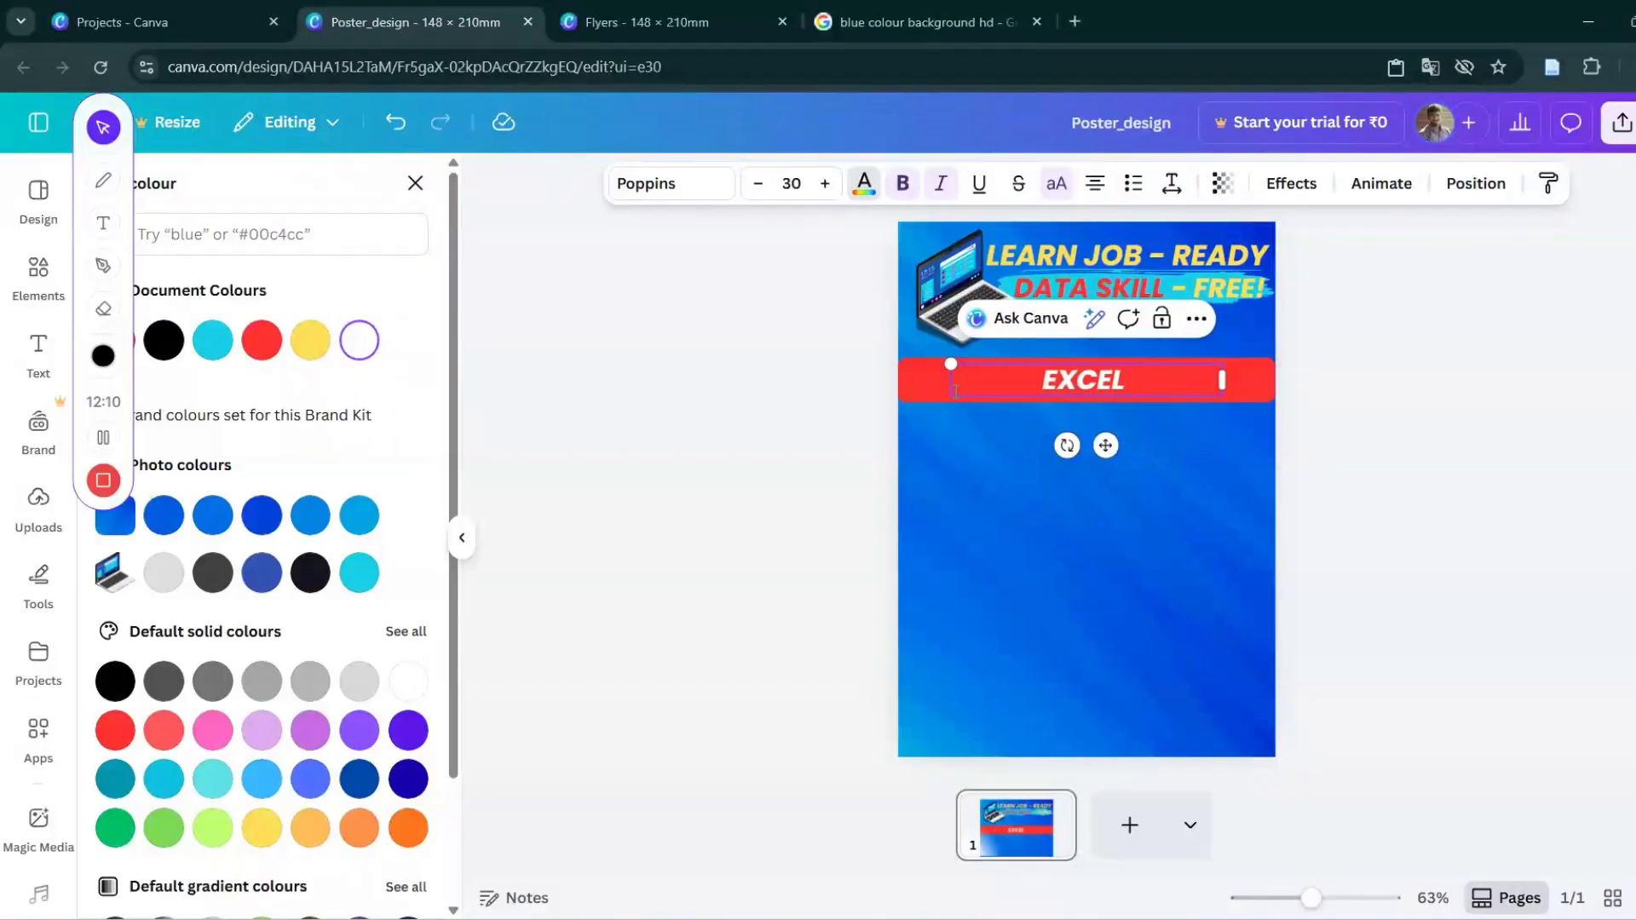
type(" I")
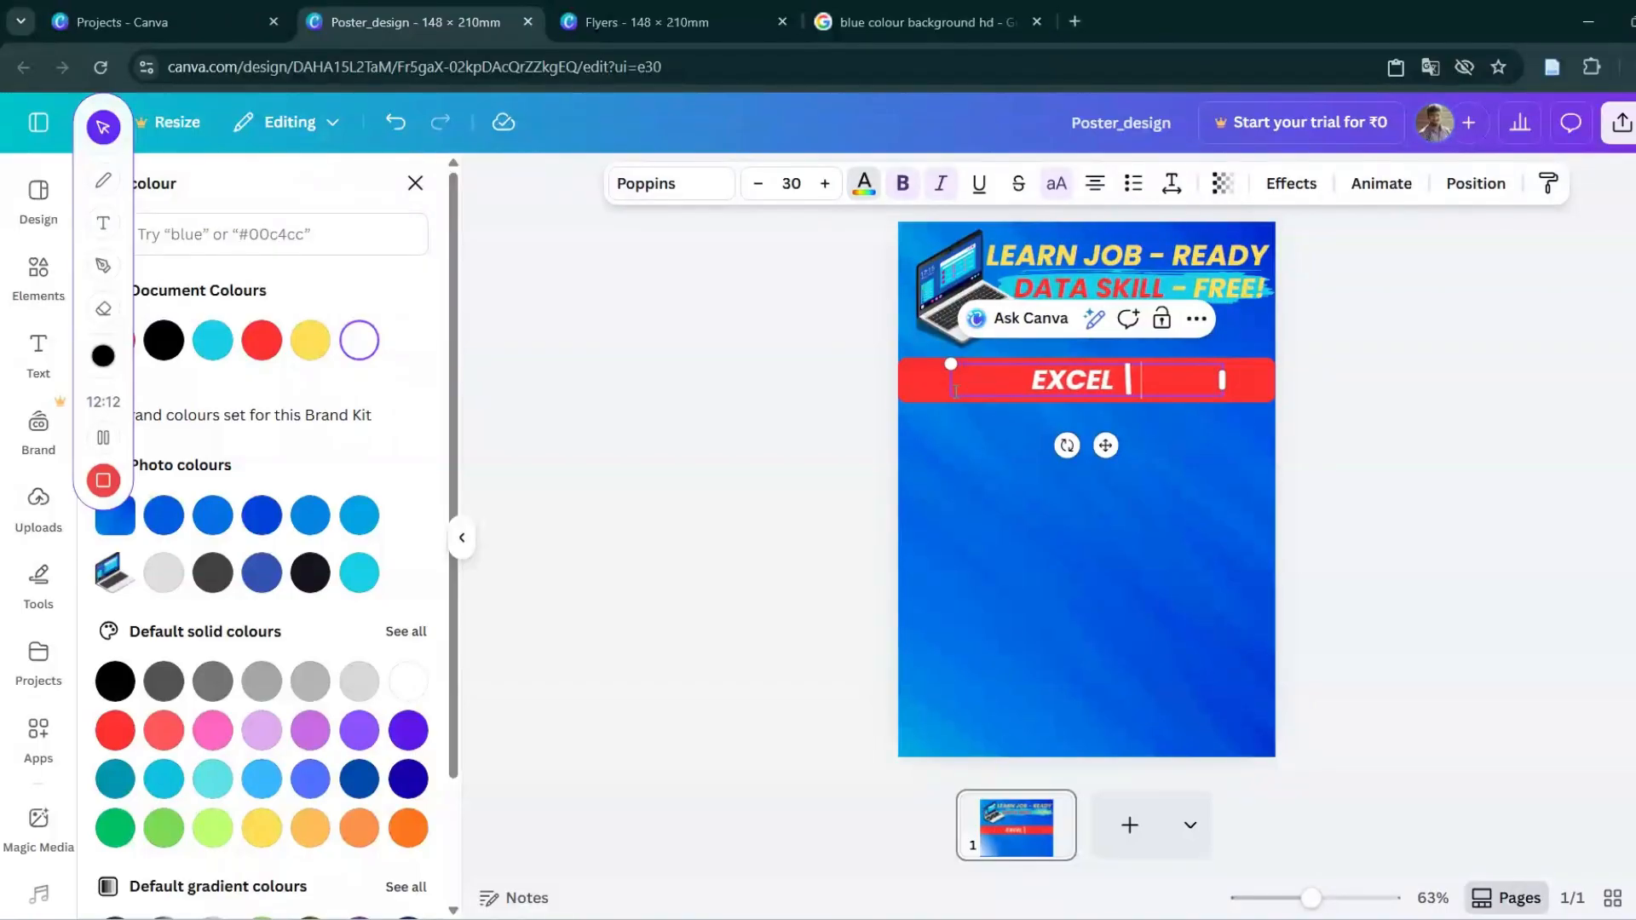
type(" POER")
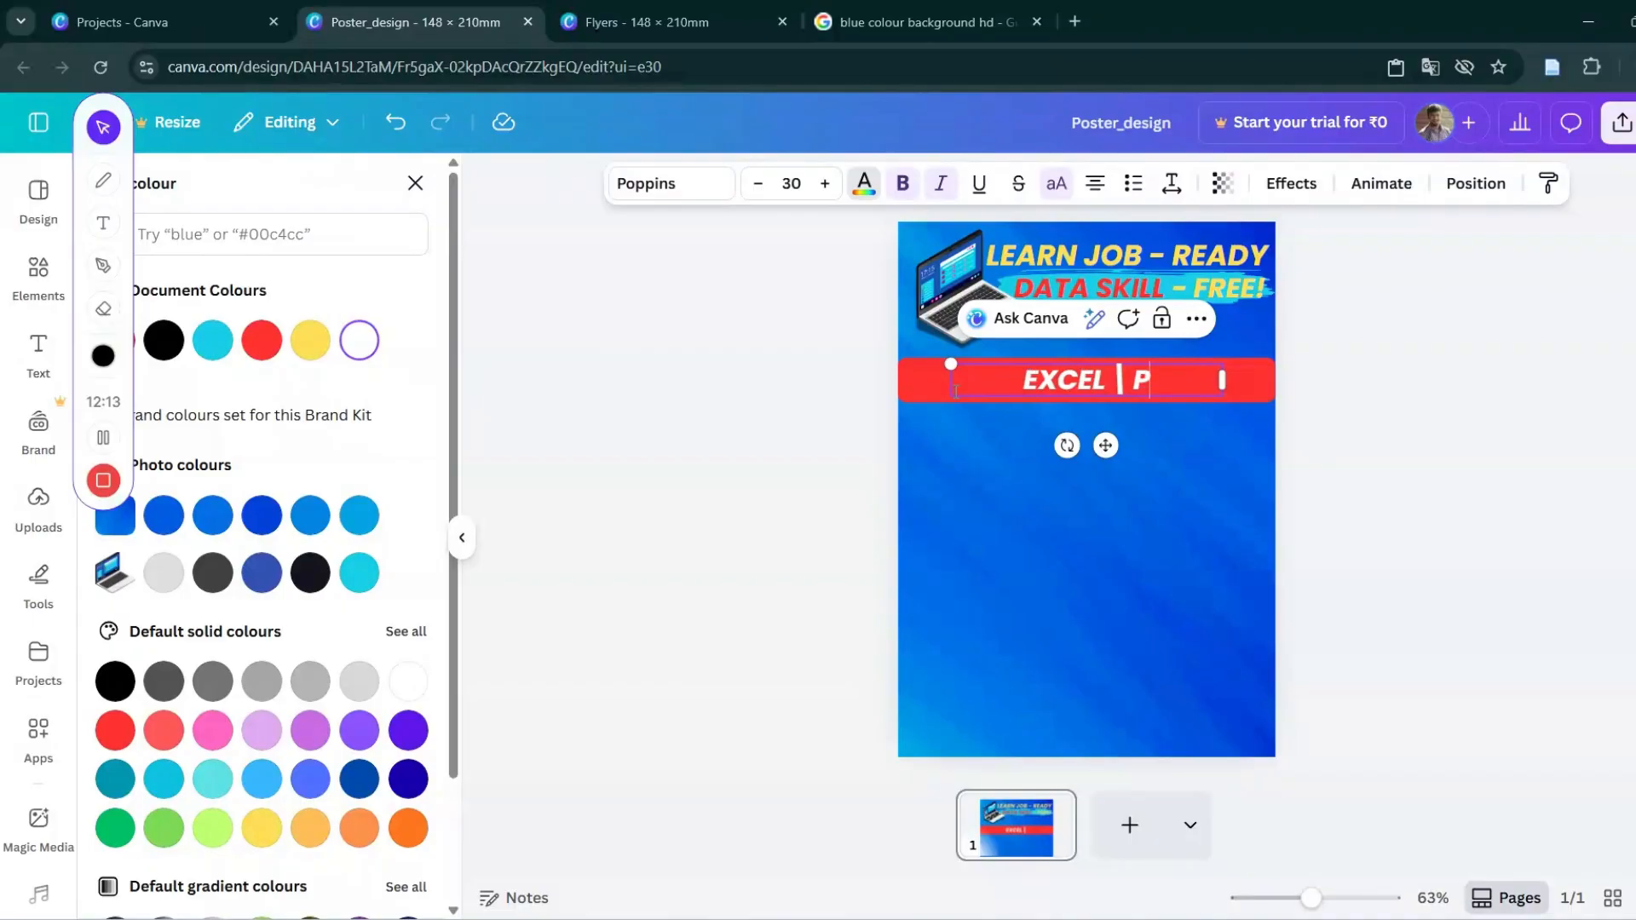
key("BackSpace")
key("BackSpace")
type("WE")
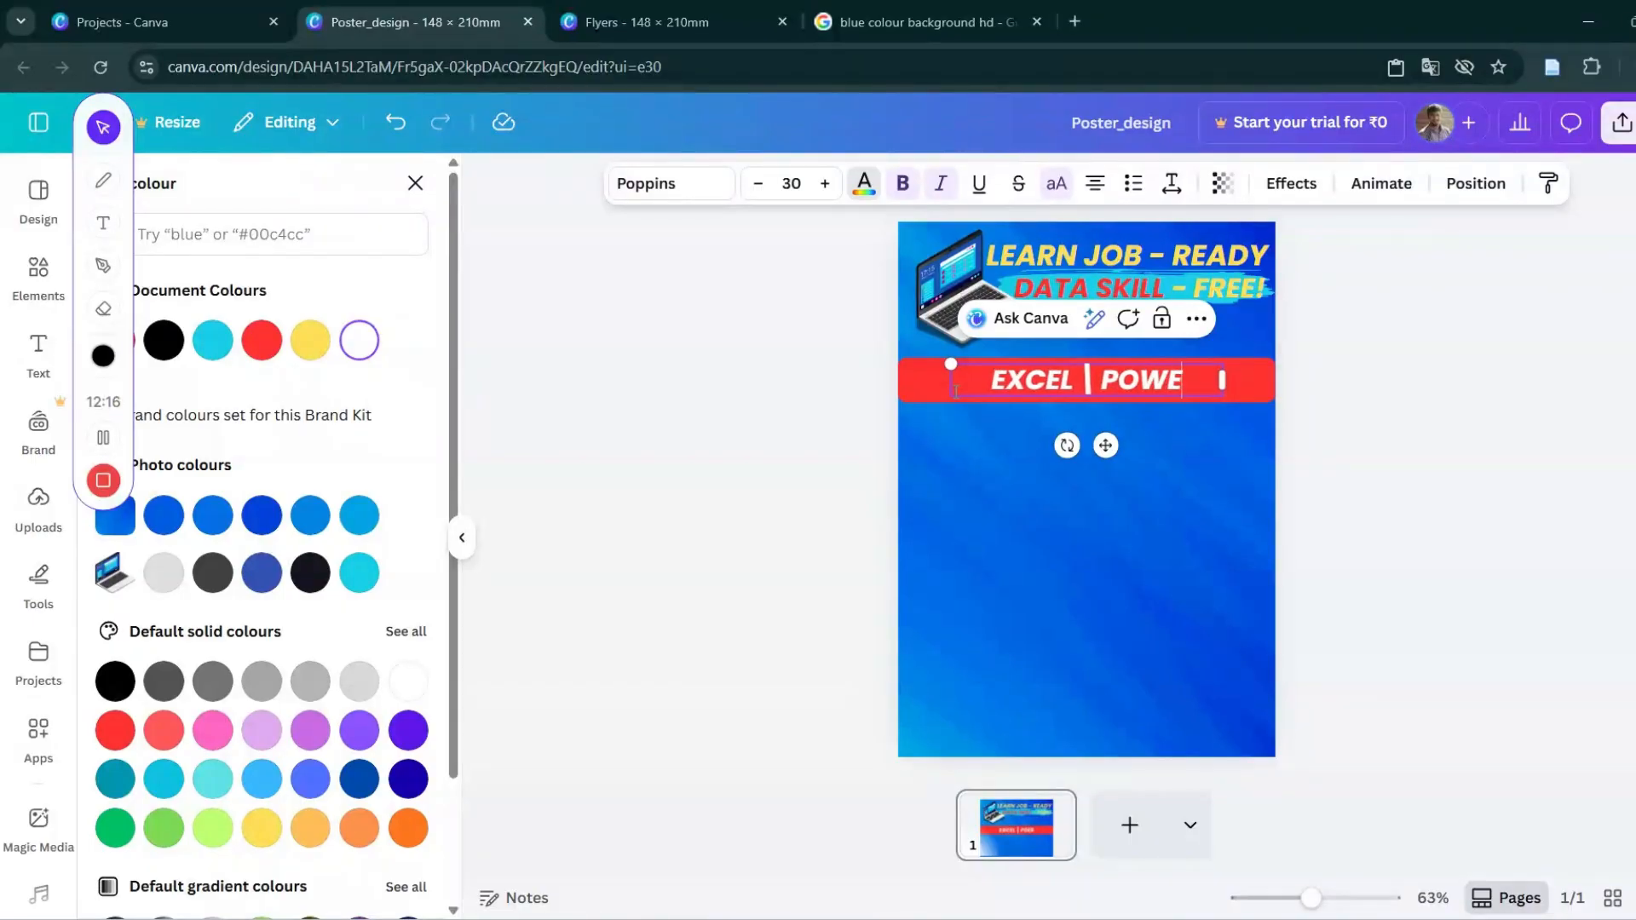
type("R BI")
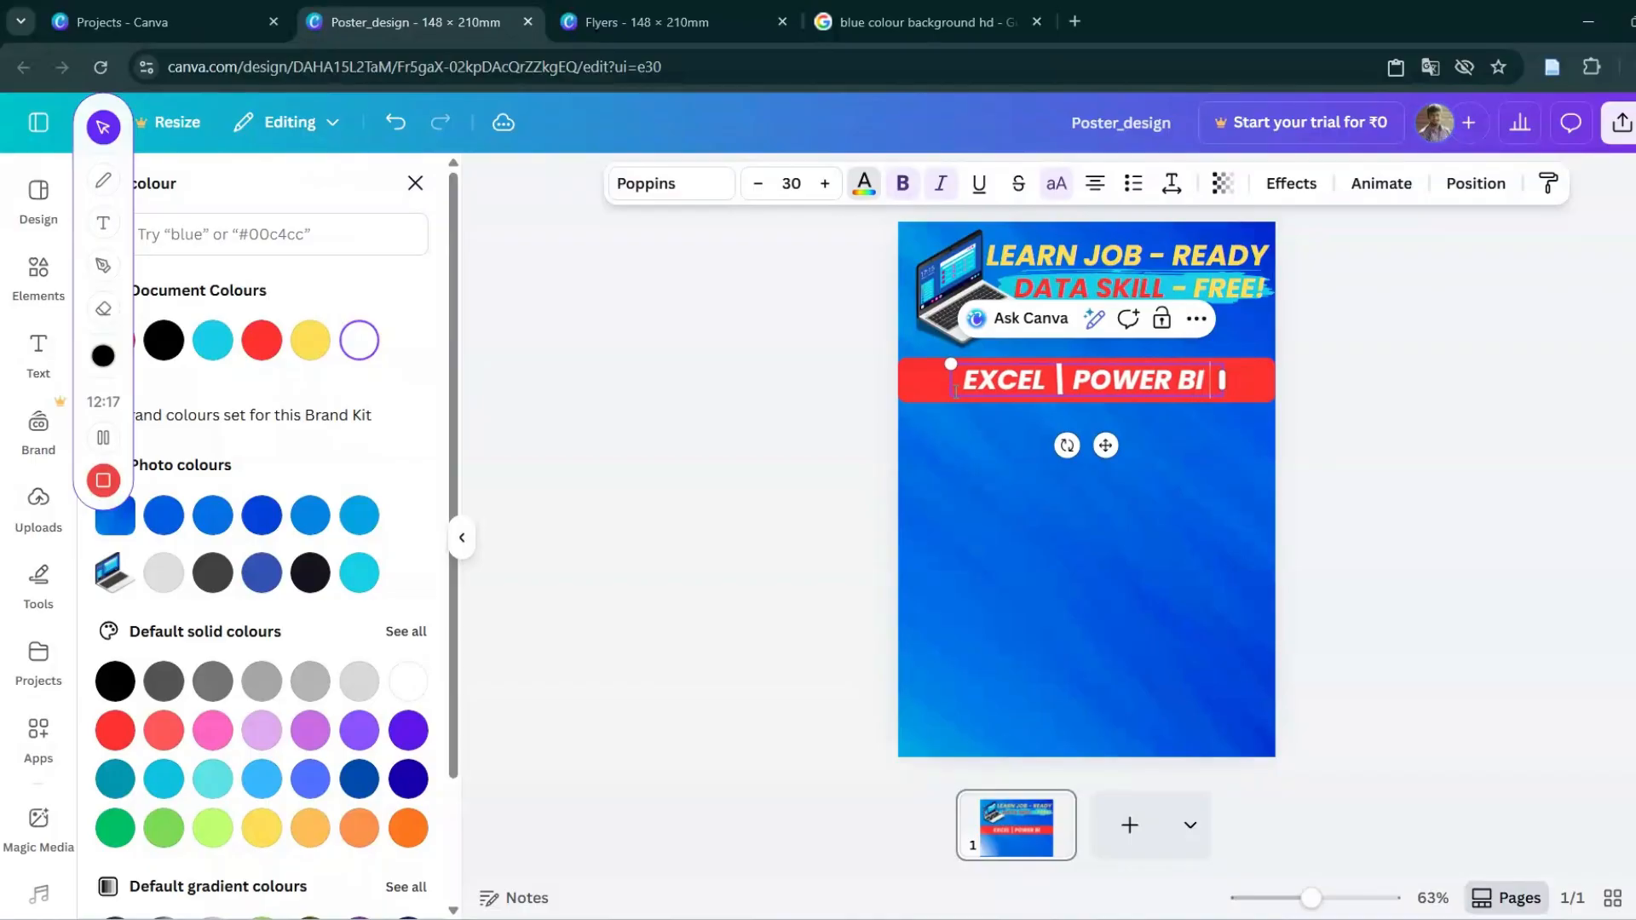
Append "\MYSQL" to the end of the red band's text.
type(" |")
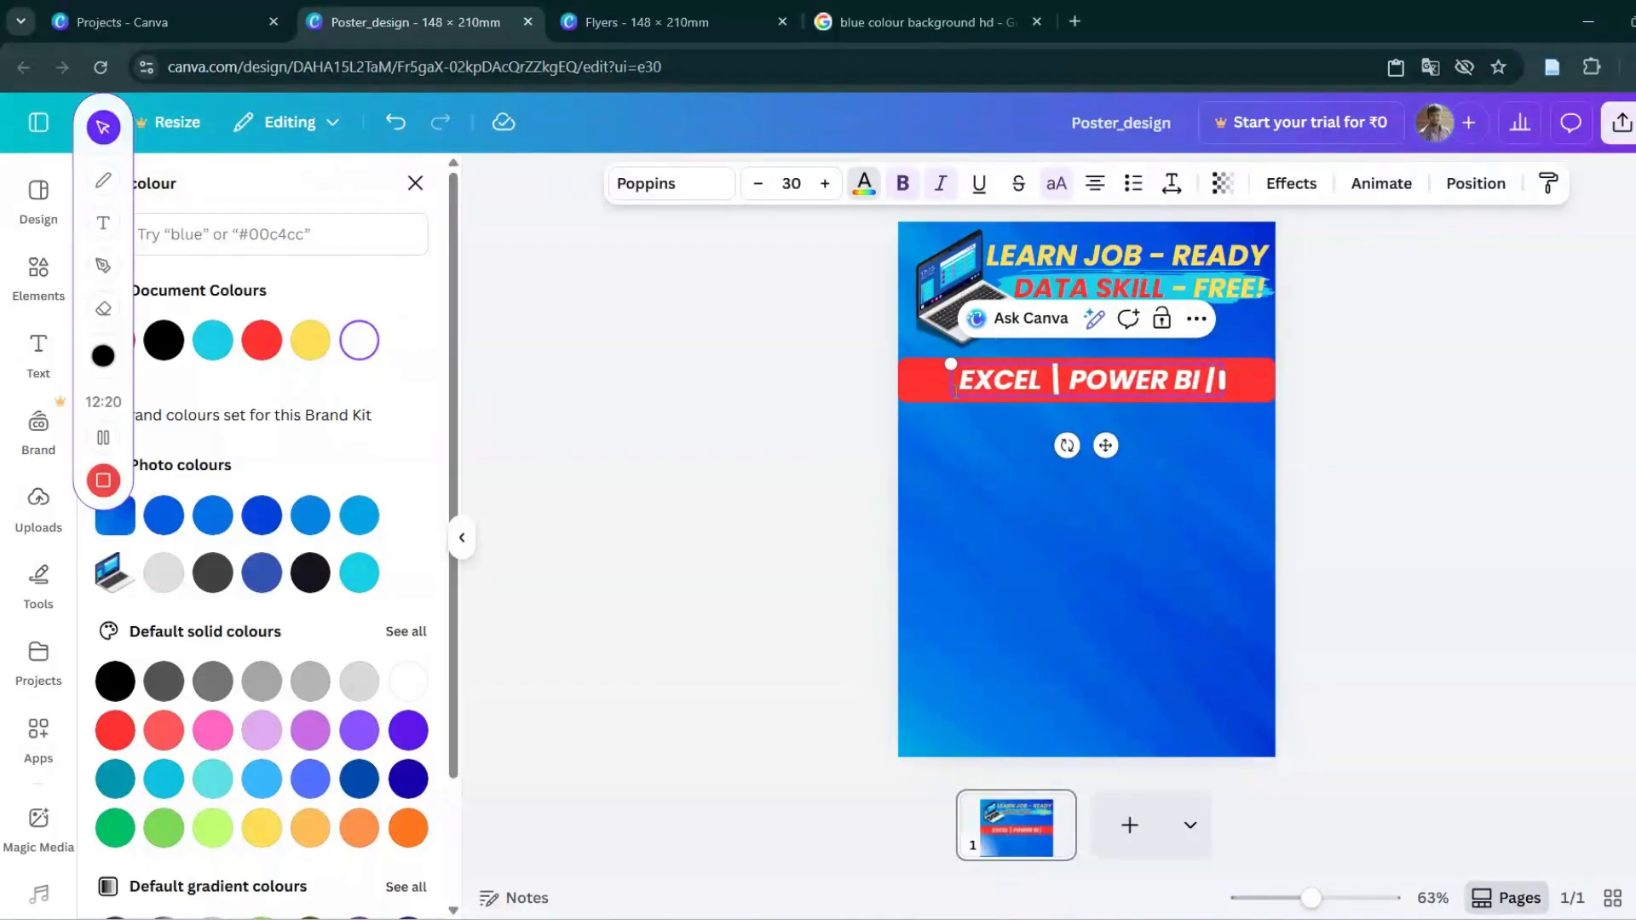
key("BackSpace")
type("\\")
key("BackSpace")
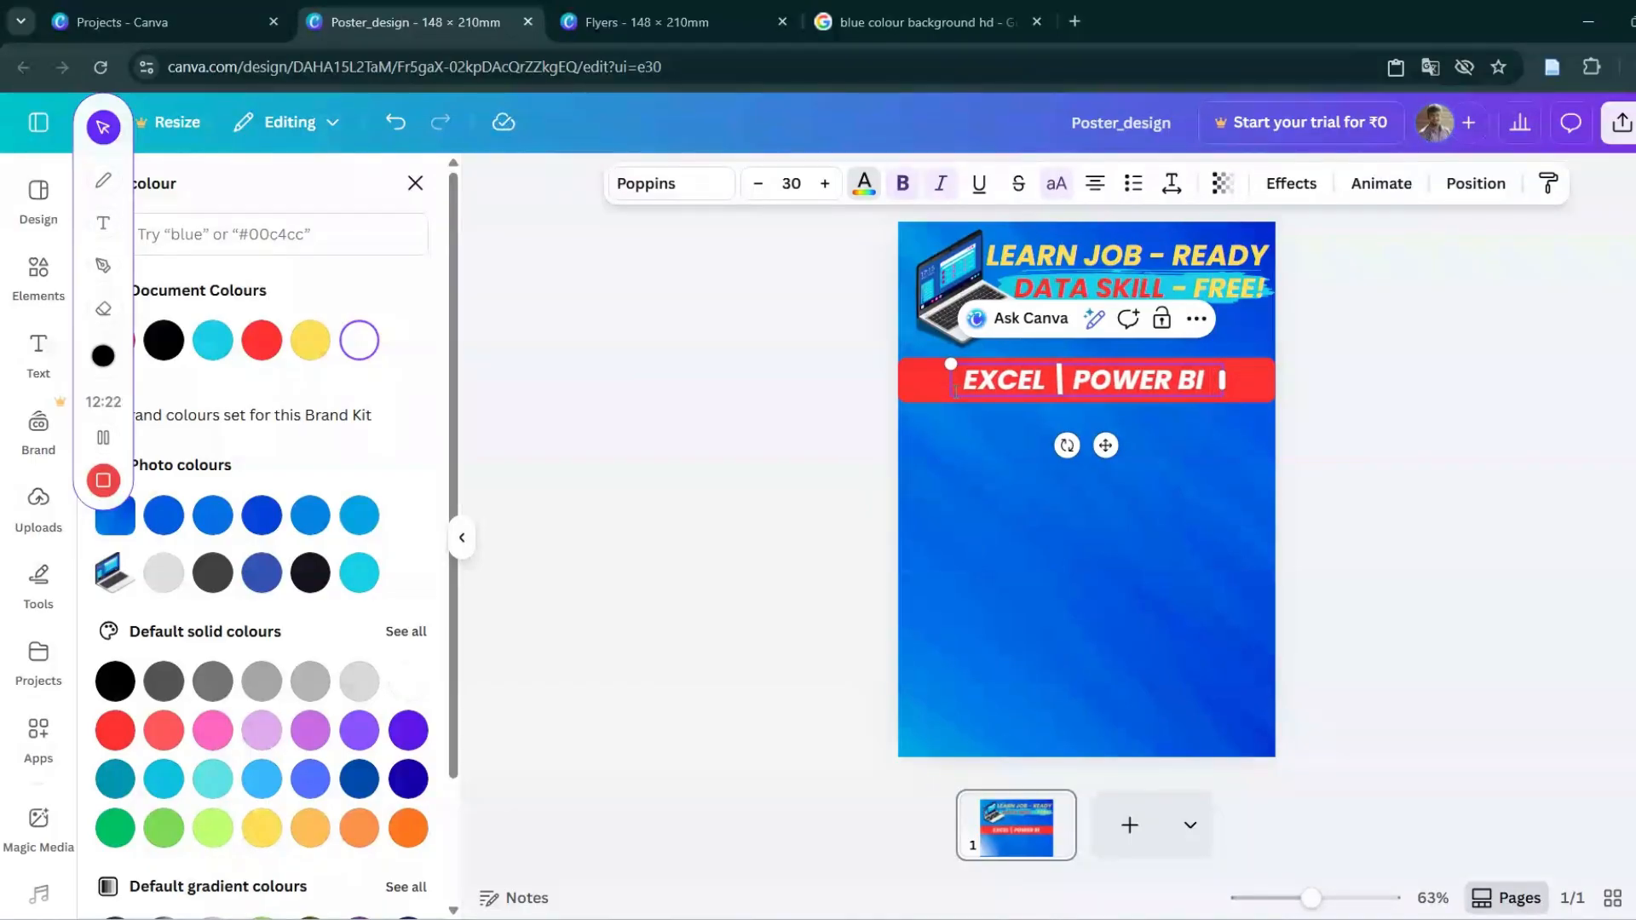
type("|")
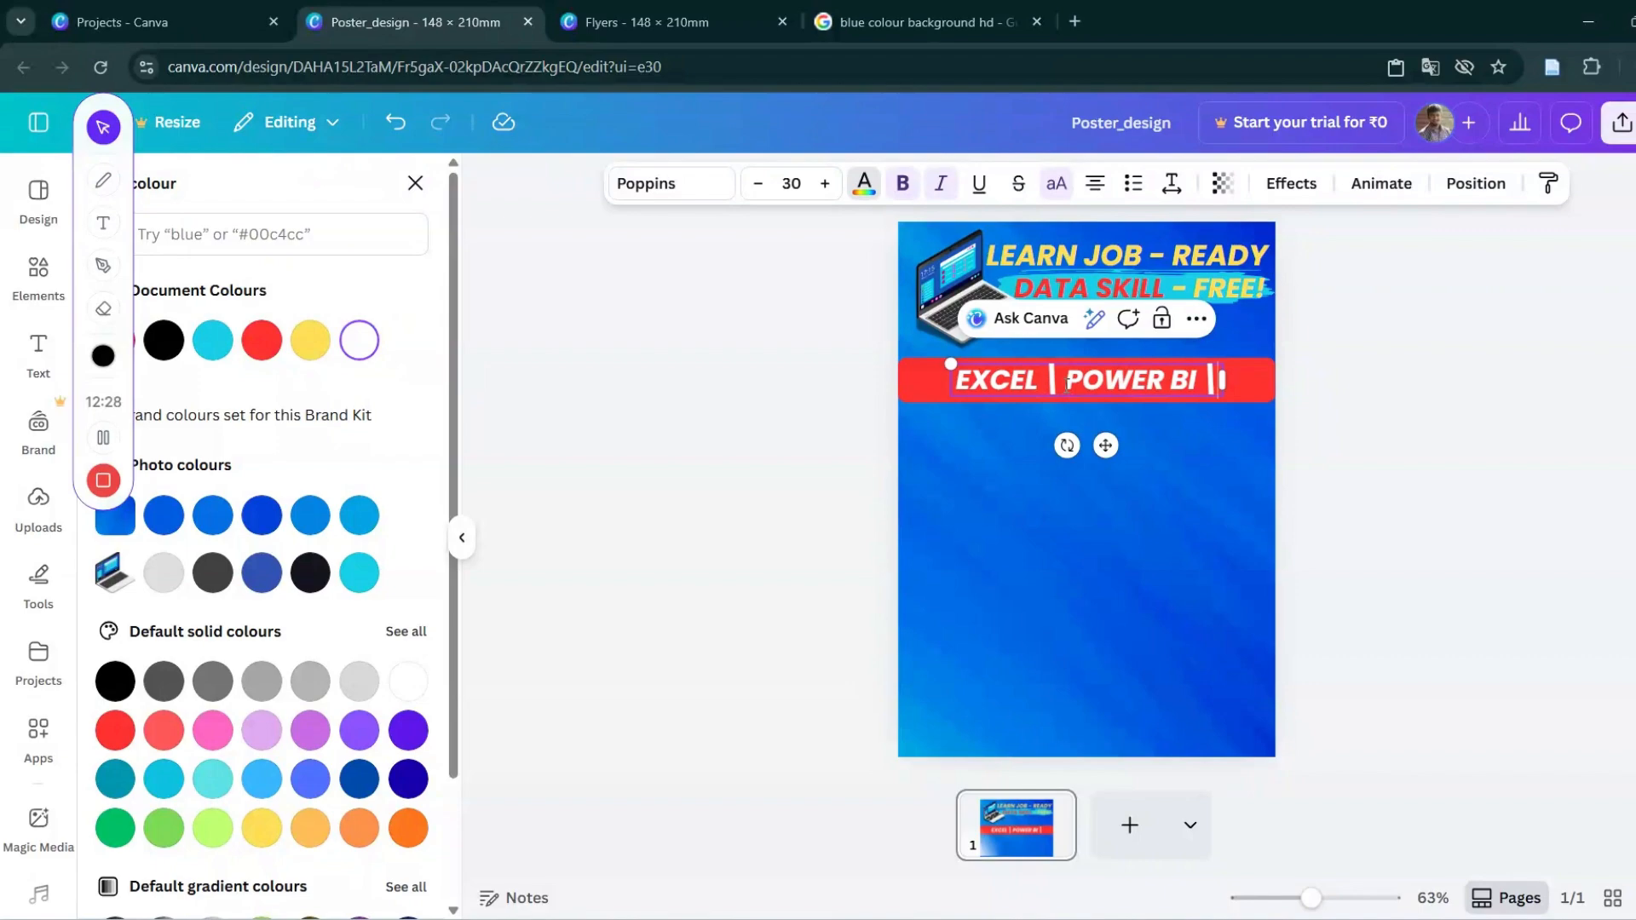
type("MY")
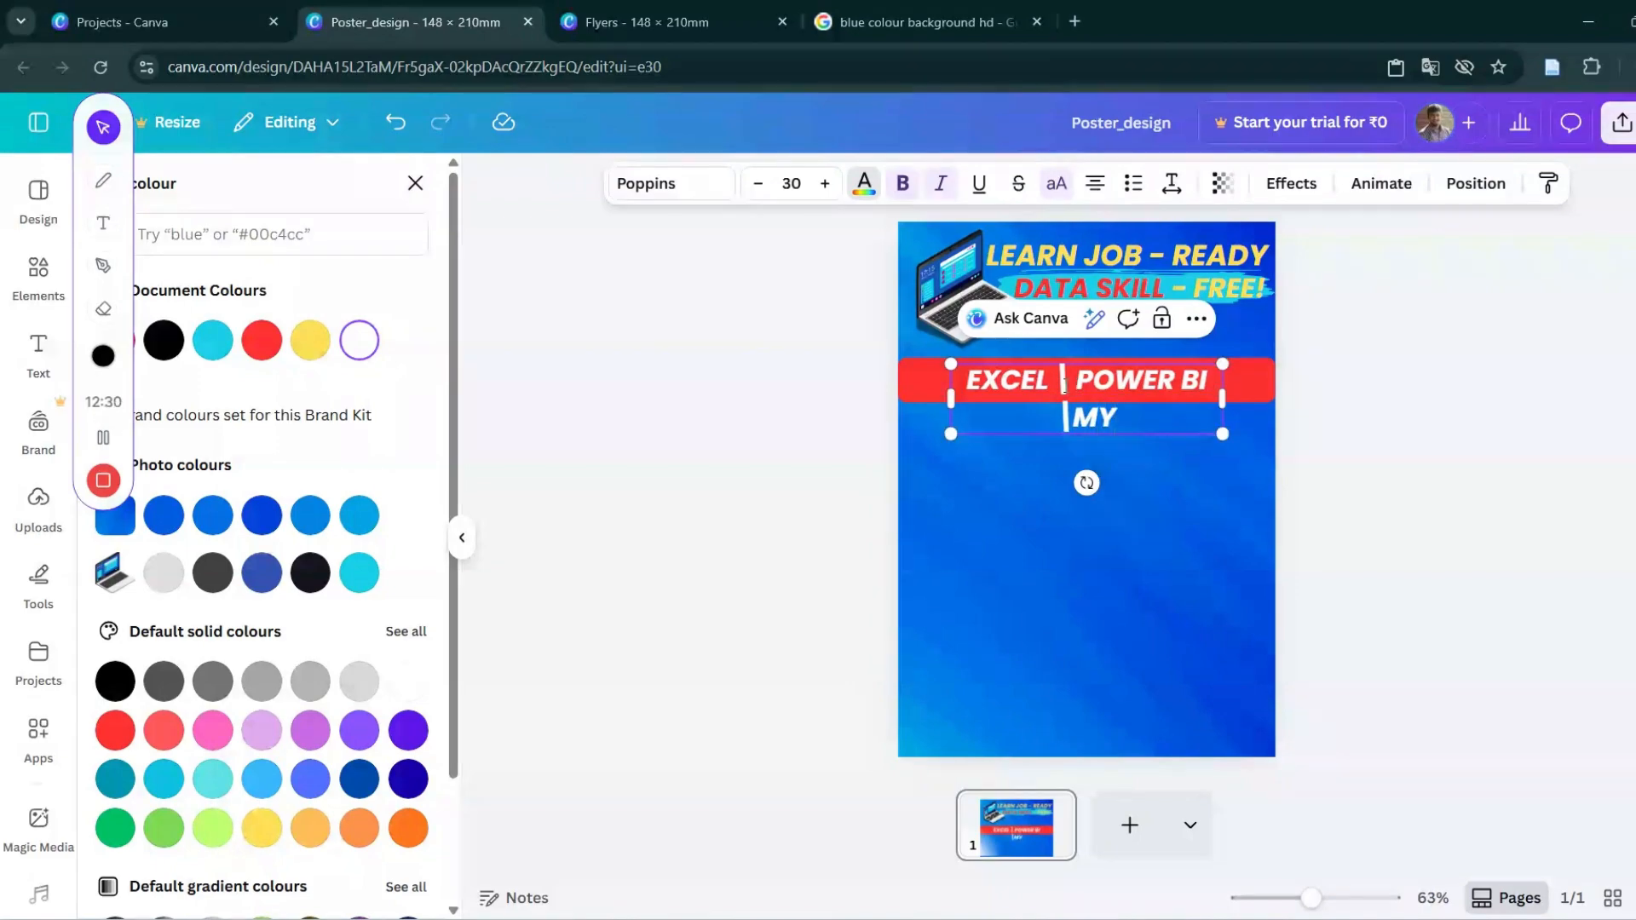
type("S")
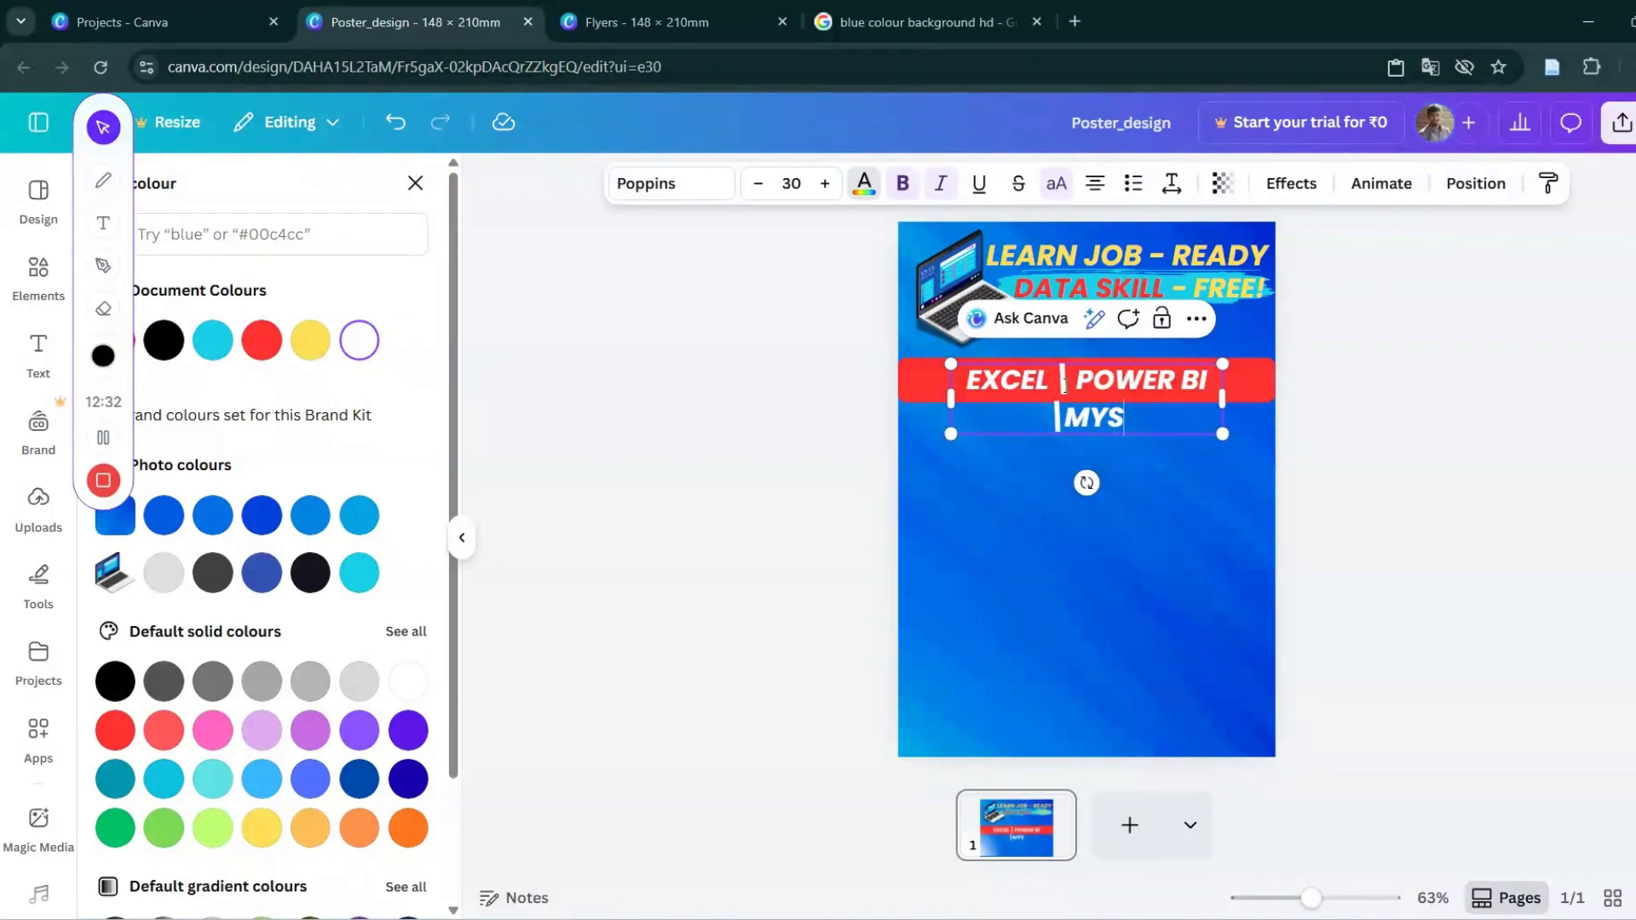
key("BackSpace")
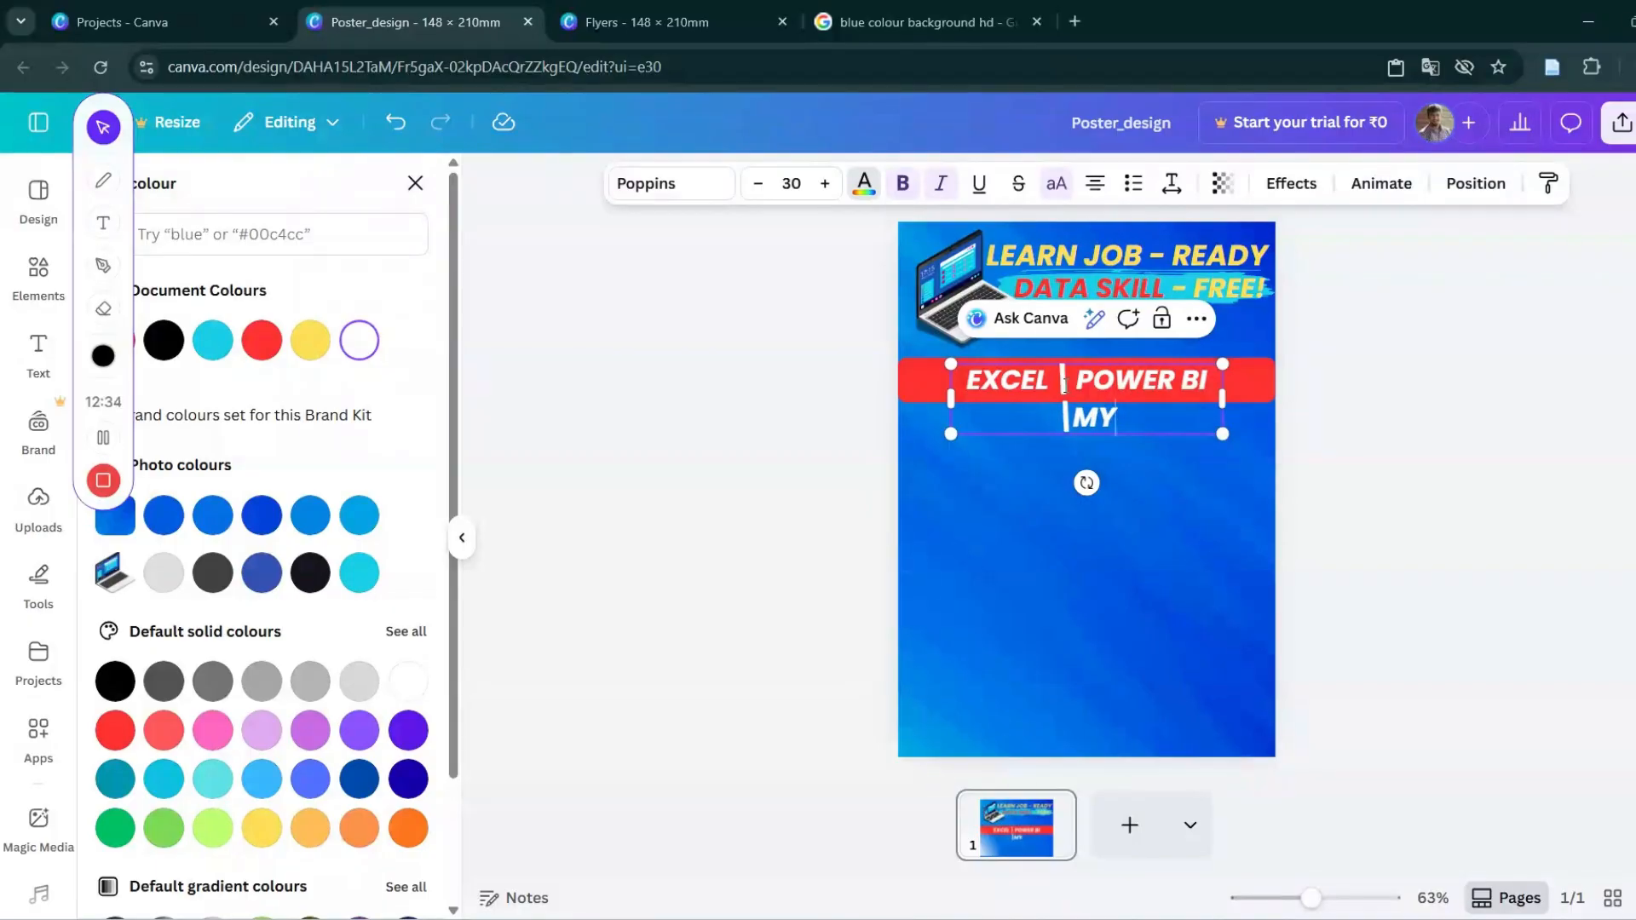
type("SQL")
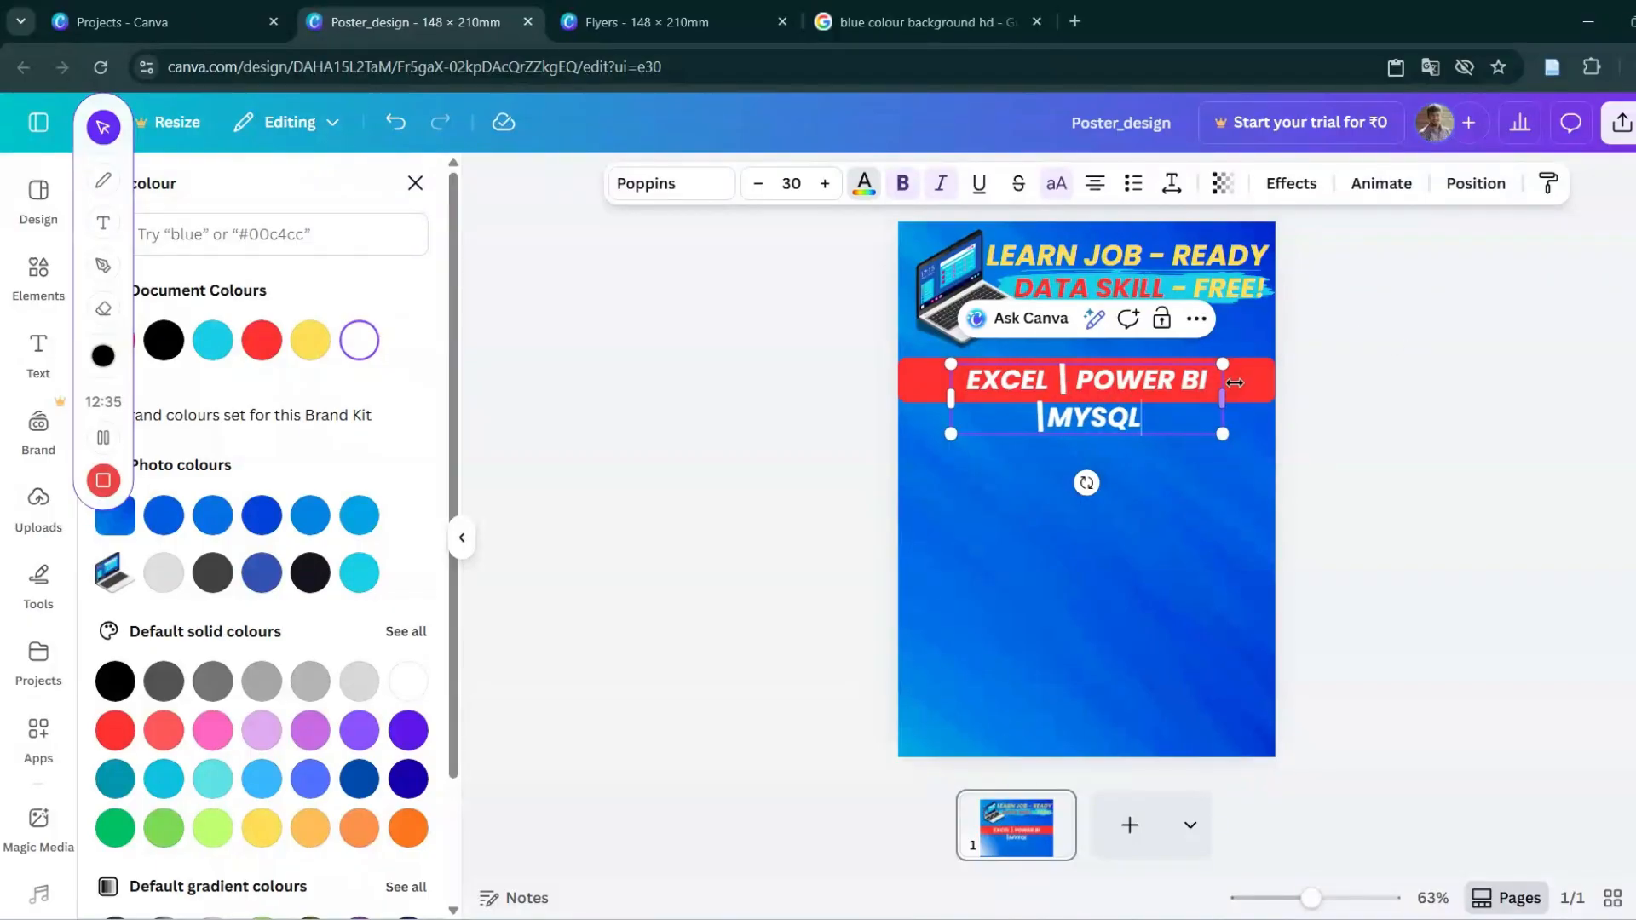
Widen the band's text box so the text fits on one line, and centre it on the red band.
left_click_drag(1223, 397, 1312, 378)
left_click_drag(1144, 445, 1103, 447)
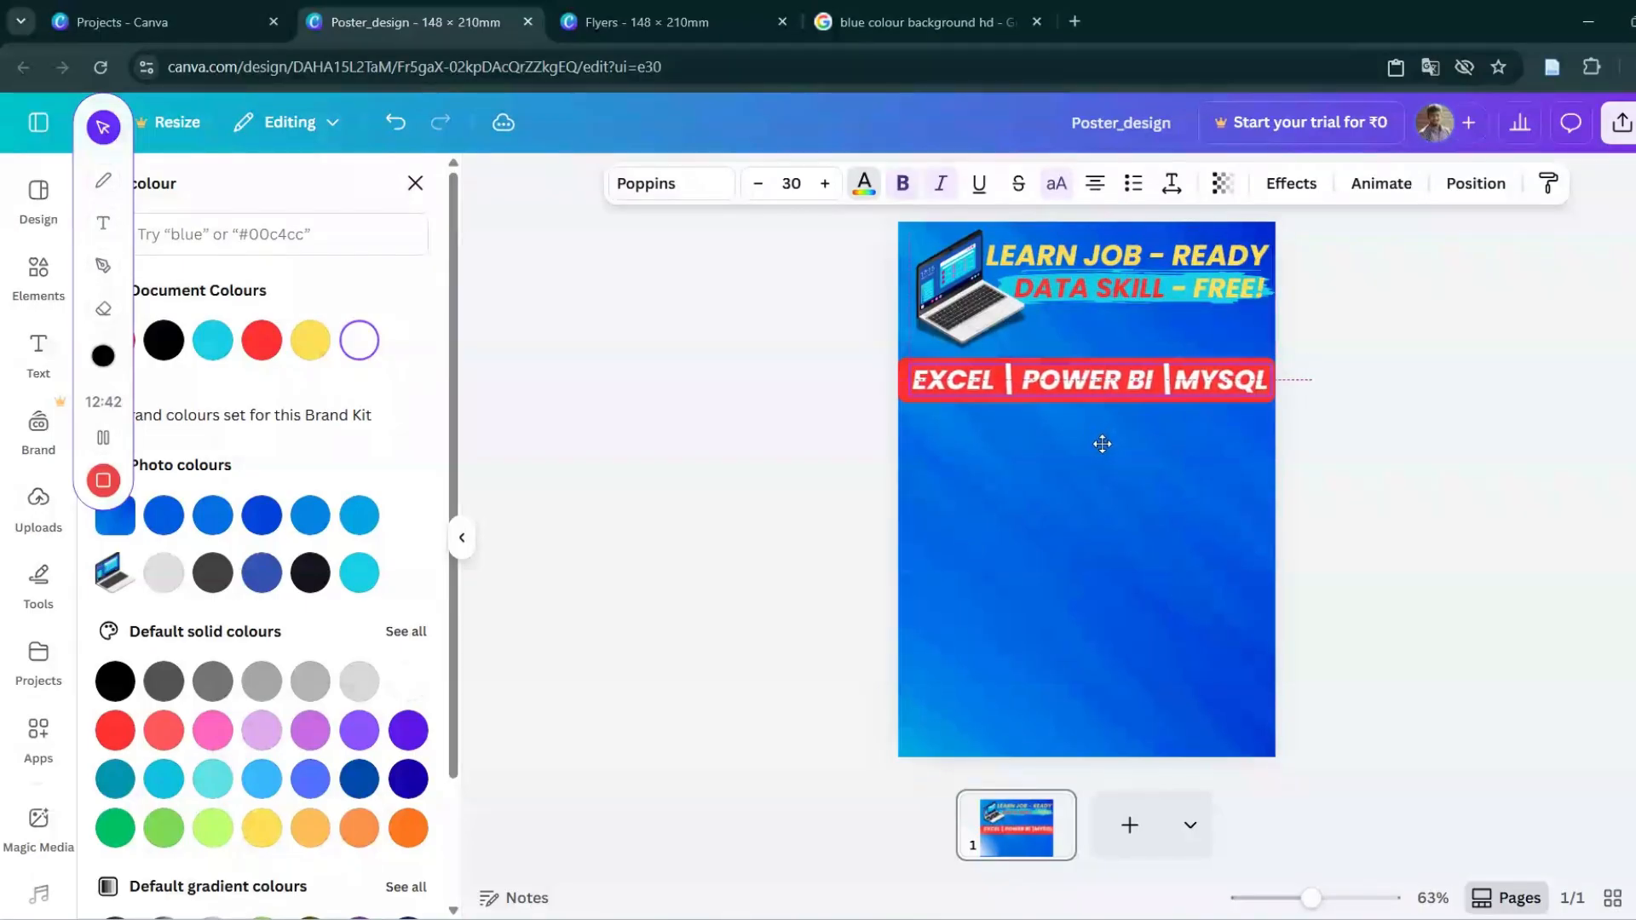
left_click(1177, 482)
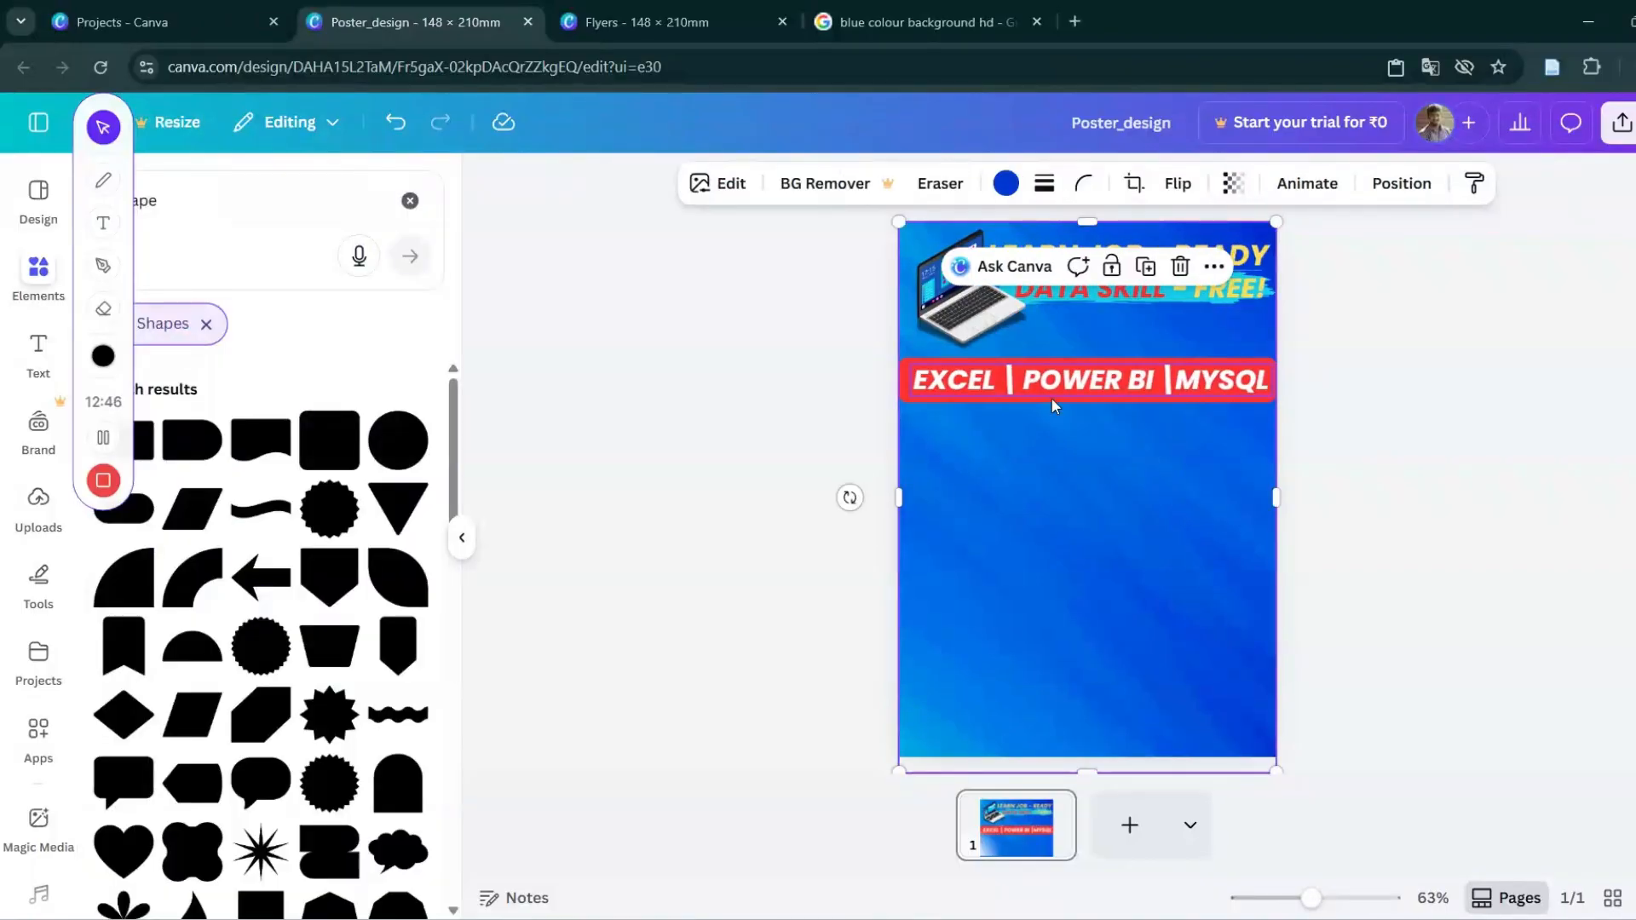
left_click(1378, 475)
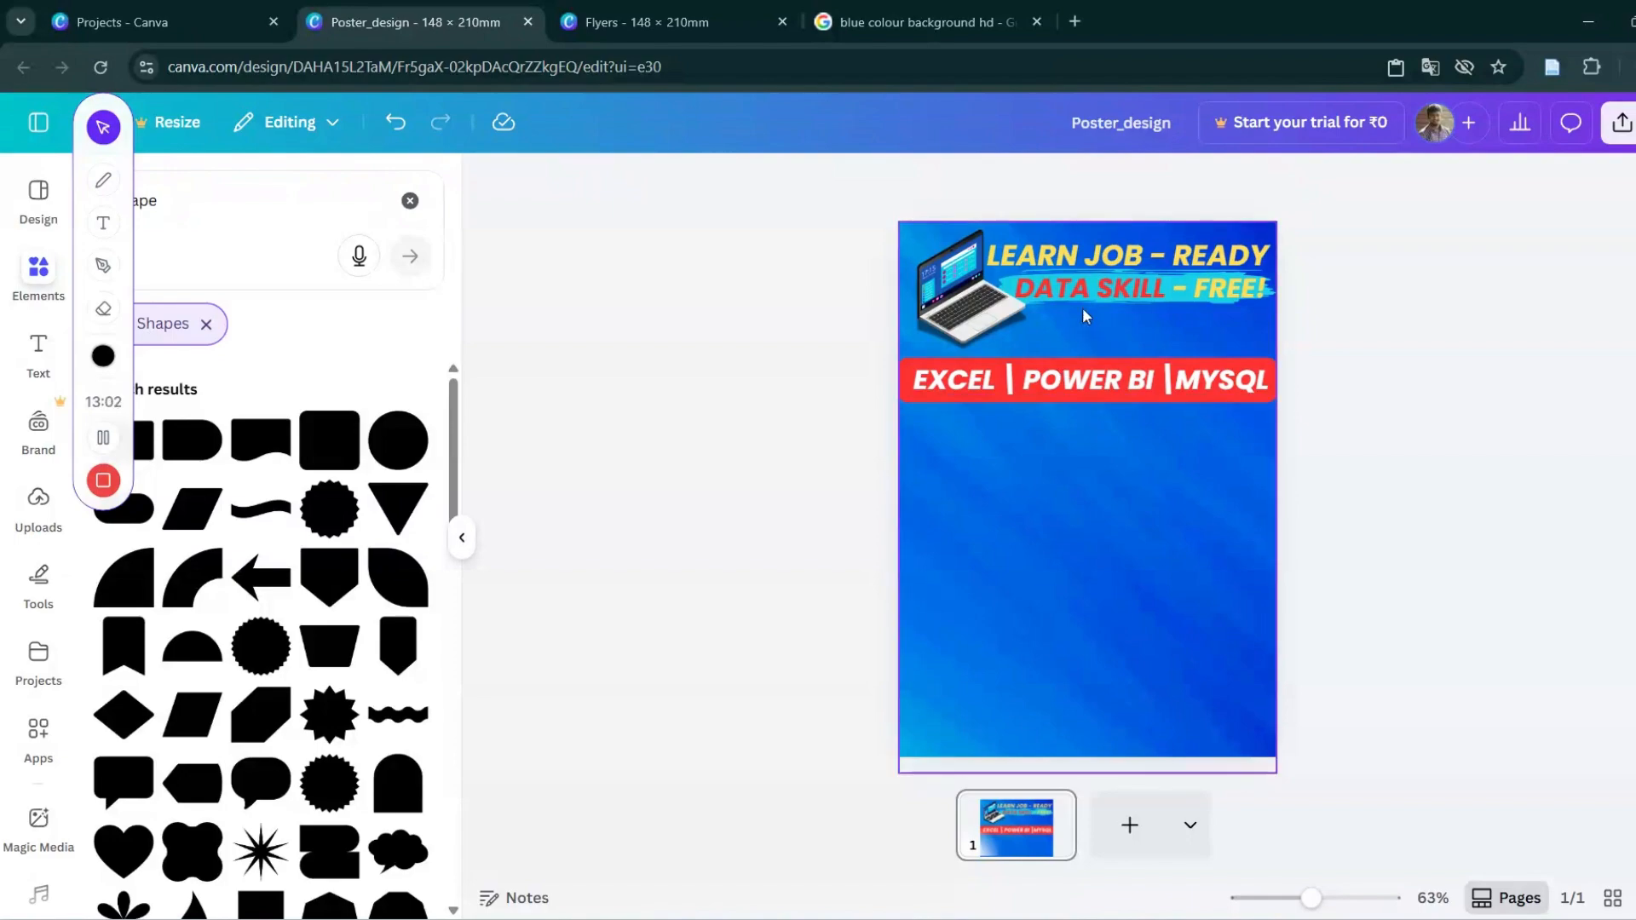
Copy the "Expand your knowledge and grow professionally by enrolling in our online course" tagline from the Flyers design and place it below the poster's headline.
left_click(681, 12)
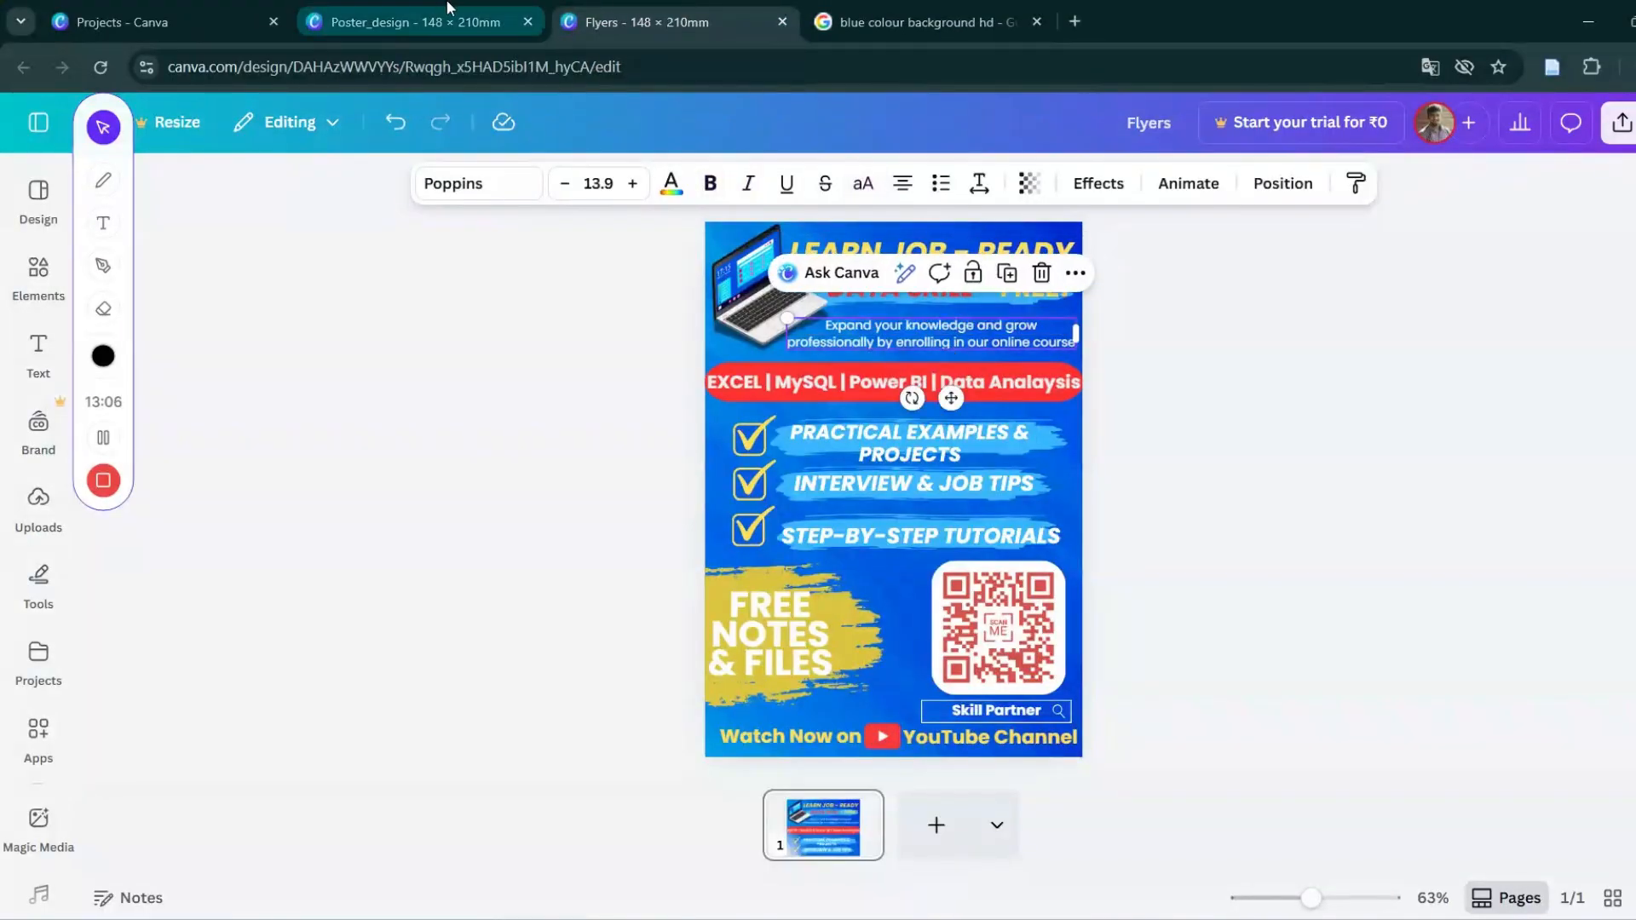
left_click(409, 21)
type("Expand your knowledge and grow professionally by enrolling in our online course")
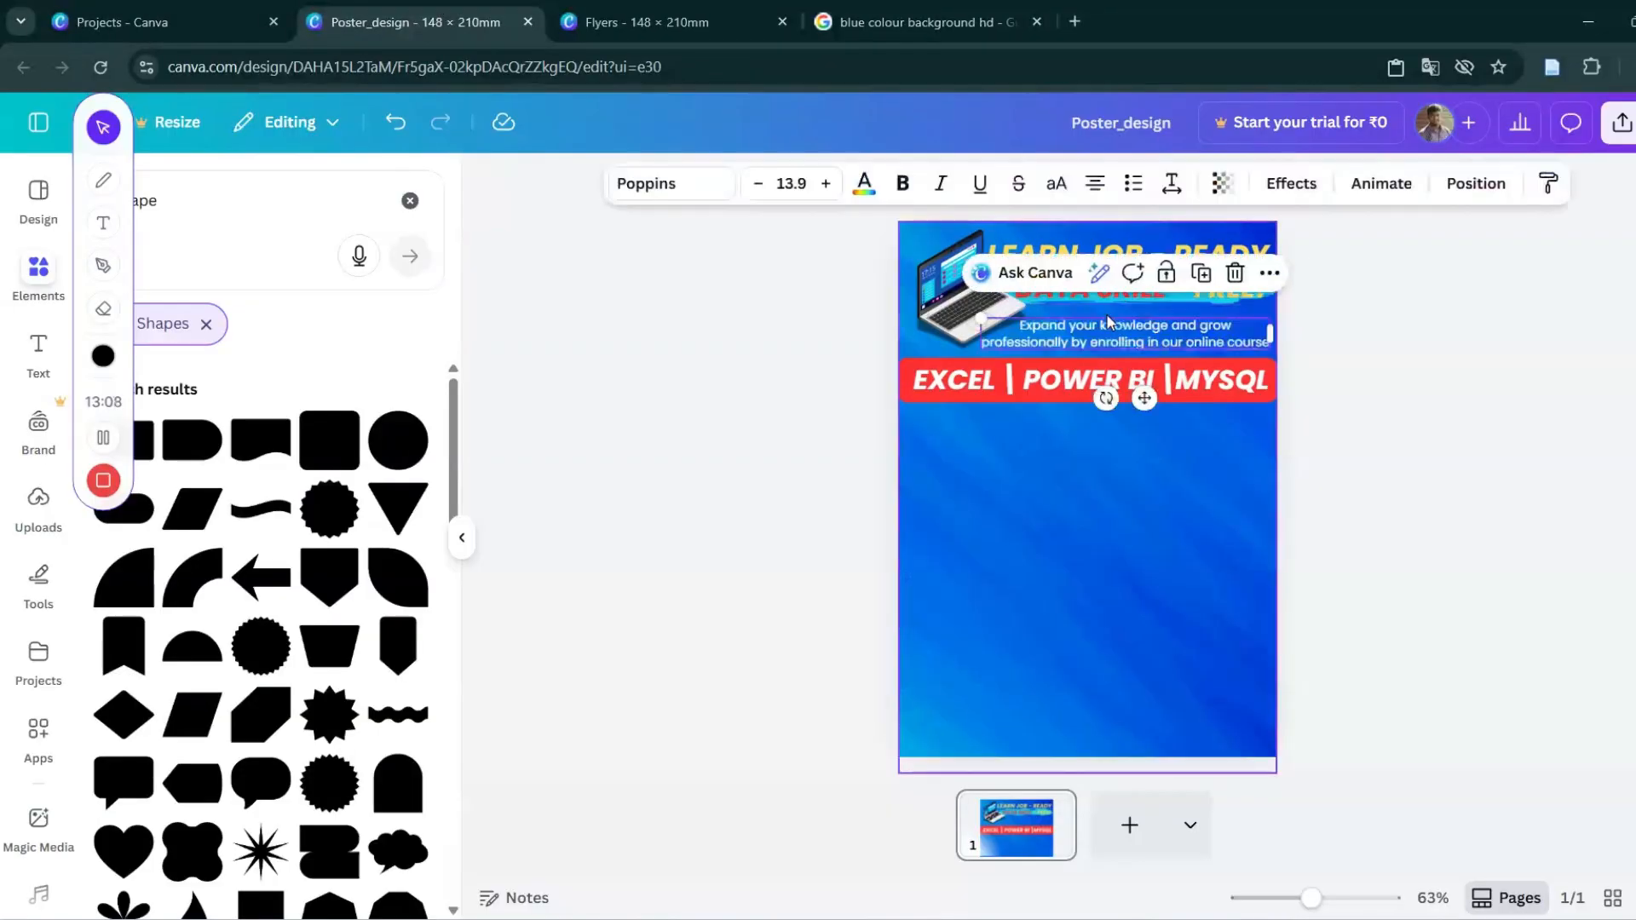
left_click_drag(1133, 344, 1138, 341)
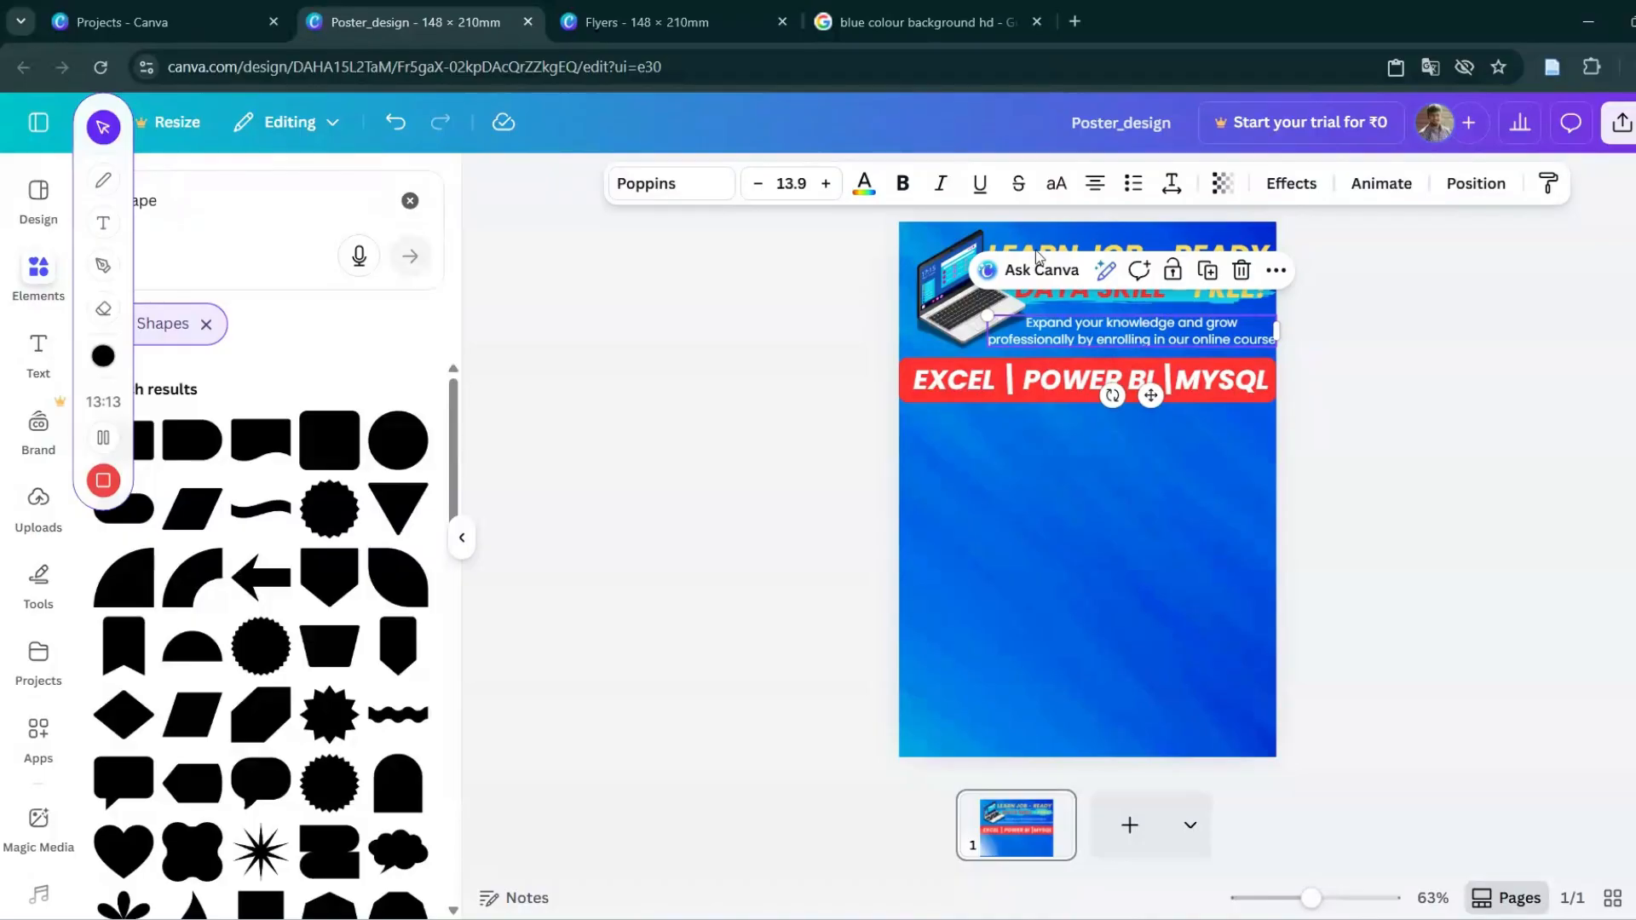
left_click(832, 386)
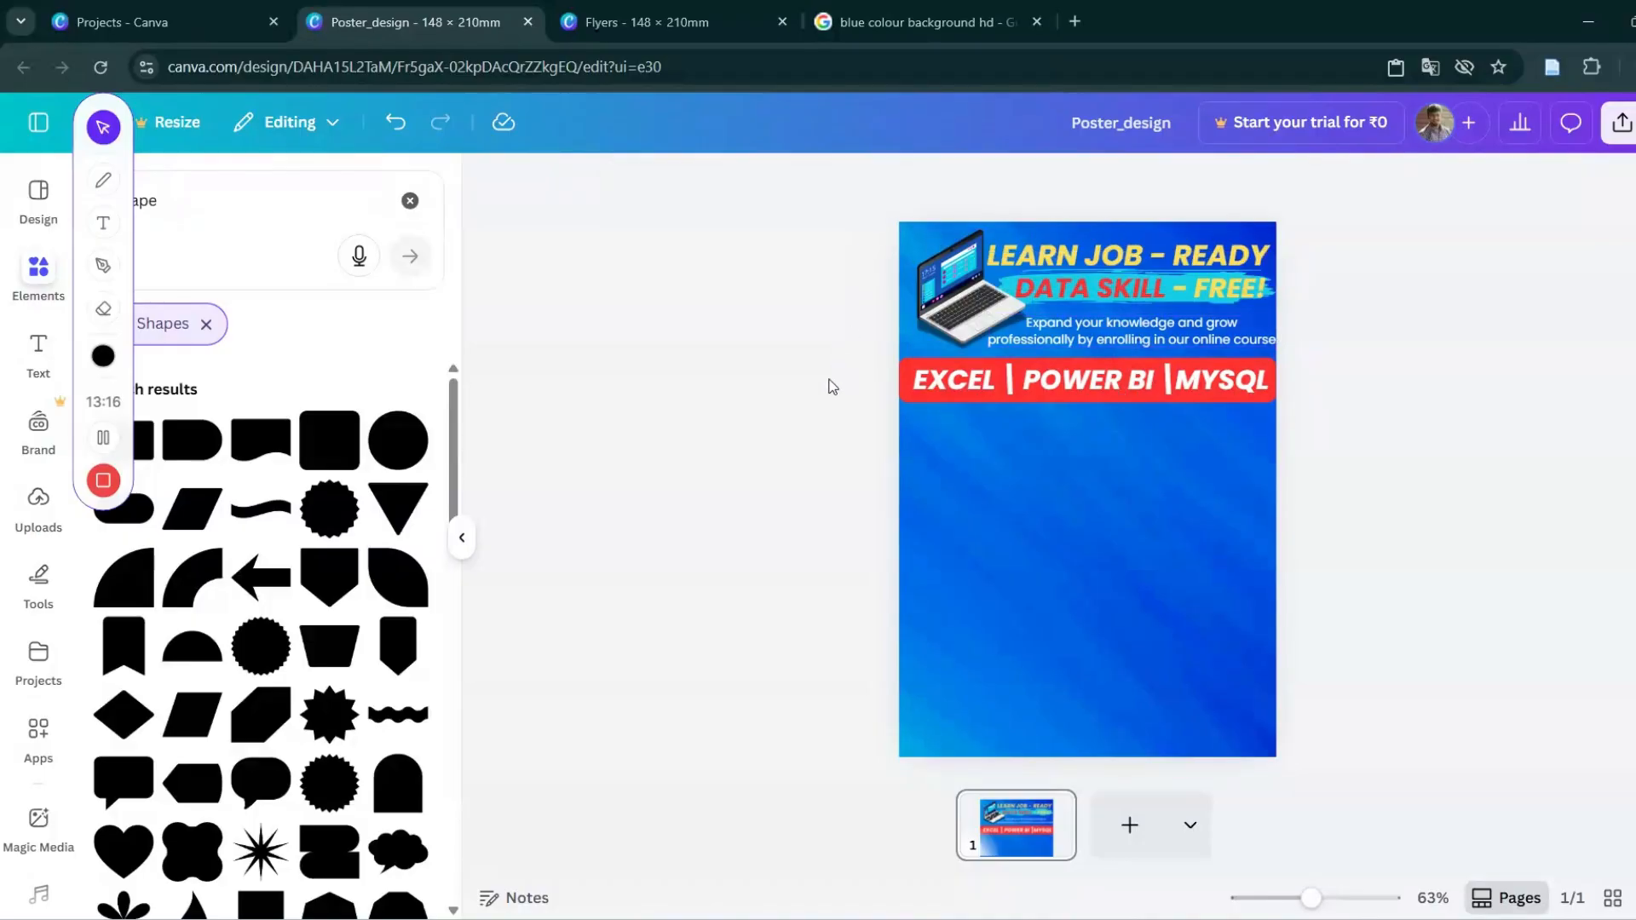
Try the yellow document colour on the tagline and set it back to white.
left_click(1132, 329)
left_click(863, 183)
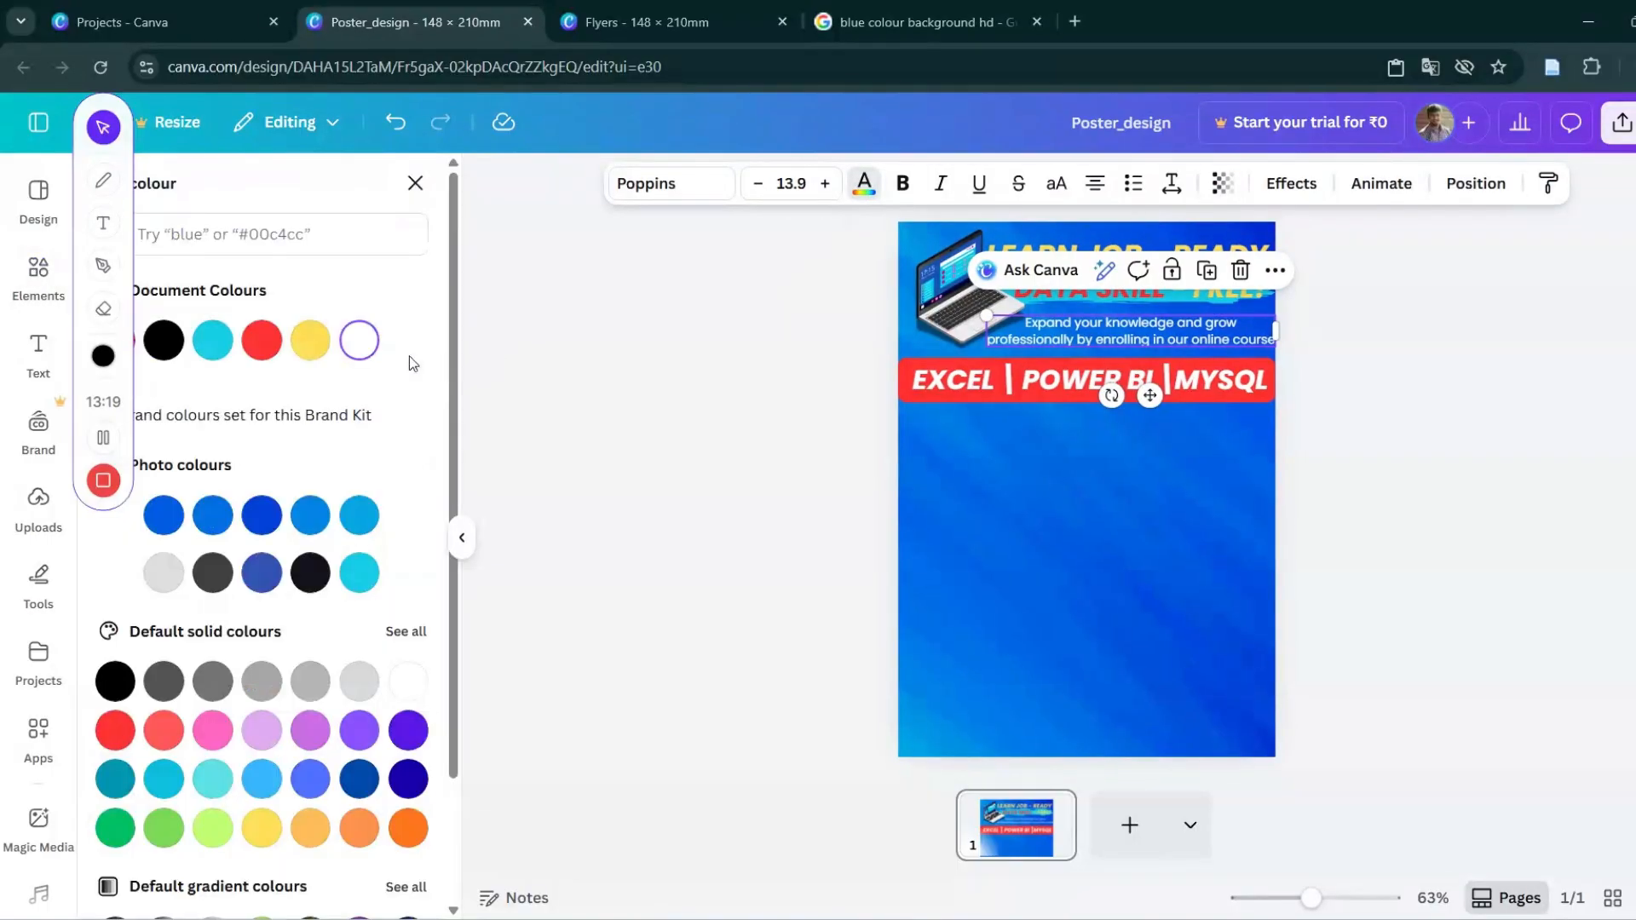
left_click(309, 340)
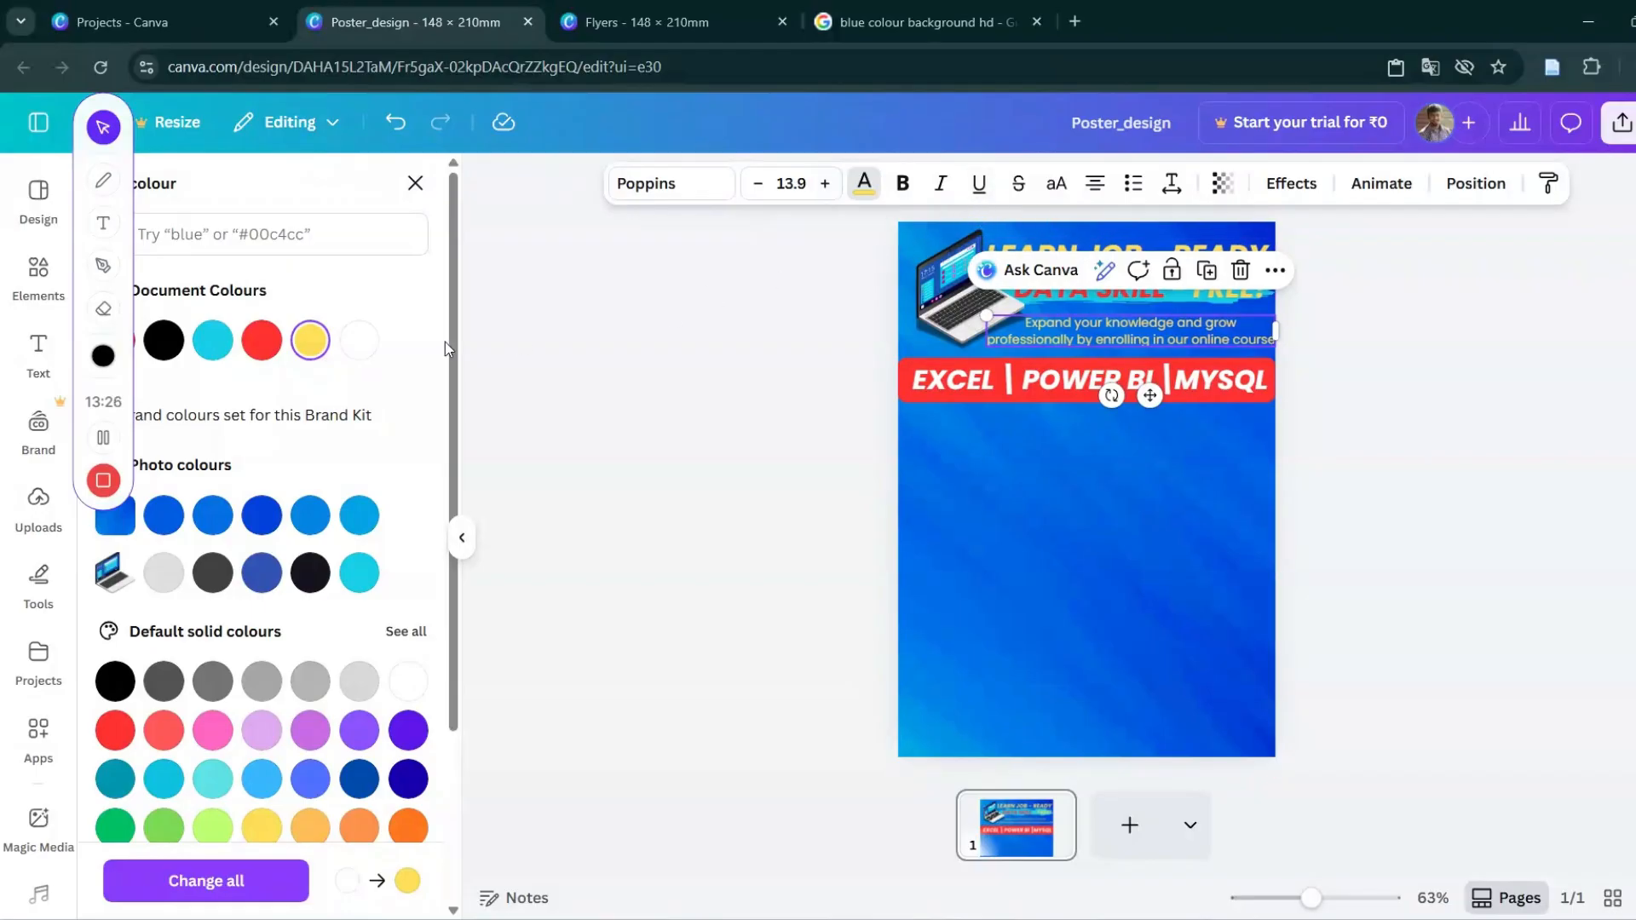
left_click(358, 340)
left_click(1076, 472)
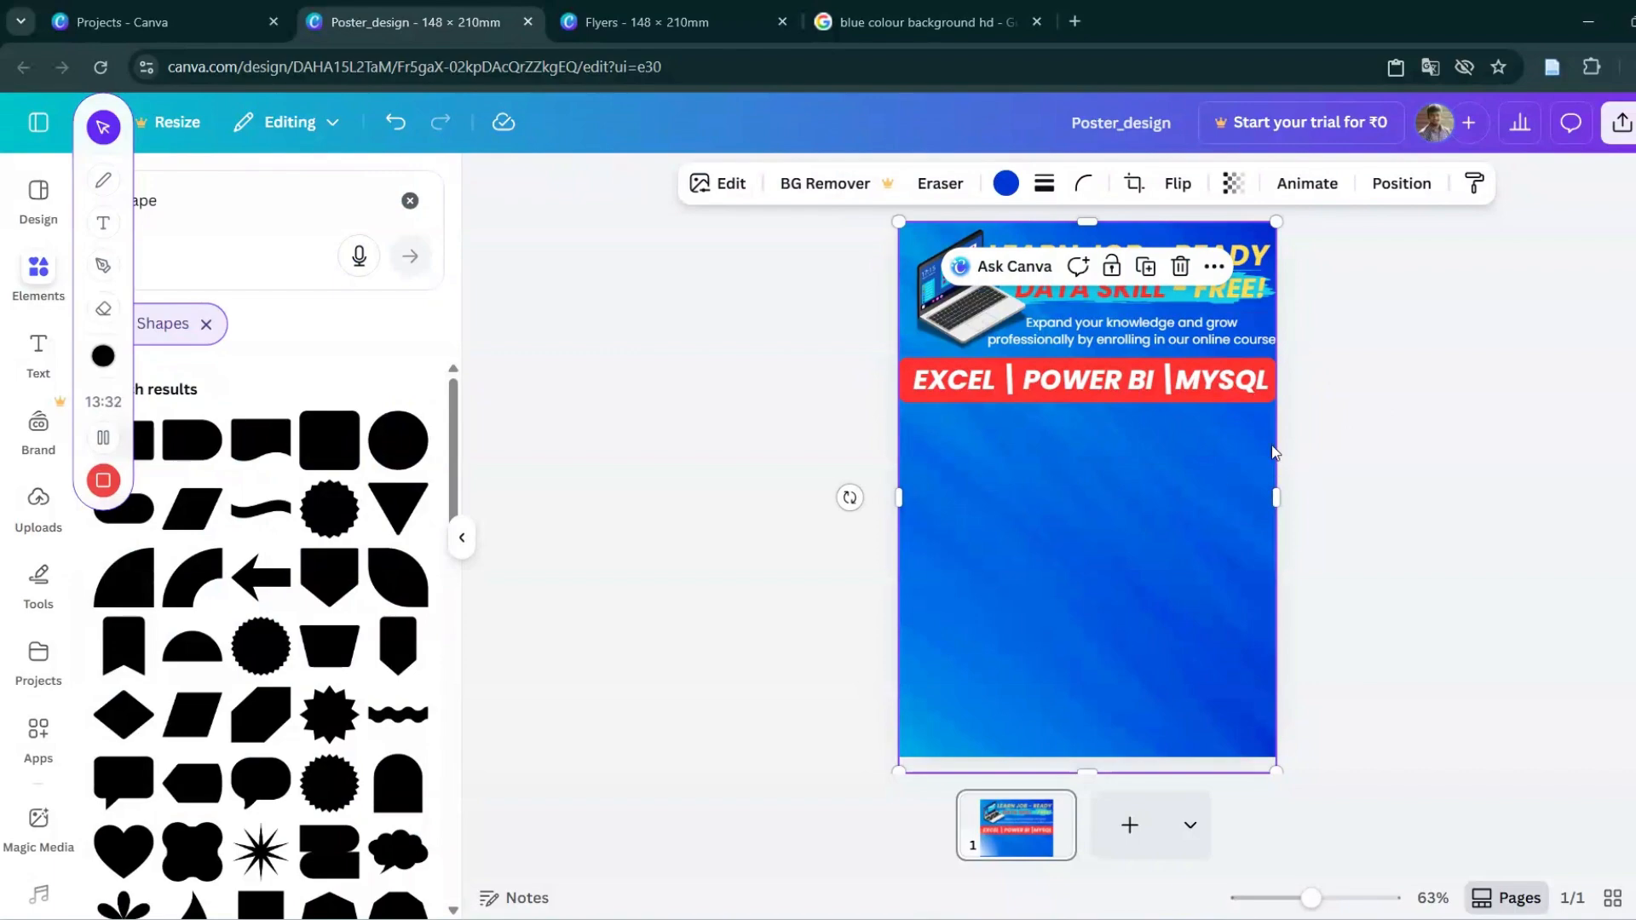
Replace the elements search with "Check box symbol" and show all of the graphics results.
left_click(410, 201)
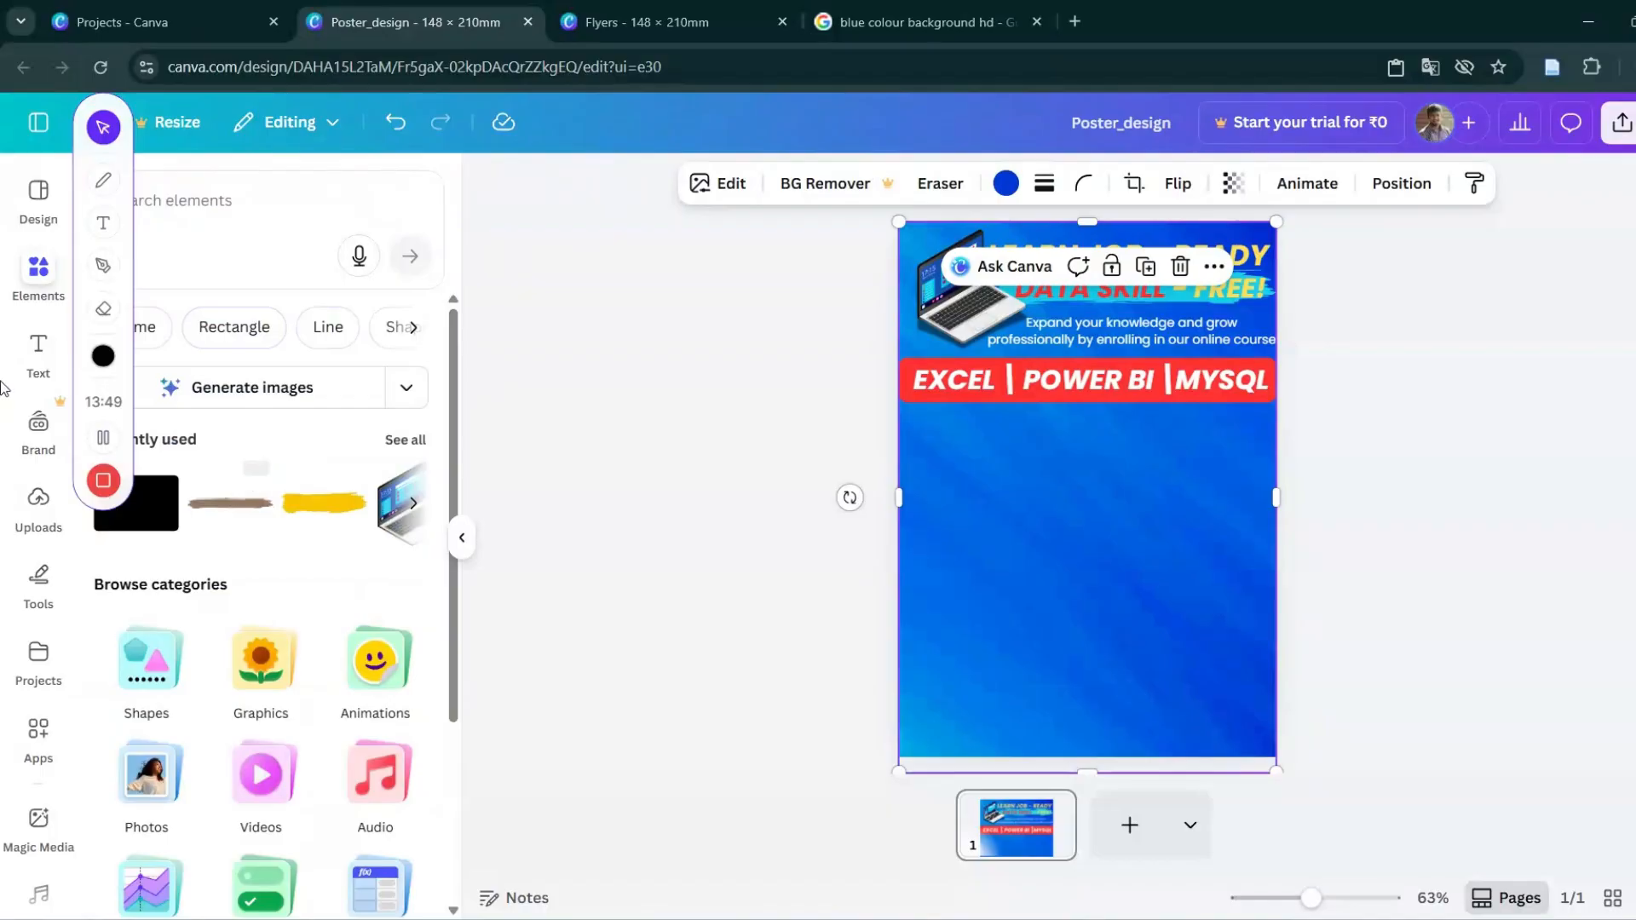
left_click(320, 211)
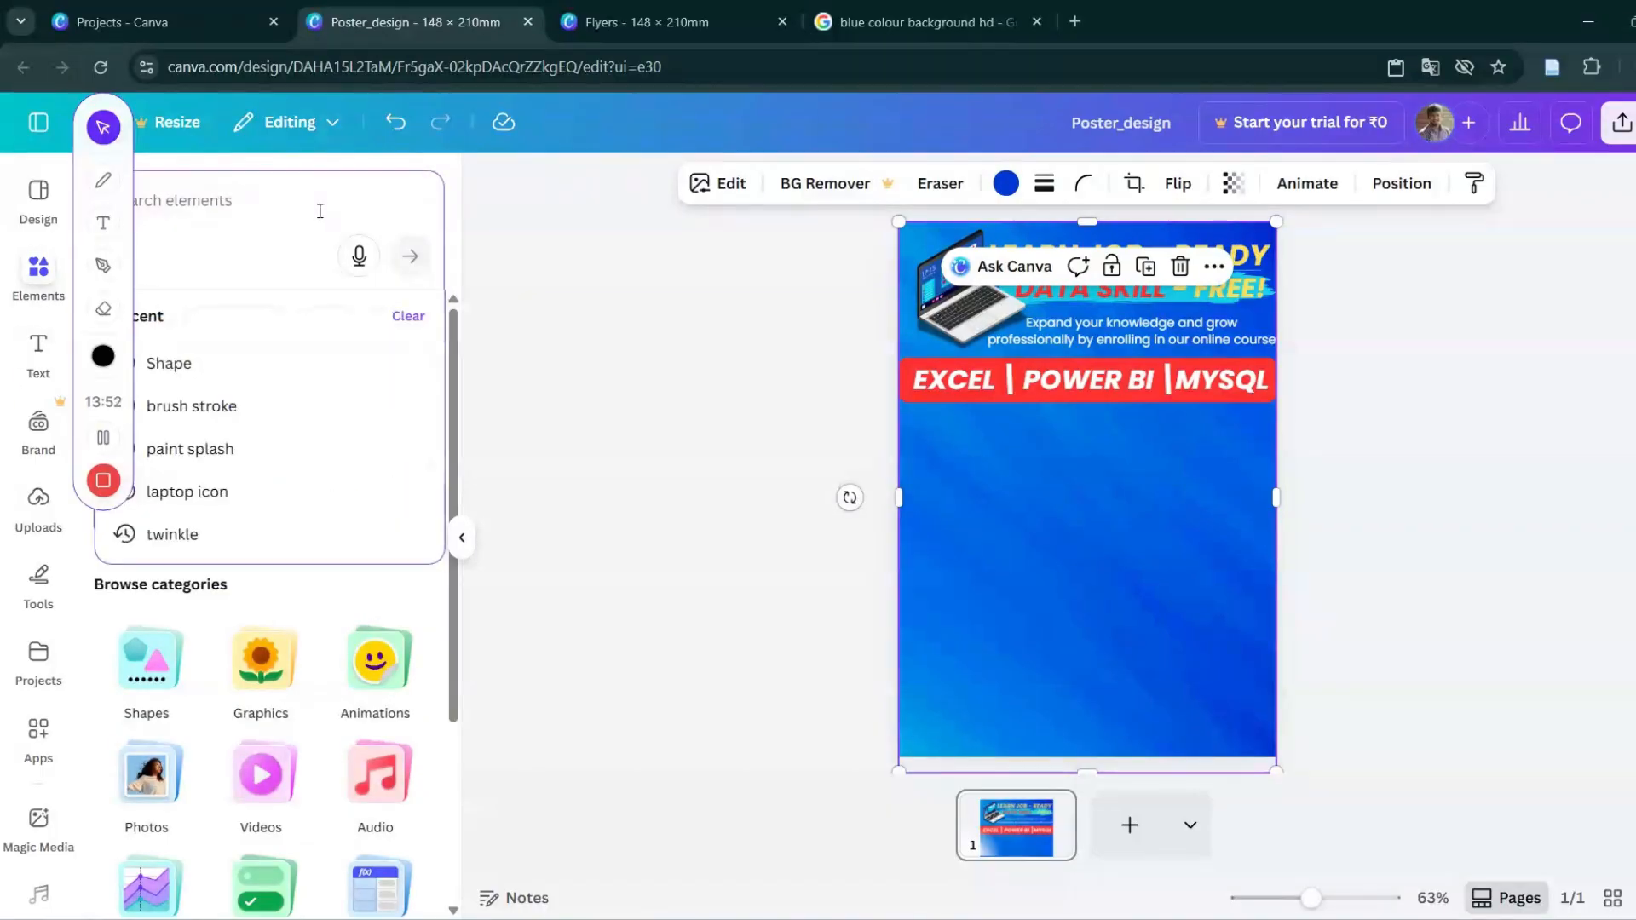
type("check")
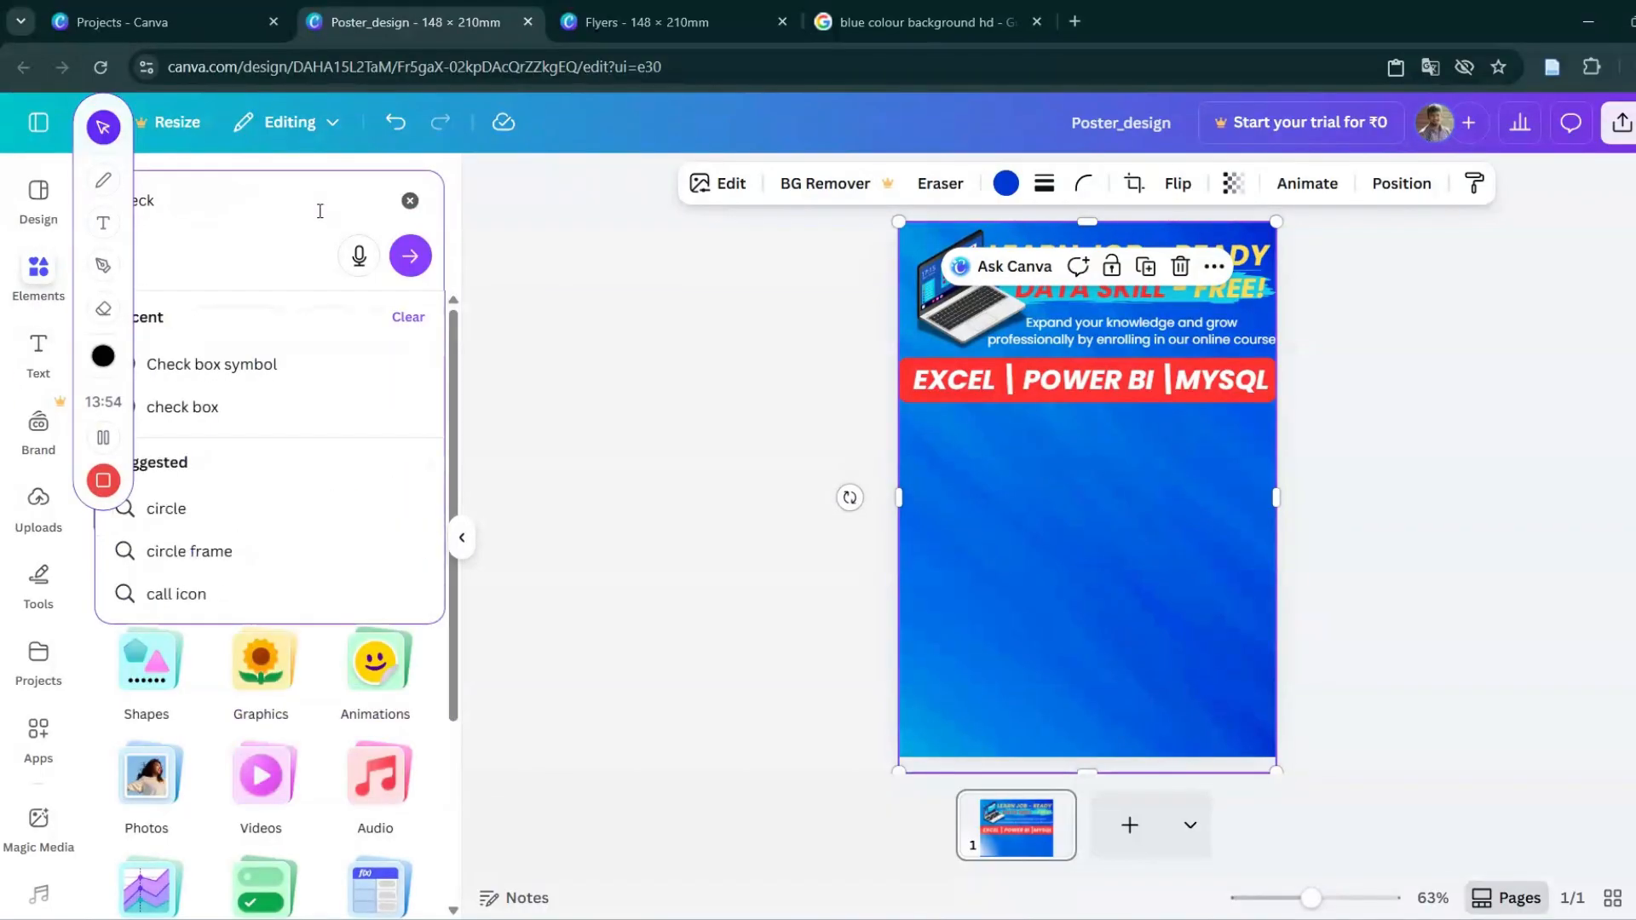
left_click(240, 366)
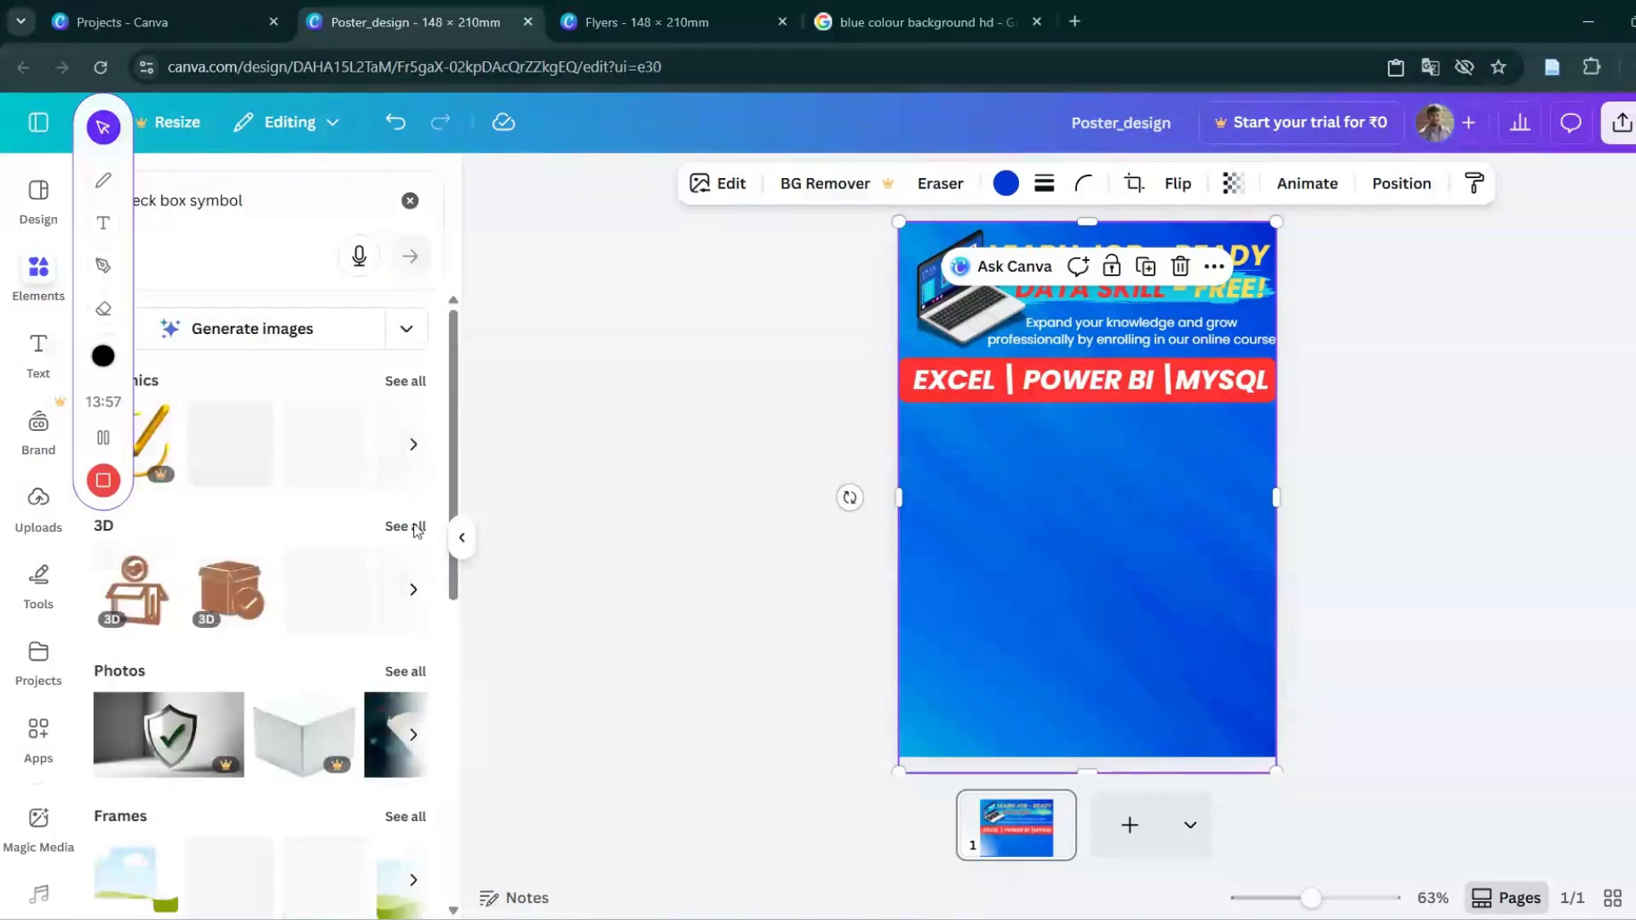
left_click(406, 447)
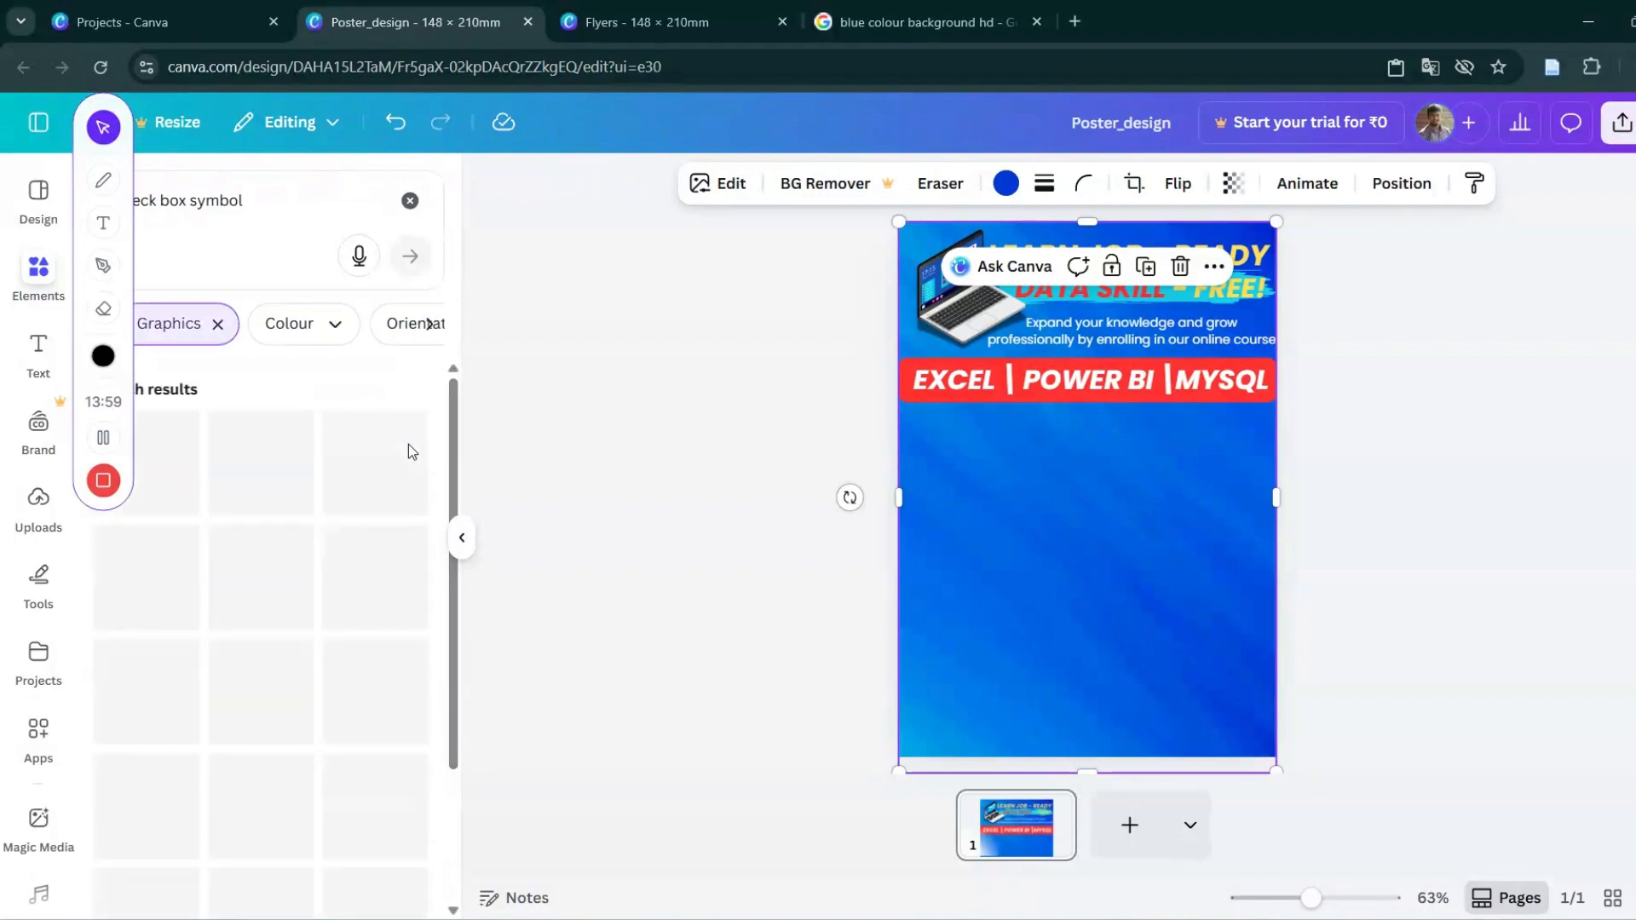
Add the black circled check mark graphic, shrink it to a small icon and place it below the red band near the page's left edge.
scroll(400, 511, "down", 5)
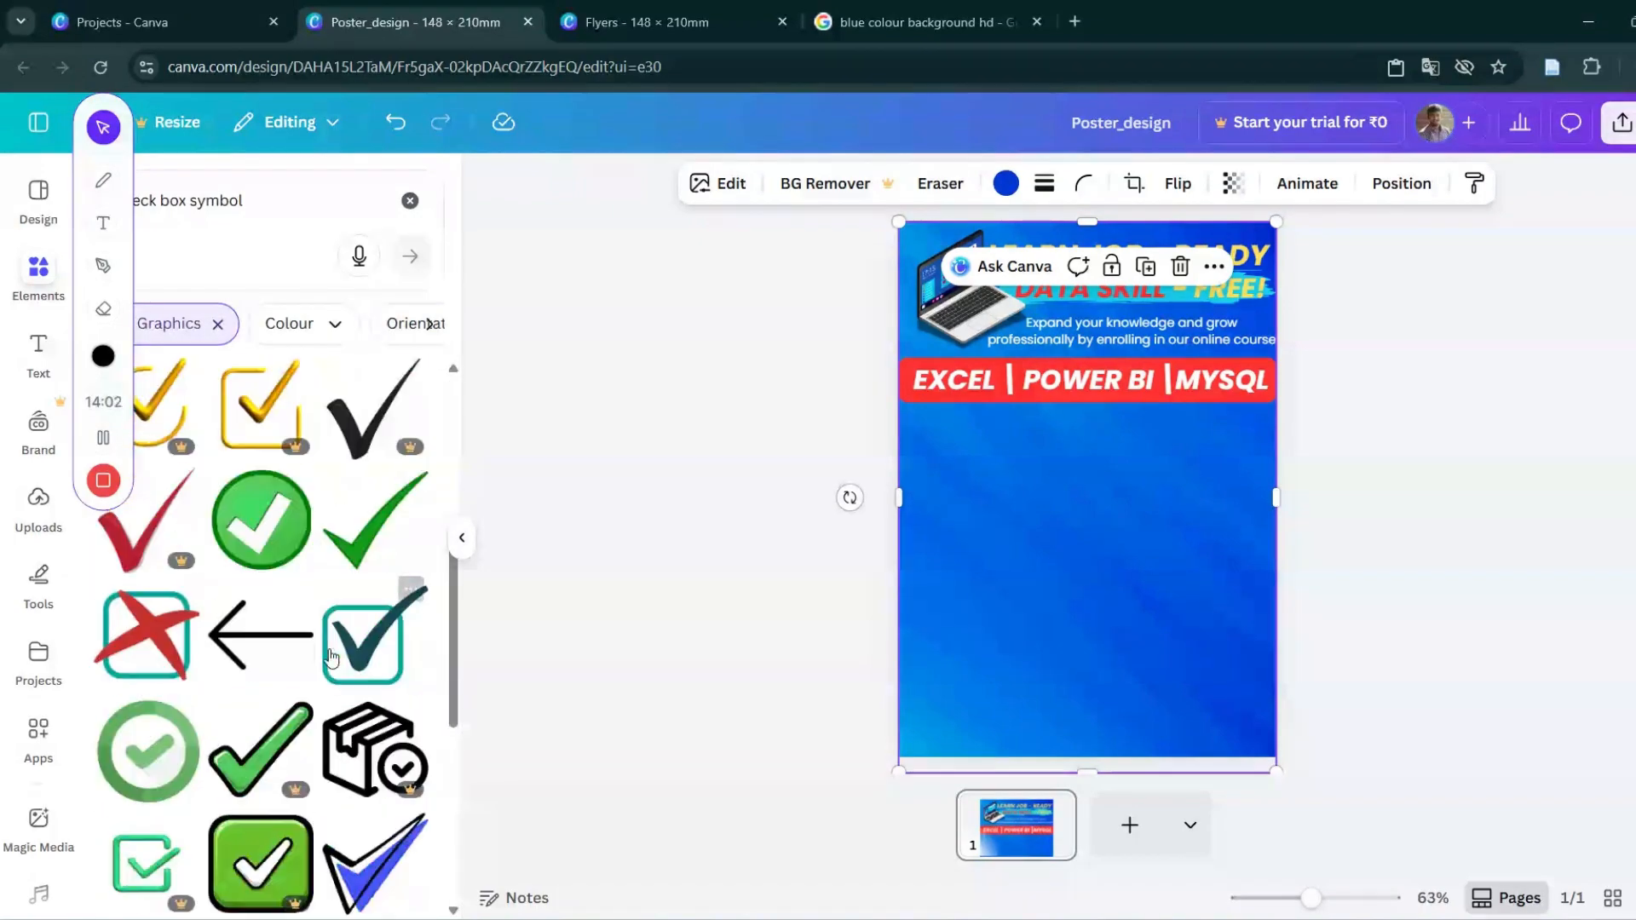
scroll(354, 662, "down", 5)
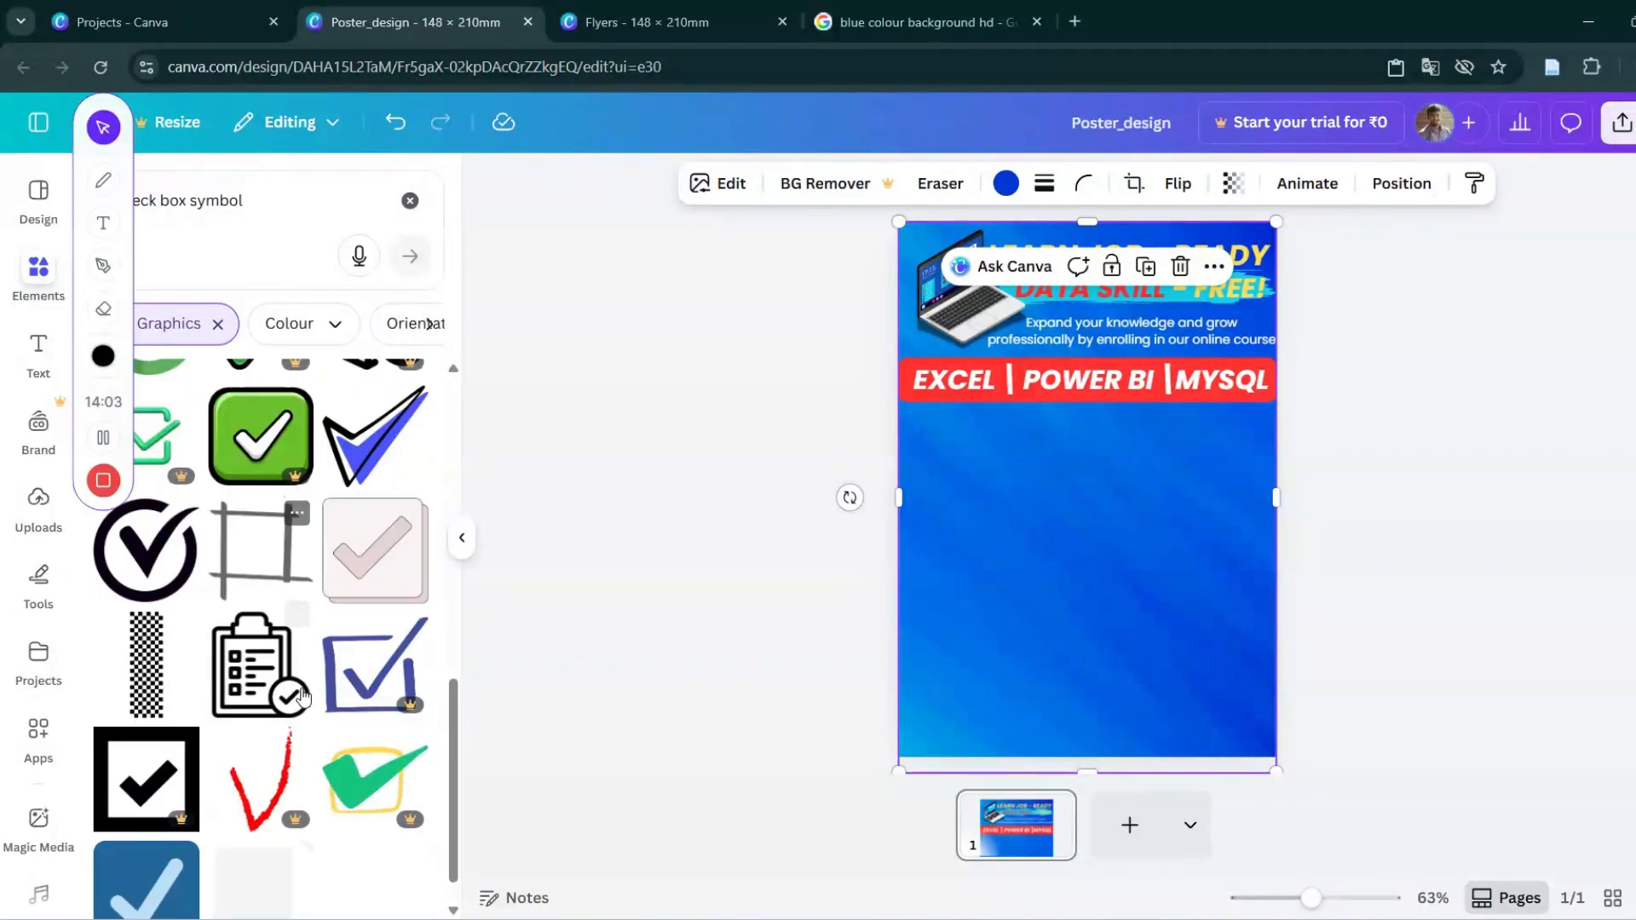
left_click(155, 578)
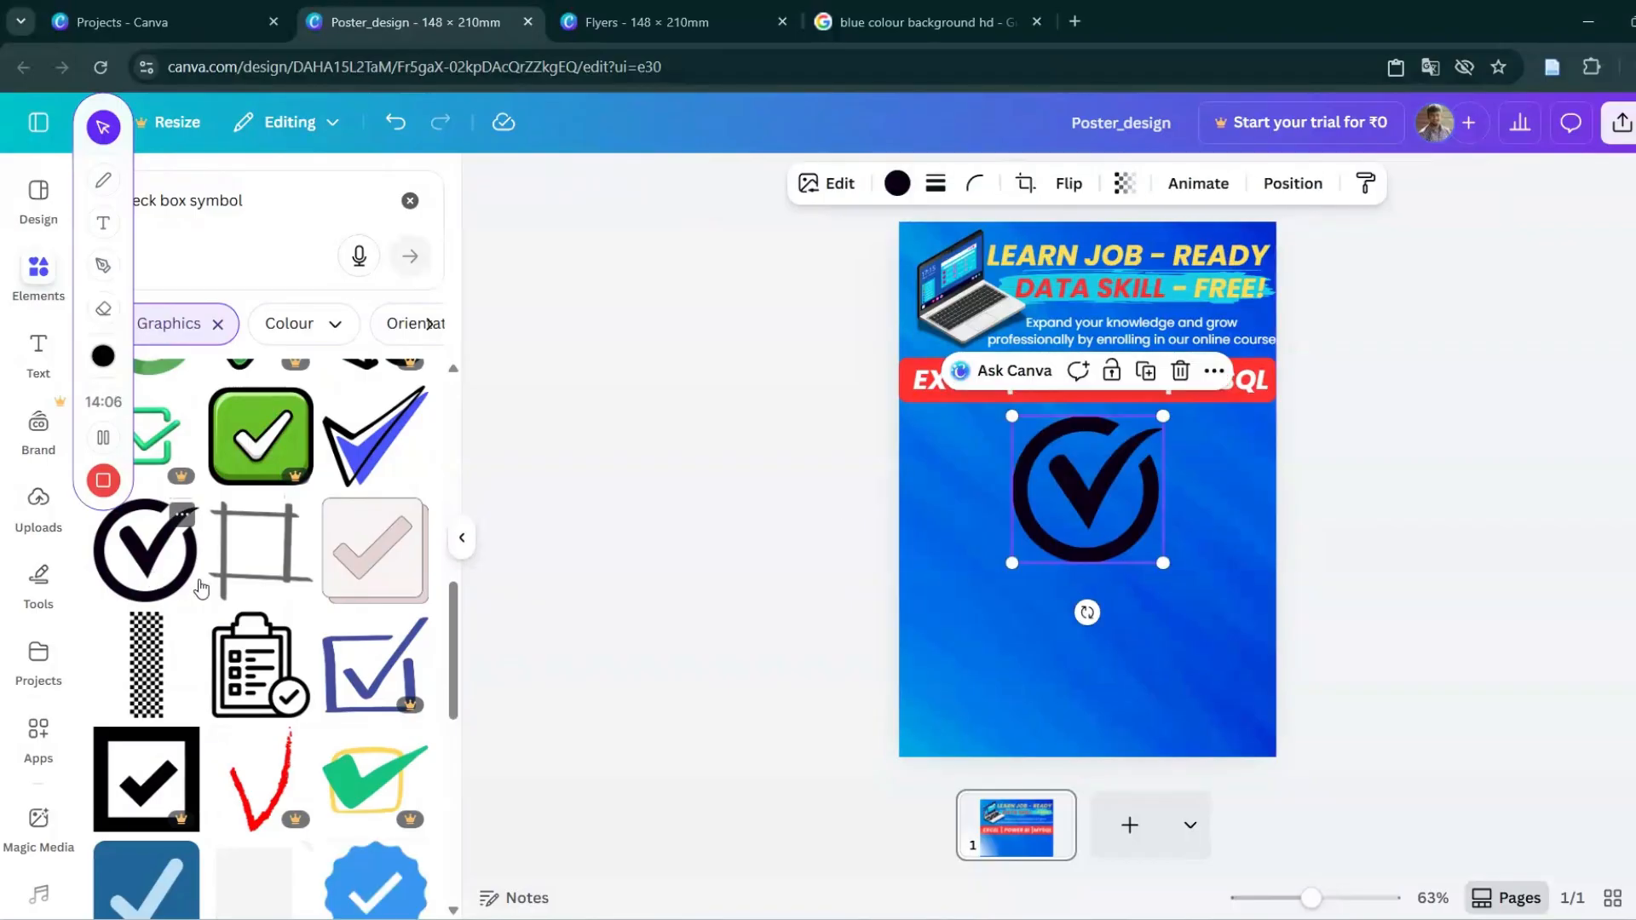
left_click_drag(1164, 563, 979, 466)
Recolour the check mark with the yellow document colour #ffde59, trying red along the way.
left_click(874, 183)
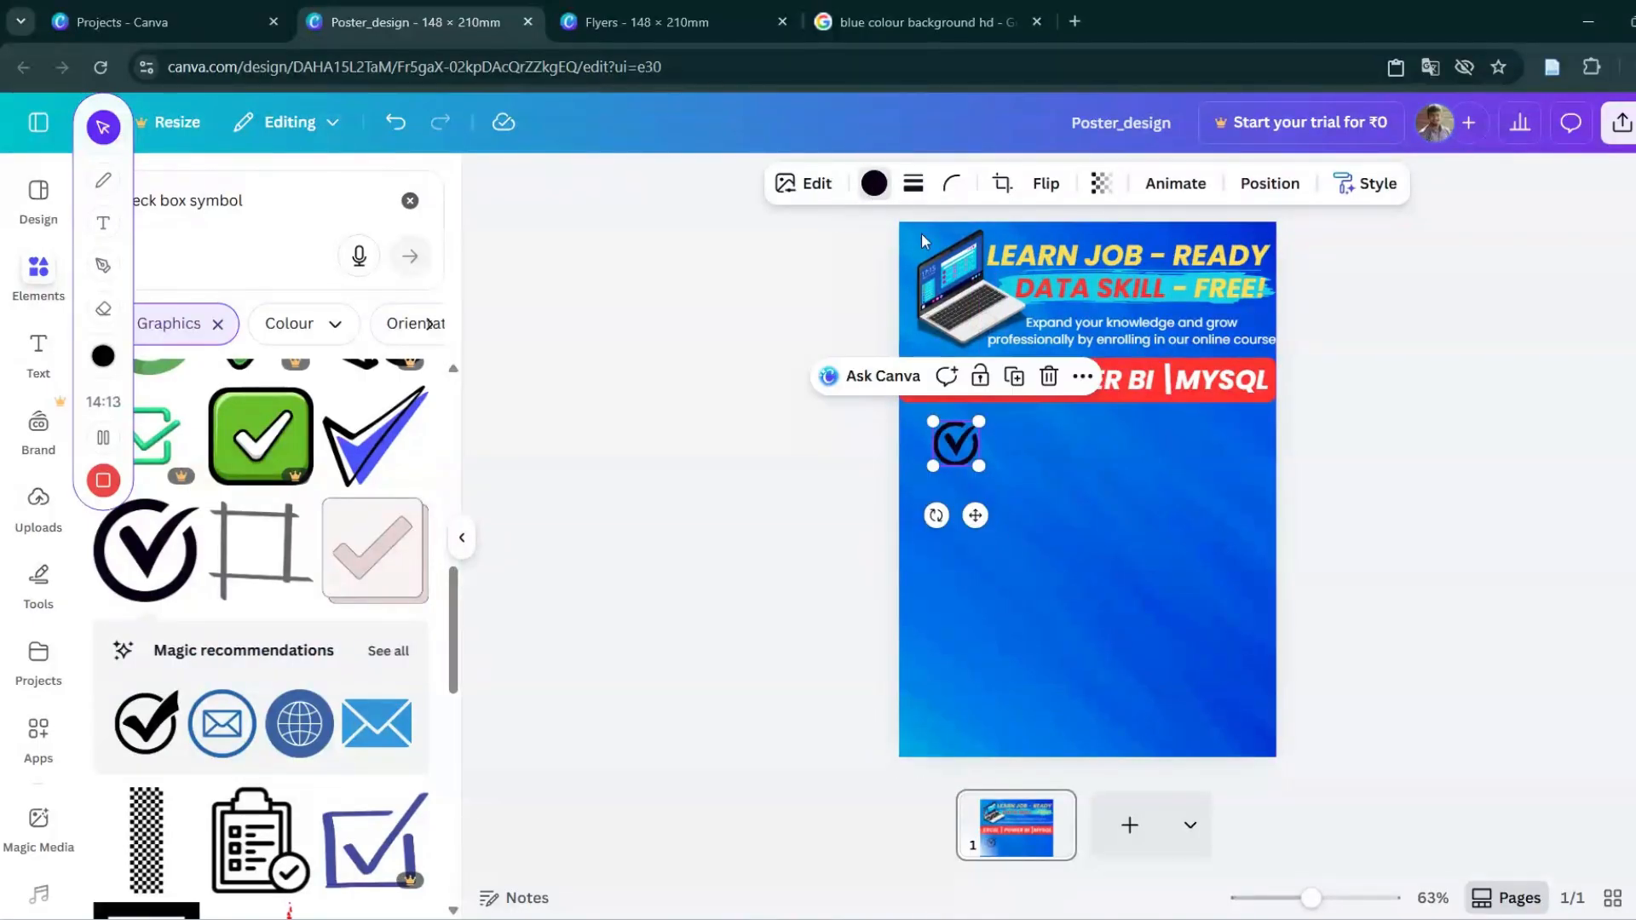
left_click(364, 355)
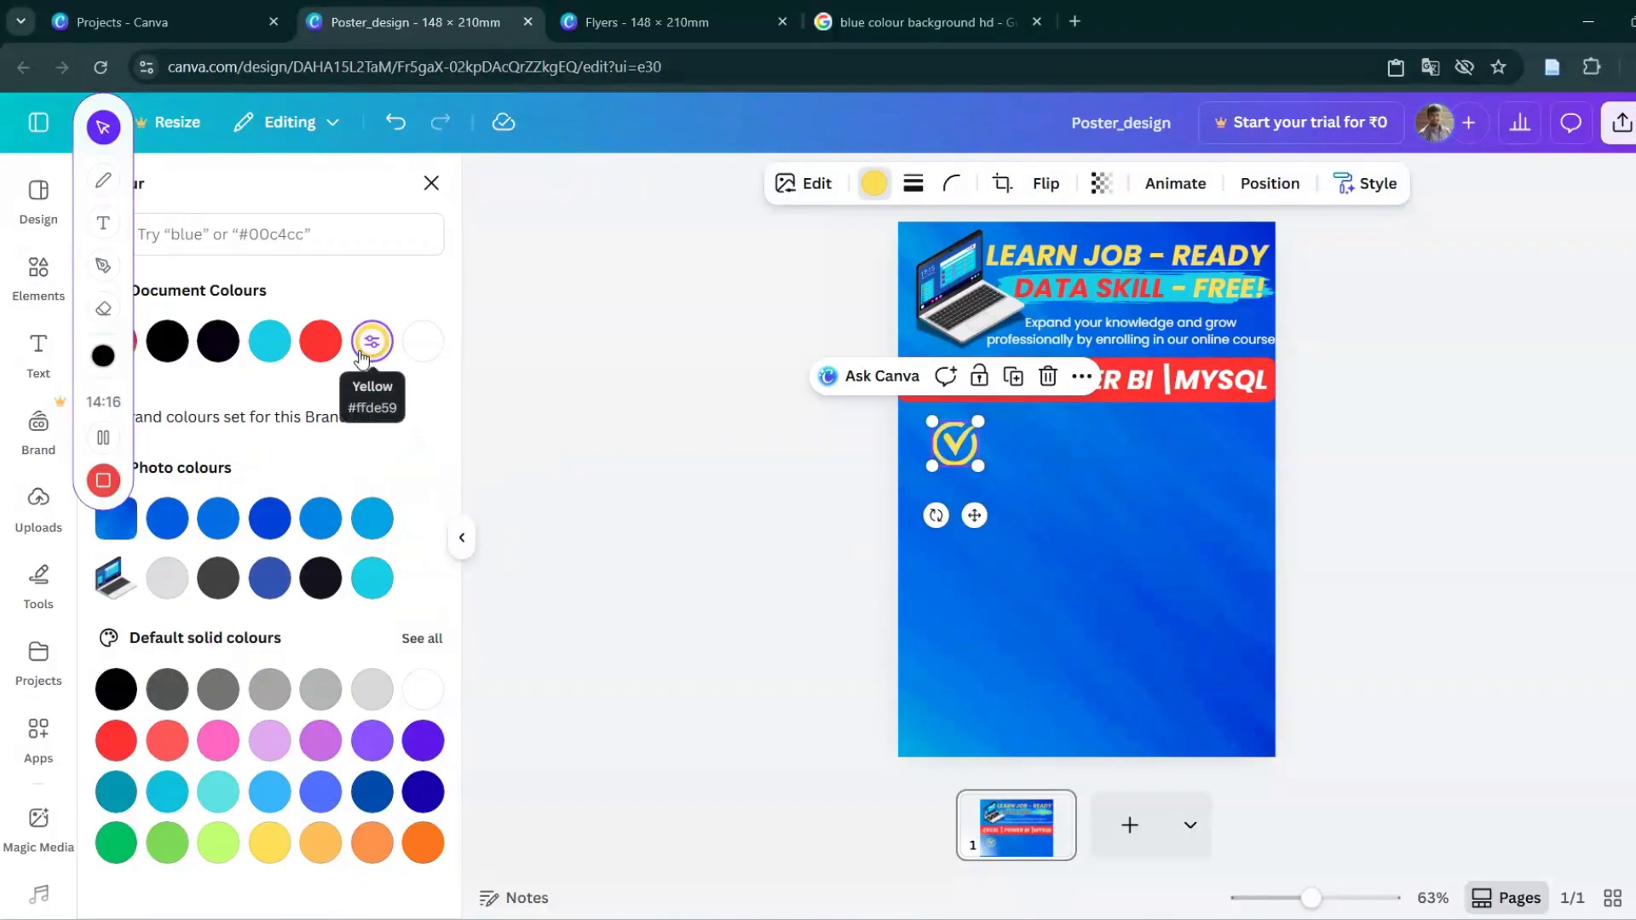
left_click(330, 352)
left_click(364, 355)
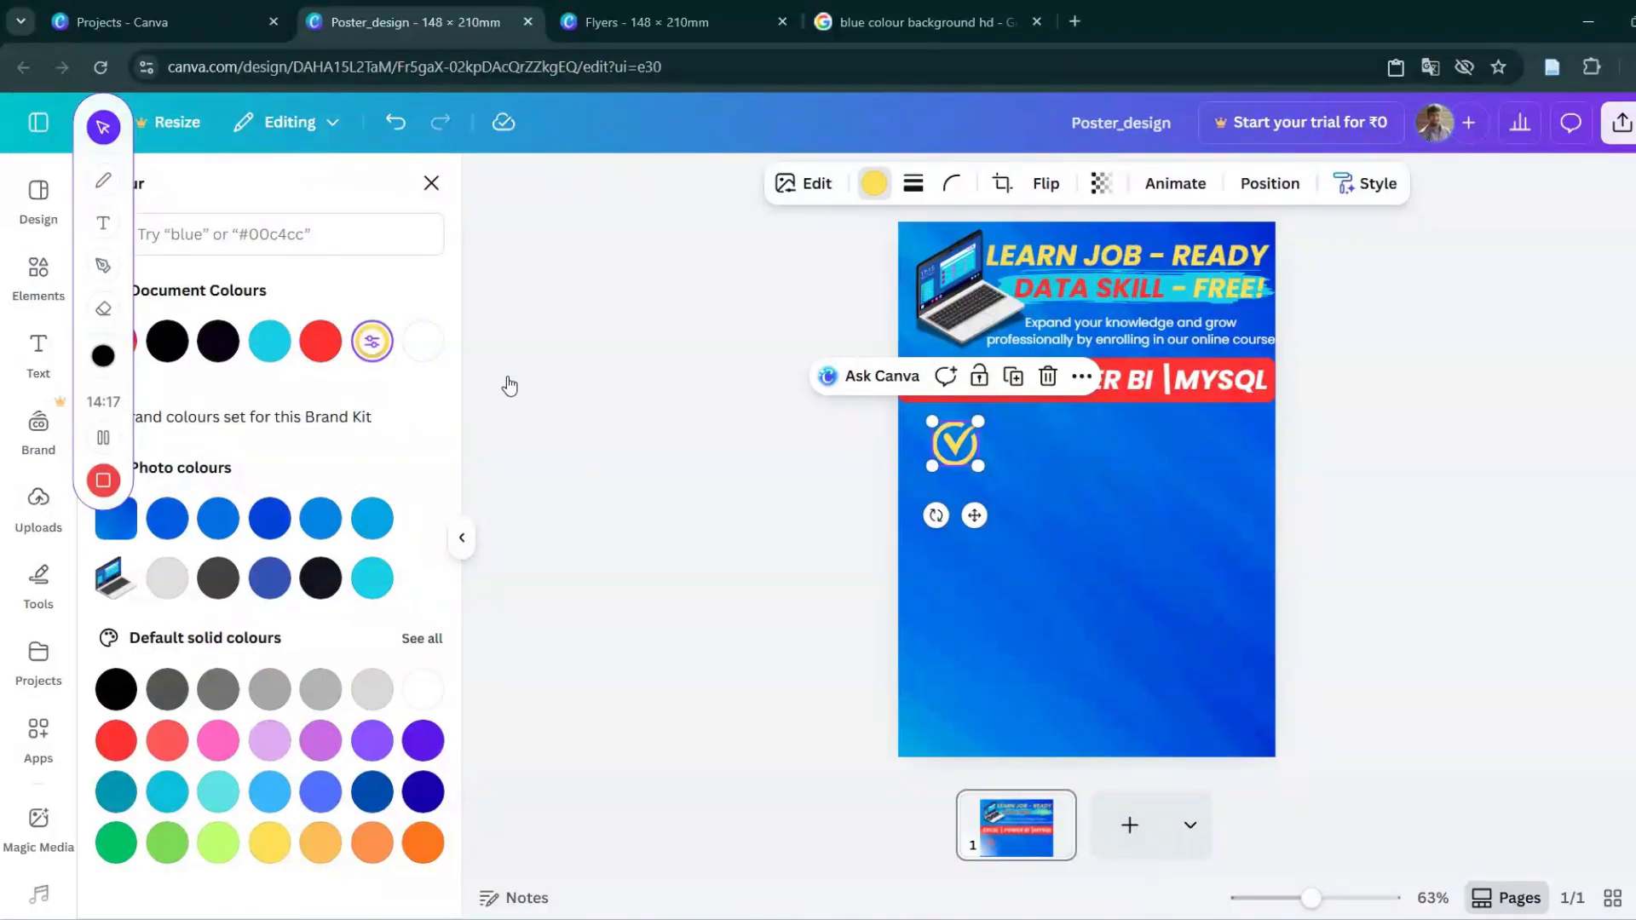
left_click(1105, 555)
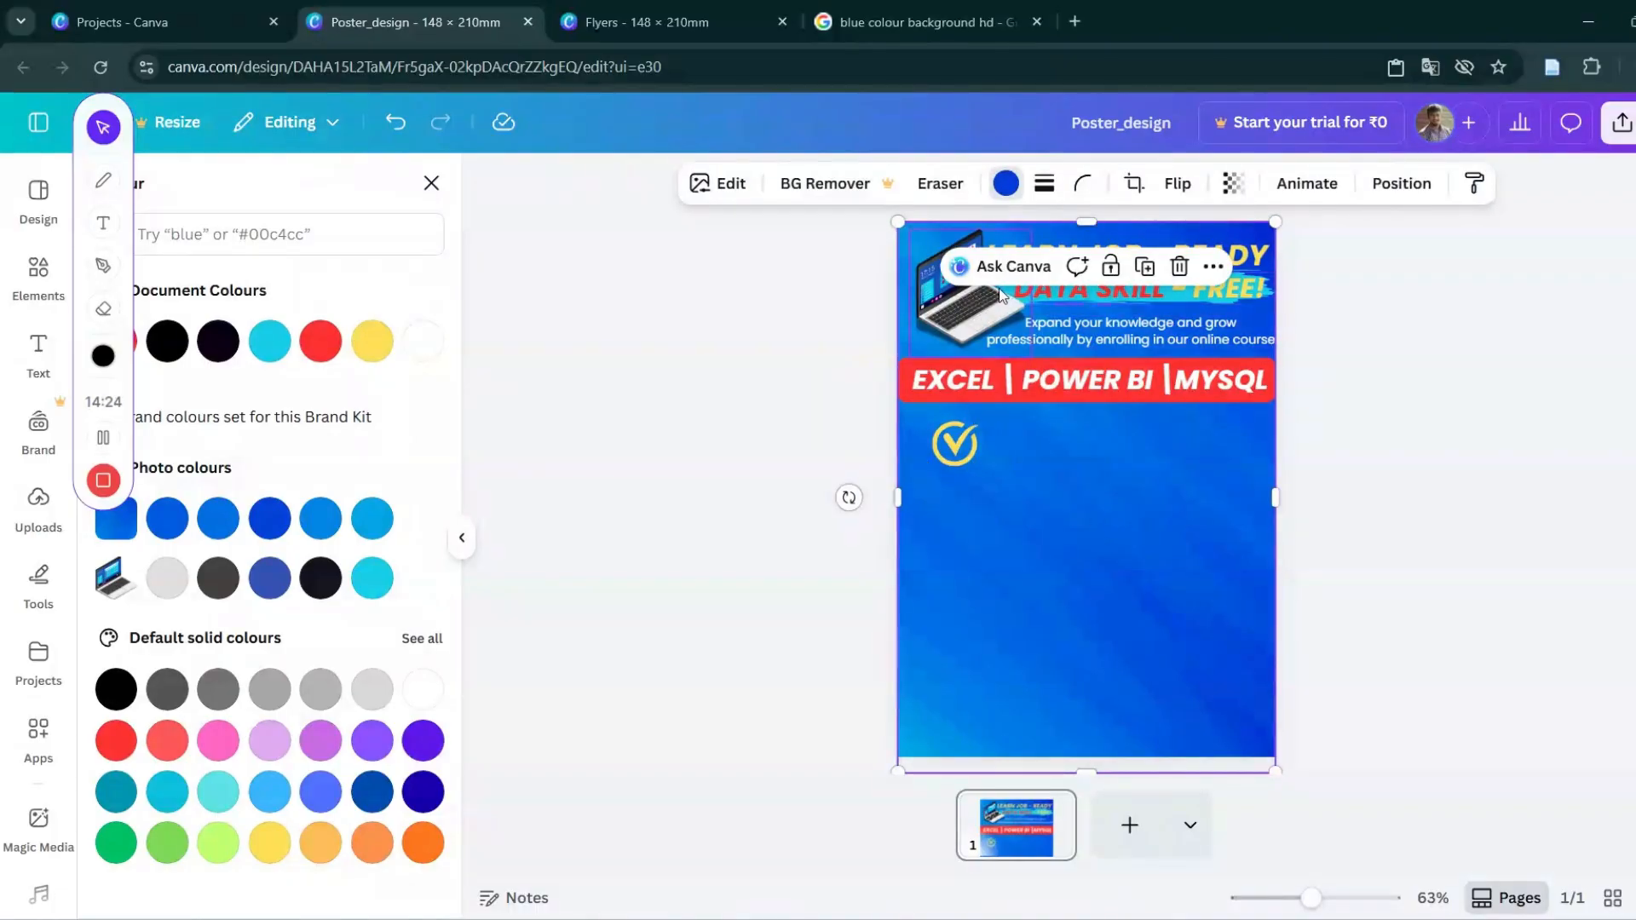
Move the "DATA SKILL – FREE!" text aside, copy the cyan brush stroke behind it and place three copies stacked below the red band.
left_click(1050, 295)
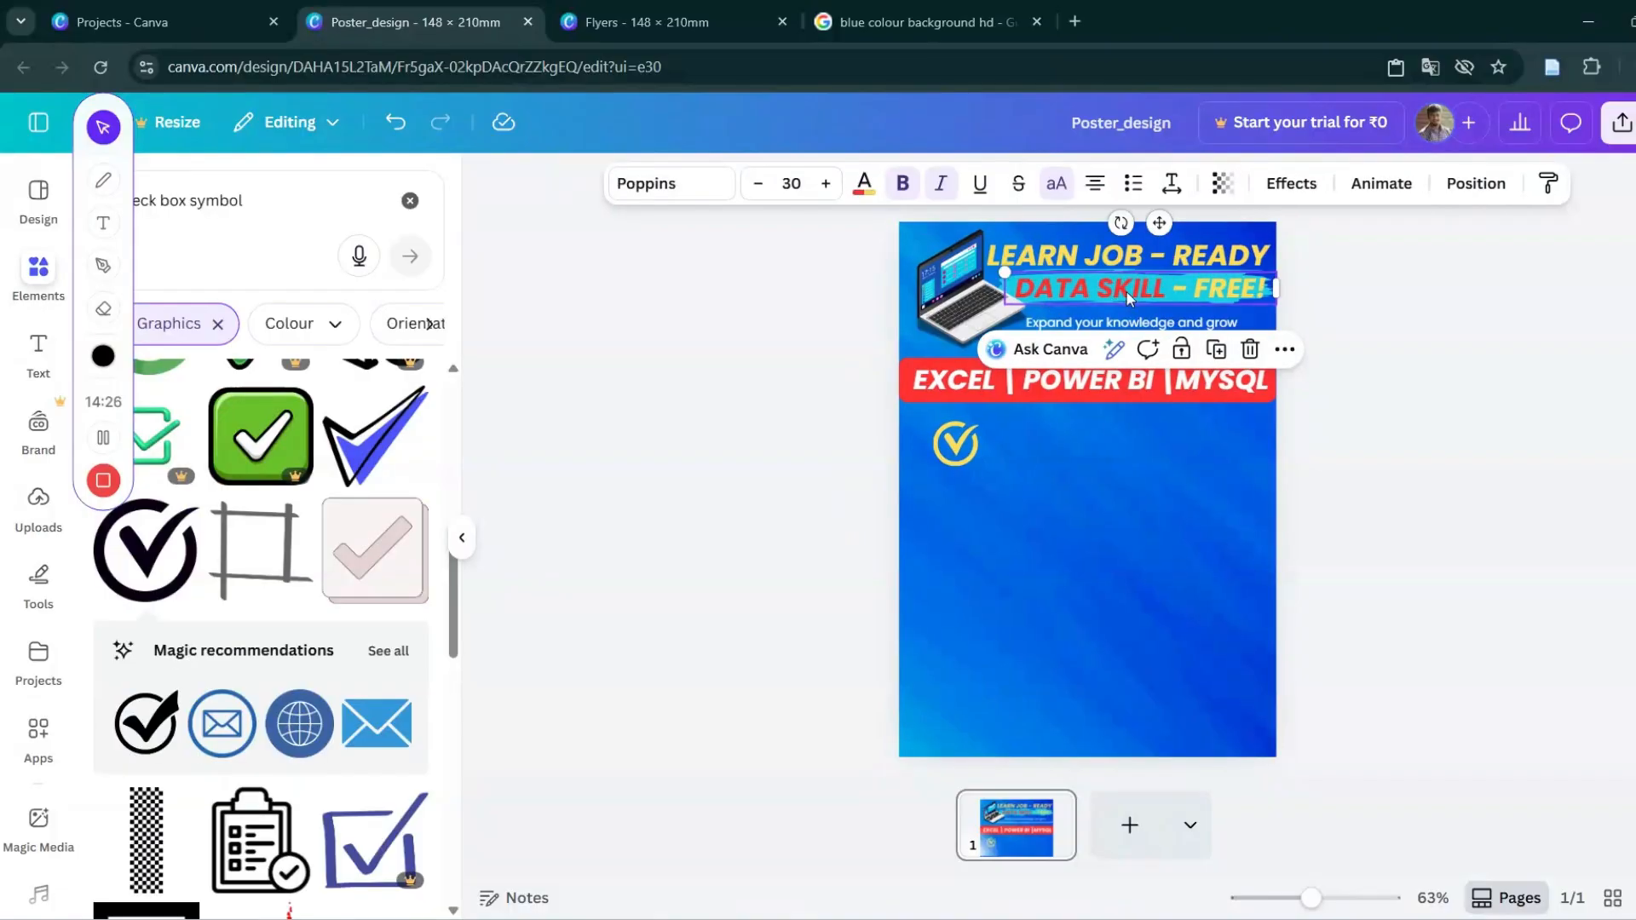
left_click_drag(1127, 296, 1160, 300)
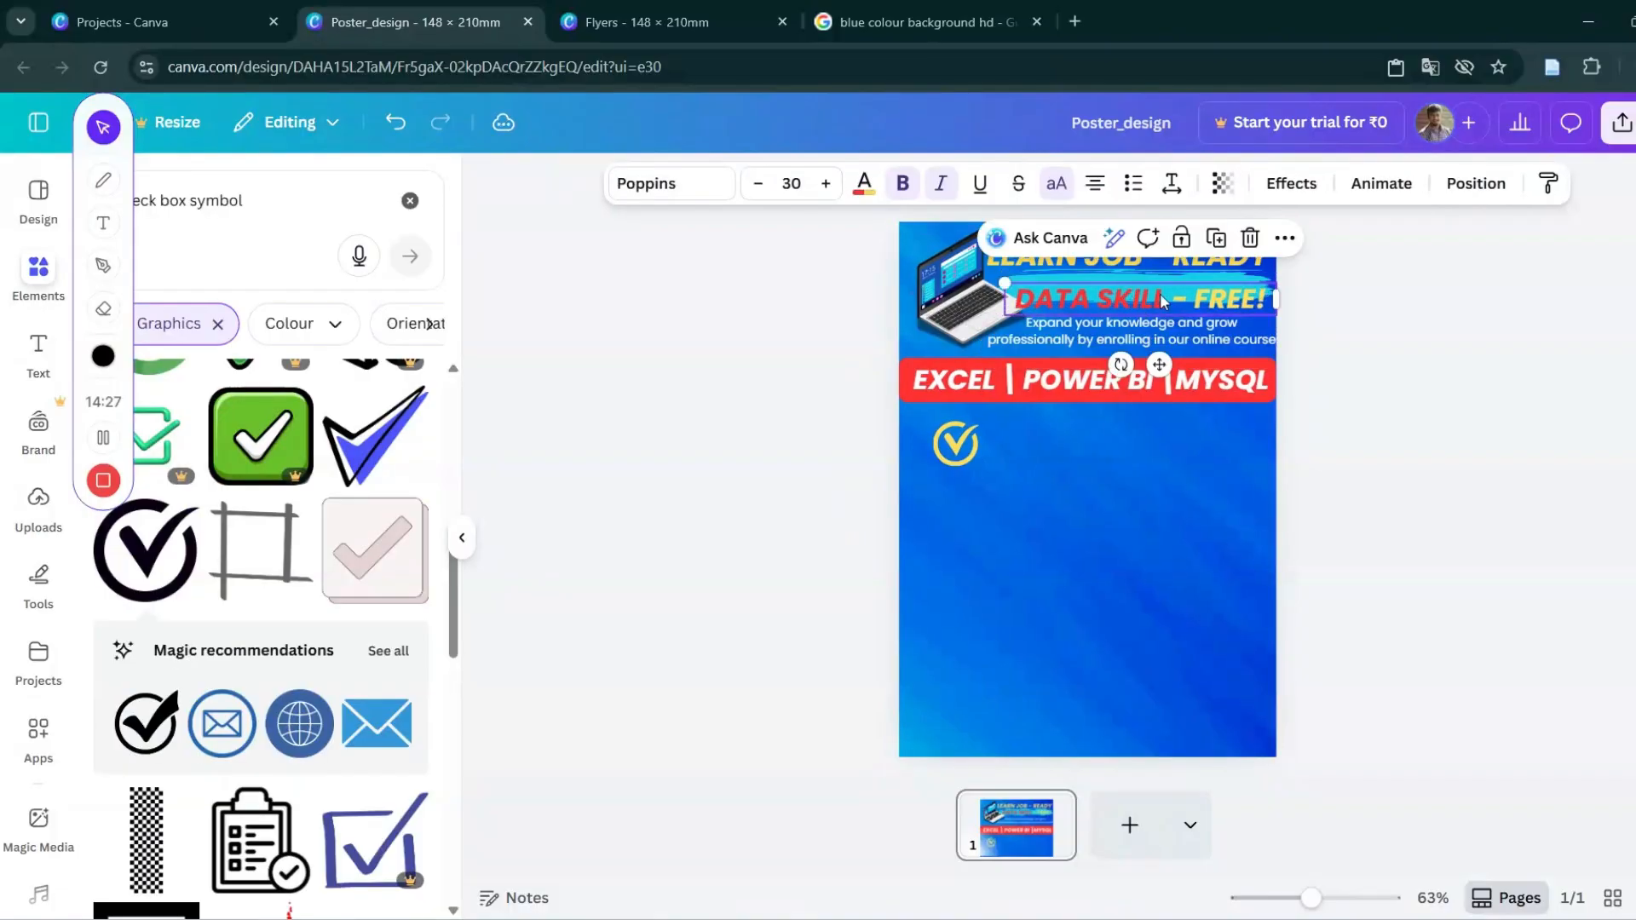
left_click(1199, 274)
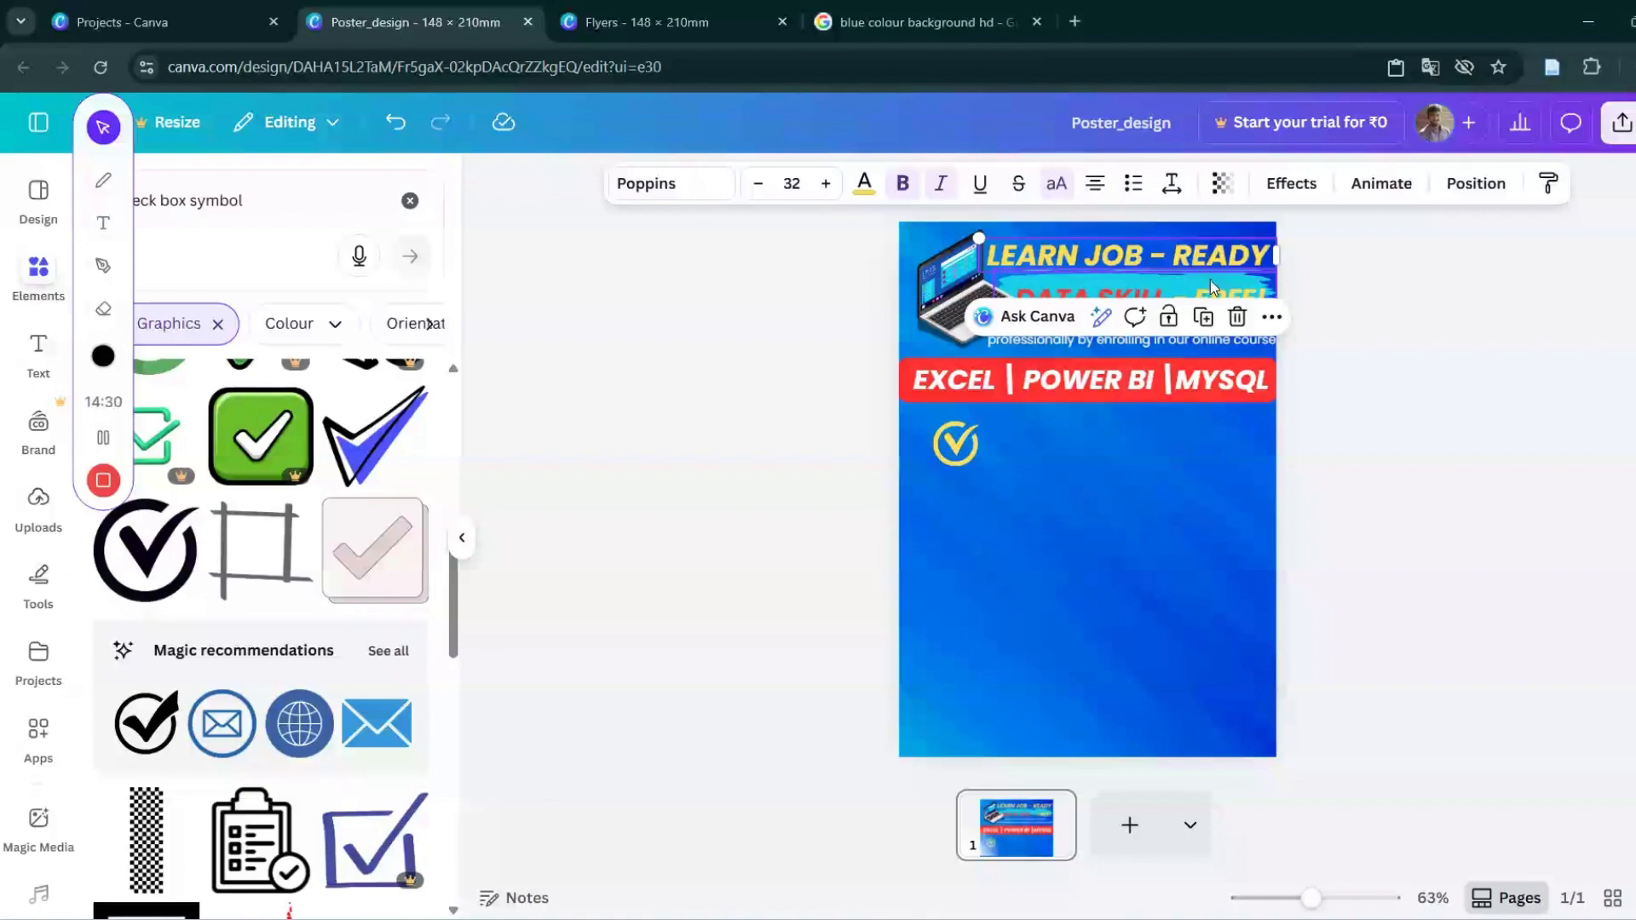
left_click(1210, 282)
left_click(1208, 281)
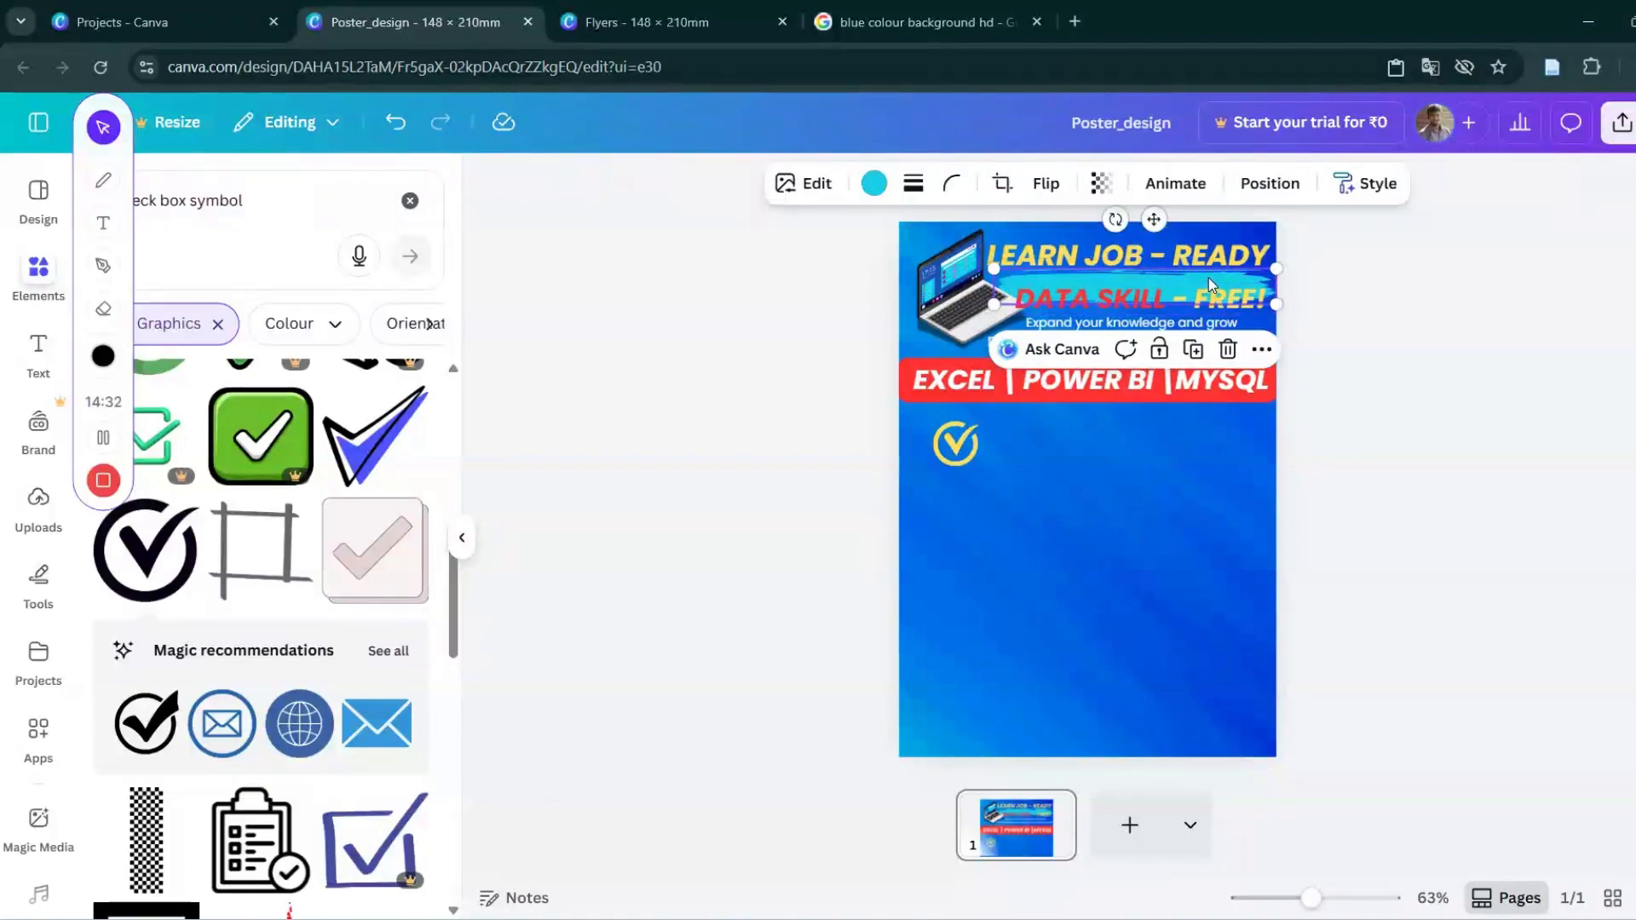
left_click(1146, 469)
key("ctrl+v")
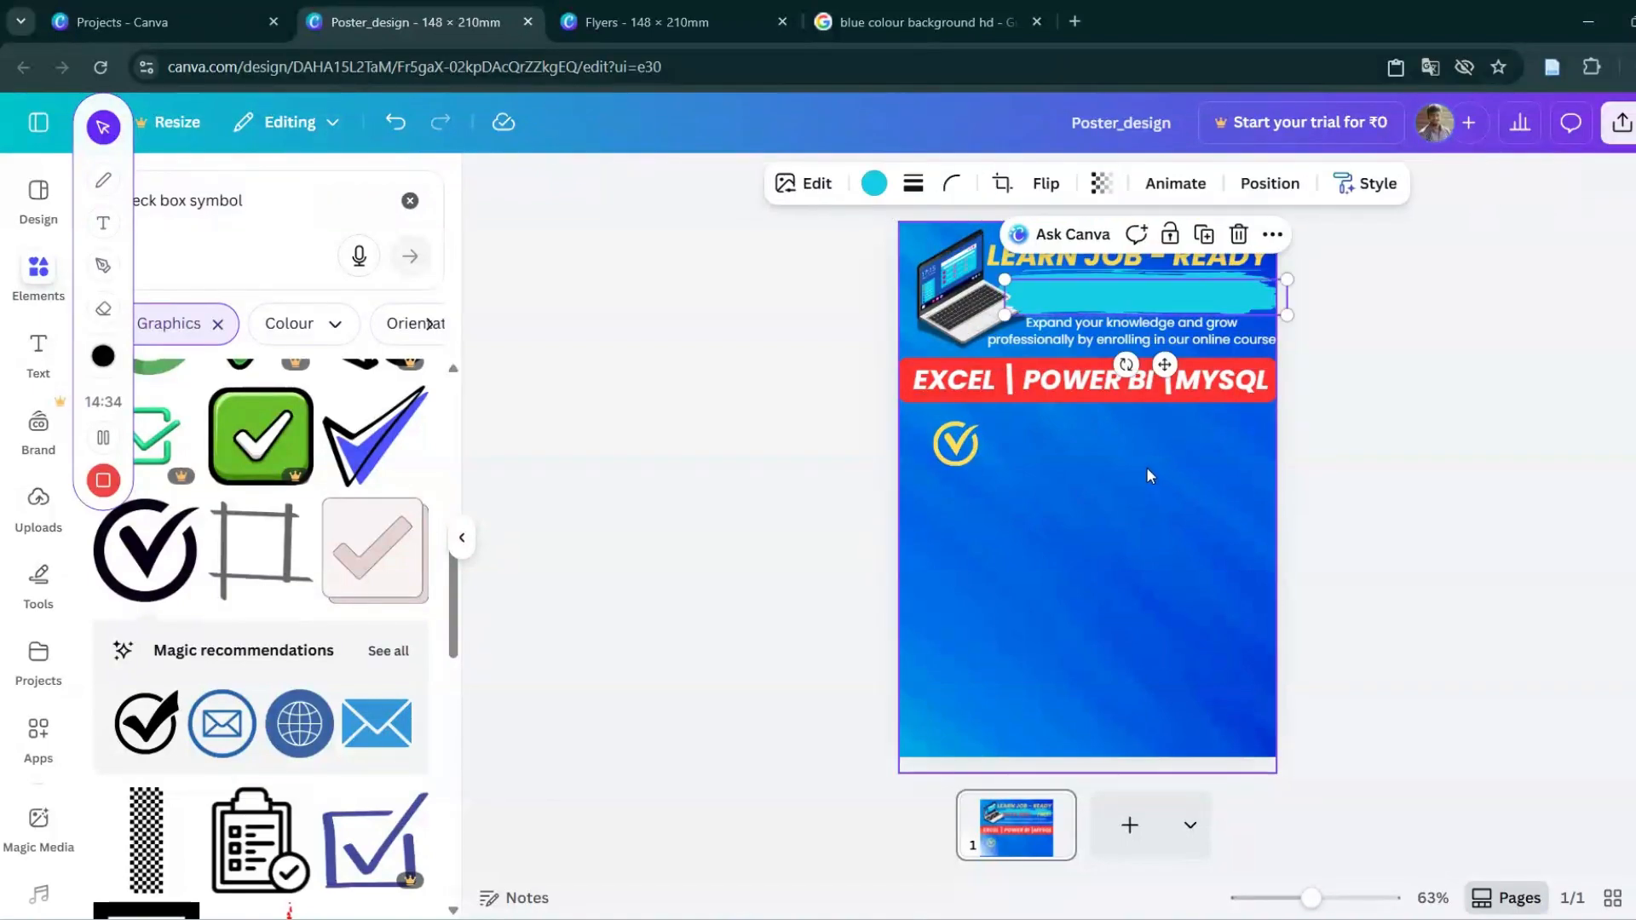
mouse_move(1123, 294)
left_mouse_down()
mouse_move(1128, 434)
mouse_move(1107, 442)
mouse_move(1083, 567)
left_mouse_up()
key("ctrl+v")
key("ctrl+v")
Move the headline's "DATA SKILL – FREE!" text back up onto its cyan brush stroke.
left_click(1108, 315)
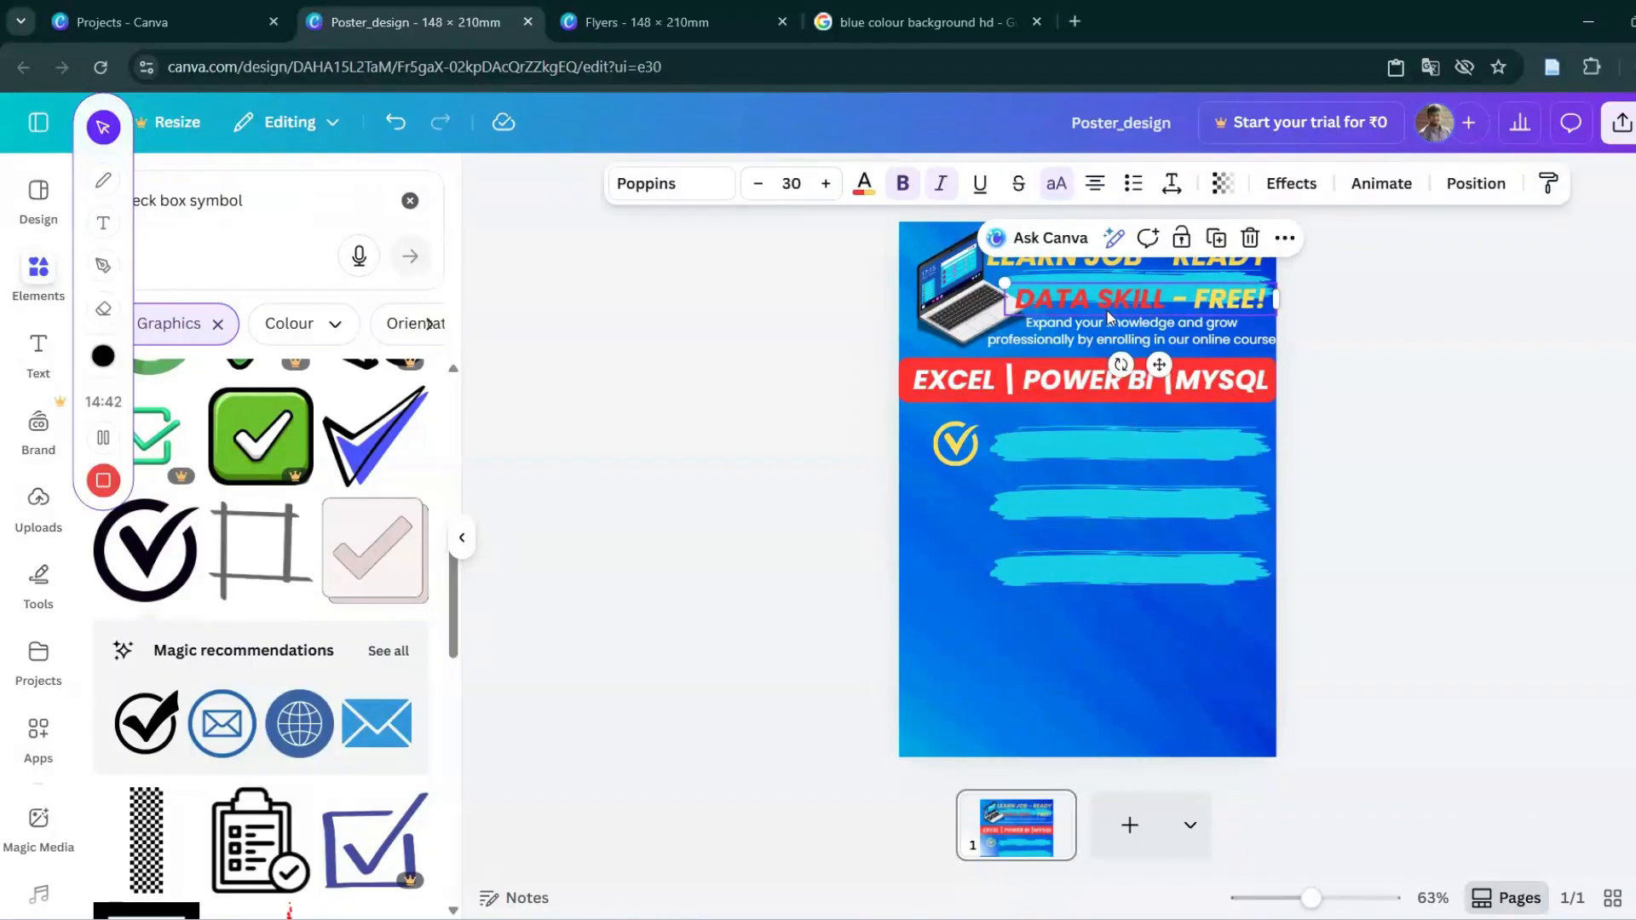
left_click_drag(1108, 315, 1108, 317)
left_click(1105, 539)
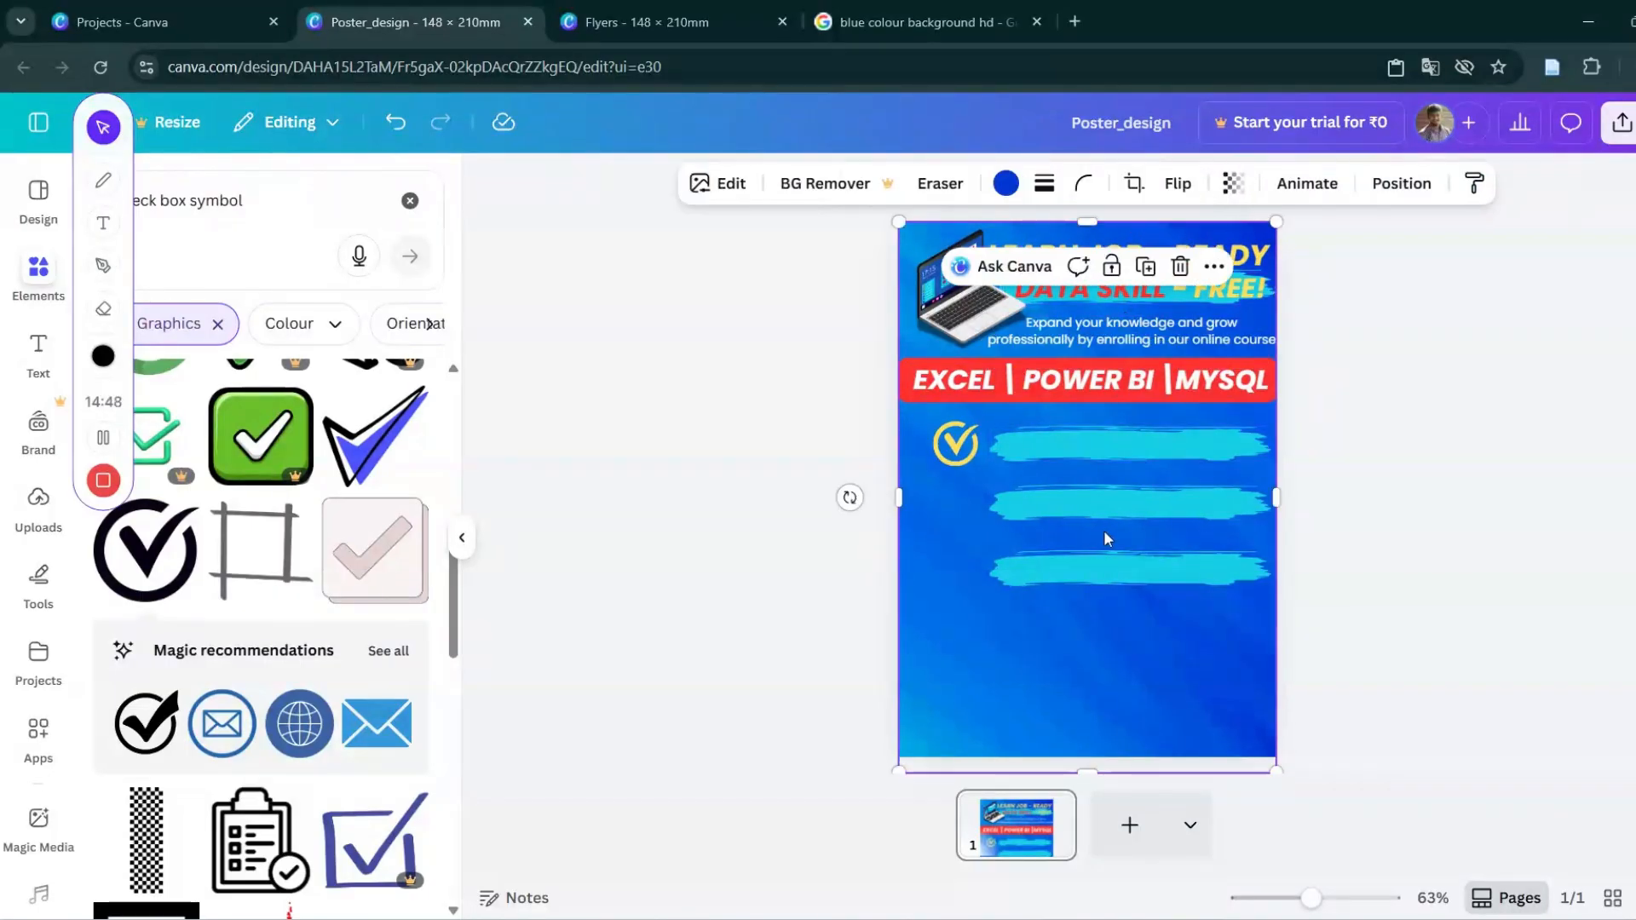
Duplicate the yellow check mark twice and stack the copies in an evenly spaced column beneath it.
left_click(961, 452)
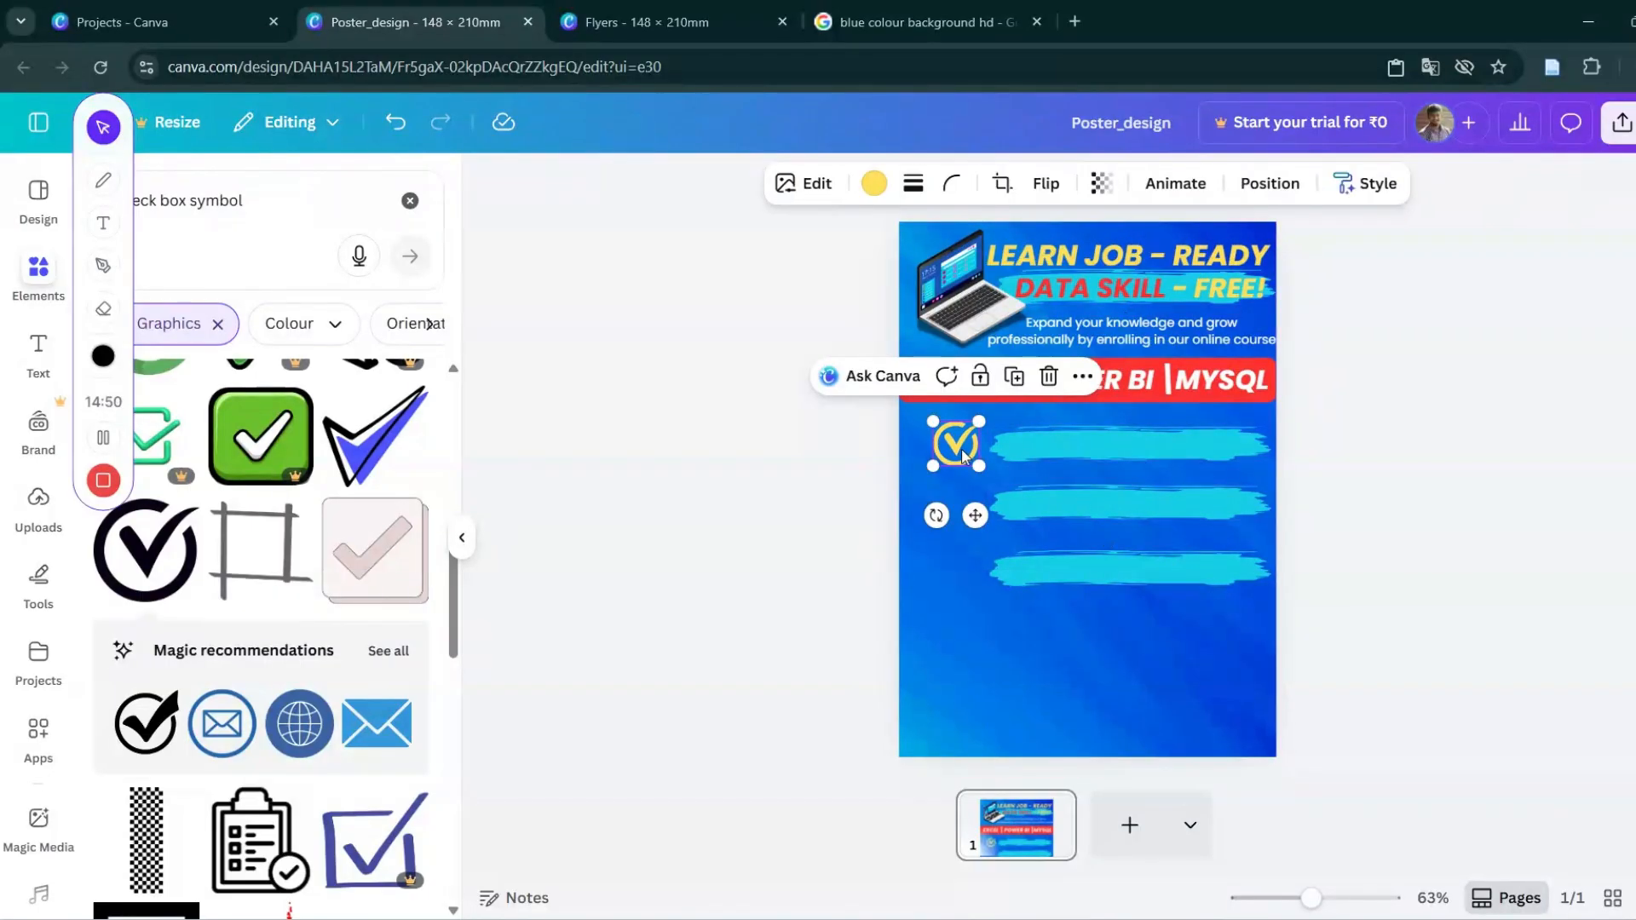
key("ctrl+d")
left_click_drag(971, 474, 957, 553)
key("ctrl+d")
Align the three cyan brush strokes in rows directly beside their check marks.
left_click(1046, 454)
left_click_drag(1044, 451, 1040, 501)
left_click(1042, 505)
left_click_drag(1060, 569, 1056, 548)
left_click_drag(1064, 461, 1063, 449)
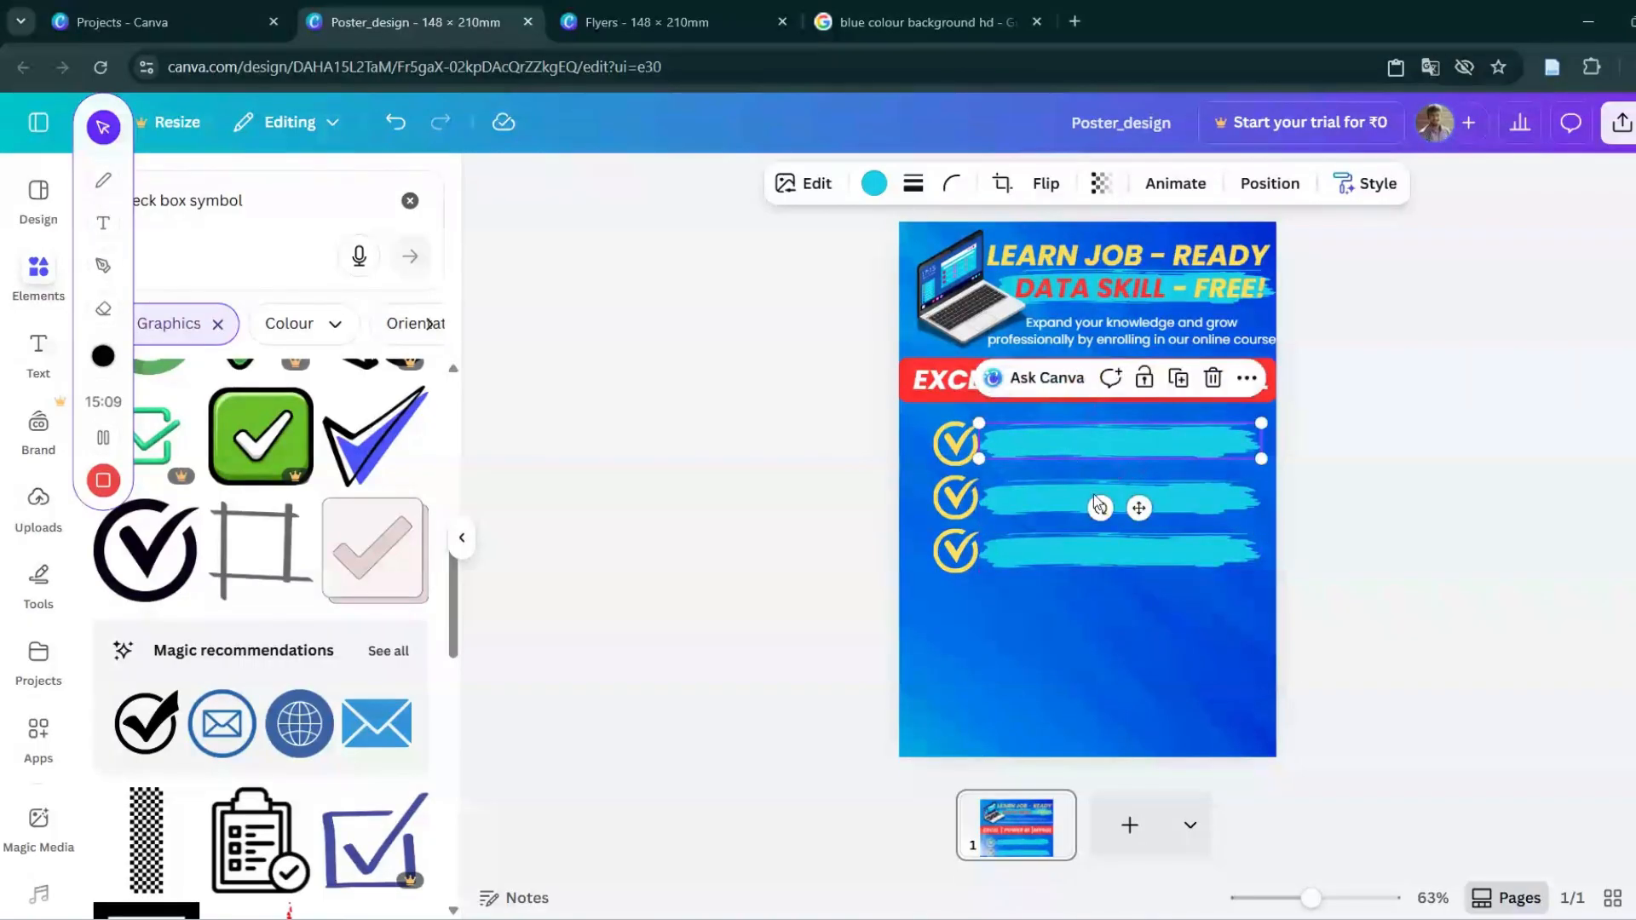
left_click(1137, 628)
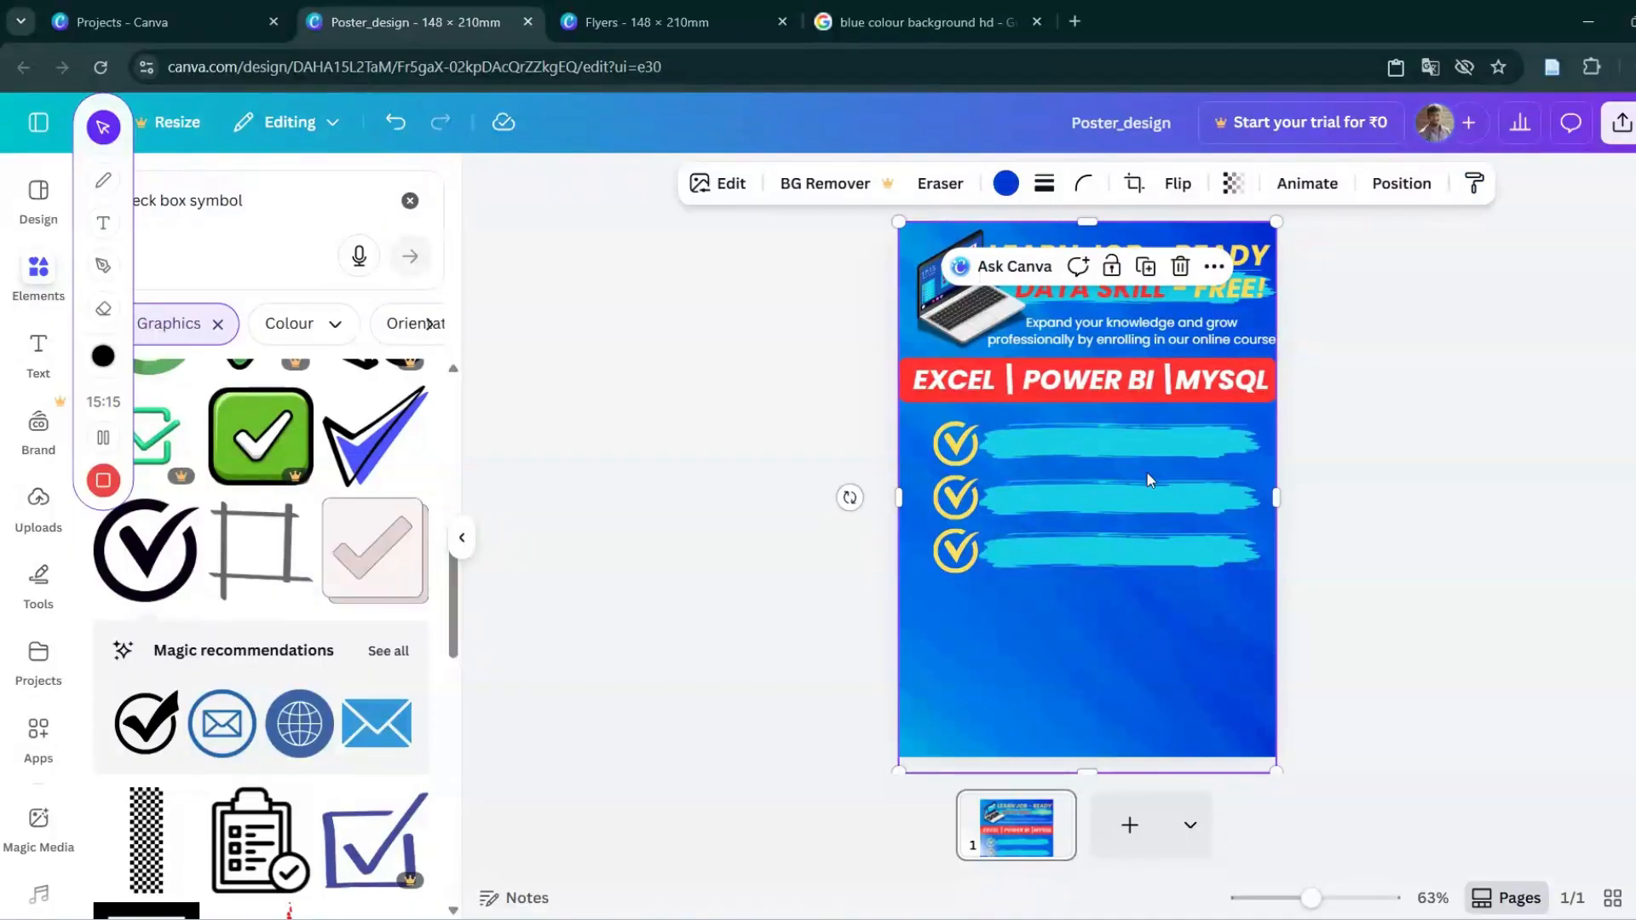
Duplicate the headline's "DATA SKILL – FREE!" text and place one copy on each of the three brush strokes.
left_click(1139, 299)
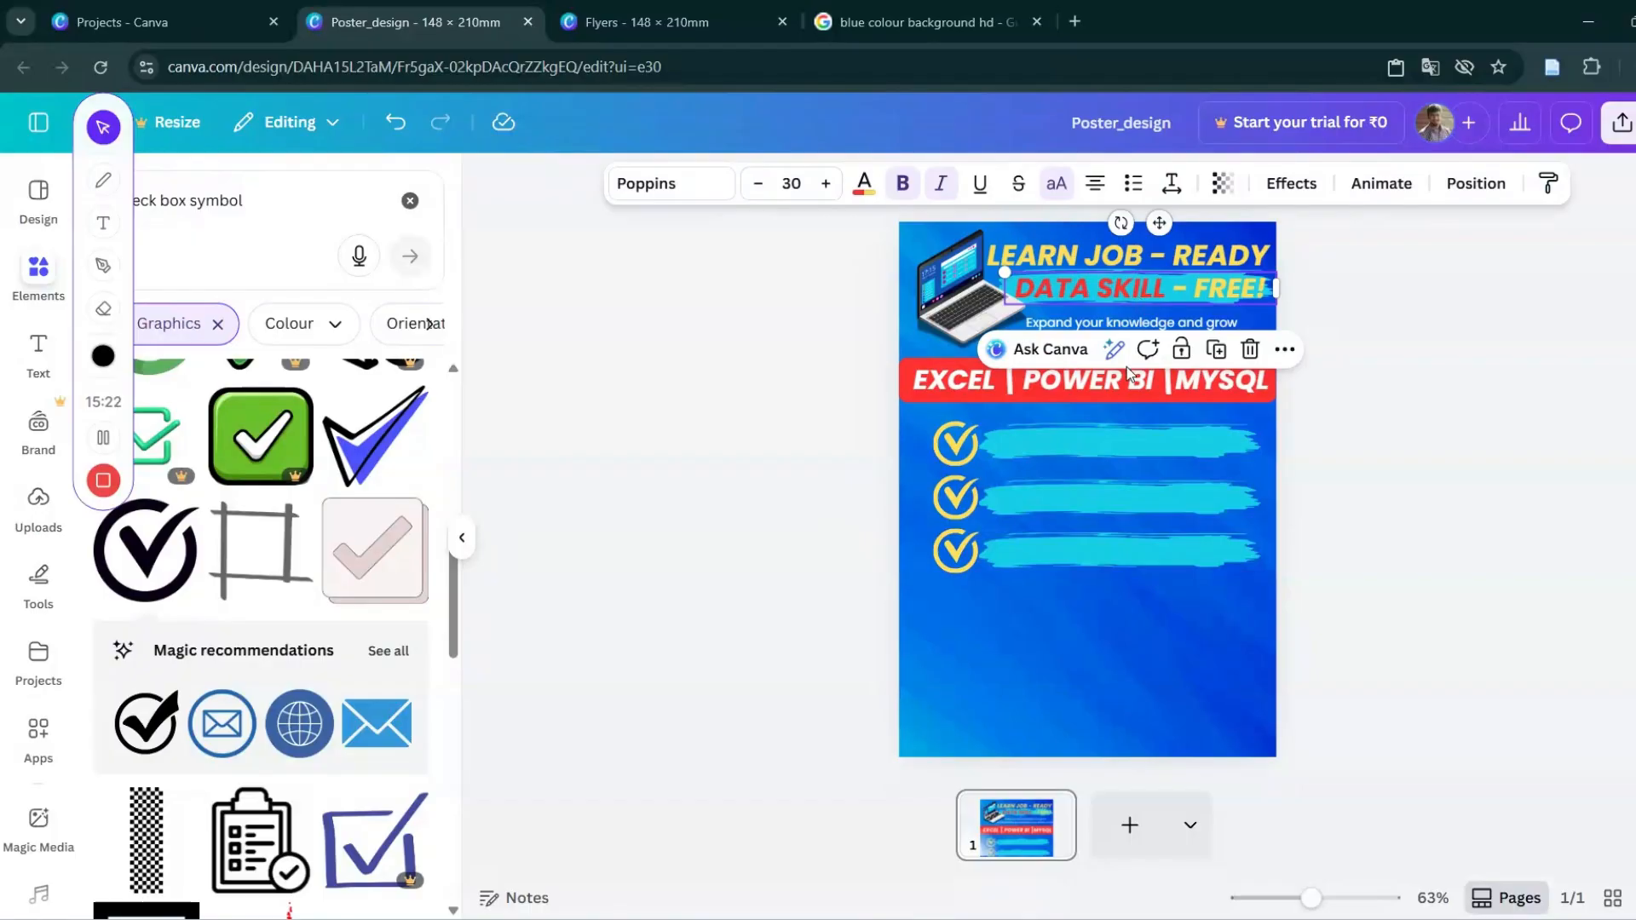
left_click_drag(1138, 295, 1087, 506)
key("ctrl+d")
key("ctrl+d")
left_click(1092, 512)
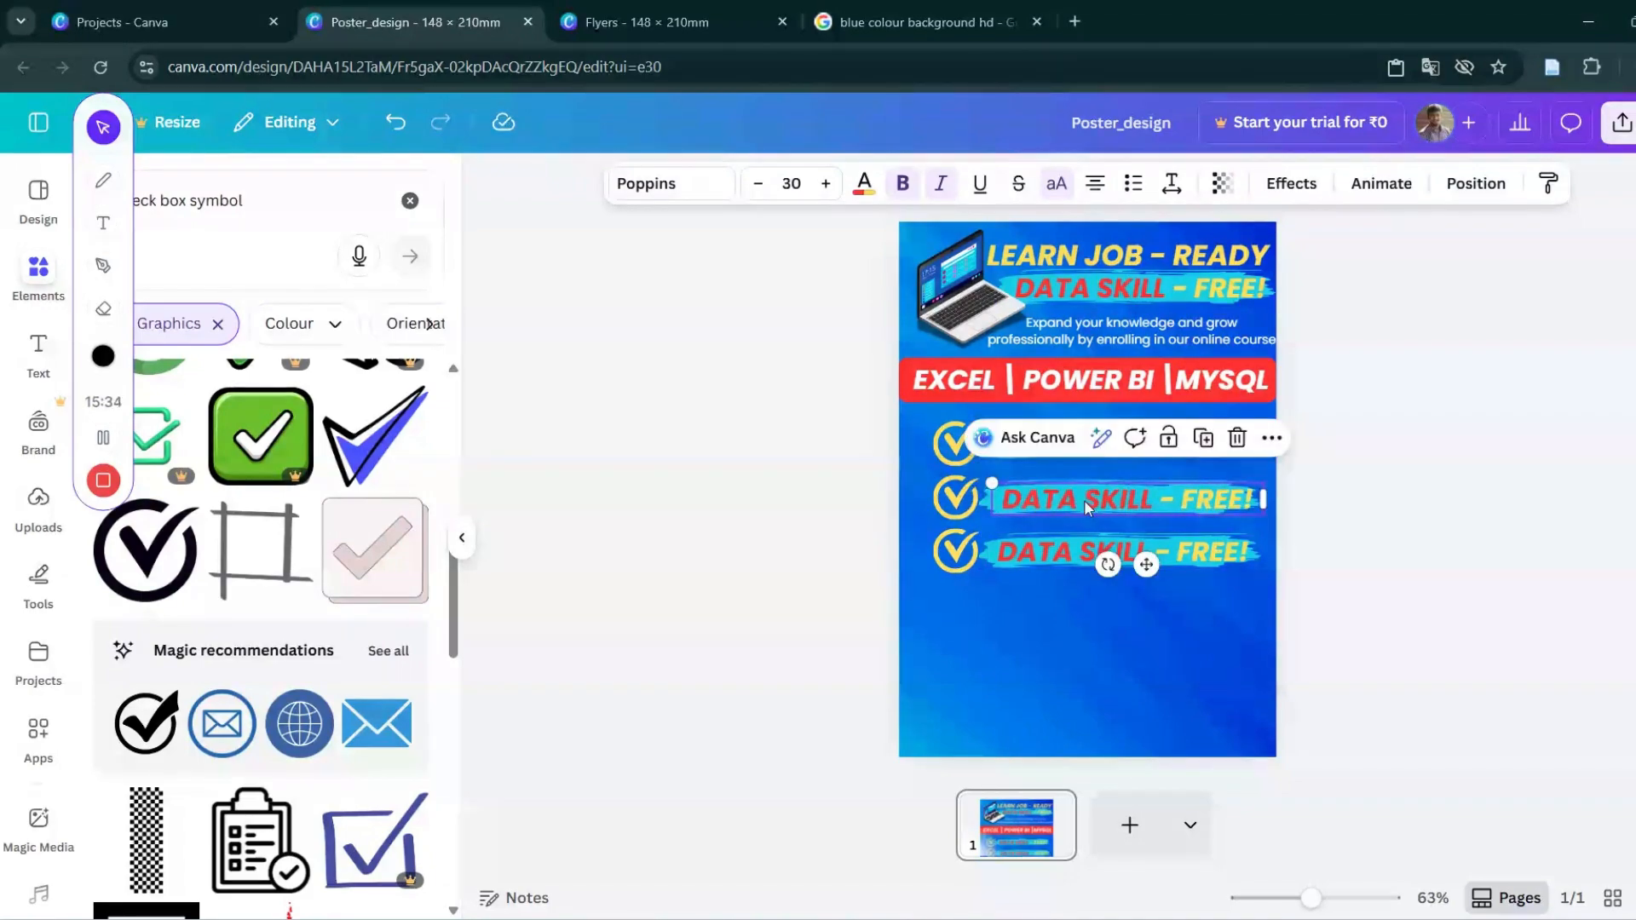
left_click_drag(1086, 506, 1089, 445)
Replace the text on the first brush stroke with "PRACTICAL EXAMPLES & PROJECTS".
double_click(1090, 442)
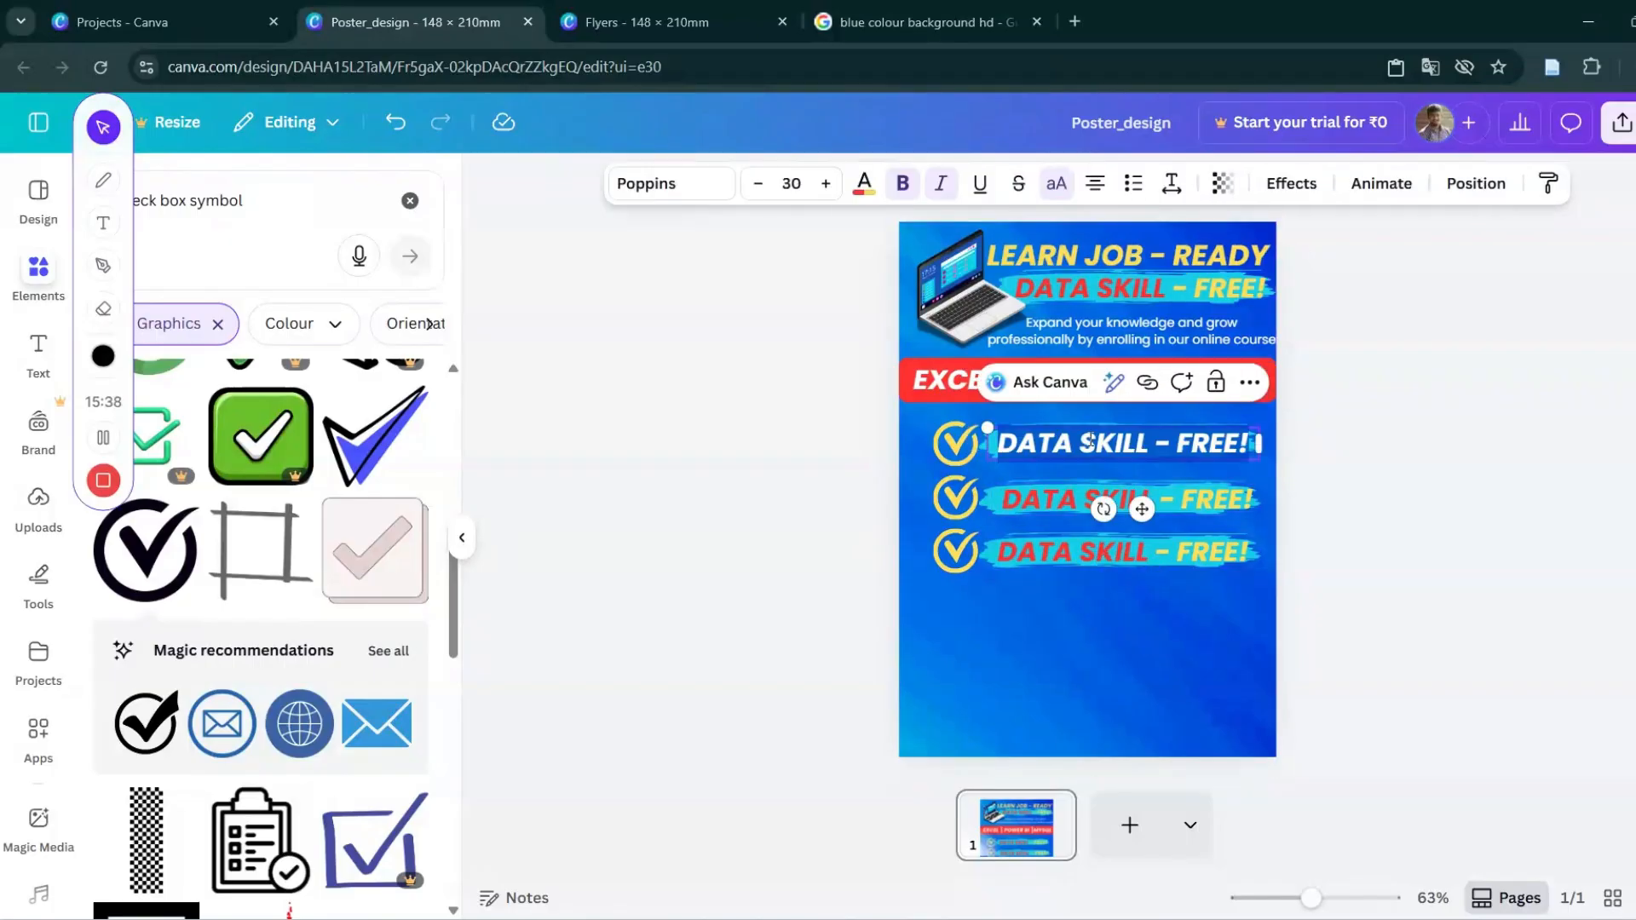
type("PA")
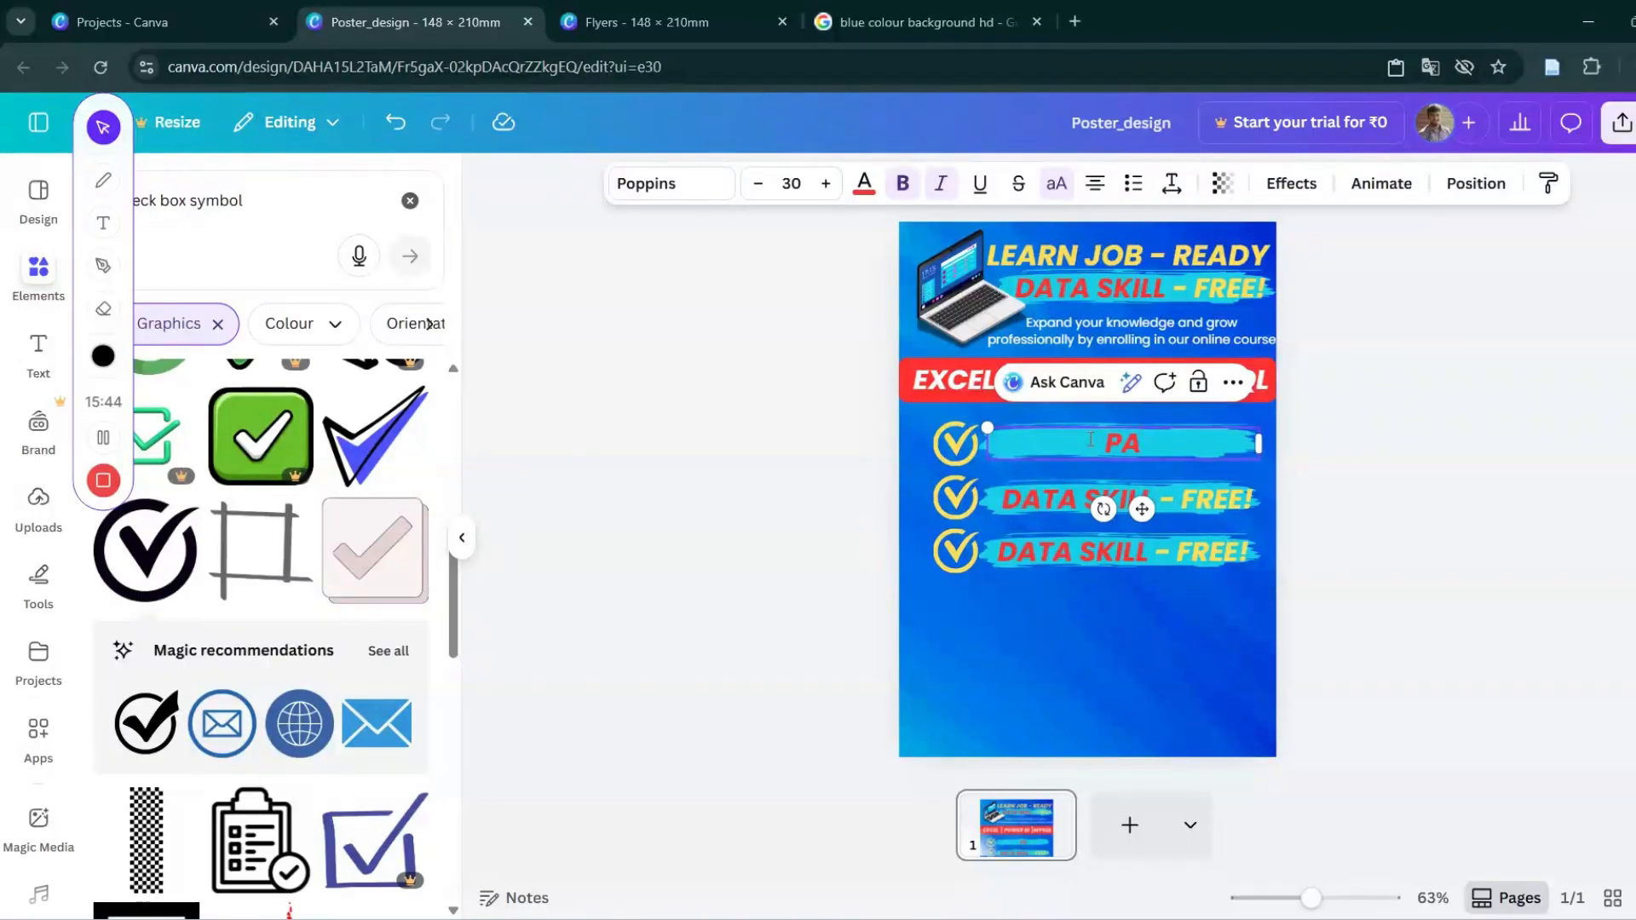
key("BackSpace")
type("RACTICAL")
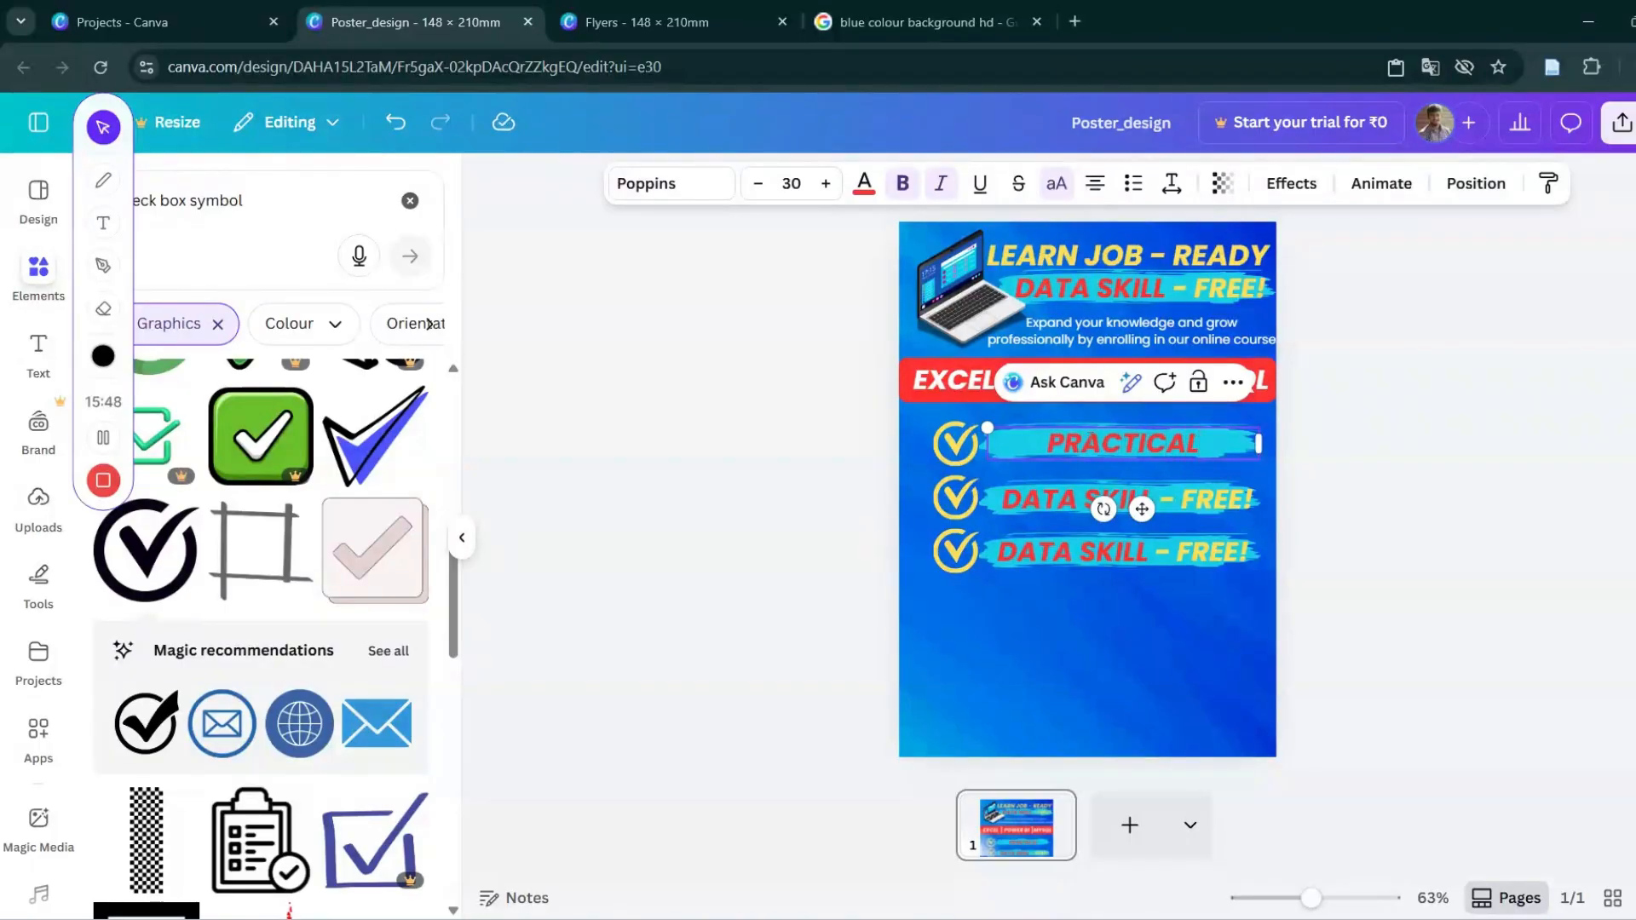
type(" EXAMPLES")
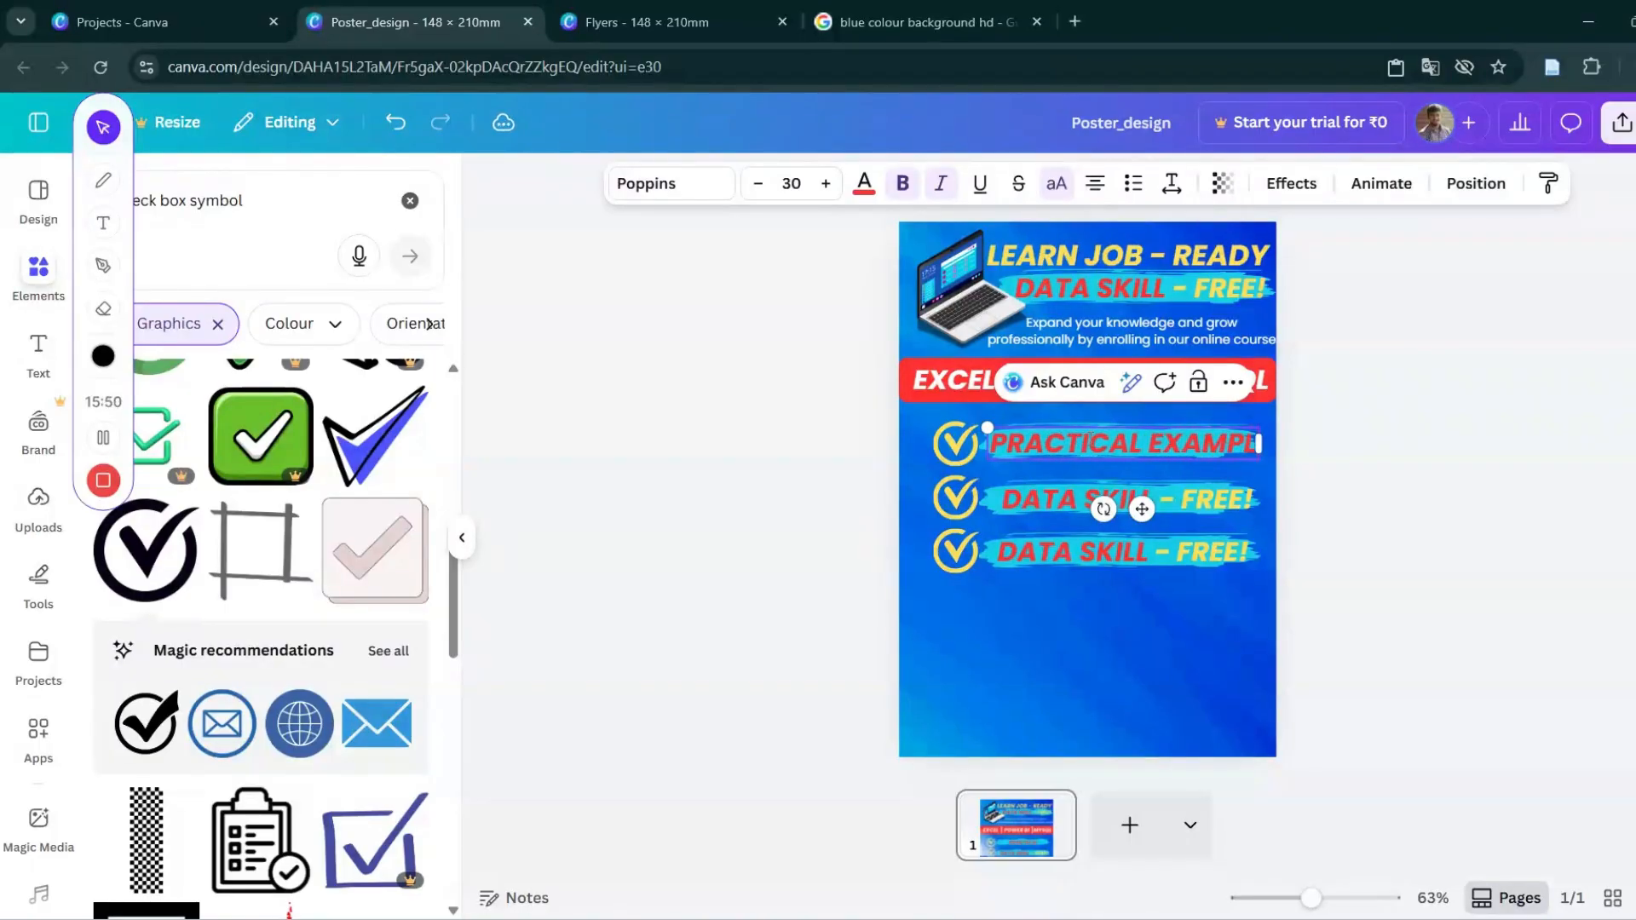
type(" AN")
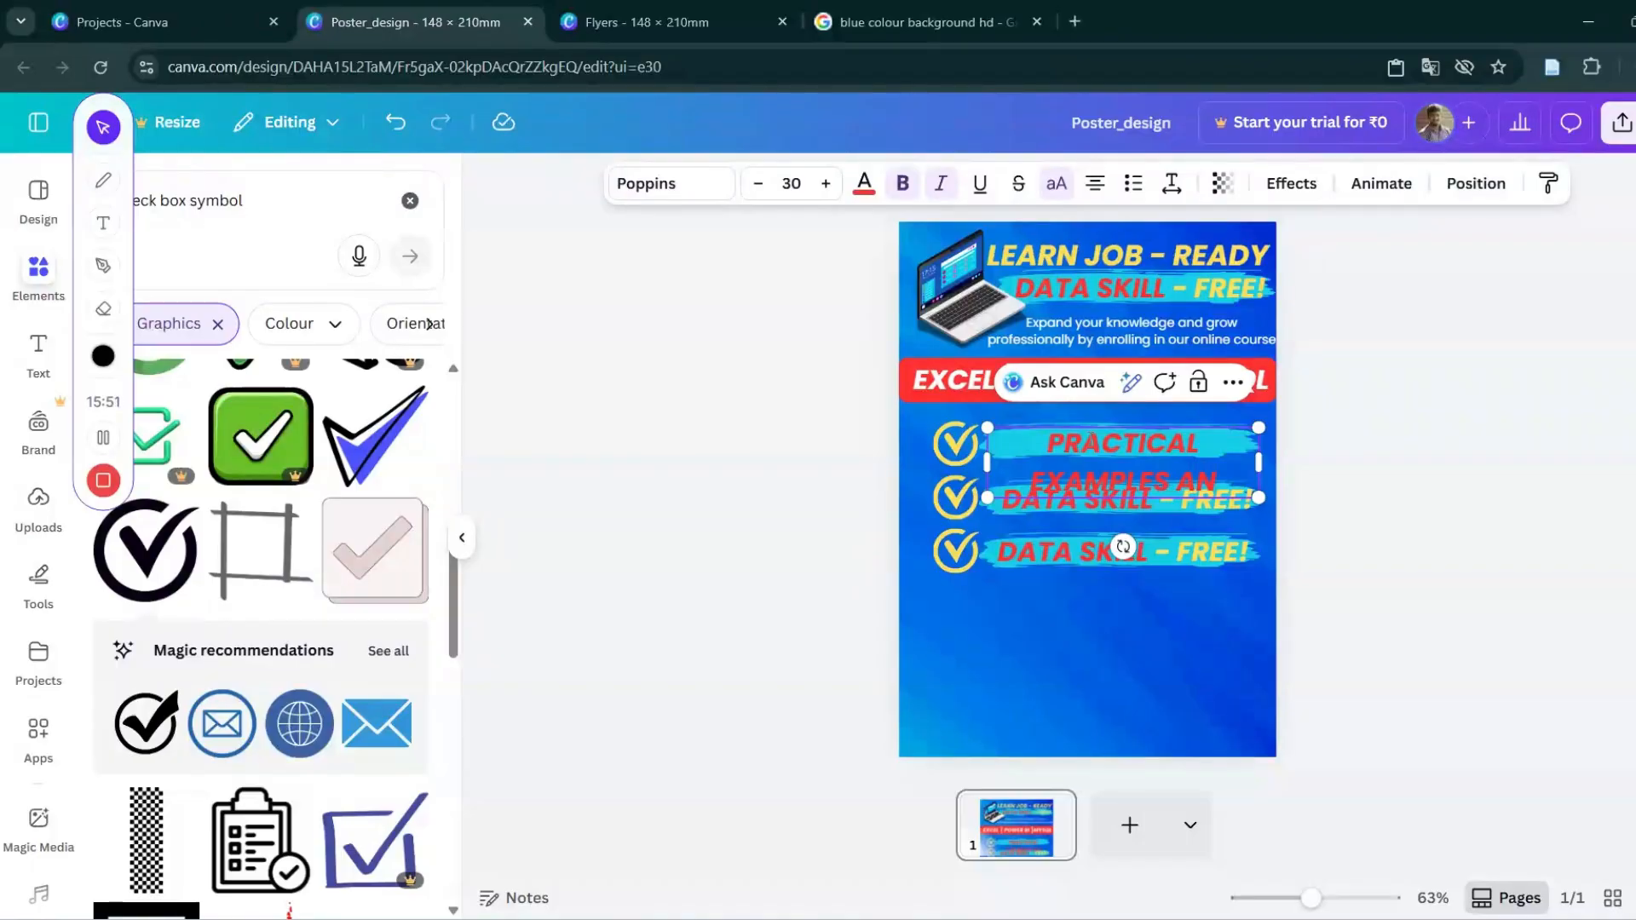
key("BackSpace")
key("BackSpace")
key("BackSpace")
type("& PROJECTS")
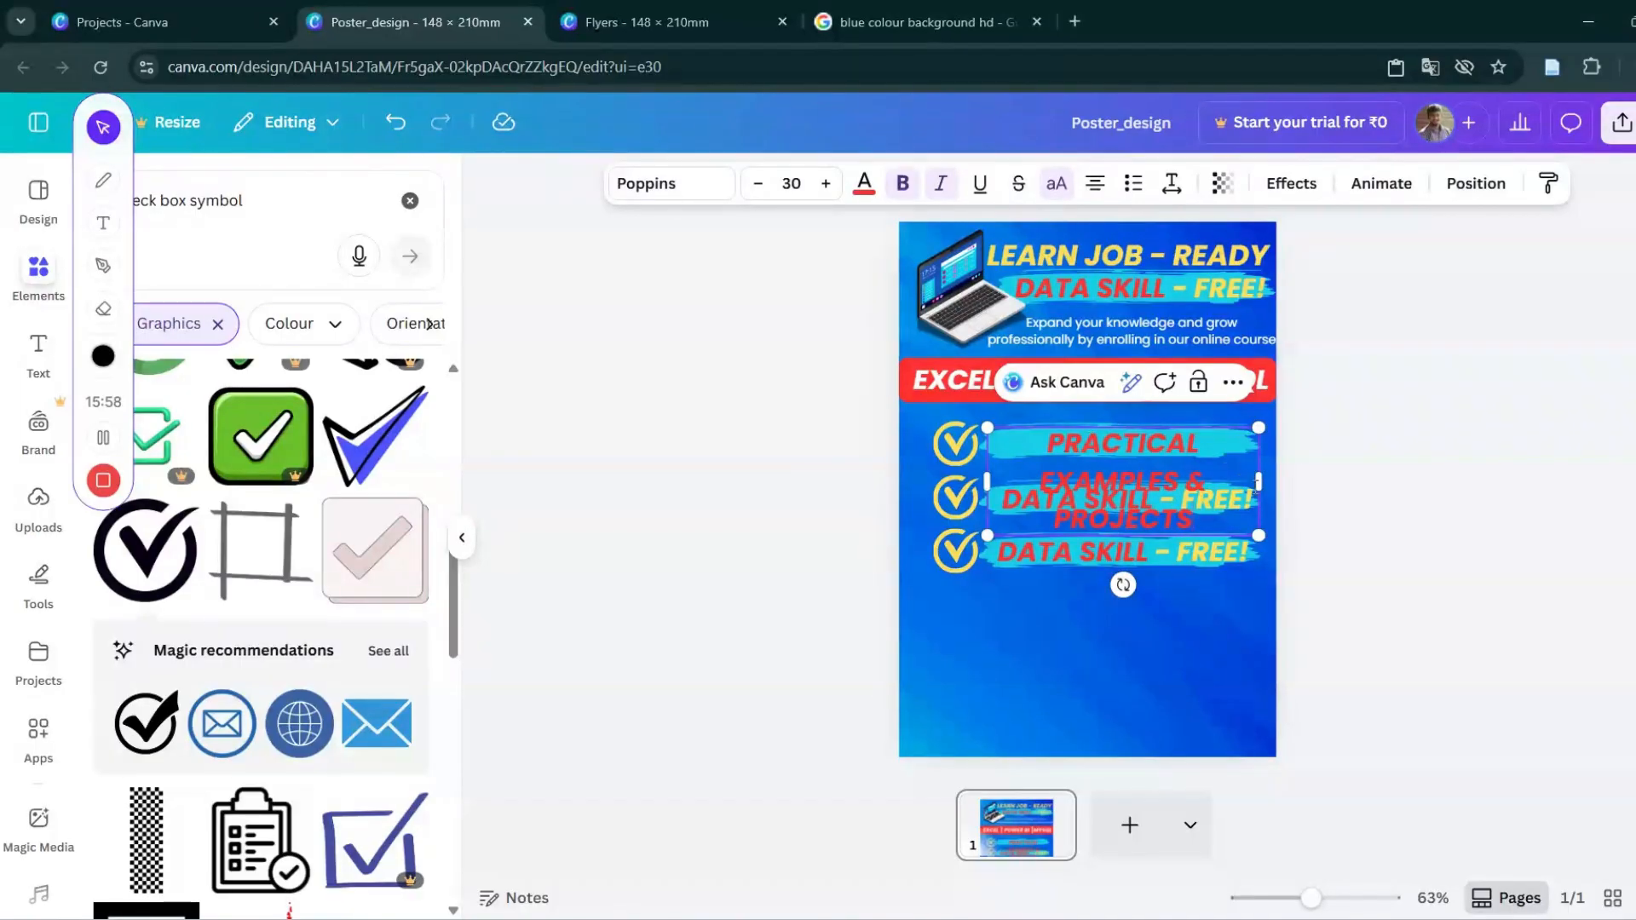
Set the first row's text to font size 23 and fit its text box to the brush stroke's width so it wraps onto two lines.
left_click_drag(1259, 482, 1322, 462)
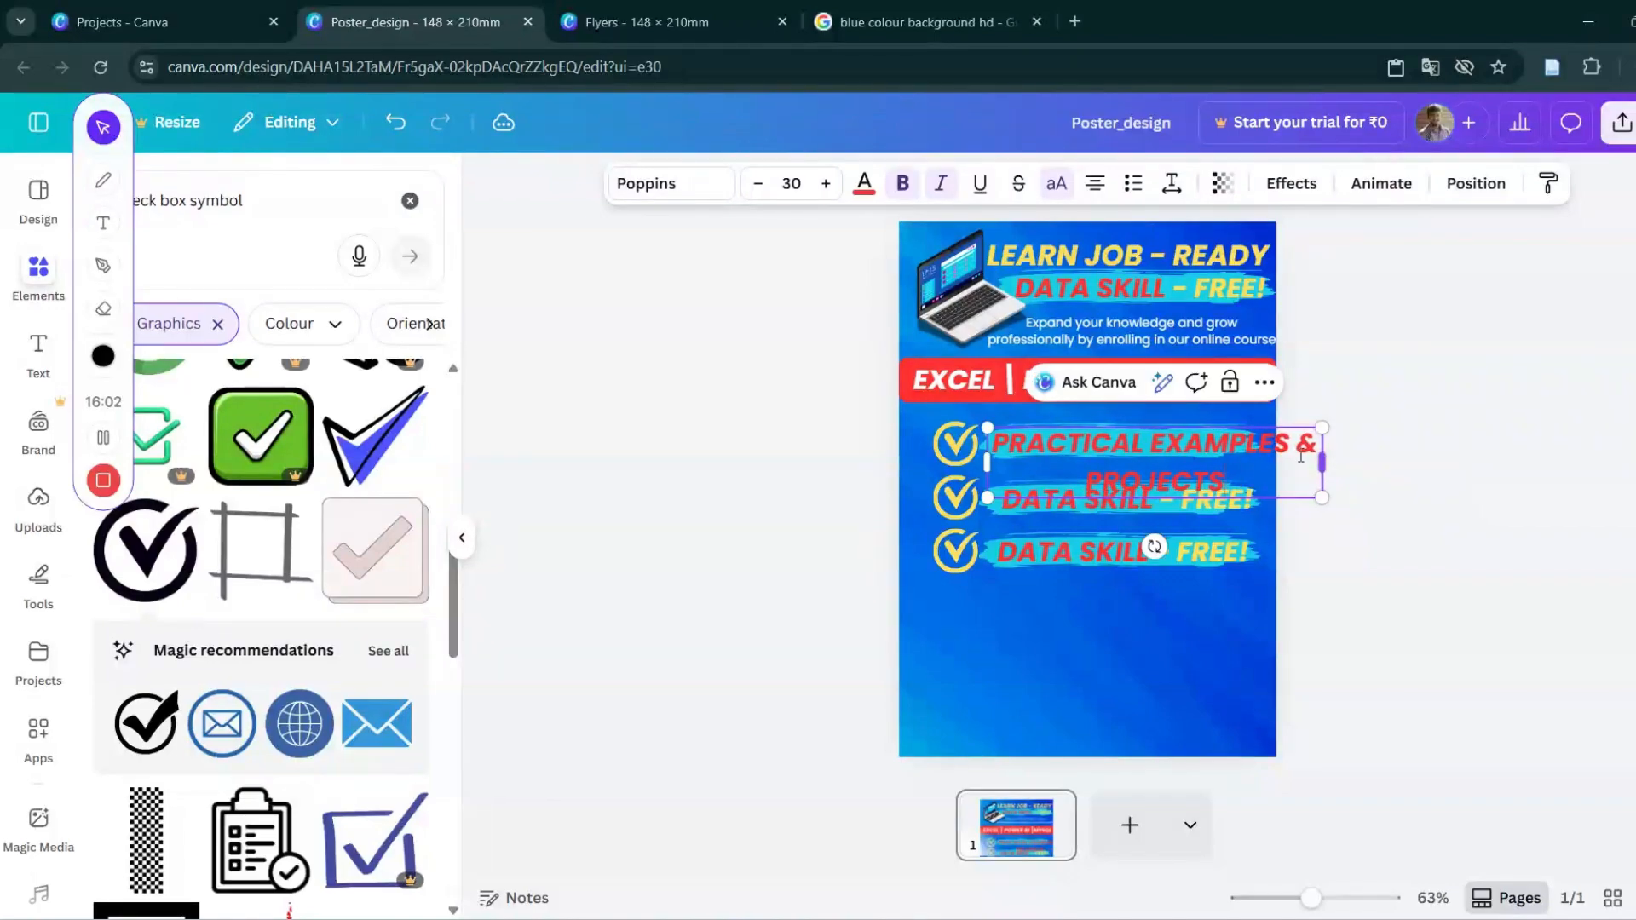
left_click(757, 183)
left_click(757, 183)
left_click(757, 183)
left_click(758, 183)
left_click(757, 184)
left_click(757, 183)
left_click(757, 184)
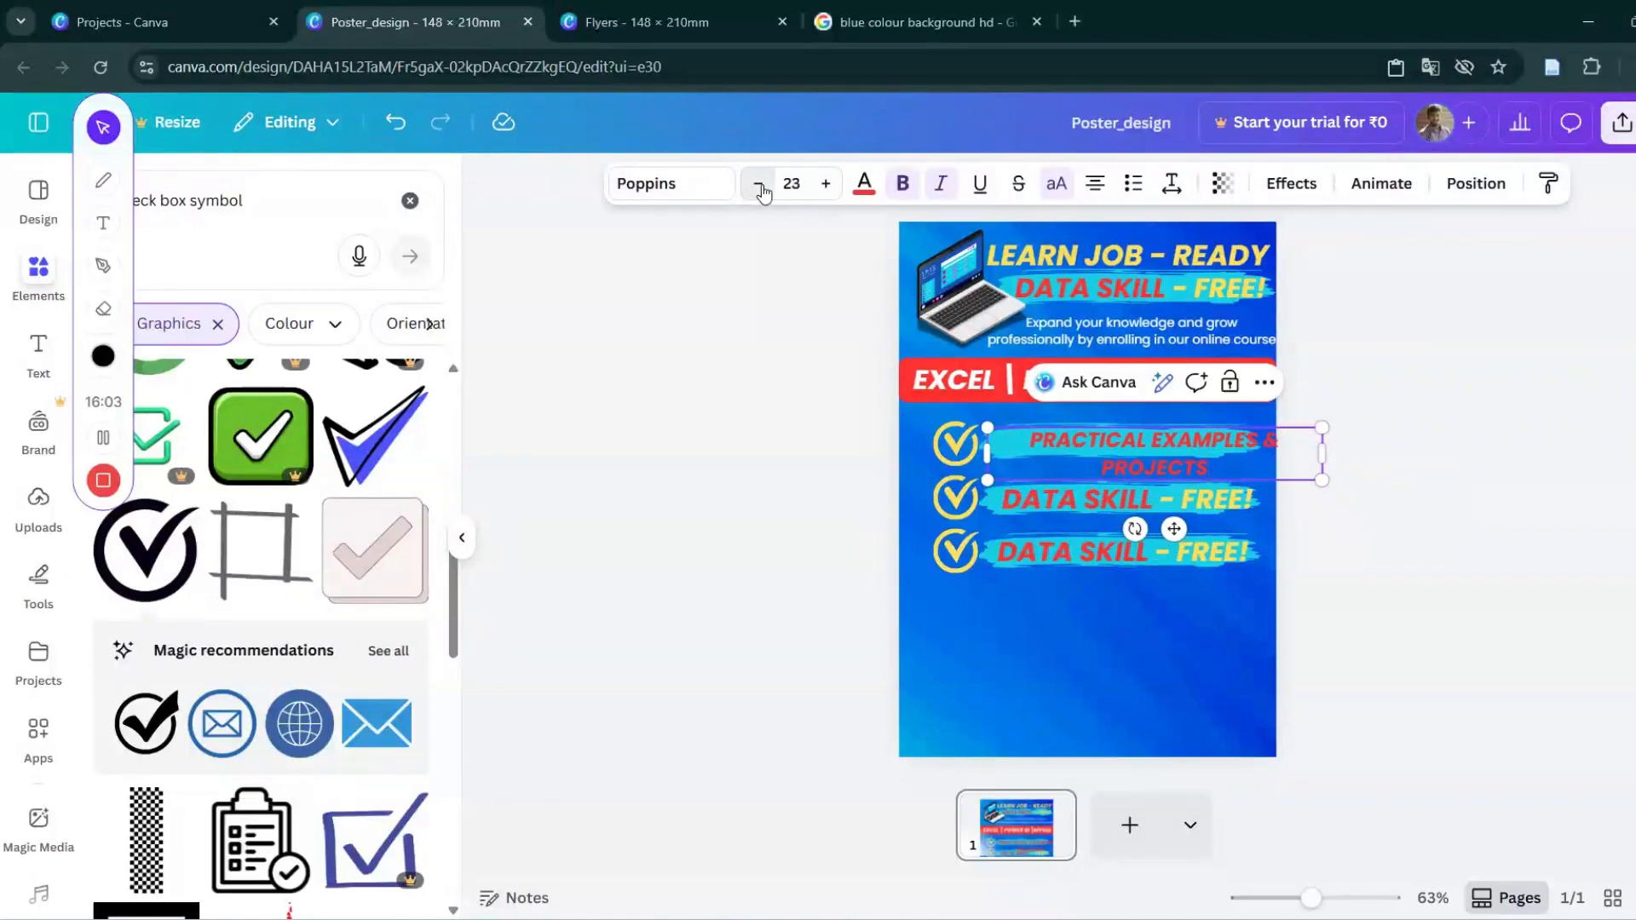
left_click(760, 187)
left_click(825, 185)
left_click_drag(1319, 453, 1263, 443)
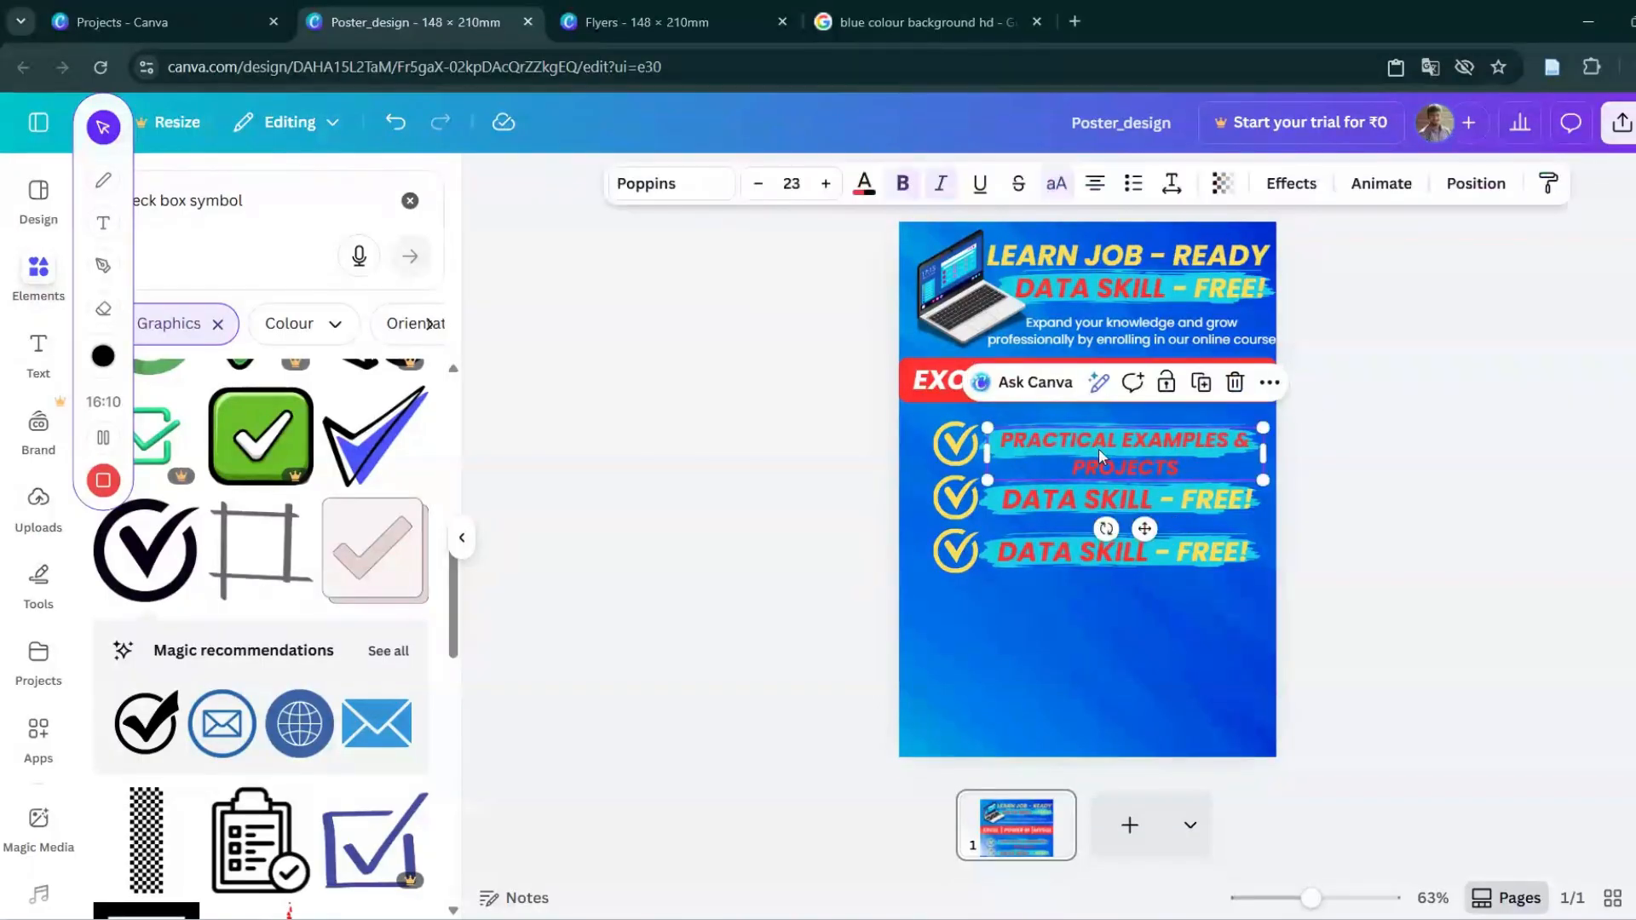
Move the first row's text off its brush stroke and enlarge the stroke to reach the page's right edge.
mouse_move(1097, 448)
left_mouse_down()
mouse_move(1108, 422)
mouse_move(1283, 472)
mouse_move(1216, 450)
left_mouse_up()
left_click(1198, 458)
Nudge the three yellow check marks slightly left, away from the brush strokes.
left_click(953, 454)
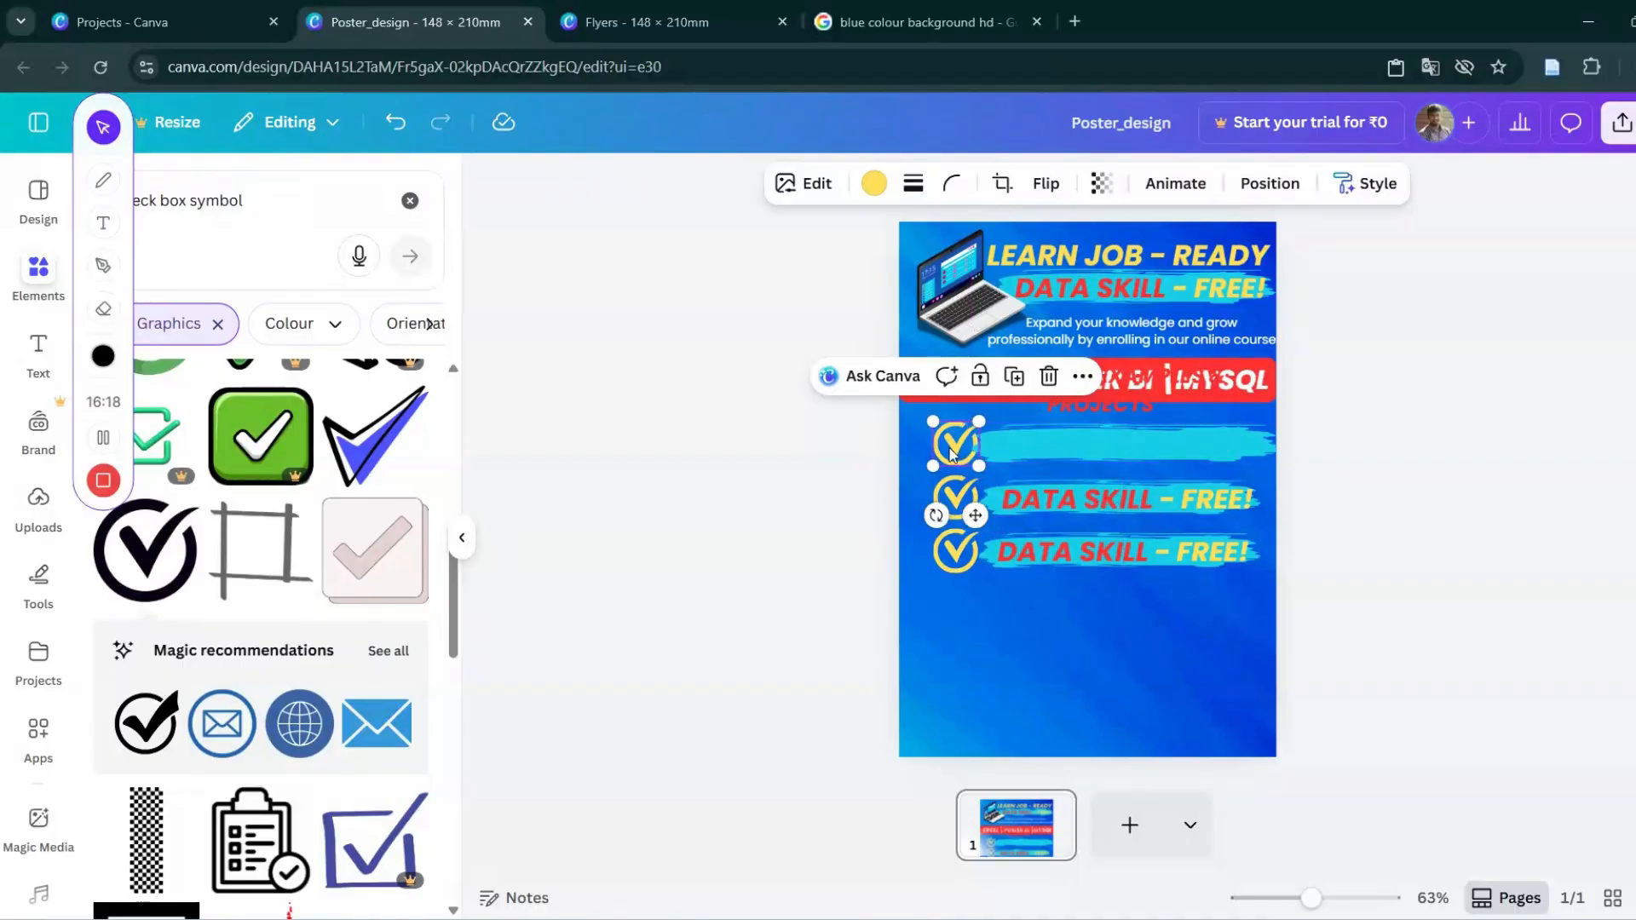
key("Left")
key("Left")
key("Left")
left_click(953, 492)
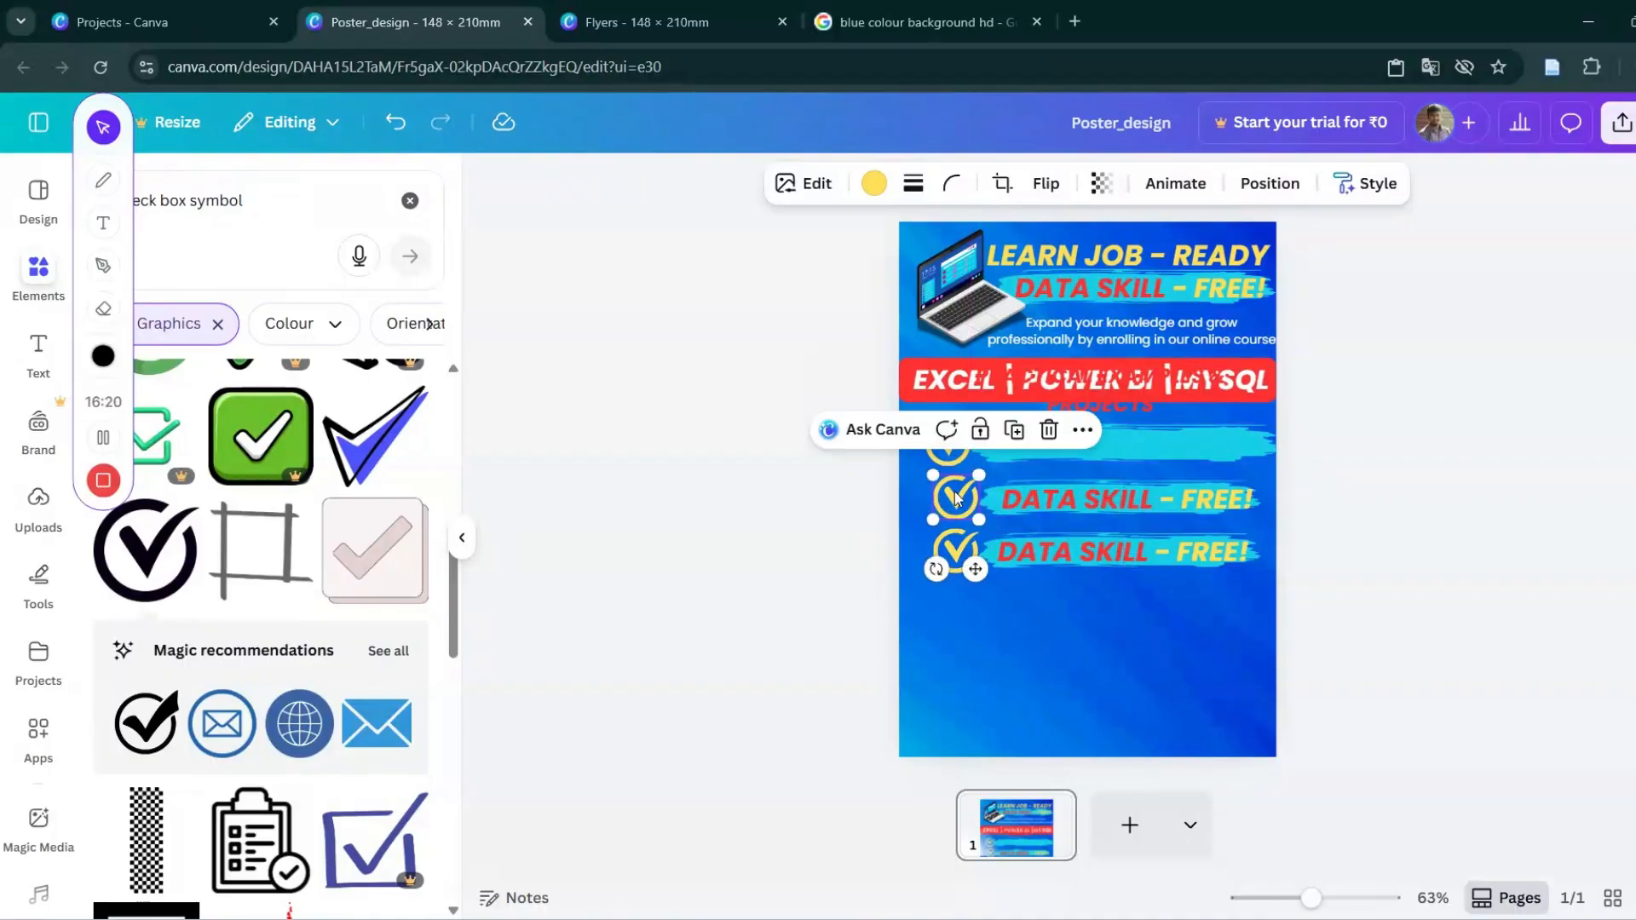
key("Left")
key("Left")
key("Left")
left_click(957, 548)
key("Left")
key("Left")
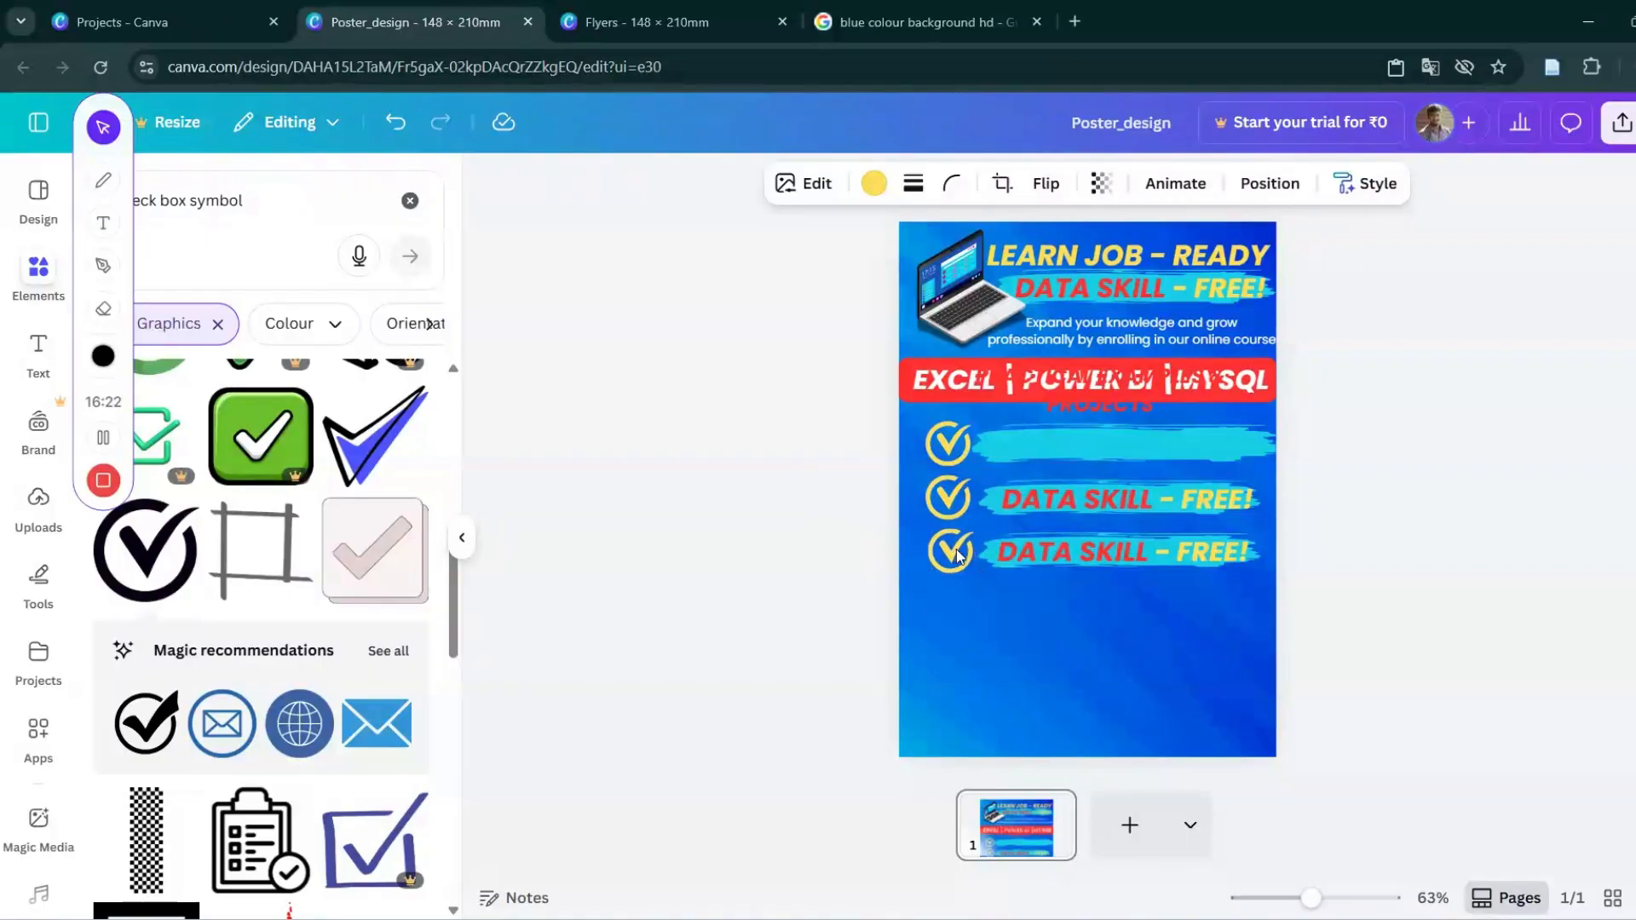
Move the "PRACTICAL EXAMPLES & PROJECTS" text back onto the first brush stroke and set its colour to white.
left_click(1044, 433)
left_click(1065, 399)
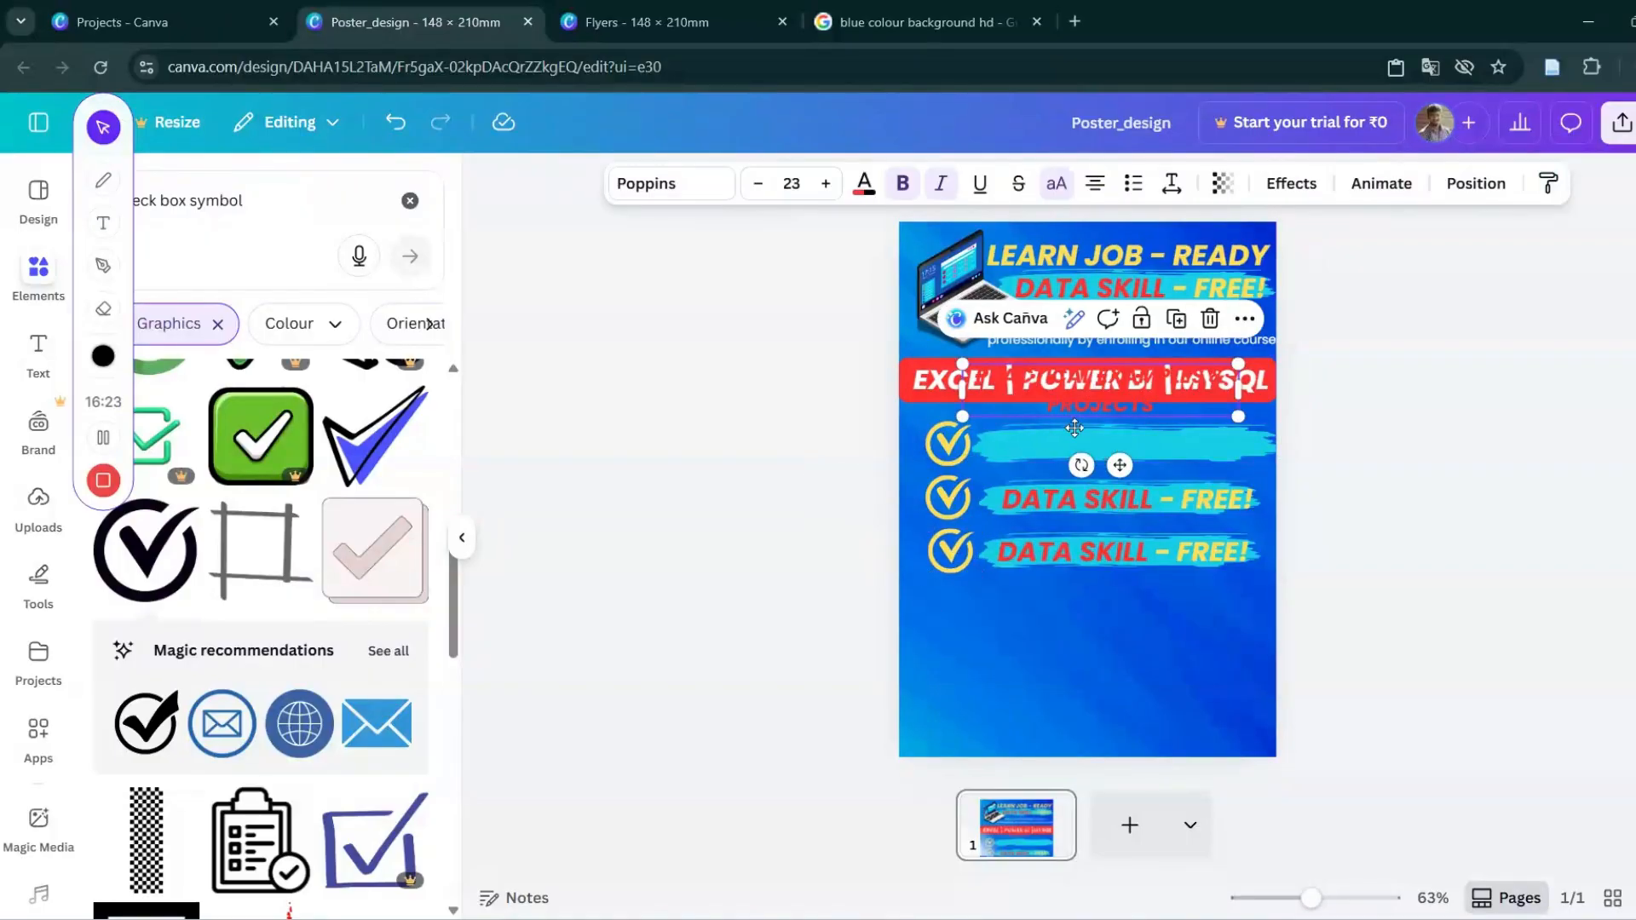
mouse_move(1065, 399)
left_mouse_down()
mouse_move(1081, 451)
mouse_move(1108, 455)
mouse_move(1003, 440)
left_mouse_up()
double_click(1119, 456)
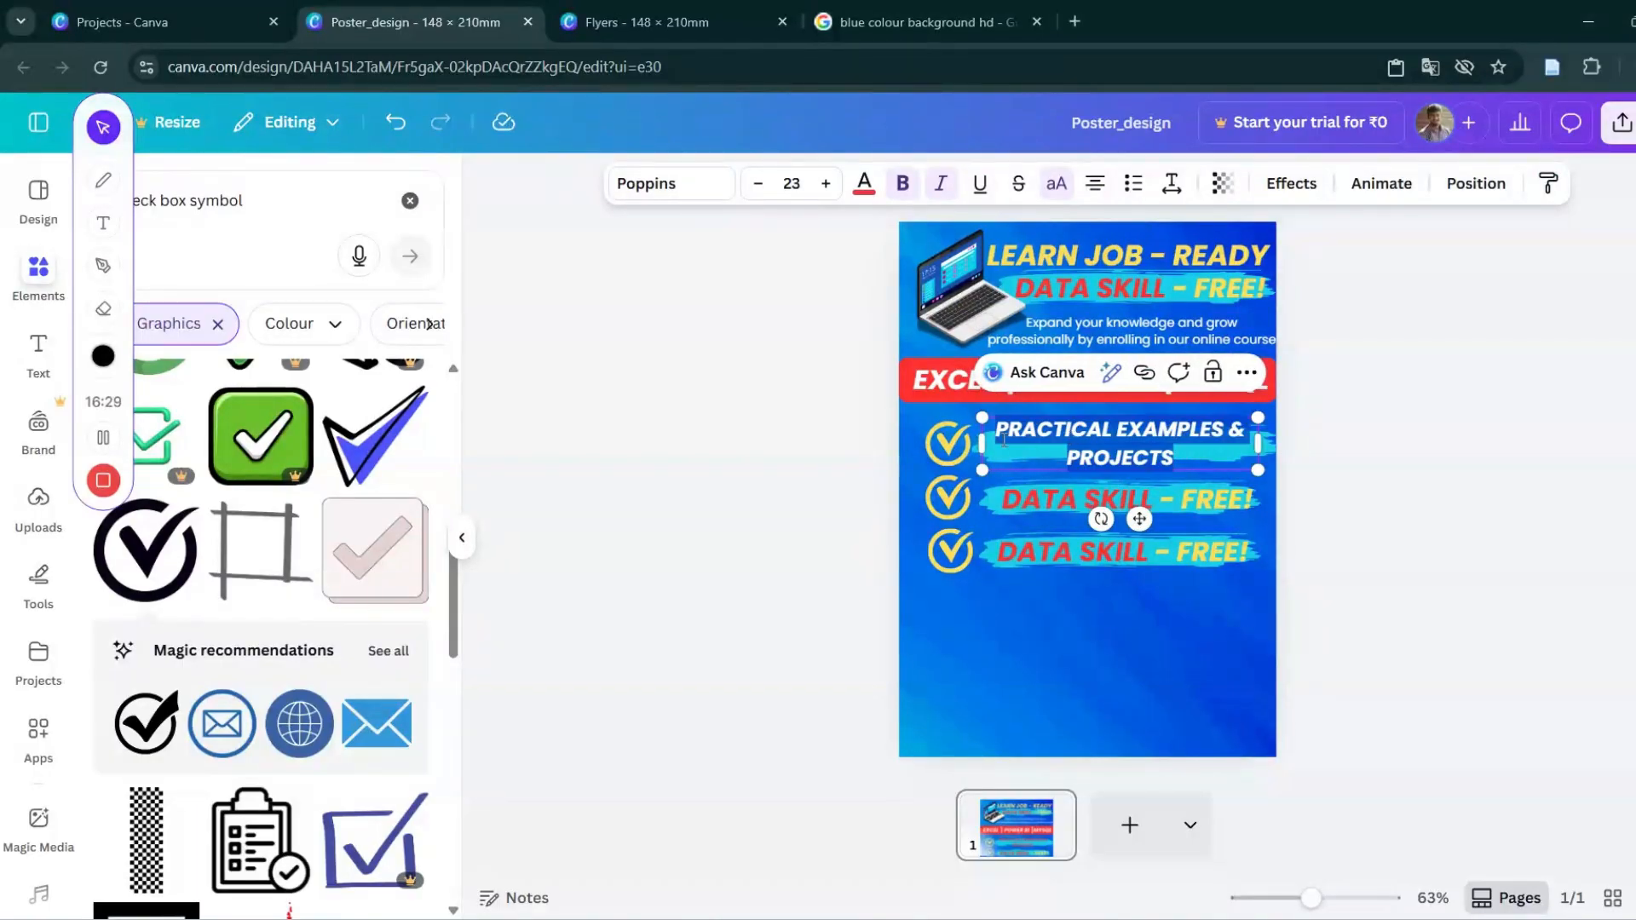
left_click(864, 183)
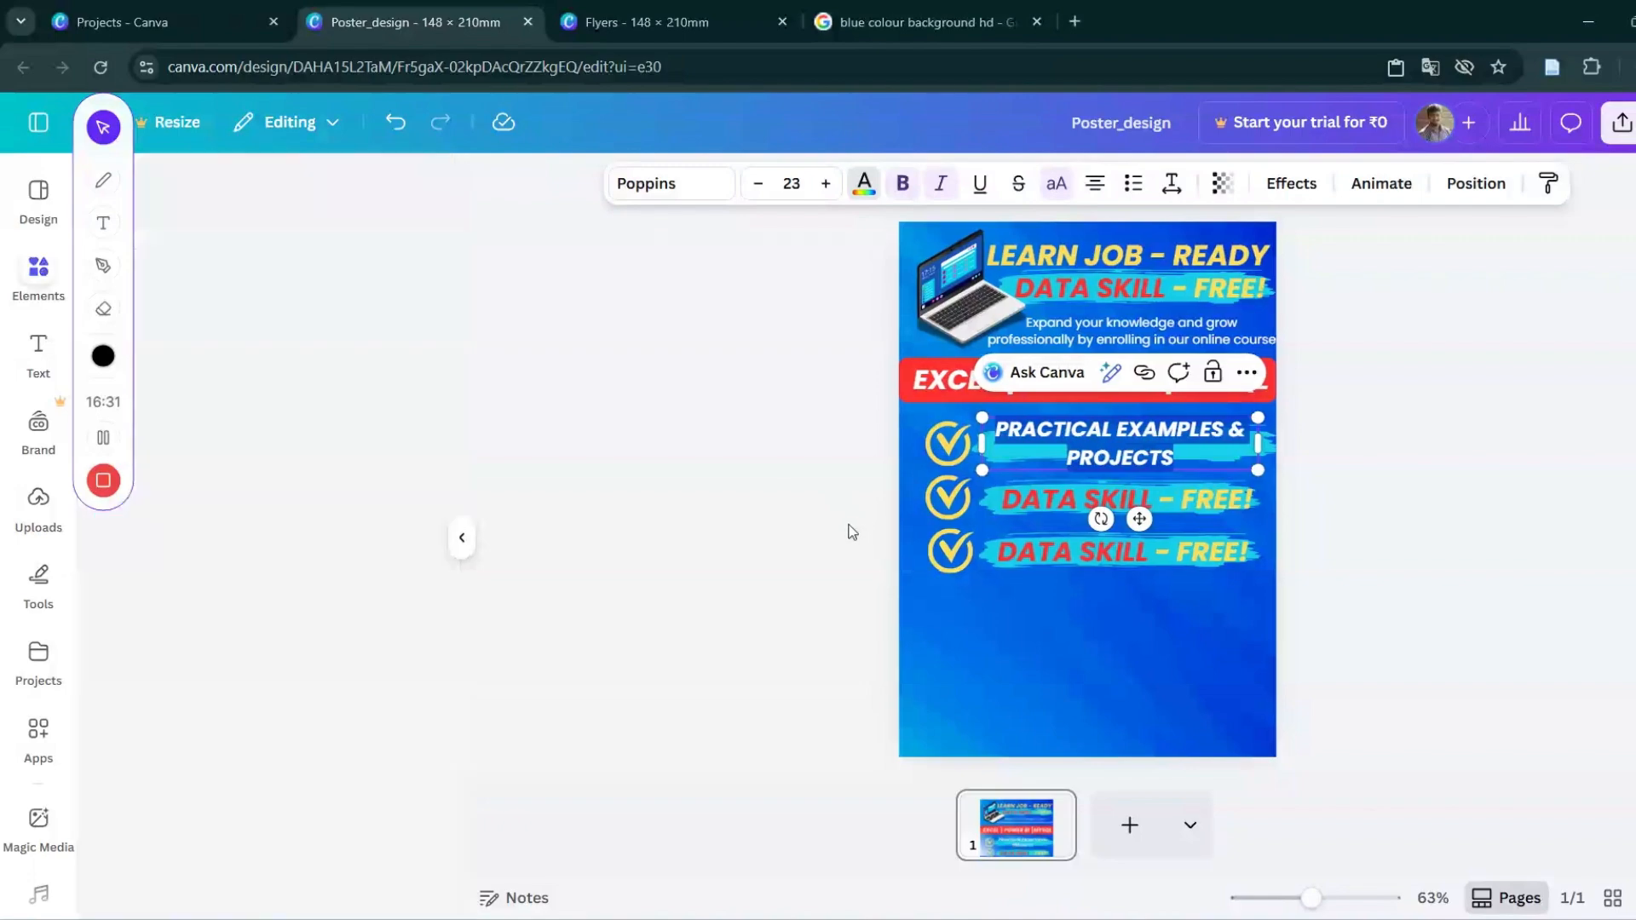
left_click(1024, 587)
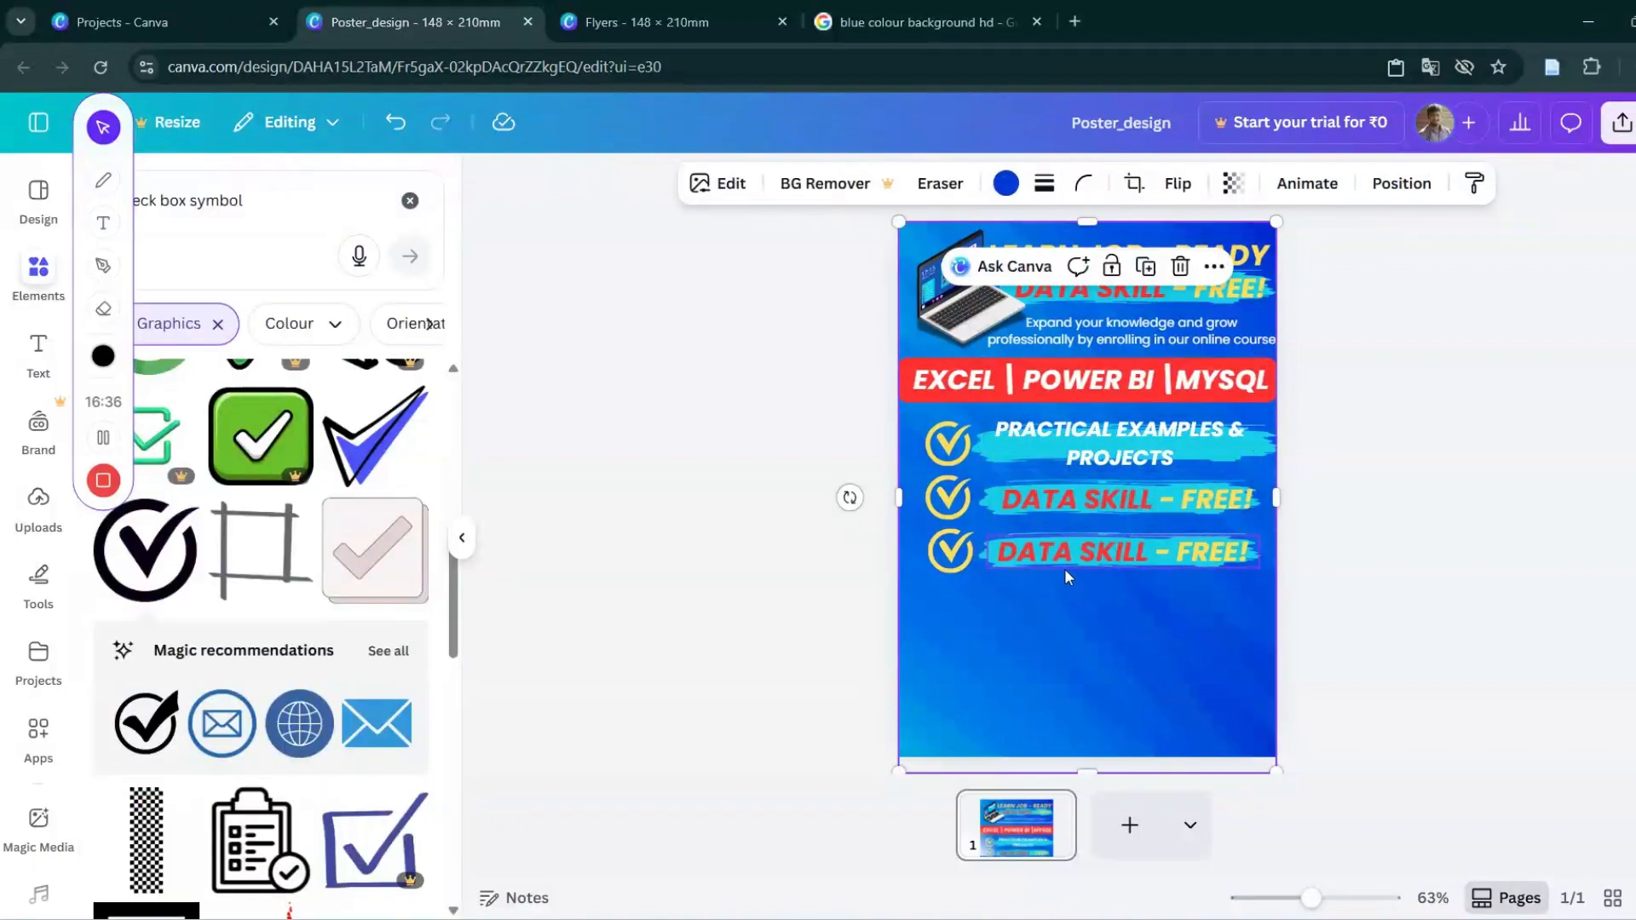
Replace the second row's text with "INTERVIEW & JOB TIPS".
left_click(1112, 496)
left_click(1112, 496)
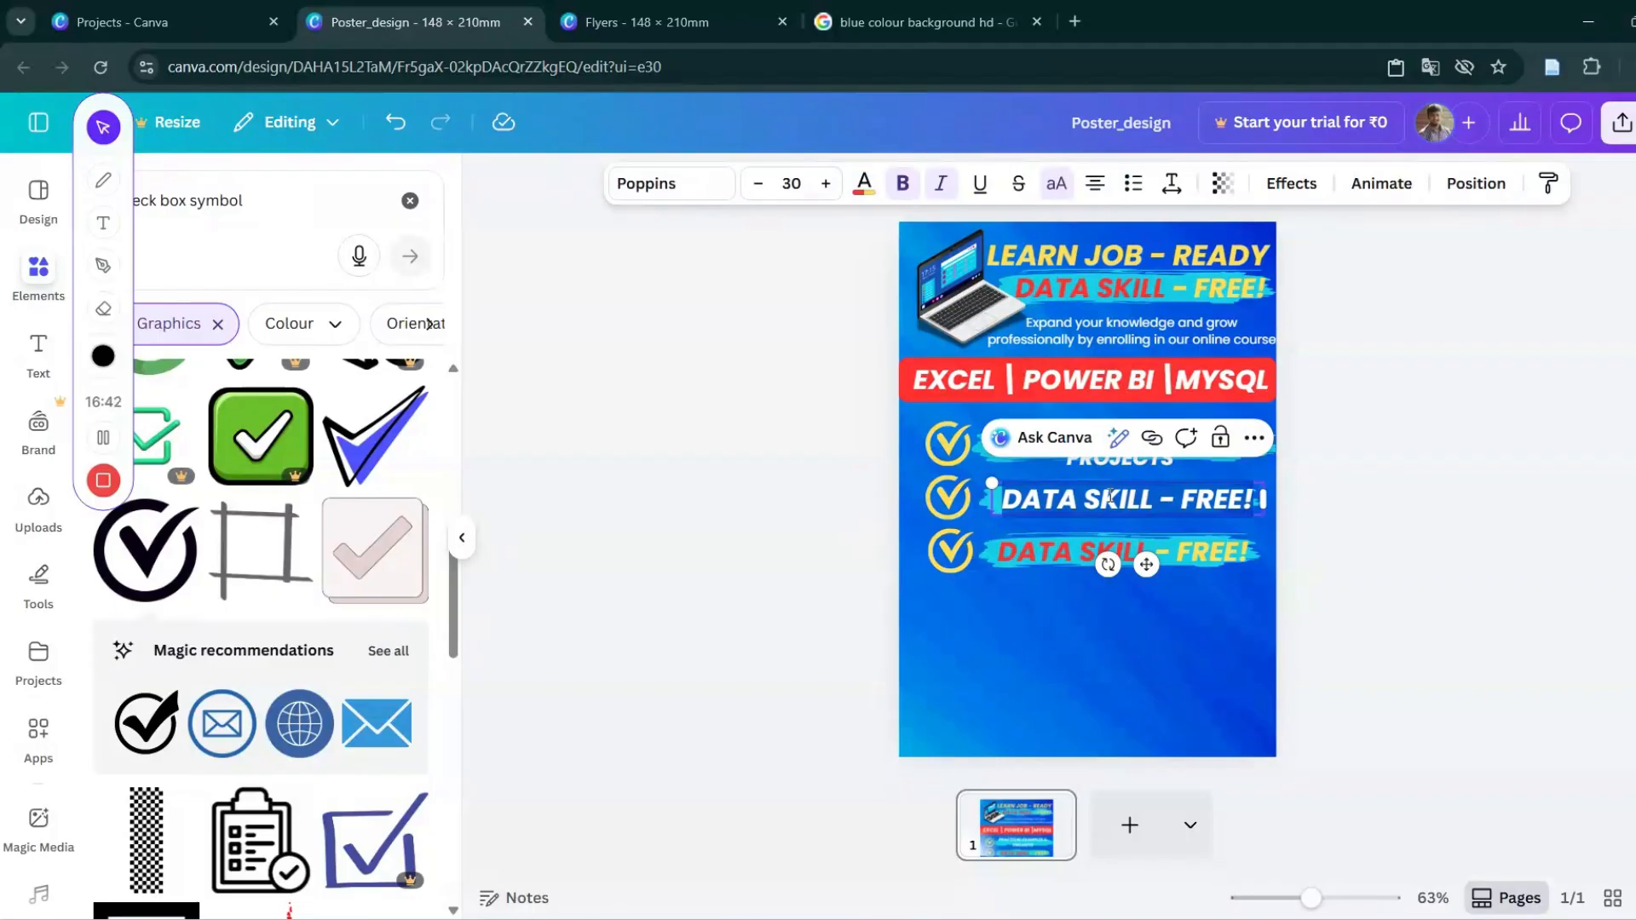
type("INT")
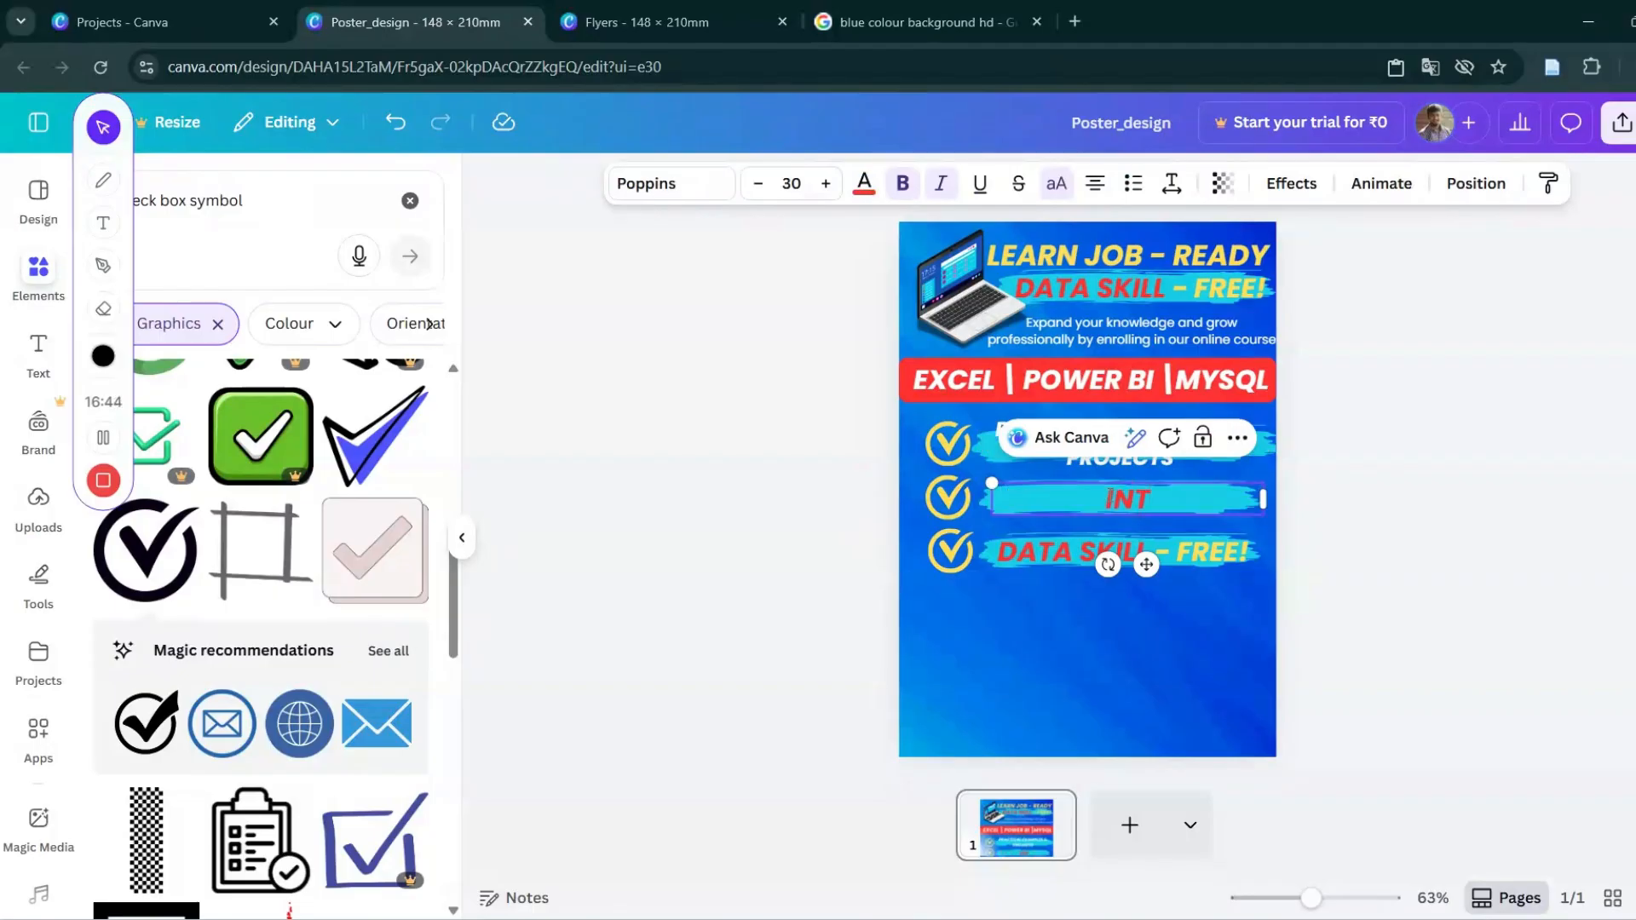
type("ERVIES")
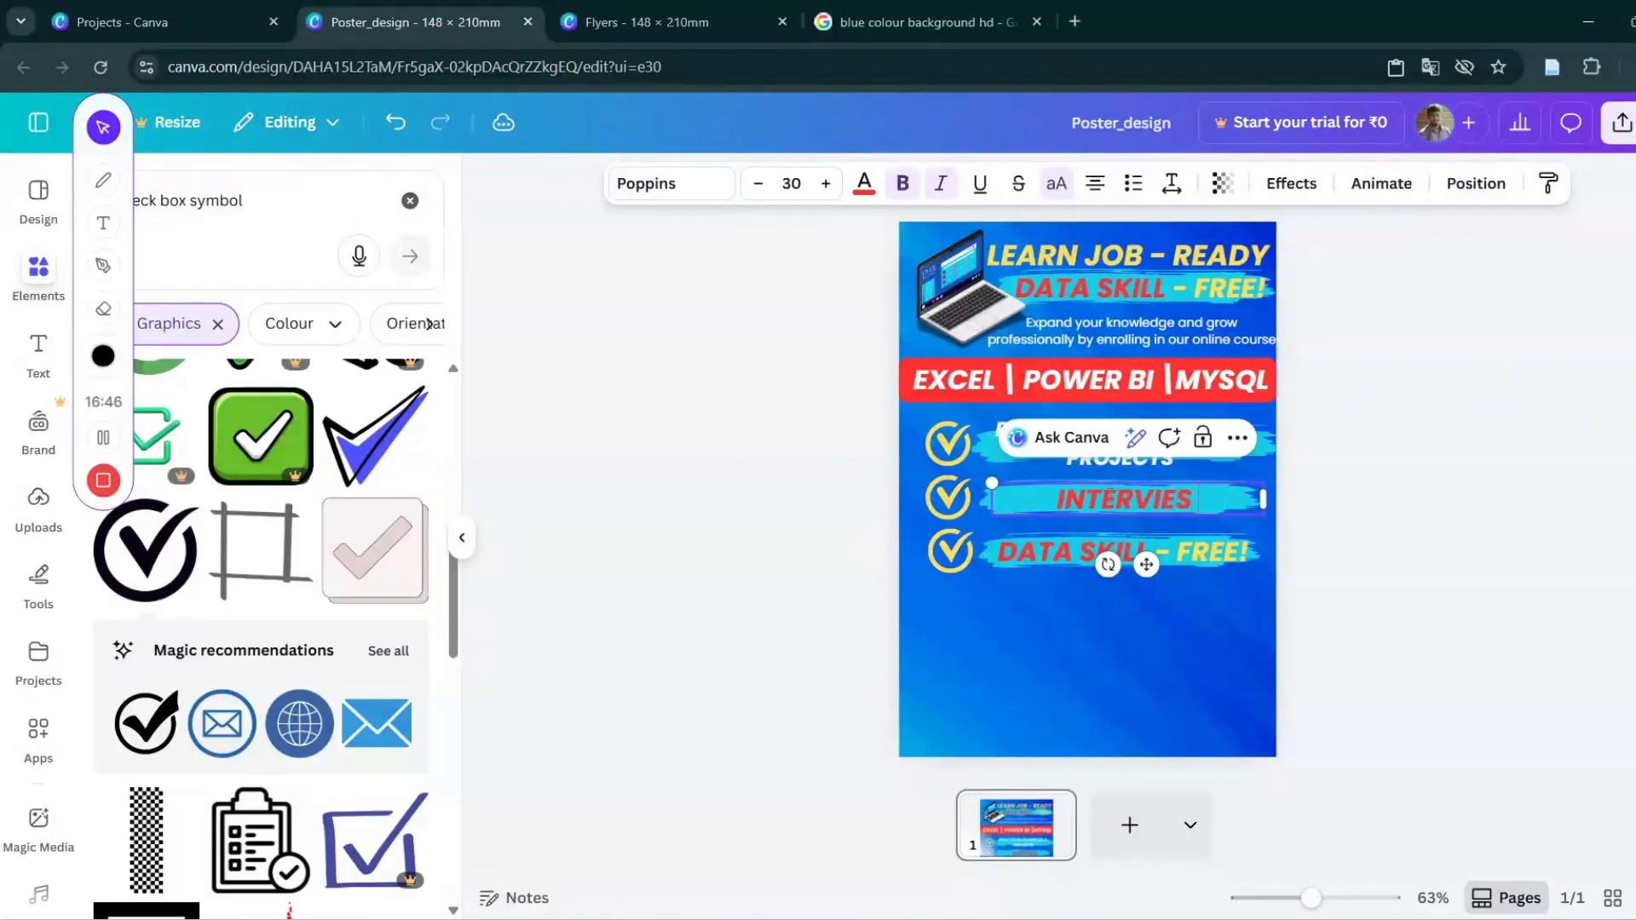
key("BackSpace")
type("W")
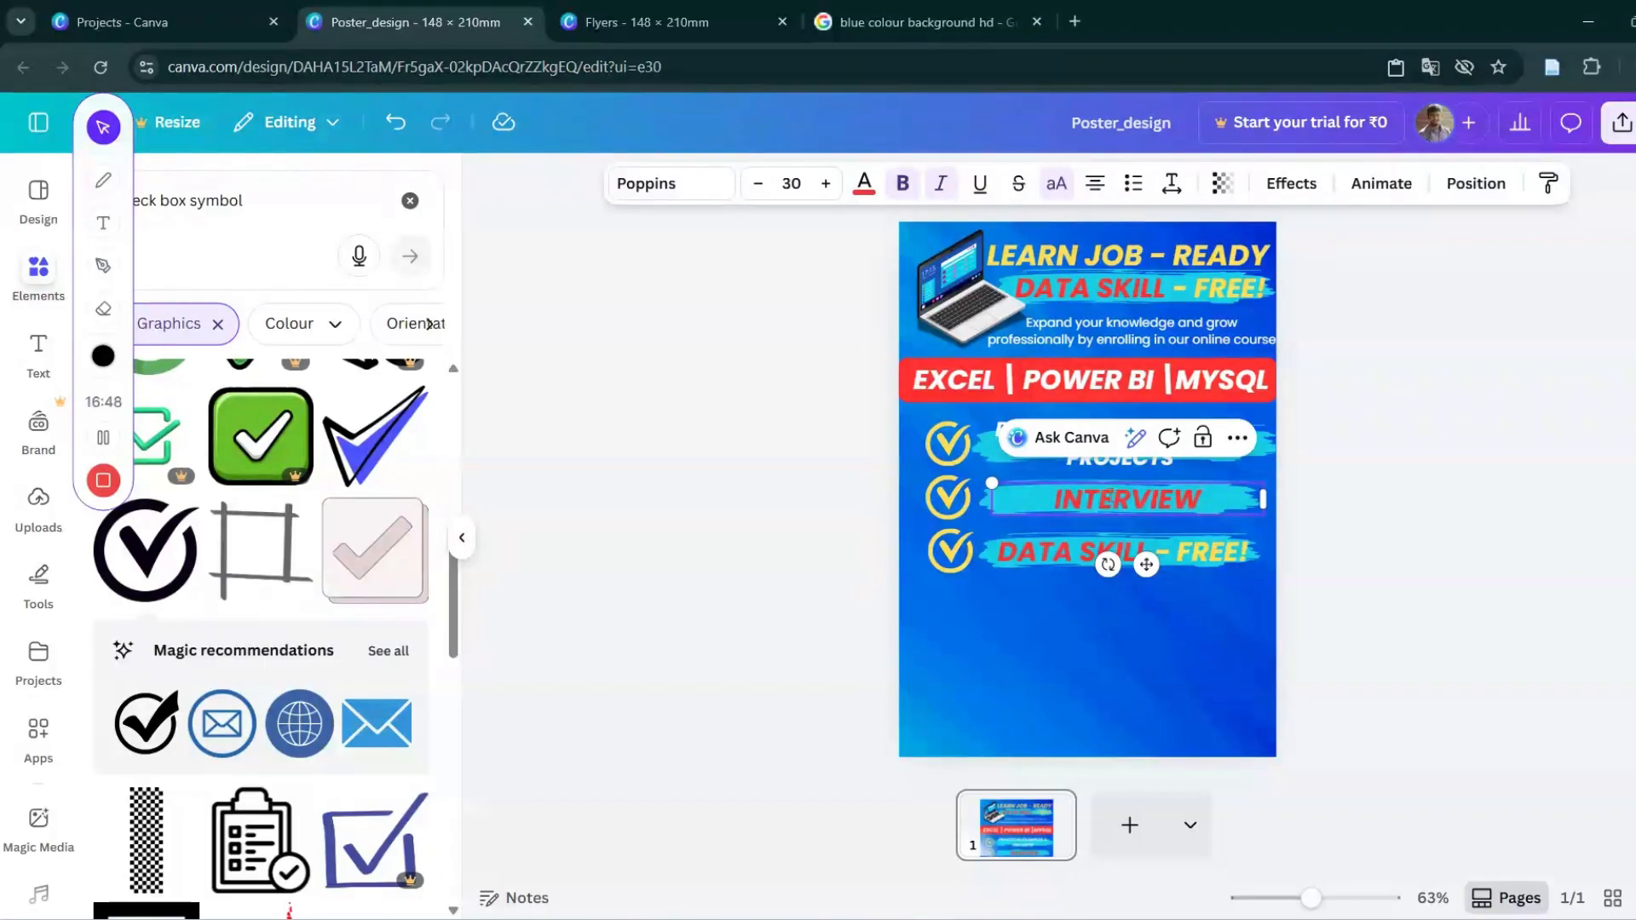
type(" & JOB")
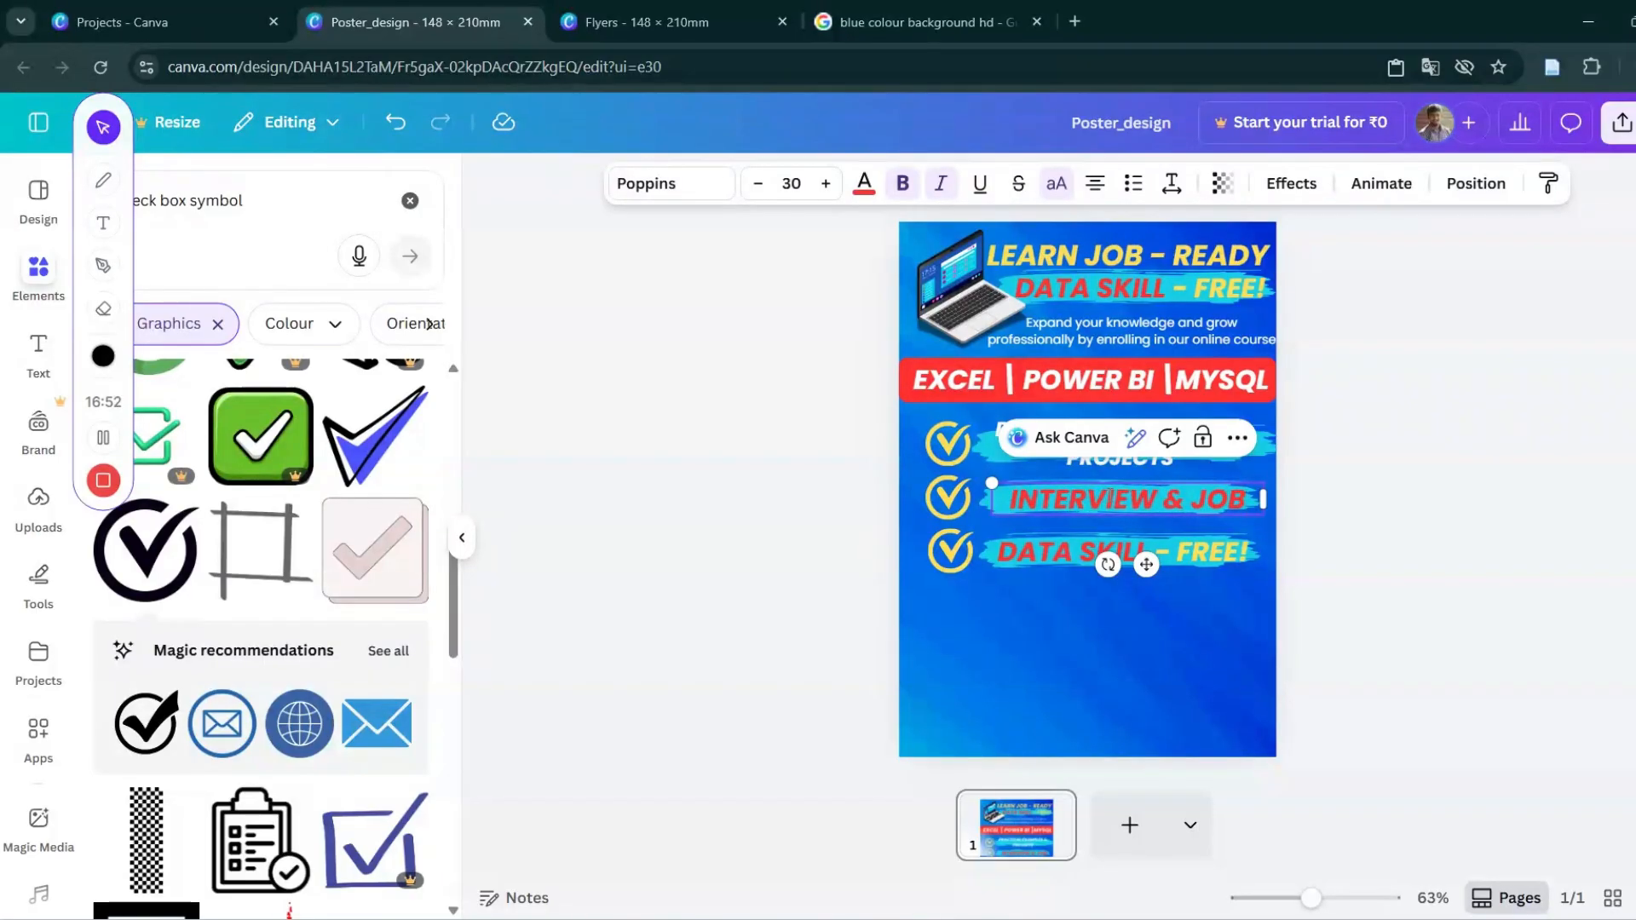
type(" TIPS")
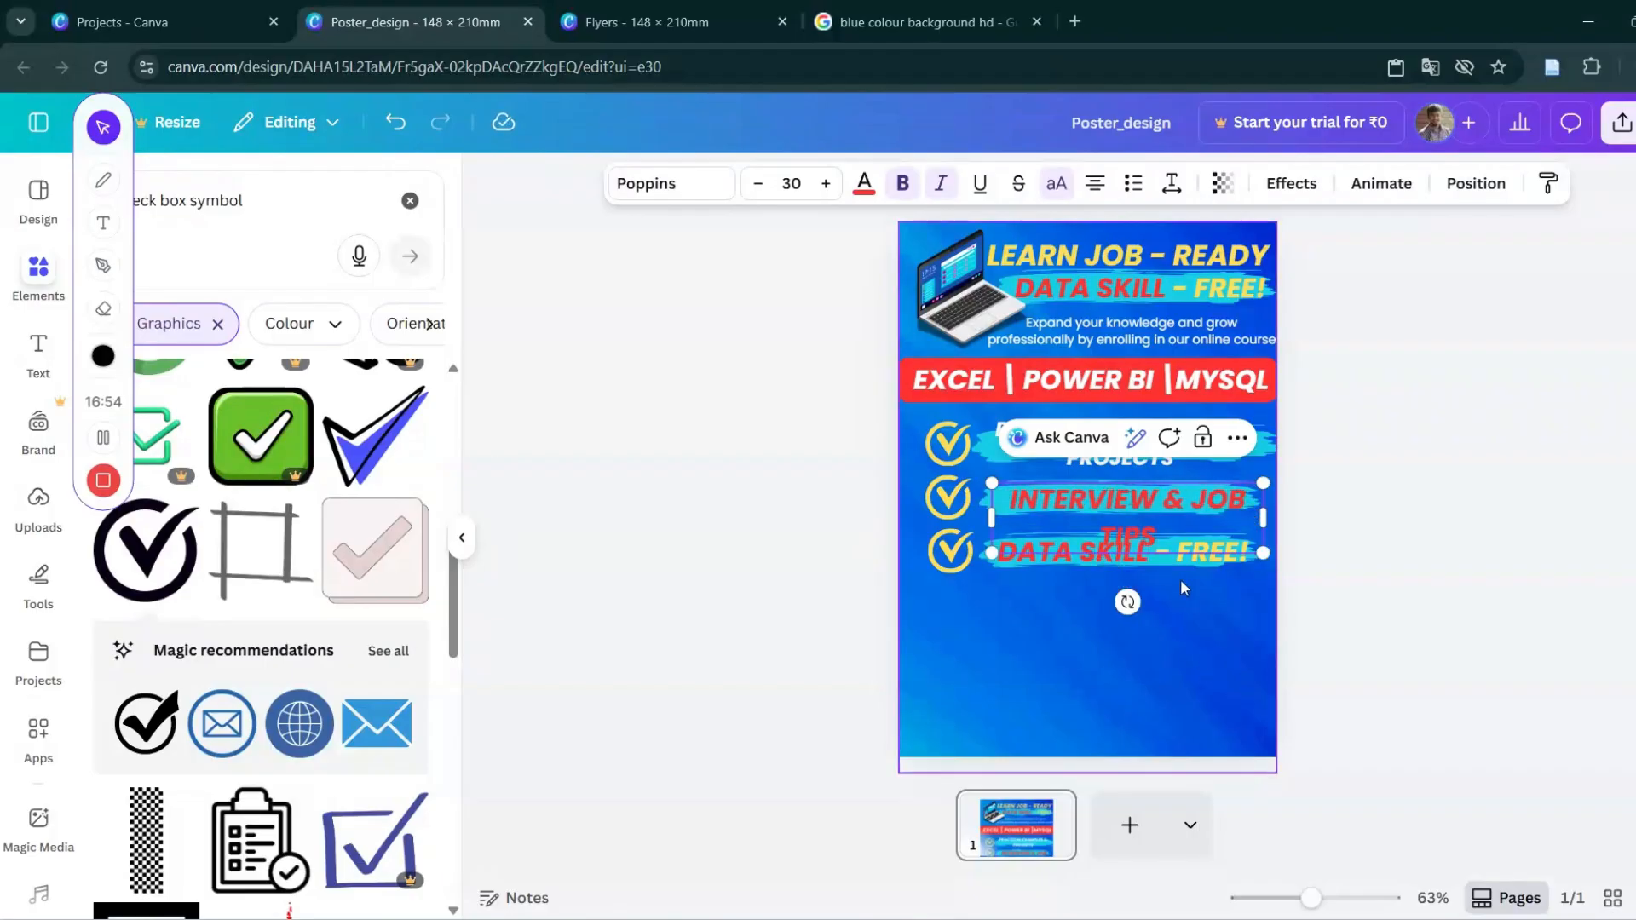
Widen the second row's text box to keep it on one line, set its font size to 25 and centre it on its brush stroke.
left_click_drag(1263, 516, 1306, 518)
left_click(756, 184)
left_click(756, 184)
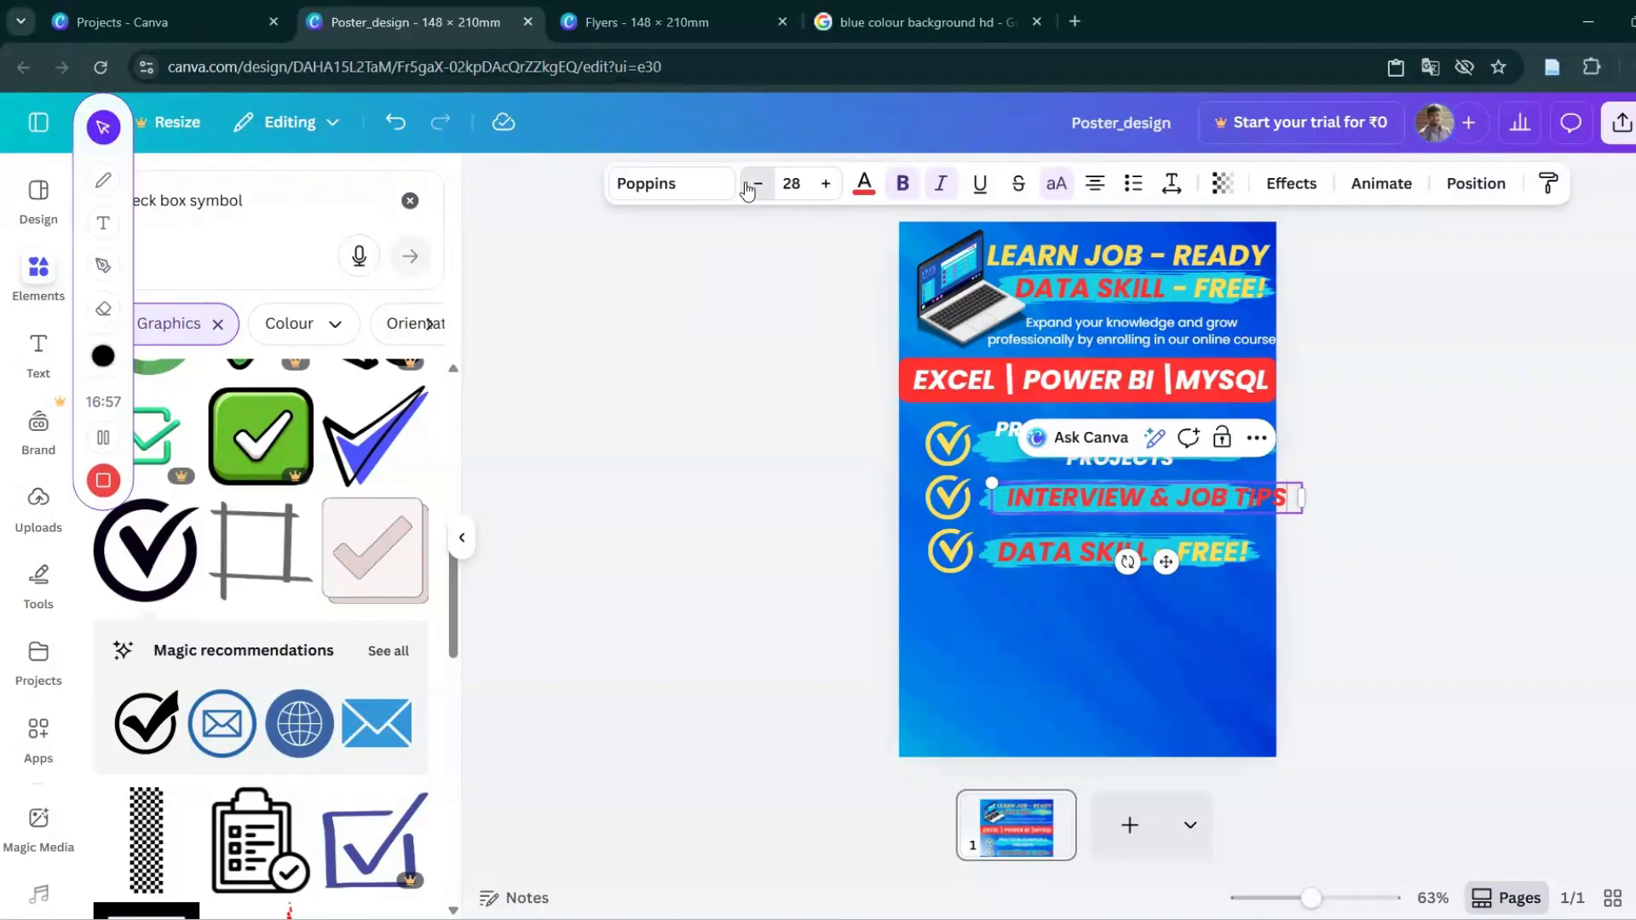
left_click(756, 184)
left_click(755, 184)
left_click(756, 184)
left_click_drag(1168, 562, 1138, 554)
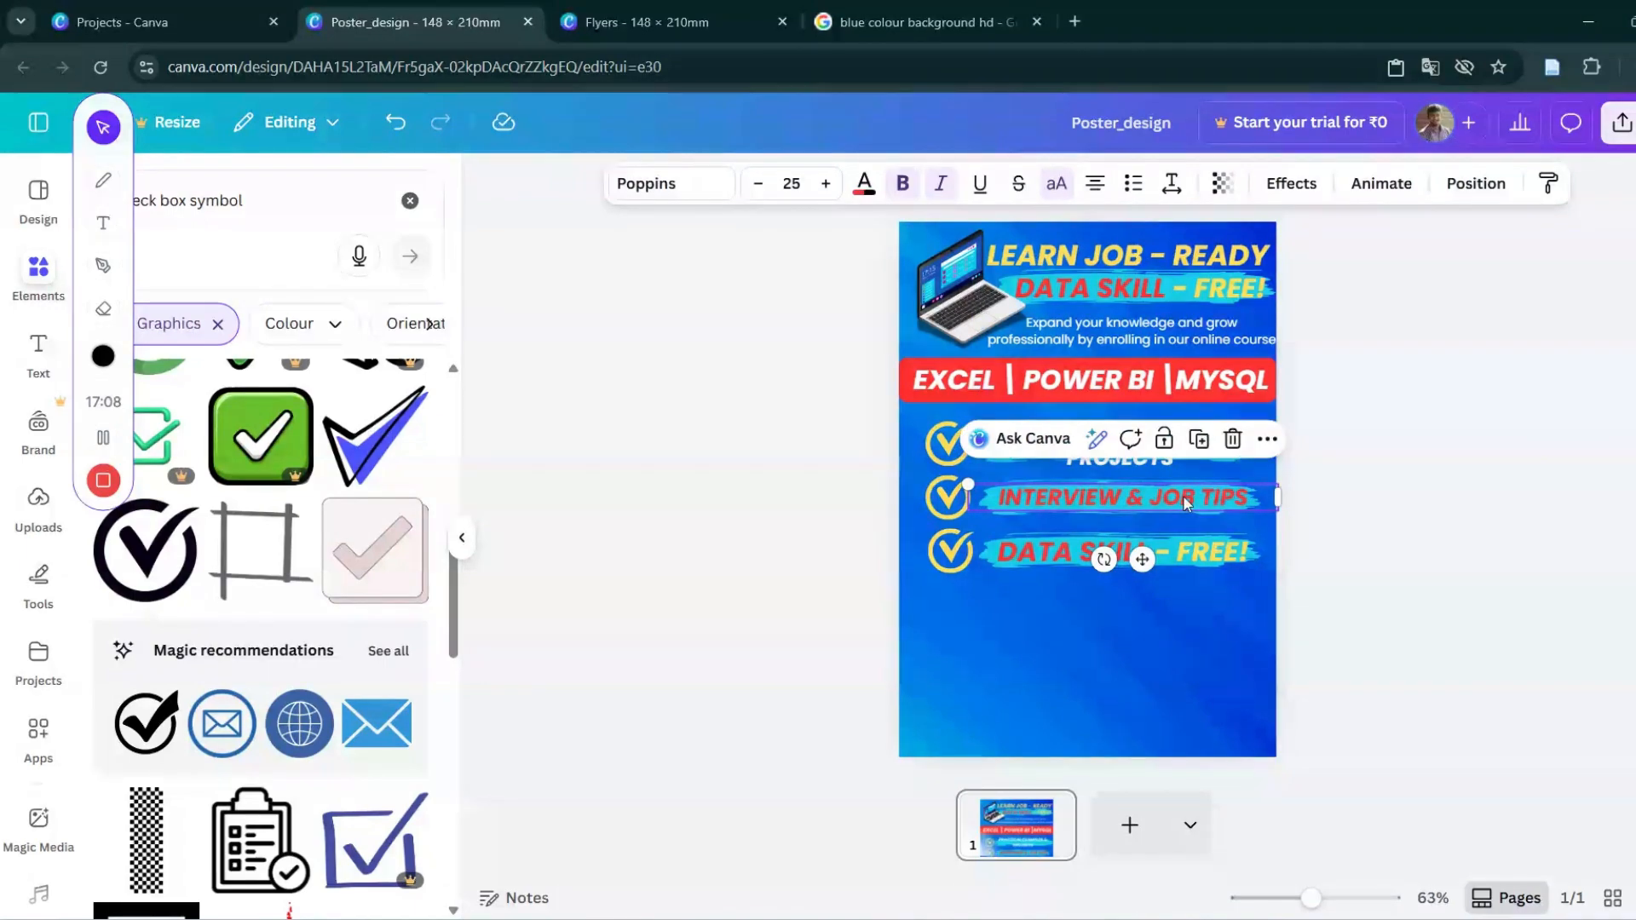
Set the "INTERVIEW & JOB TIPS" text colour to white and nudge the text slightly down on its brush stroke.
left_click(864, 183)
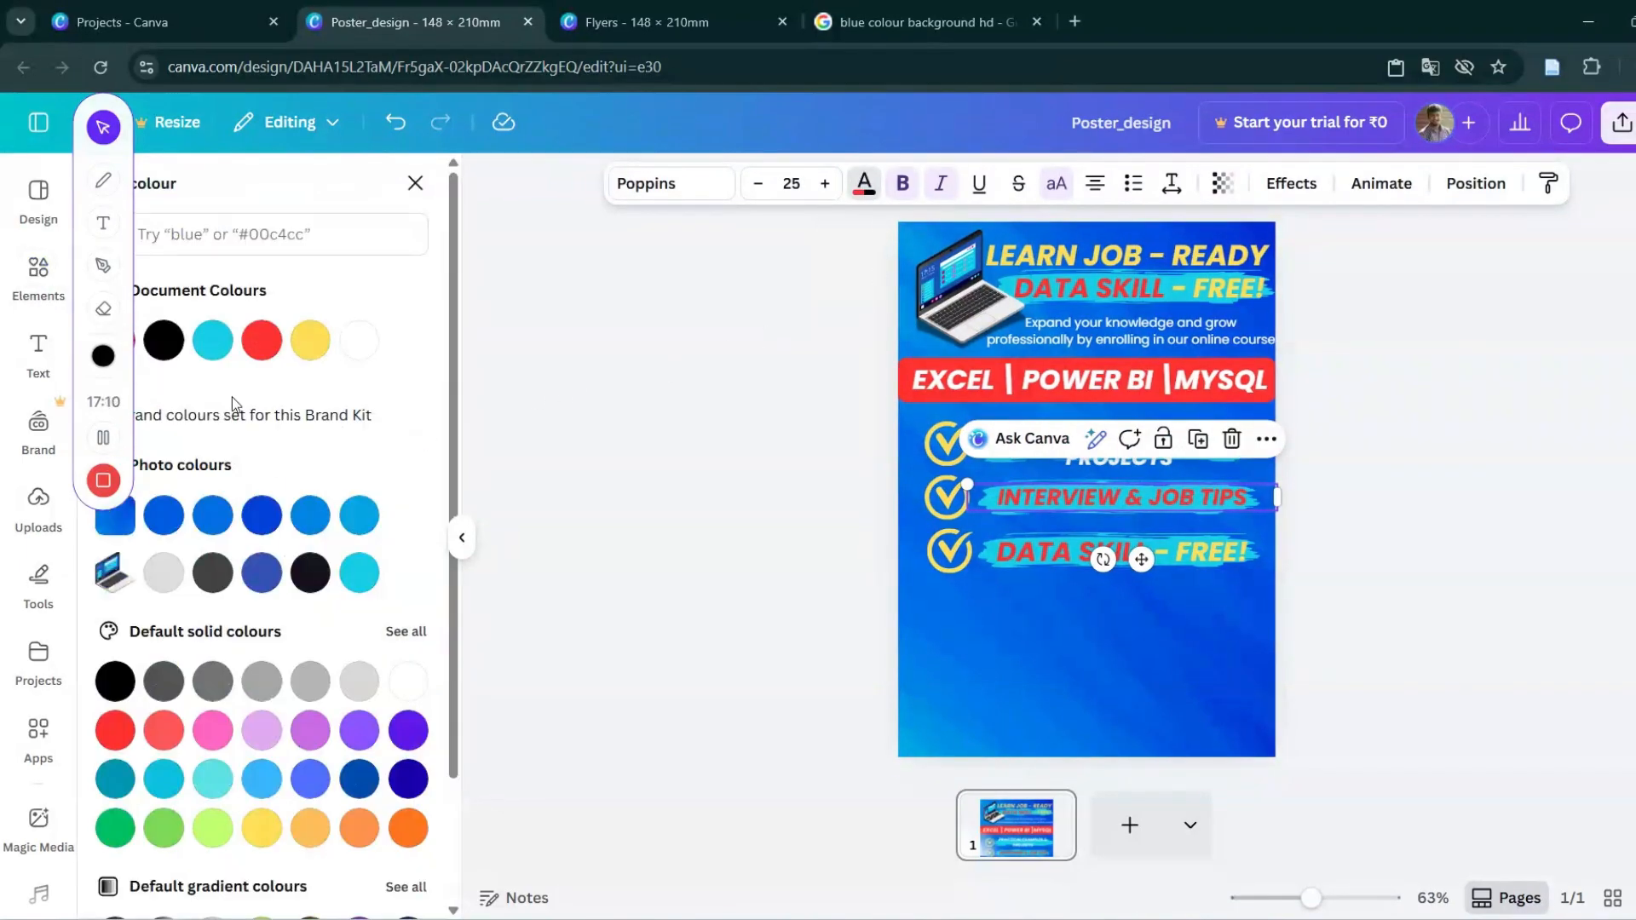
left_click(349, 358)
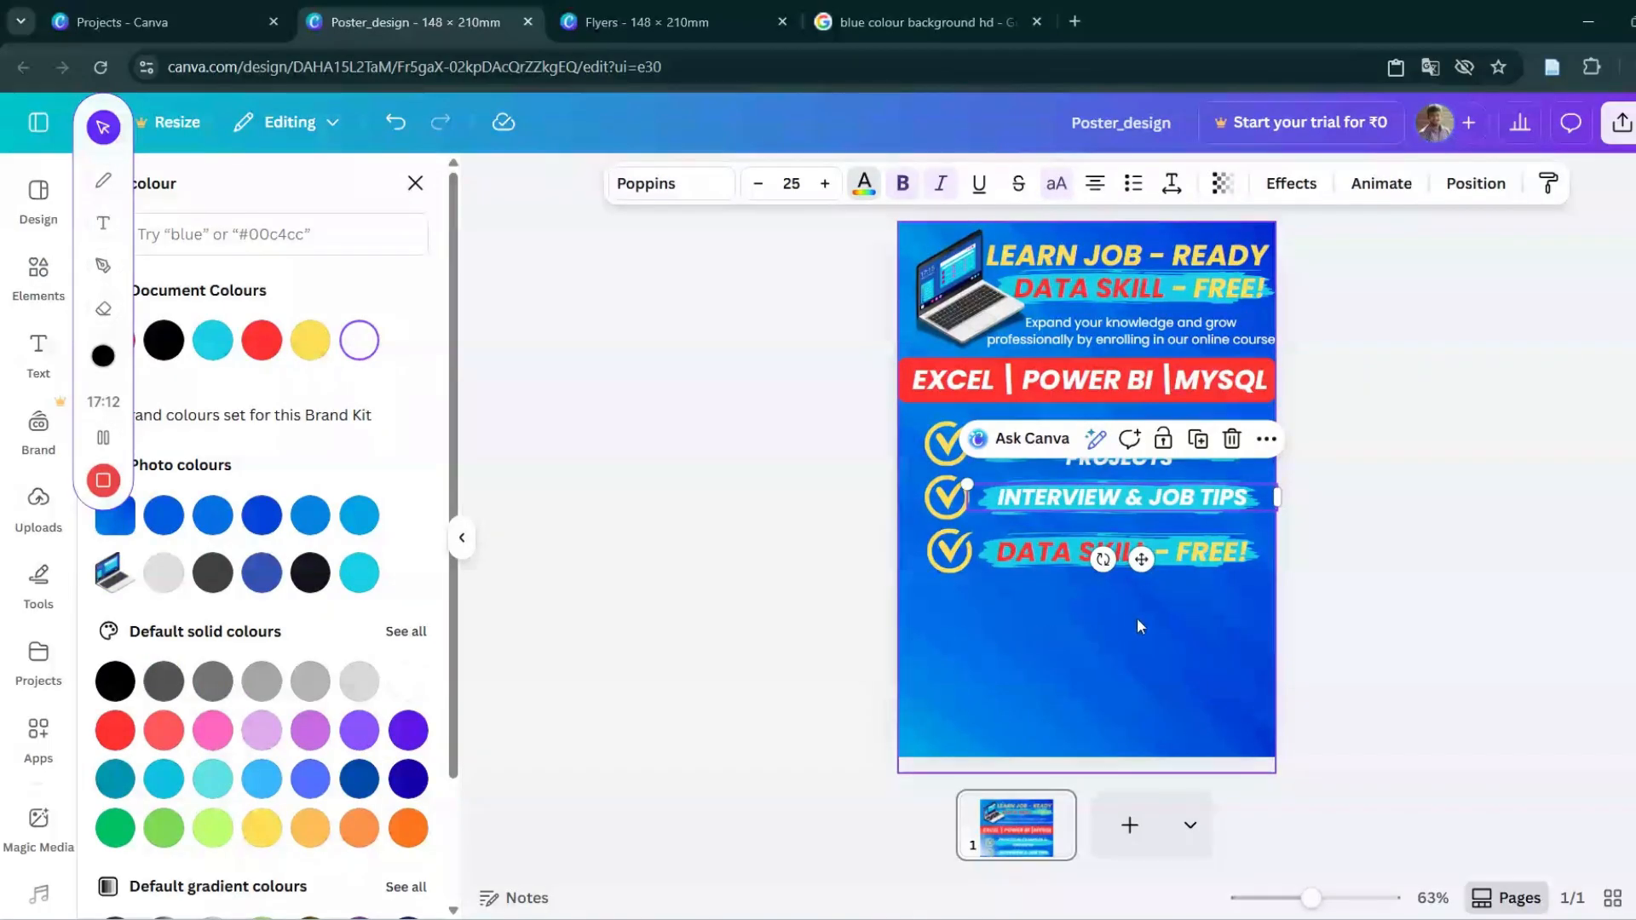
left_click(1219, 591)
left_click_drag(1164, 498, 1161, 492)
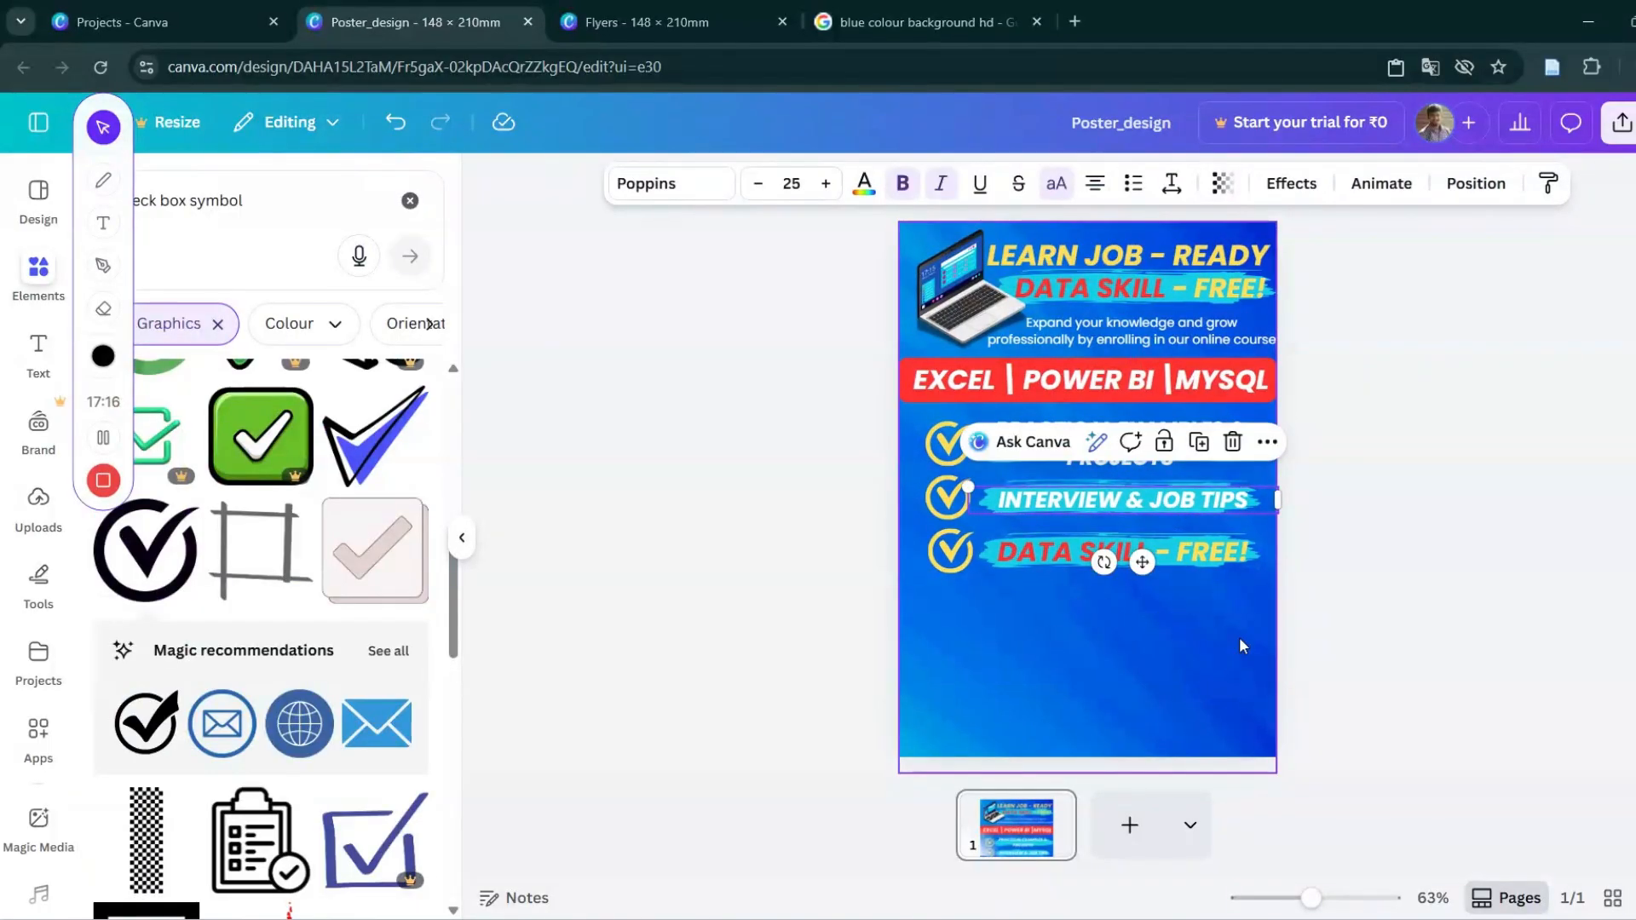
Replace the third row's text with "STEP-BY-STEP TUTORIALS".
double_click(1202, 546)
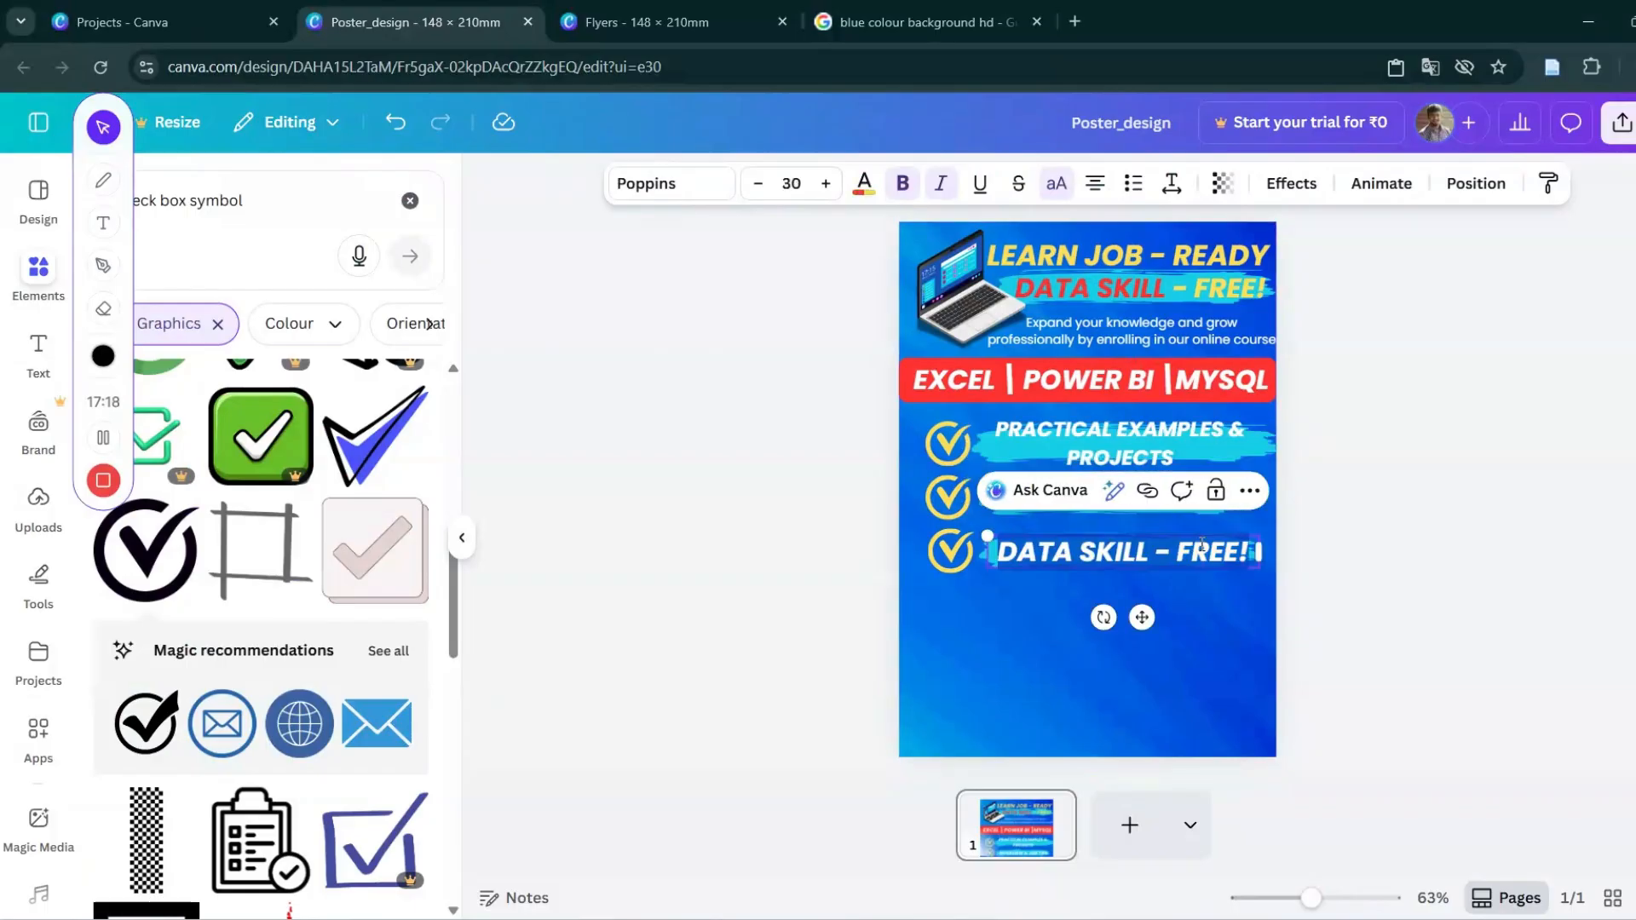
key("BackSpace")
type("STE")
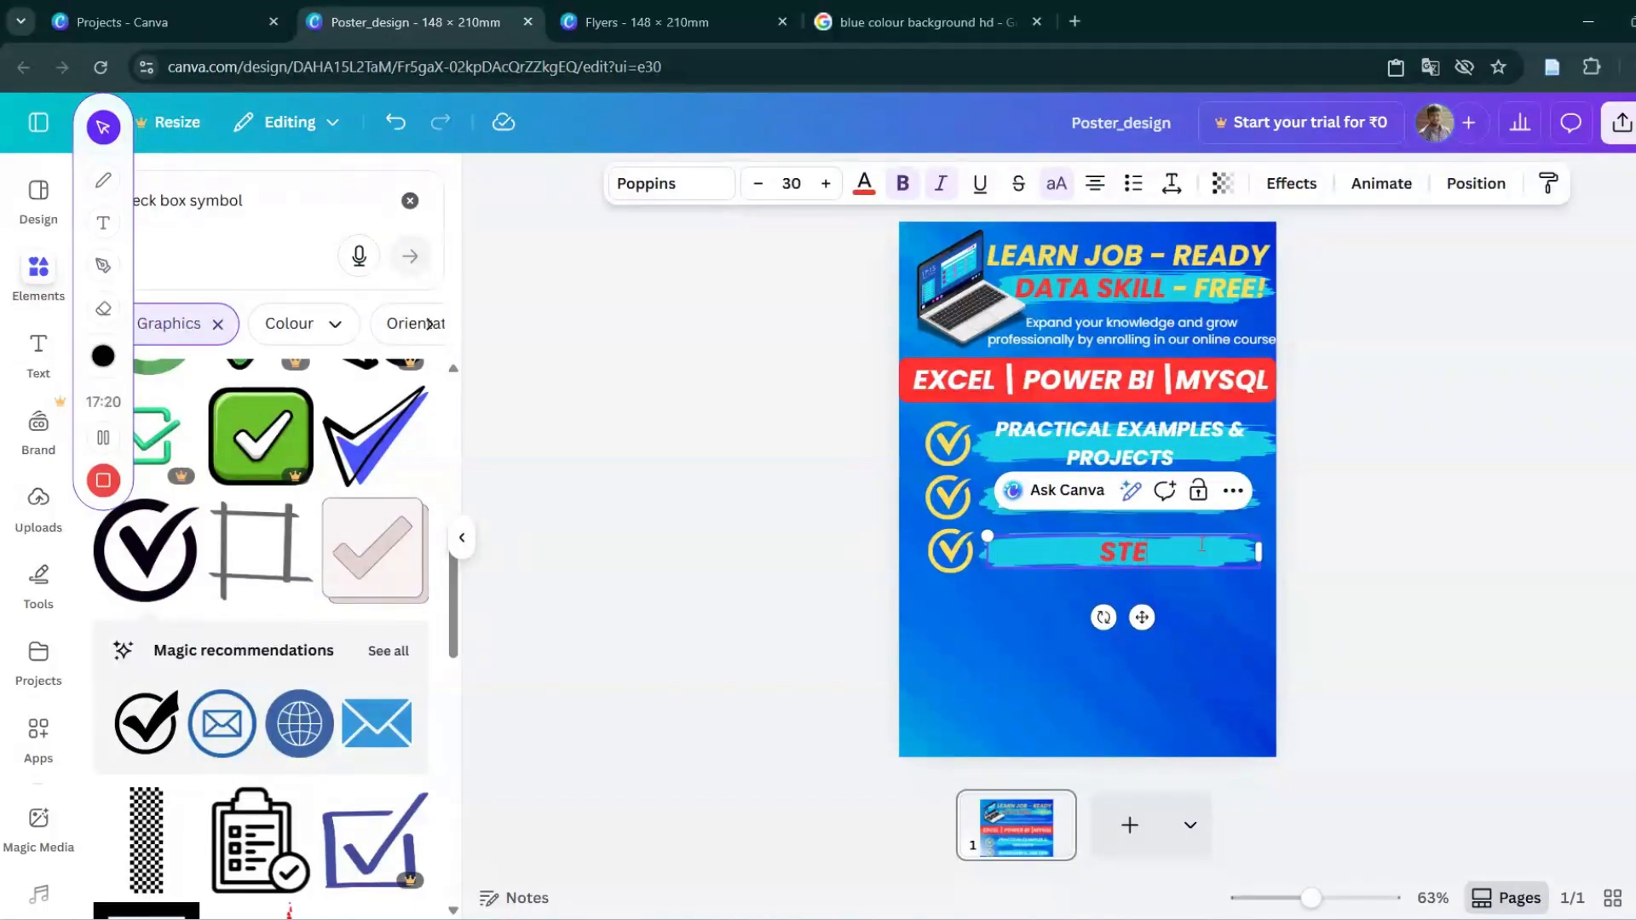
type("P -BY-")
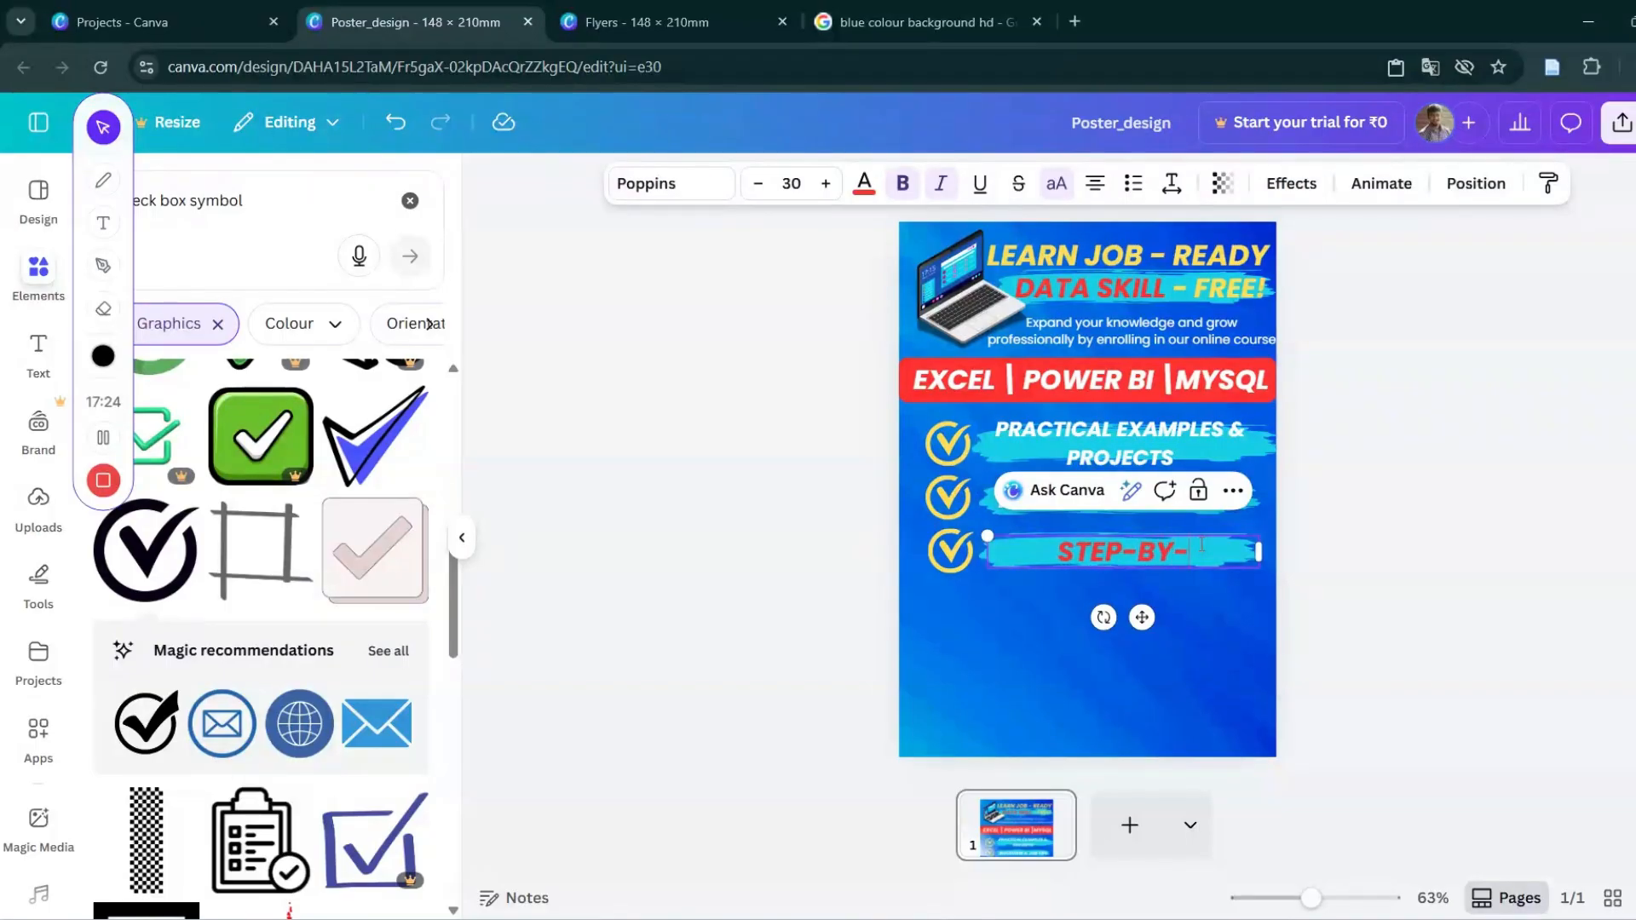
type("STEP")
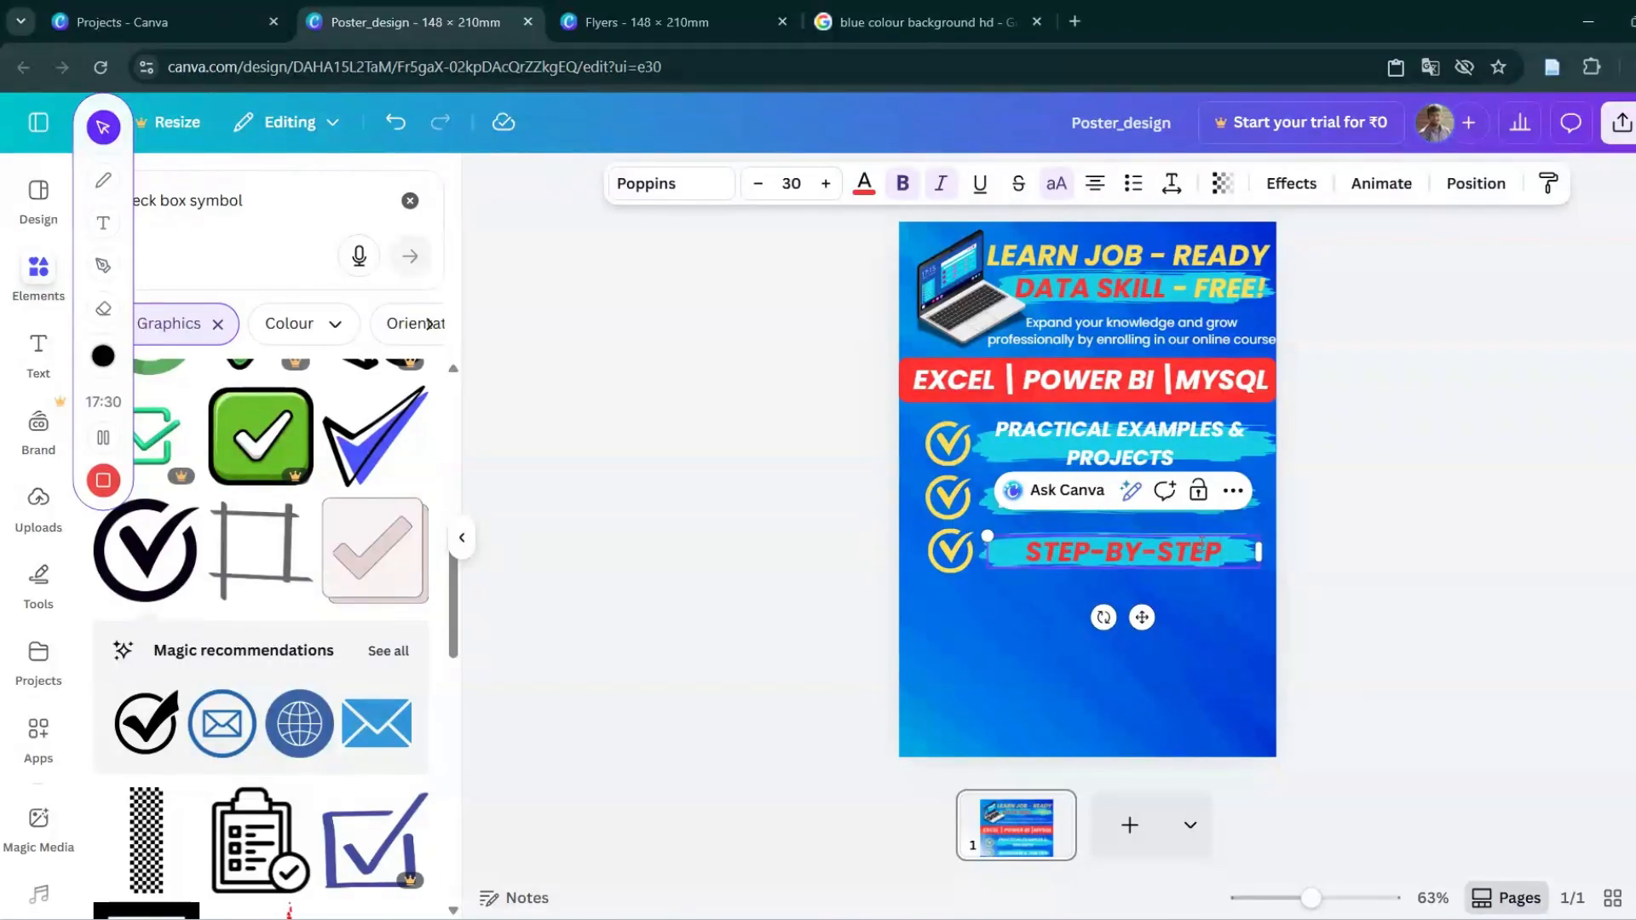
type("TO")
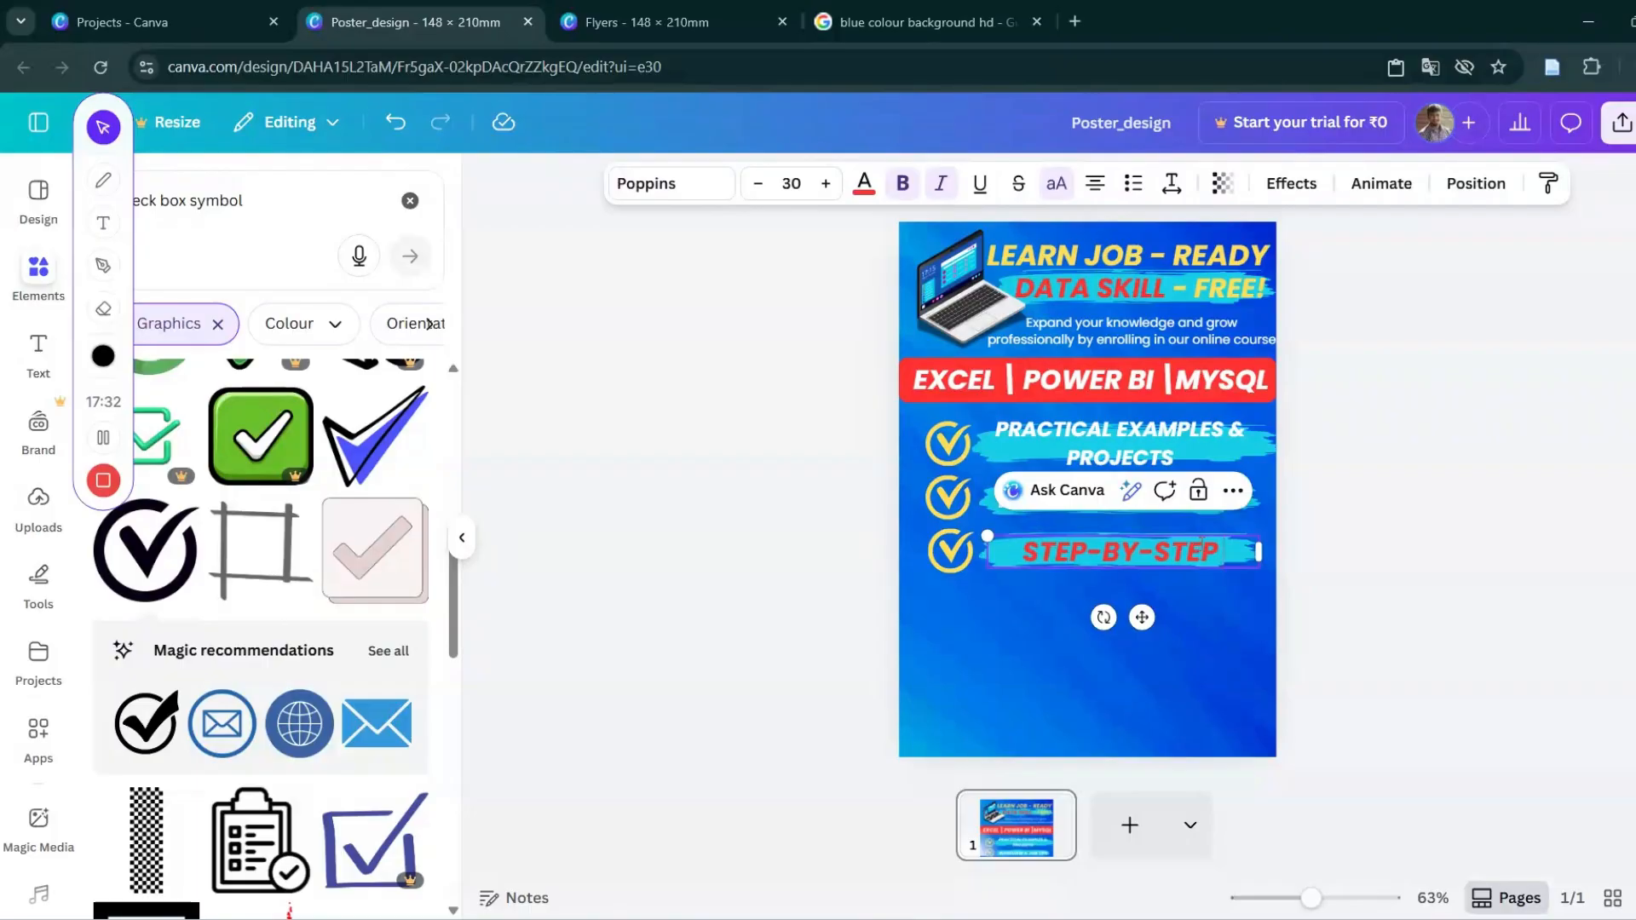
type("U")
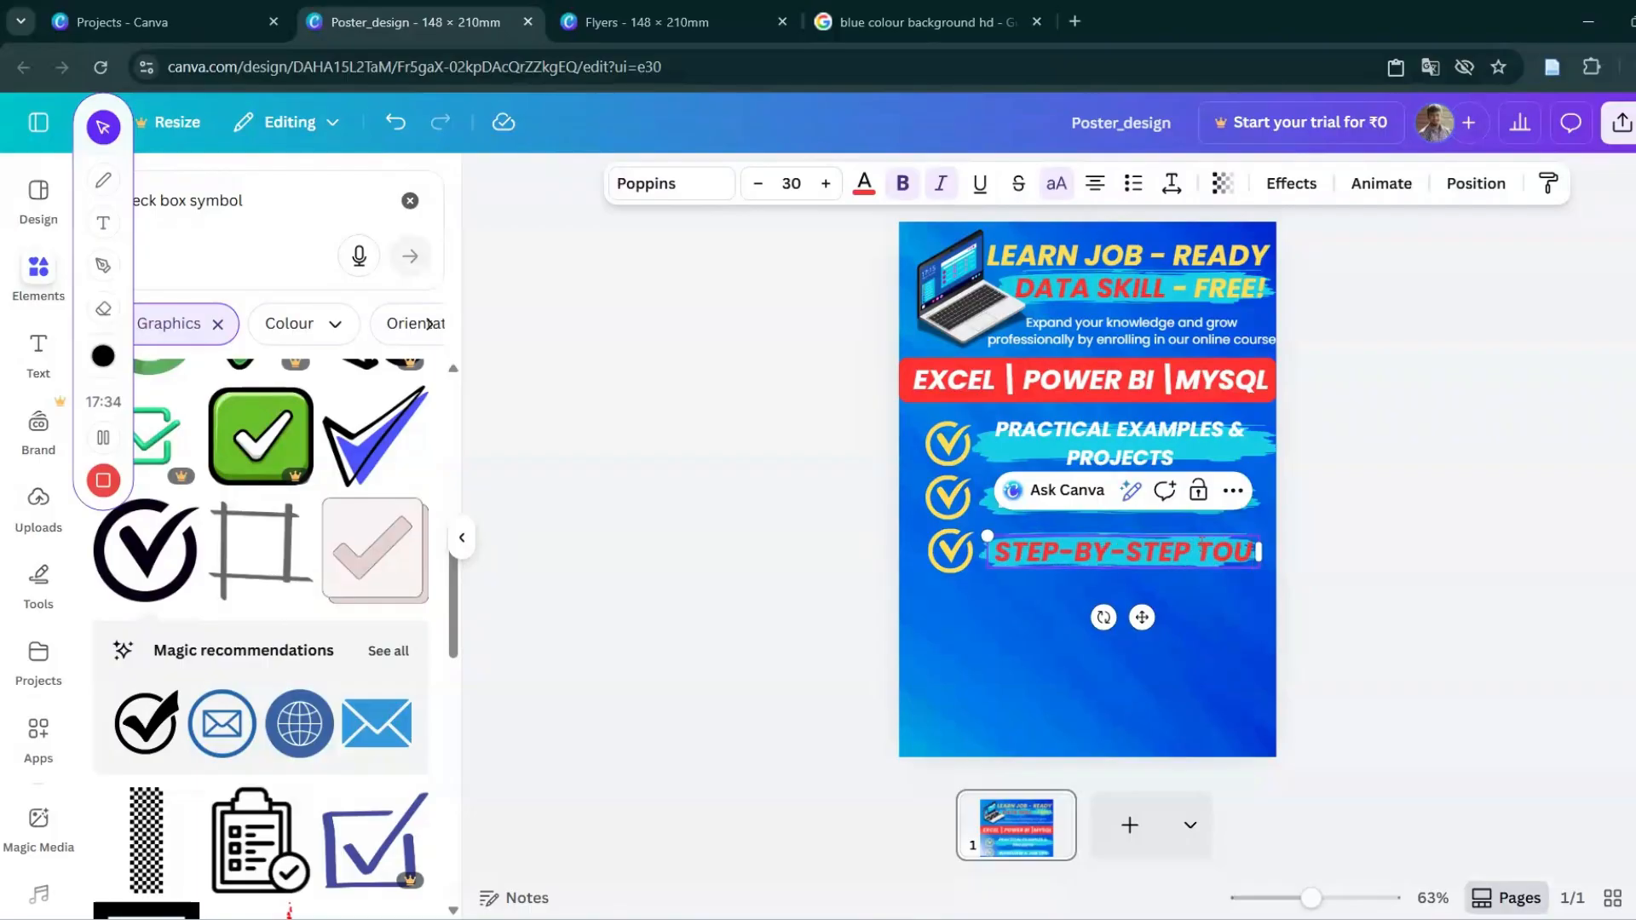
key("BackSpace")
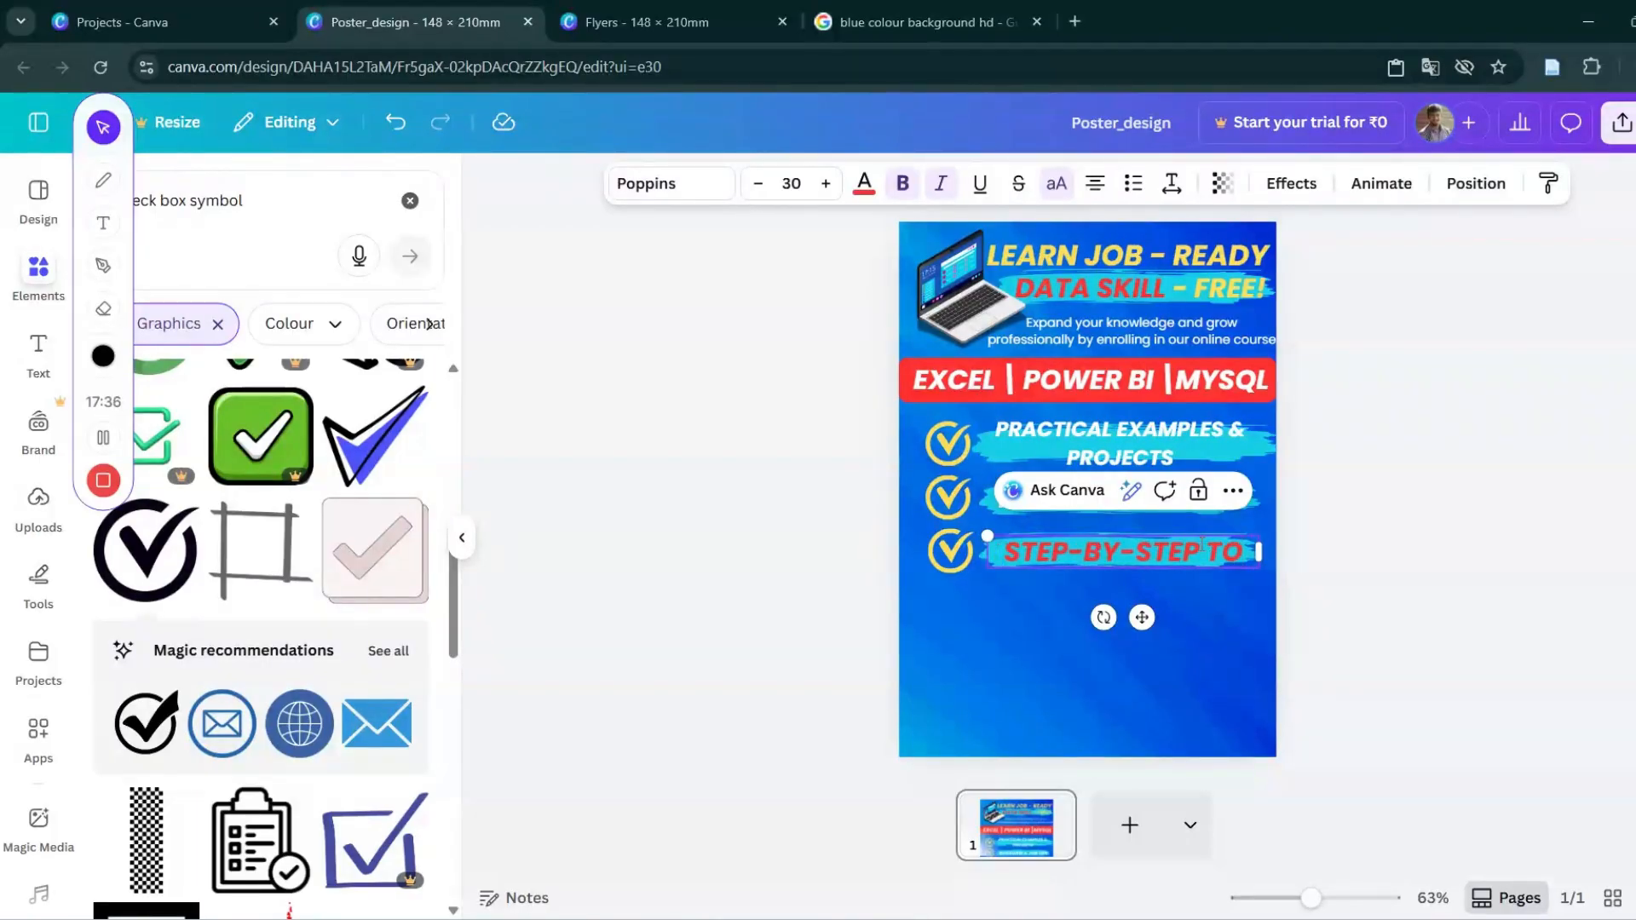
key("BackSpace")
type("UTO")
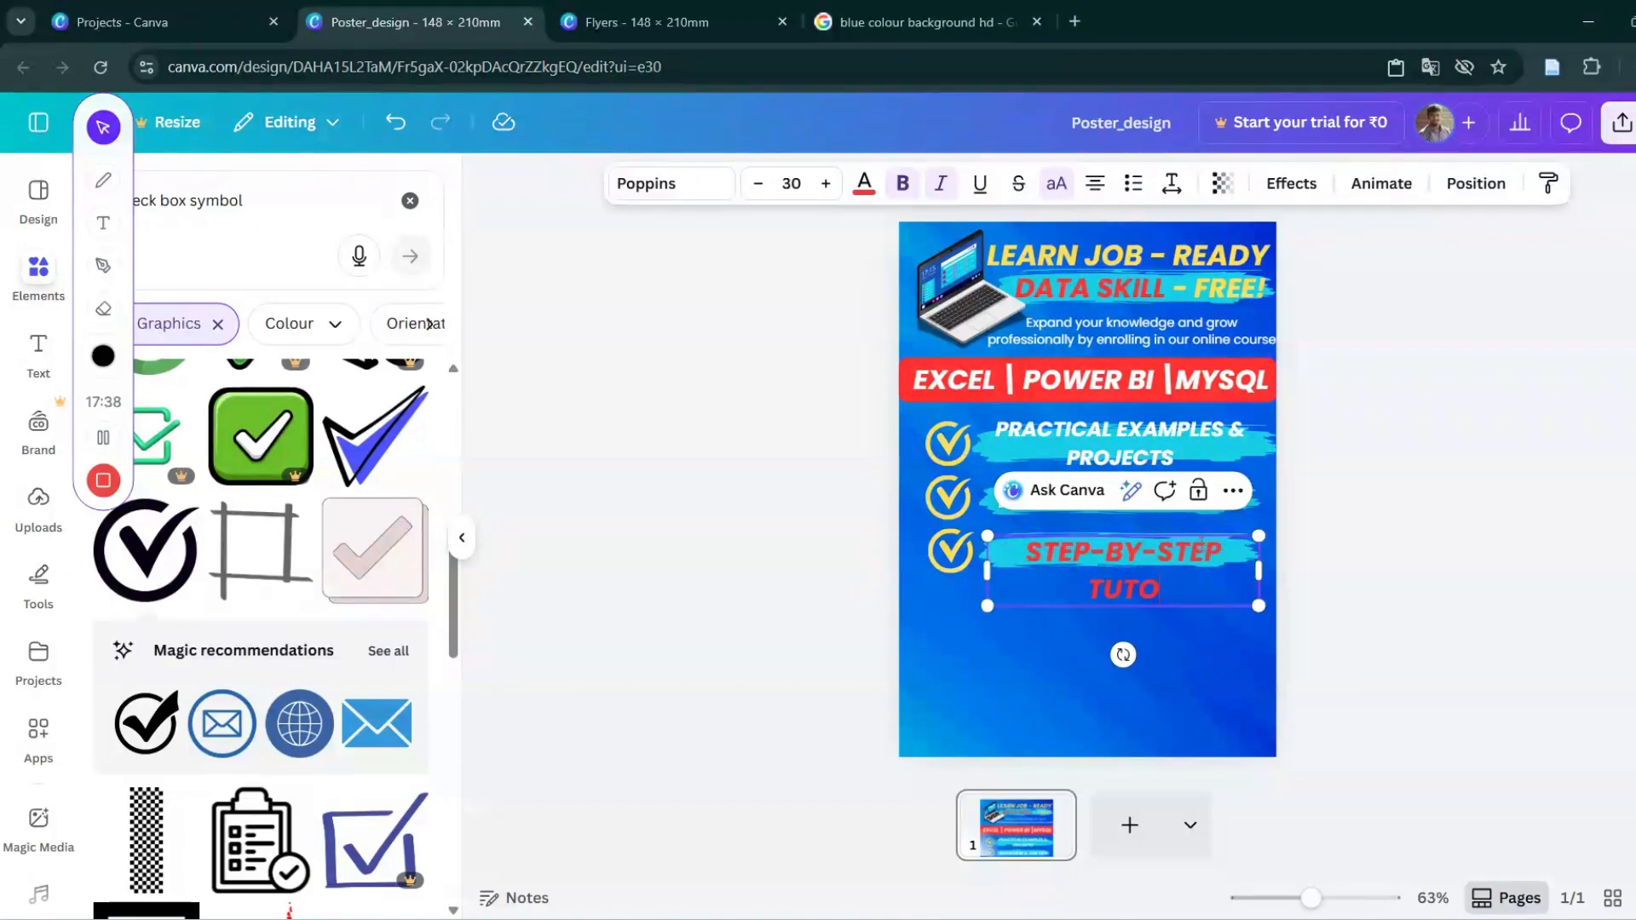
type("RIALS")
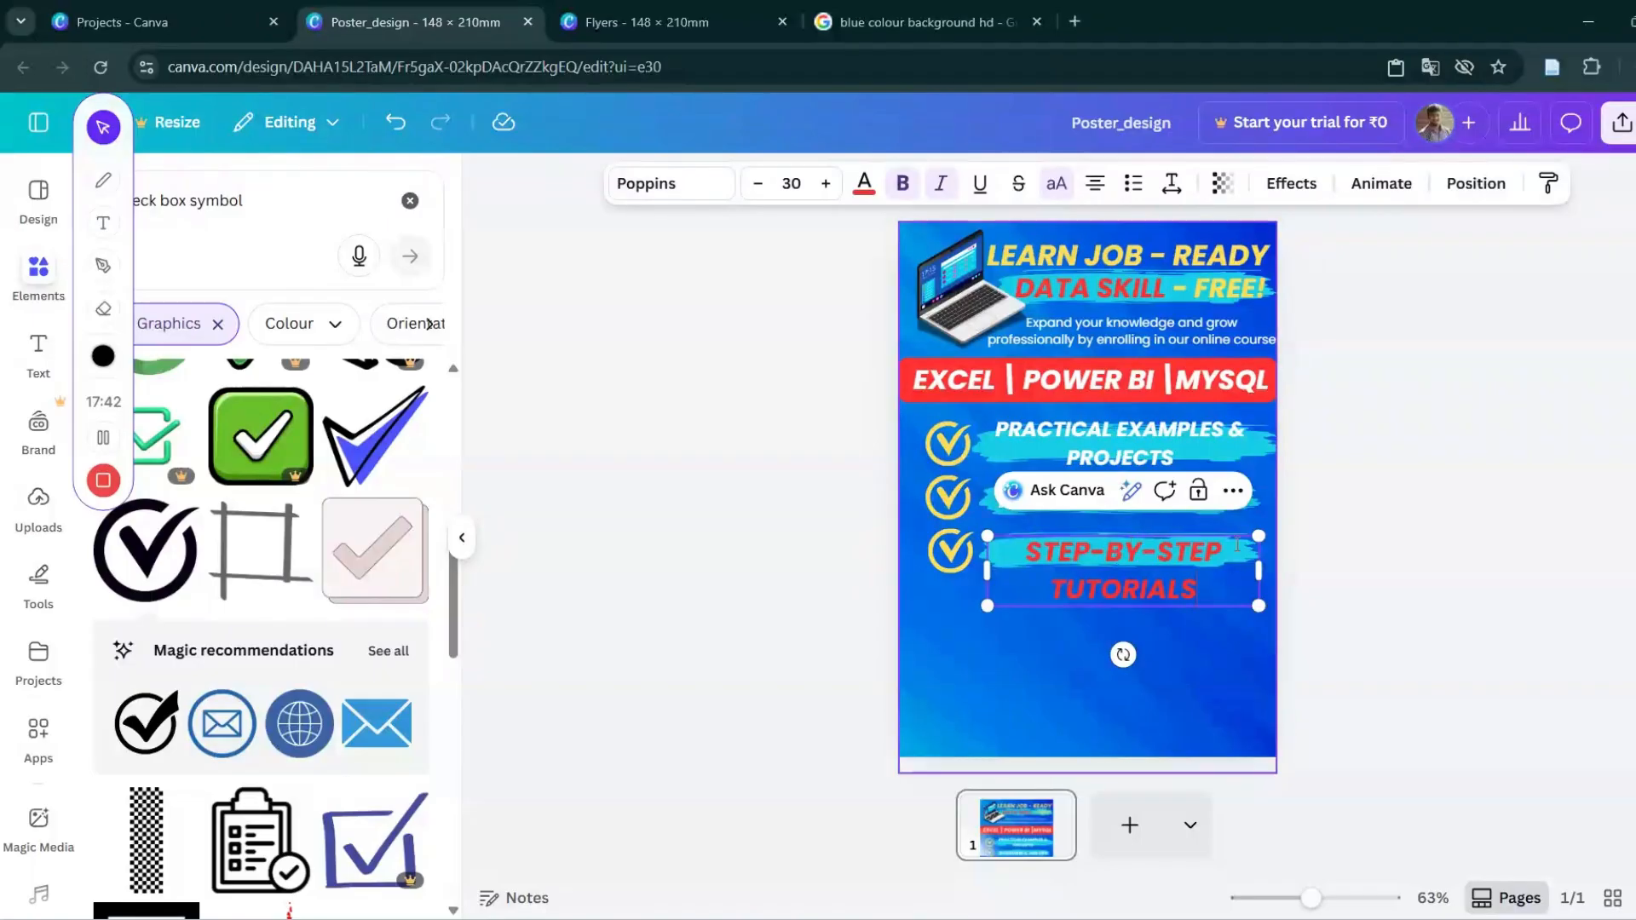
Fit the third row's text on one line within the page by resizing its text box and setting the font size to 24.
left_click_drag(1259, 571, 1348, 571)
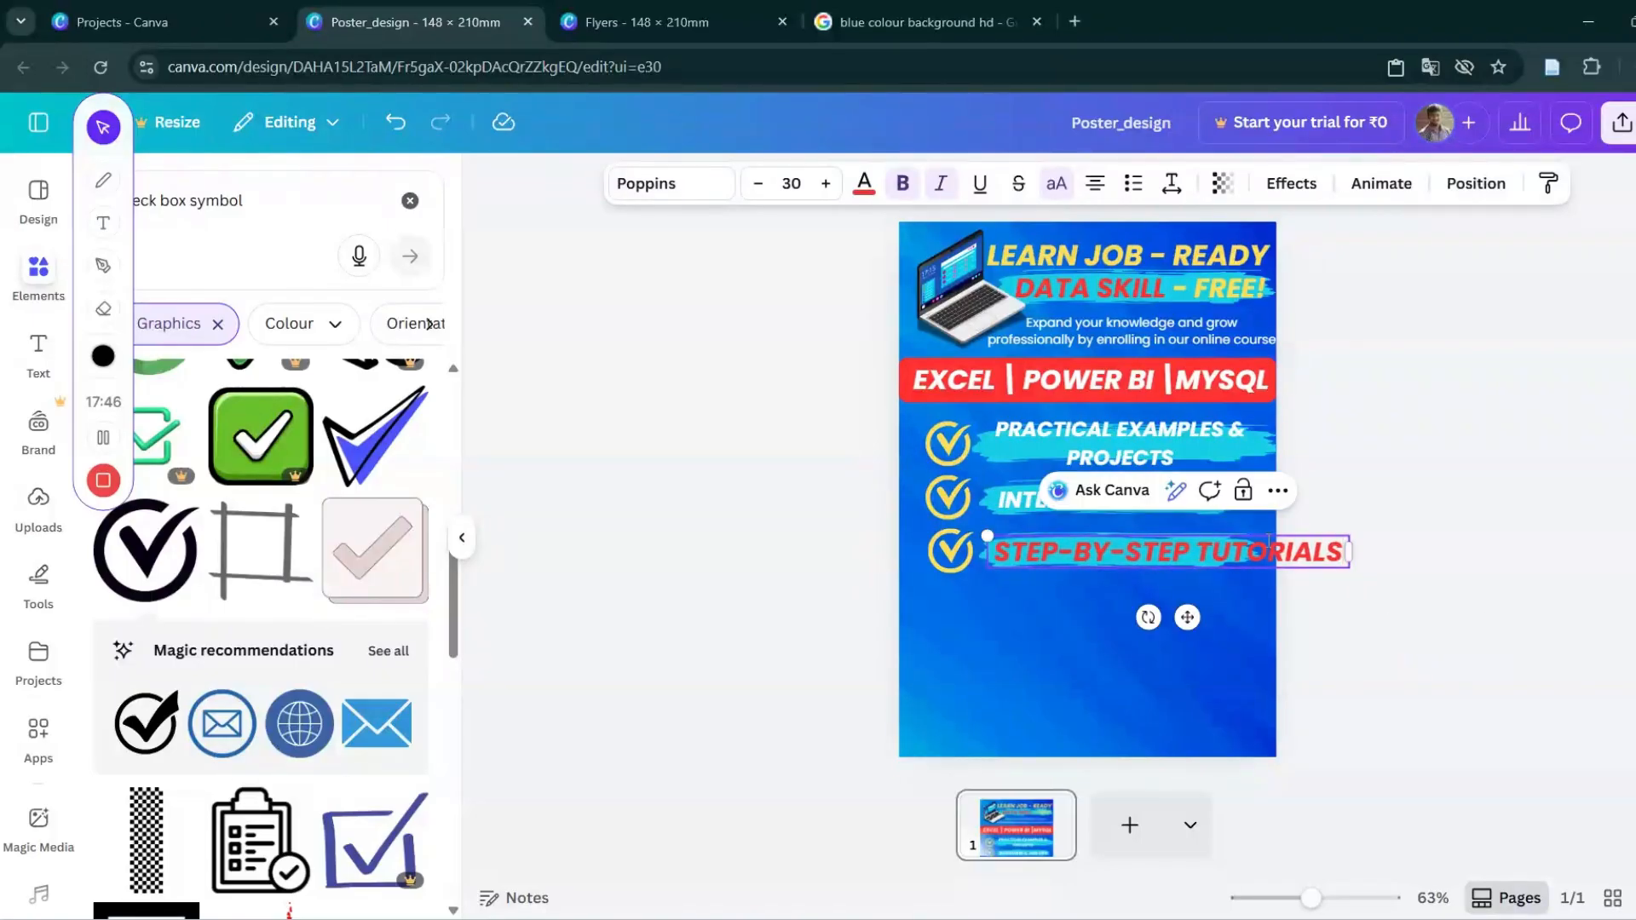
left_click(759, 184)
left_click(759, 184)
left_click(759, 184)
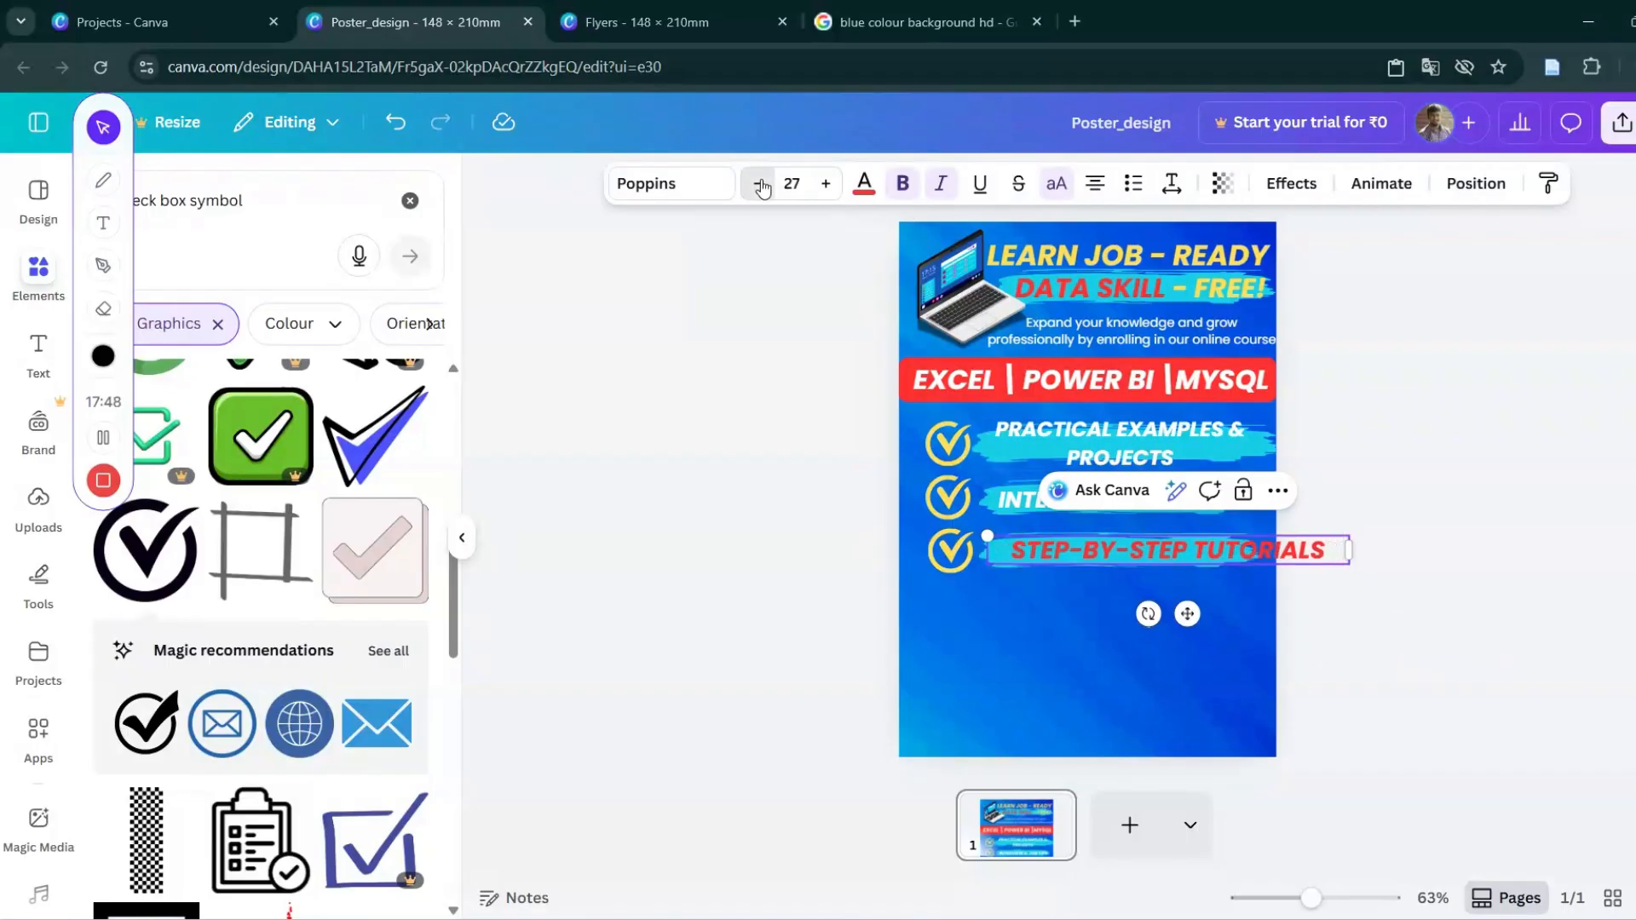
left_click(759, 184)
left_click(759, 184)
left_click_drag(1349, 551, 1286, 555)
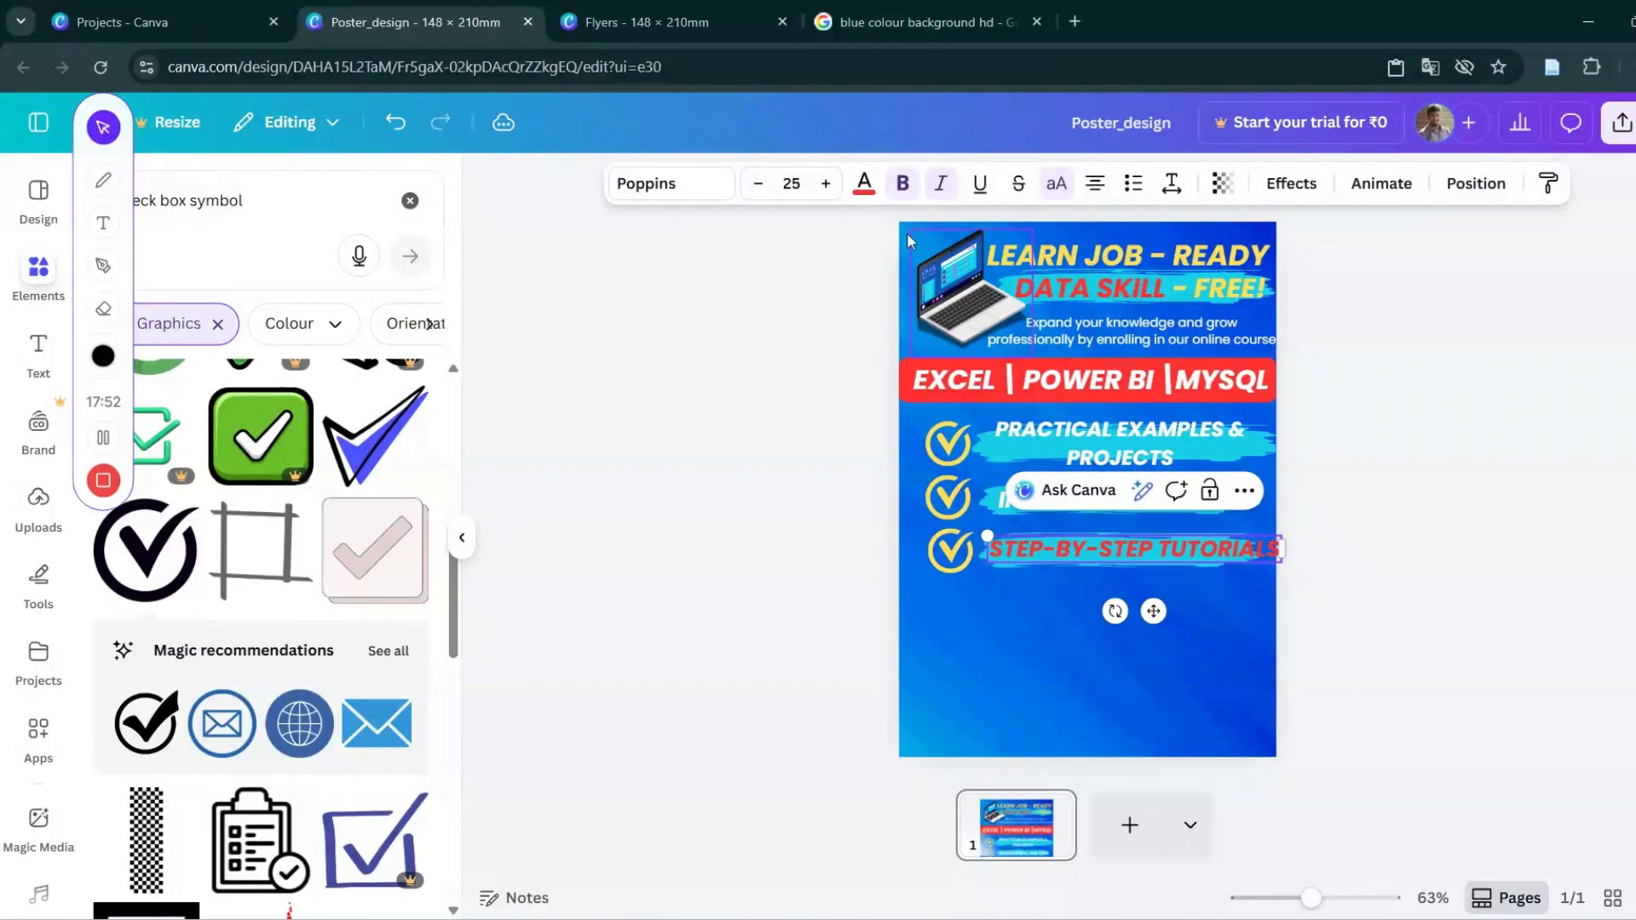
left_click(757, 184)
left_click(757, 184)
left_click(758, 184)
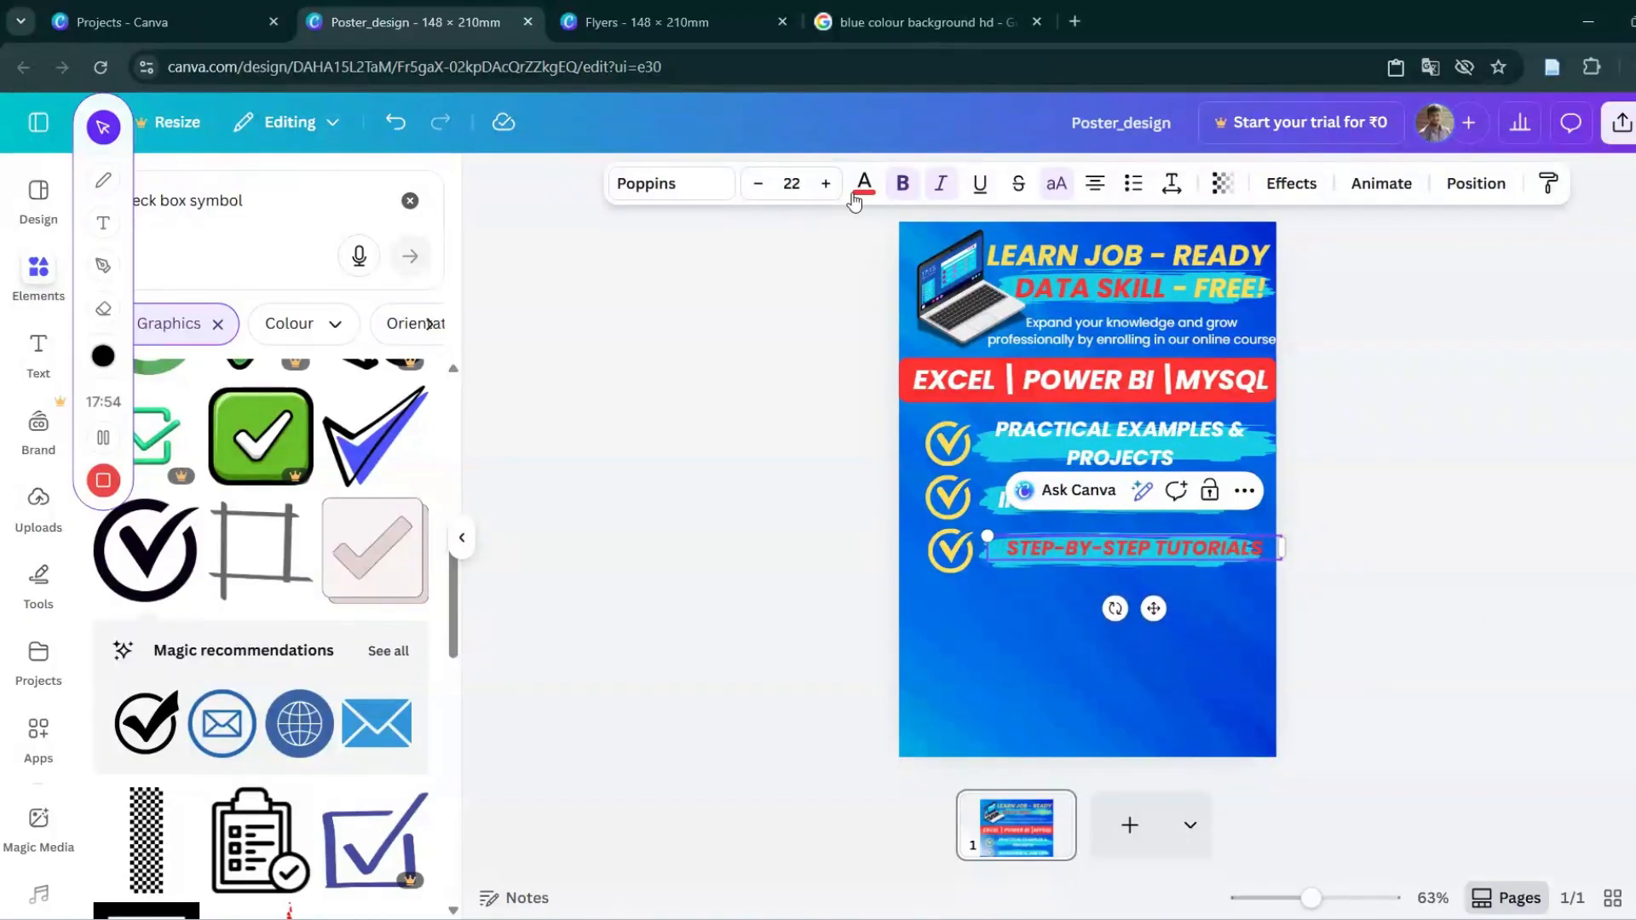
left_click(825, 185)
left_click(826, 184)
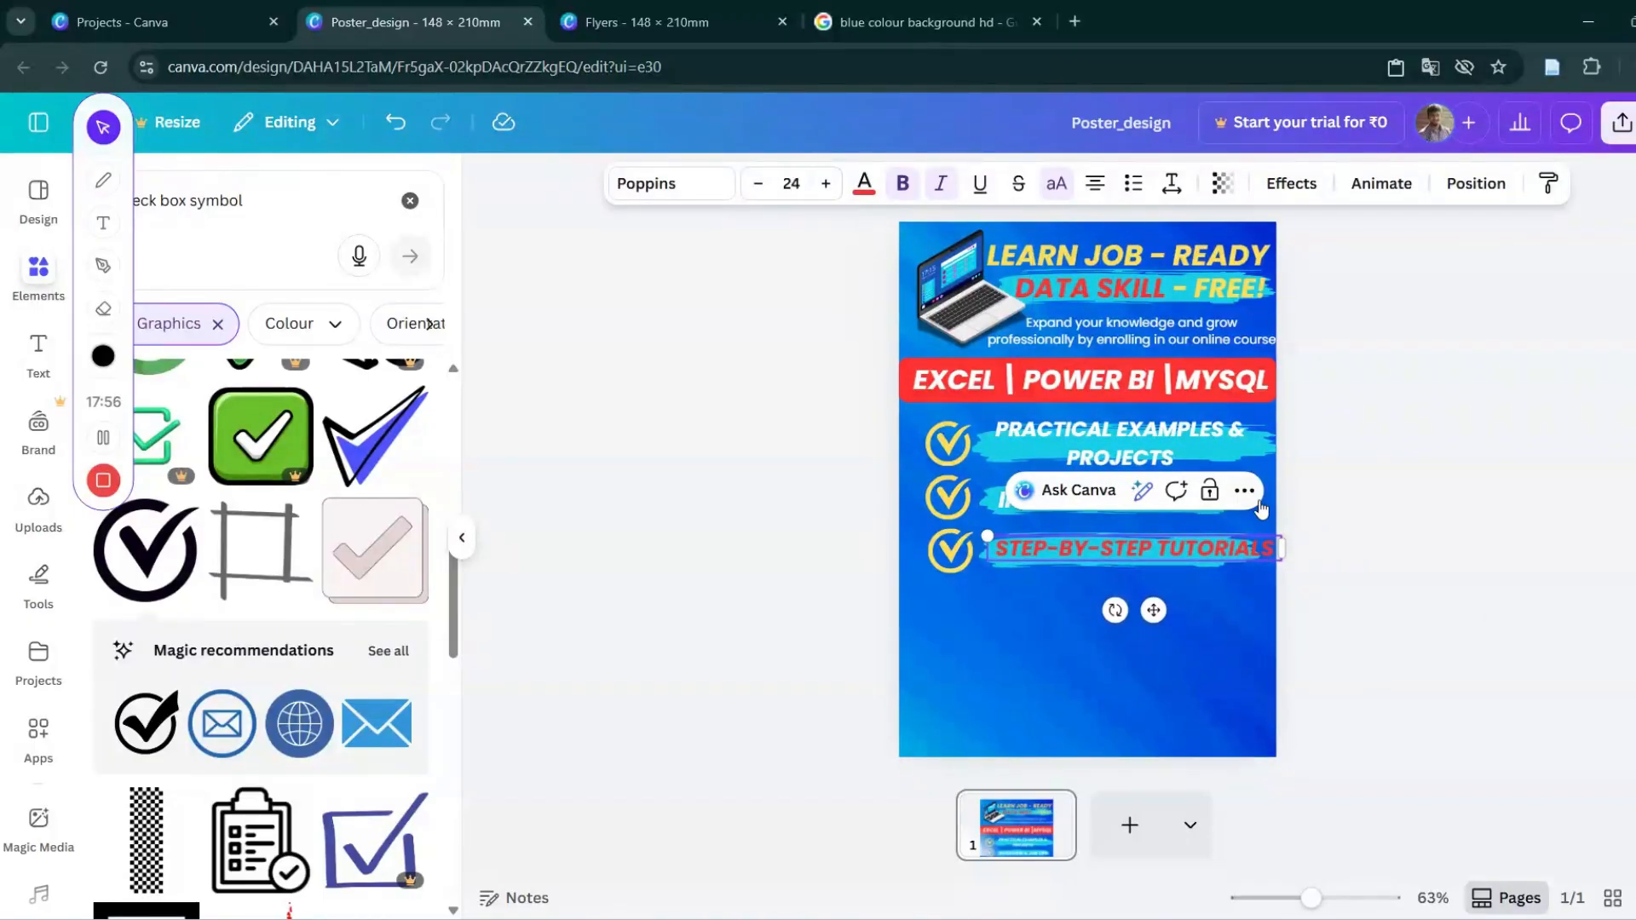
mouse_move(1274, 548)
left_mouse_down()
mouse_move(1262, 562)
mouse_move(1274, 549)
left_mouse_up()
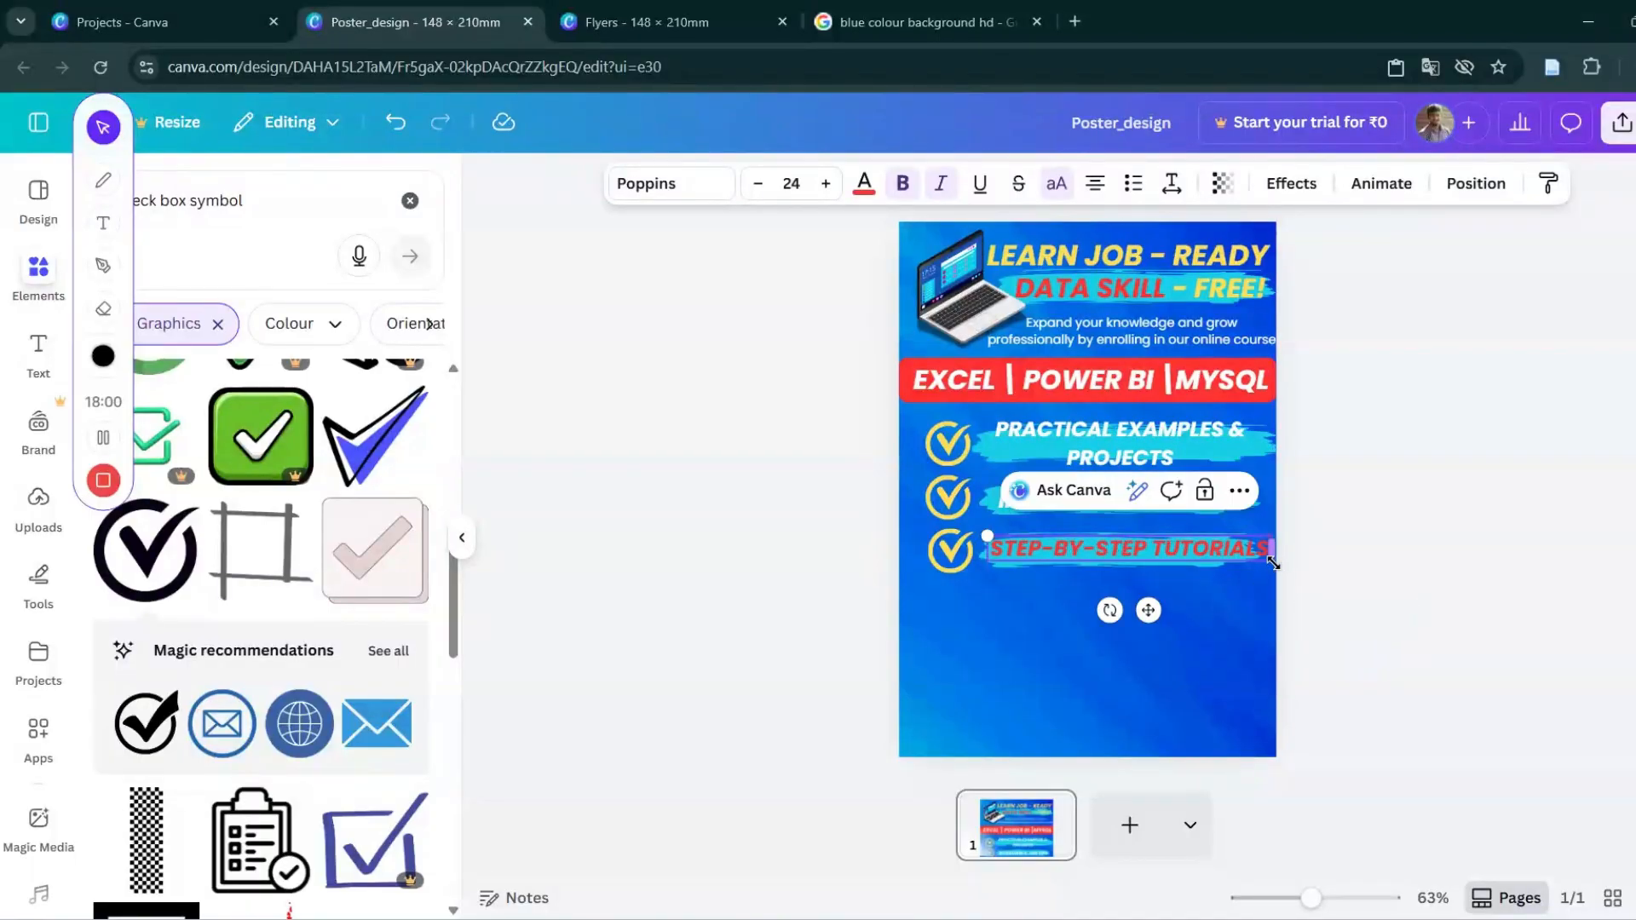
Reposition the "STEP-BY-STEP TUTORIALS" text on the third brush stroke and set its colour to white.
left_click_drag(1143, 610, 1132, 669)
left_click(1249, 557)
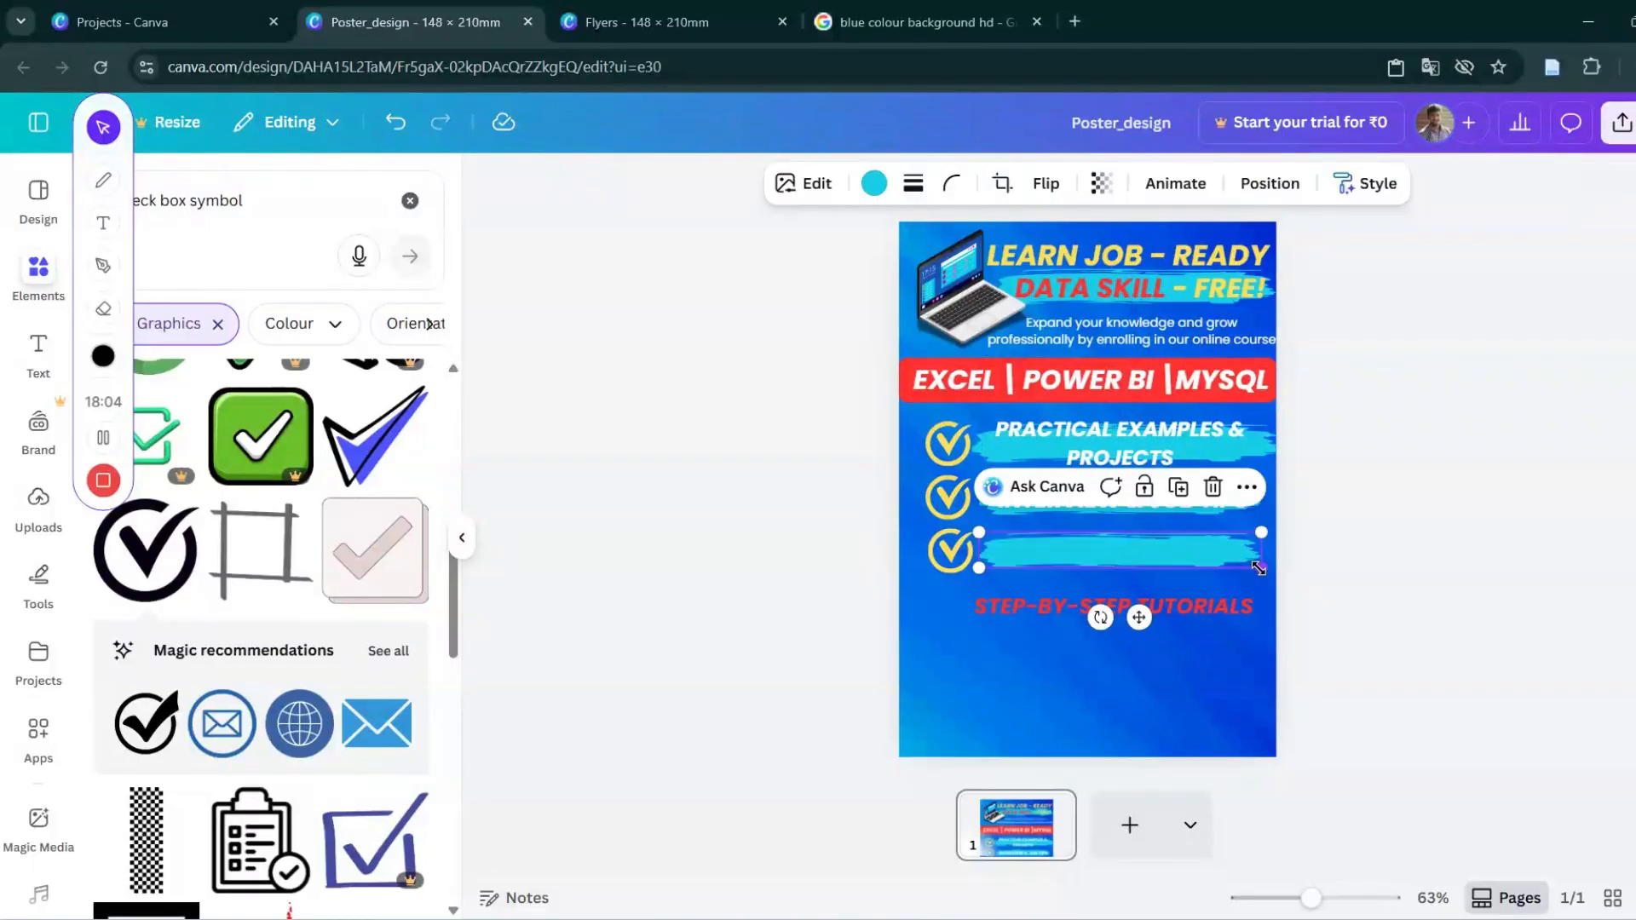
left_click(1188, 605)
left_click_drag(1188, 605, 1195, 558)
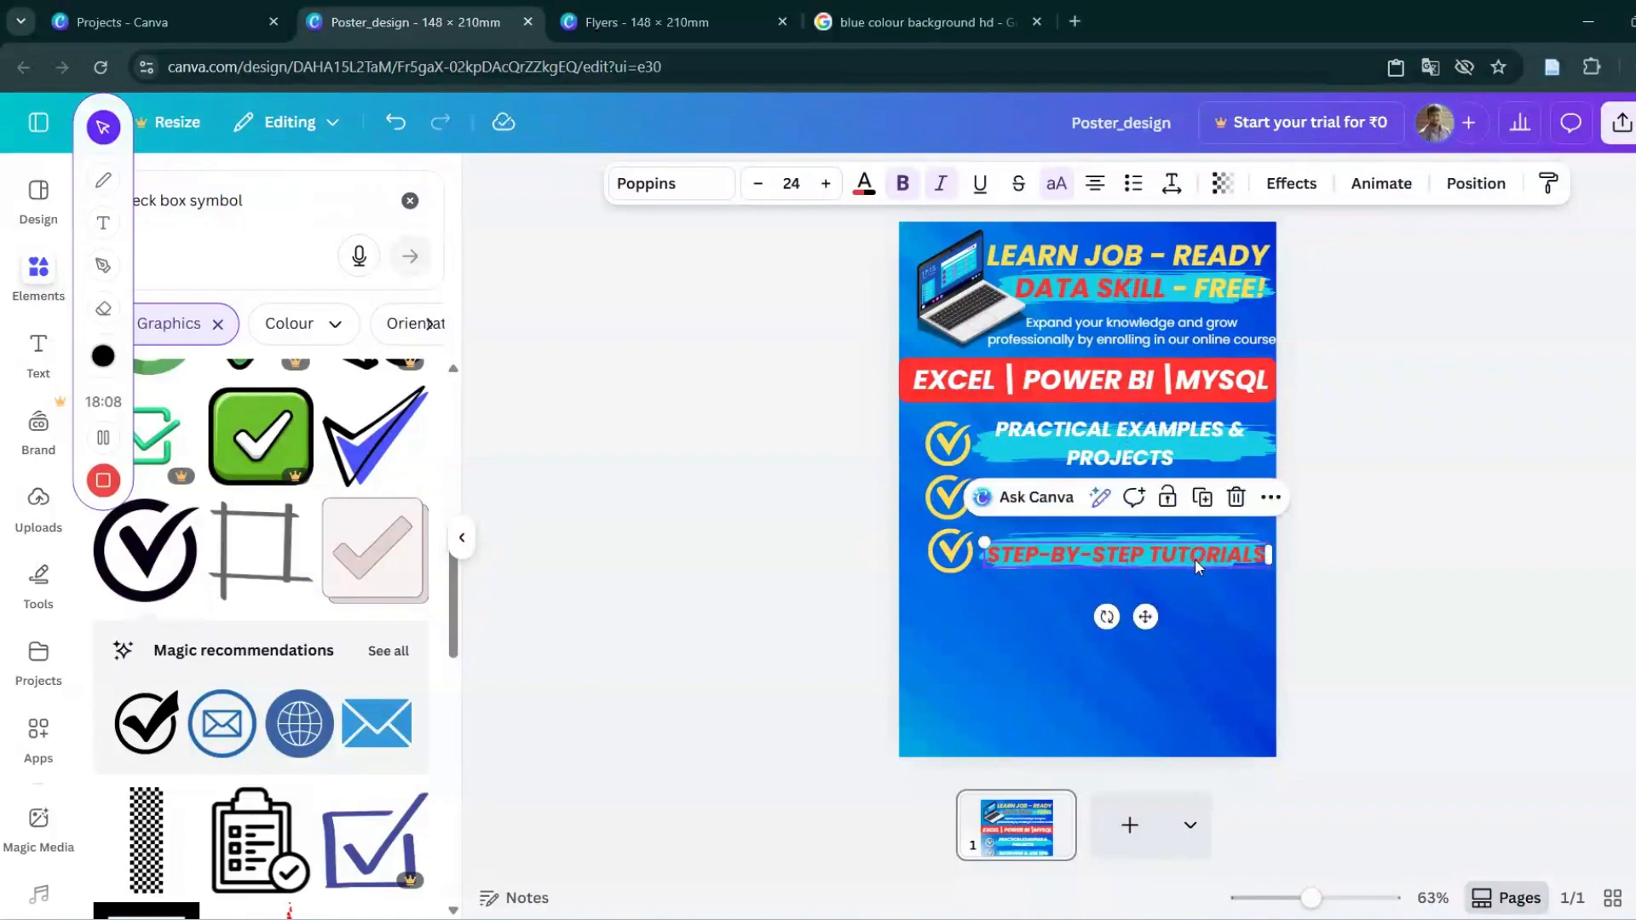
left_click(864, 183)
left_click(371, 351)
left_click(901, 677)
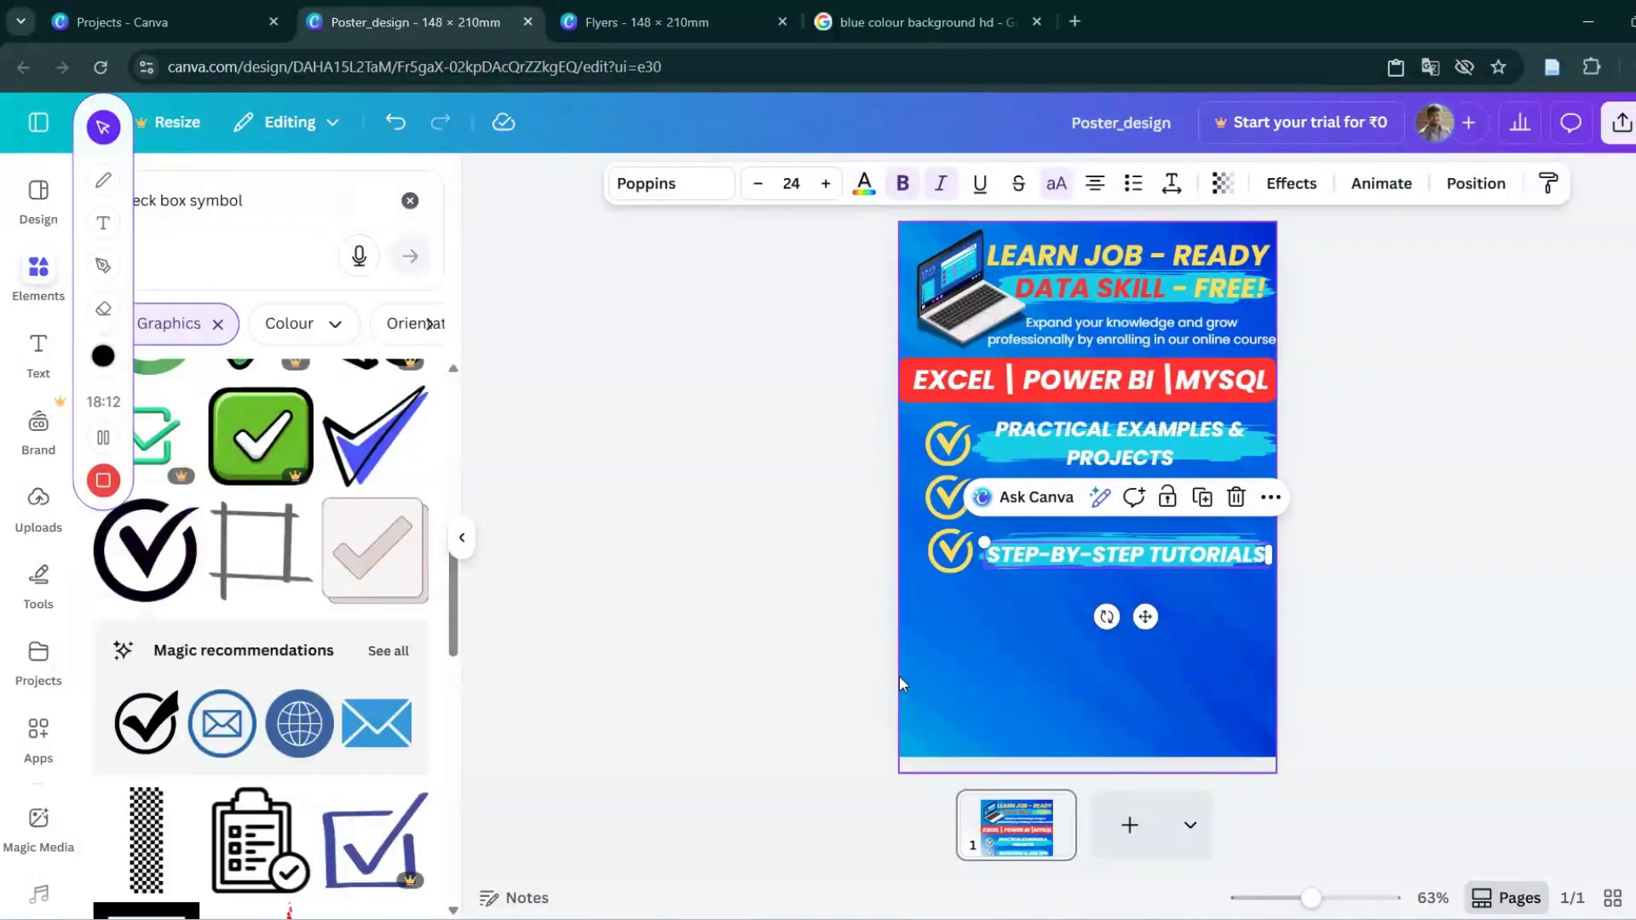
Nudge the "PRACTICAL EXAMPLES & PROJECTS" text slightly down and left on the first brush stroke.
left_click(1116, 443)
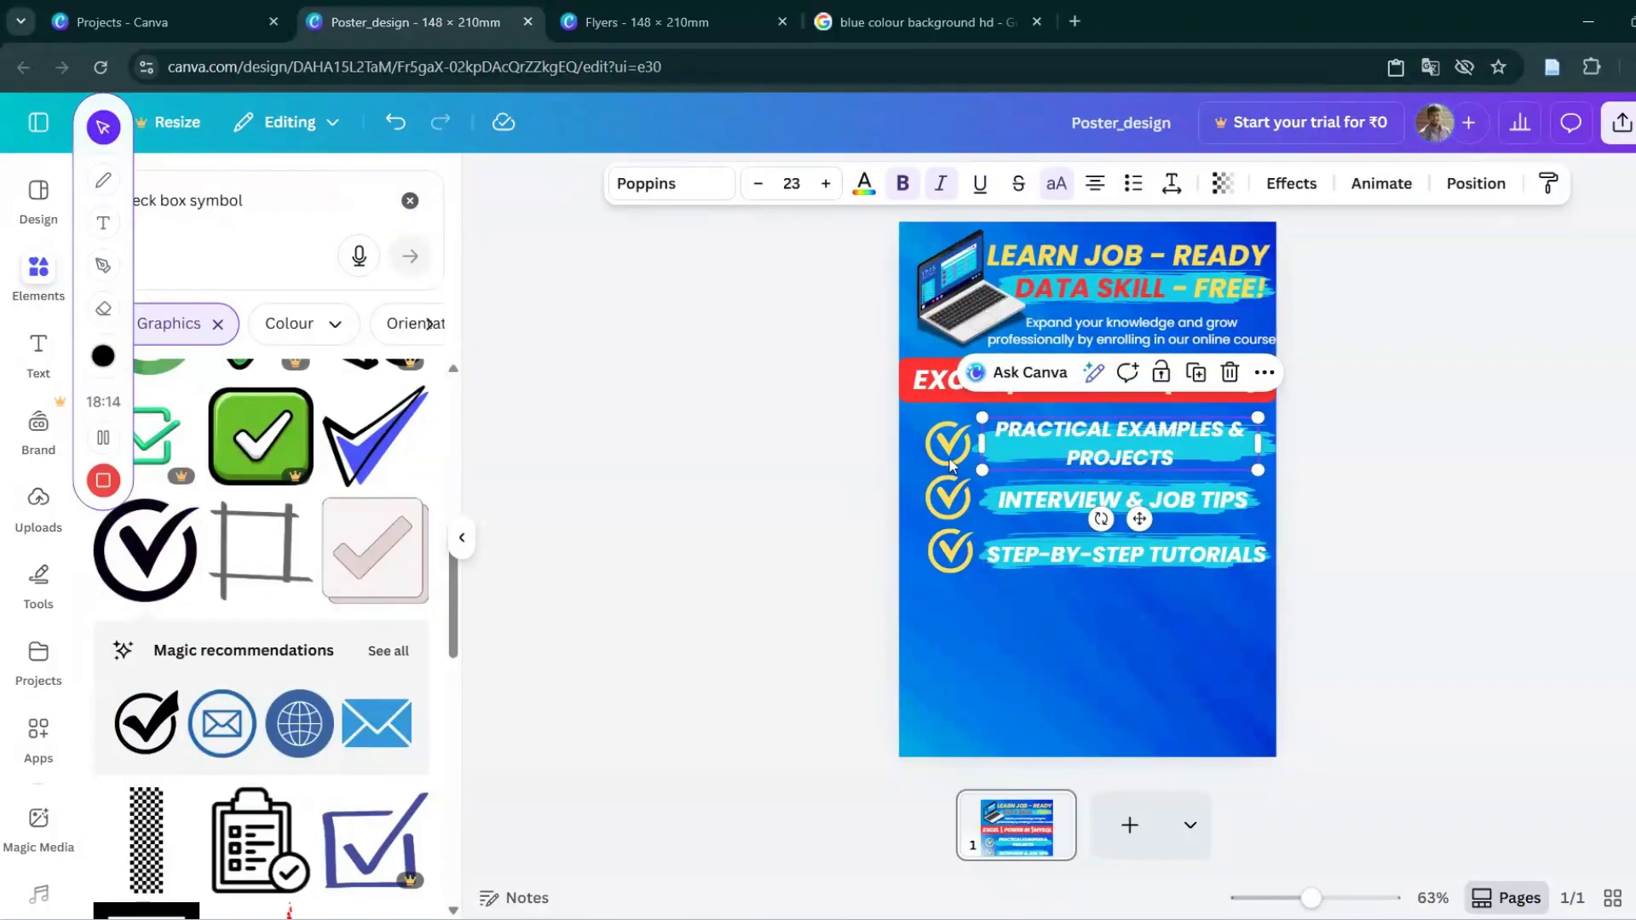
left_click(1094, 606)
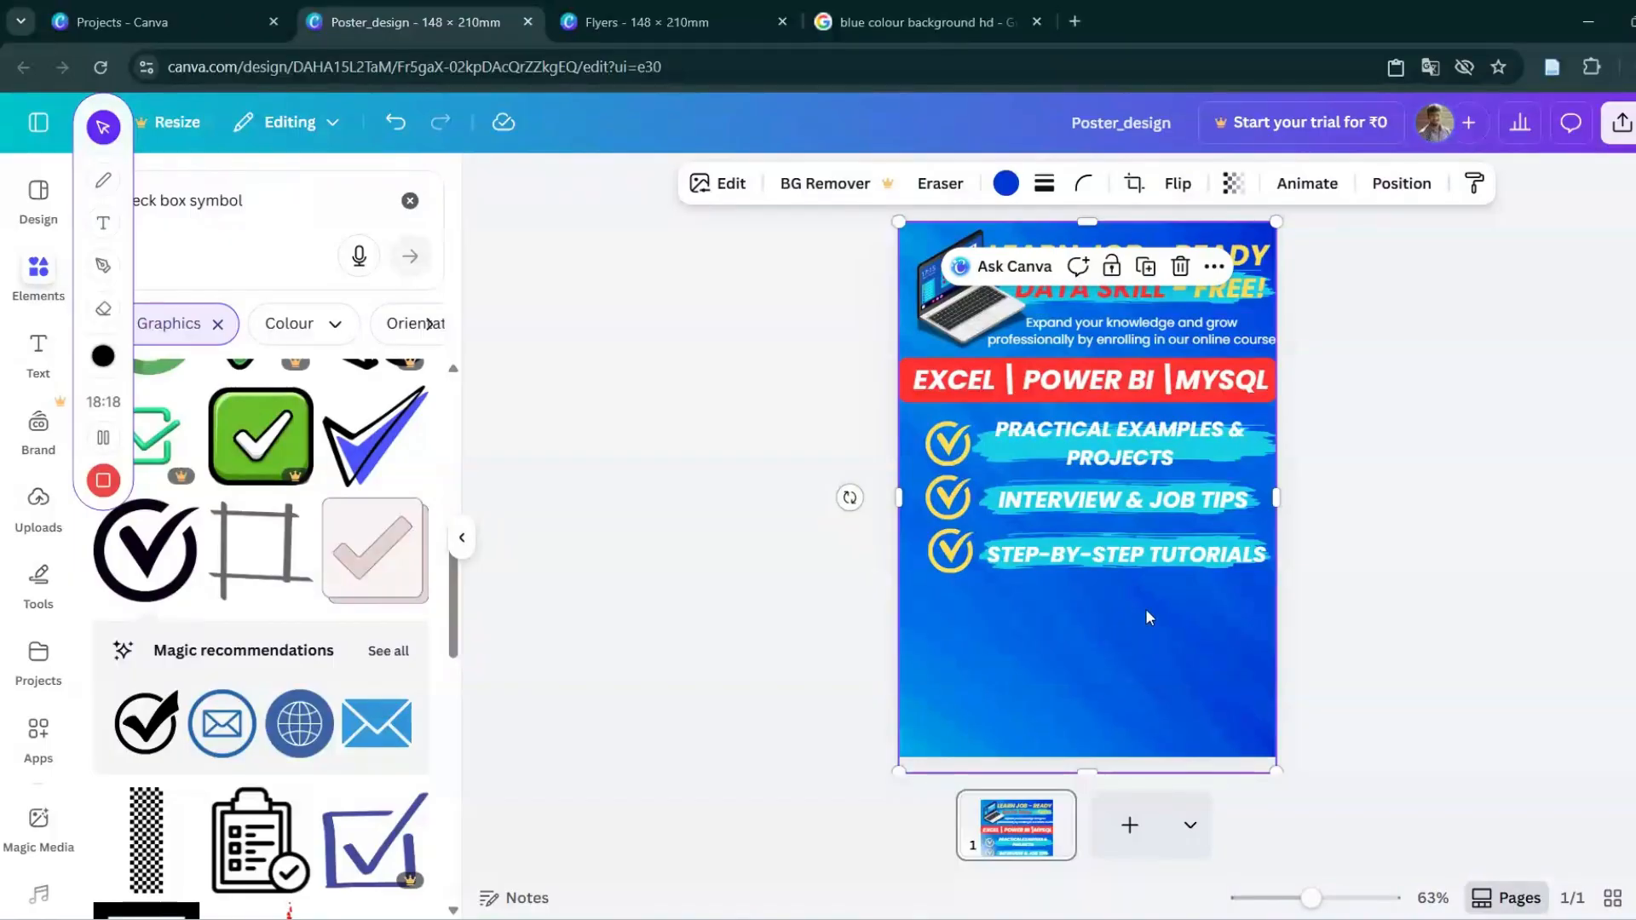
left_click(1160, 457)
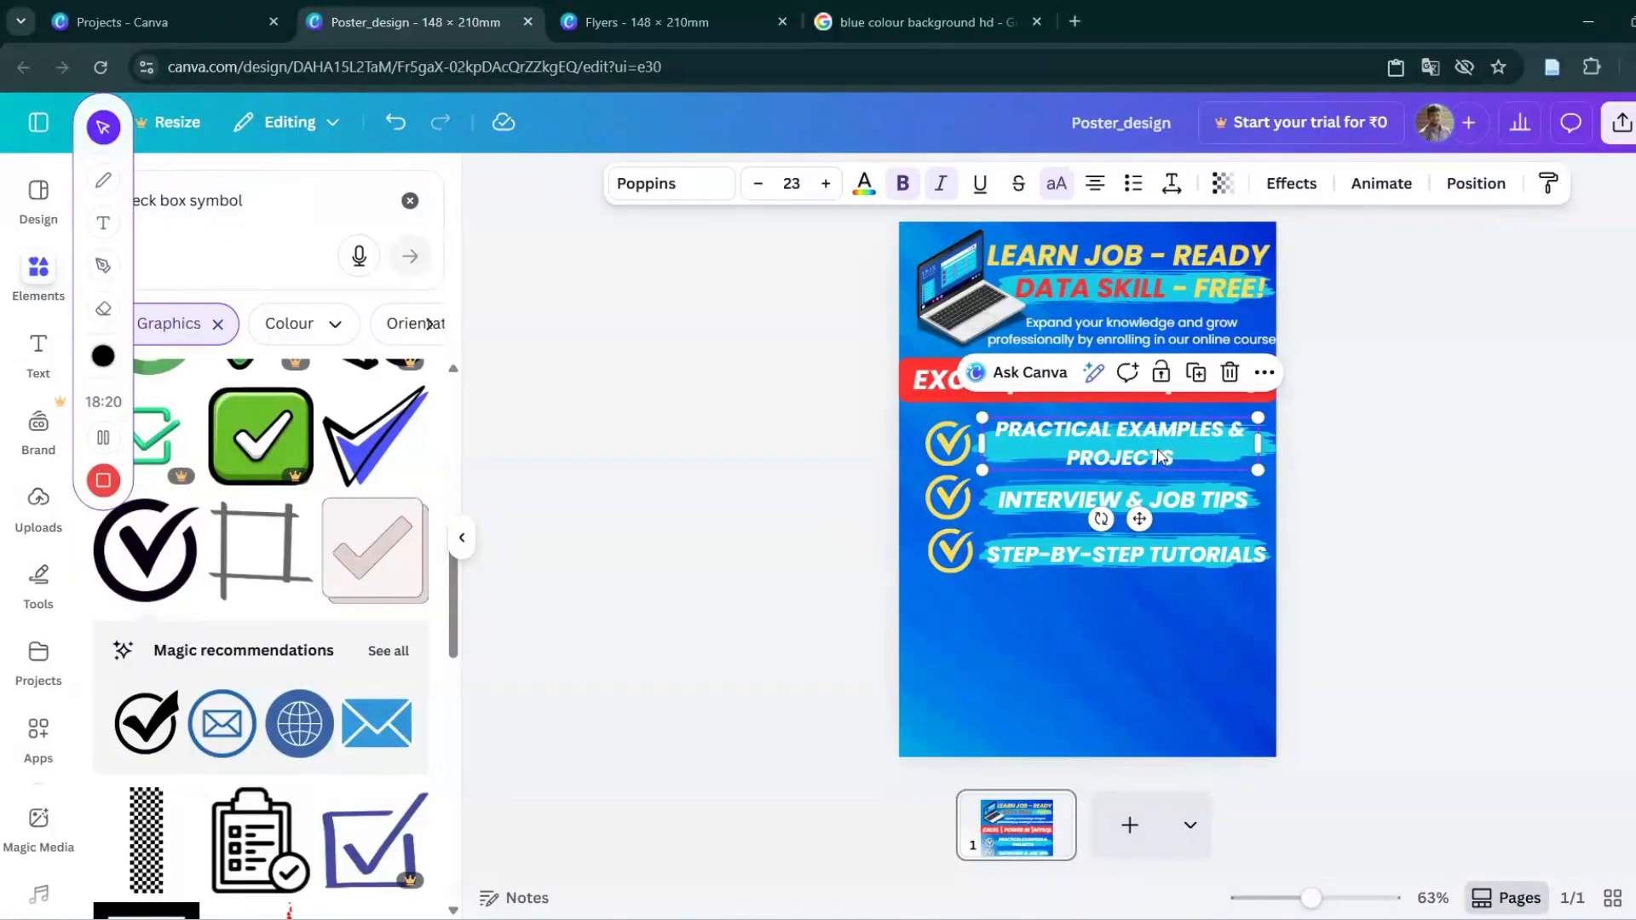
left_click_drag(1162, 459, 1155, 462)
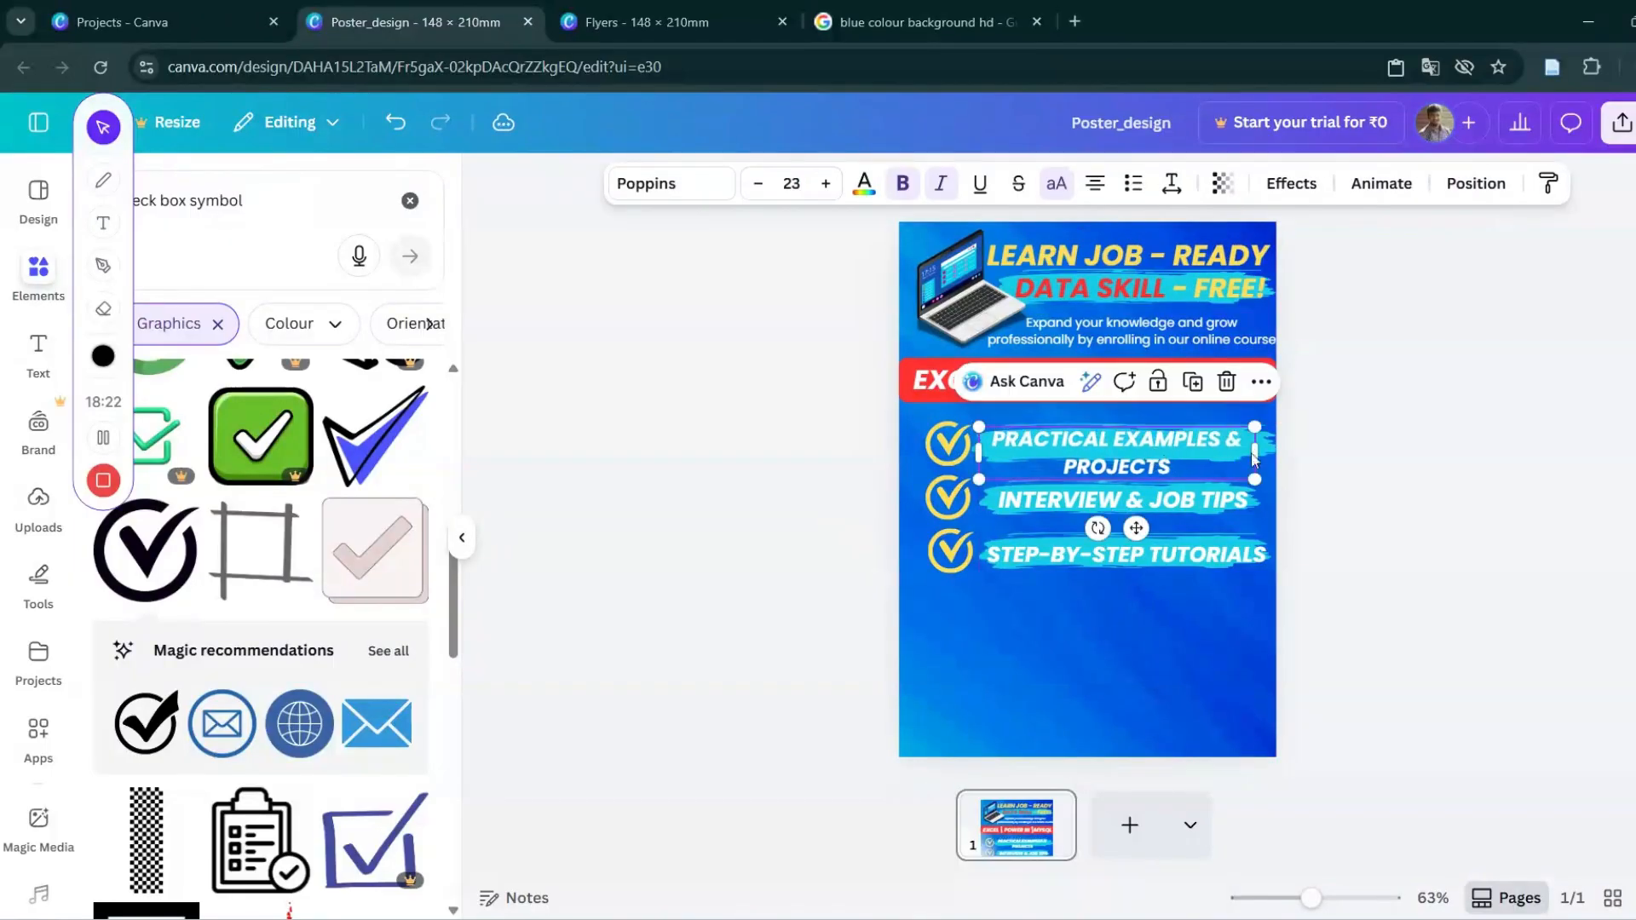
Reduce the line spacing of the two-line "PRACTICAL EXAMPLES & PROJECTS" text so its lines sit closer together.
left_click(1202, 463)
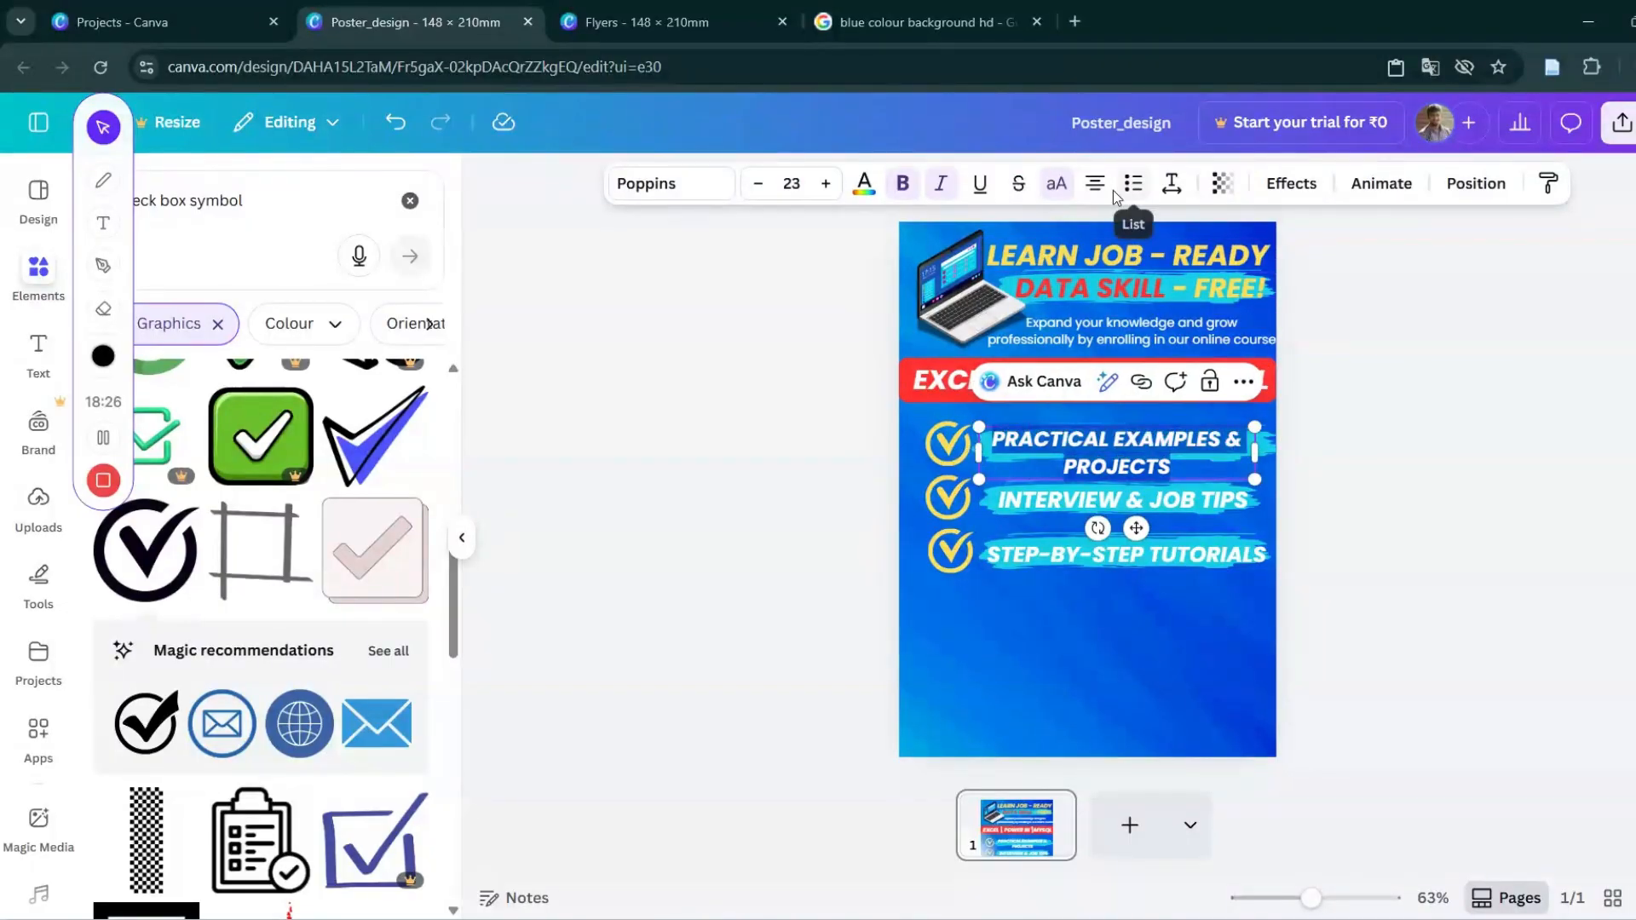
left_click(1171, 183)
left_click_drag(1135, 346, 1094, 346)
left_click(1345, 351)
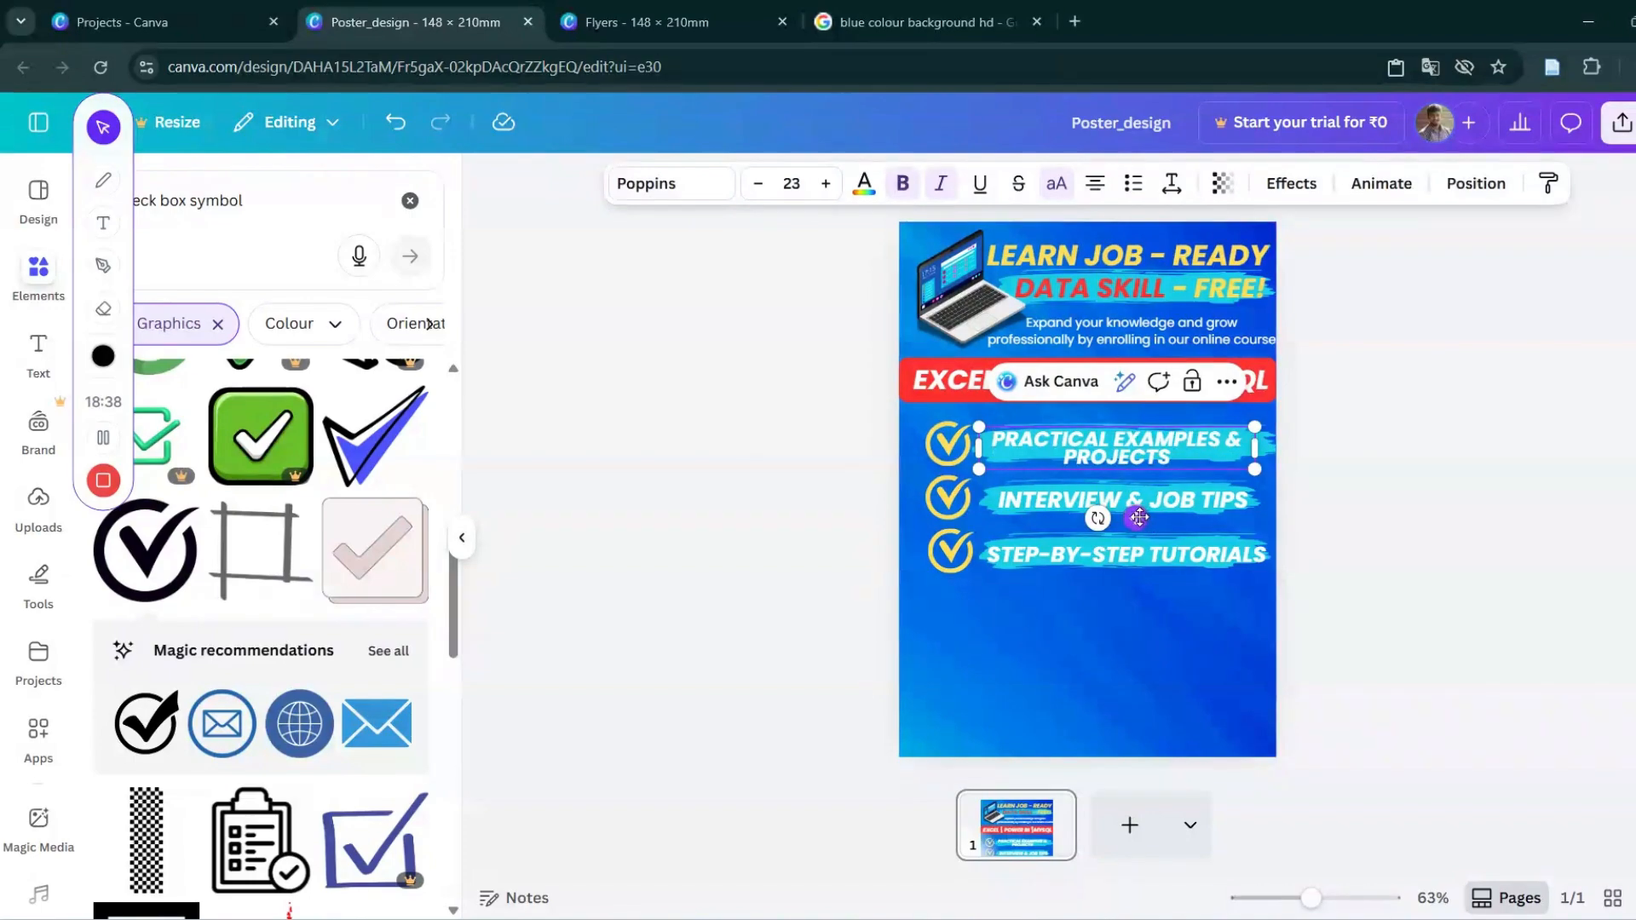
Nudge the "PRACTICAL EXAMPLES & PROJECTS" text slightly up on the first brush stroke.
left_click_drag(1138, 515, 1140, 511)
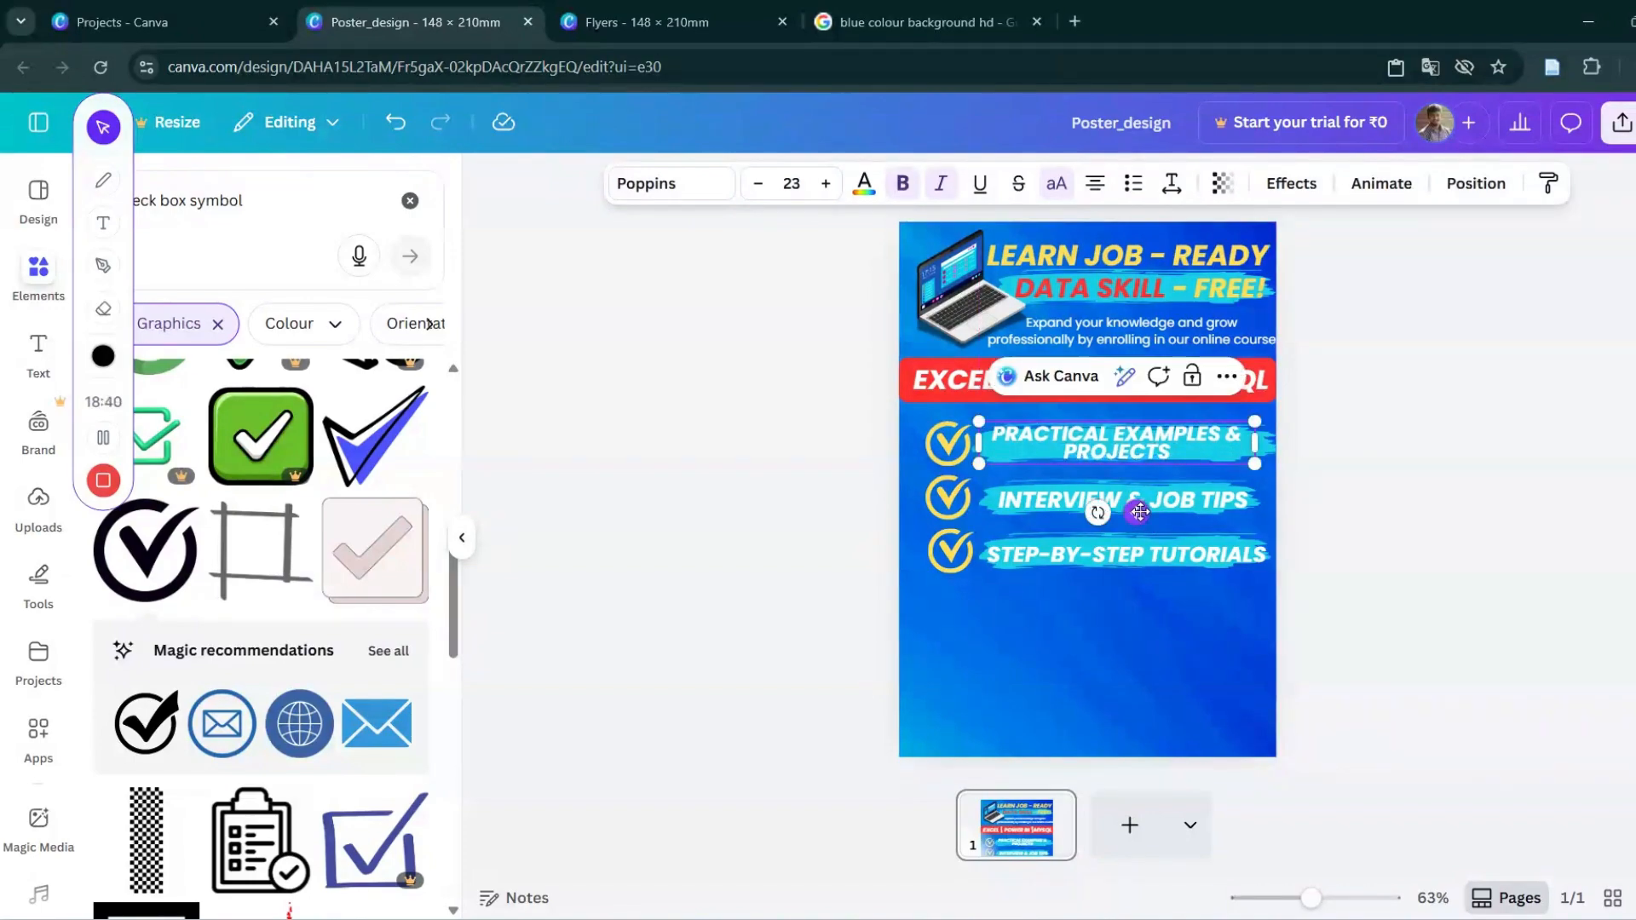
left_click(1283, 528)
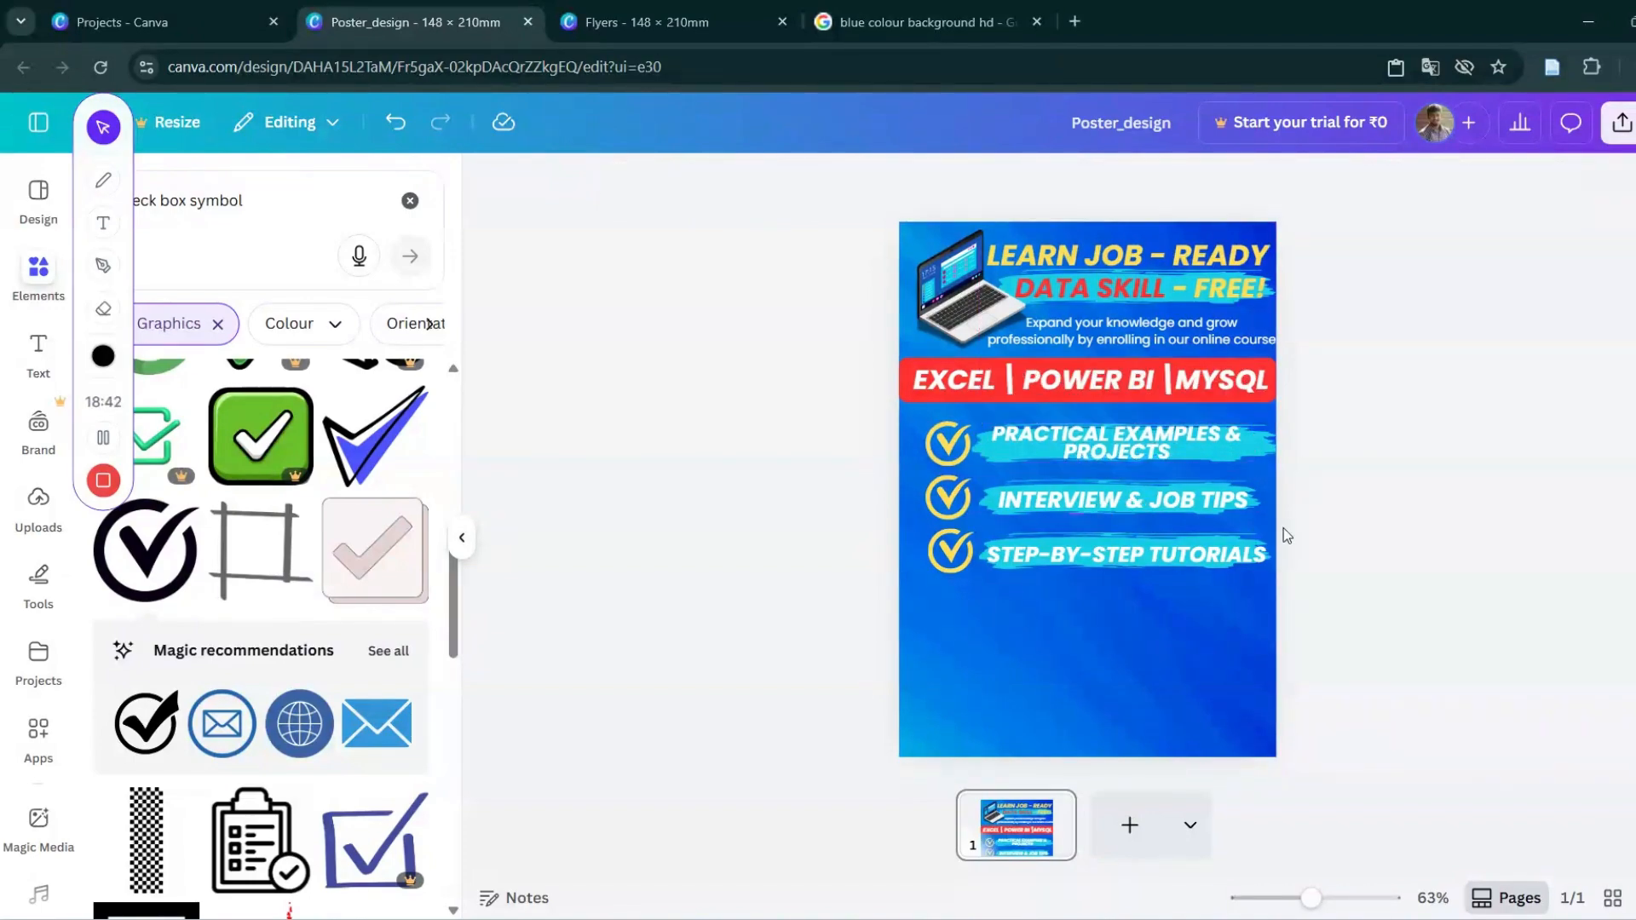
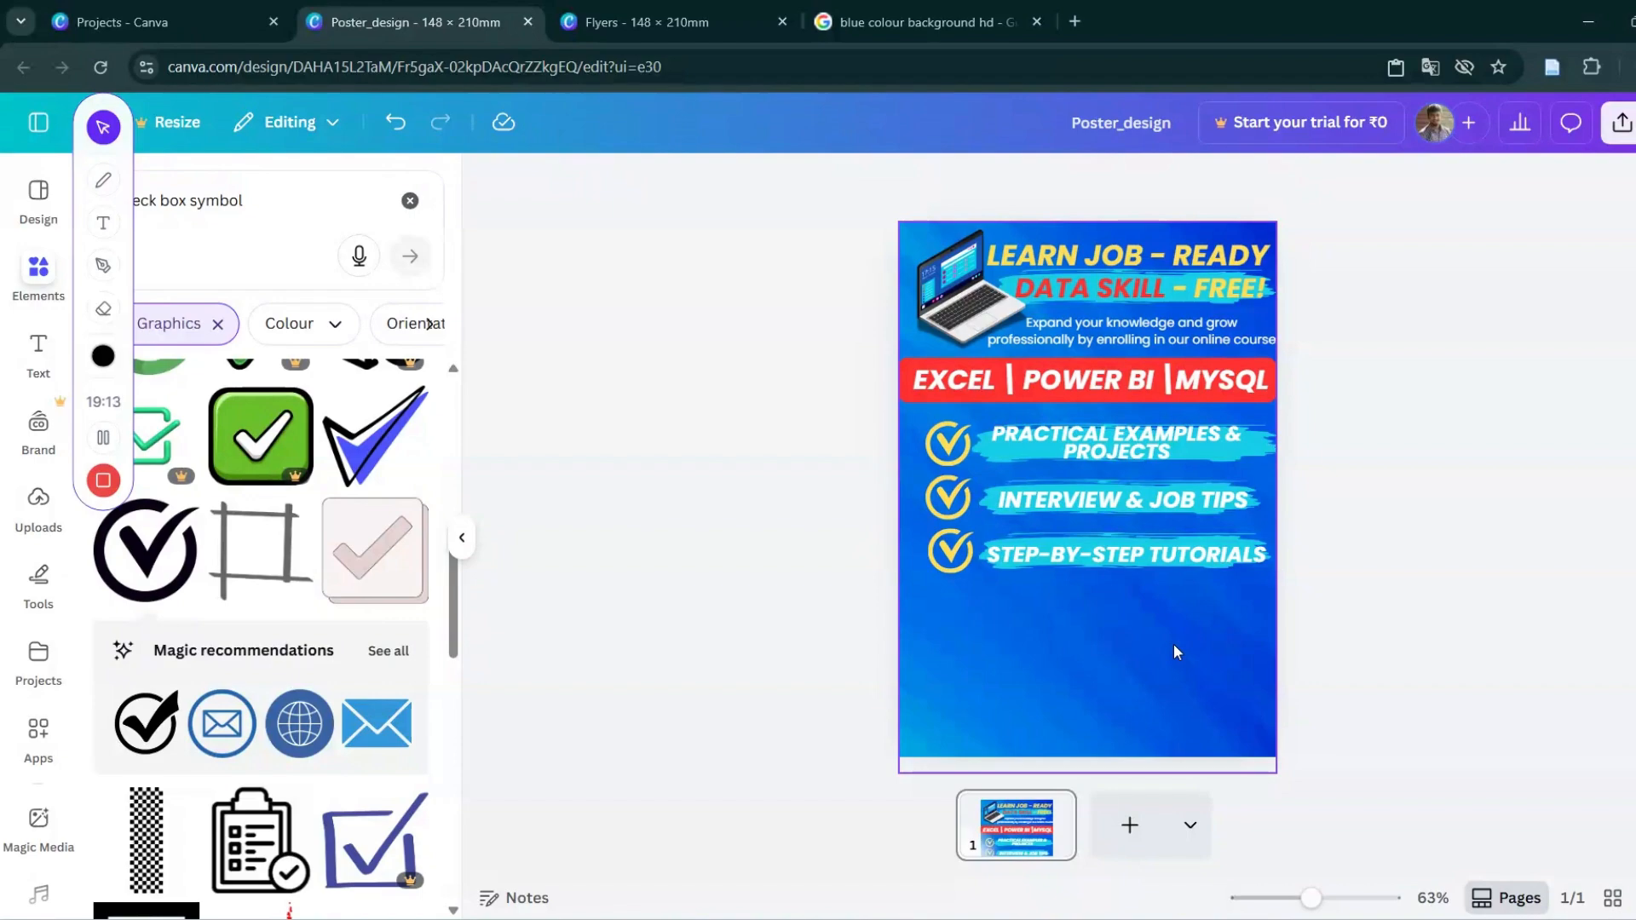
Search the elements for "brush stroke" and show all graphics results.
left_click(410, 200)
left_click(235, 218)
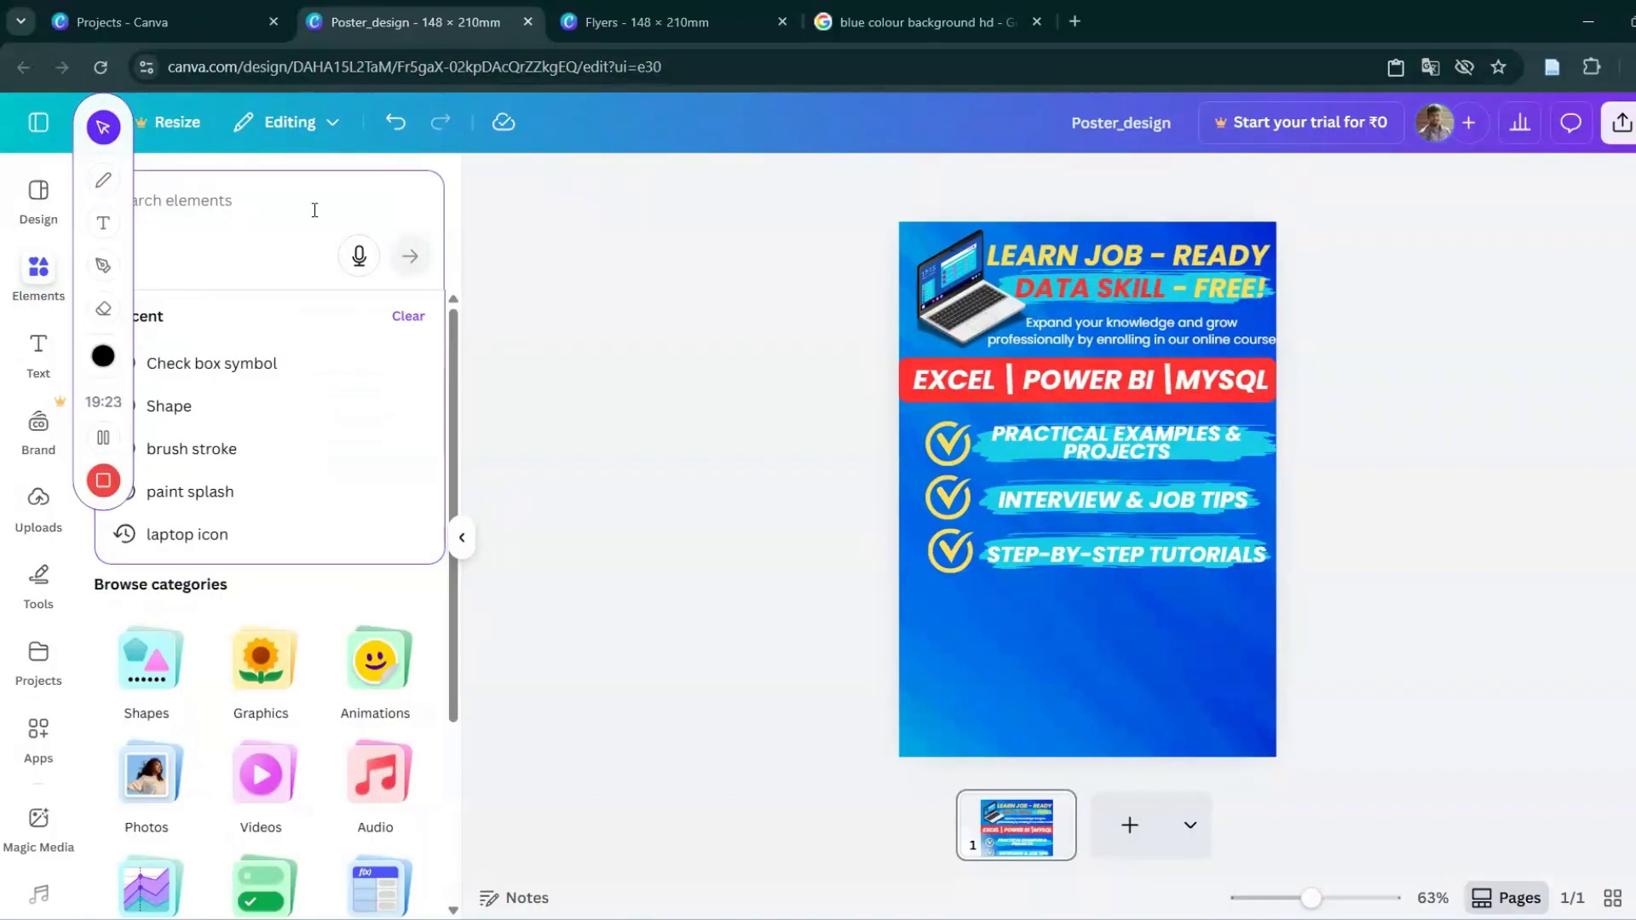
type("bru")
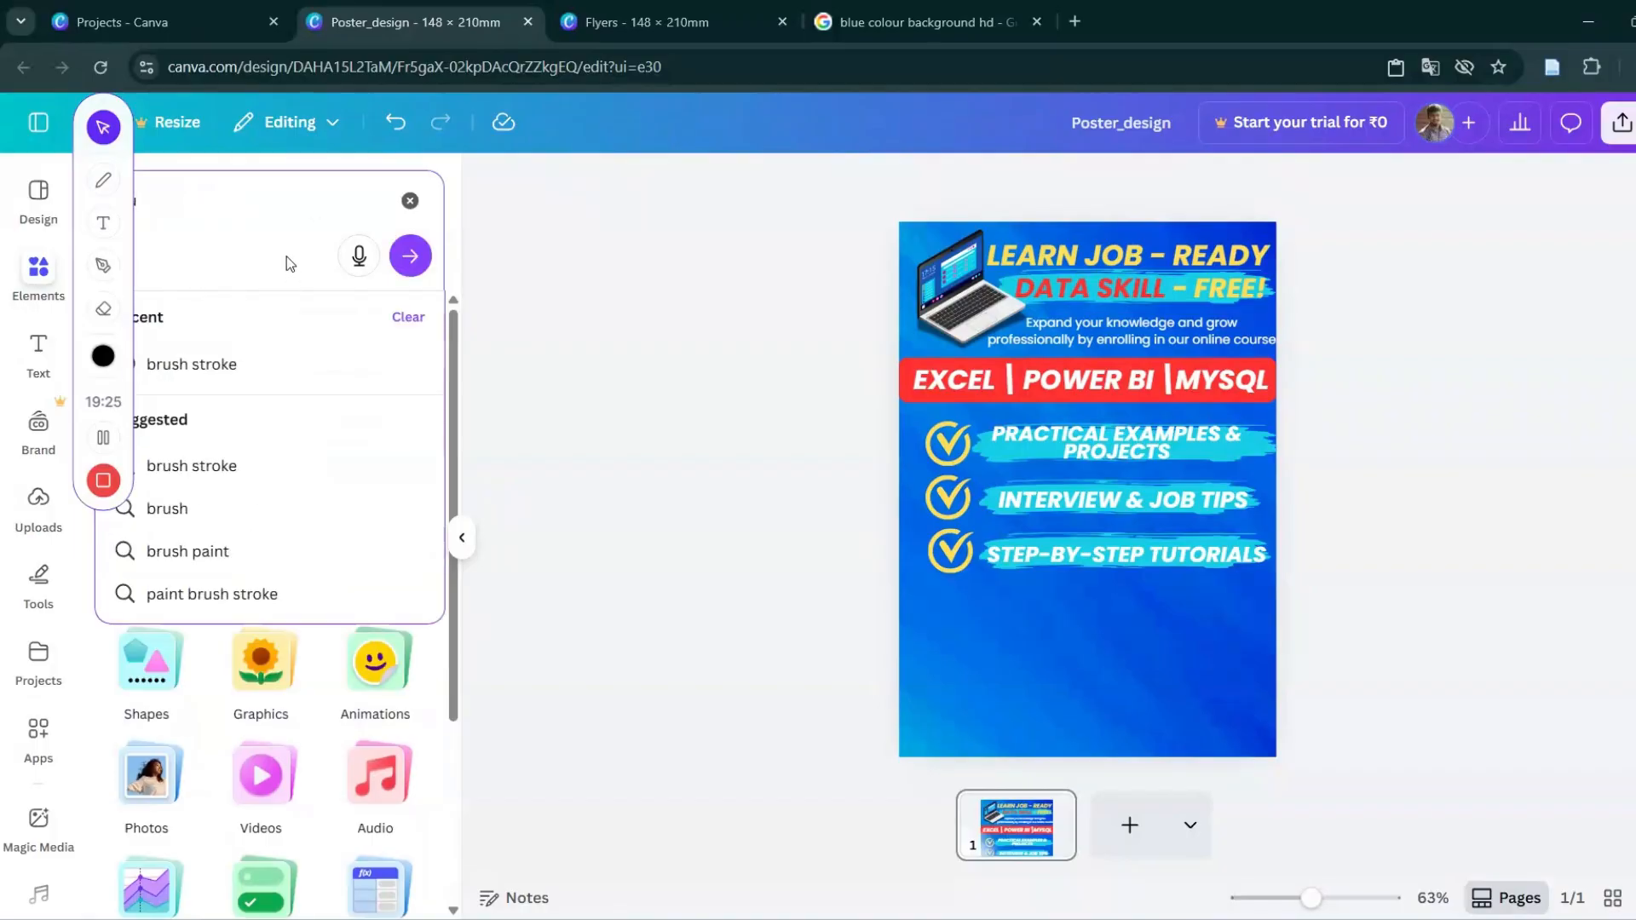
left_click(299, 366)
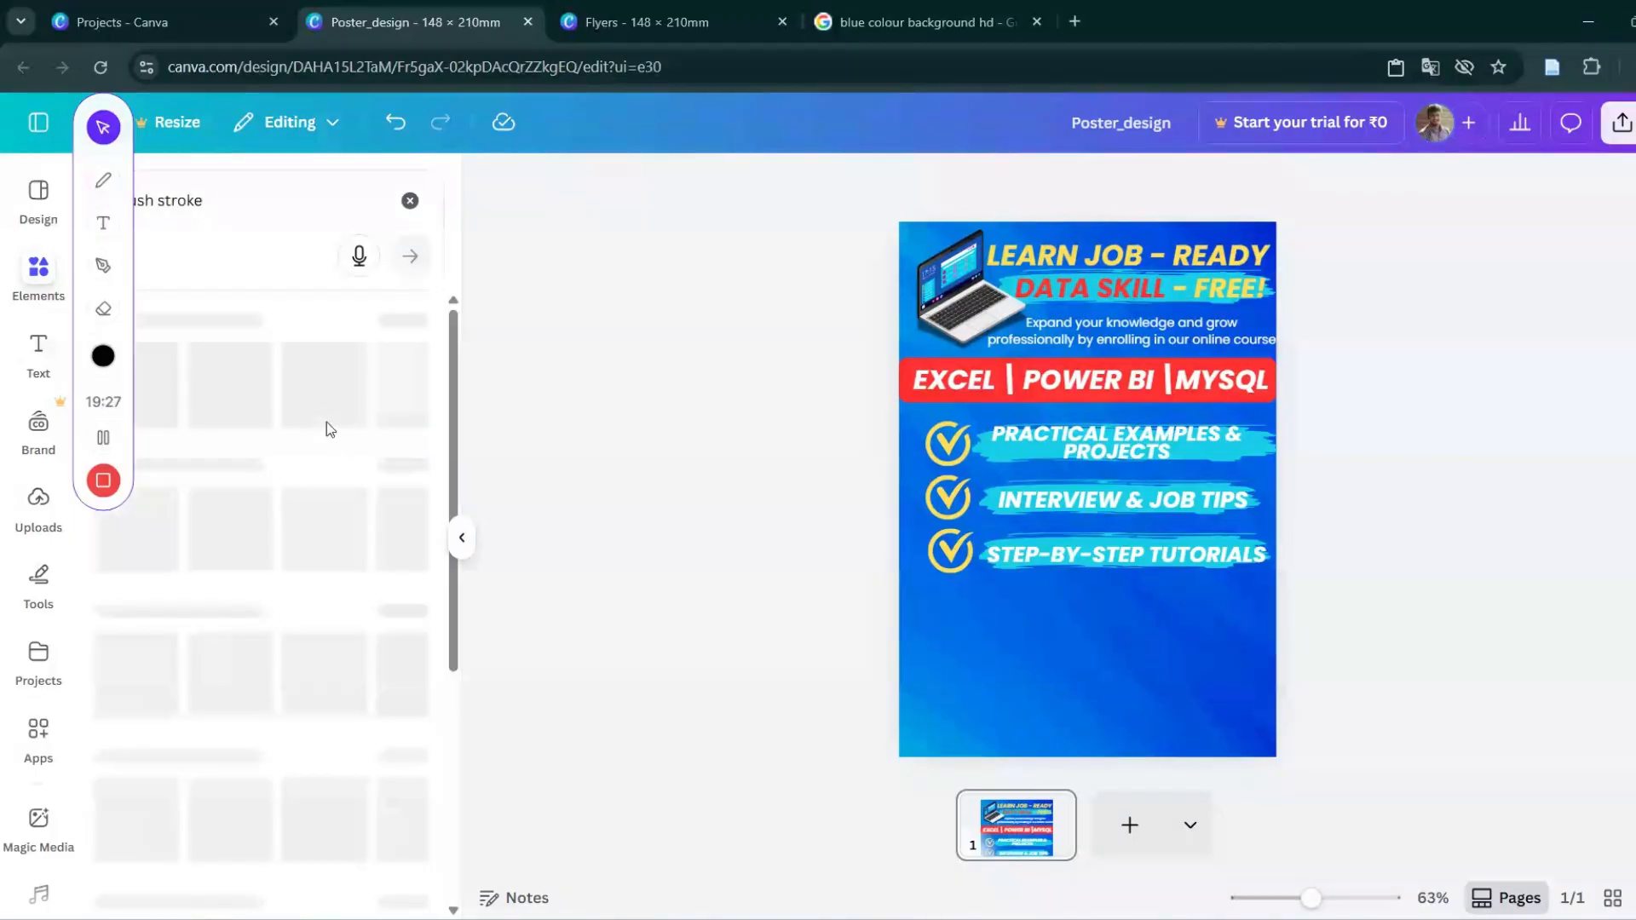
left_click(395, 449)
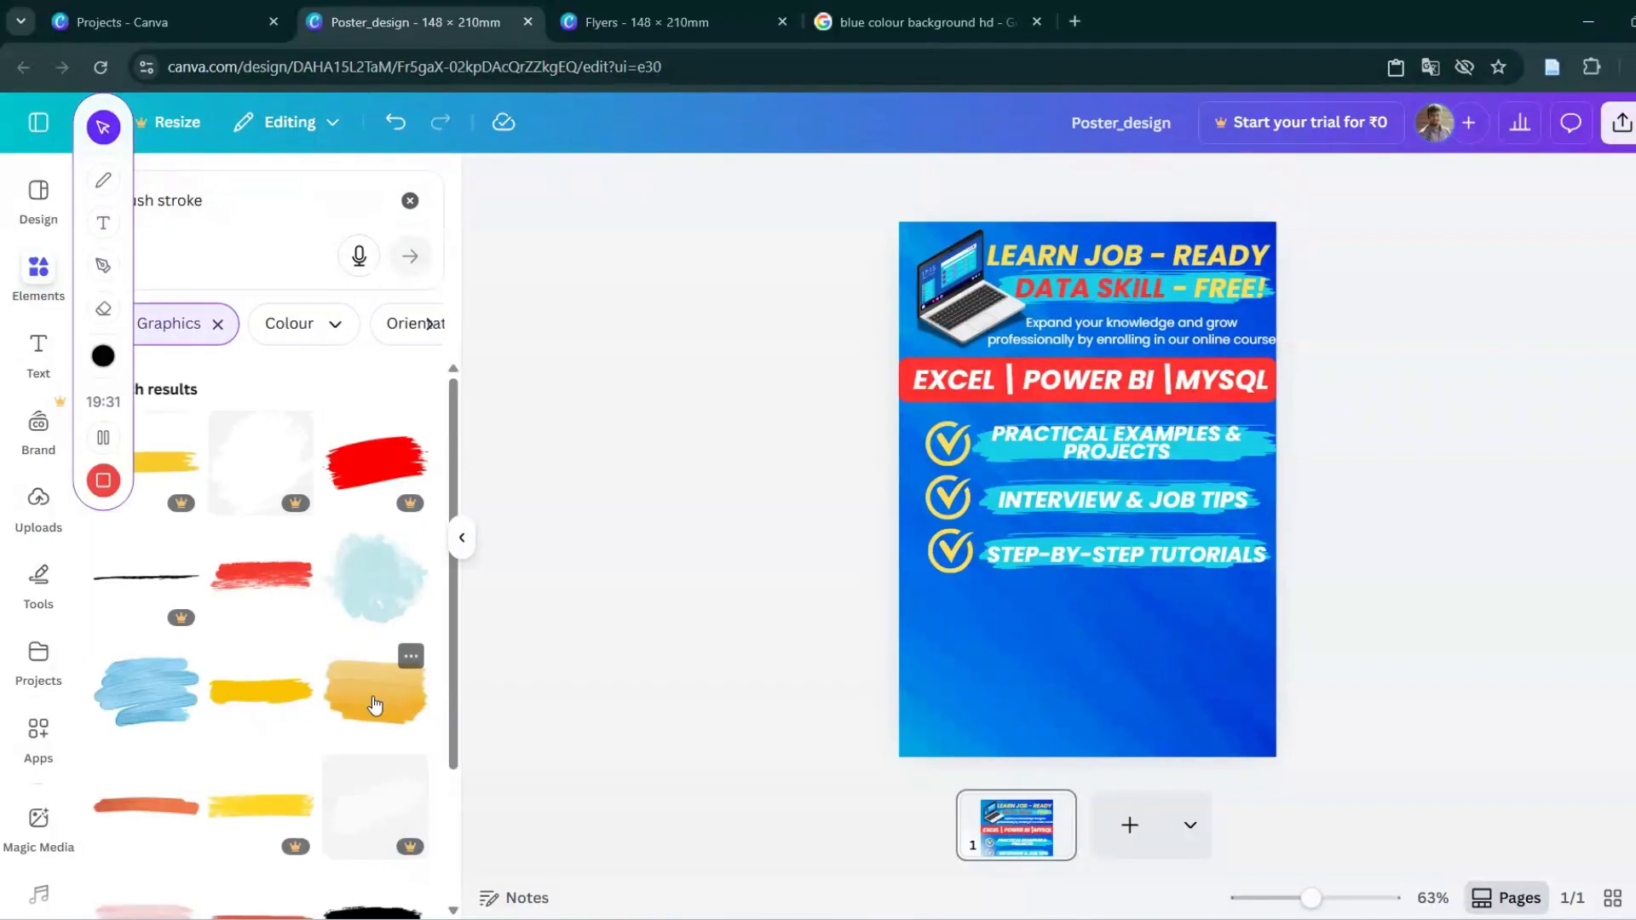
Add the wide orange brush stroke, shrink it and place it partly off the page's left edge, below the feature list.
scroll(372, 685, "down", 4)
scroll(380, 501, "down", 1)
scroll(380, 501, "down", 5)
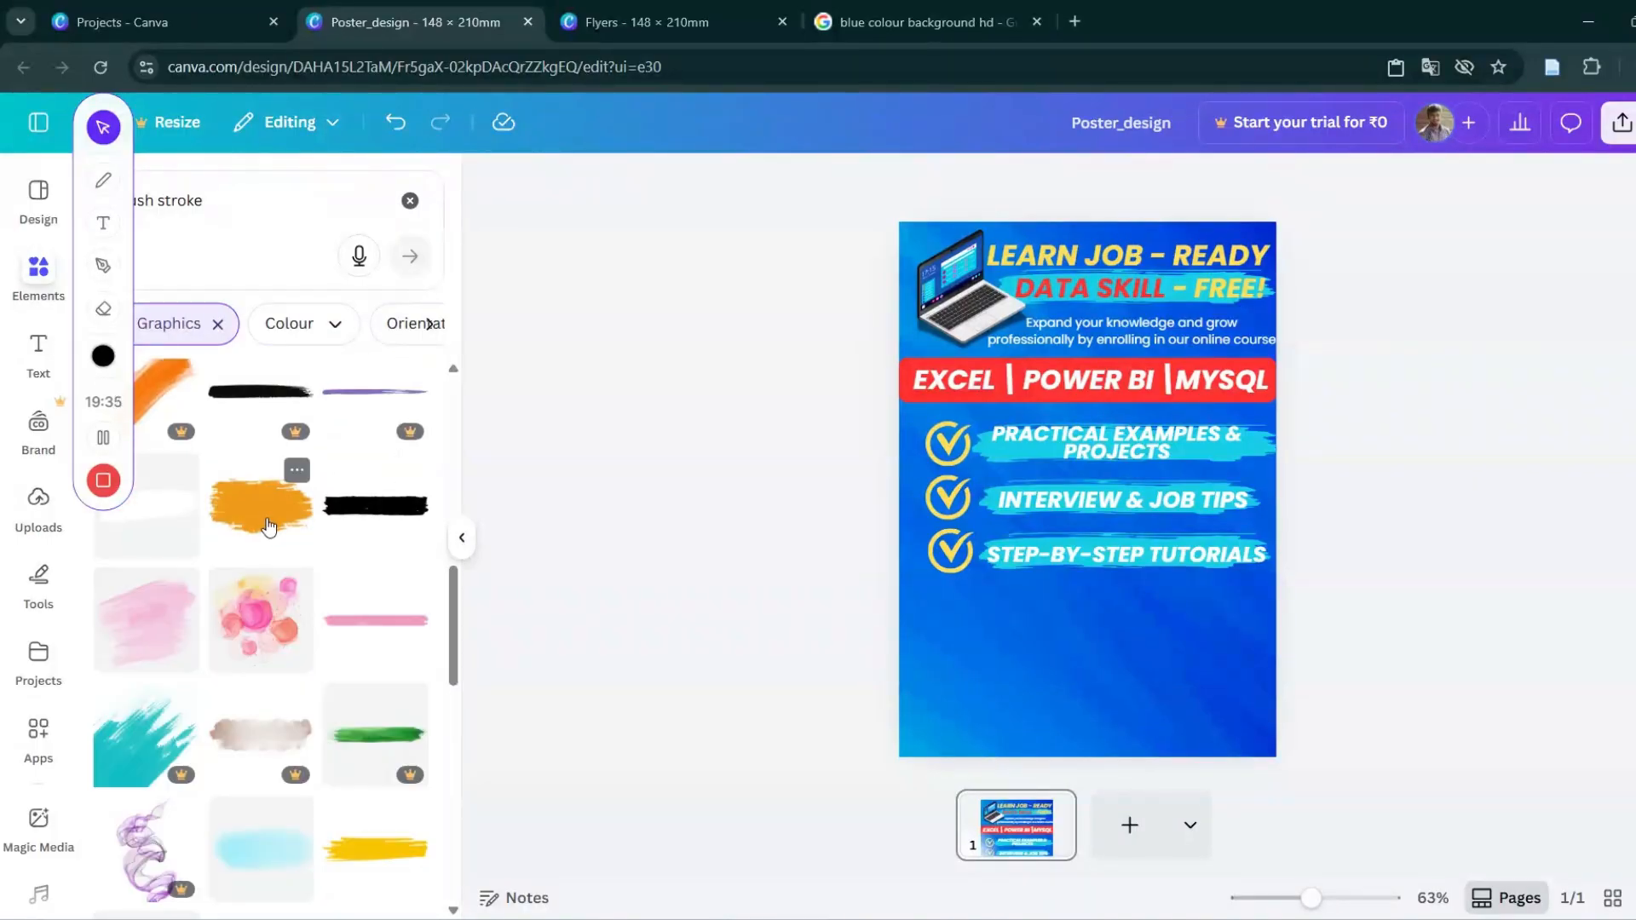
left_click(267, 525)
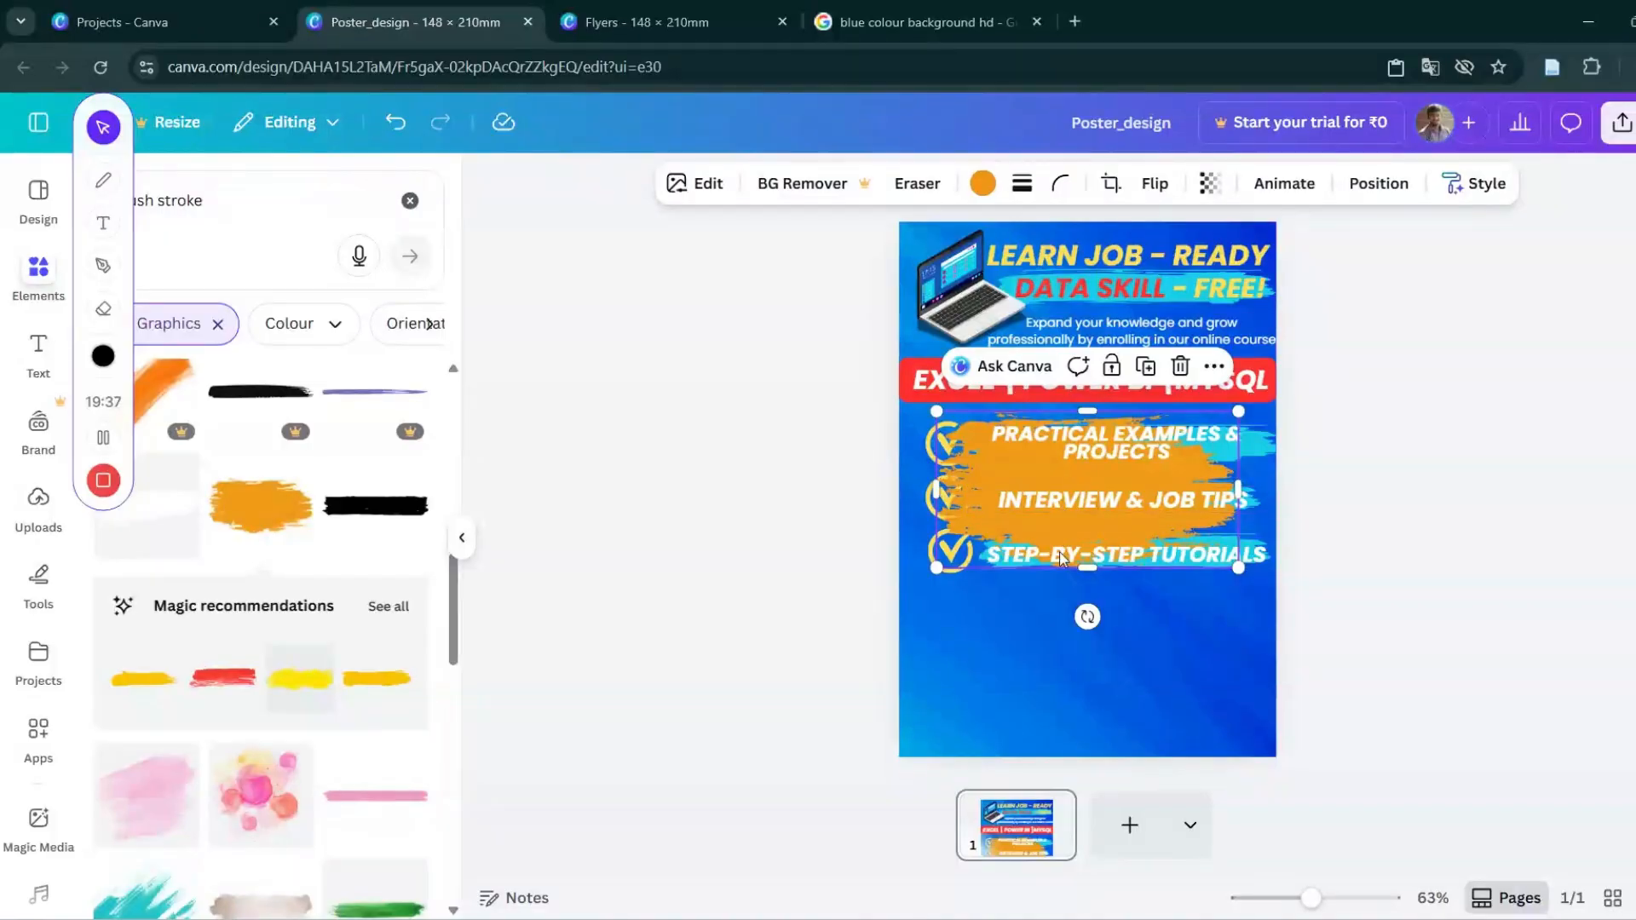
mouse_move(1061, 558)
left_mouse_down()
mouse_move(986, 701)
mouse_move(922, 690)
left_mouse_up()
mouse_move(1099, 718)
left_mouse_down()
mouse_move(1019, 678)
mouse_move(1007, 647)
left_mouse_up()
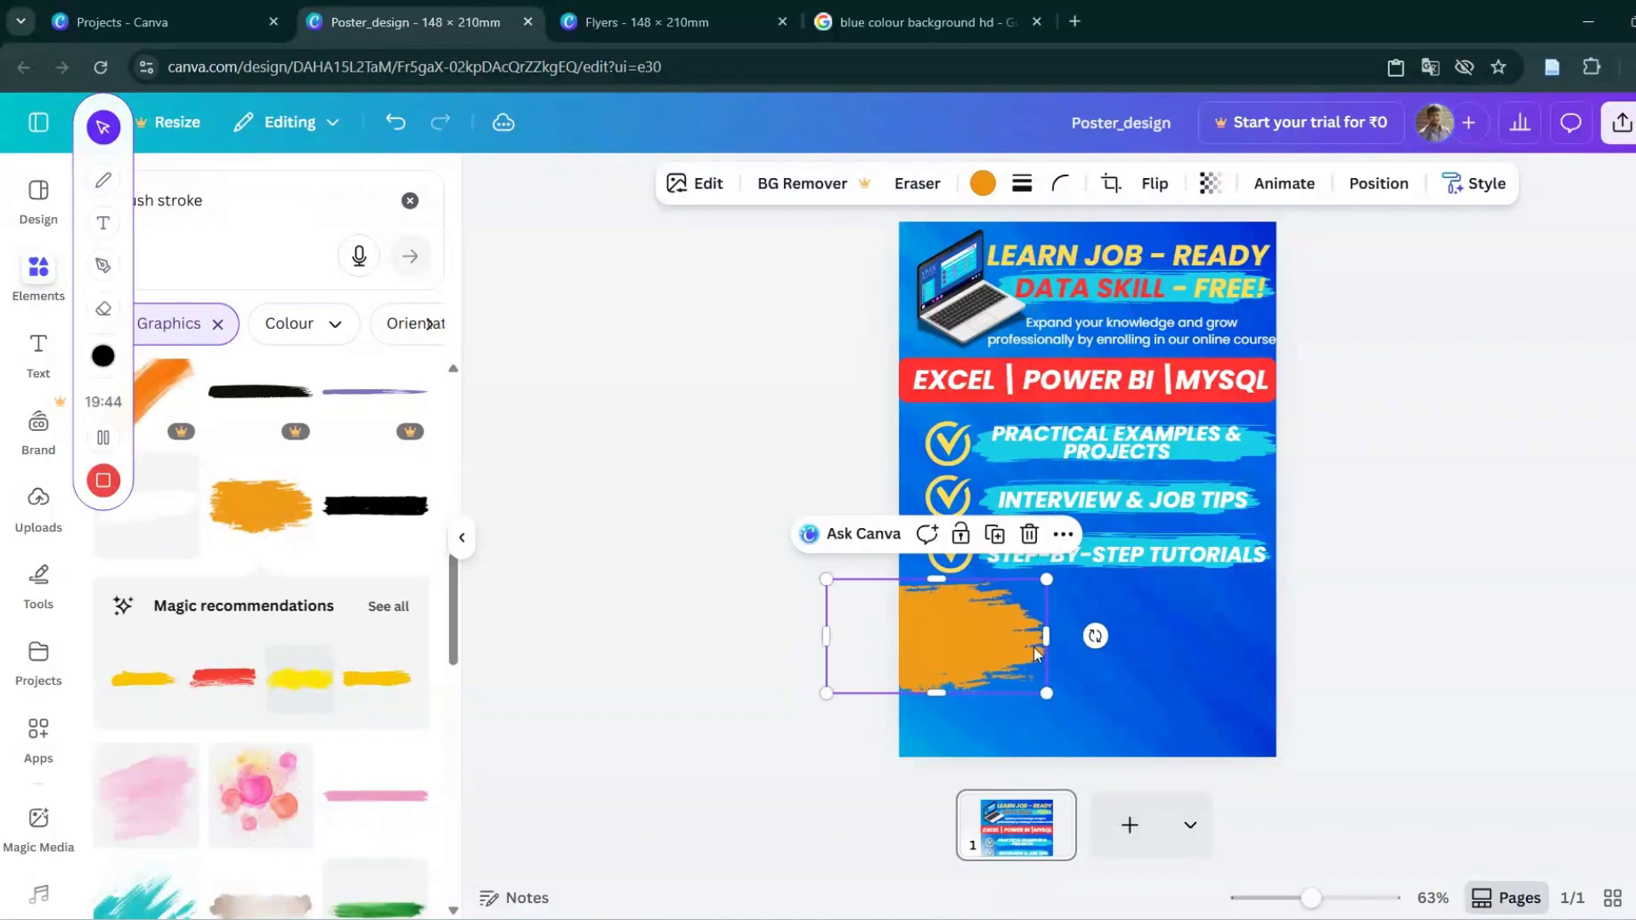
Duplicate the "LEARN JOB – READY" headline and move the copy over the orange brush stroke.
left_click(1101, 261)
key("ctrl+d")
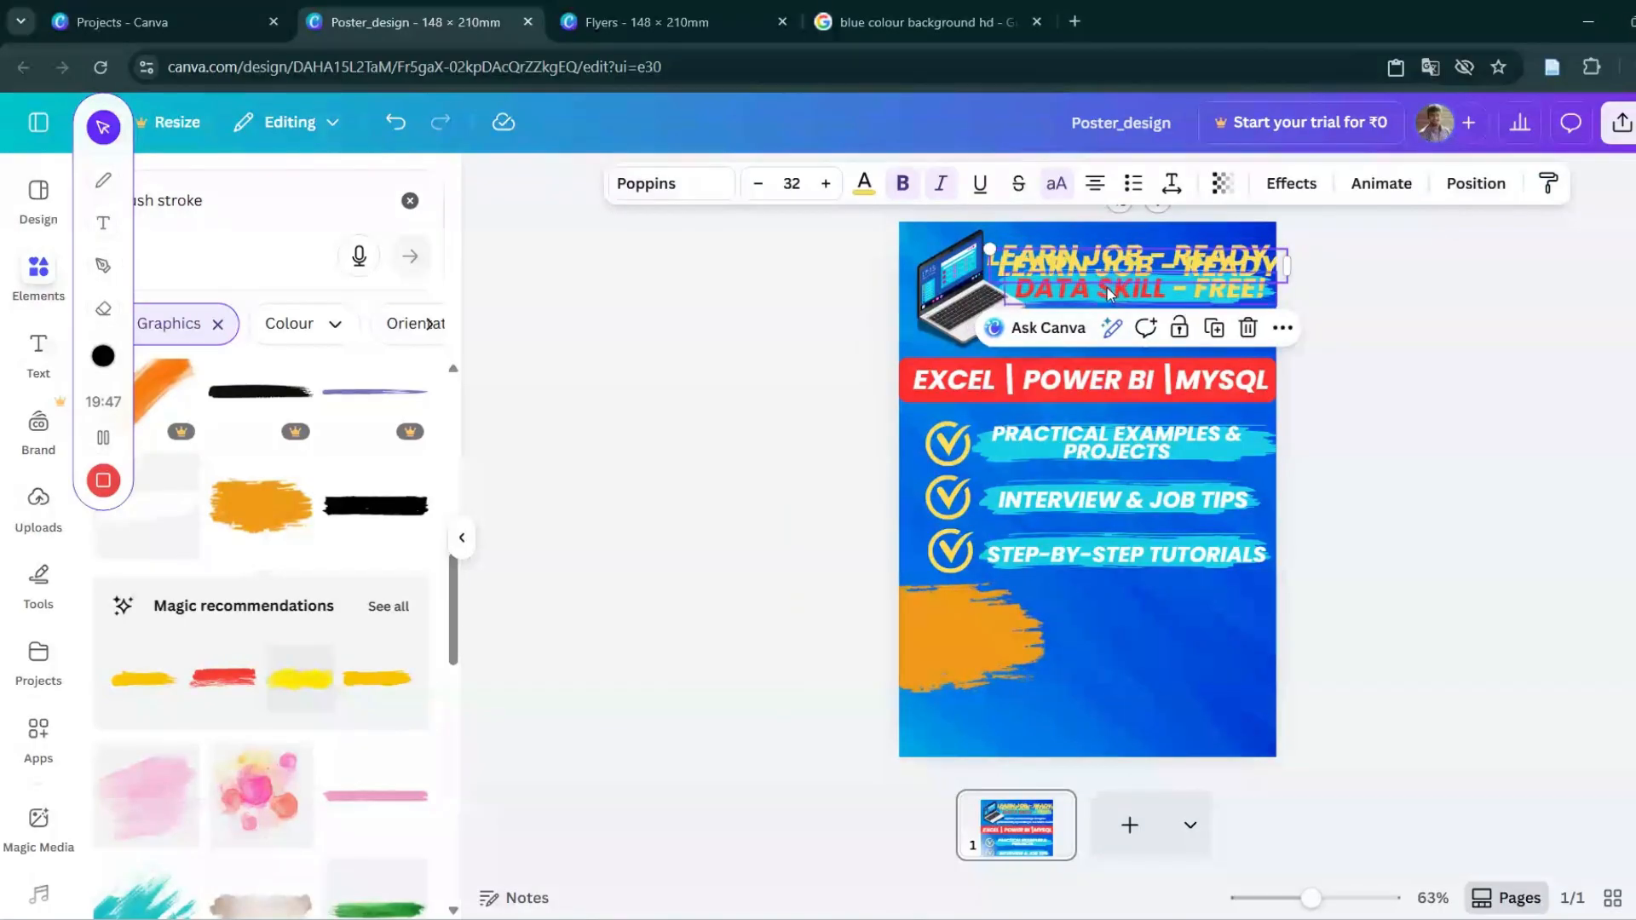
mouse_move(1110, 273)
left_mouse_down()
mouse_move(1111, 344)
mouse_move(1029, 633)
left_mouse_up()
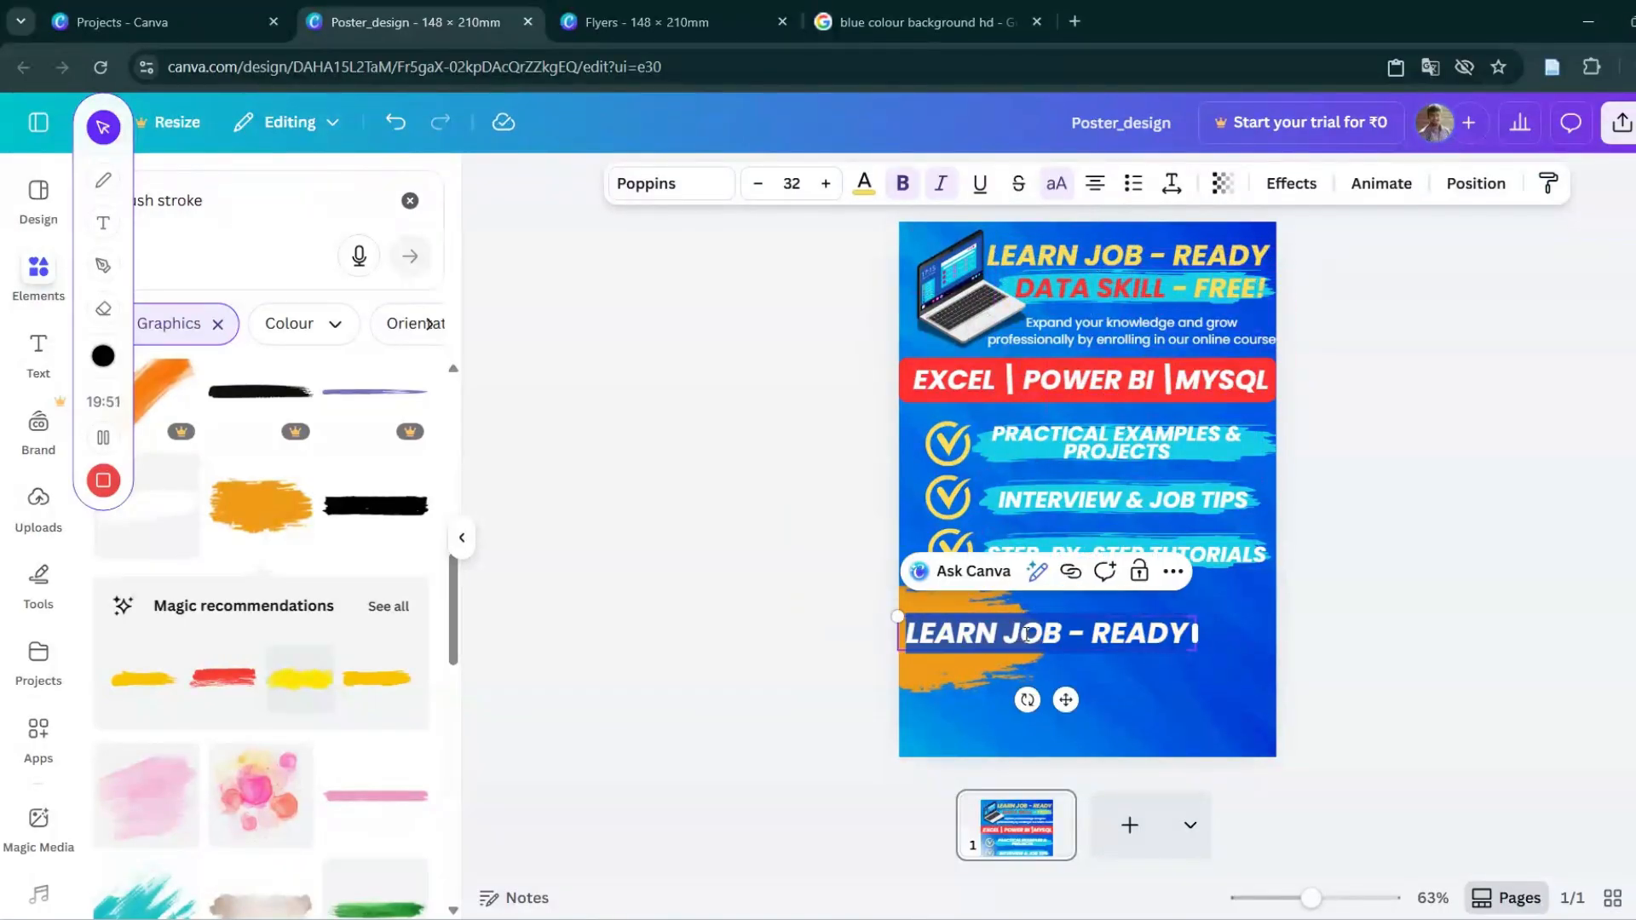
Replace the copied headline's text with "FREE", "NOTES" and "& FILES" on three lines.
type("FREE")
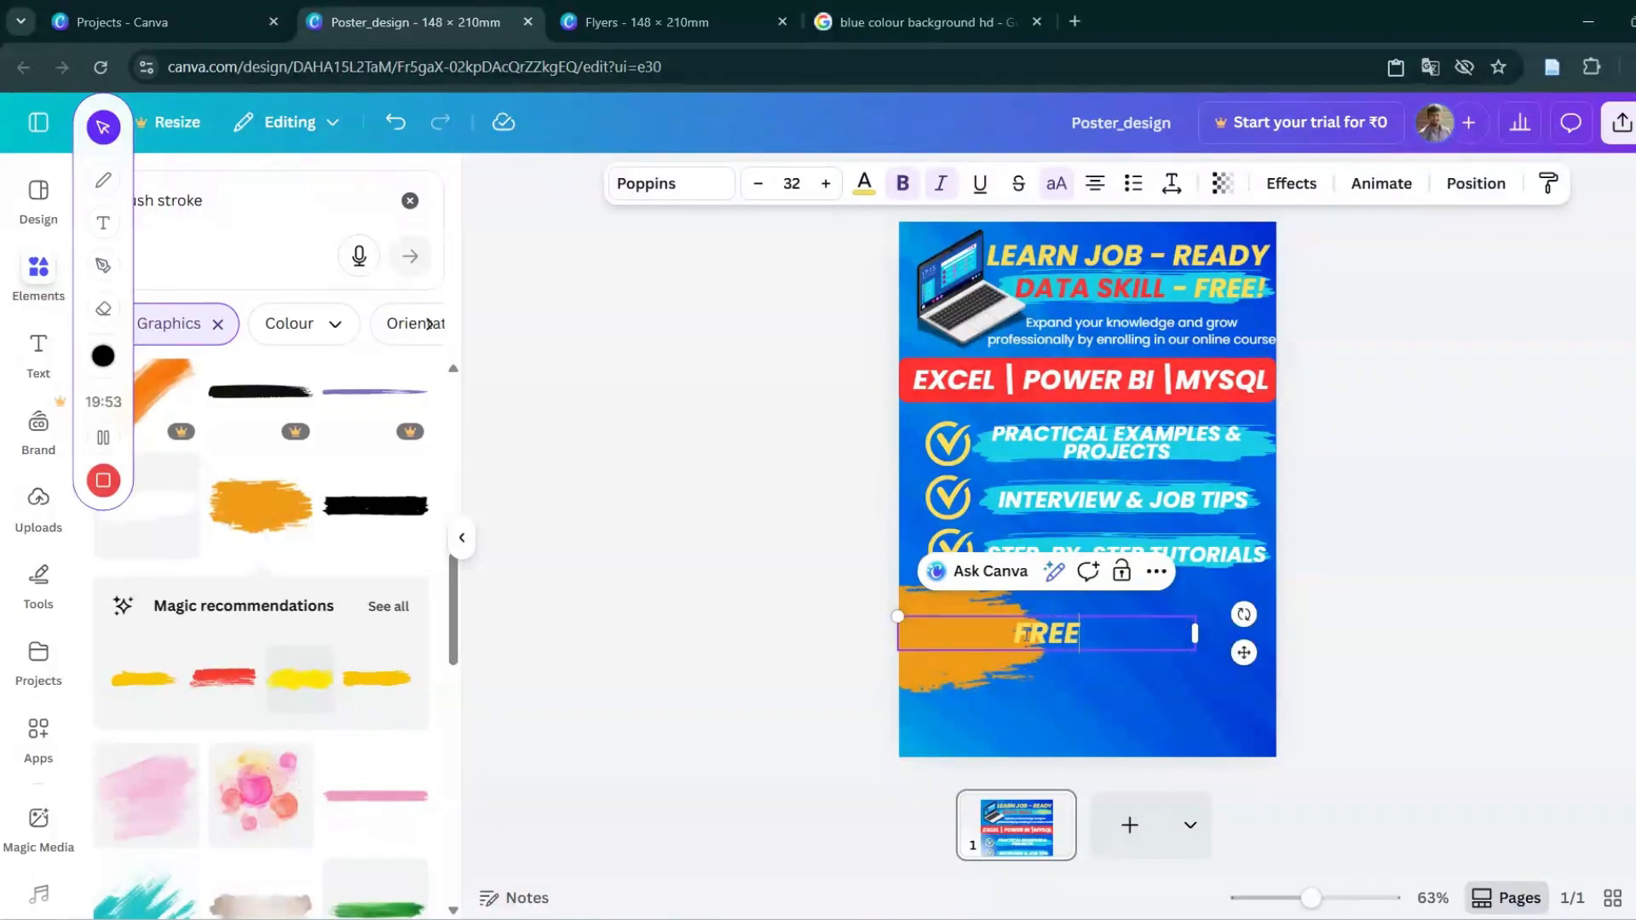
key("Return")
type("NOTES")
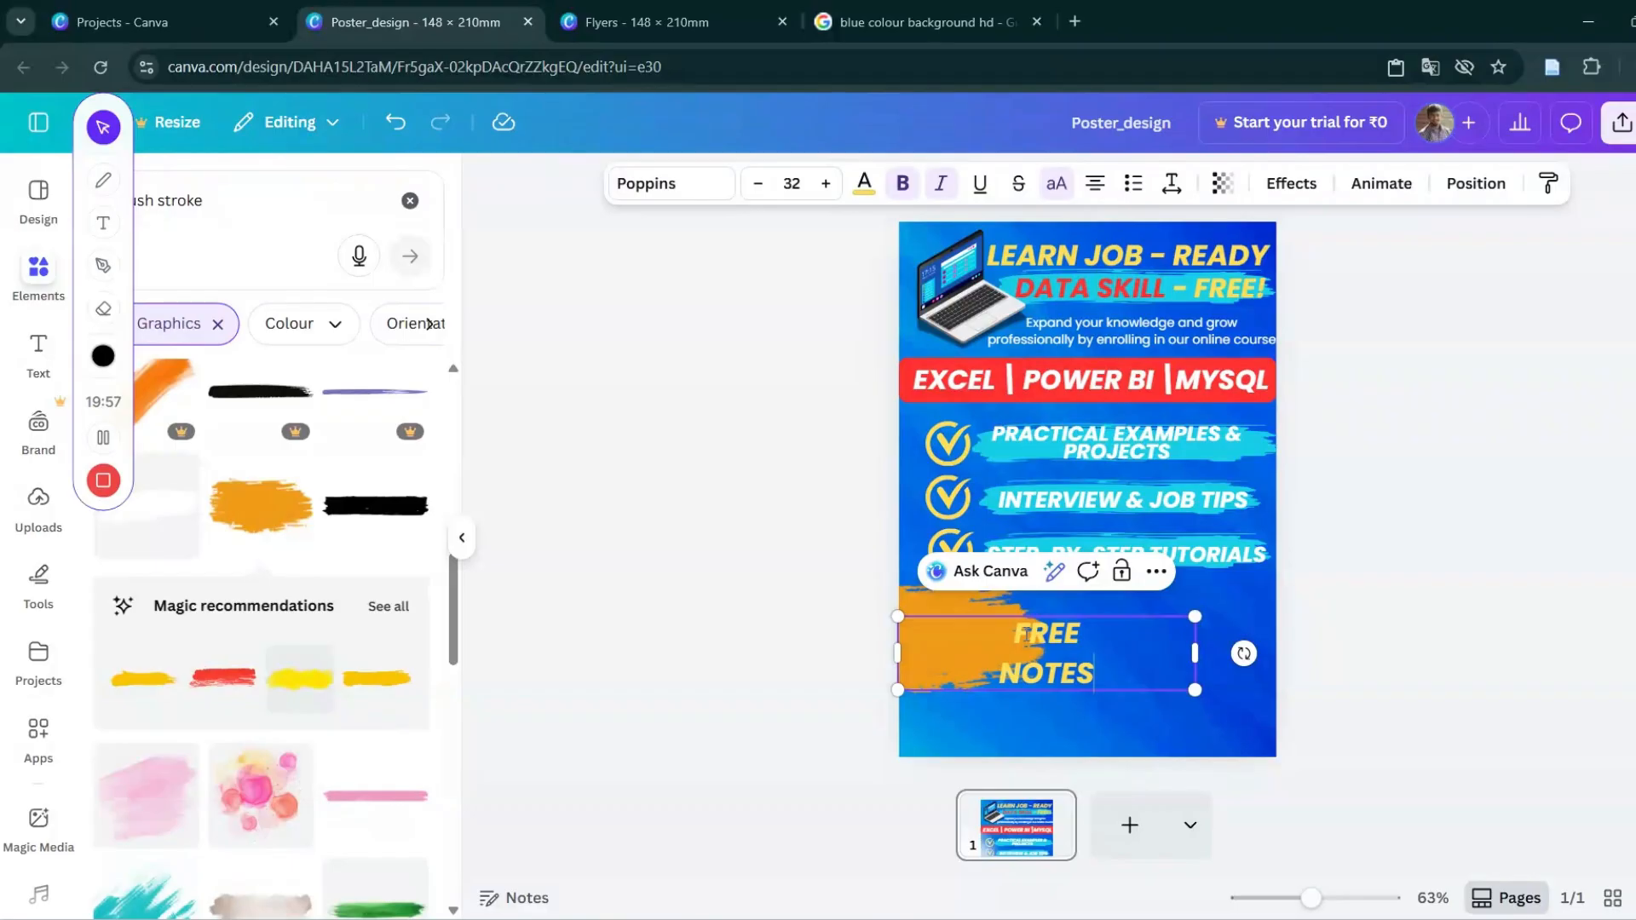
key("Return")
type("& ")
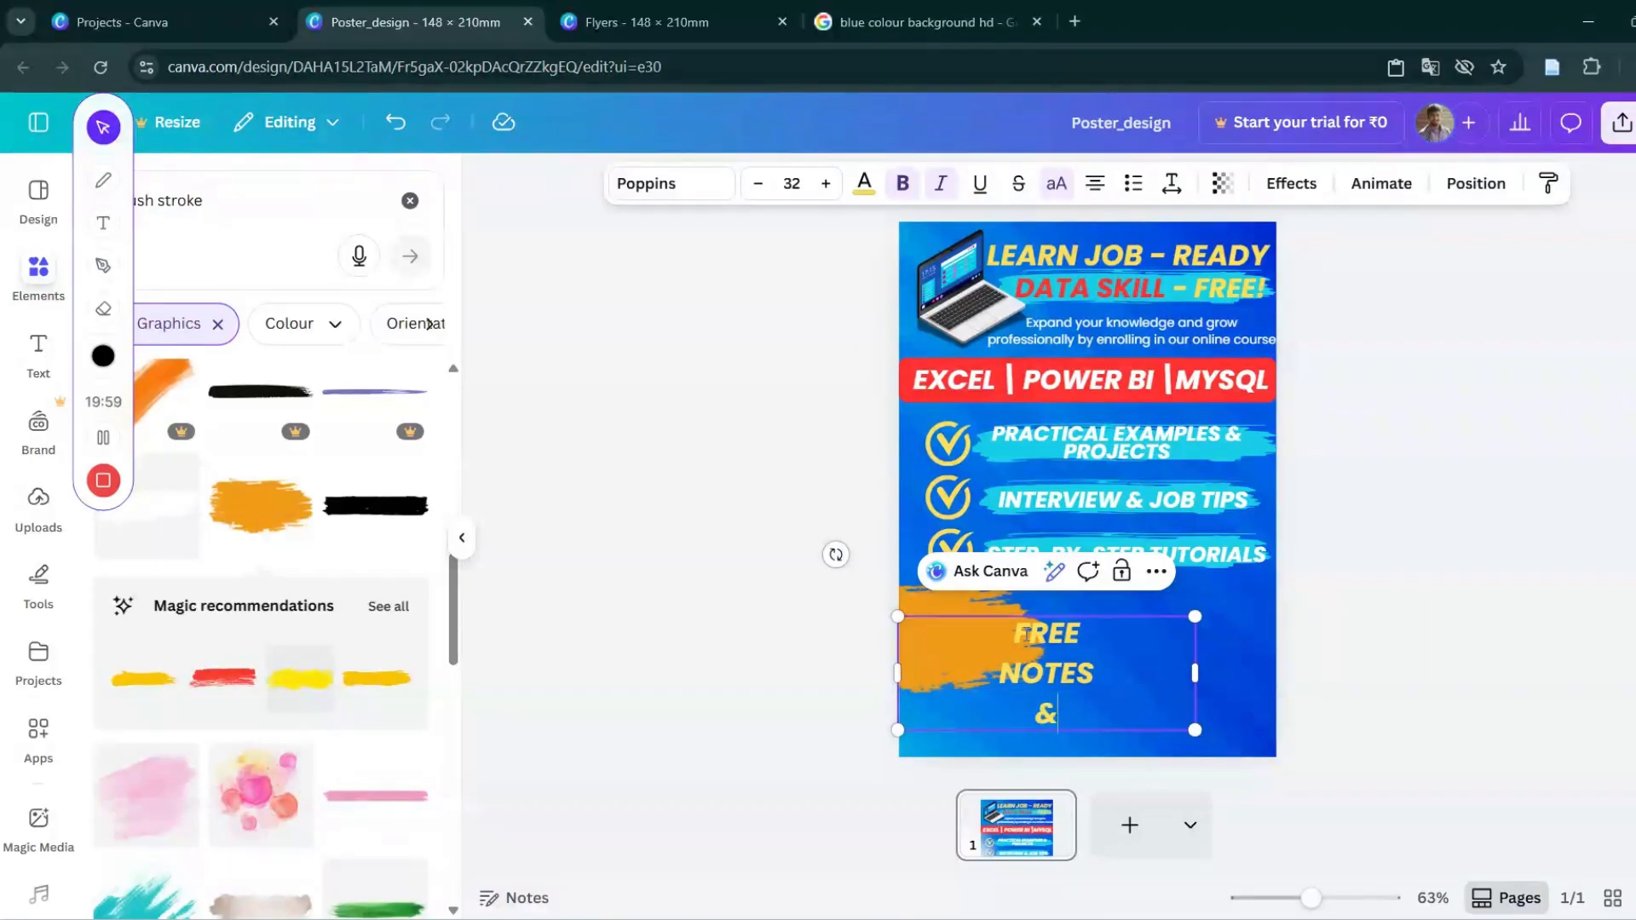
type("FIL")
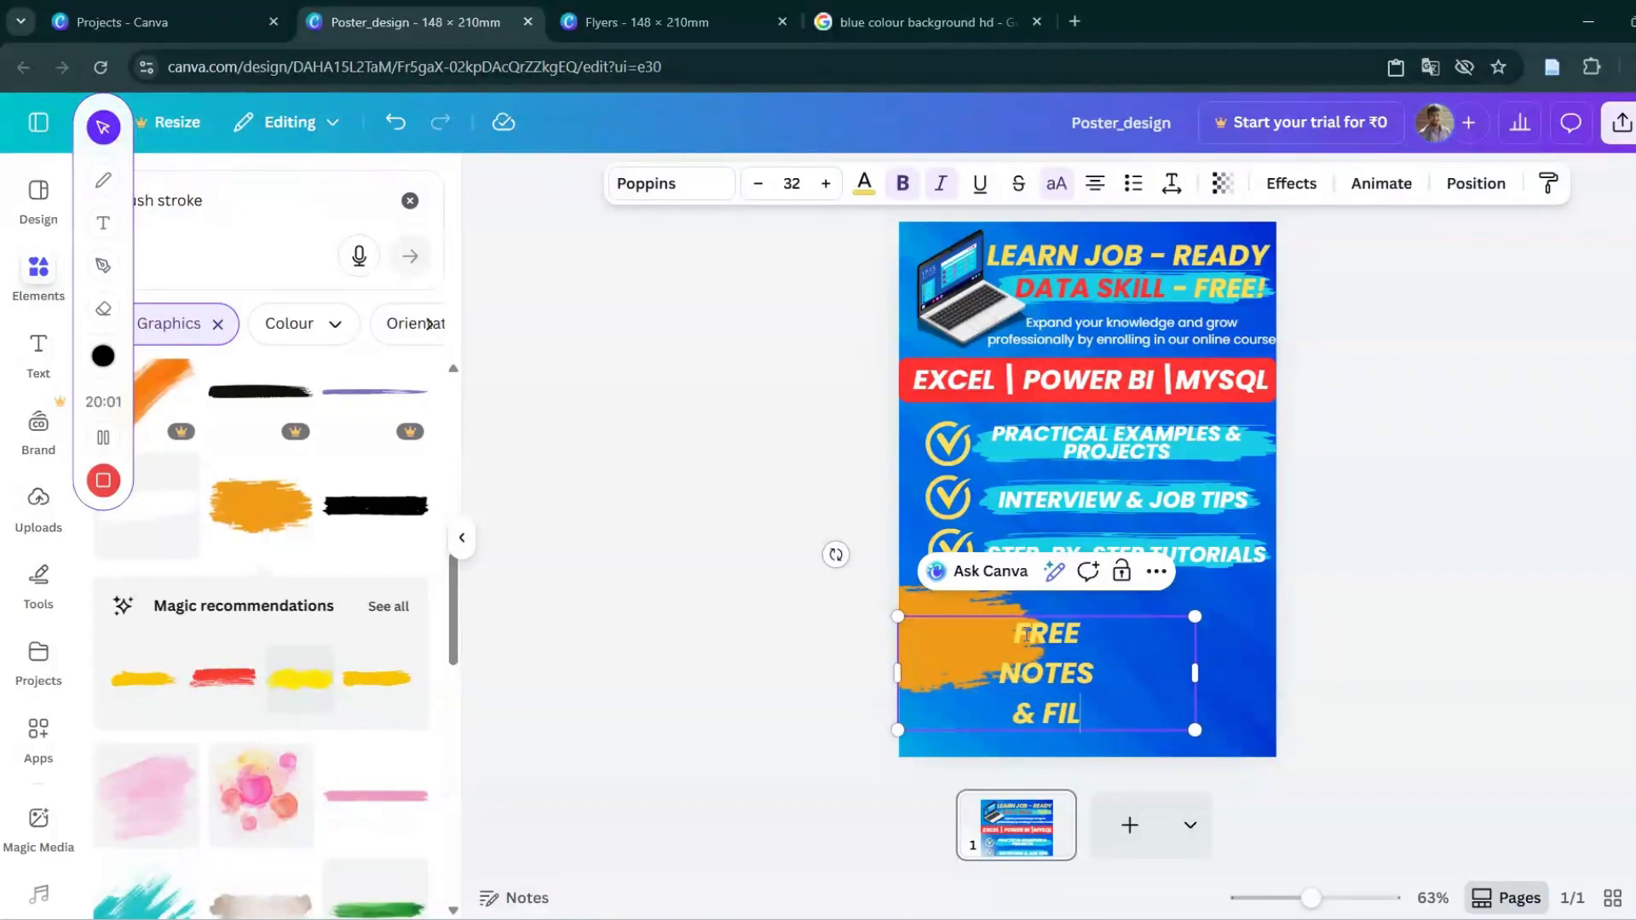
type("ES")
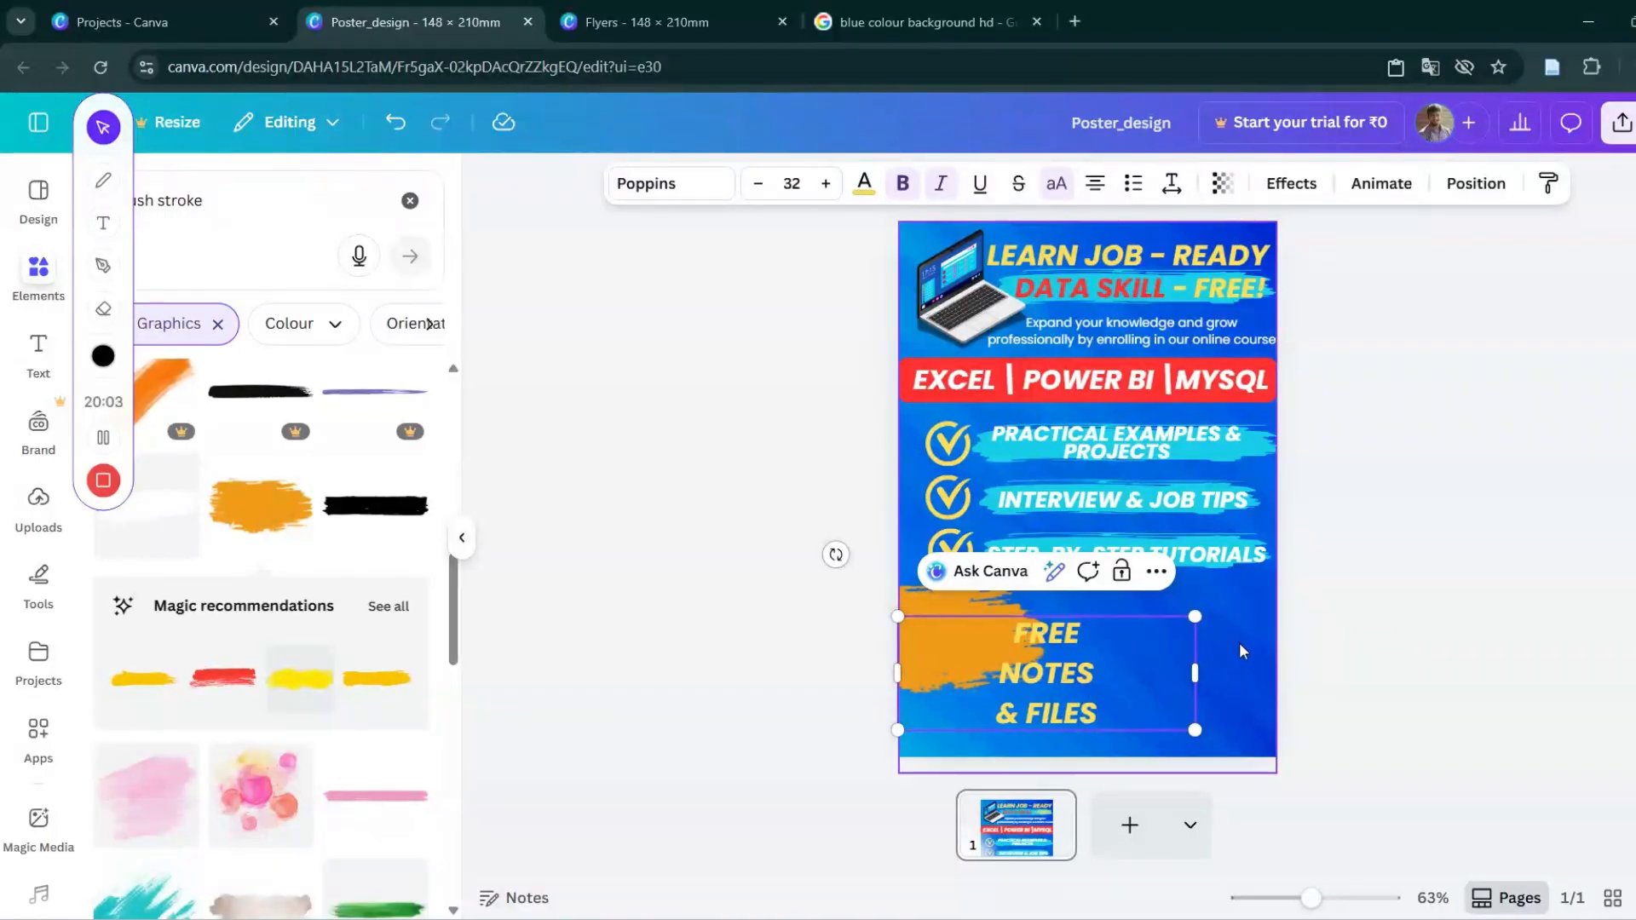
Narrow the "FREE NOTES & FILES" text box, position it on the orange brush stroke and set its colour to white.
double_click(1201, 669)
mouse_move(1201, 669)
left_mouse_down()
mouse_move(1016, 664)
mouse_move(968, 639)
left_mouse_up()
left_click(1035, 674)
left_click(983, 722)
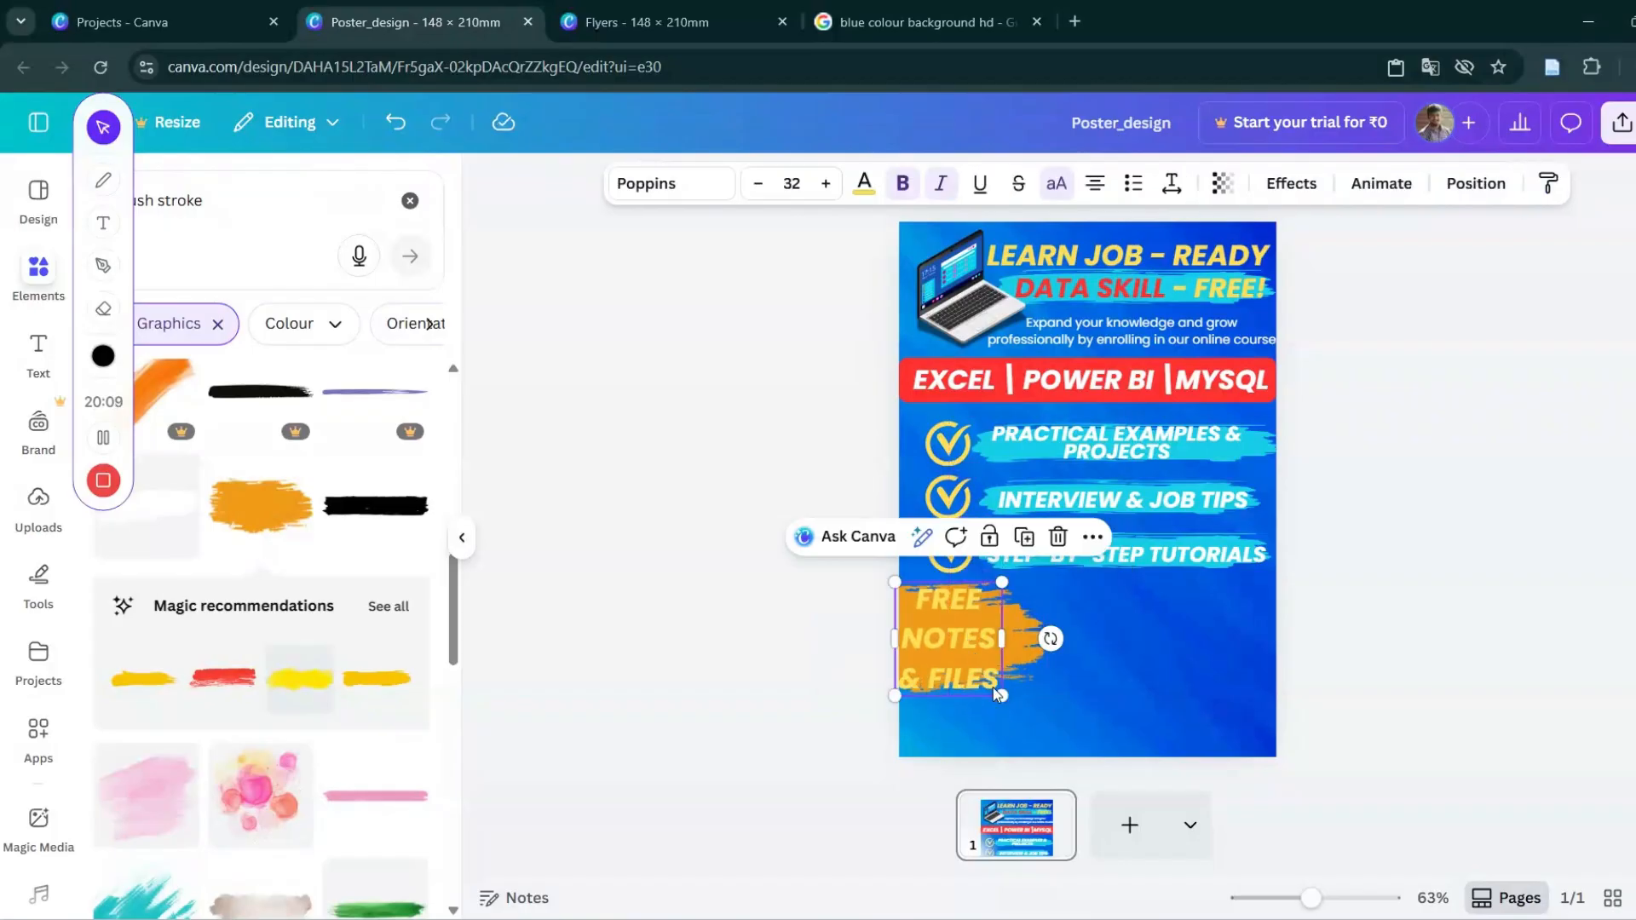
left_click(864, 183)
left_click(358, 340)
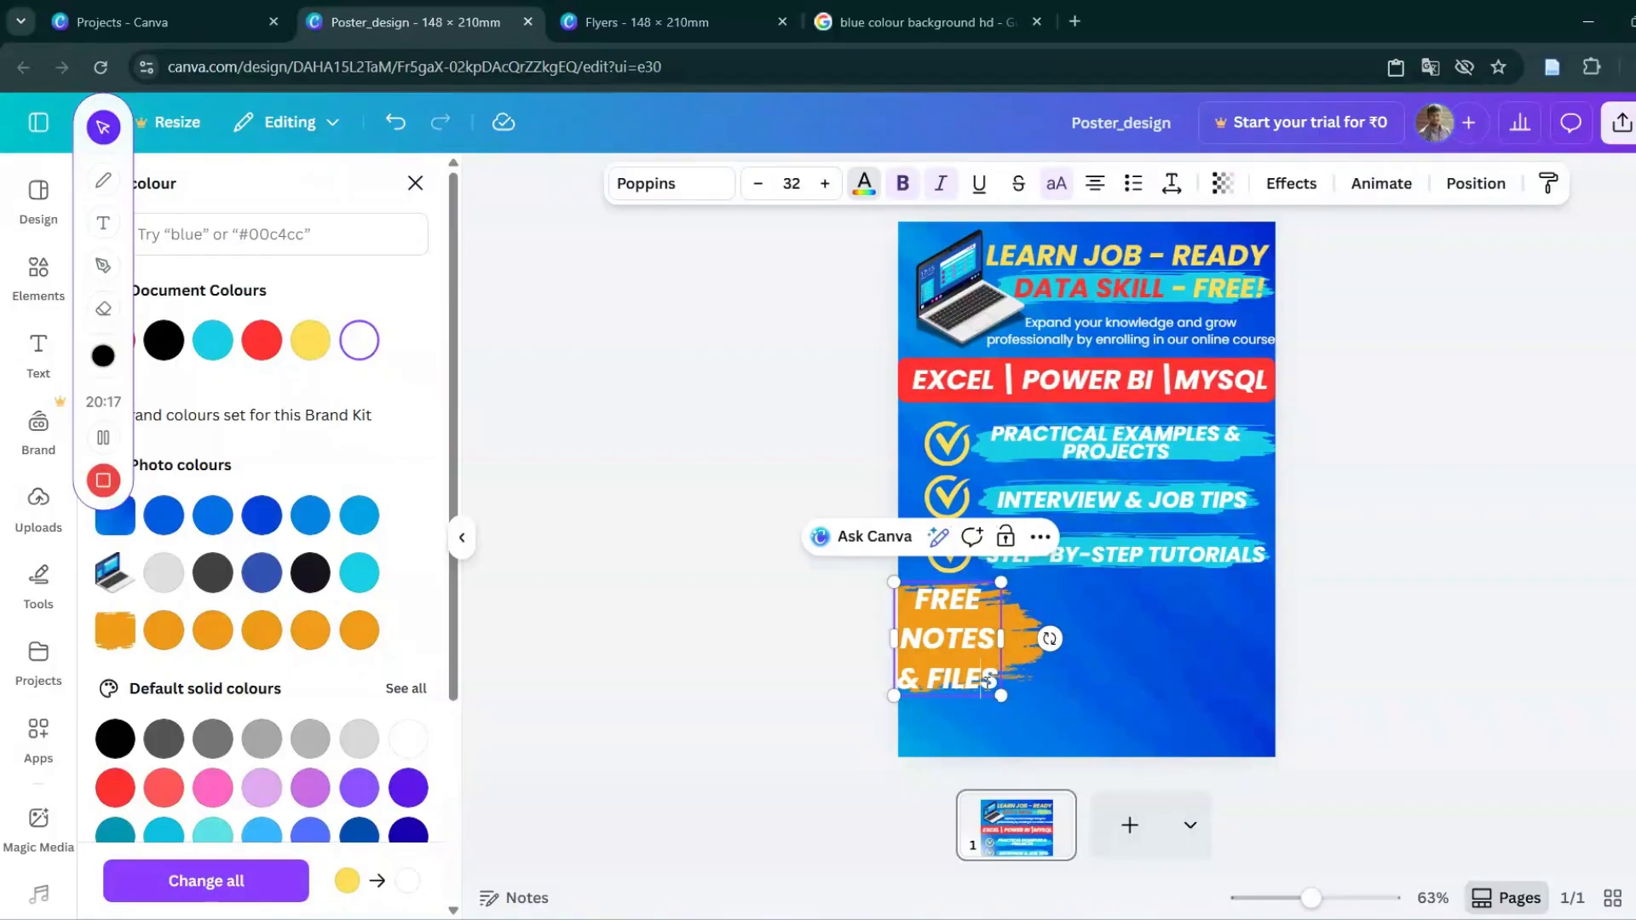
Set the line spacing of the "FREE NOTES & FILES" text to 0.85.
left_click_drag(989, 688, 927, 616)
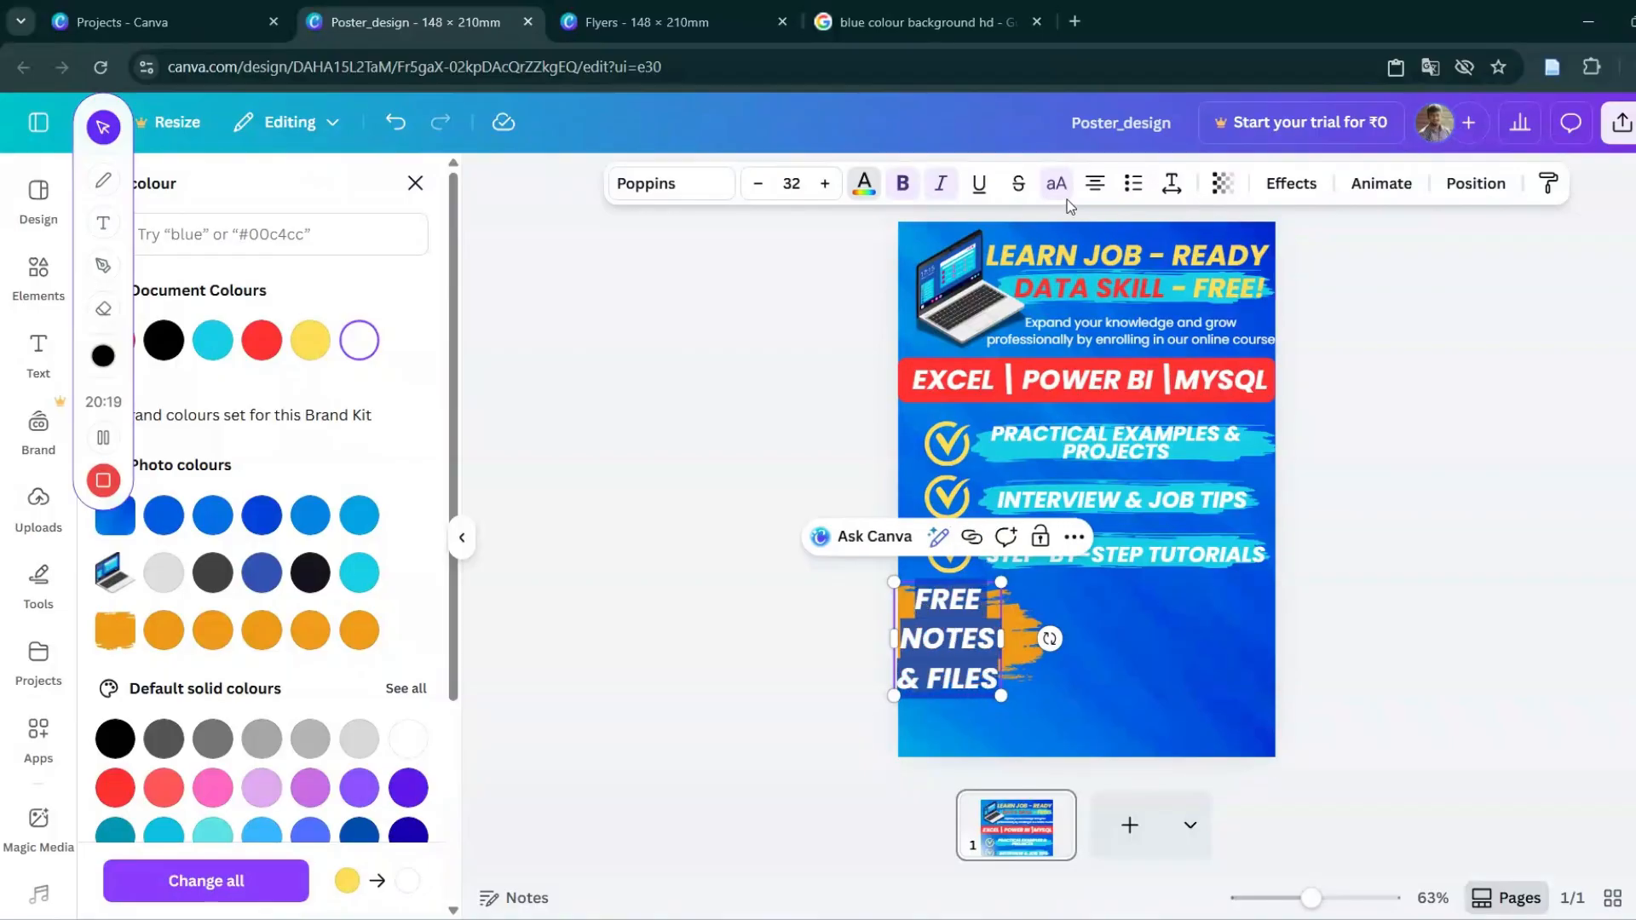
left_click(1171, 190)
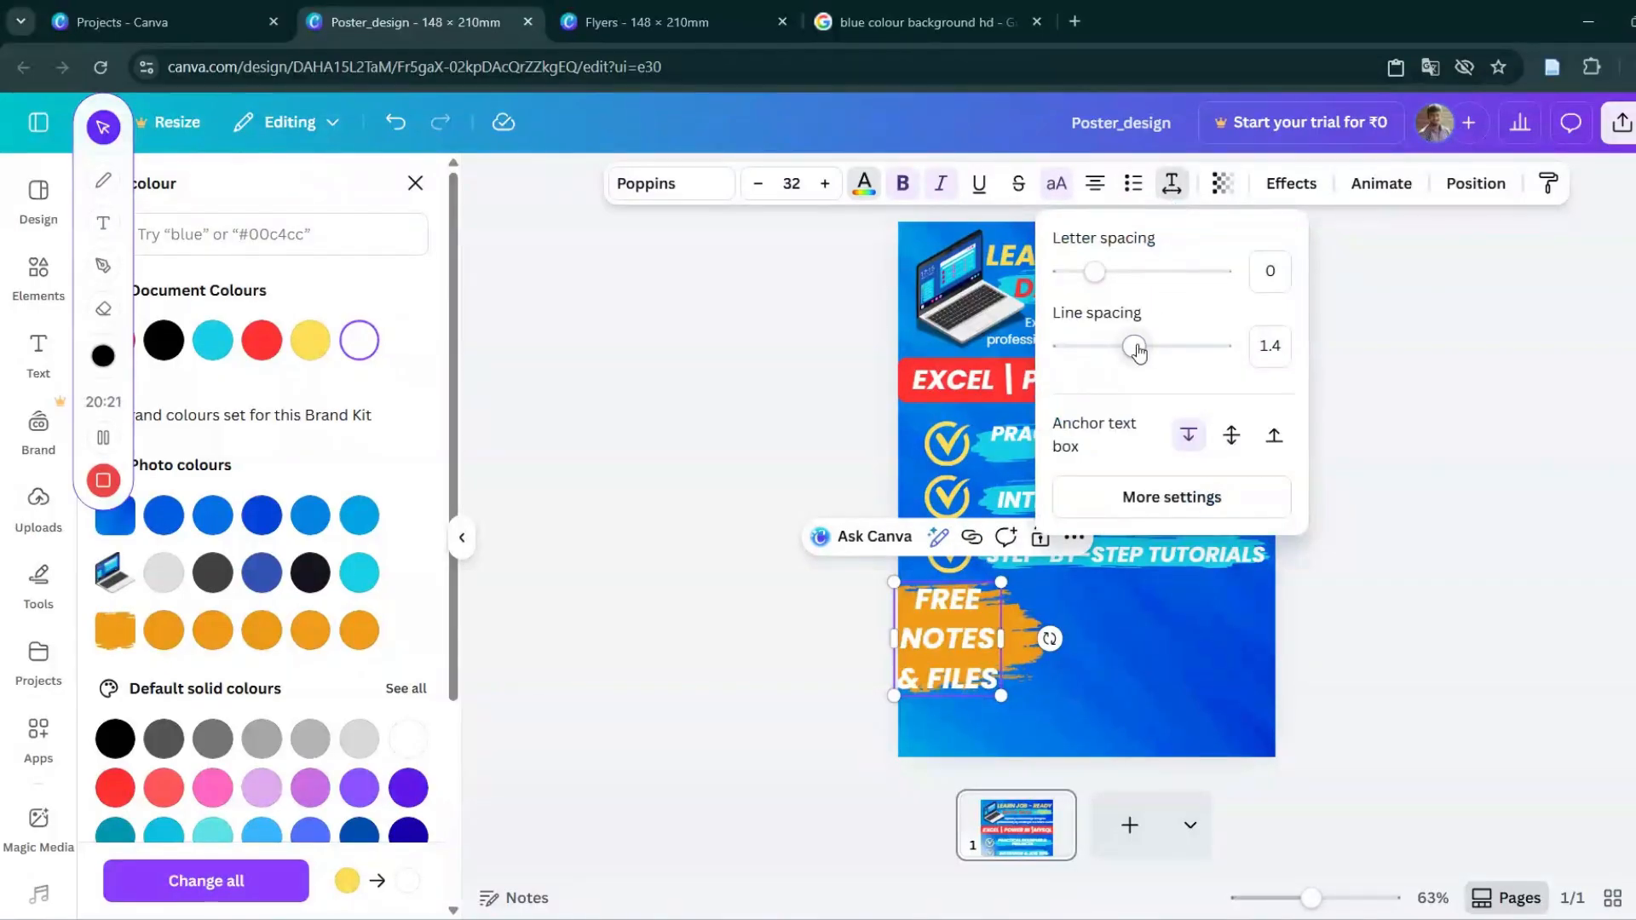
left_click_drag(1137, 349, 1091, 347)
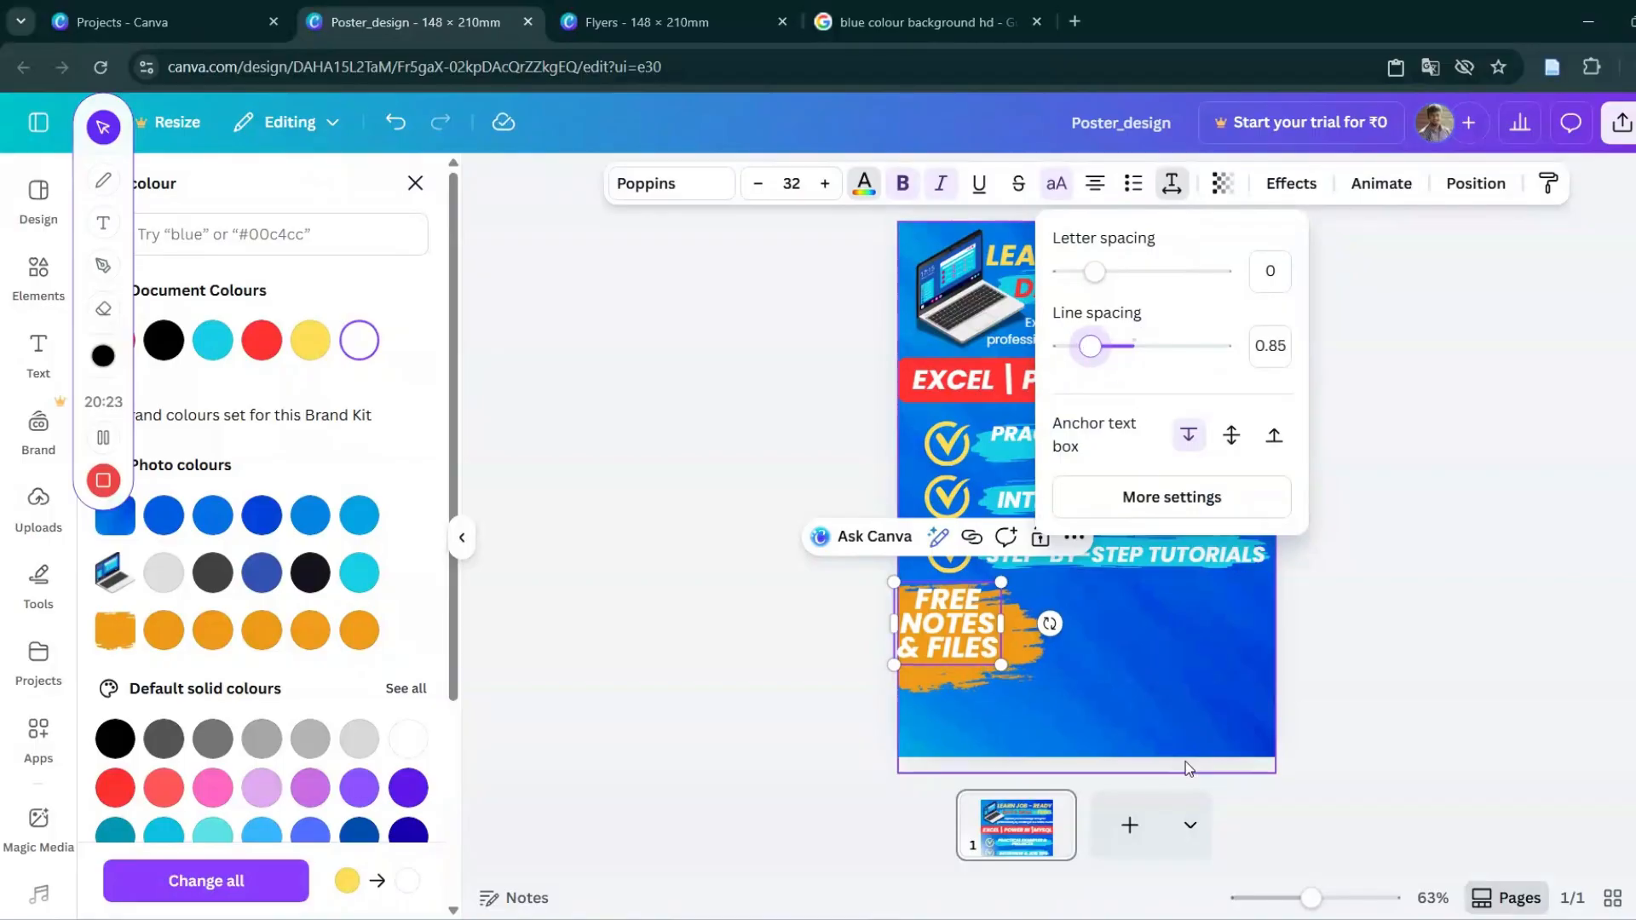
left_click(1075, 683)
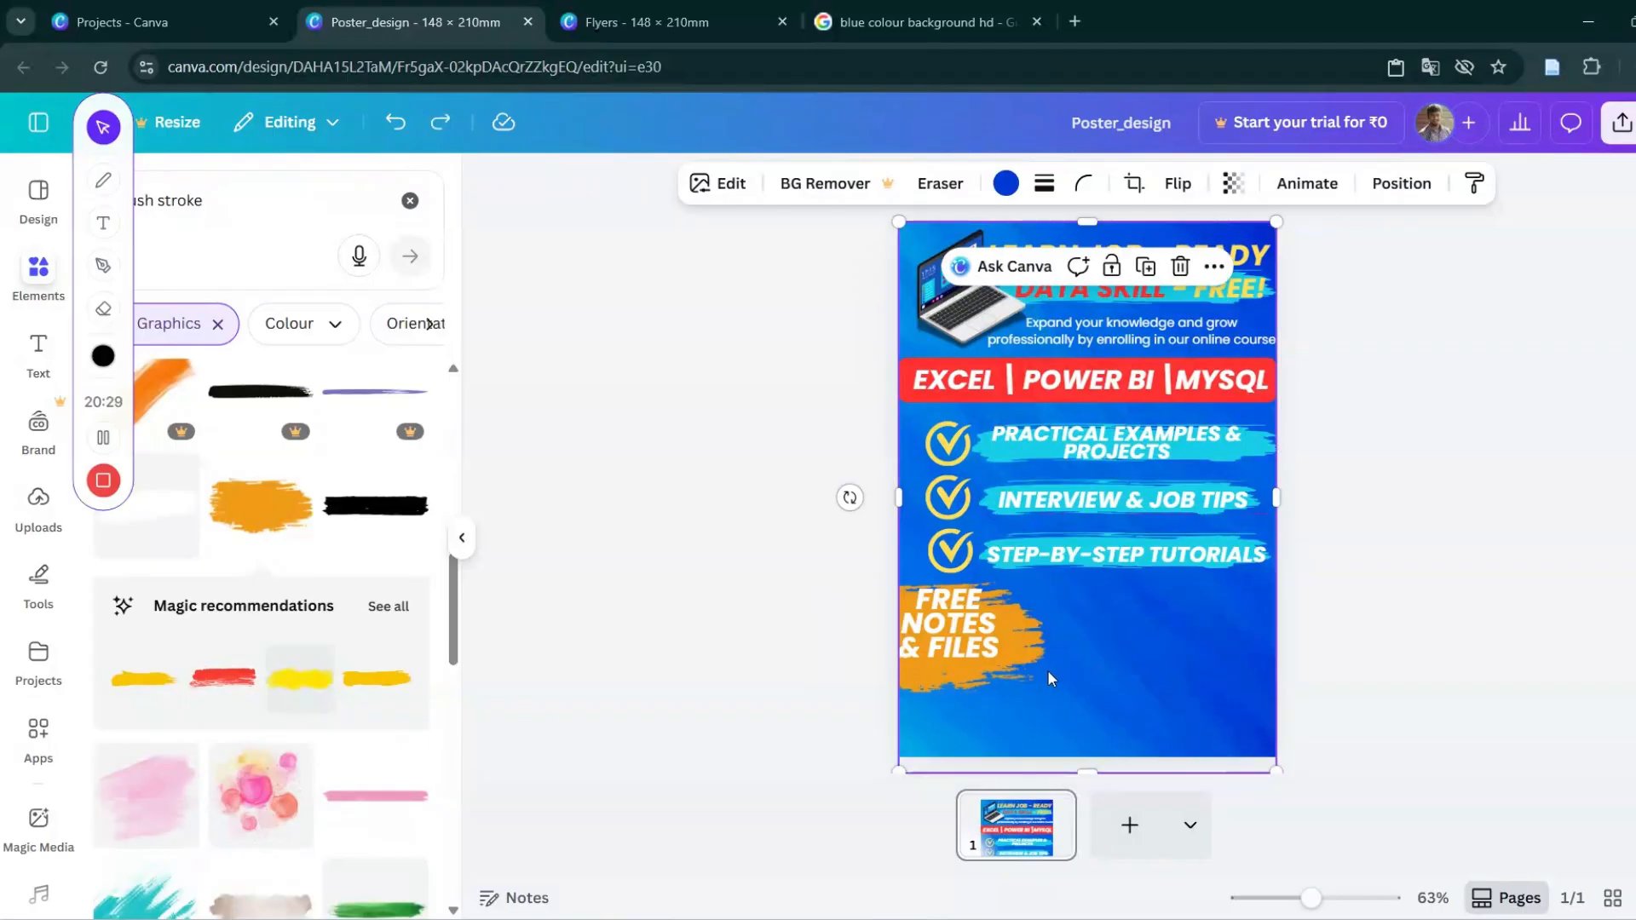
Move the "FREE NOTES & FILES" text slightly down to centre it vertically on the orange brush stroke.
left_click(958, 636)
left_click_drag(958, 636, 959, 645)
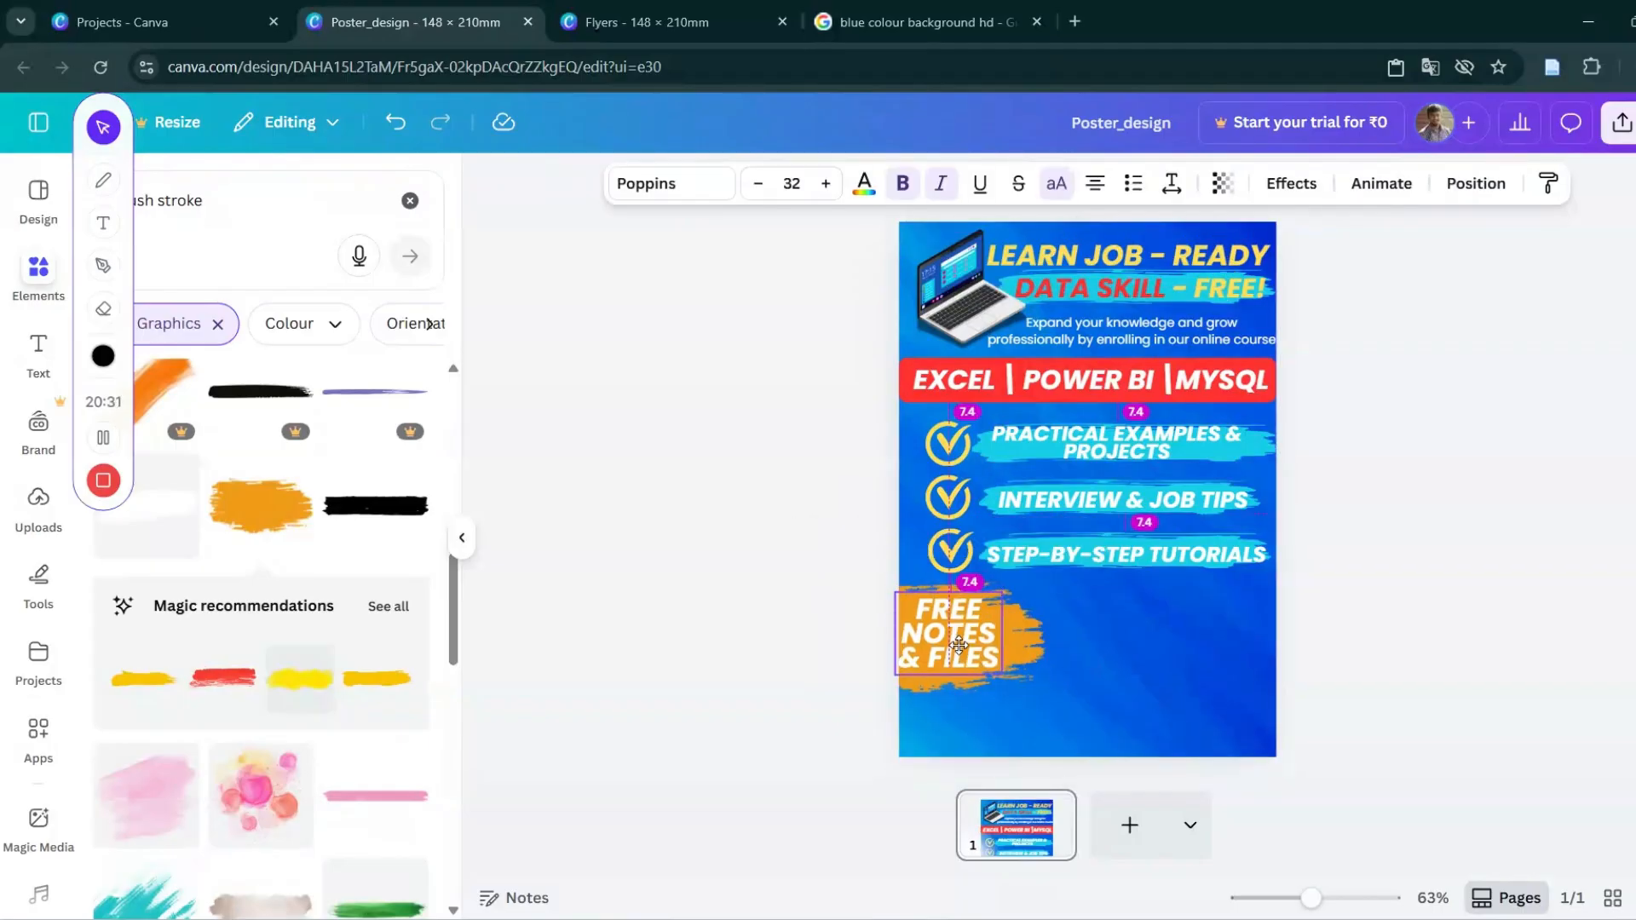
left_click(1019, 637)
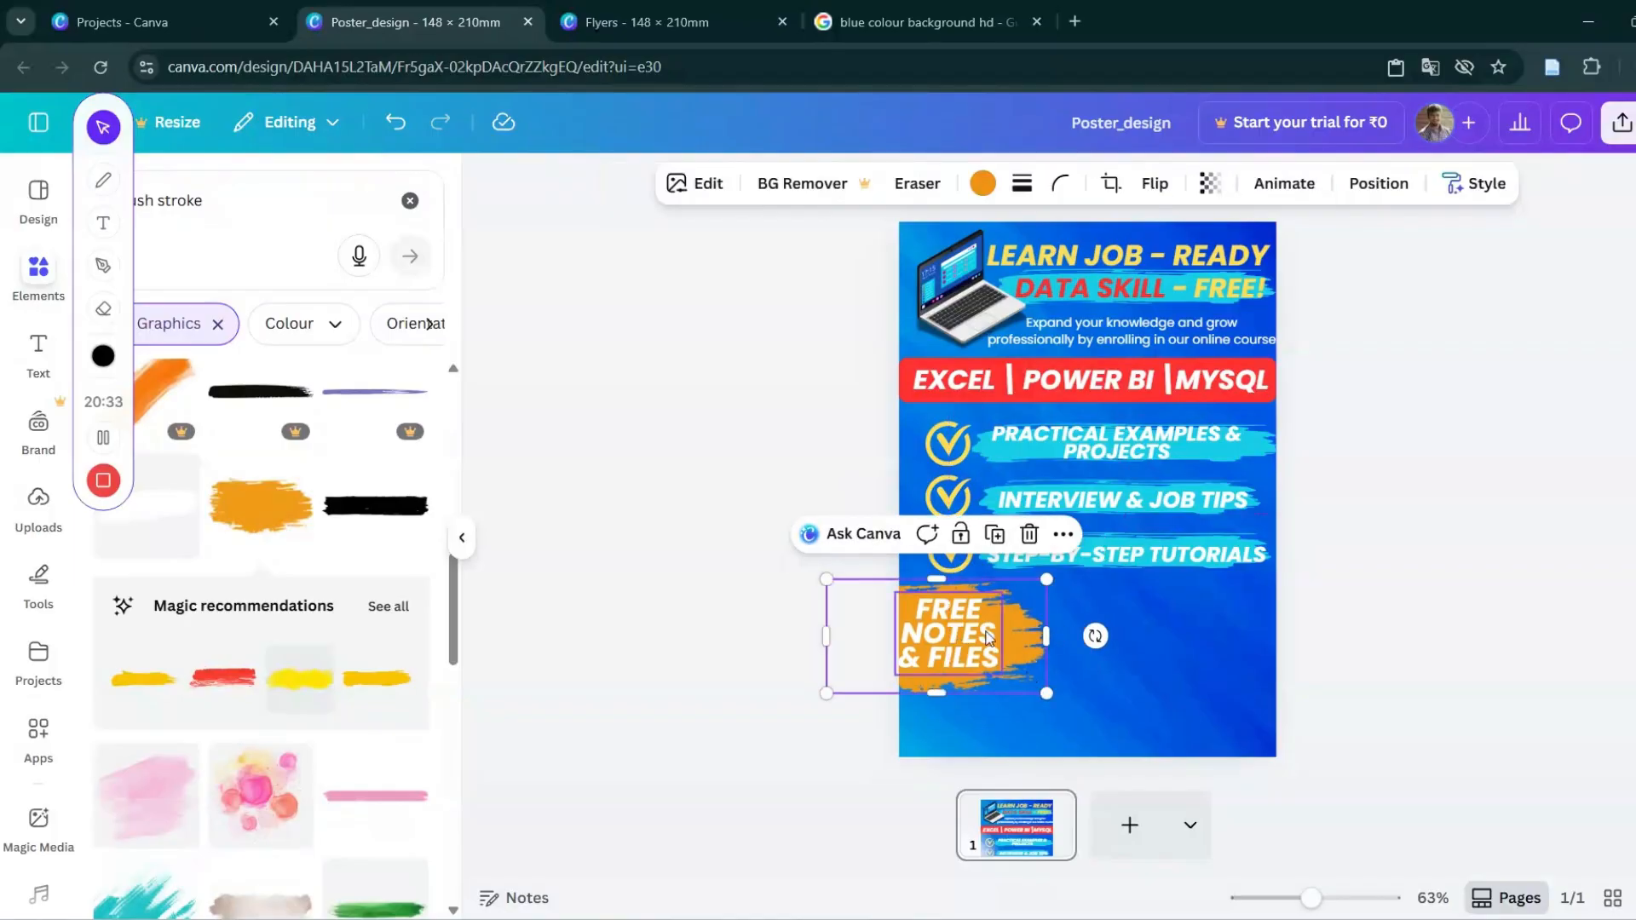
Nudge the third yellow check mark slightly left to line up with the check marks above.
left_click(950, 570)
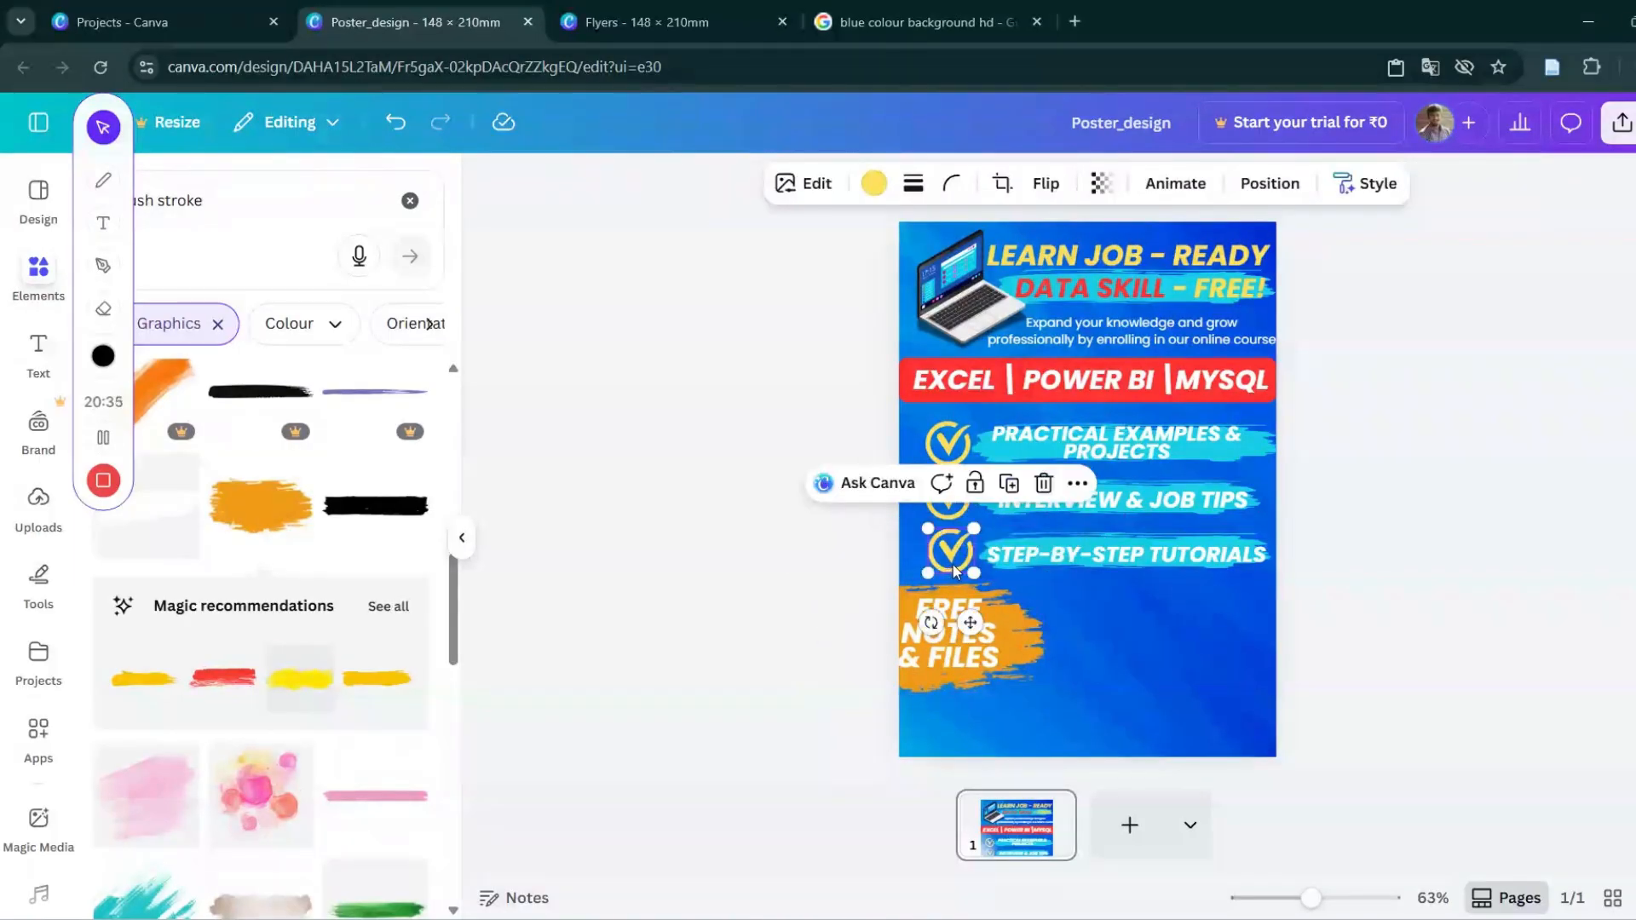
left_click_drag(953, 566, 949, 566)
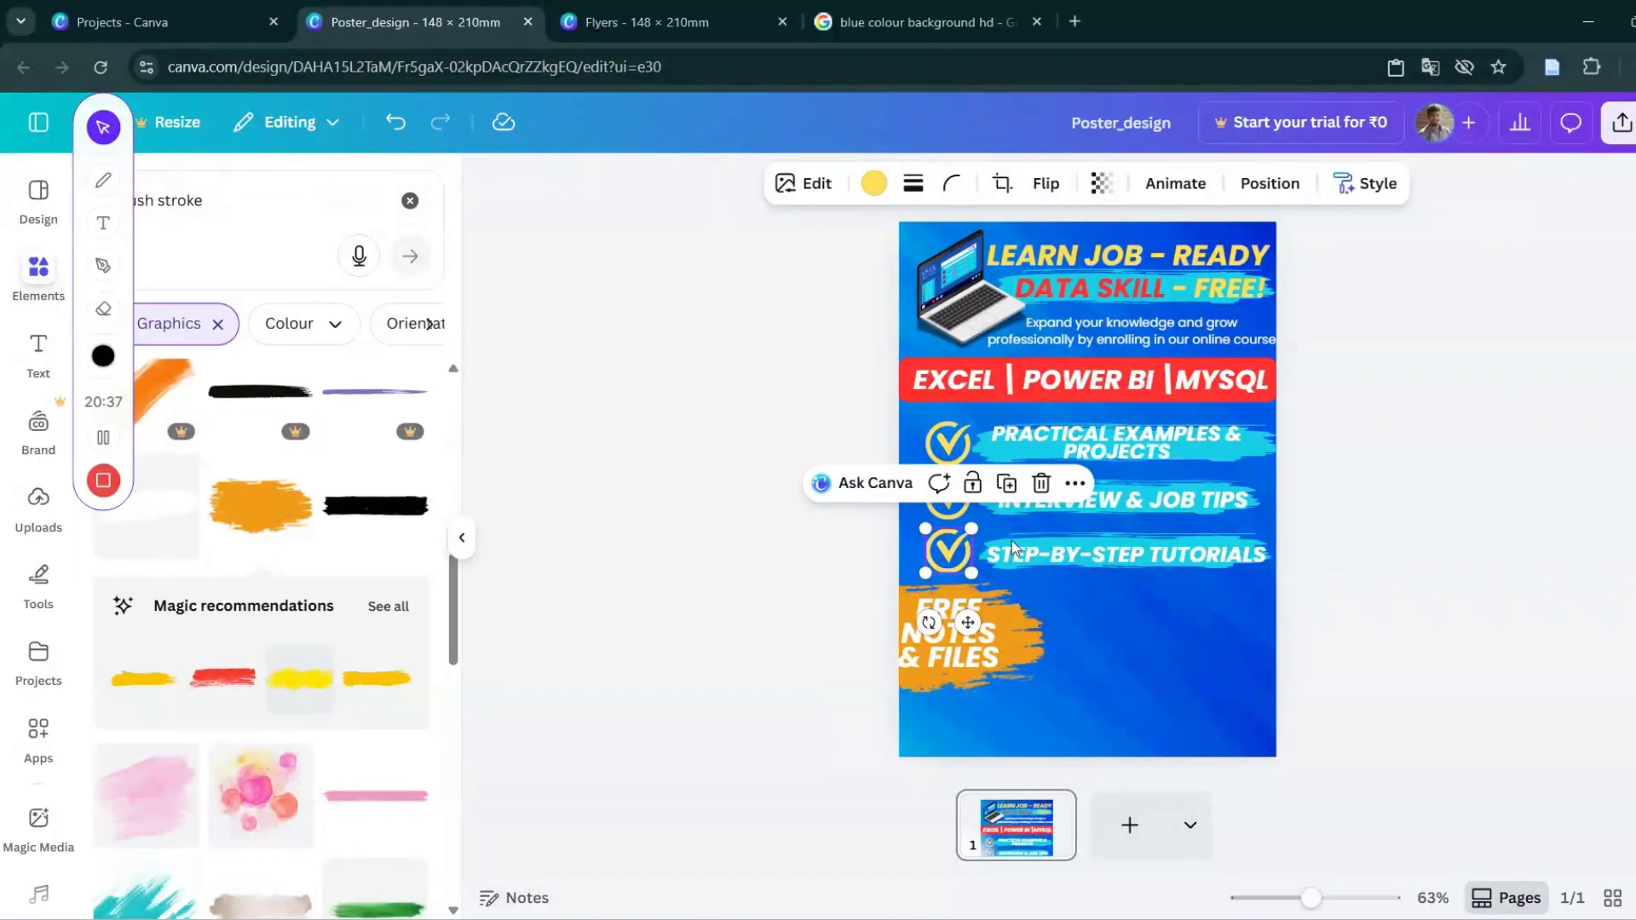
left_click(1105, 661)
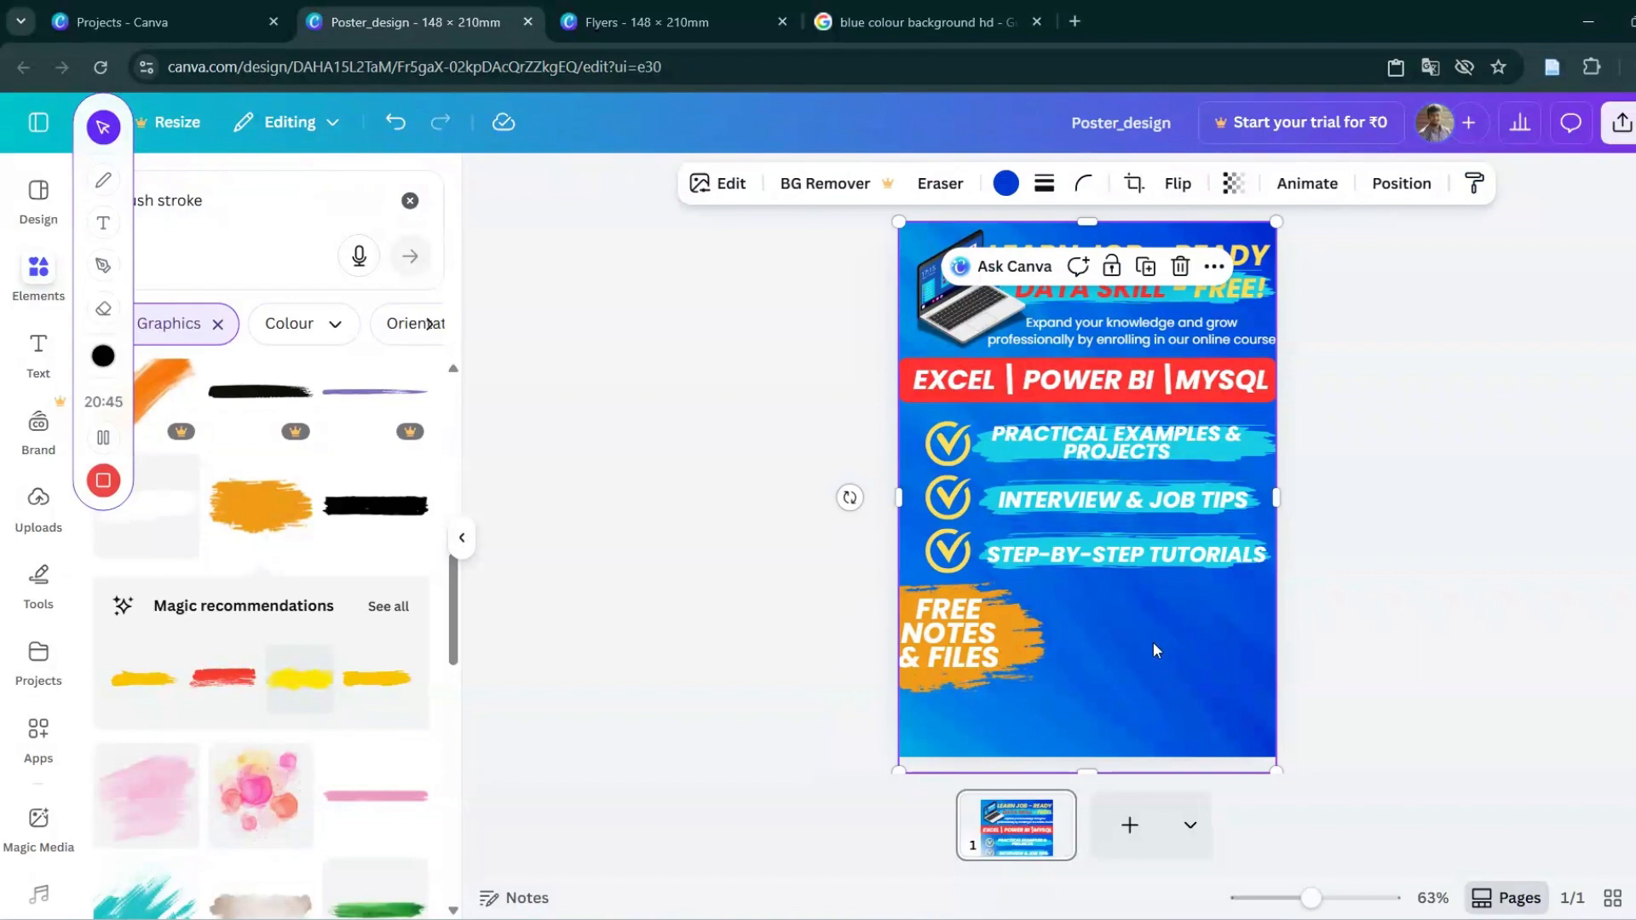
Add the uploaded QR code image to the page and recolour it with the document's yellow.
left_click(37, 521)
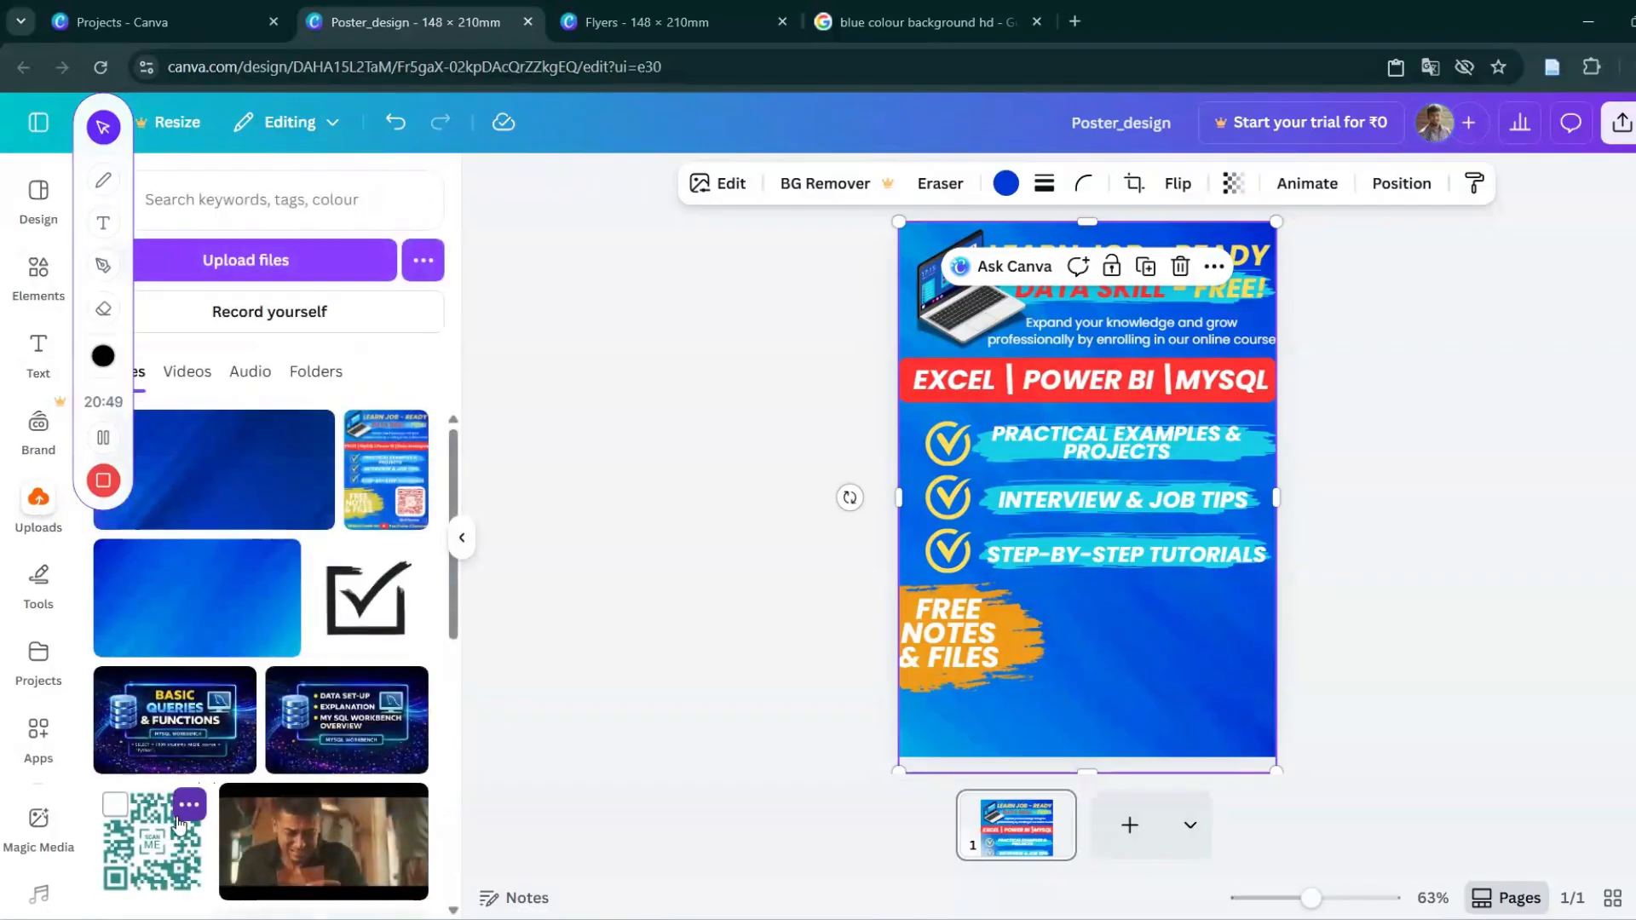
left_click(177, 822)
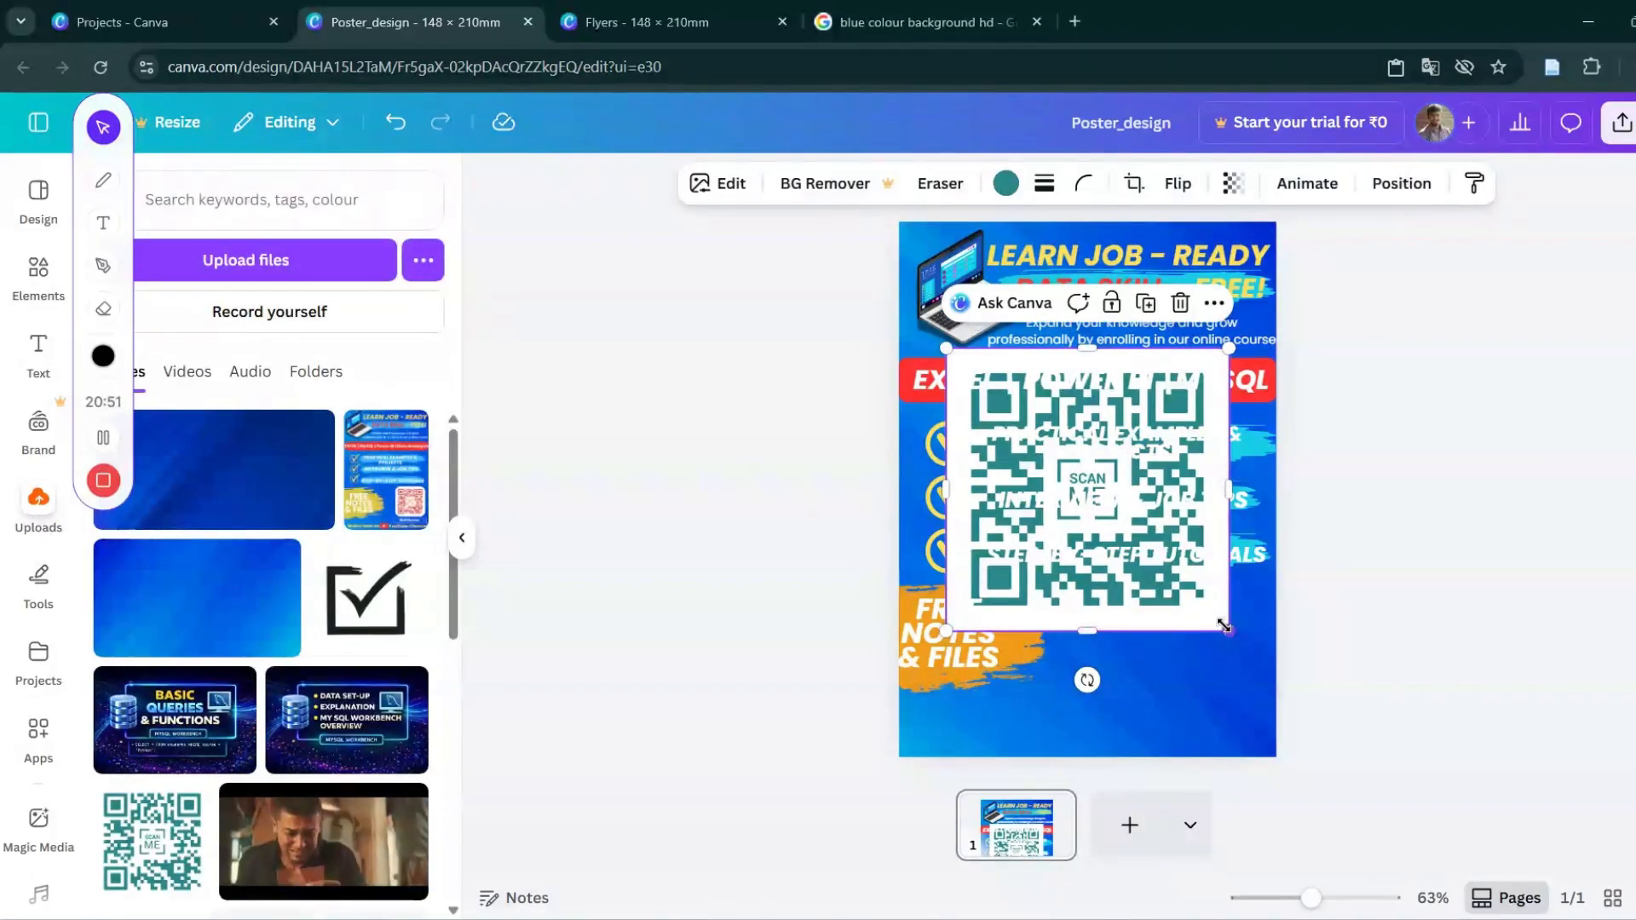
left_click(1005, 184)
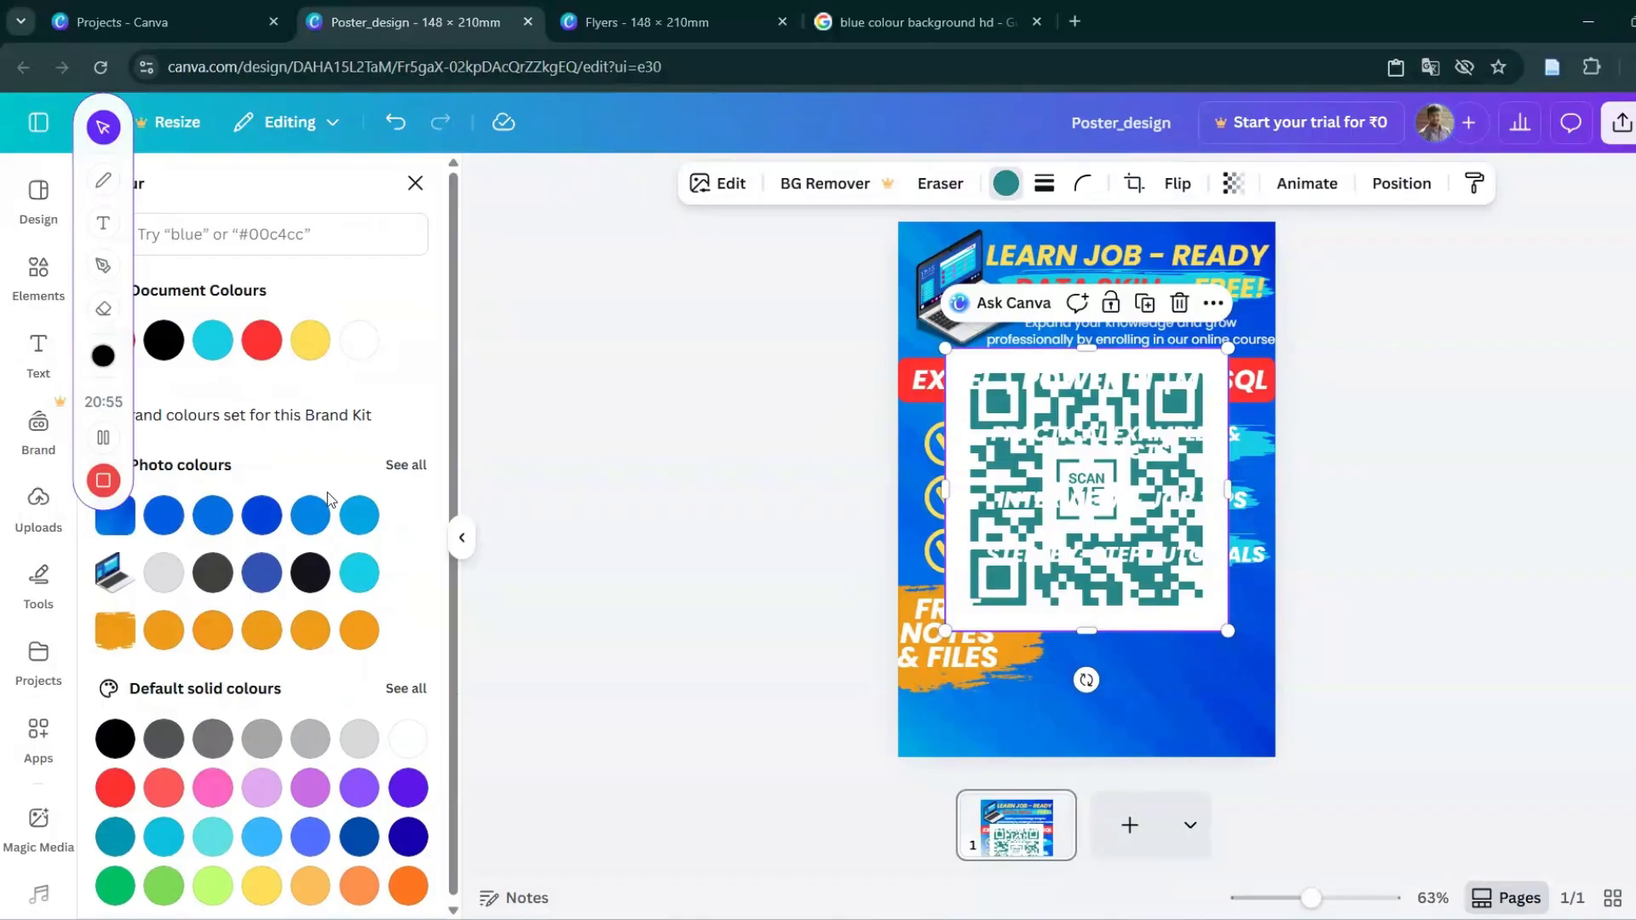
left_click(264, 343)
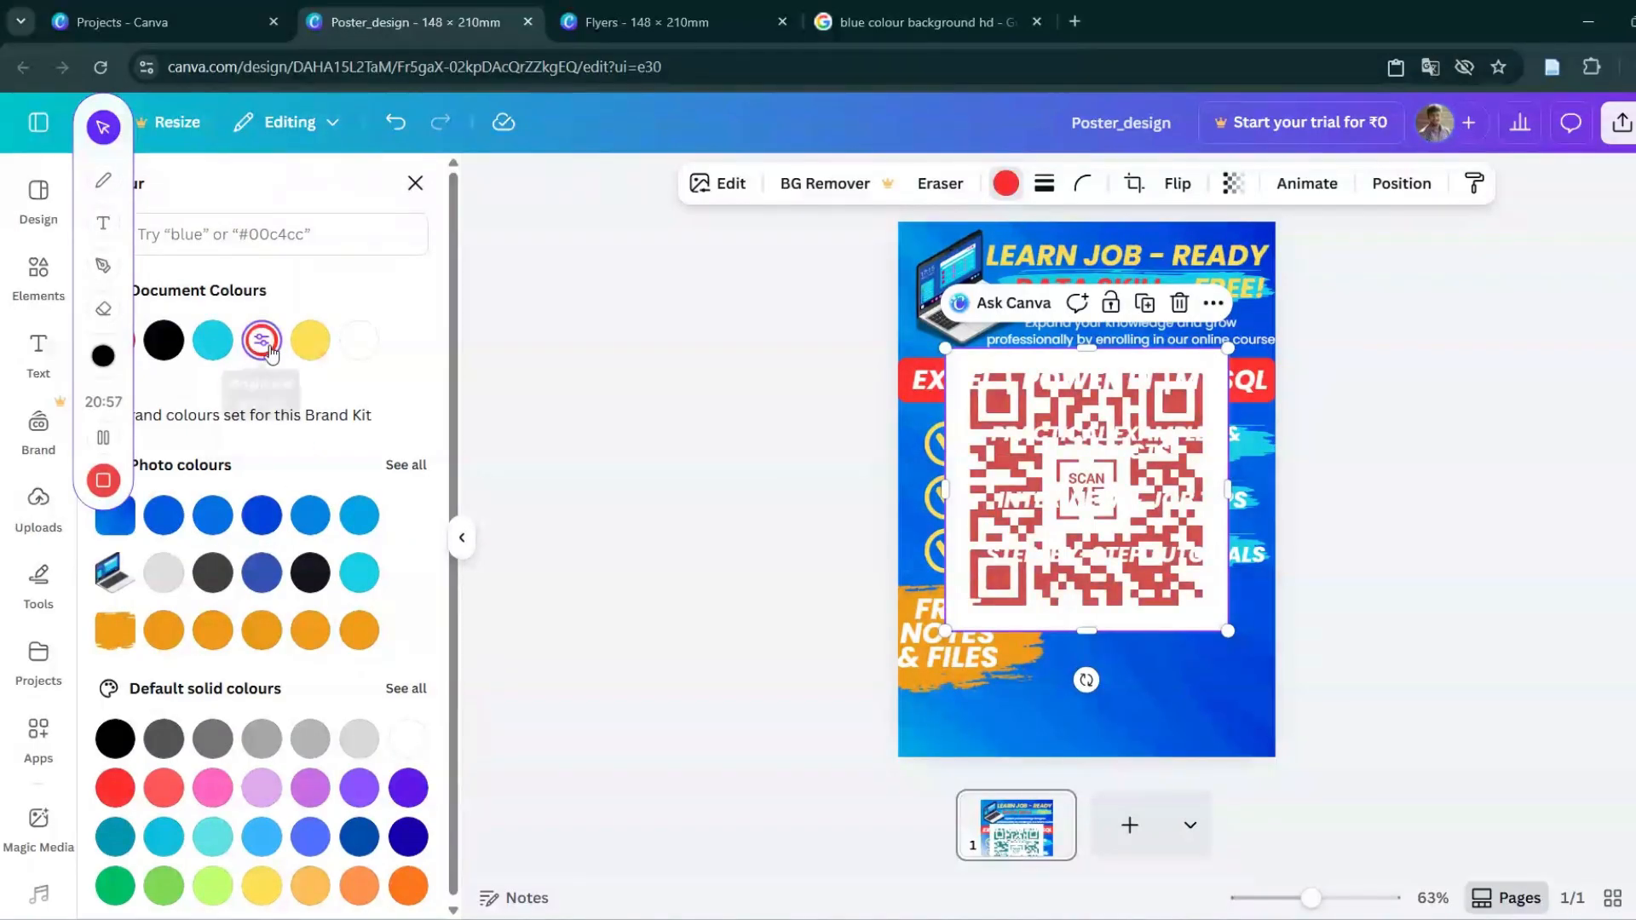
left_click(310, 340)
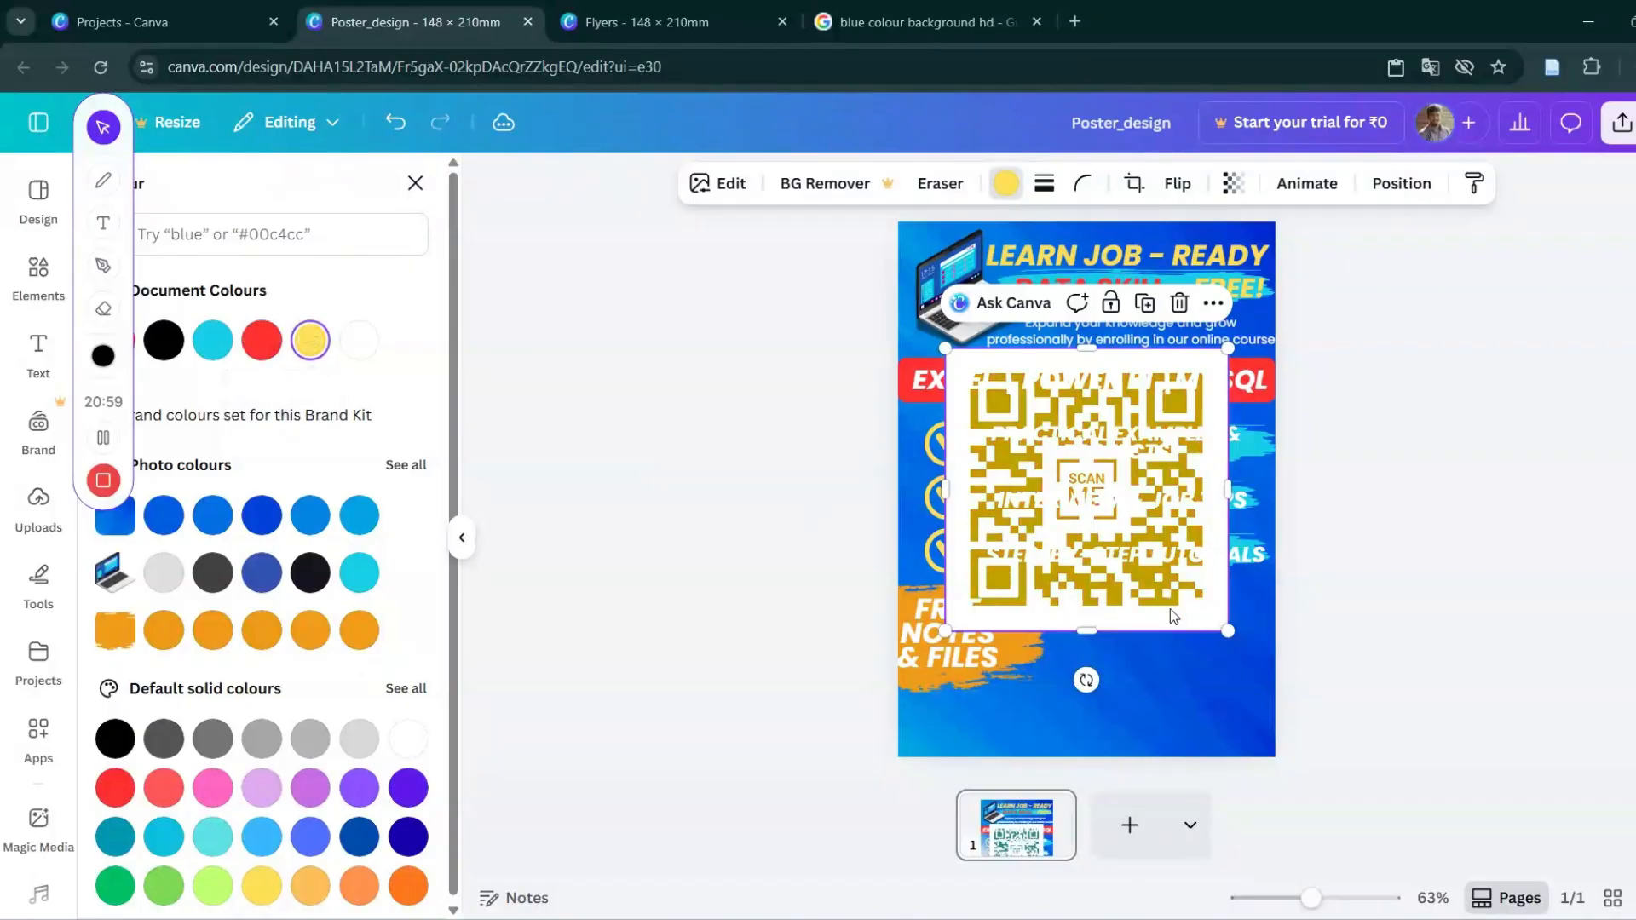
Resize the QR code to about 47 × 47 mm and place it below the feature list, opposite the orange brush stroke.
mouse_move(1228, 631)
left_mouse_down()
mouse_move(1030, 457)
mouse_move(1031, 435)
mouse_move(1235, 694)
mouse_move(1222, 655)
left_mouse_up()
left_click(1235, 664)
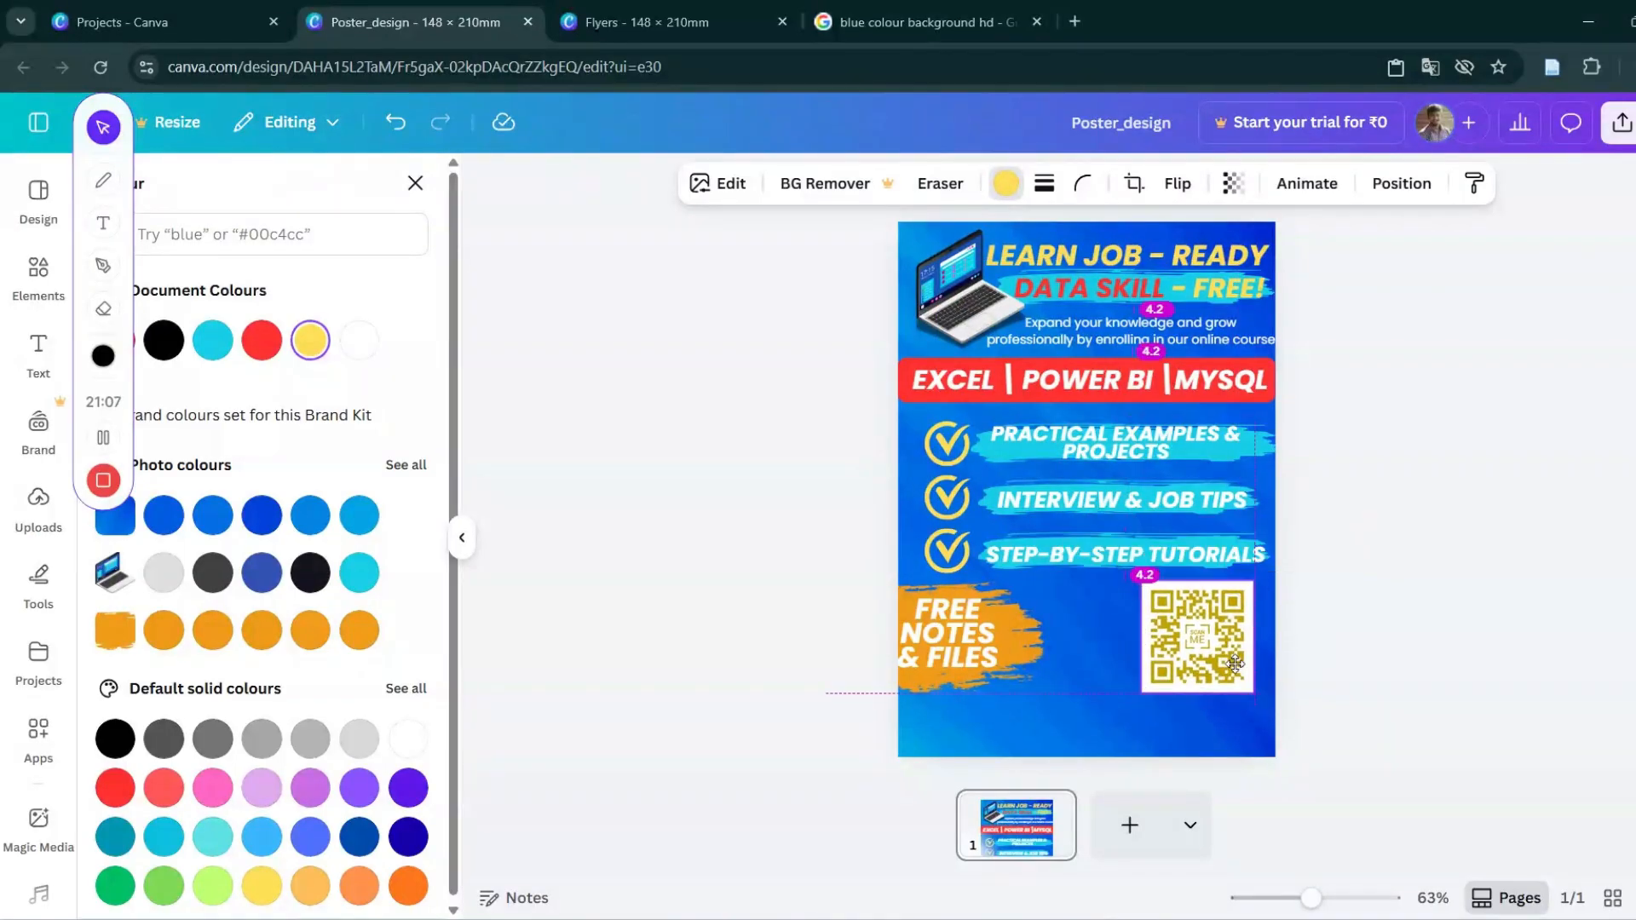
left_click_drag(1141, 581, 1135, 577)
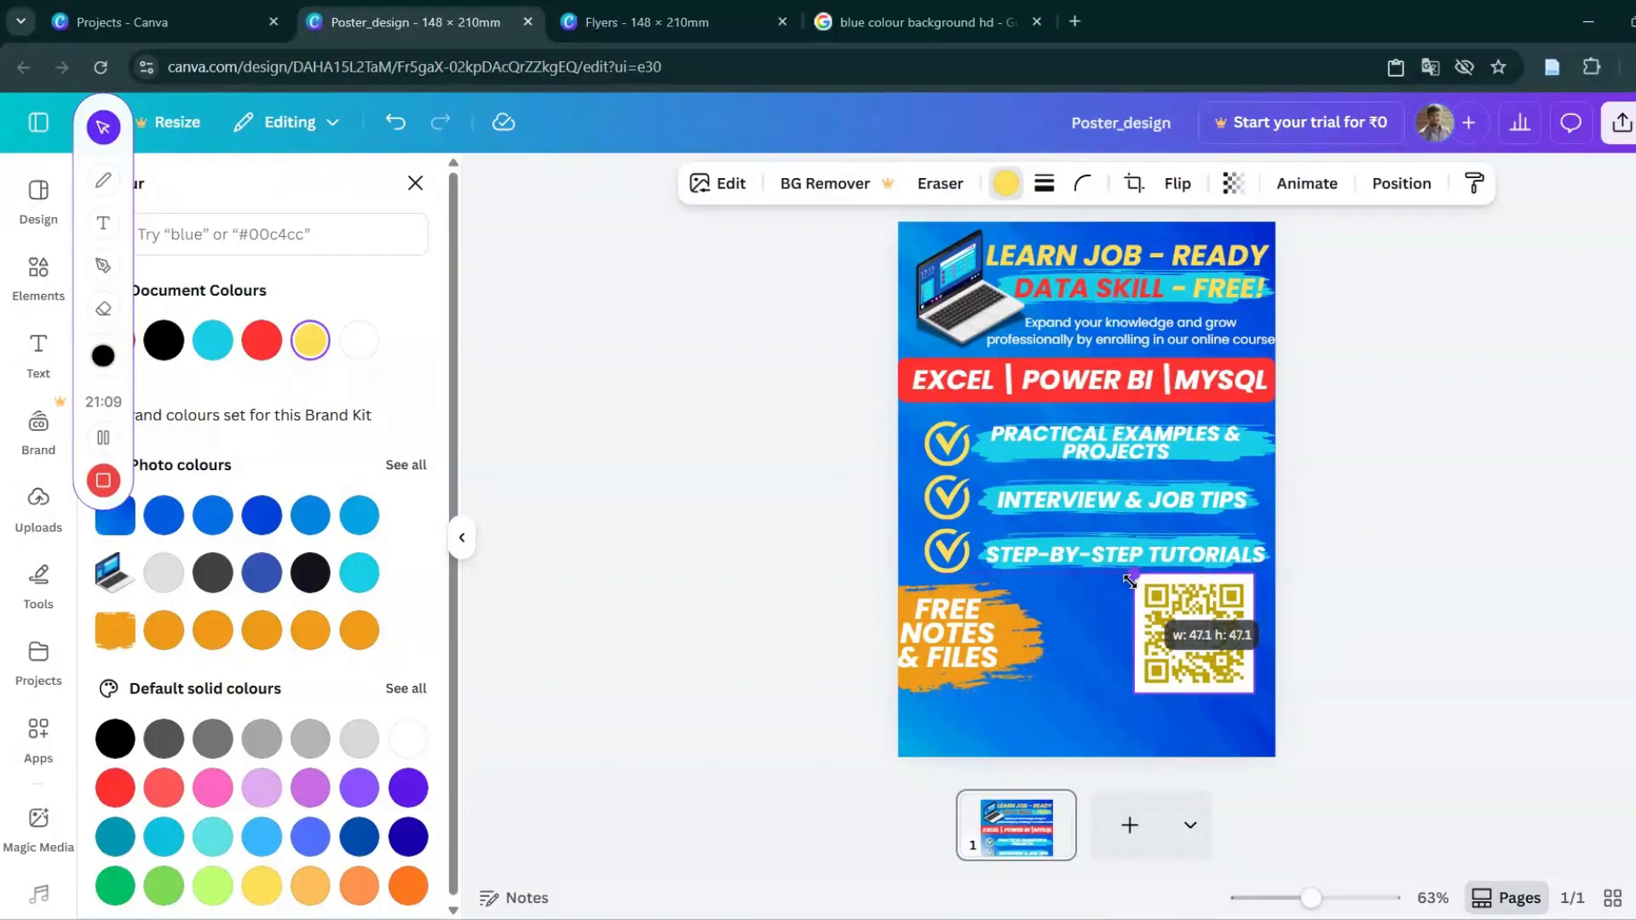
Enlarge the QR code slightly beneath the feature list and set its corner rounding to 33.
left_click(1214, 655)
mouse_move(1214, 655)
left_mouse_down()
mouse_move(1252, 700)
mouse_move(1234, 672)
left_mouse_up()
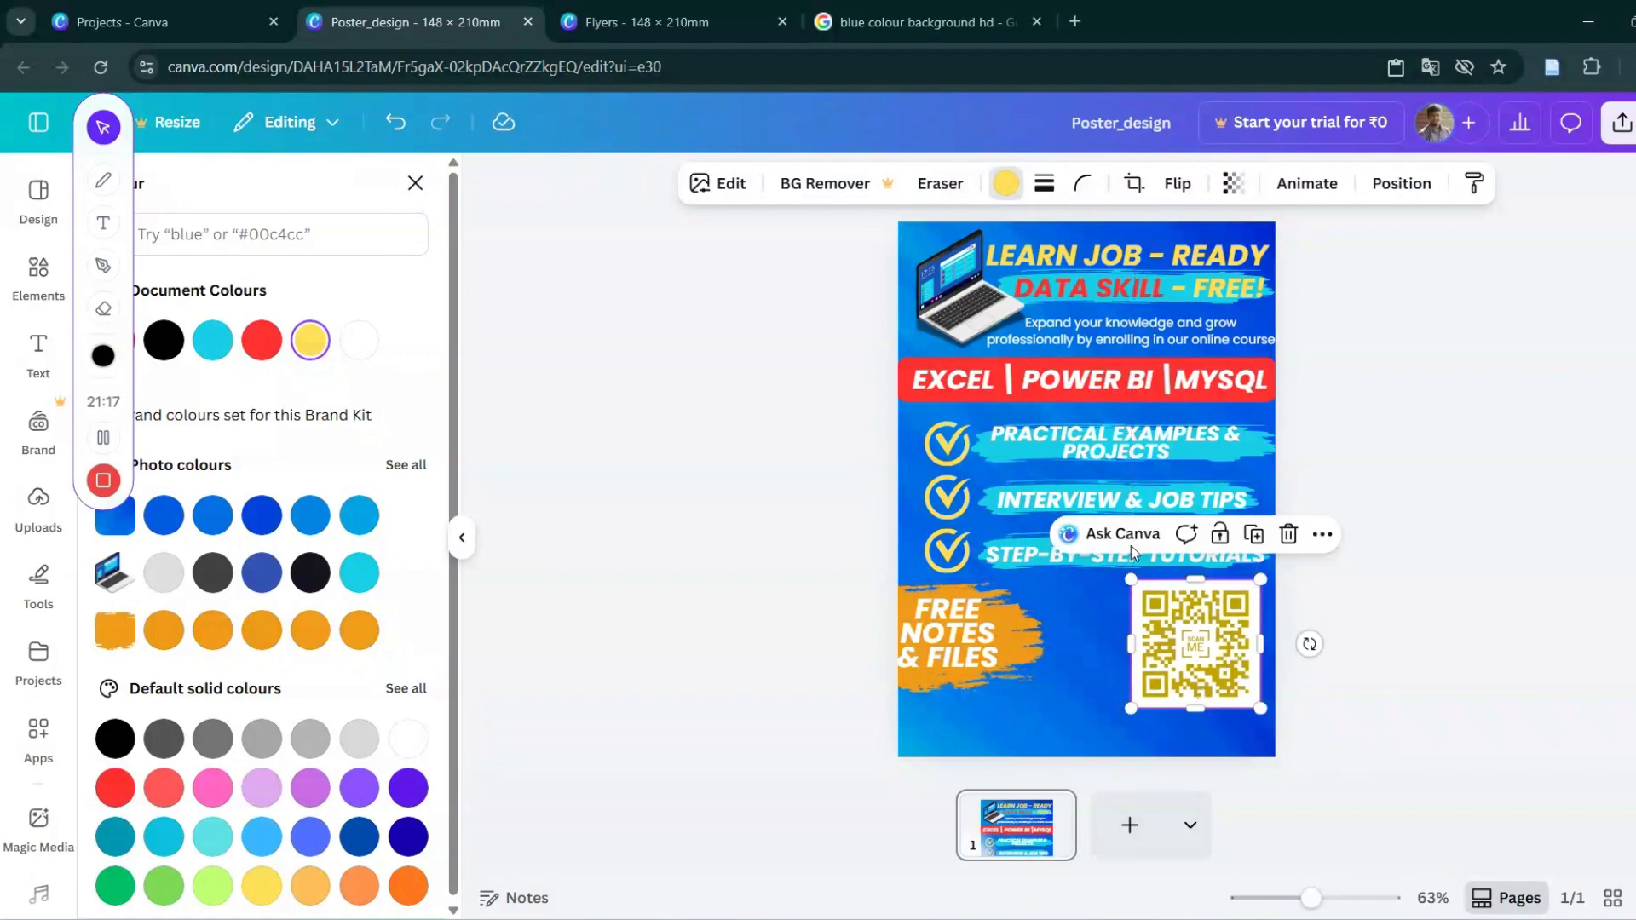
left_click(1083, 184)
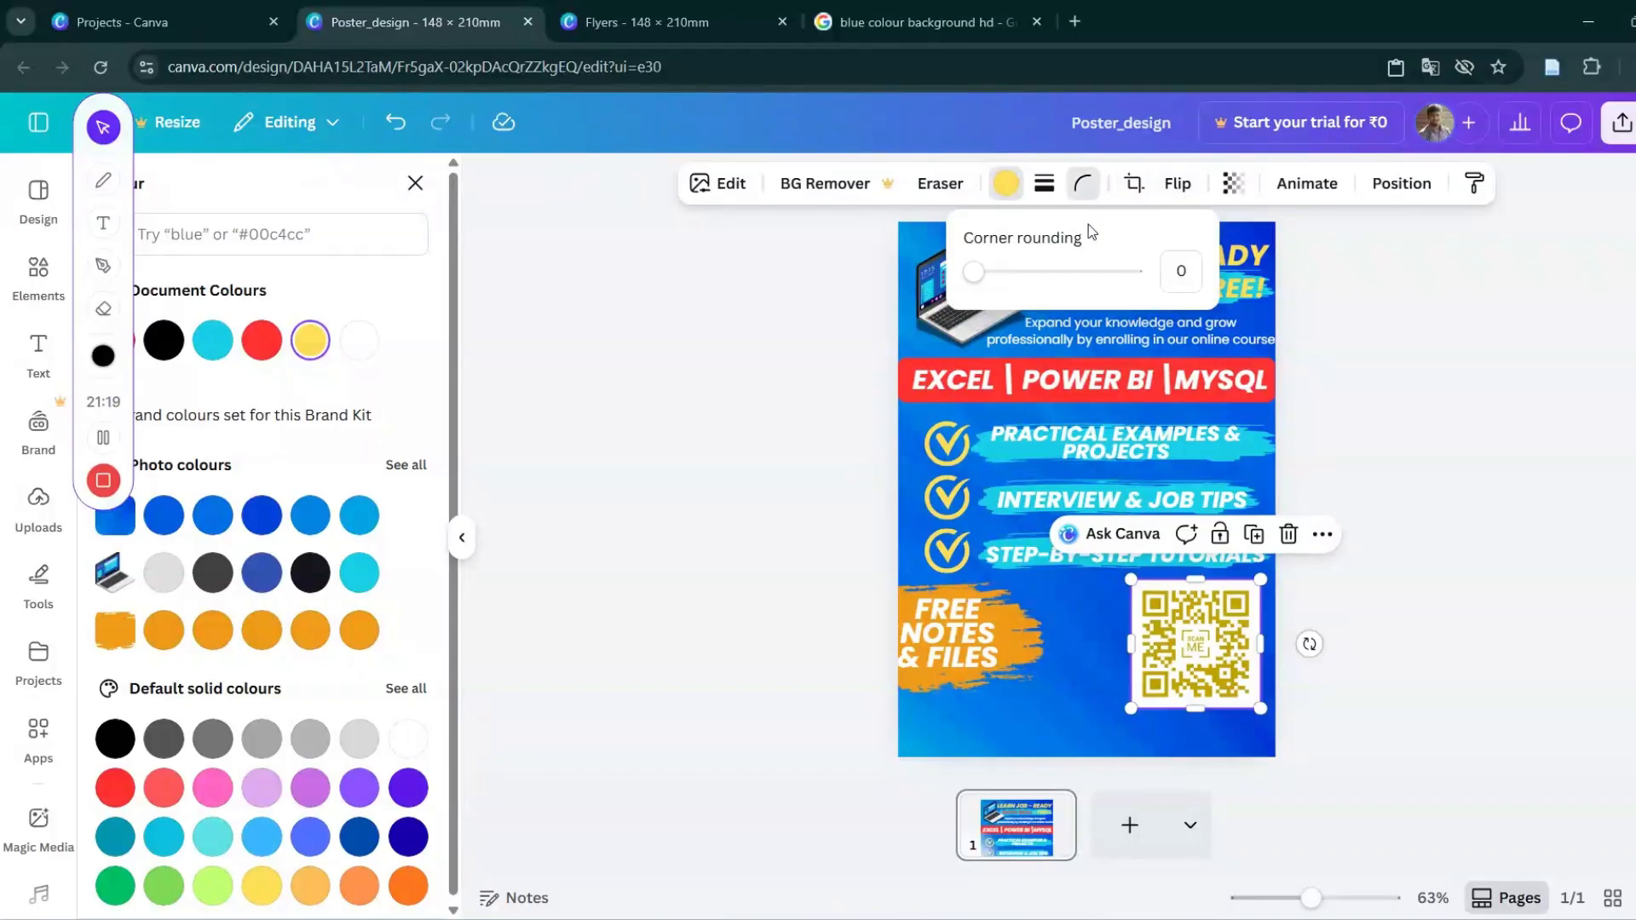
left_click_drag(973, 272, 1026, 273)
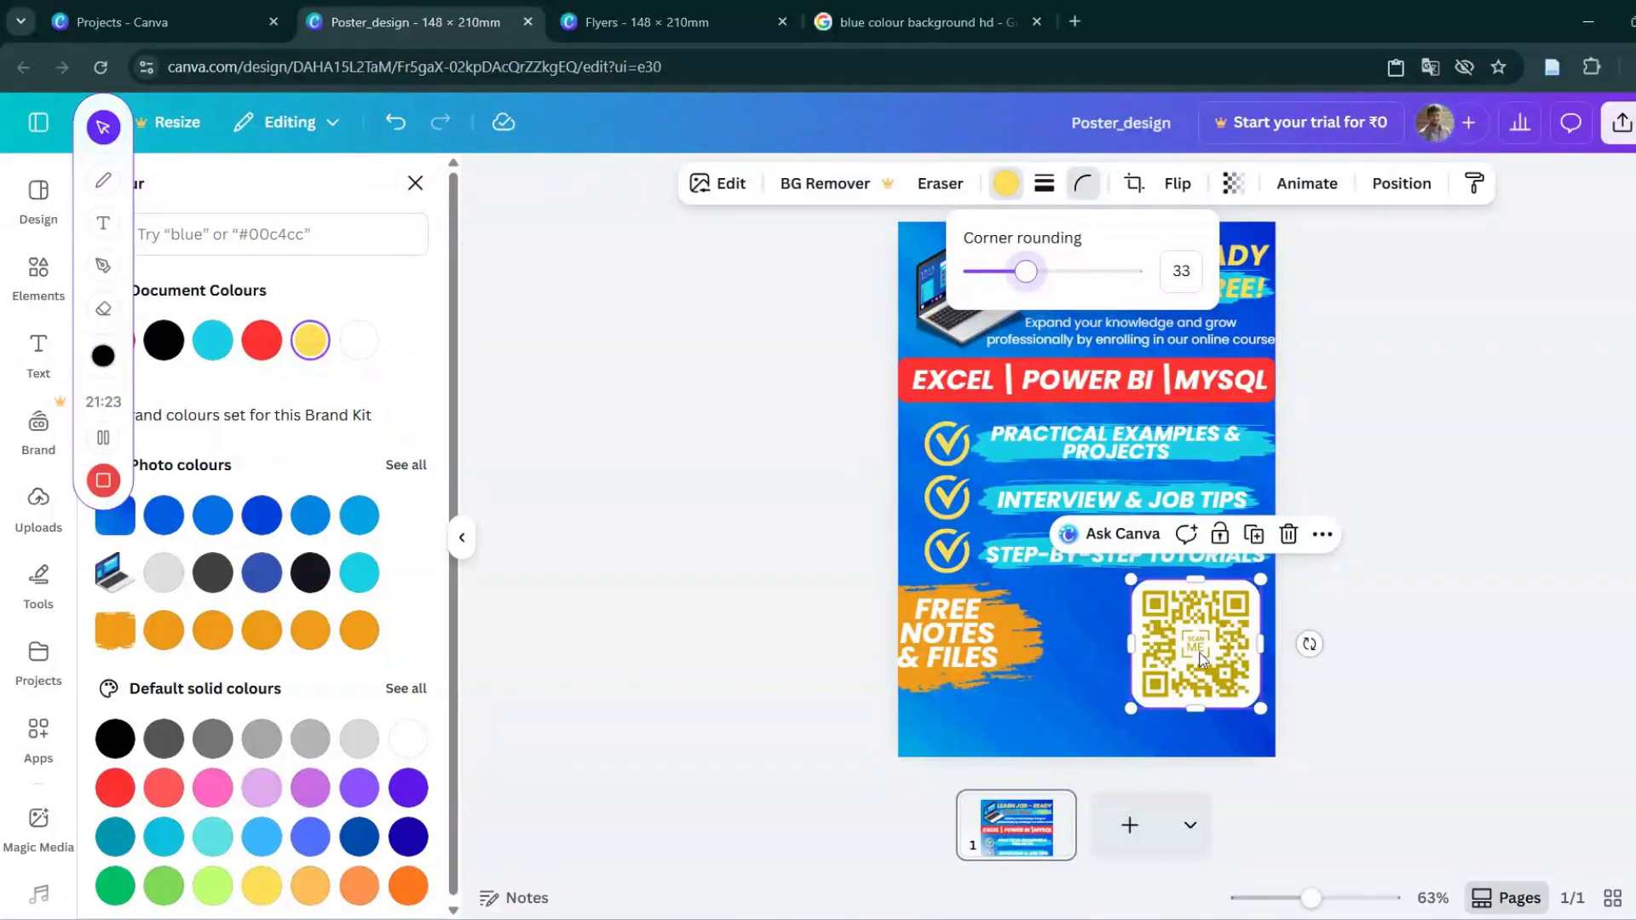
Try bright red on the QR code, then recolour it with the document's turquoise Vividazure #16cde8.
left_click(1005, 184)
left_click(1007, 194)
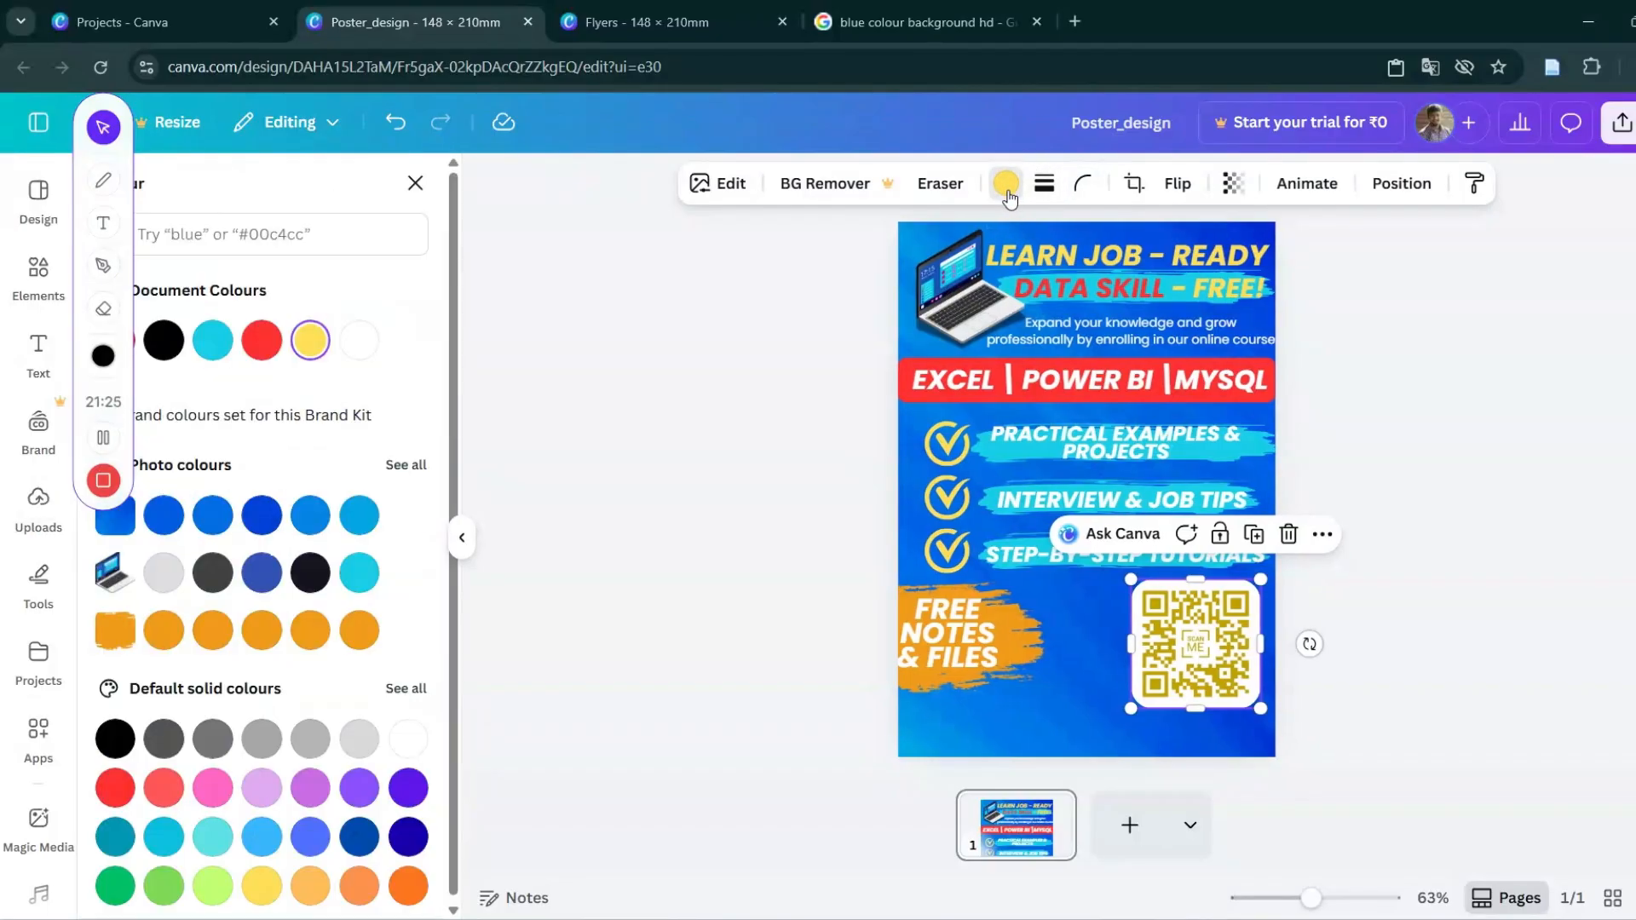
left_click(261, 341)
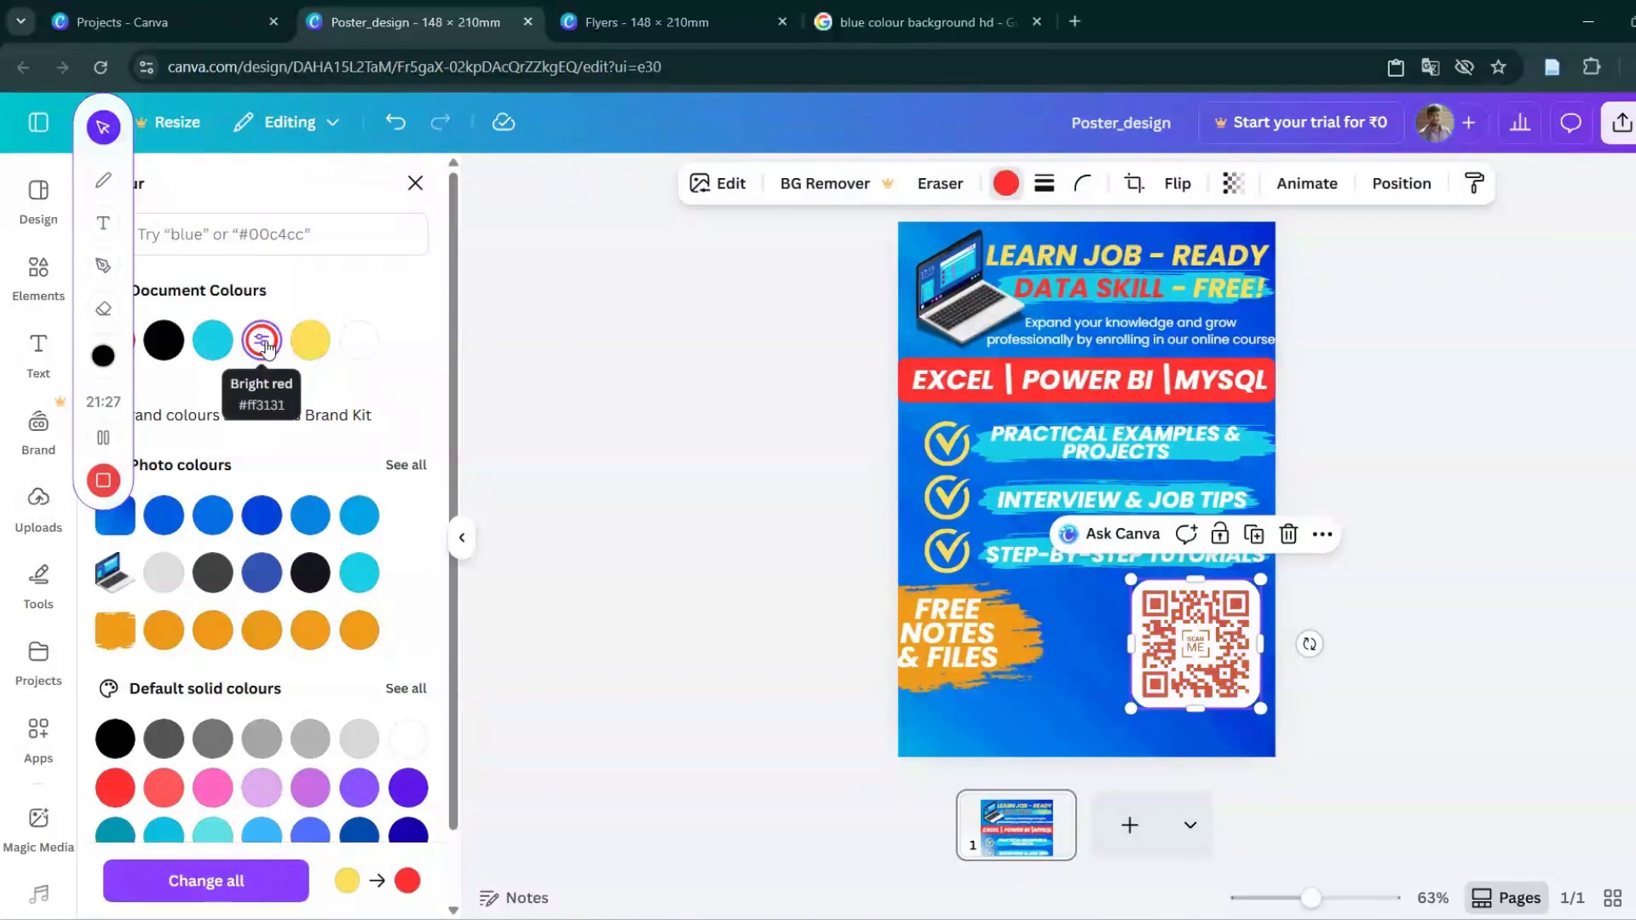
left_click(210, 349)
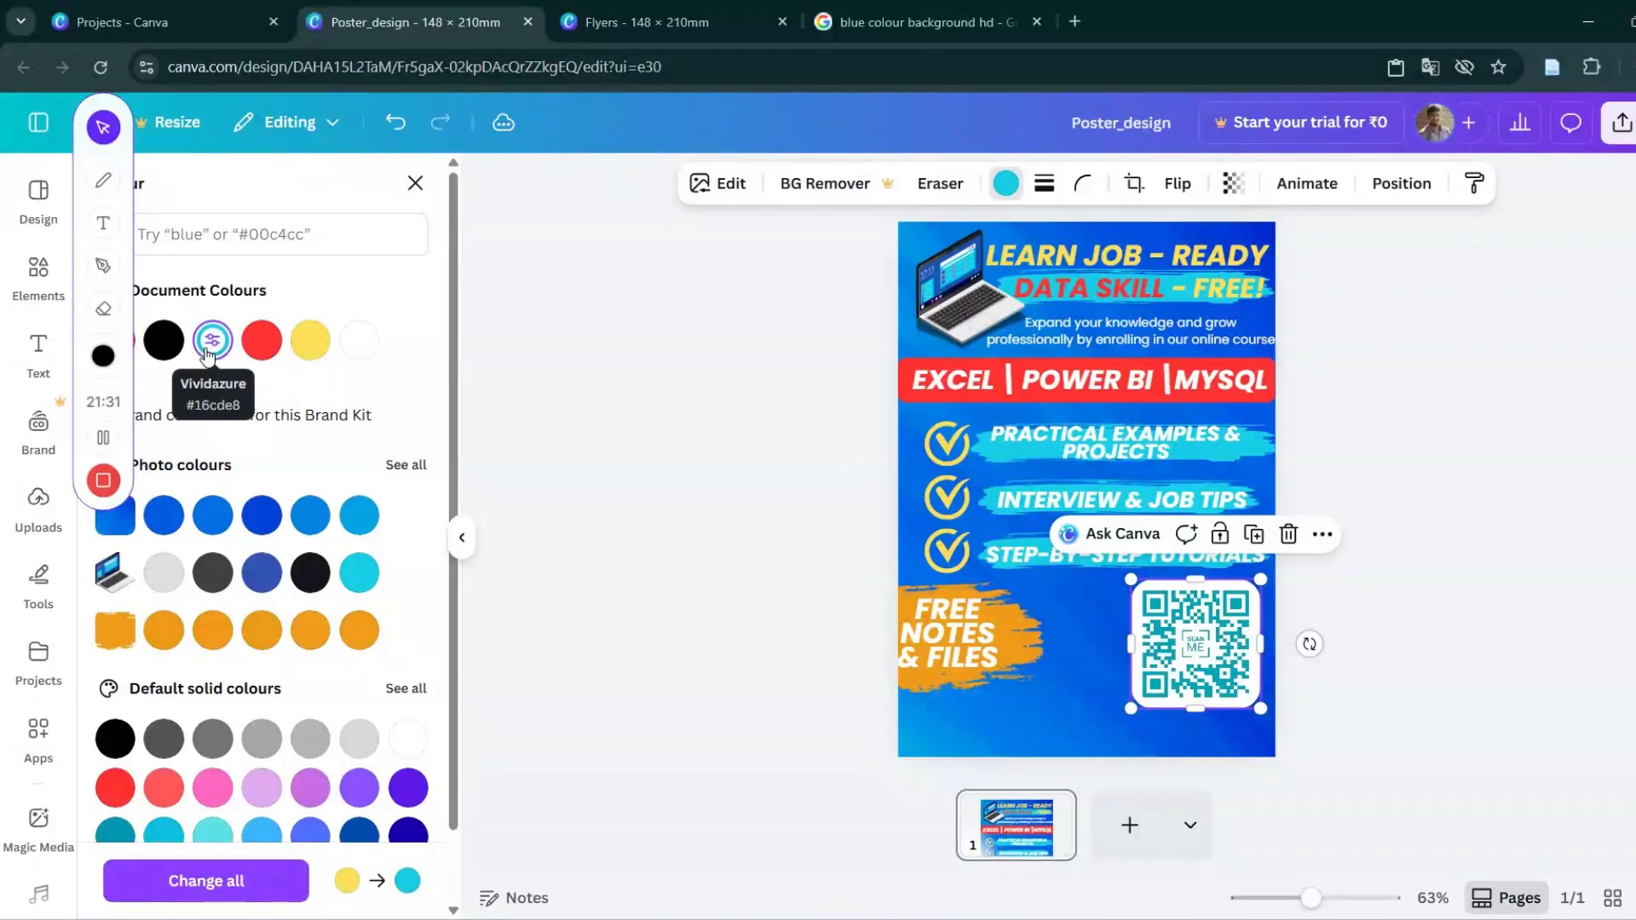
left_click(1075, 724)
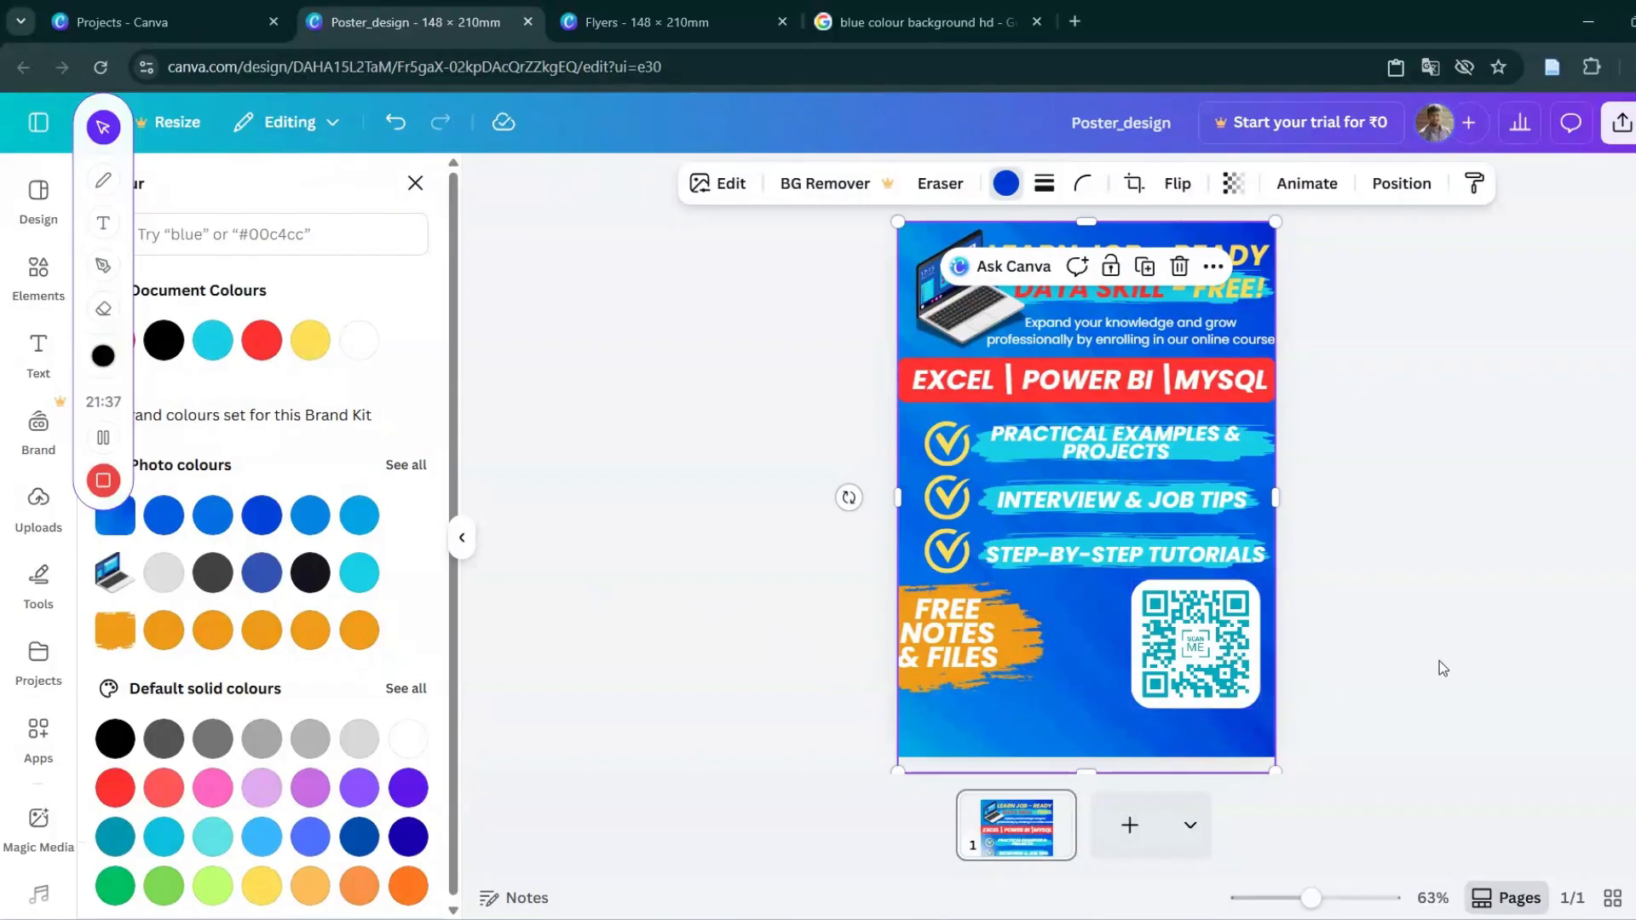
Duplicate the "DATA SKILL – FREE!" text, place the copy near the page's lower edge and replace its wording with "WATCH NOW ON".
left_click(1094, 298)
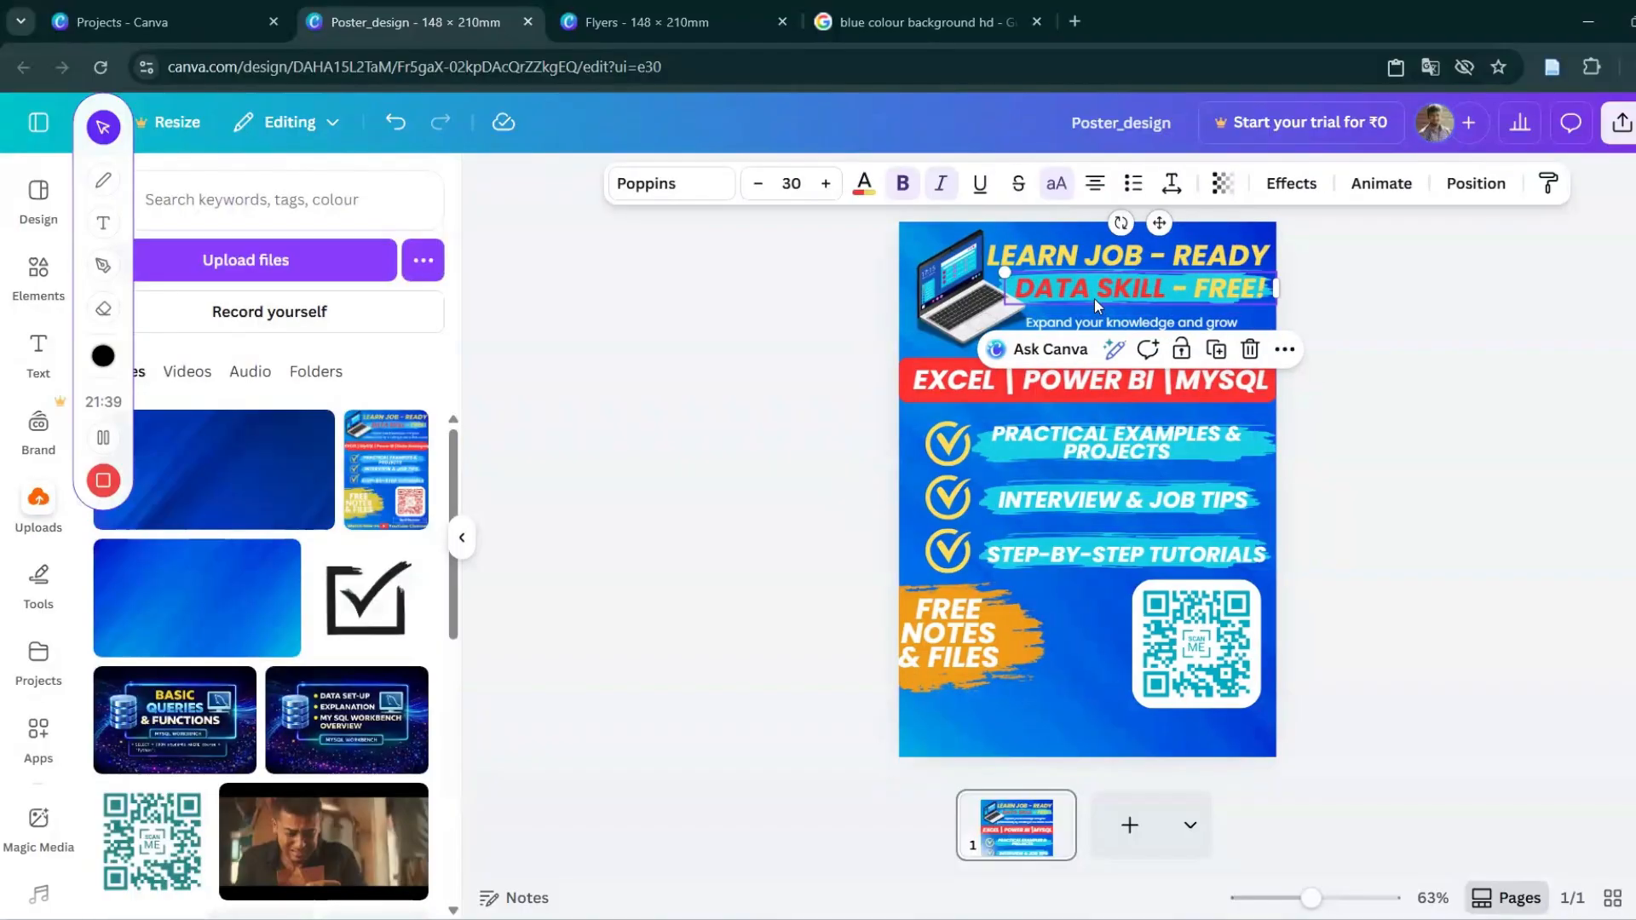
left_click_drag(1094, 298, 1104, 308)
left_click_drag(1171, 365, 1114, 782)
double_click(1107, 730)
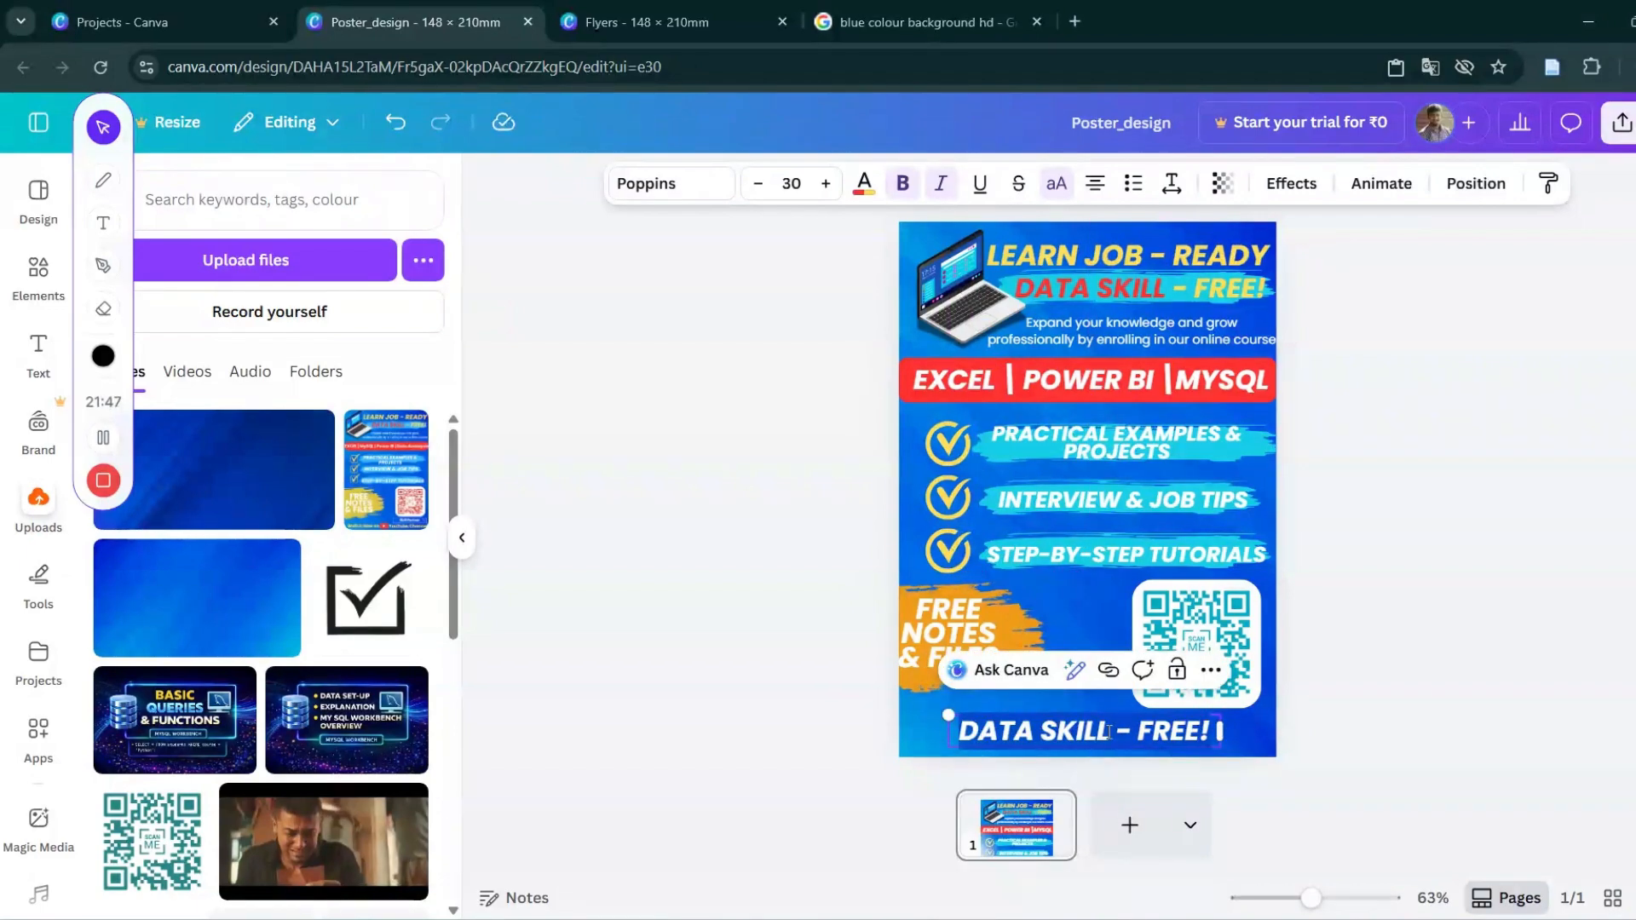
type("WAT")
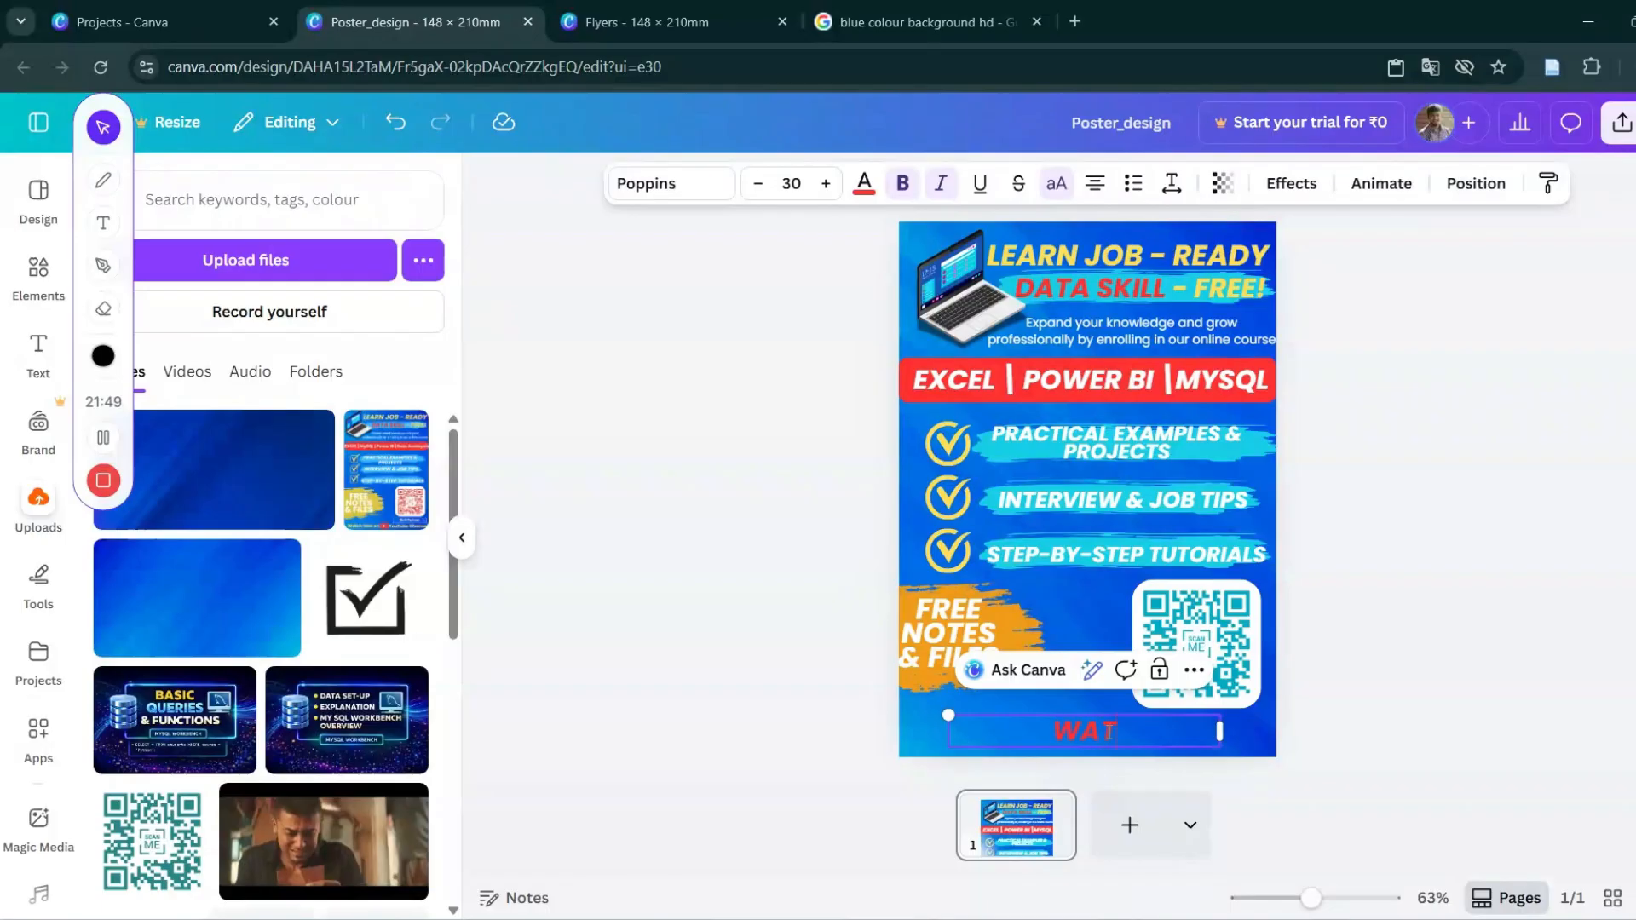
type("CH NOW ON")
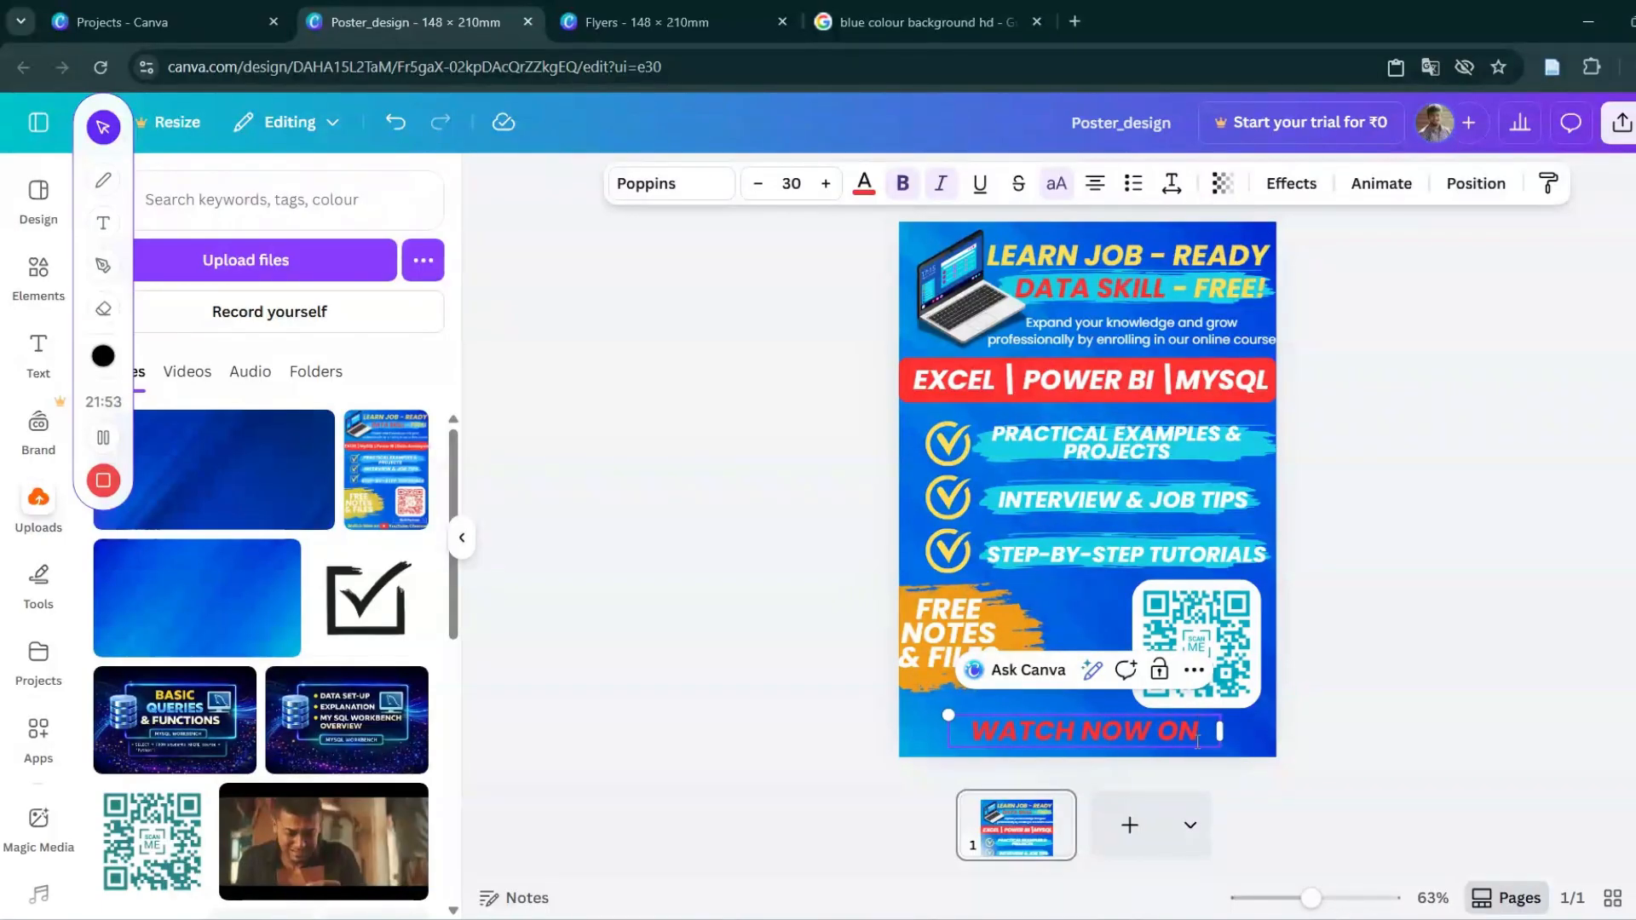
Reduce the "WATCH NOW ON" text to font size 22 and narrow its box to fit the single line.
mouse_move(1216, 742)
left_mouse_down()
mouse_move(1130, 743)
mouse_move(1187, 742)
left_mouse_up()
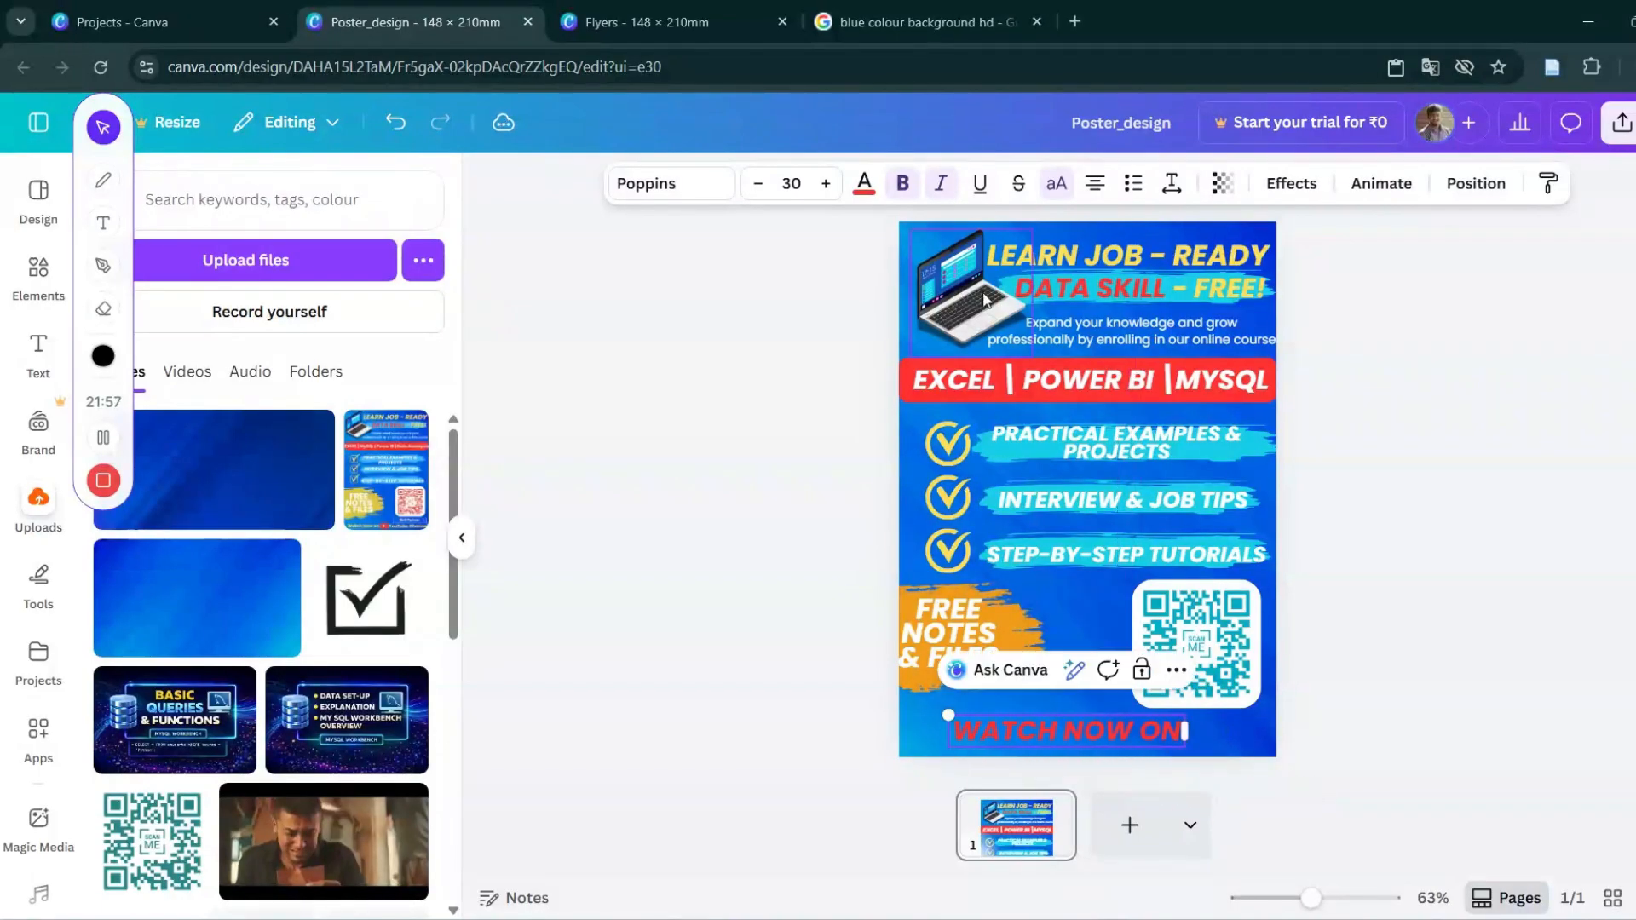
left_click(757, 183)
left_click(757, 183)
left_click(757, 183)
left_click(757, 184)
left_click(757, 184)
left_click(758, 183)
left_click(757, 183)
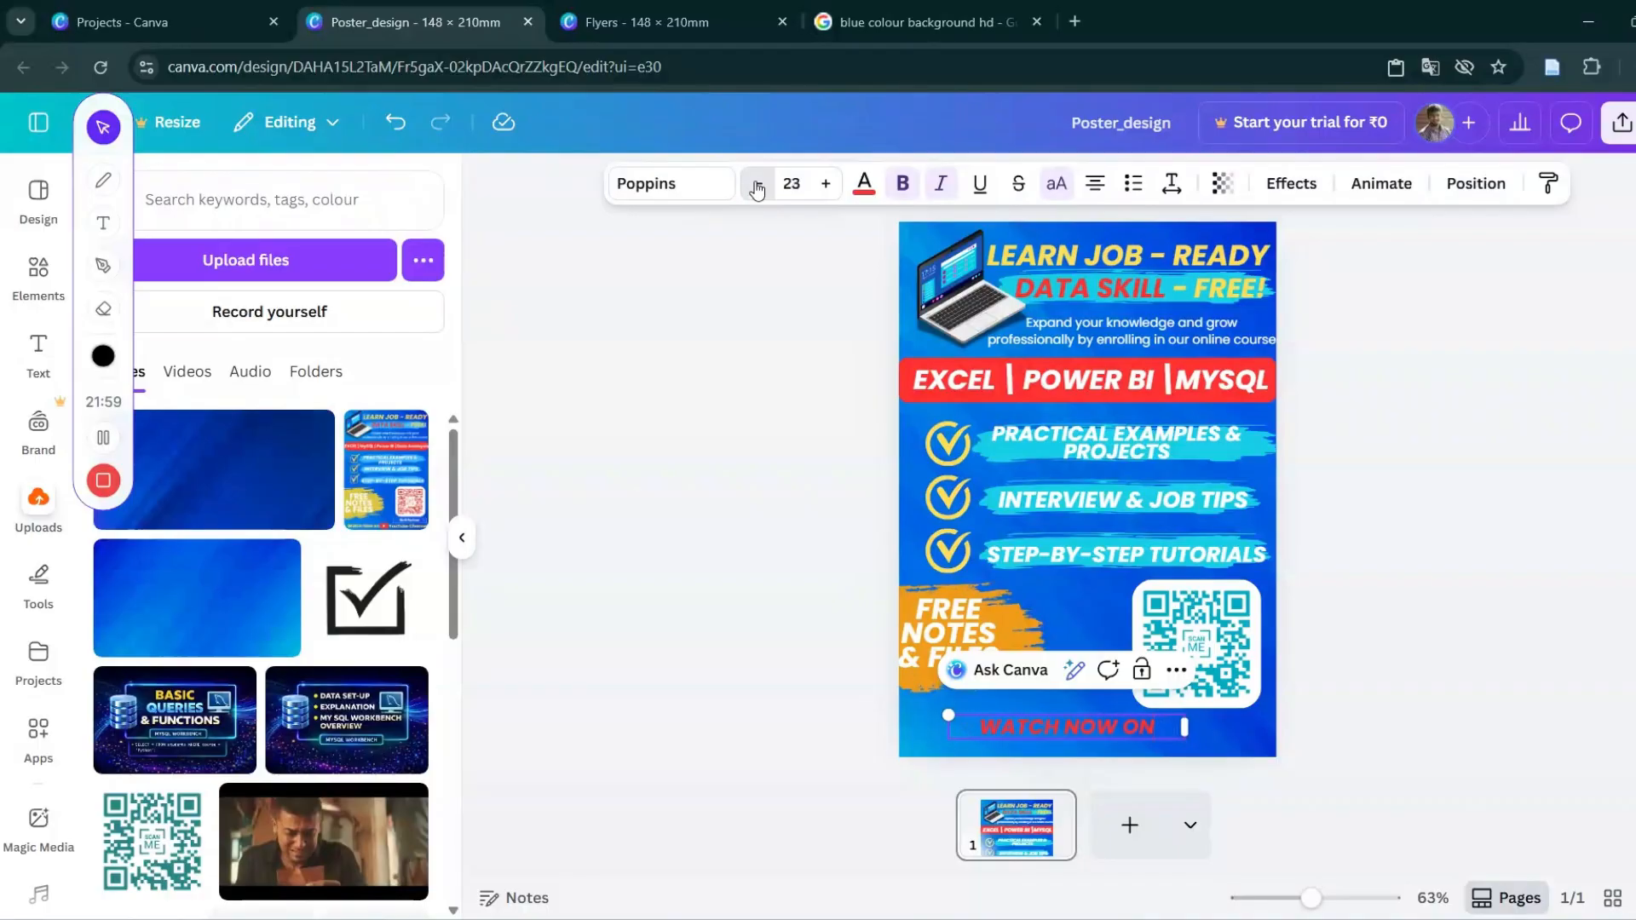
left_click(758, 183)
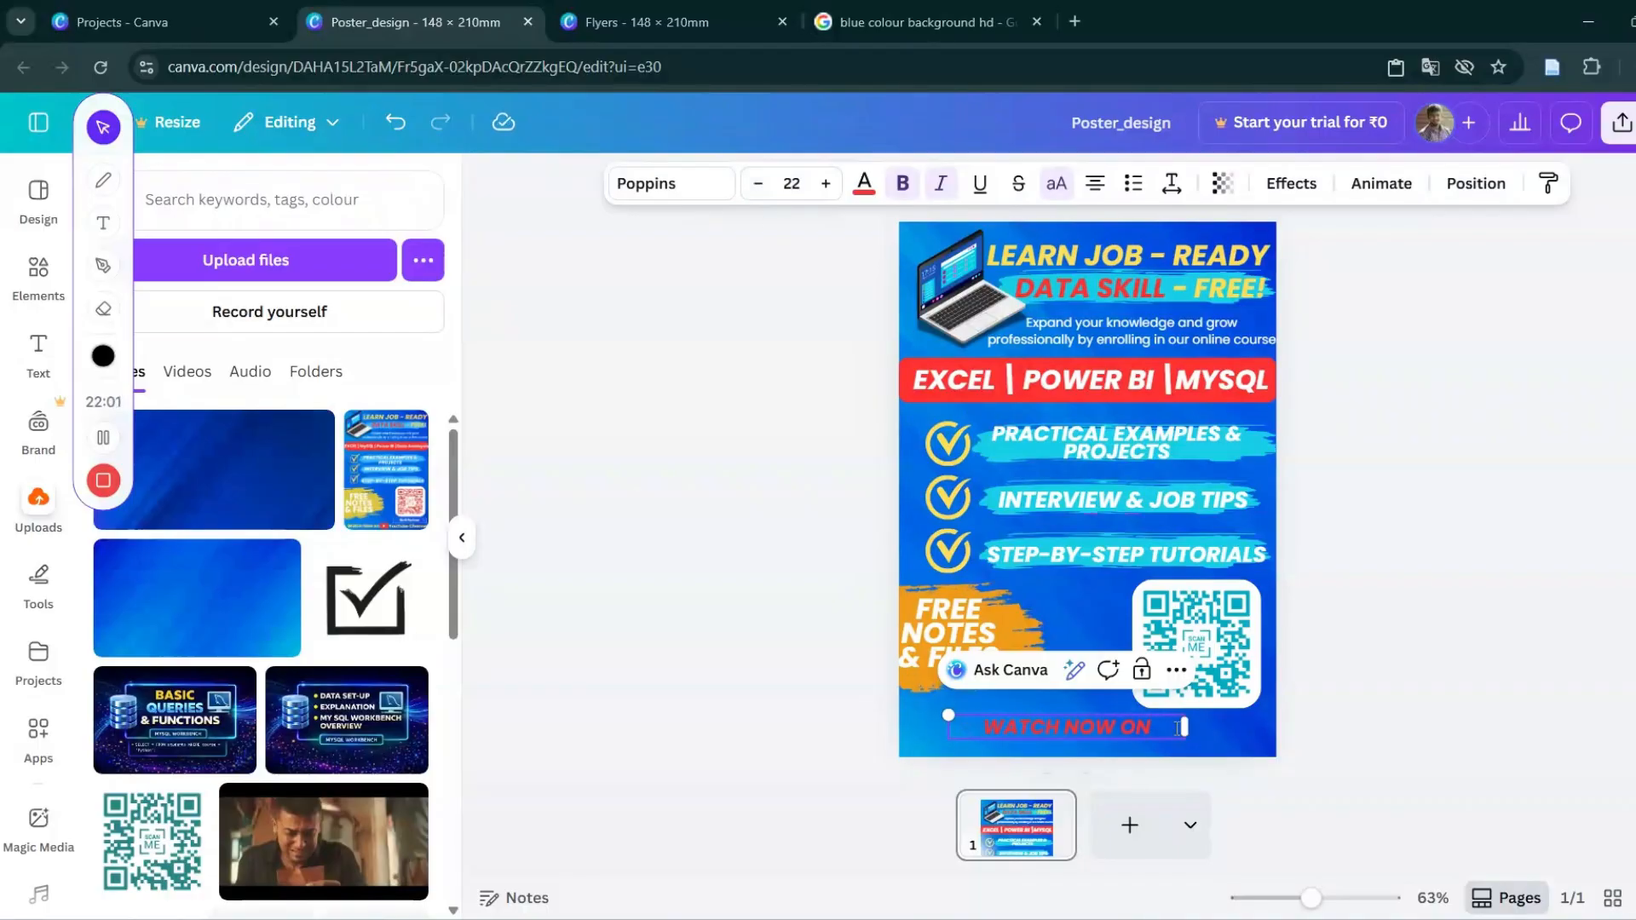
left_click_drag(1182, 727, 1133, 731)
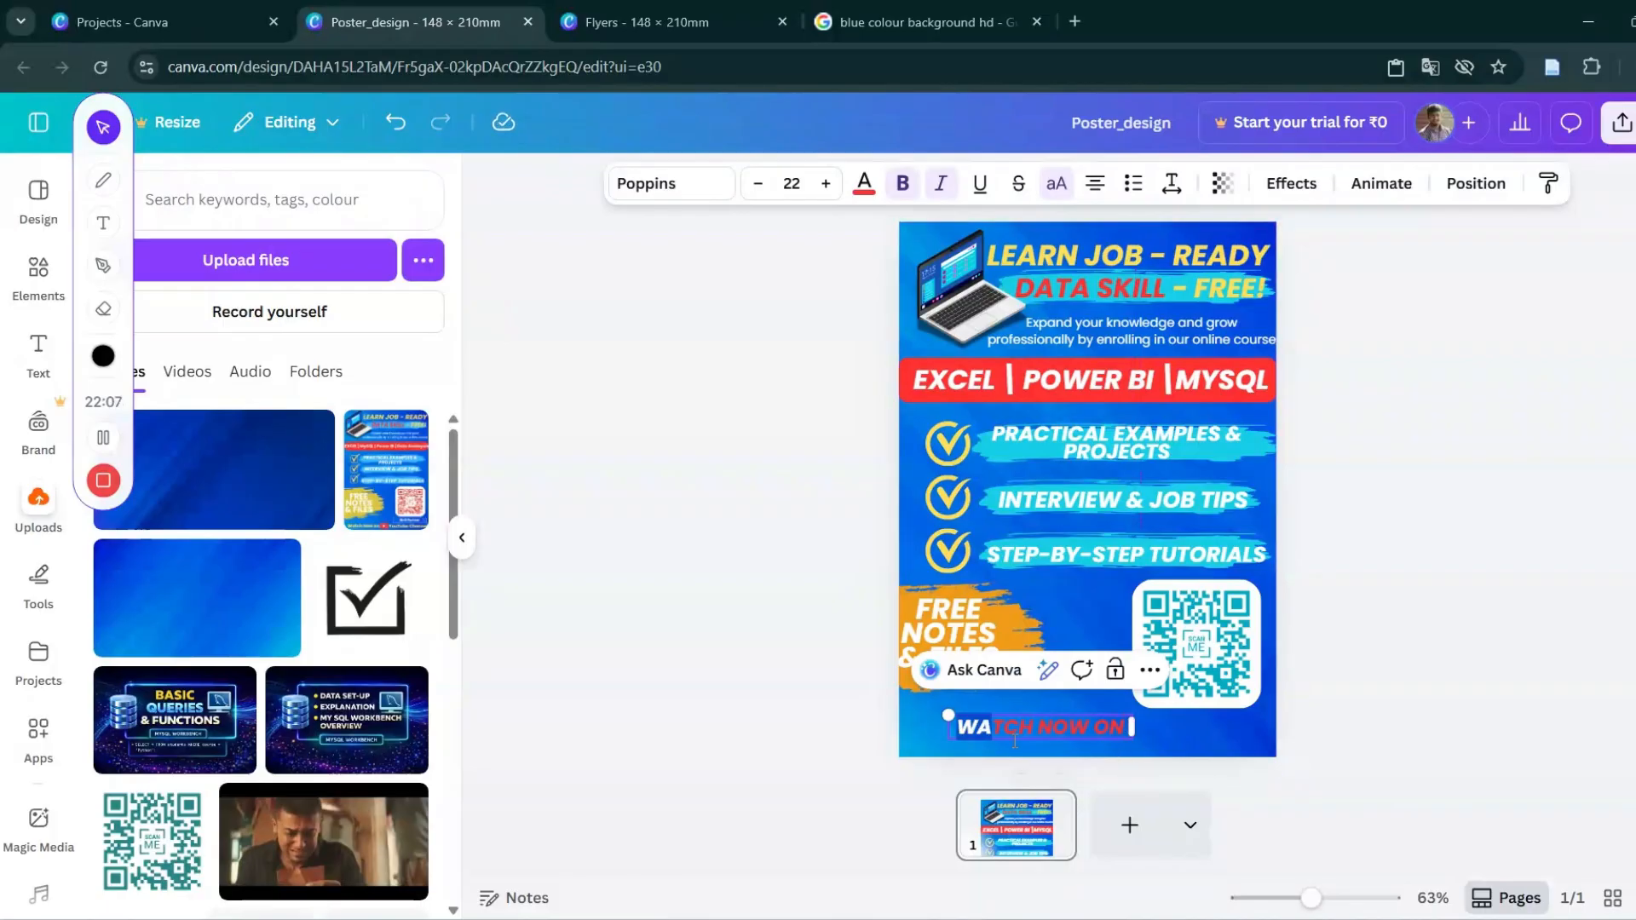
Recolour the whole "WATCH NOW ON" text with the document's yellow.
left_click_drag(1132, 727, 957, 726)
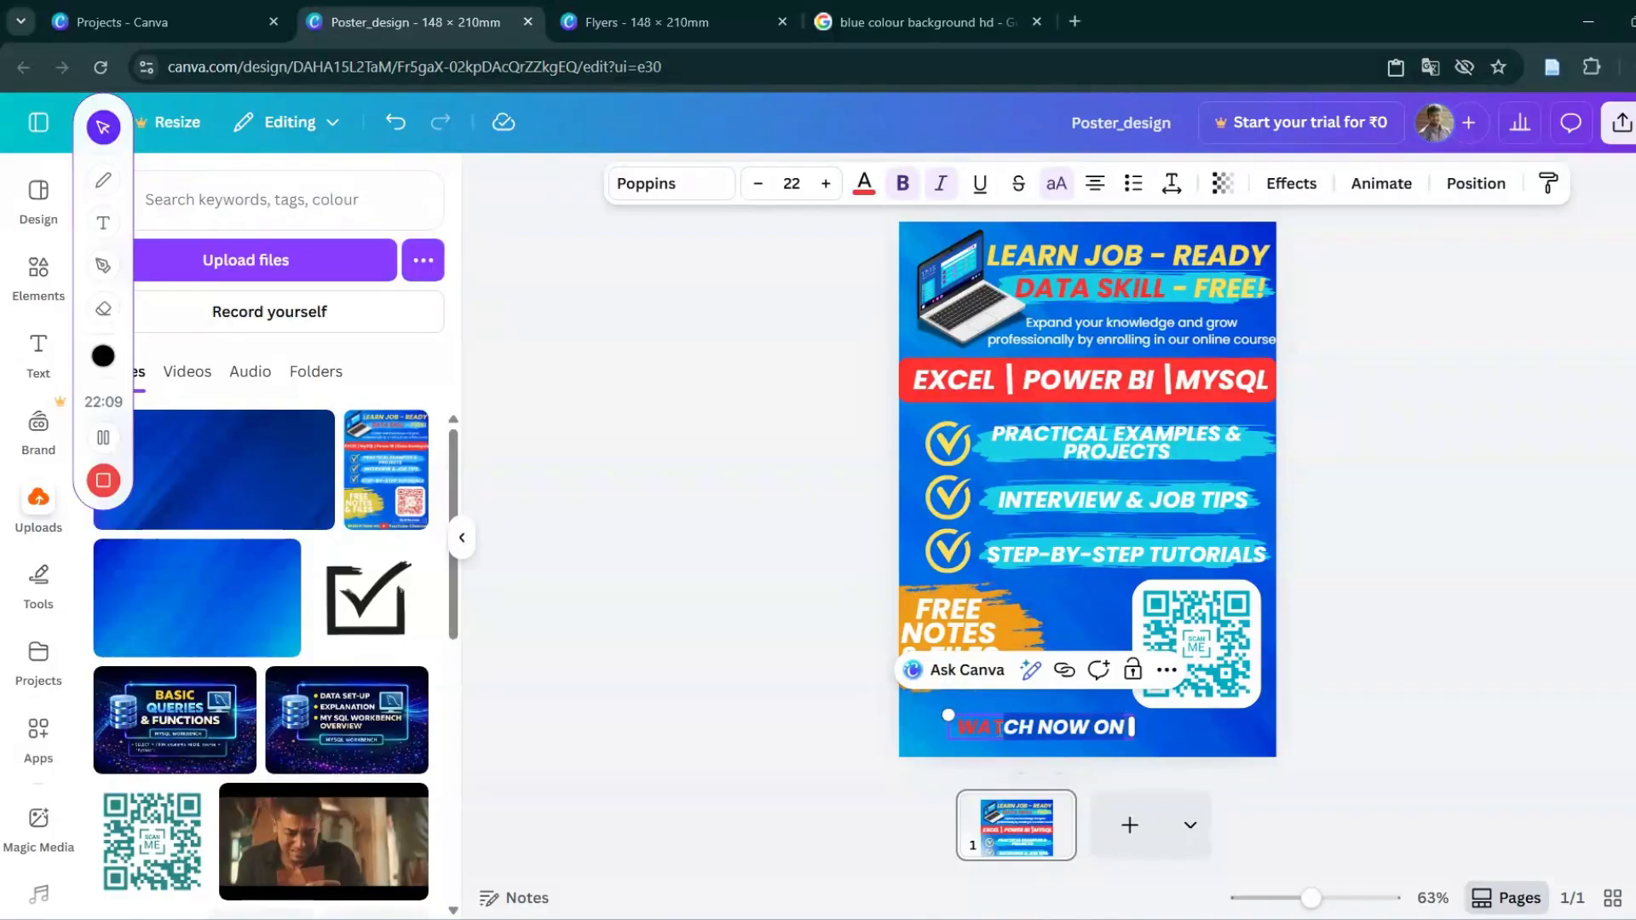
left_click(963, 726)
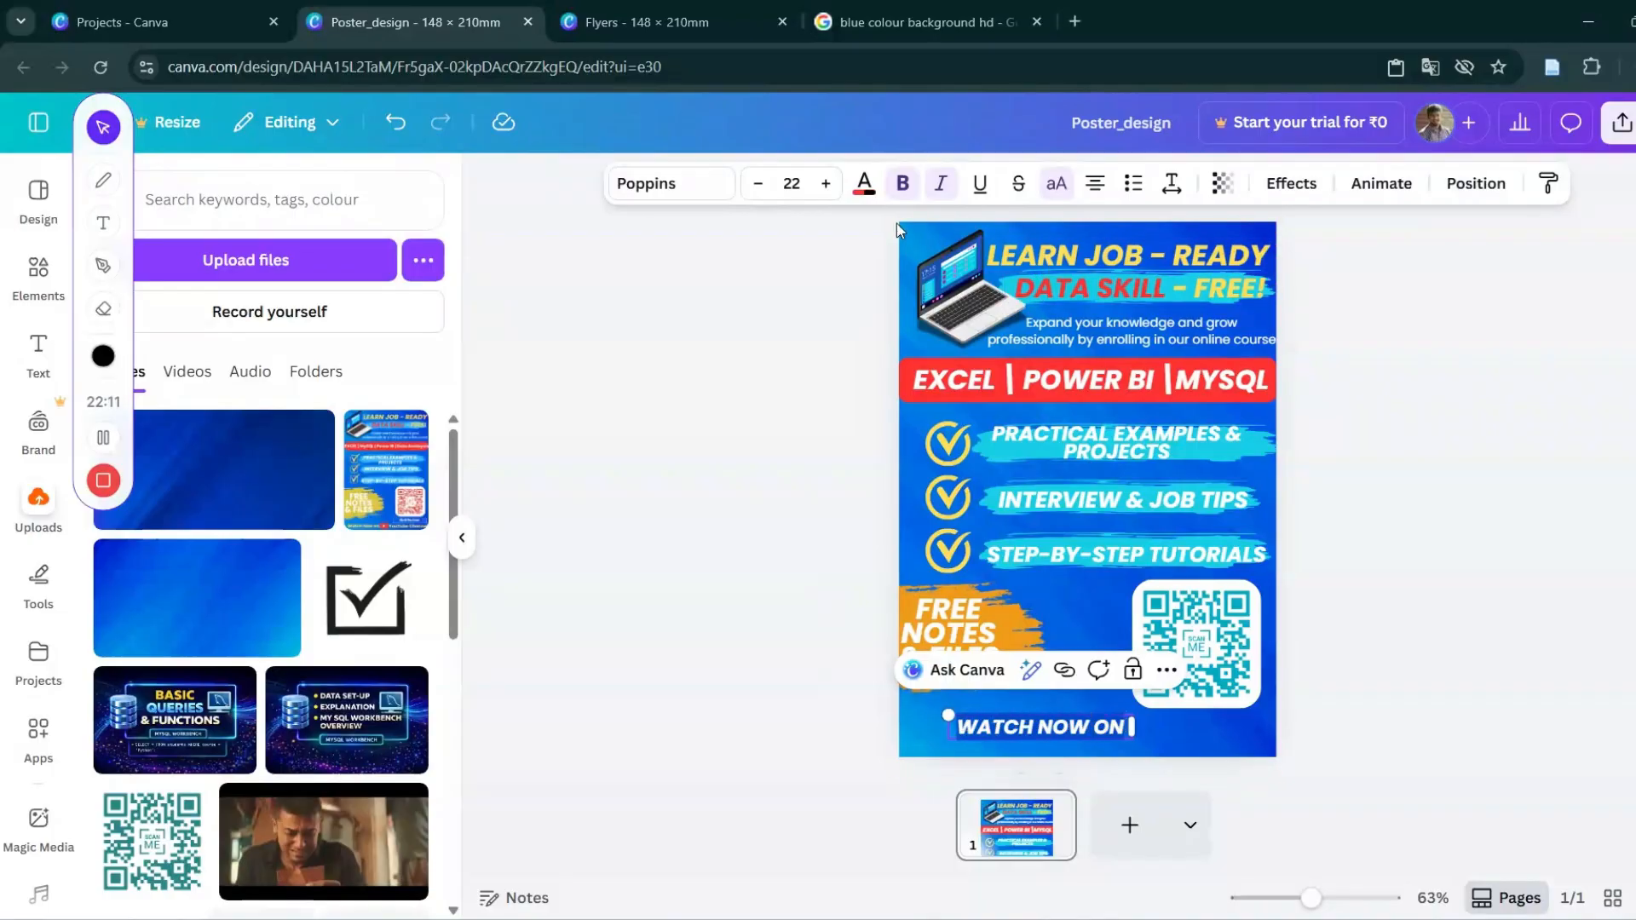
left_click(864, 183)
left_click(303, 345)
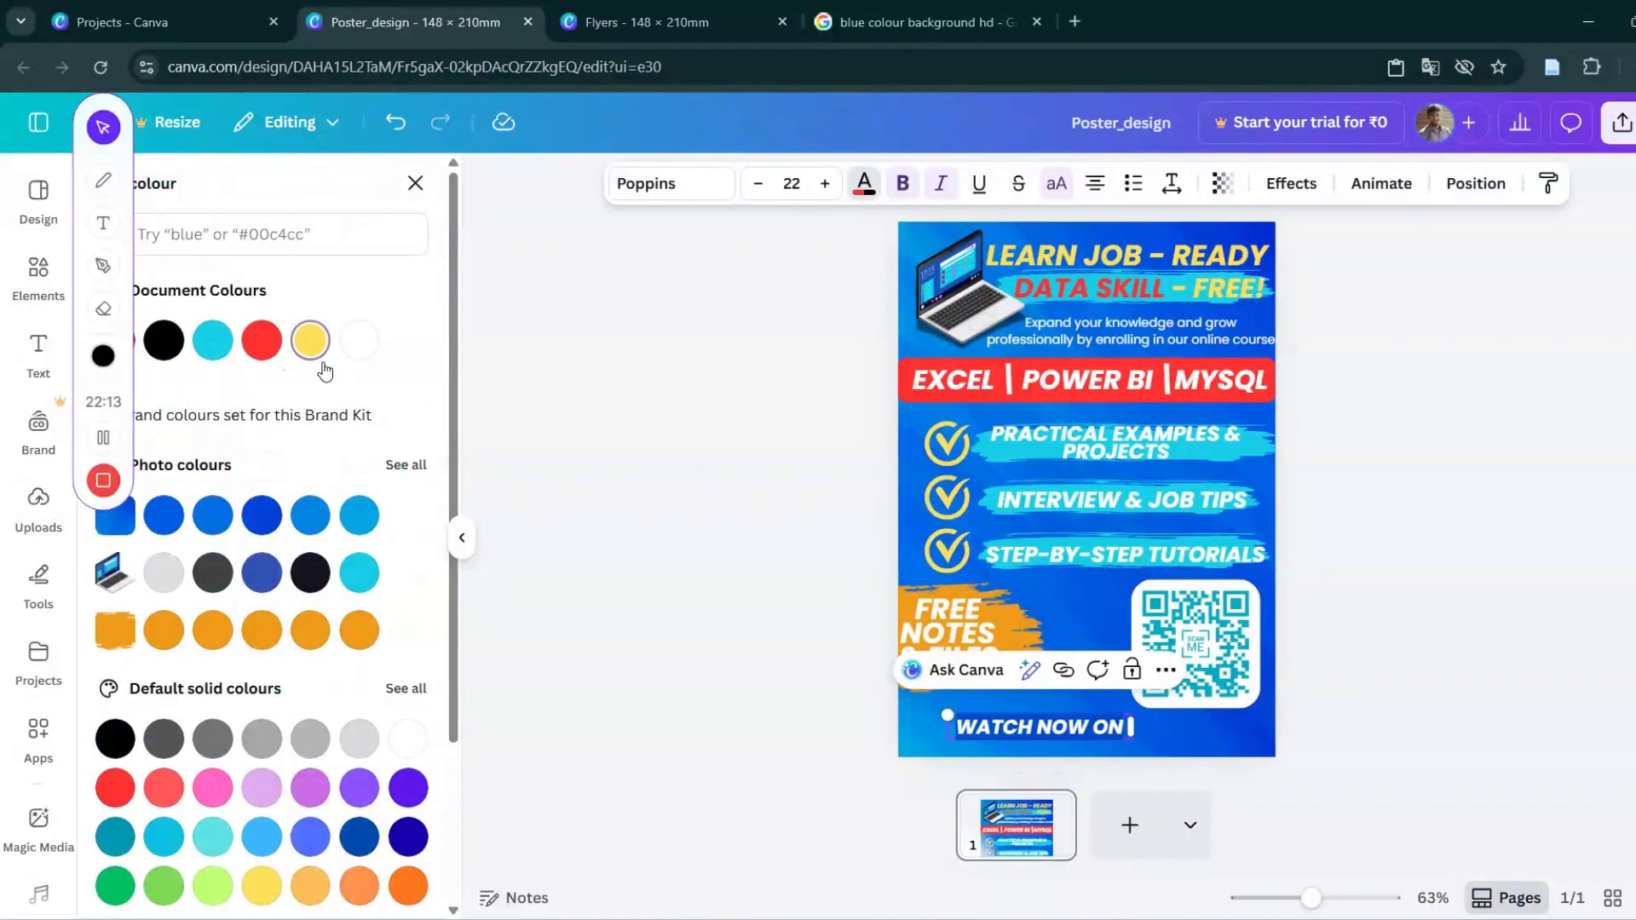
left_click(1112, 749)
Shift the "WATCH NOW ON" text horizontally to the left edge of the flyer.
left_click(1094, 732)
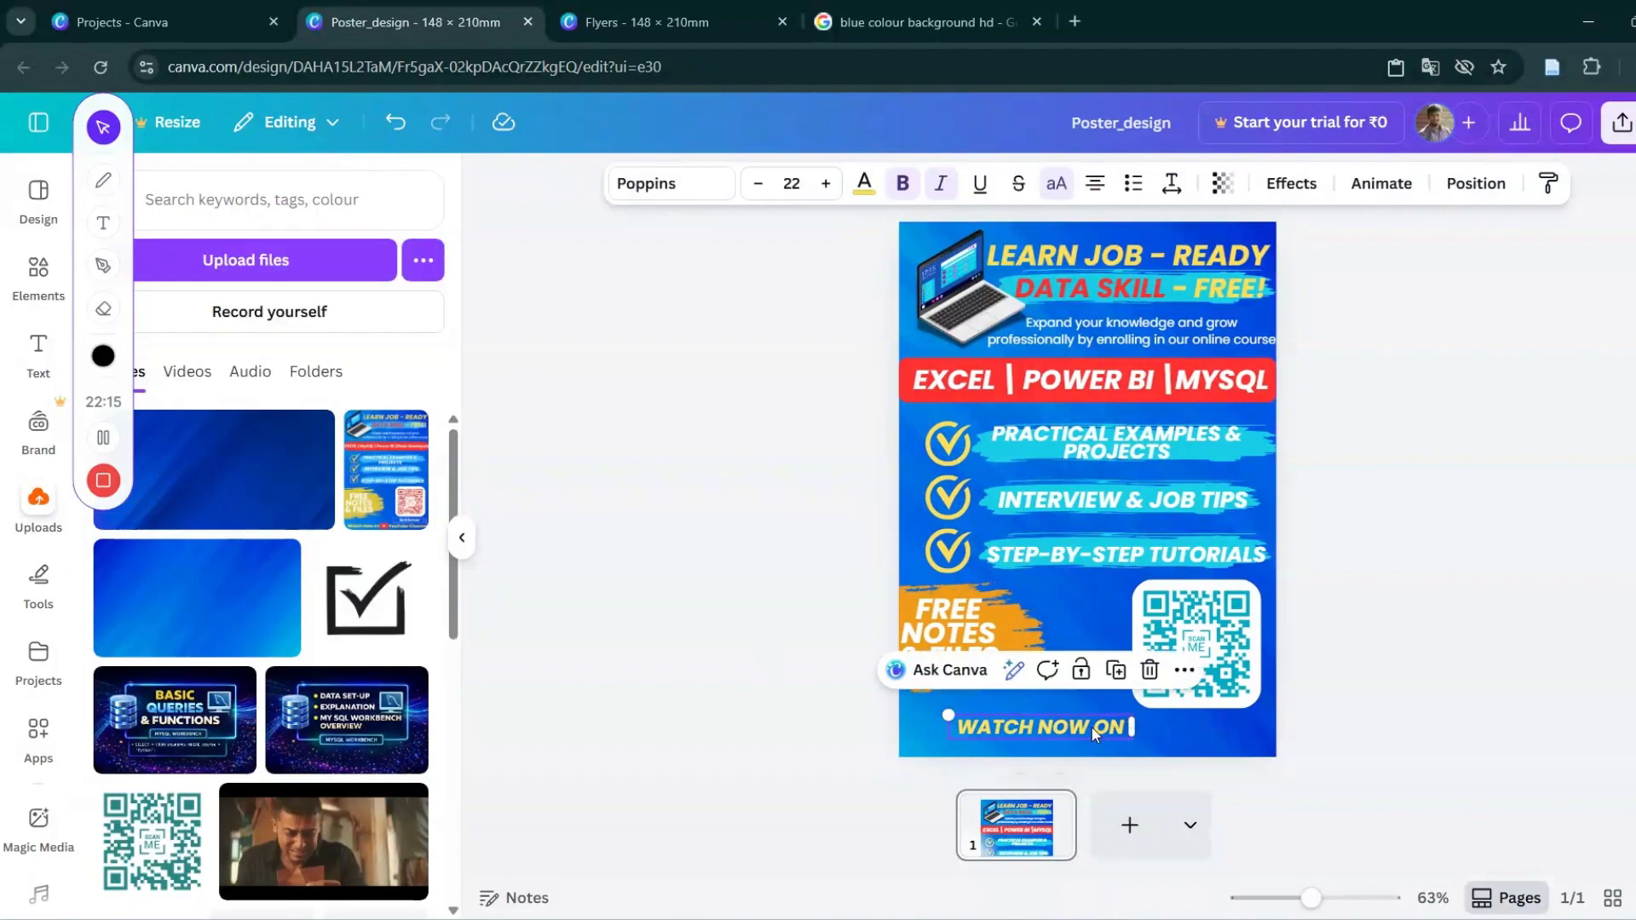
key("shift+Left")
key("shift+Left")
key("shift+Left")
key("shift+Left")
key("shift+Left")
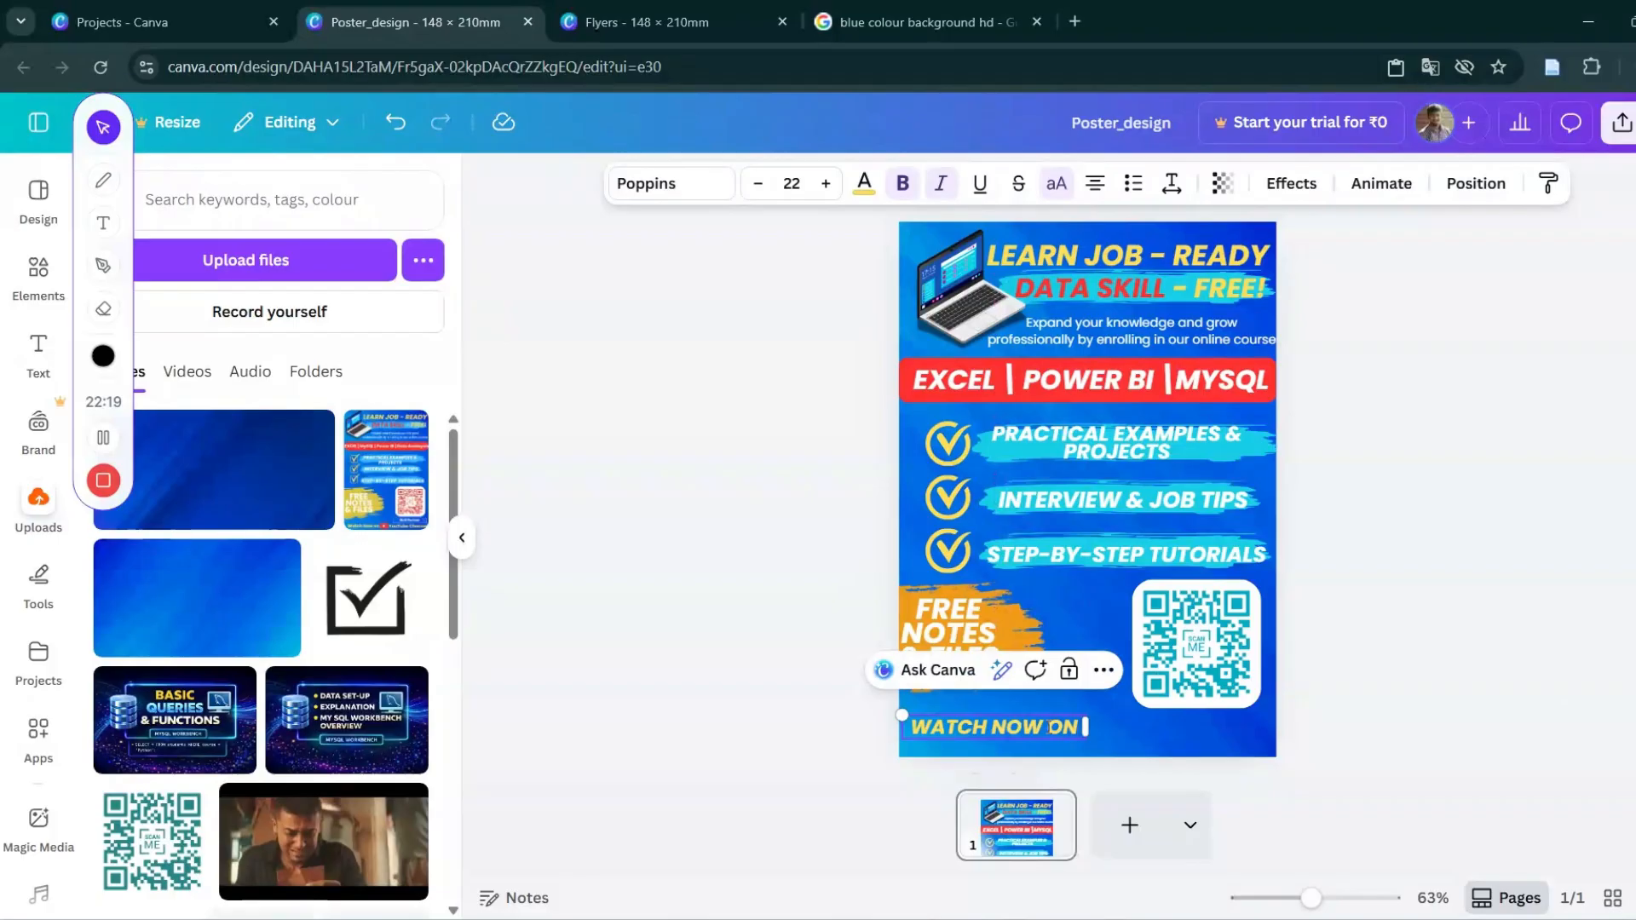
left_click(1093, 755)
Duplicate the "WATCH NOW ON" text beside the original and replace the copy's wording with "YOUTUBE CHANNEL".
left_click(1041, 728)
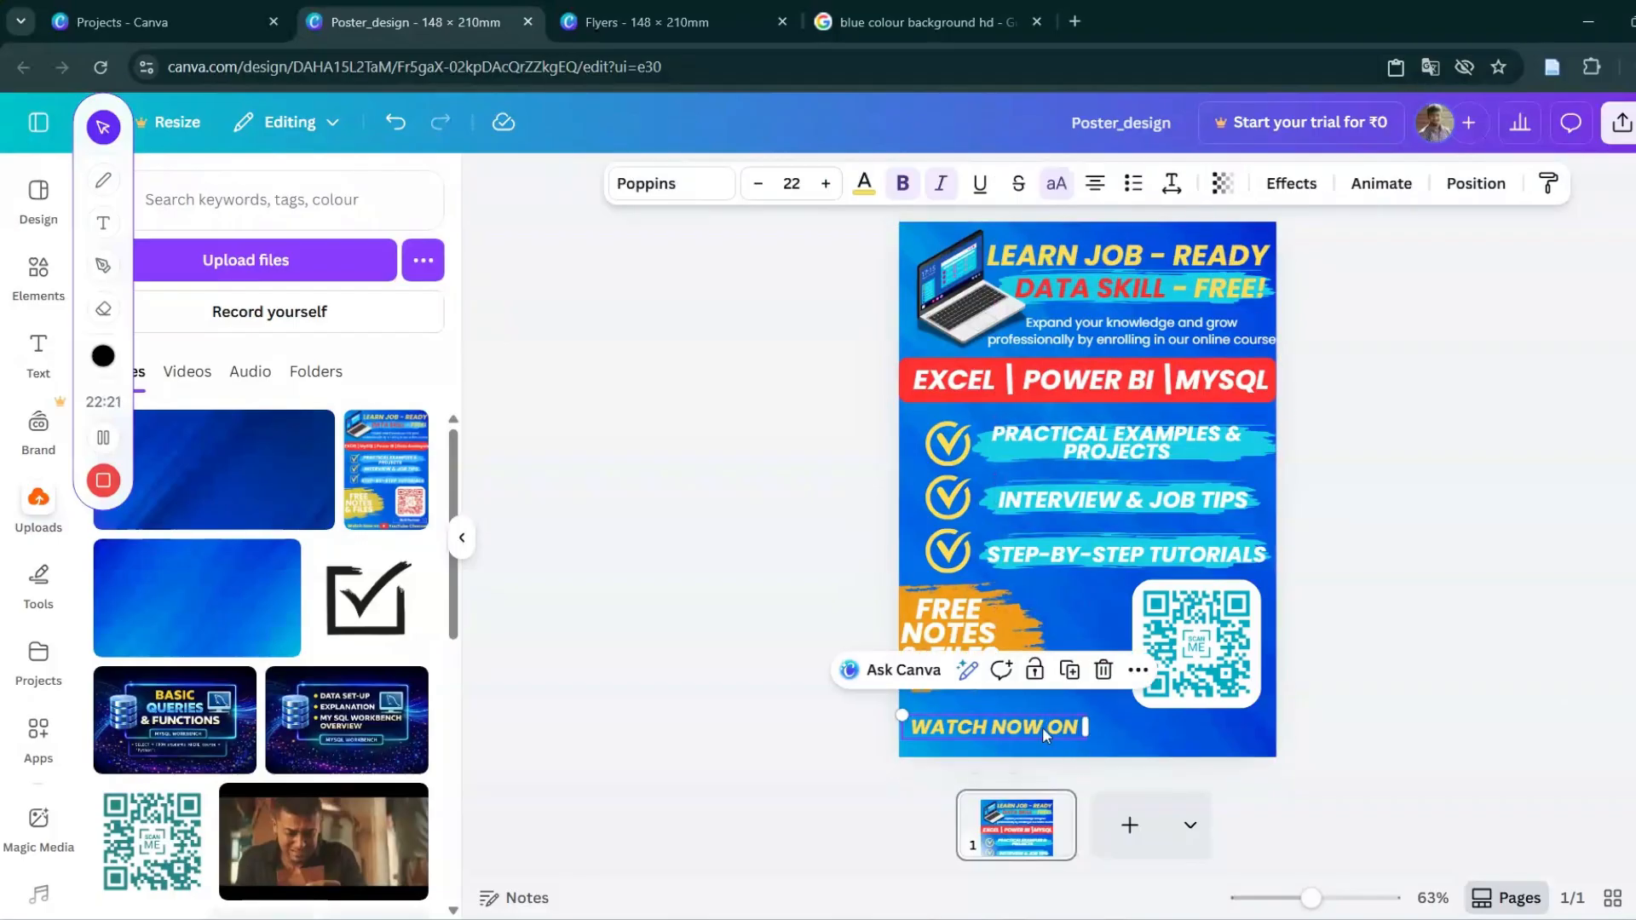
left_click_drag(1041, 728, 1224, 726)
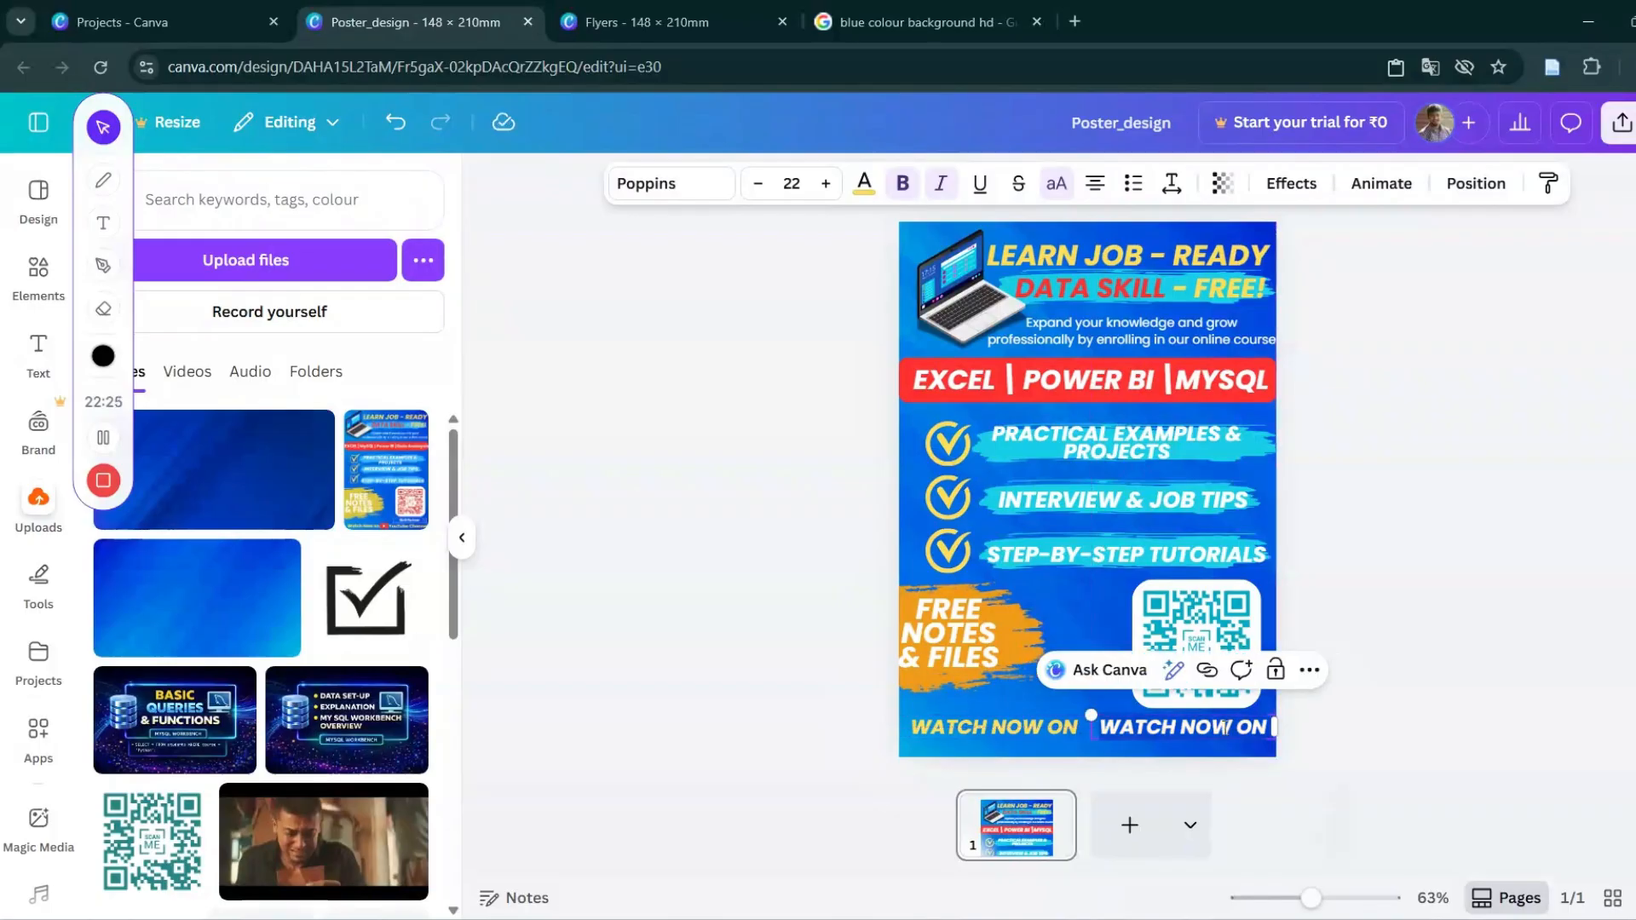
triple_click(1229, 727)
key("BackSpace")
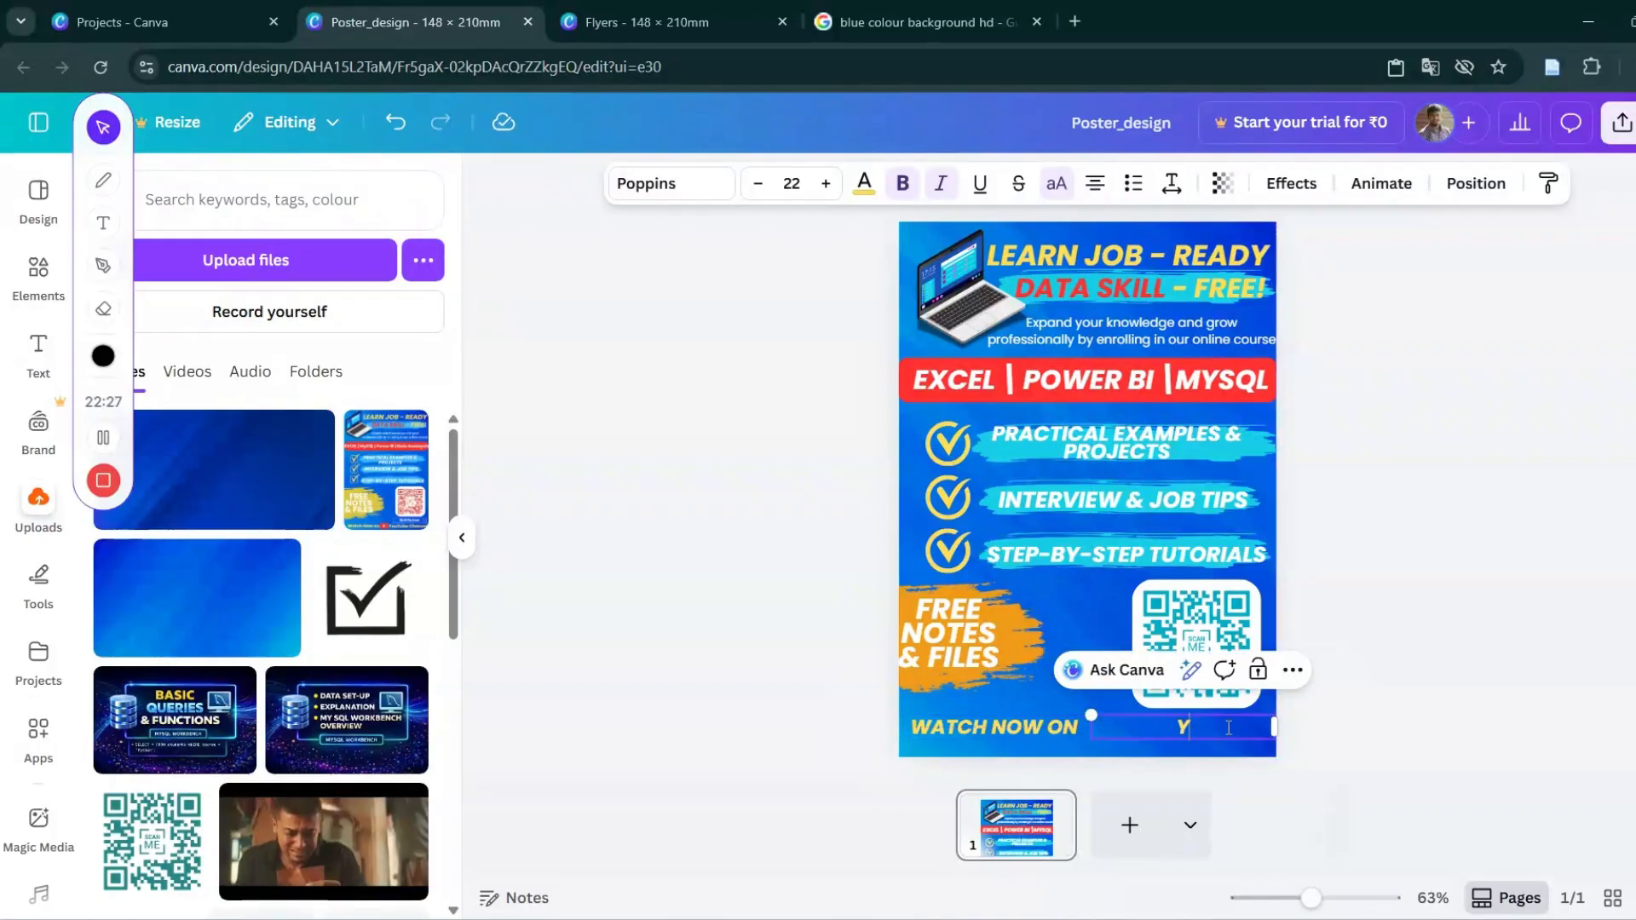
type("YOUTUBE CHANNEL")
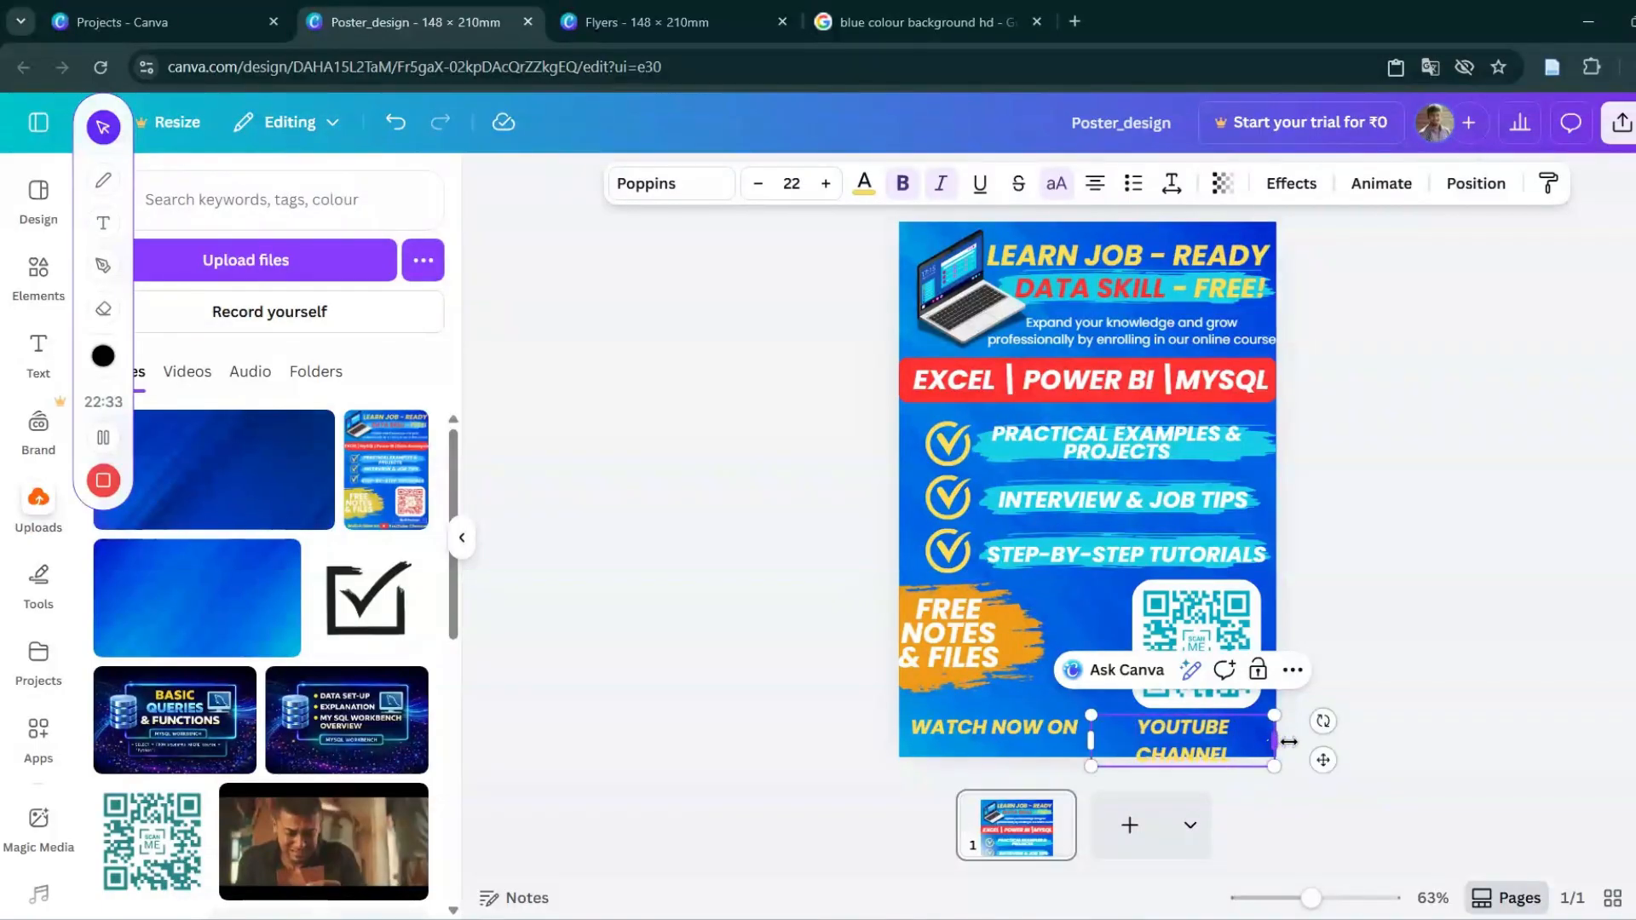
Widen the "YOUTUBE CHANNEL" text box to hold one line and set its font size to 20.
left_click_drag(1288, 742, 1298, 742)
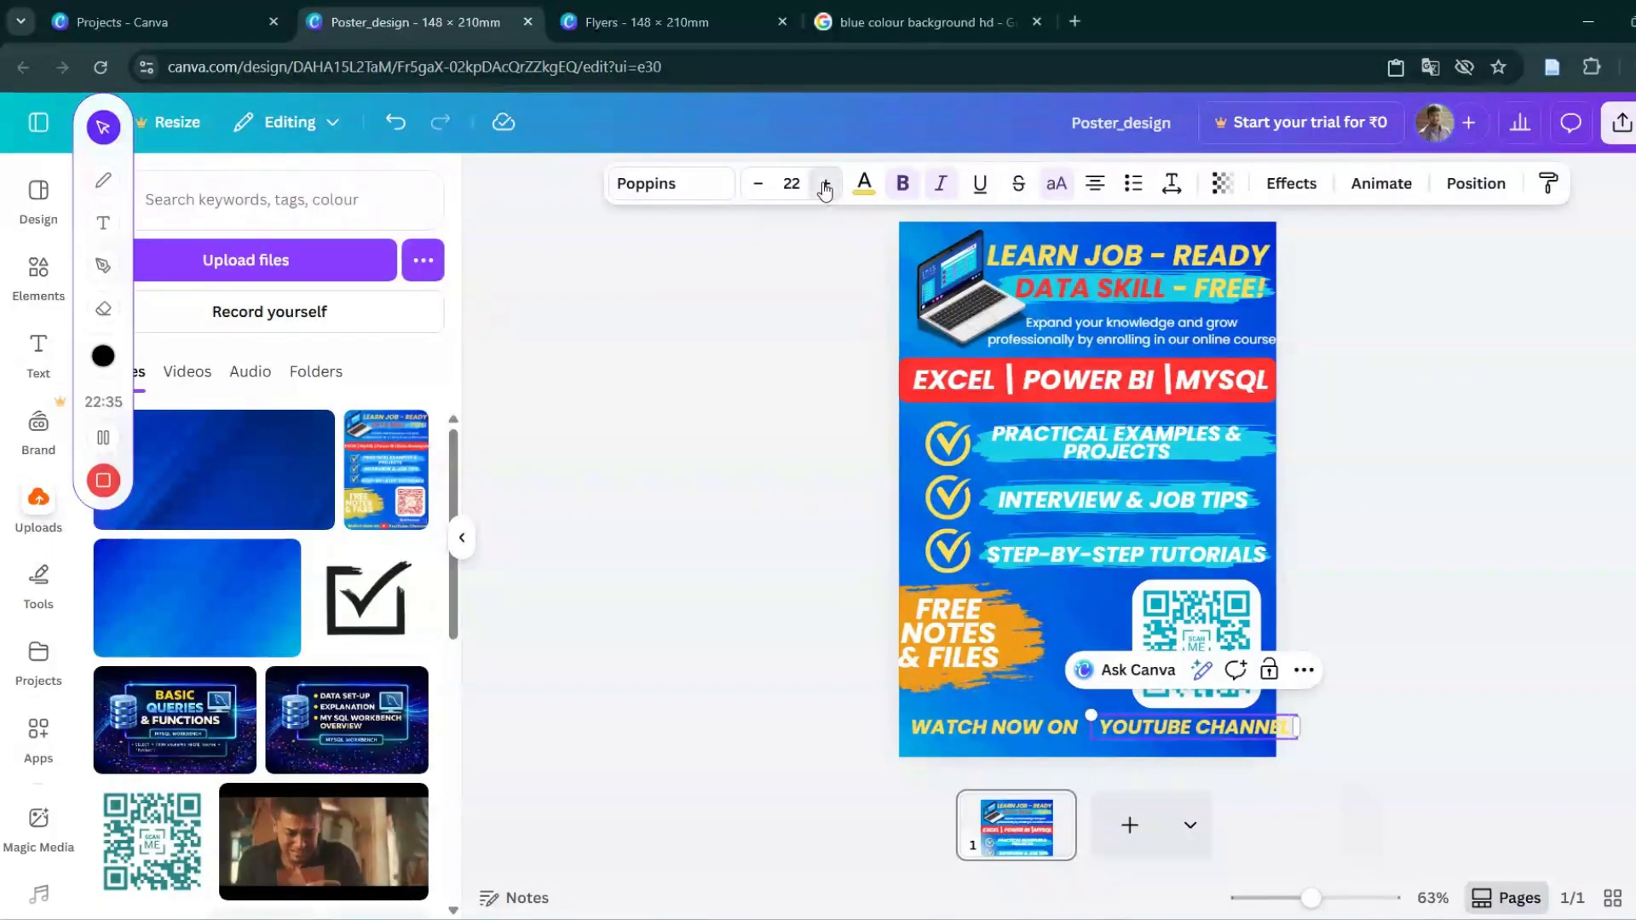
left_click(756, 187)
left_click(755, 189)
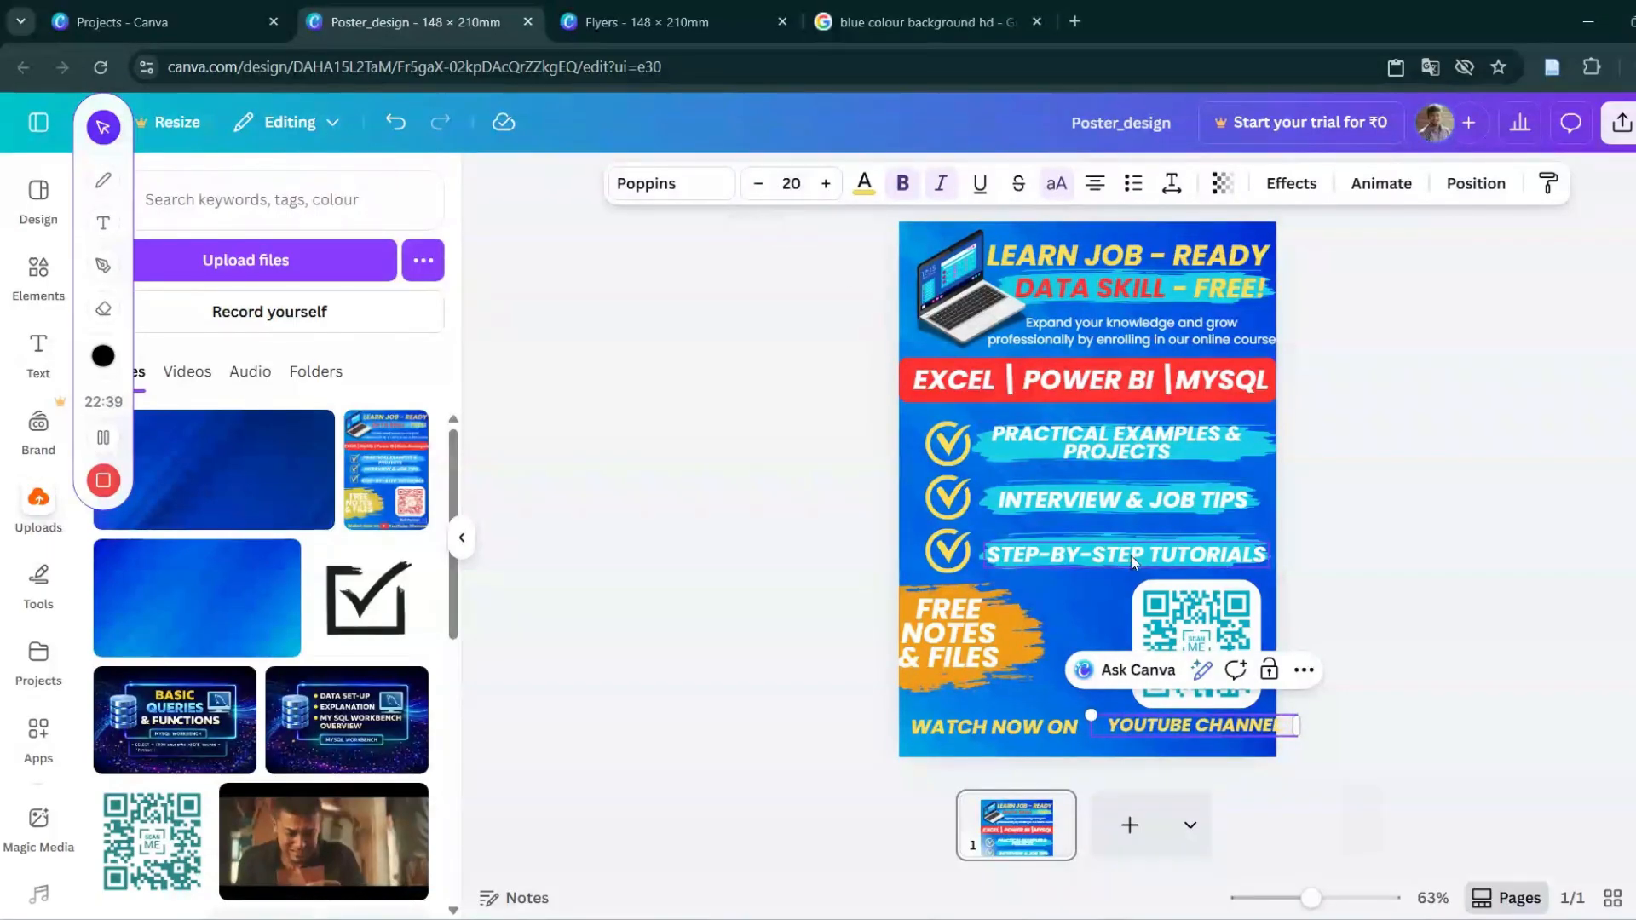
Move the "YOUTUBE CHANNEL" text slightly left so that all of it fits within the page.
left_click(1202, 738)
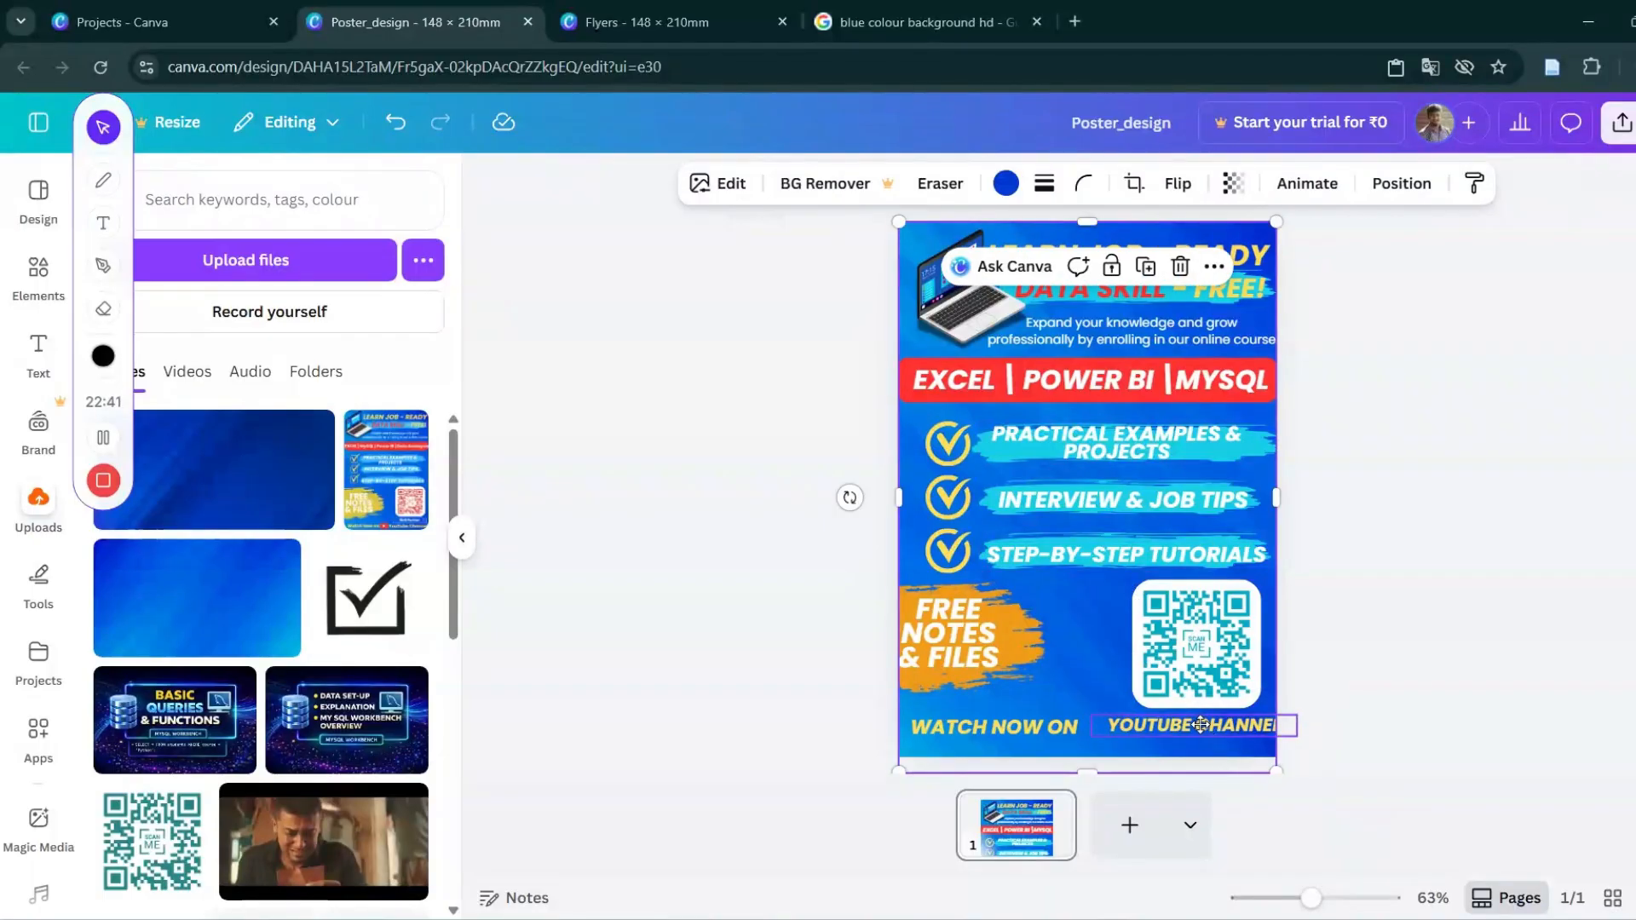
key("ctrl+z")
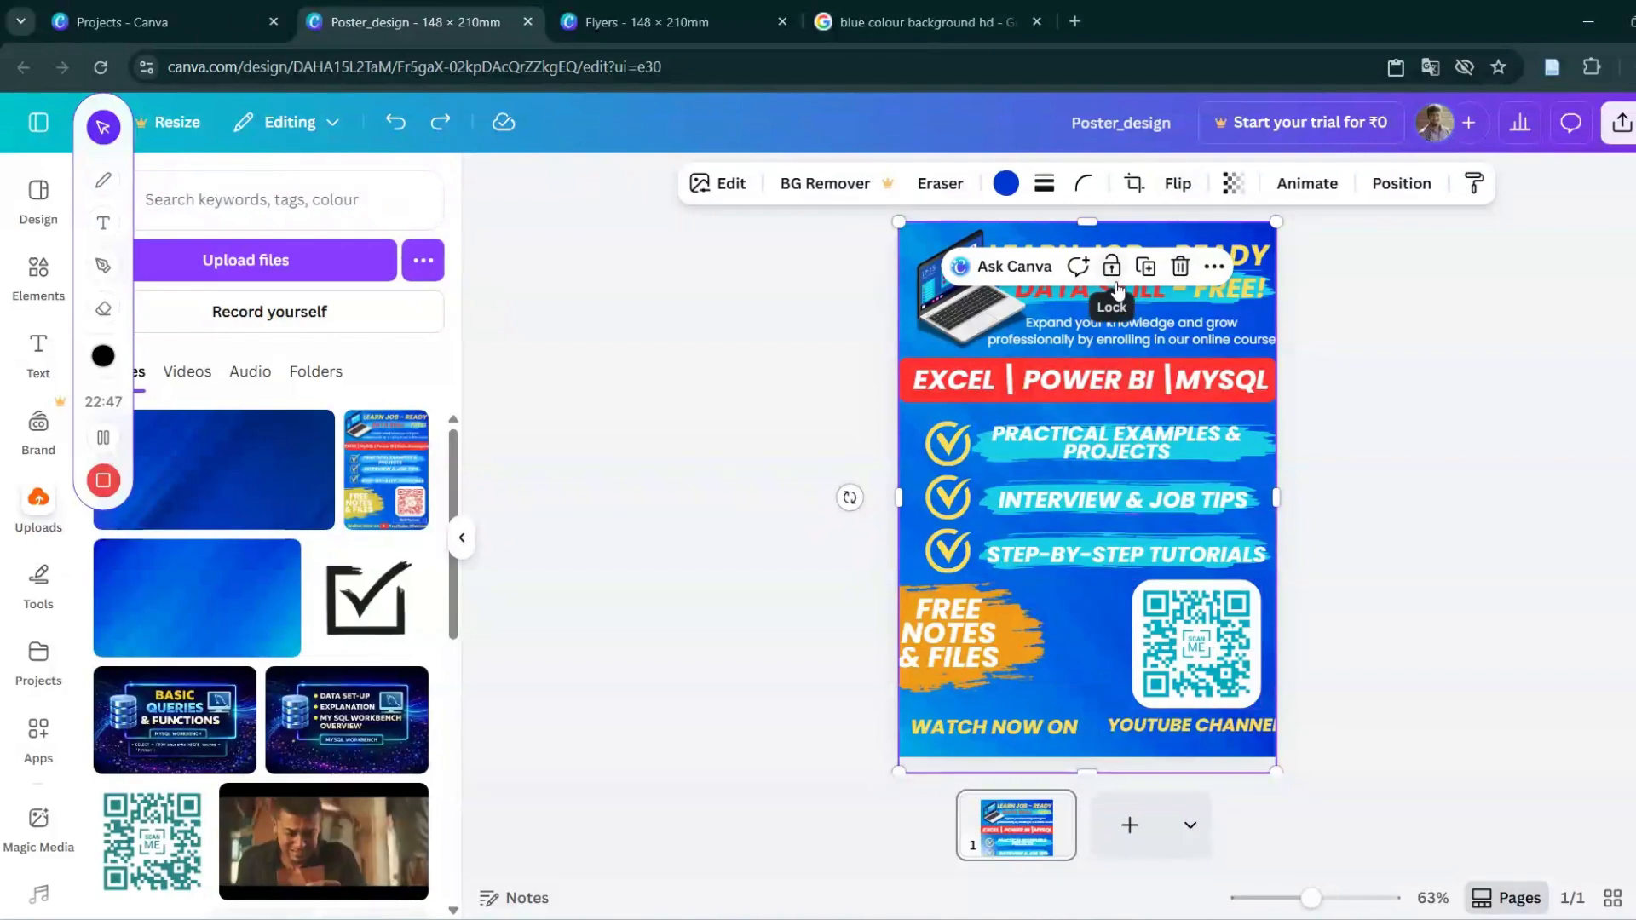
left_click(1195, 728)
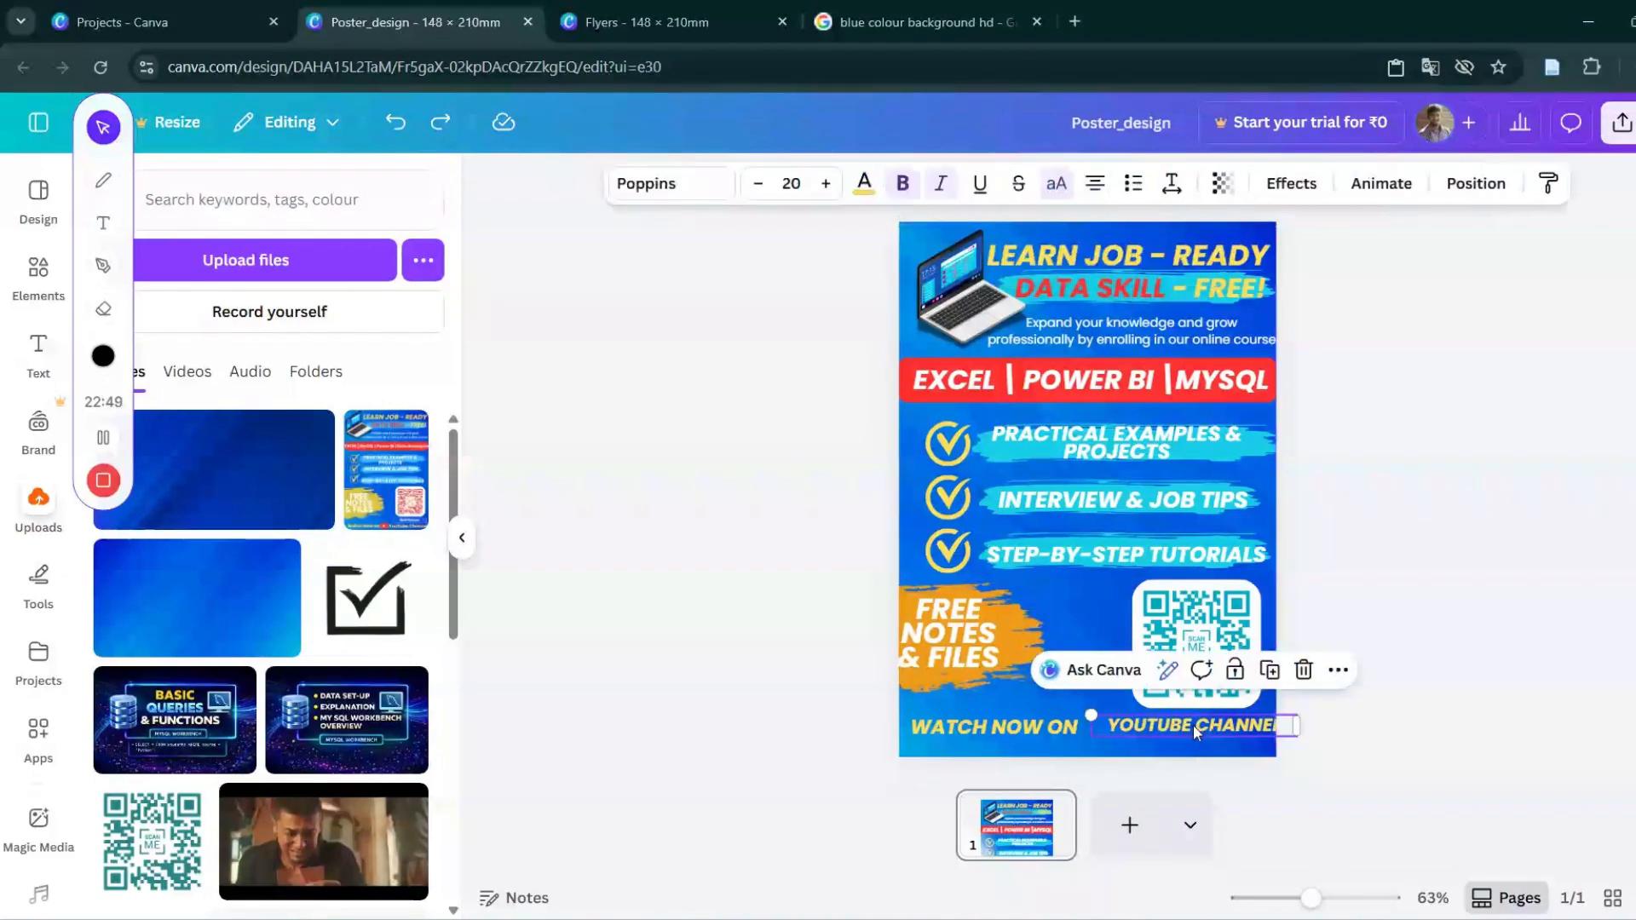
left_click_drag(1195, 728, 1187, 725)
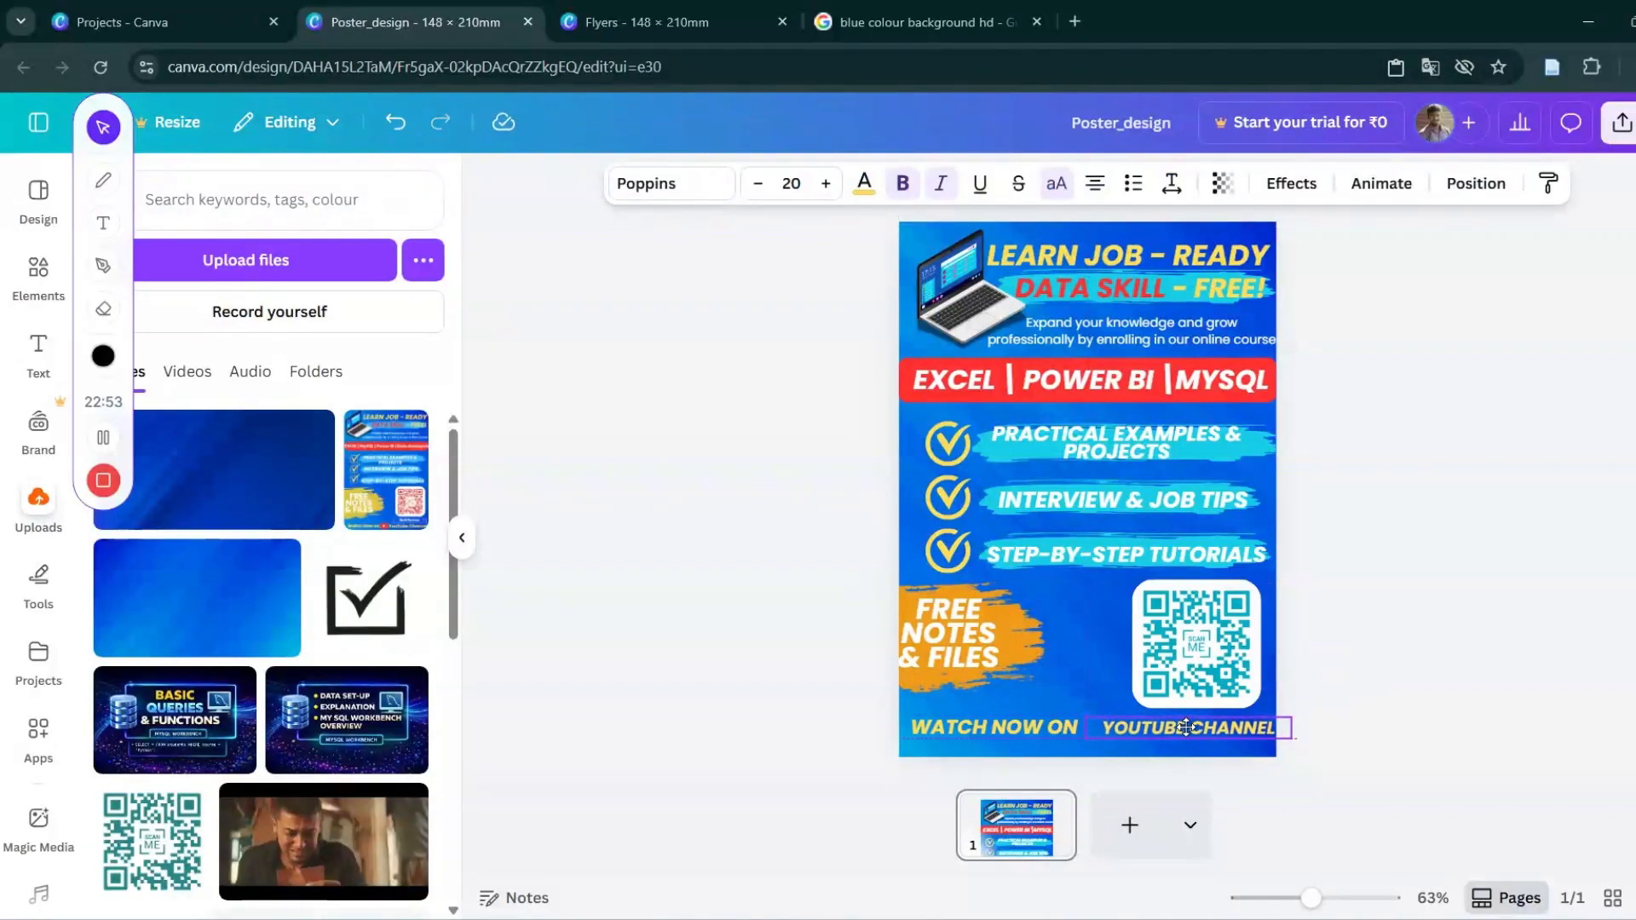
left_click(1060, 725)
left_click(1192, 734)
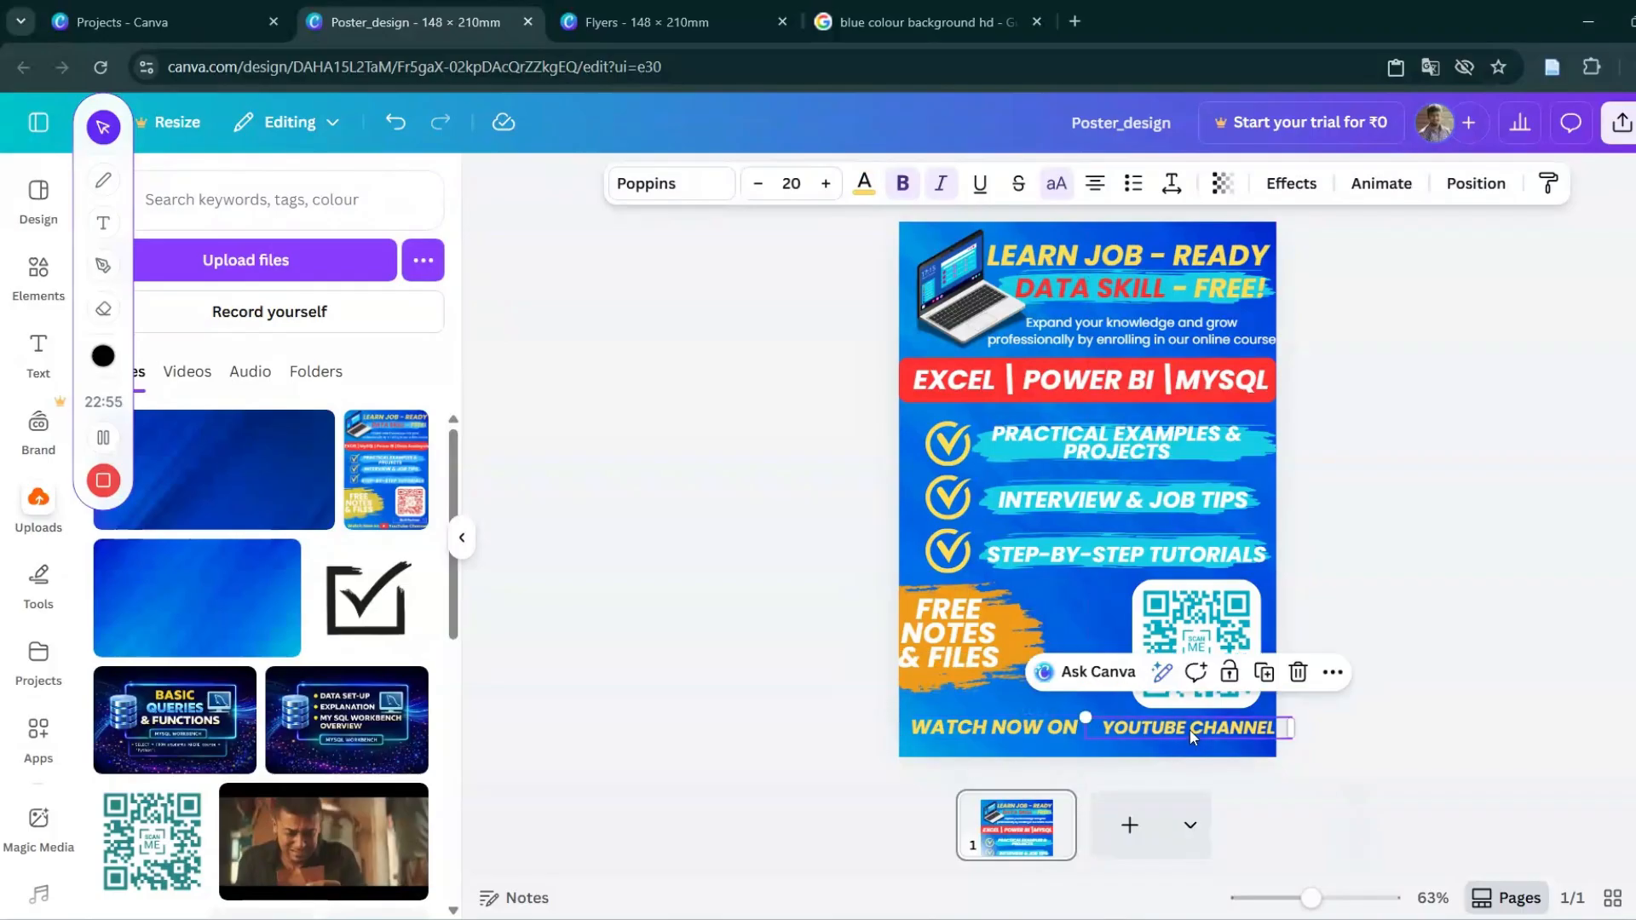
Set the "WATCH NOW ON" text to font size 20 and align it on one line with "YOUTUBE CHANNEL".
left_click(1060, 726)
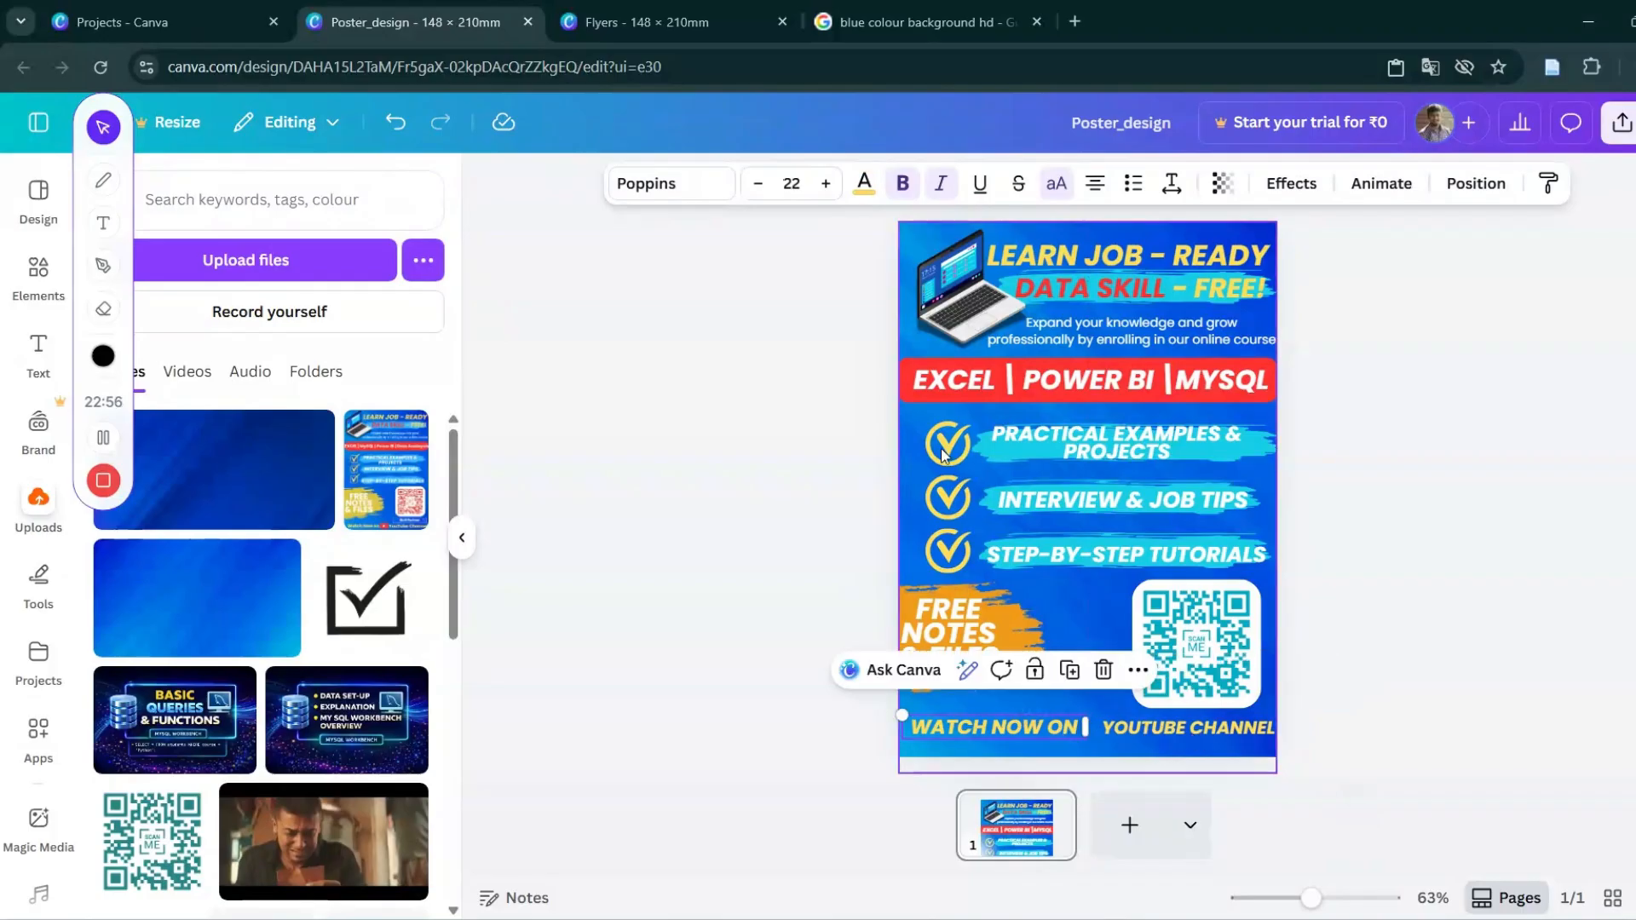
left_click(757, 183)
left_click(757, 183)
left_click_drag(1052, 718, 1035, 724)
left_click(1036, 725)
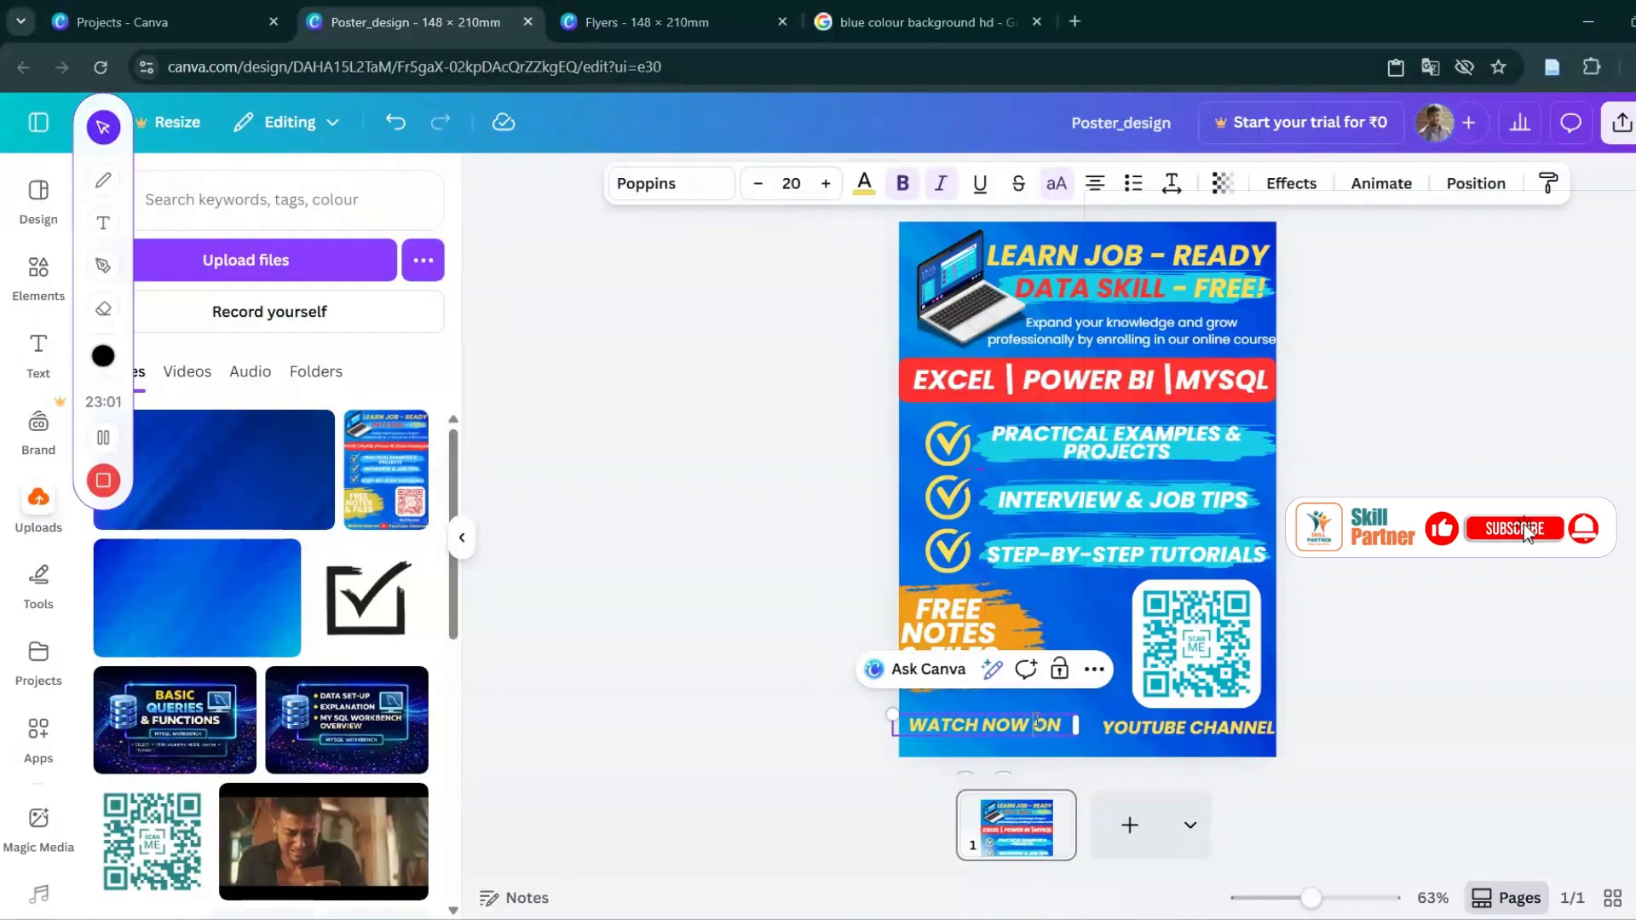
left_click(1152, 774)
left_click(1020, 723)
left_click_drag(1021, 723, 1032, 720)
left_click(637, 544)
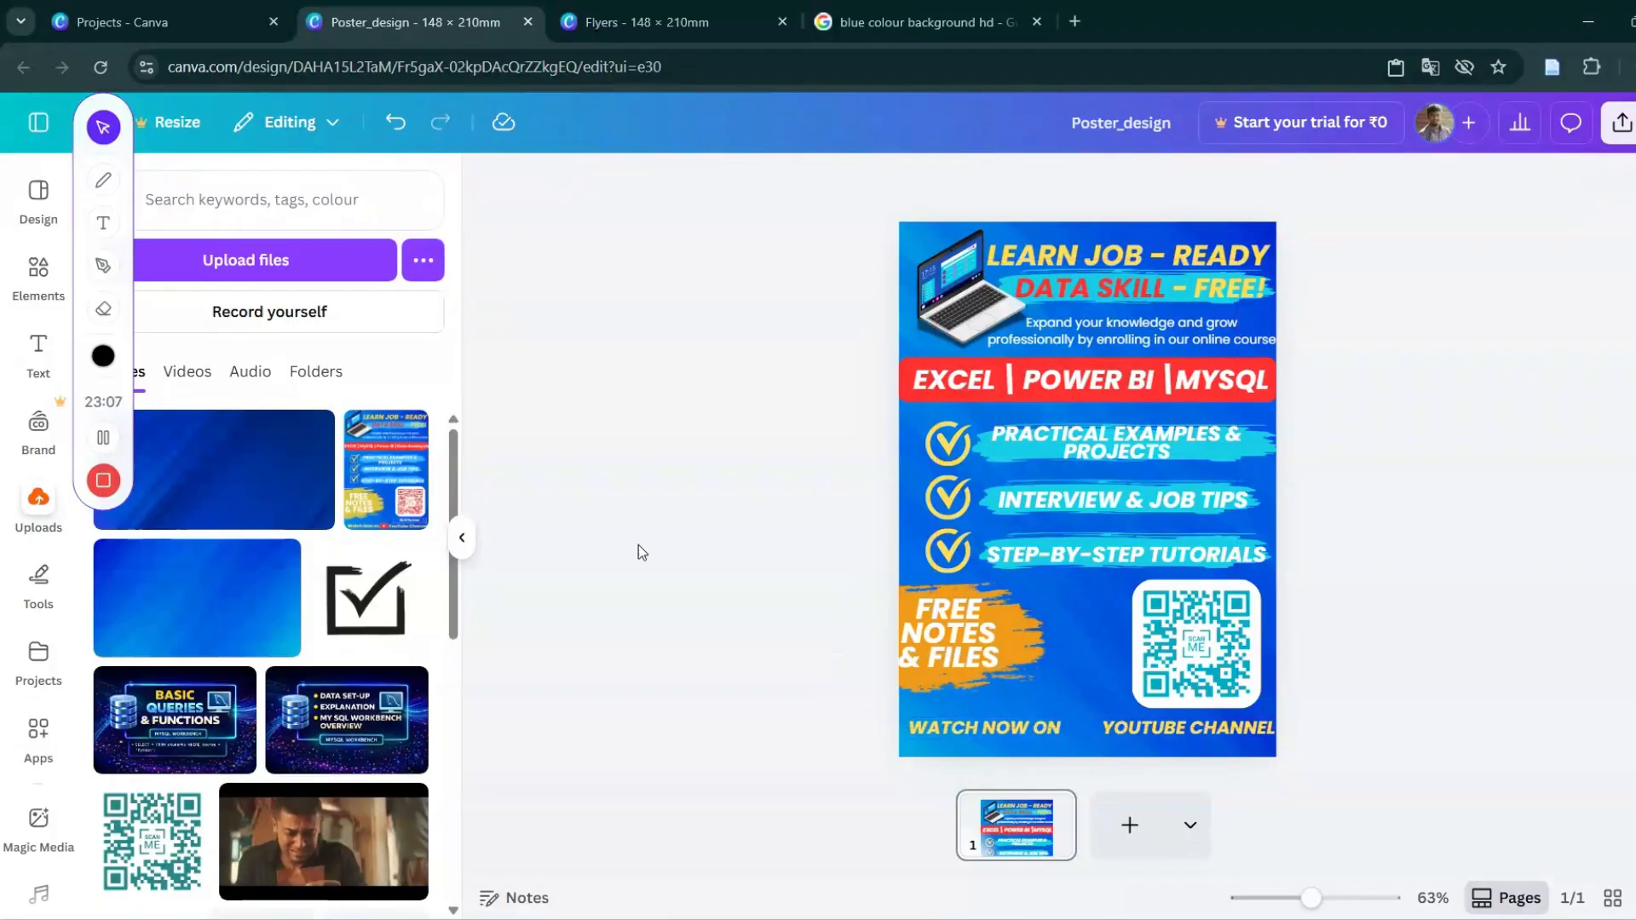
Search the graphic elements for "youtube logo", replacing the earlier brush stroke search.
left_click(61, 281)
left_click(210, 203)
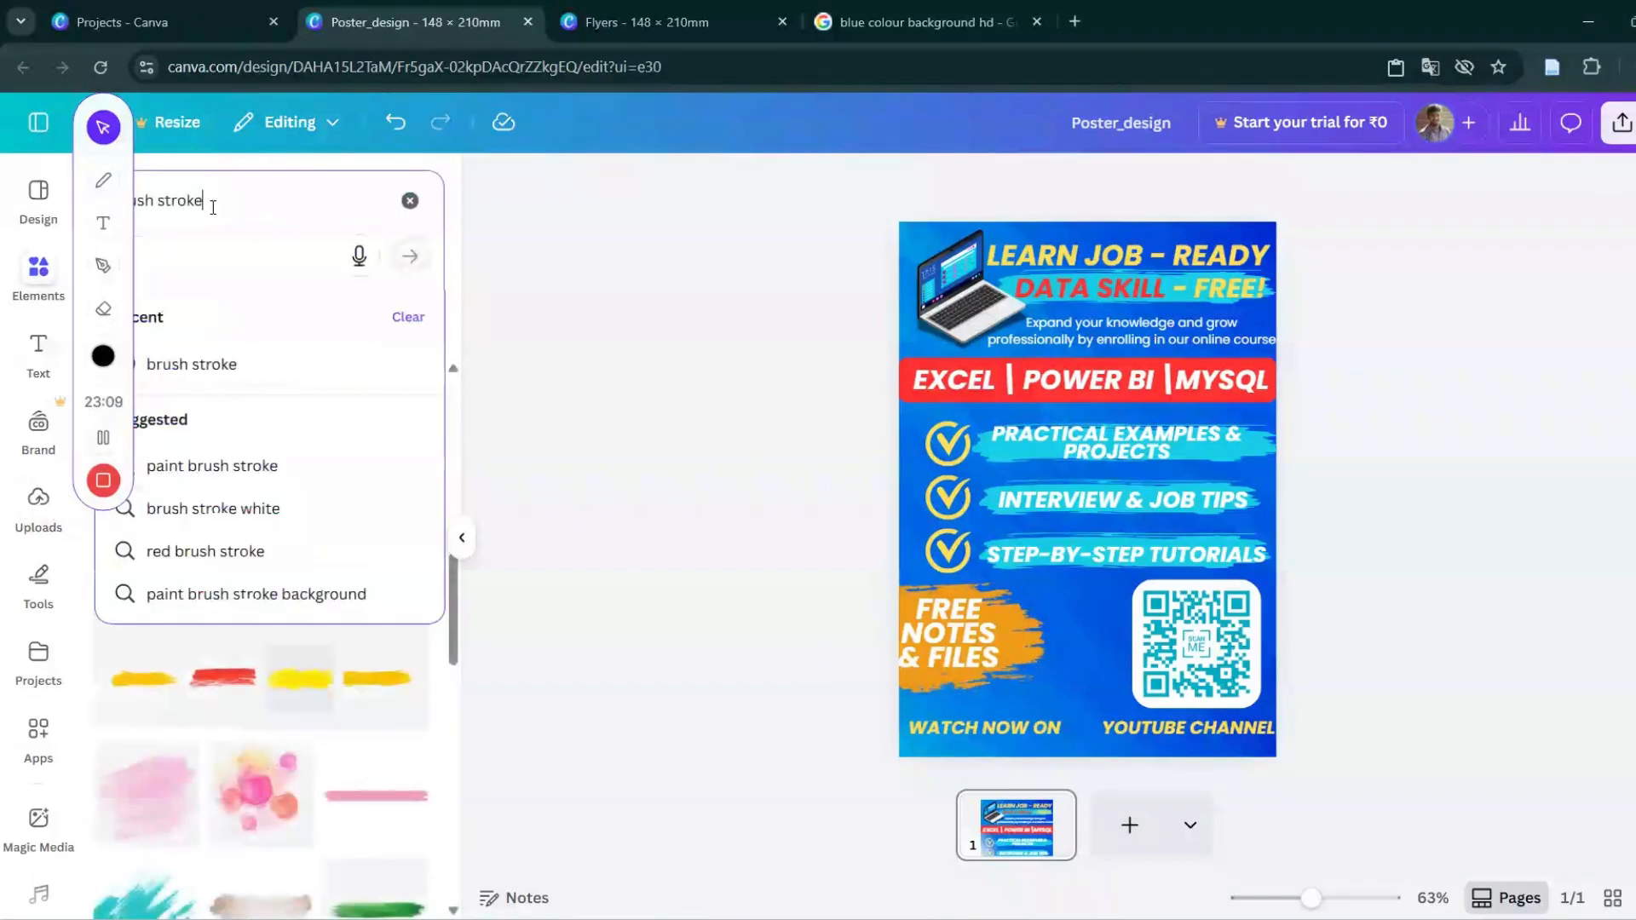
key("BackSpace")
key("BackSpace")
key("BackSpace")
key("BackSpace")
key("BackSpace")
key("BackSpace")
key("BackSpace")
key("BackSpace")
key("BackSpace")
key("BackSpace")
key("BackSpace")
key("BackSpace")
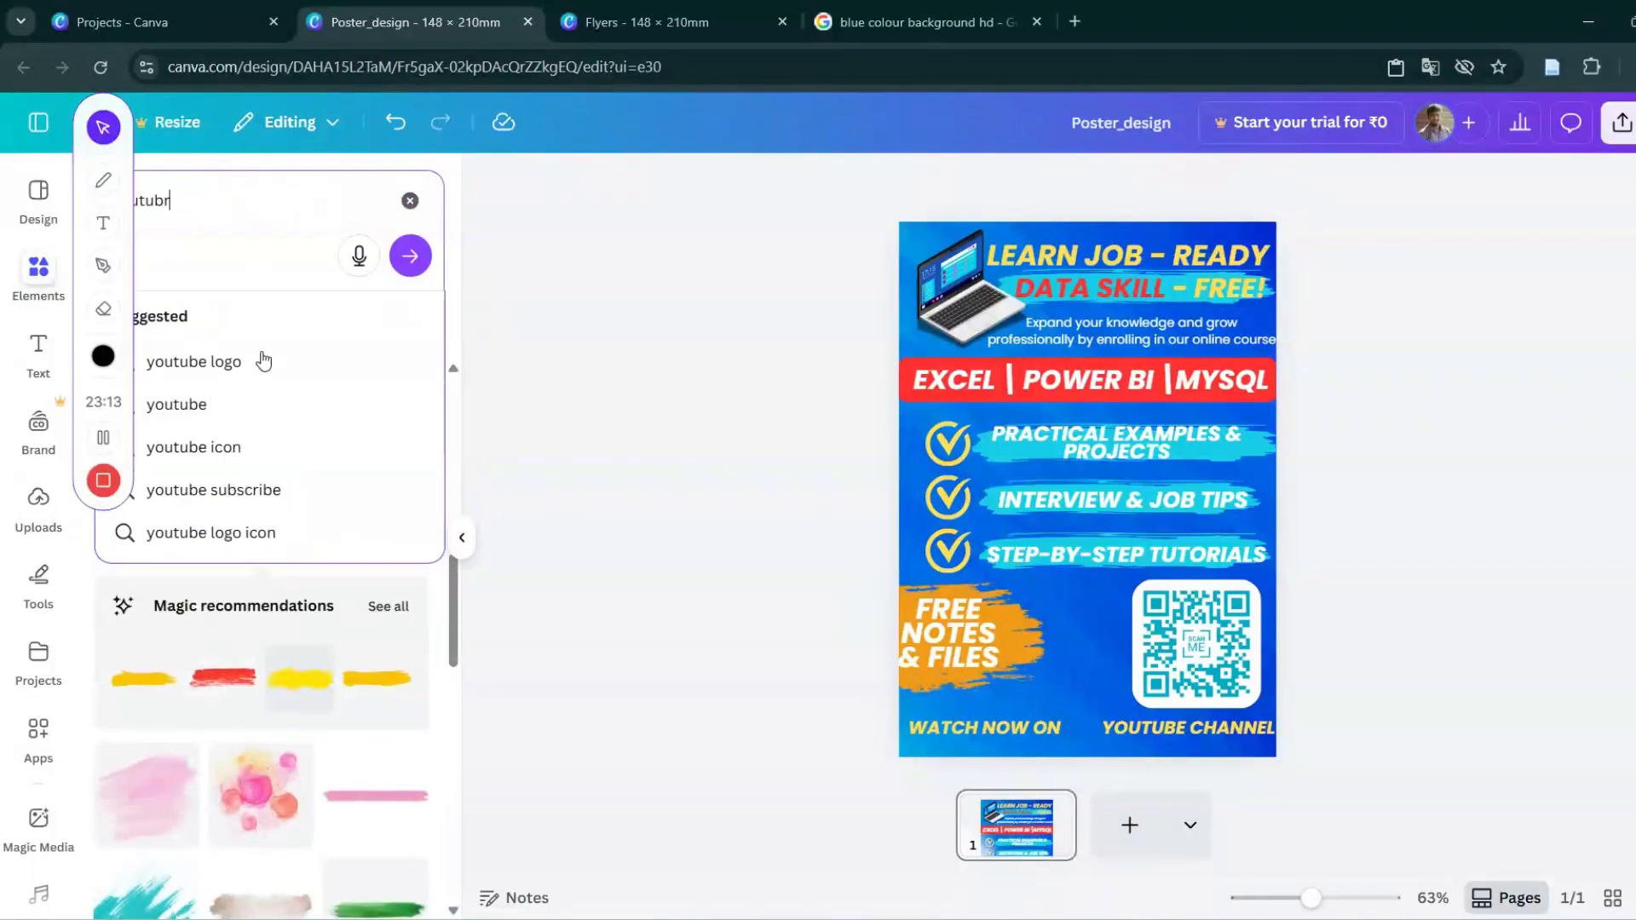
left_click(264, 360)
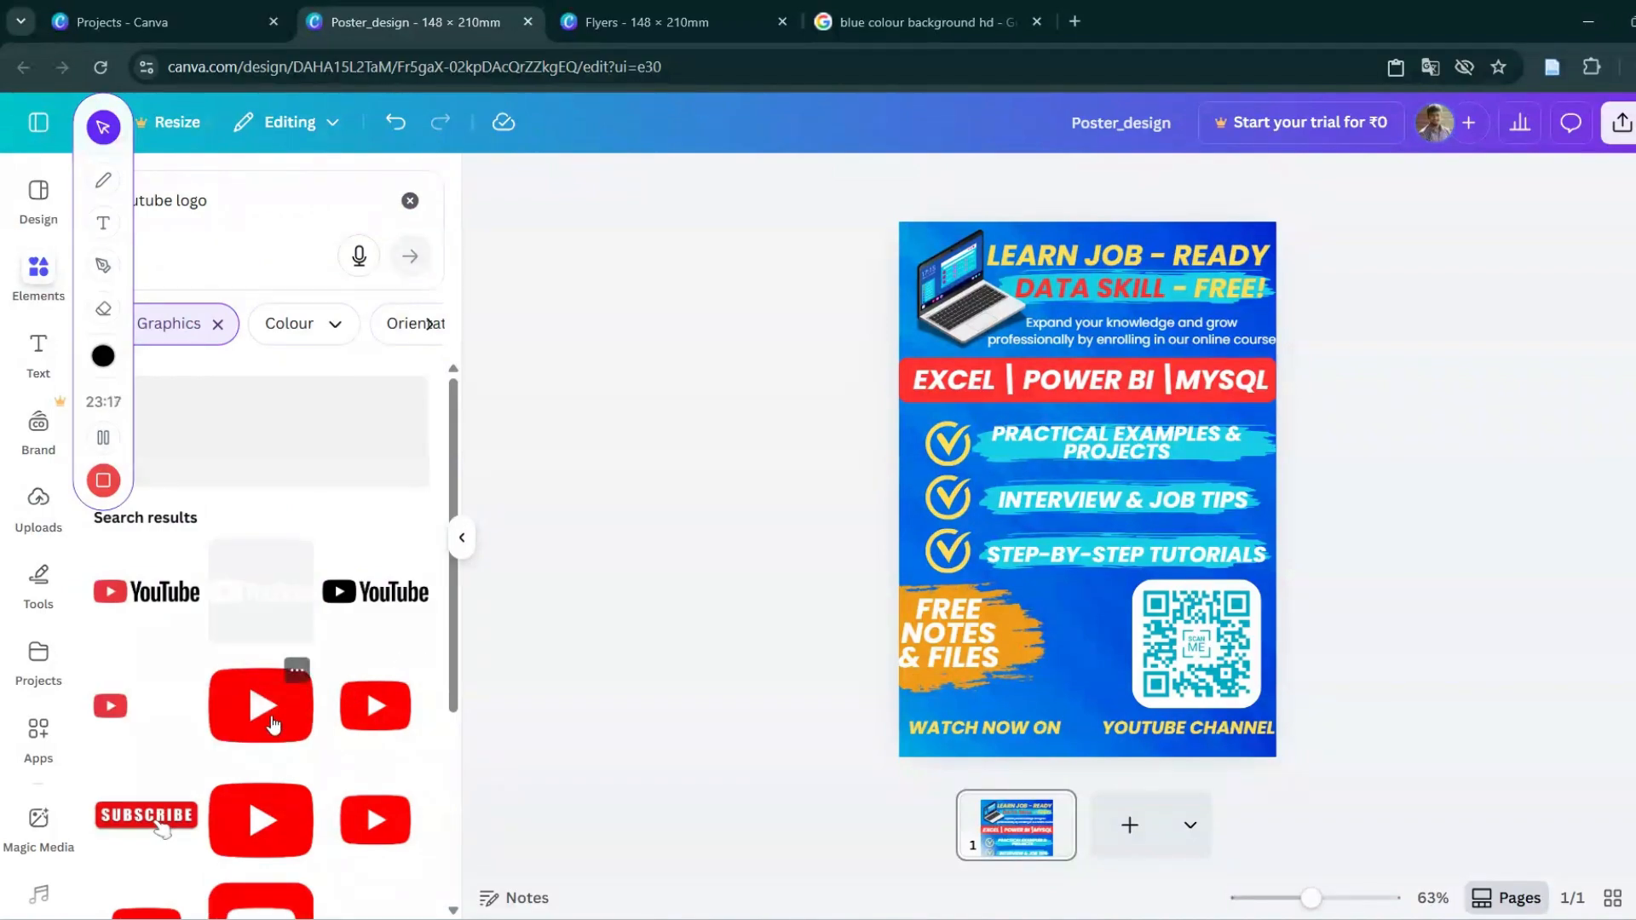
Add the plain red YouTube play-button logo, without a white circle, and shrink it into the gap between "WATCH NOW ON" and "YOUTUBE CHANNEL".
left_click(354, 721)
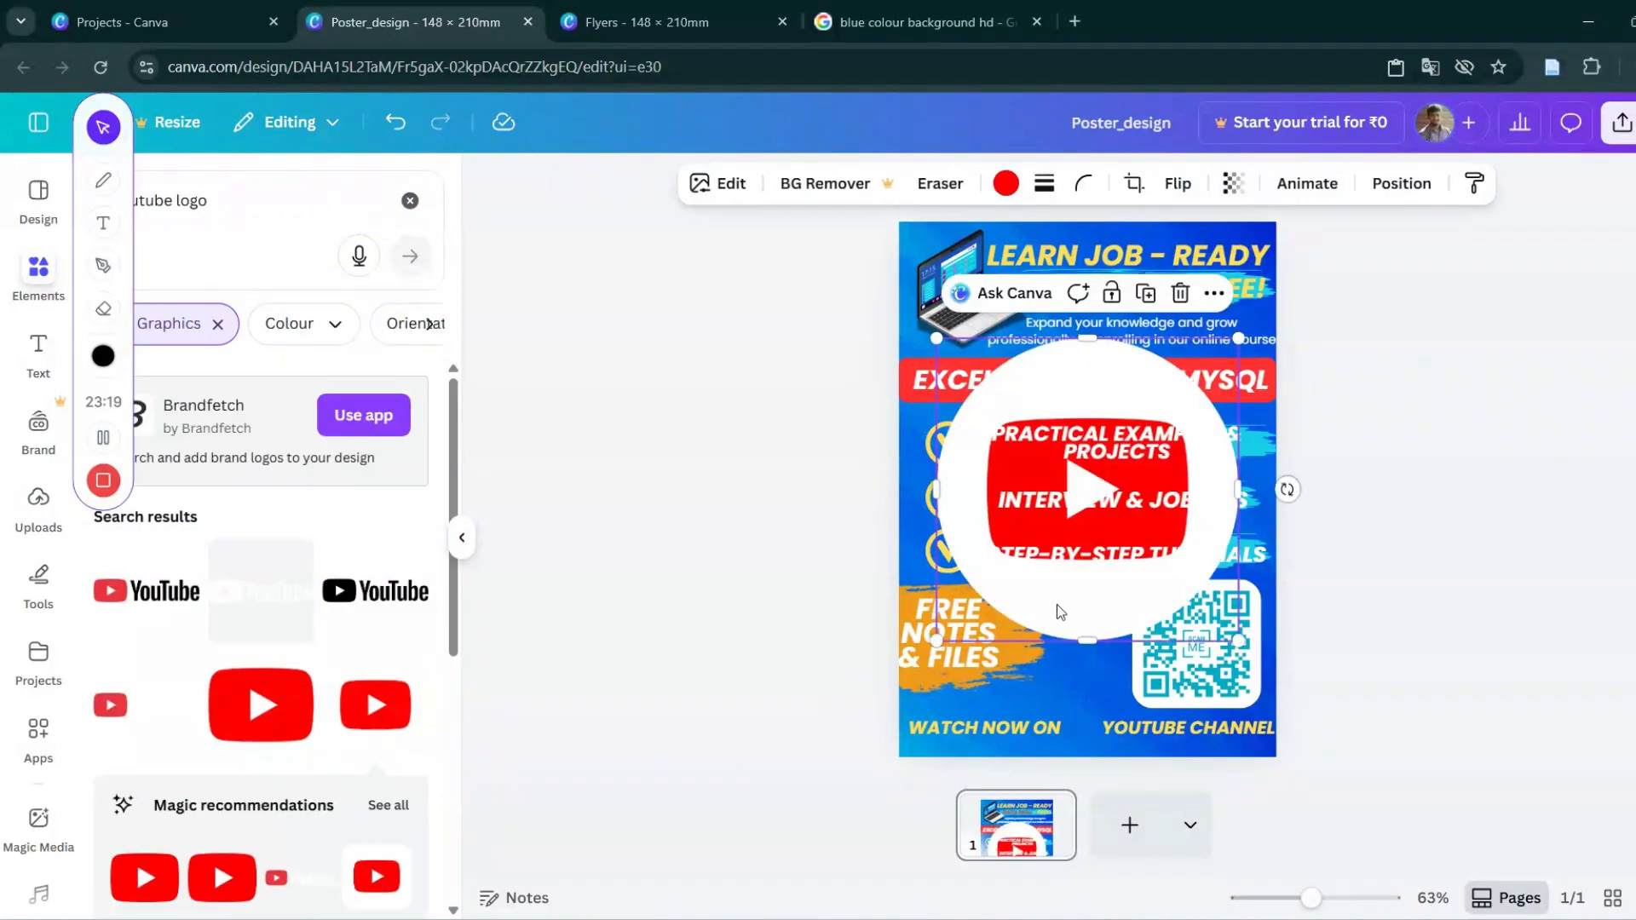
key("Delete")
left_click(302, 711)
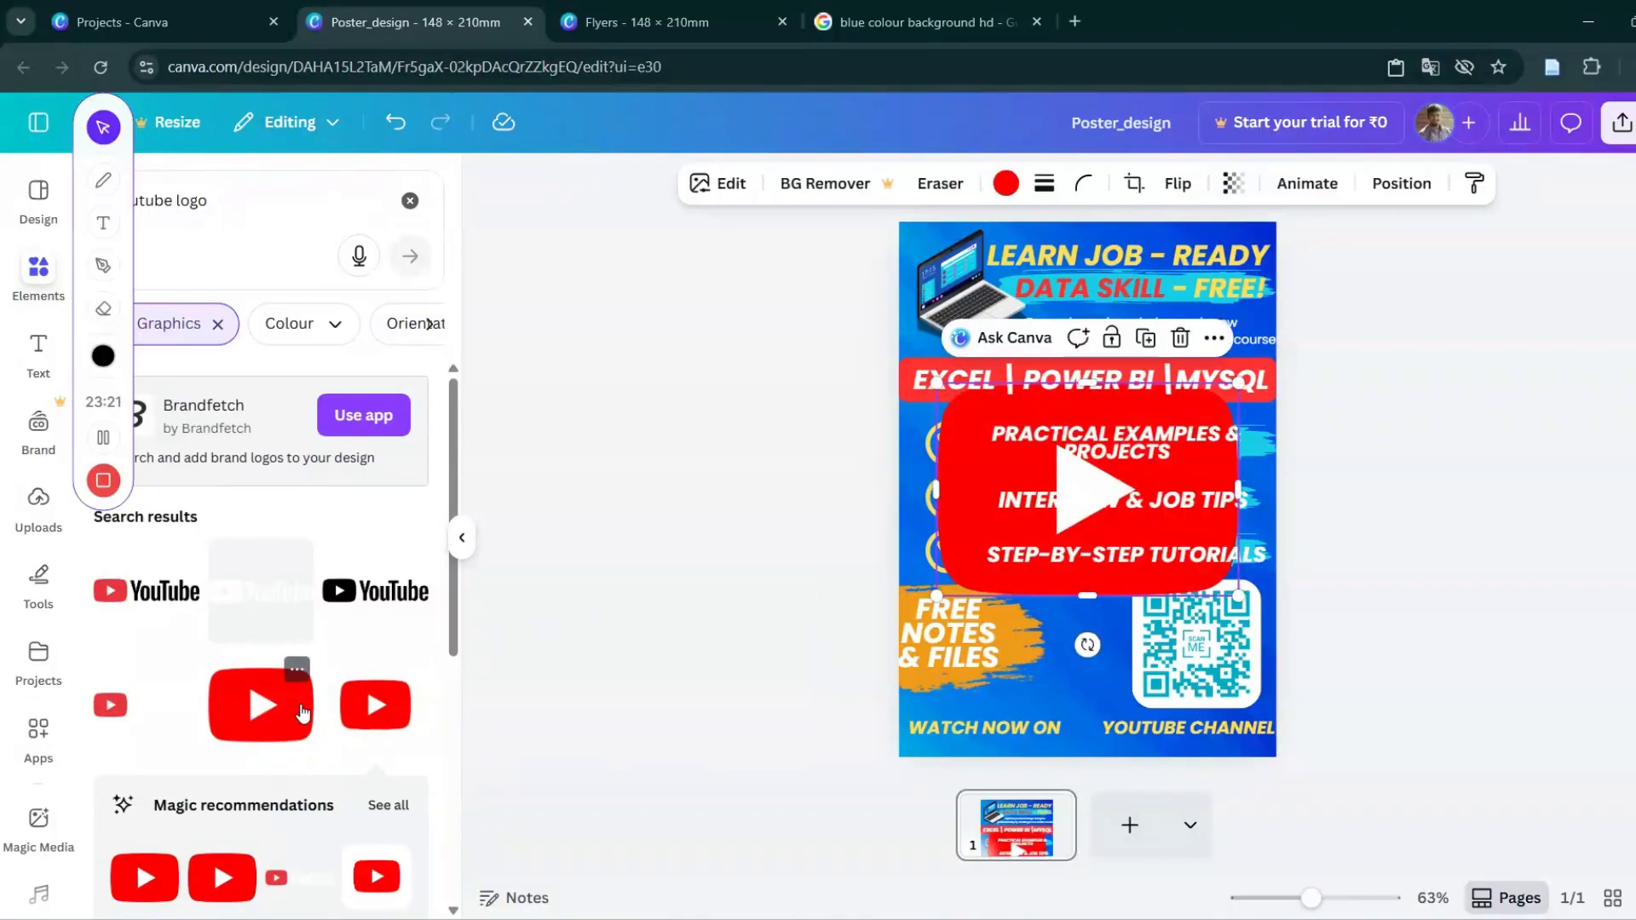
left_click_drag(1205, 576, 1085, 728)
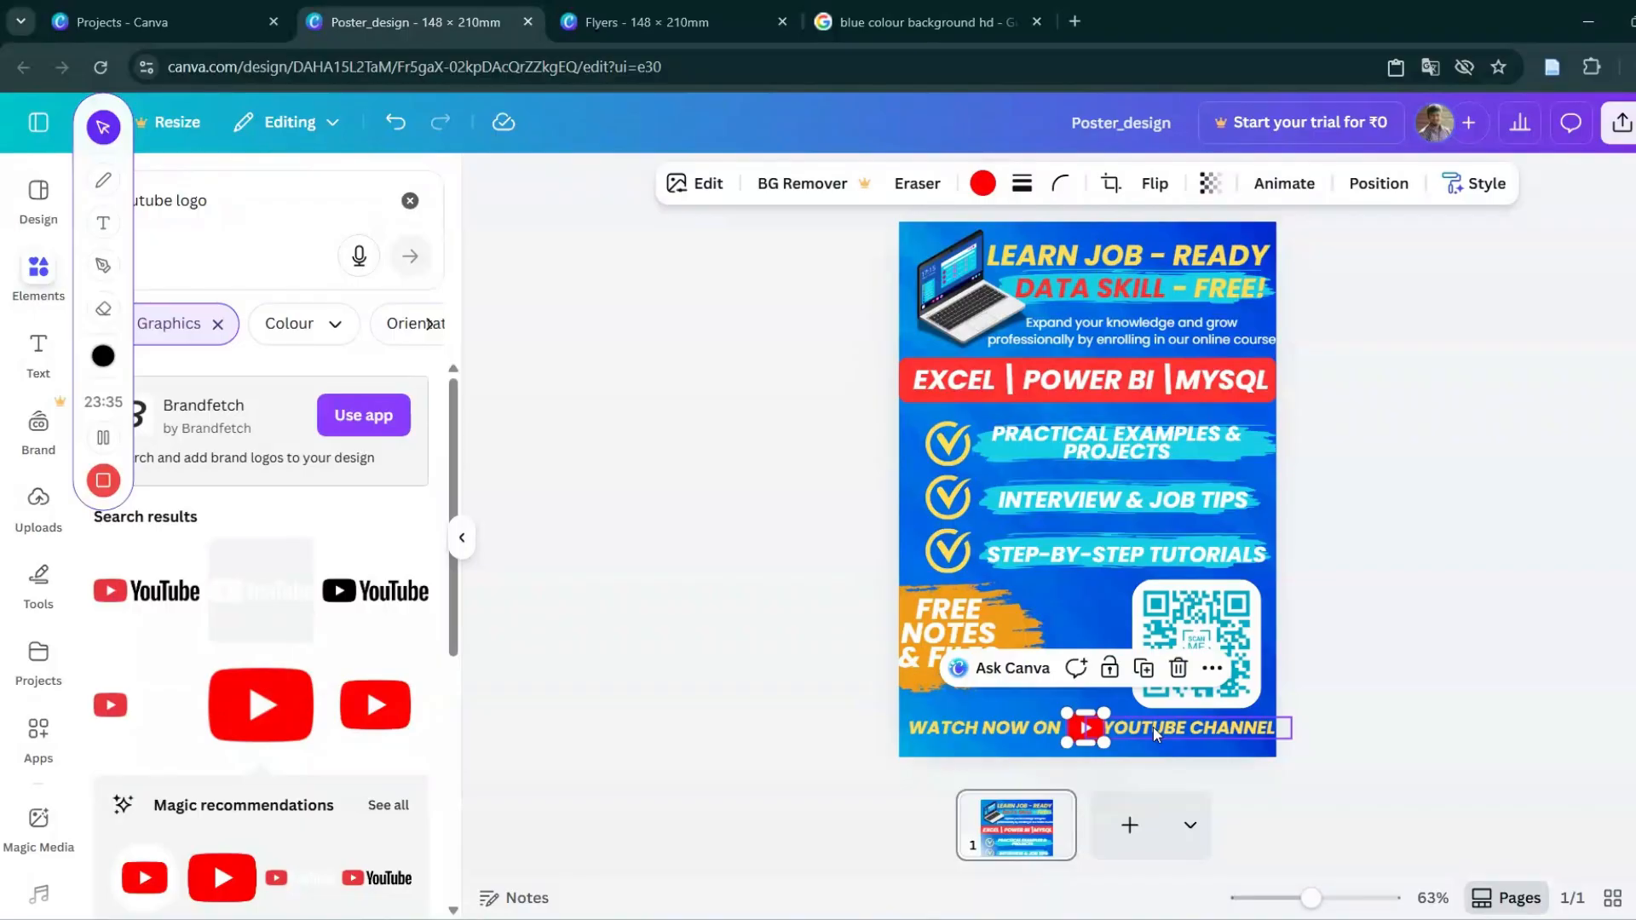
Nudge the YouTube logo slightly left so it sits evenly between the two footer texts, and deselect it.
key("Left")
key("Left")
key("Left")
key("Left")
key("Left")
key("Left")
key("Left")
key("Left")
key("Right")
key("Right")
key("Right")
key("Right")
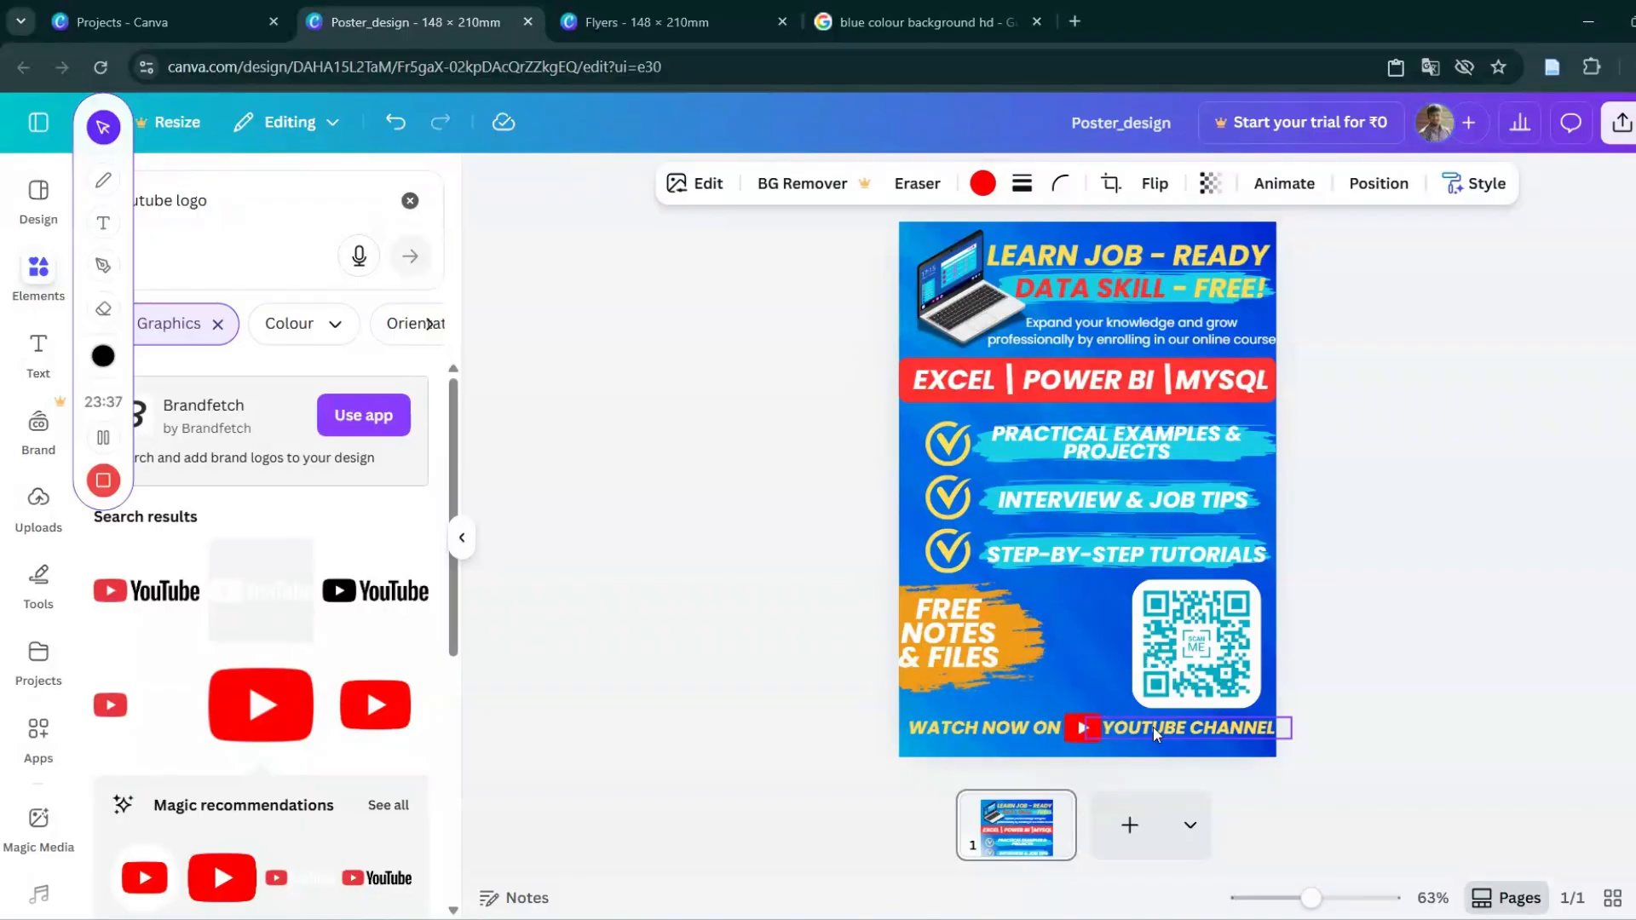
left_click(1108, 662)
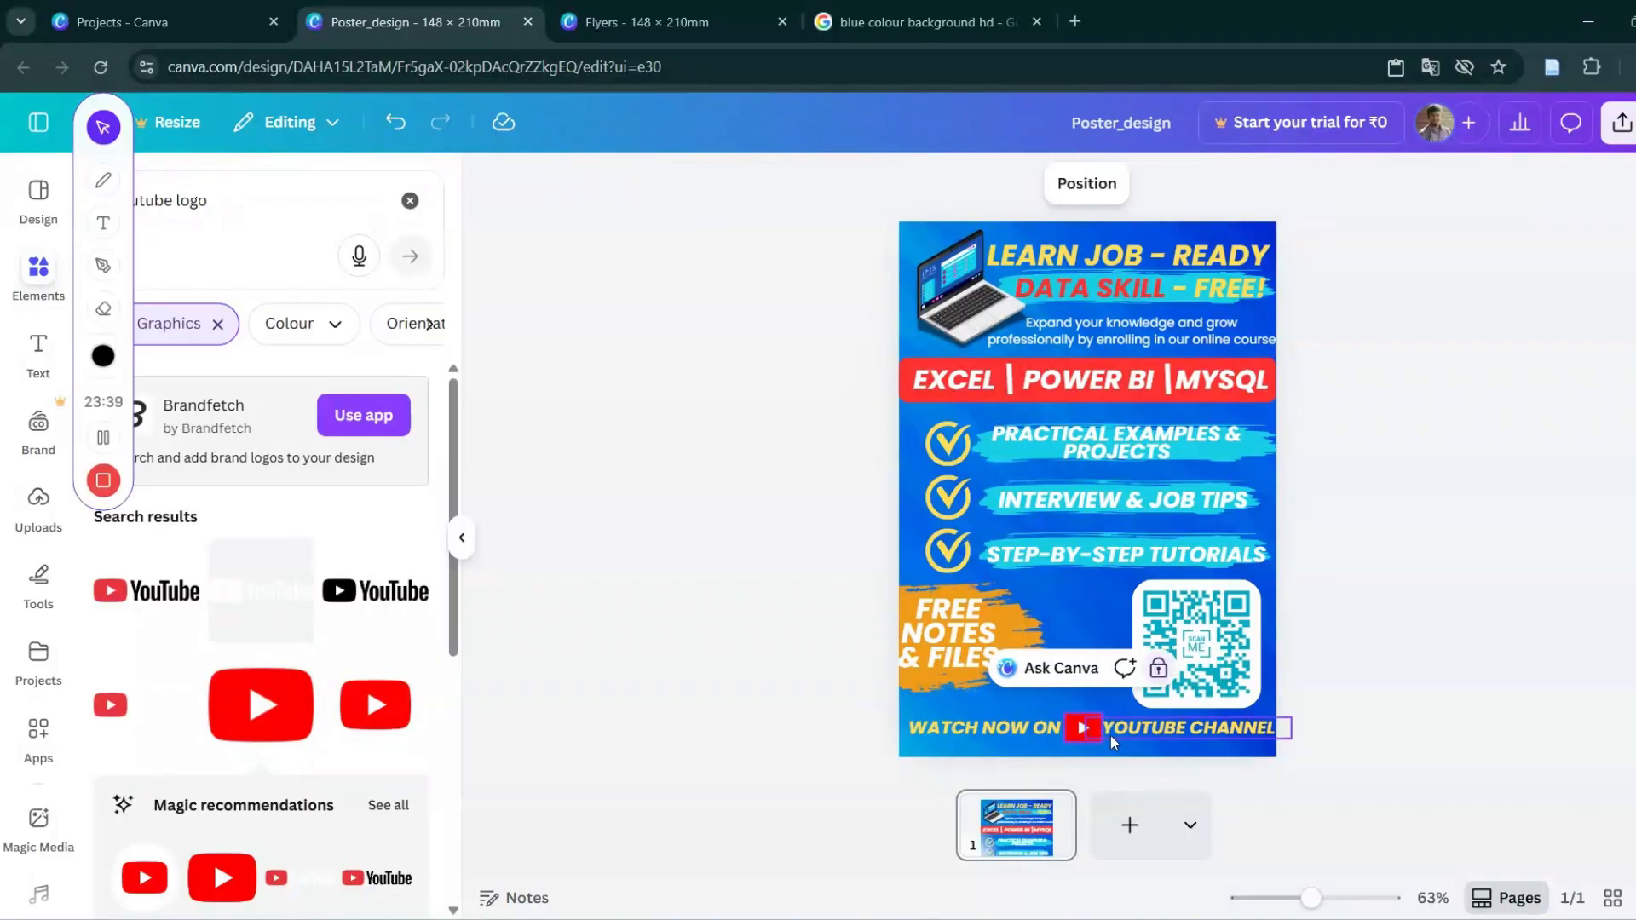
left_click(1419, 703)
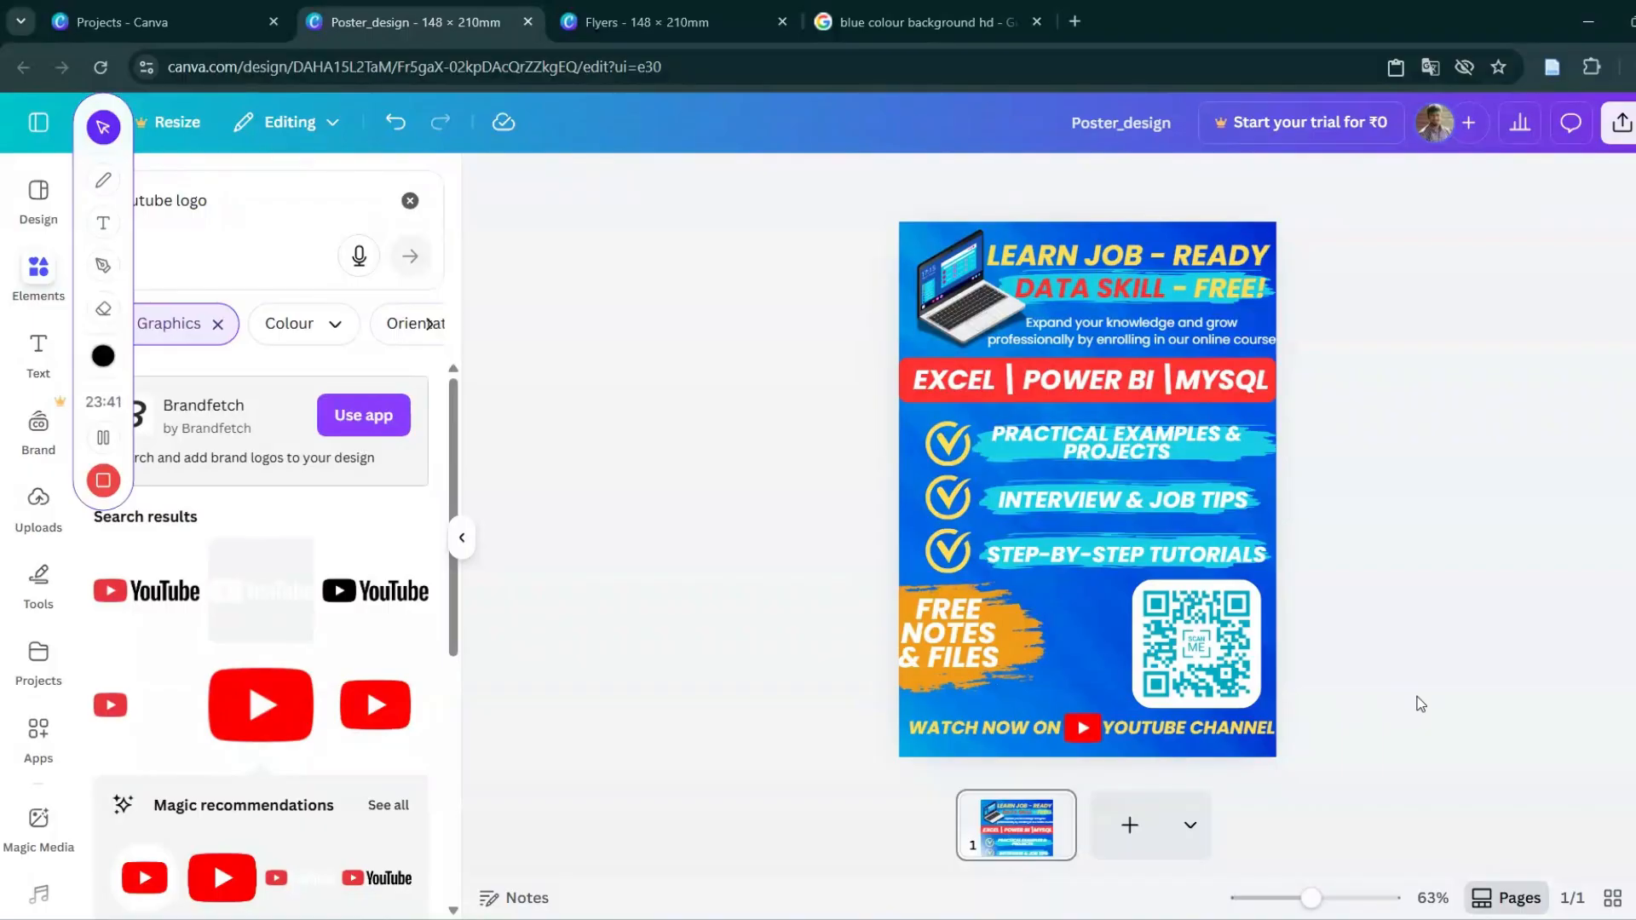